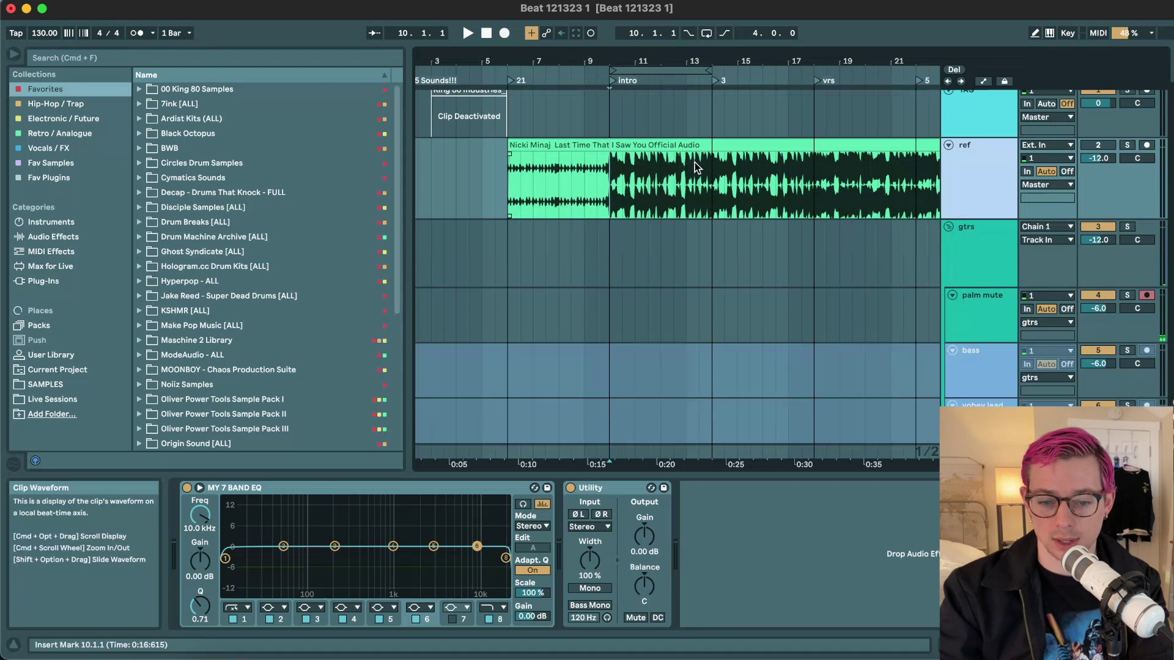
# - Solo the ref track and play the reference song from the intro marker at bar 10
pyautogui.click(616, 176)
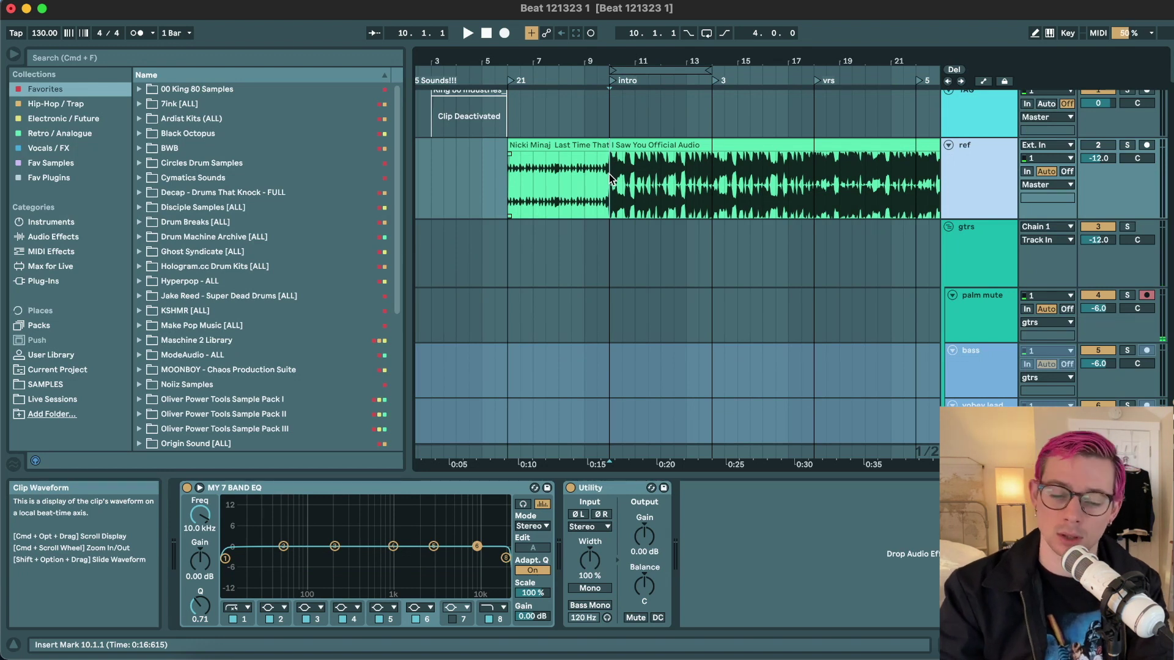
pyautogui.press('space')
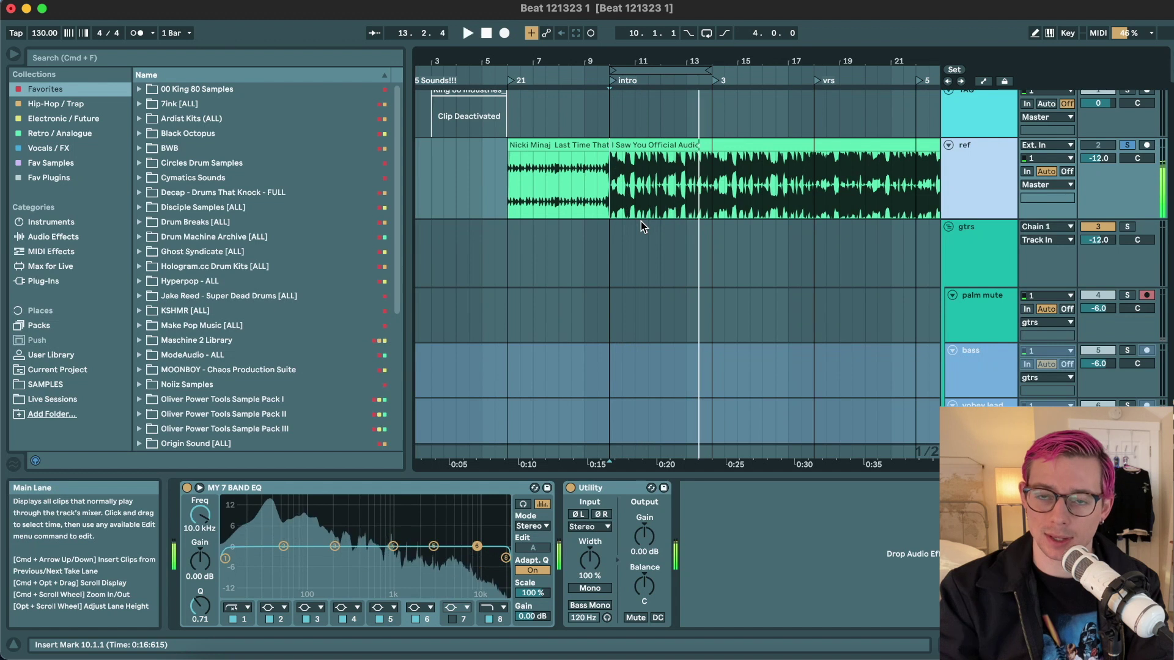
pyautogui.press('space')
# - Play the soloed reference song from the vrs marker at bar 18
pyautogui.click(713, 187)
pyautogui.hscroll(3, 734, 188)
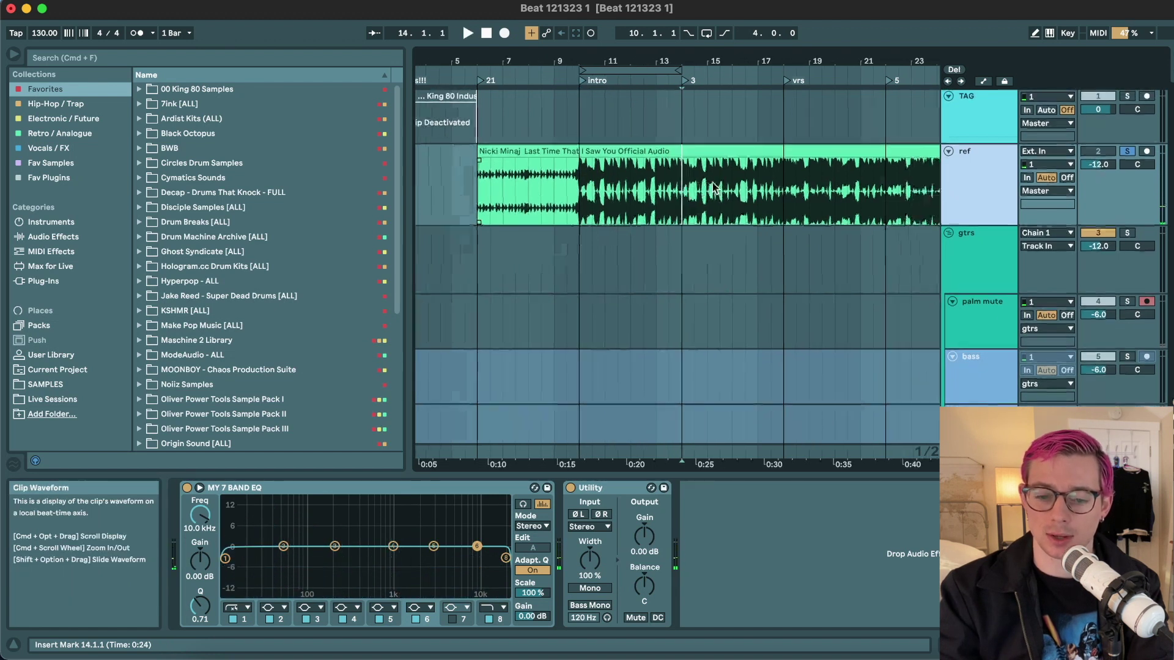
pyautogui.hscroll(5, 775, 194)
pyautogui.press('space')
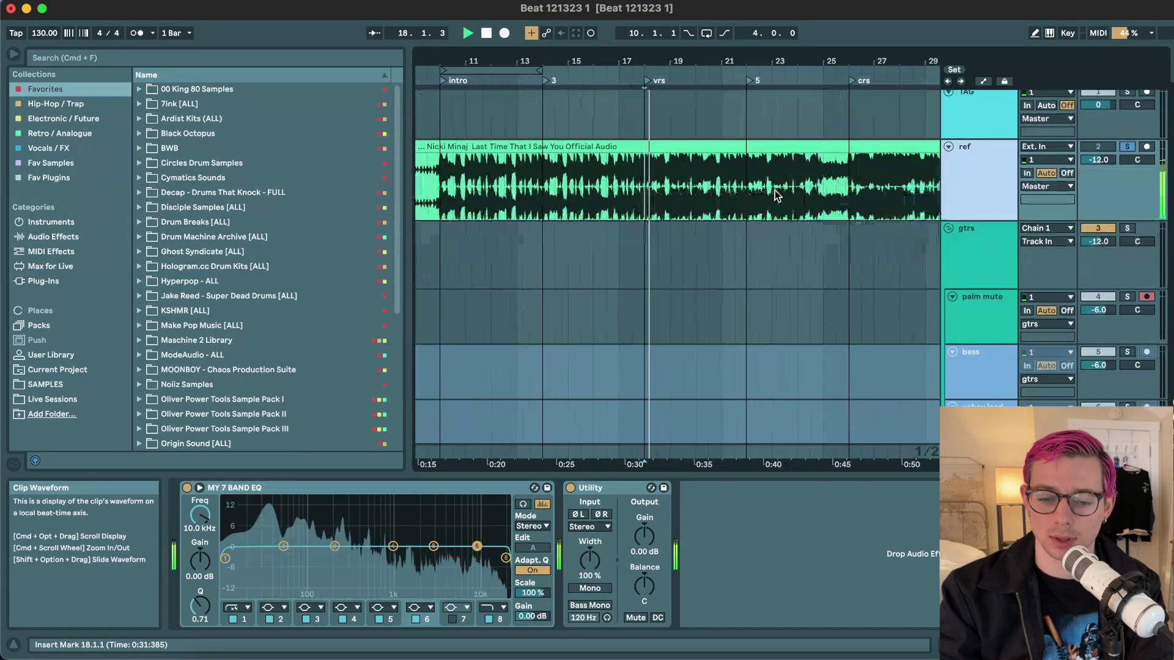
pyautogui.hscroll(3, 776, 190)
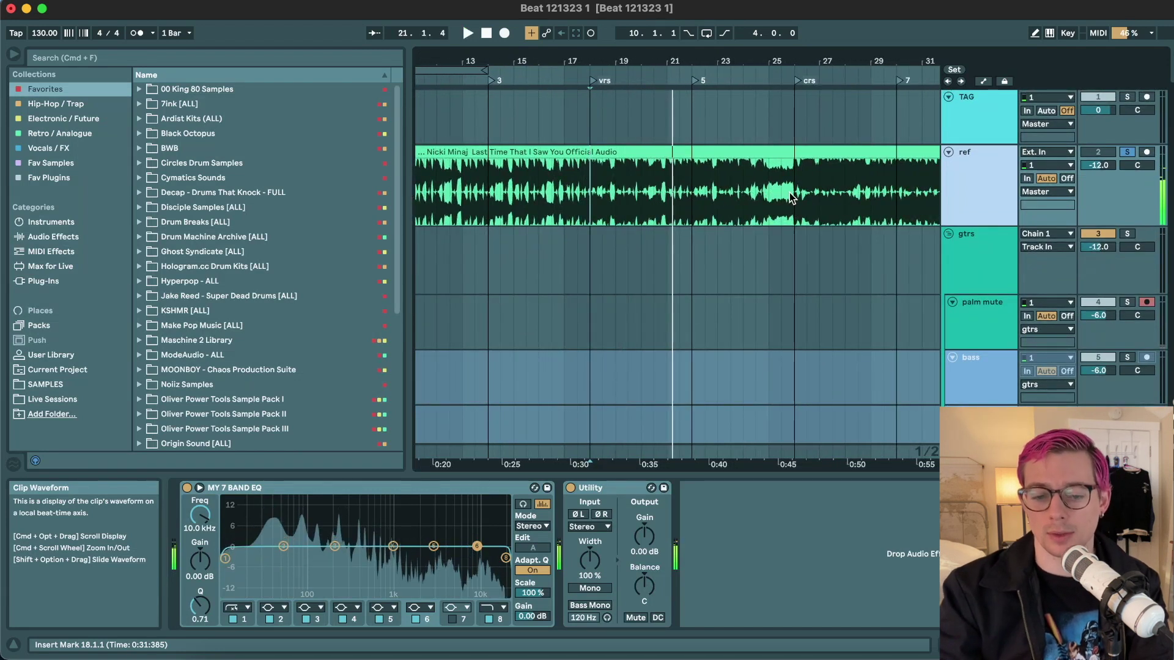
pyautogui.press('space')
# - Return the insert marker to bar 10 and turn off solo on the ref track
pyautogui.hscroll(-10, 790, 193)
pyautogui.click(620, 188)
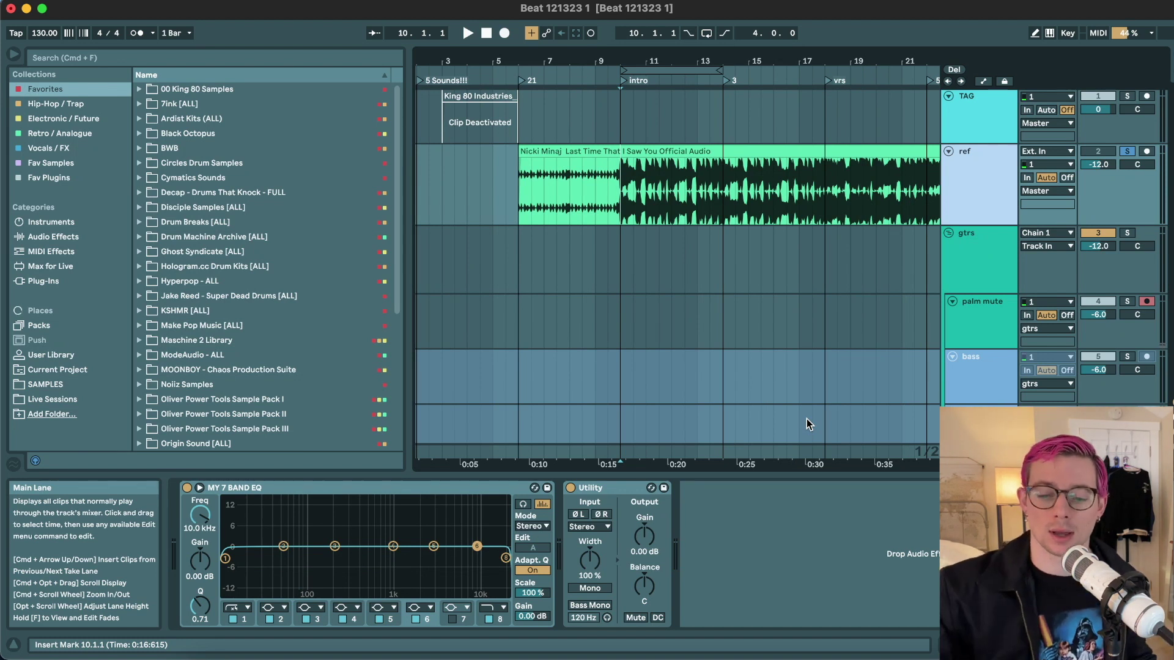
pyautogui.scroll(-5, 797, 345)
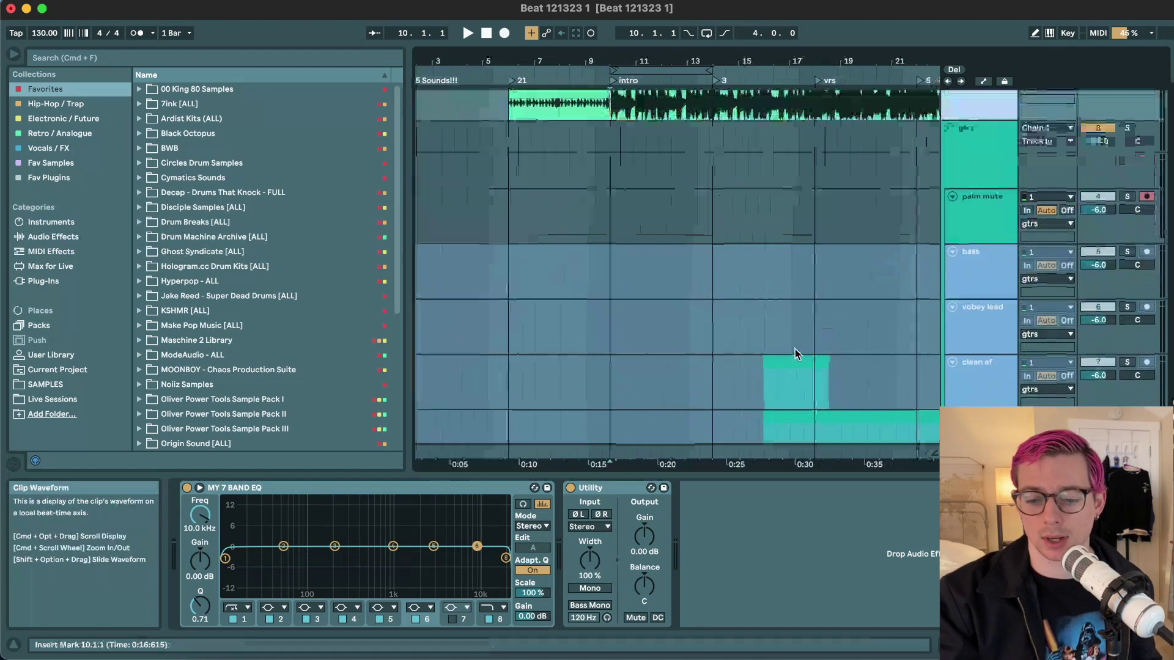
pyautogui.scroll(4, 795, 354)
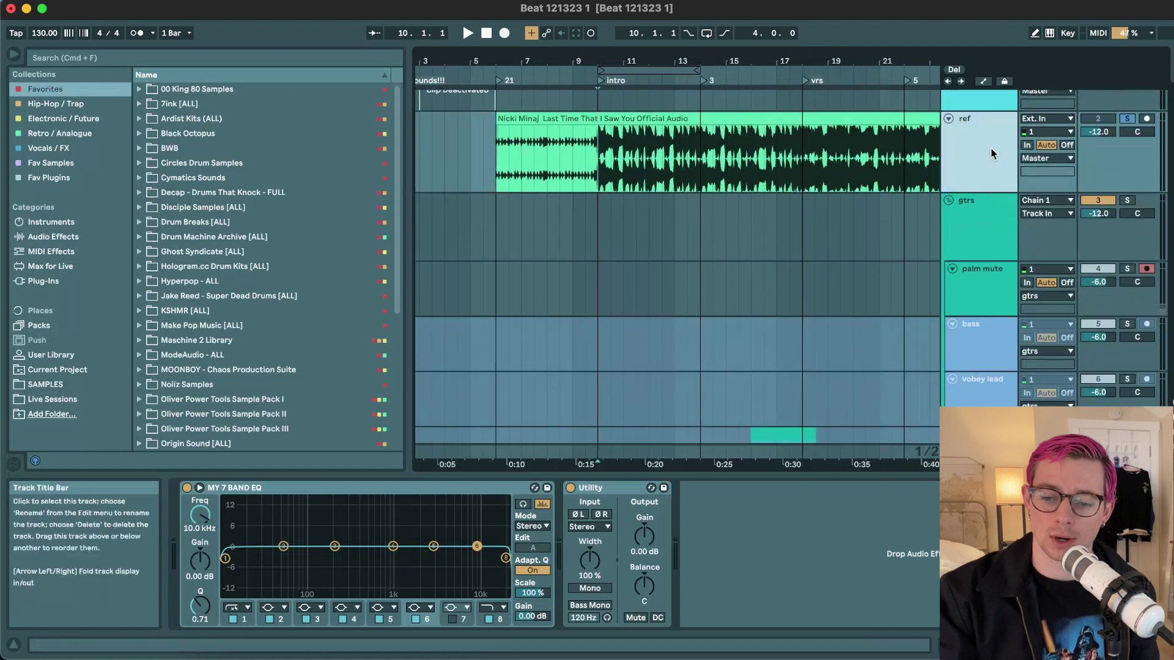
pyautogui.click(1127, 118)
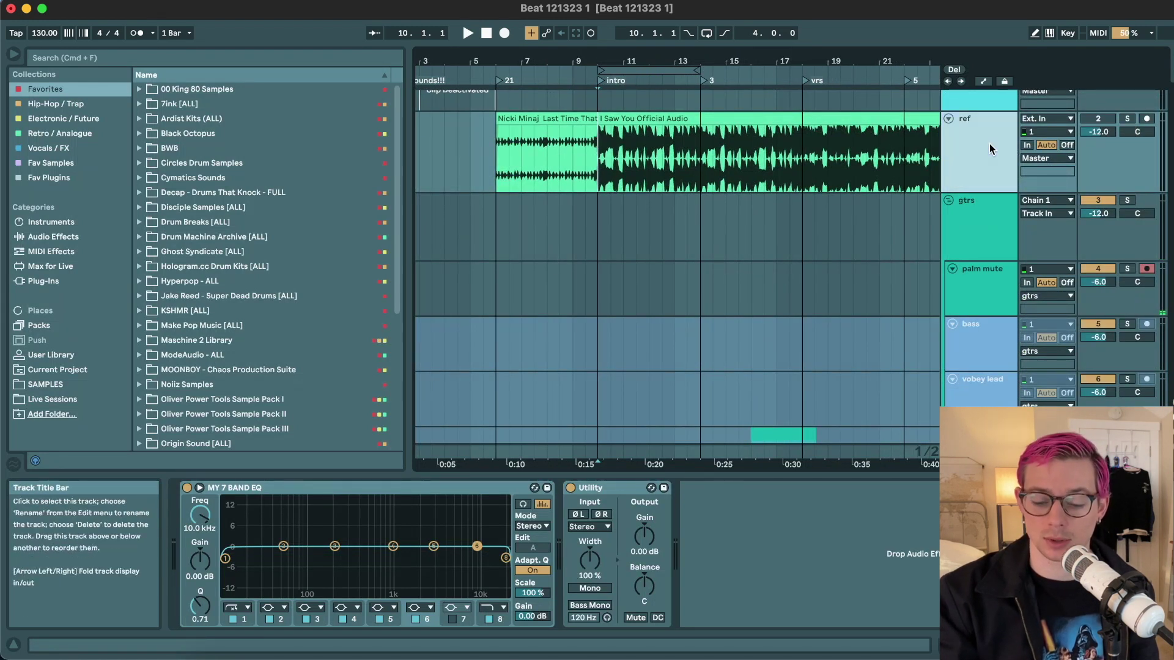
# - Play the reference song together with the drums from bar 10 and review the drumgroup tracks
pyautogui.click(600, 295)
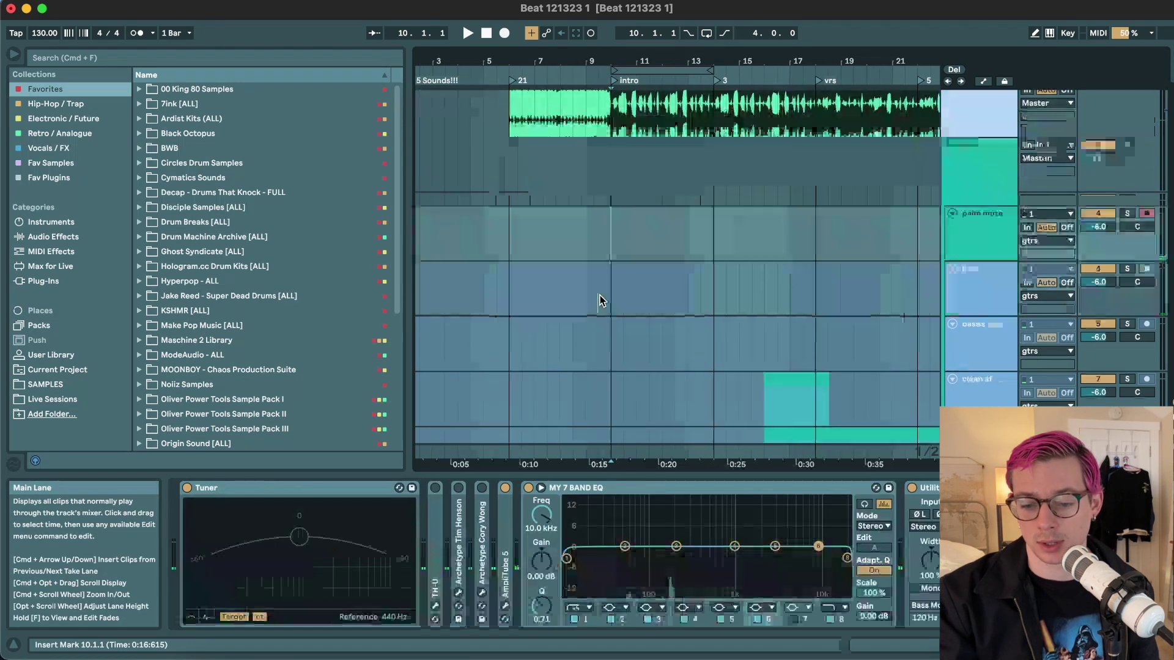
pyautogui.scroll(2, 613, 238)
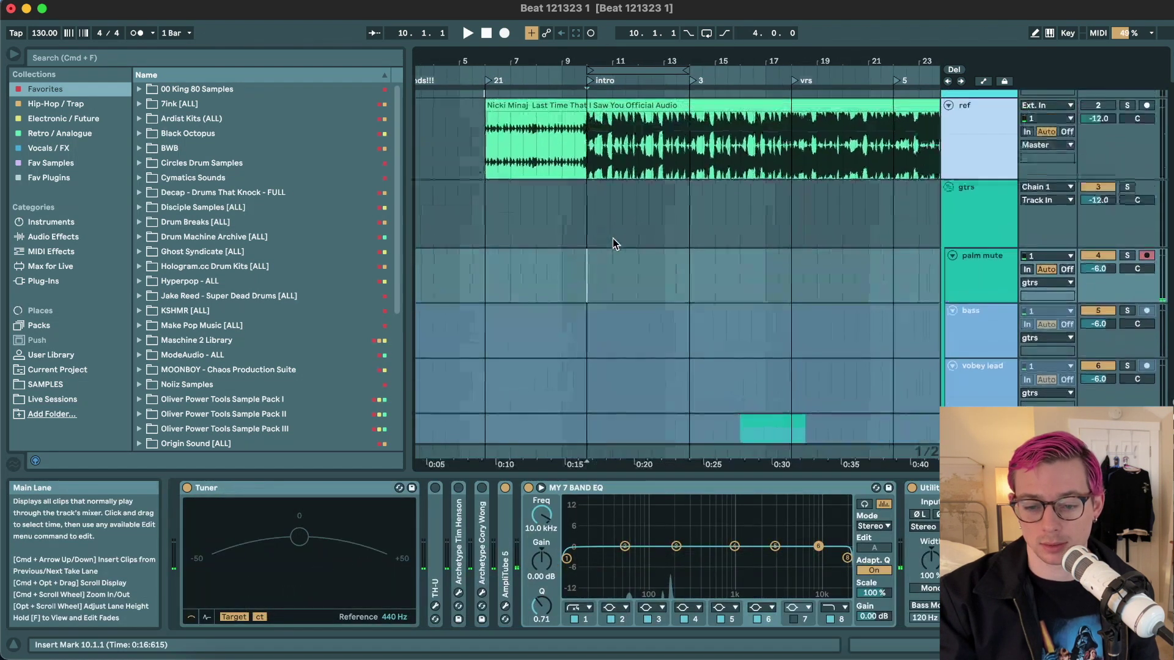
pyautogui.scroll(2, 791, 228)
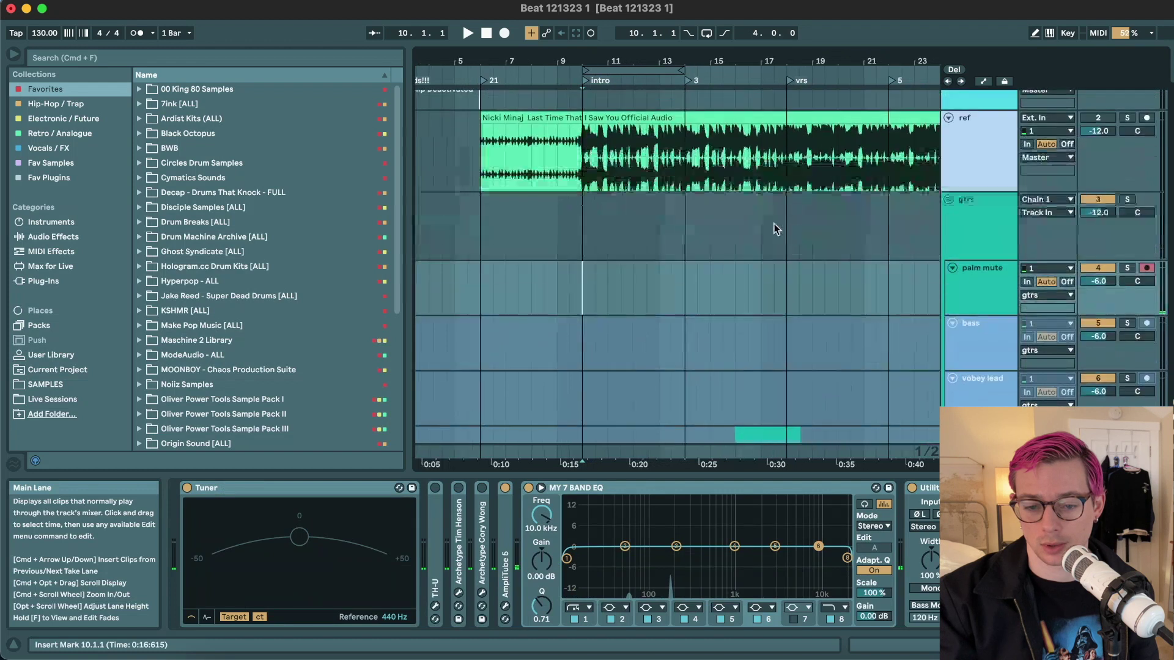
pyautogui.click(584, 164)
pyautogui.scroll(-10, 589, 243)
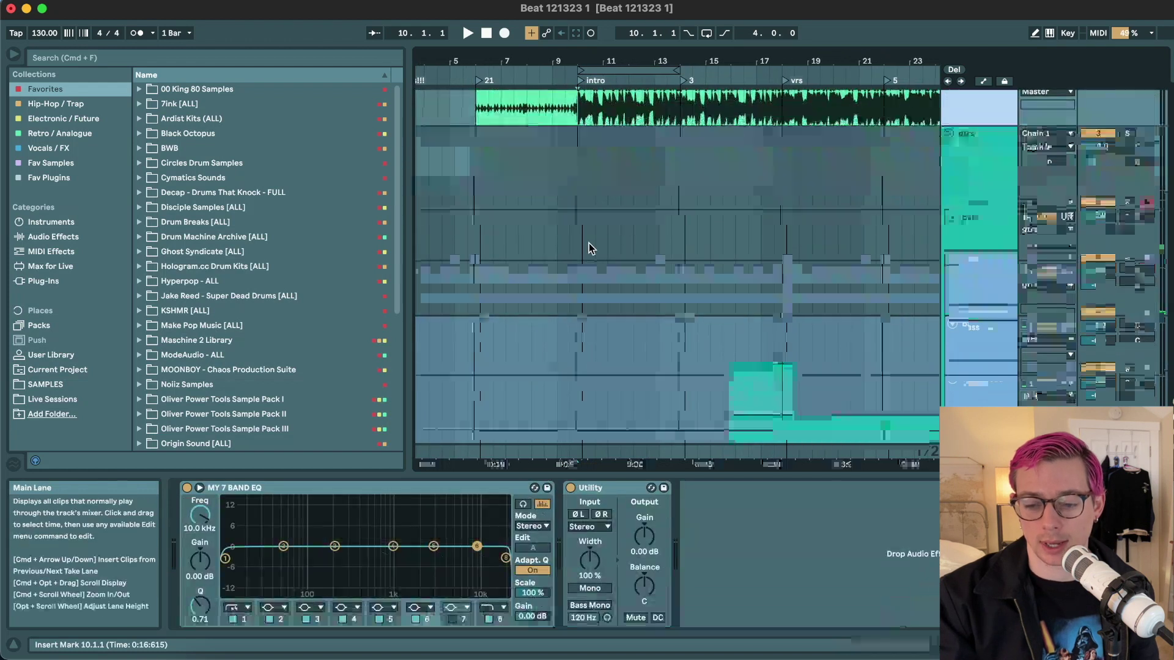
pyautogui.press('space')
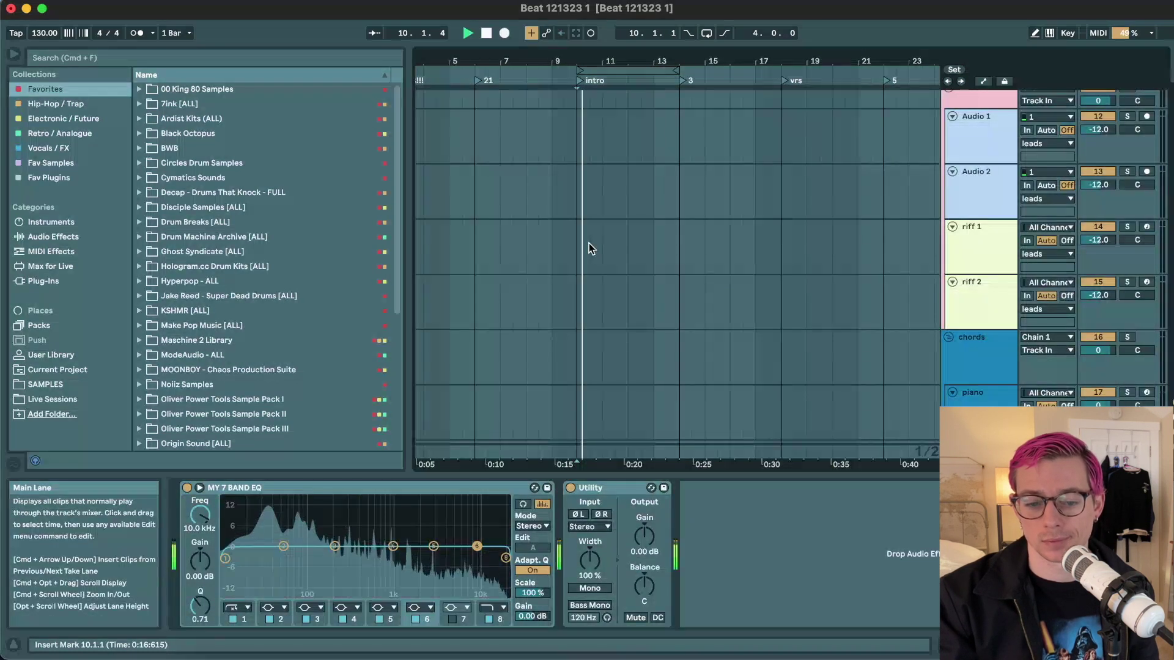
pyautogui.scroll(-5, 589, 244)
pyautogui.scroll(-10, 589, 248)
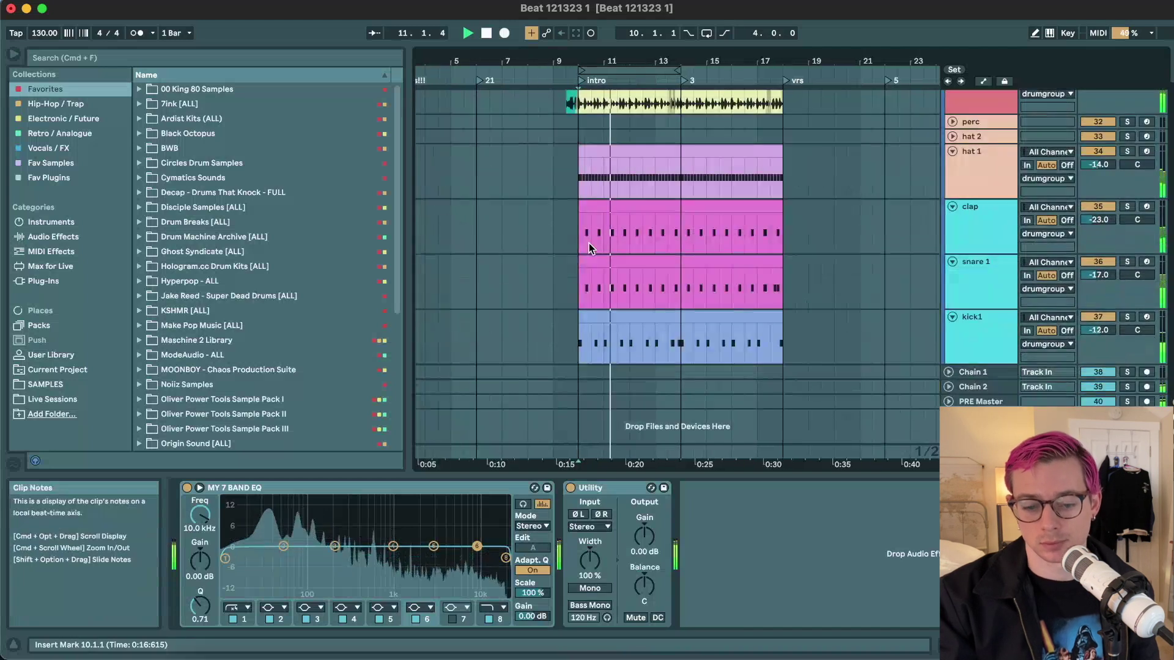
pyautogui.scroll(4, 589, 247)
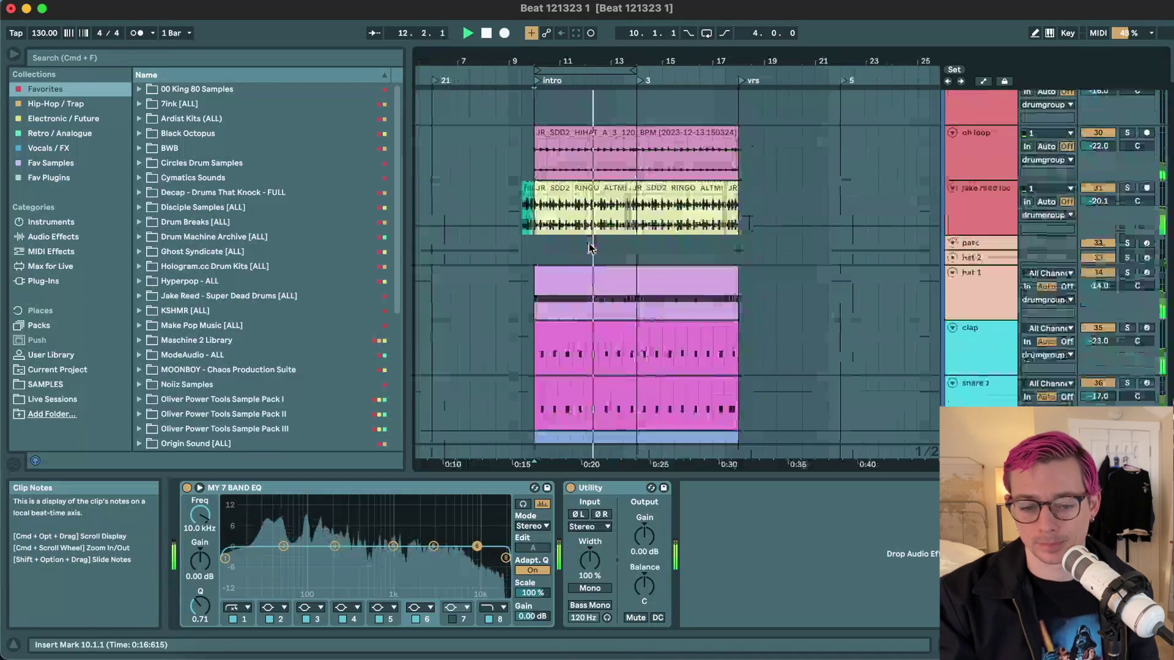
# - Audition the JR_SDD2_RINGO drum loop track in solo from bar 10 and place the insert marker at bar 14
pyautogui.click(572, 187)
pyautogui.press('z')
pyautogui.press('space')
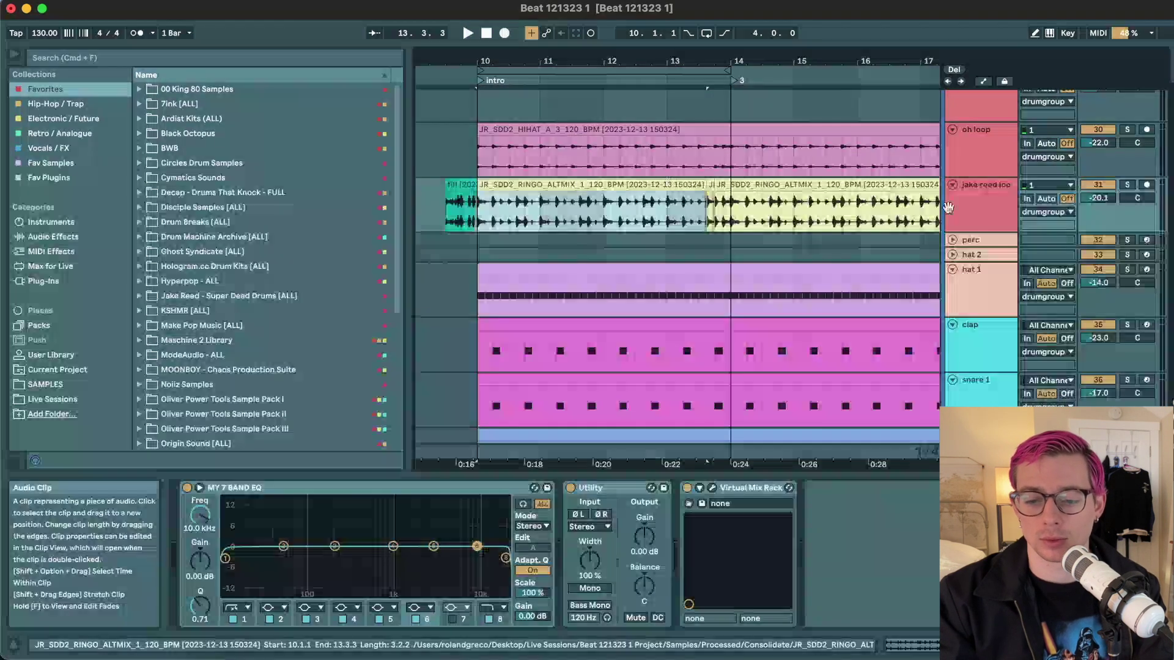
pyautogui.click(1002, 193)
pyautogui.click(1129, 185)
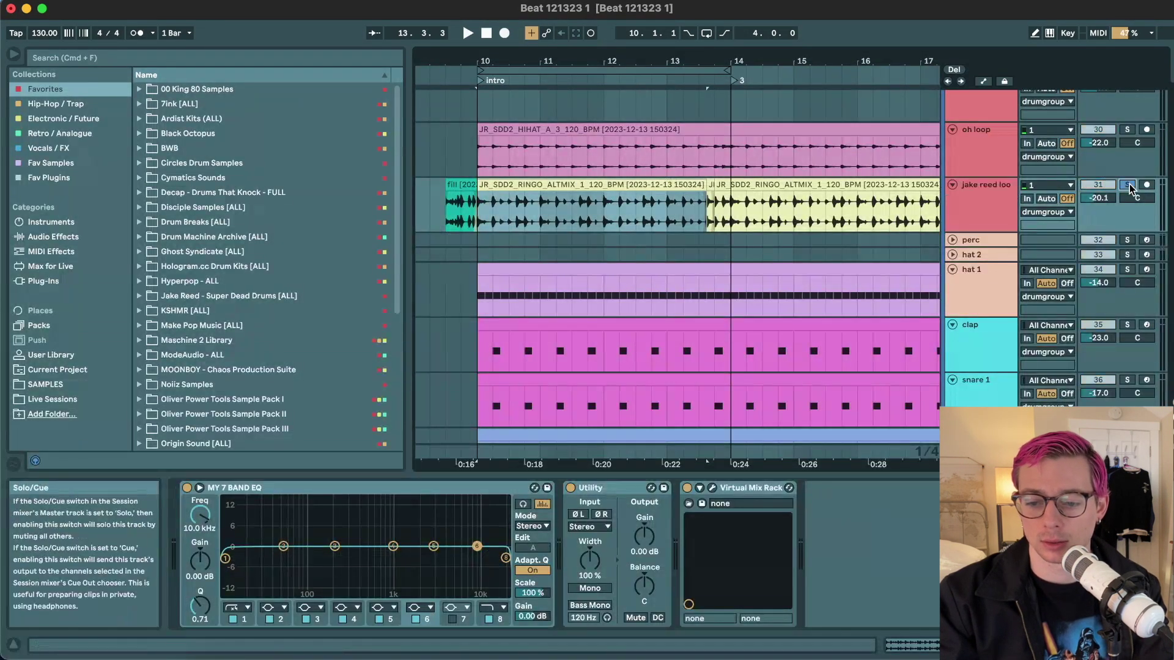
pyautogui.press('space')
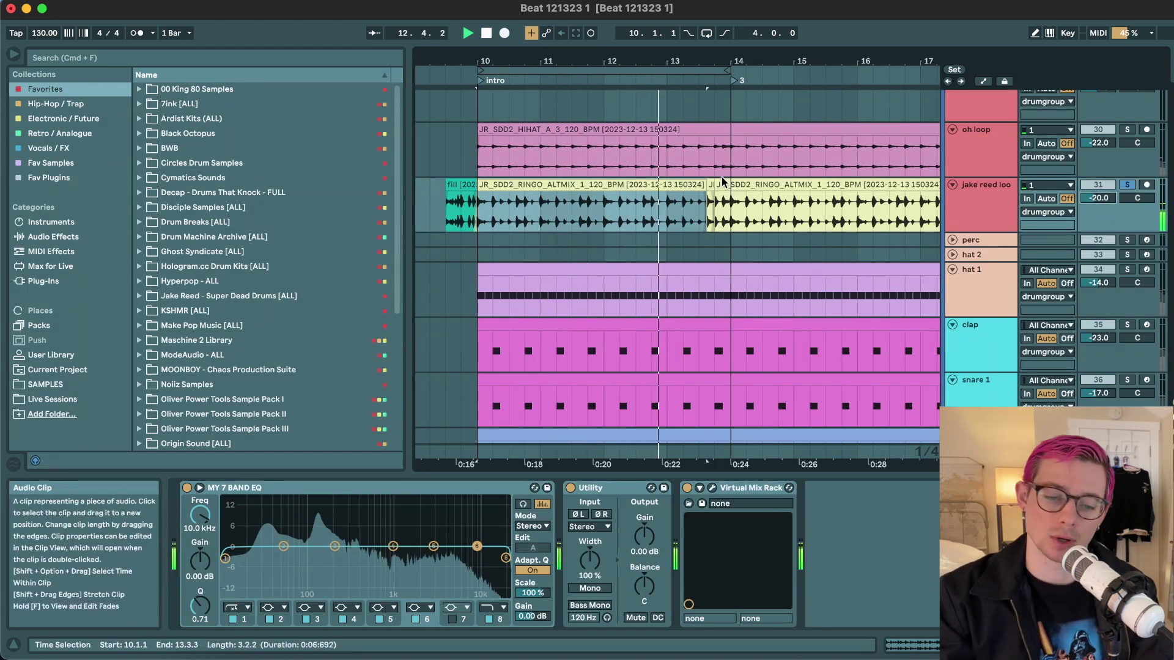
pyautogui.click(750, 208)
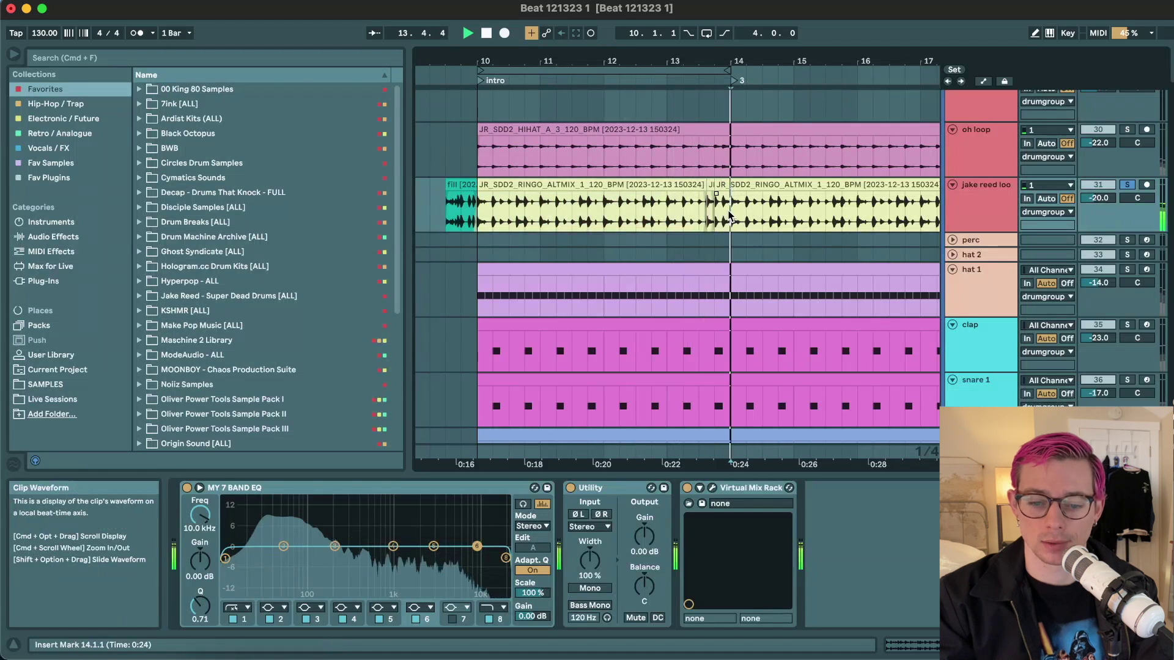
pyautogui.press('space')
pyautogui.scroll(-4, 921, 243)
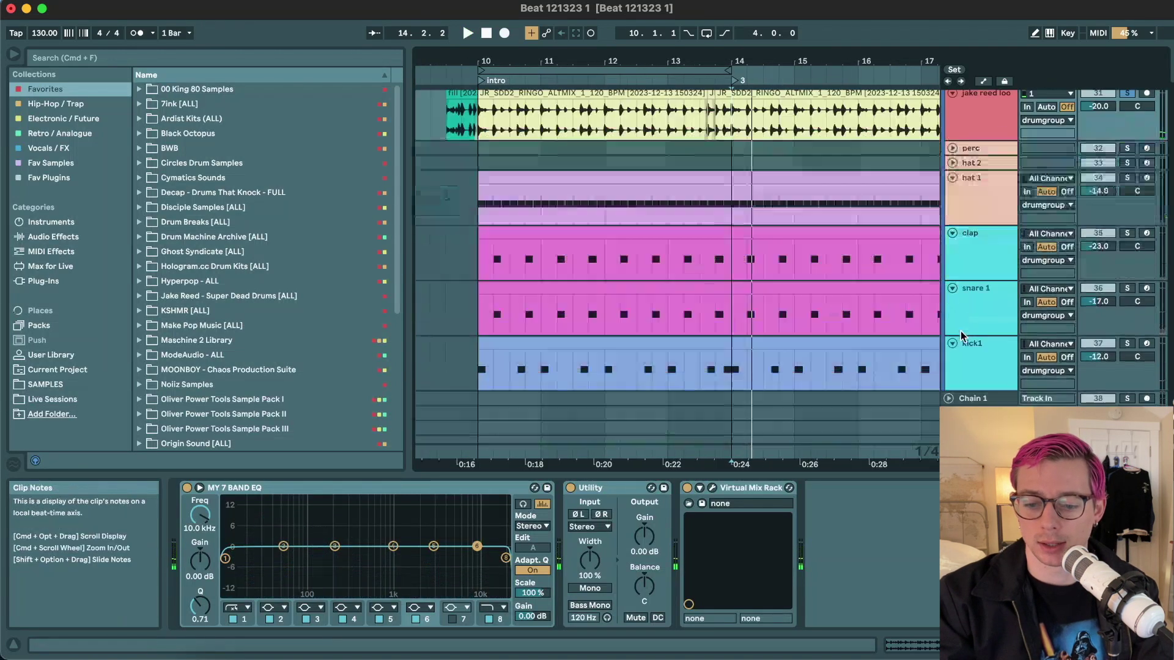
# - Audition the kick1 and snare 1 tracks one at a time in solo
pyautogui.click(976, 367)
pyautogui.press('space')
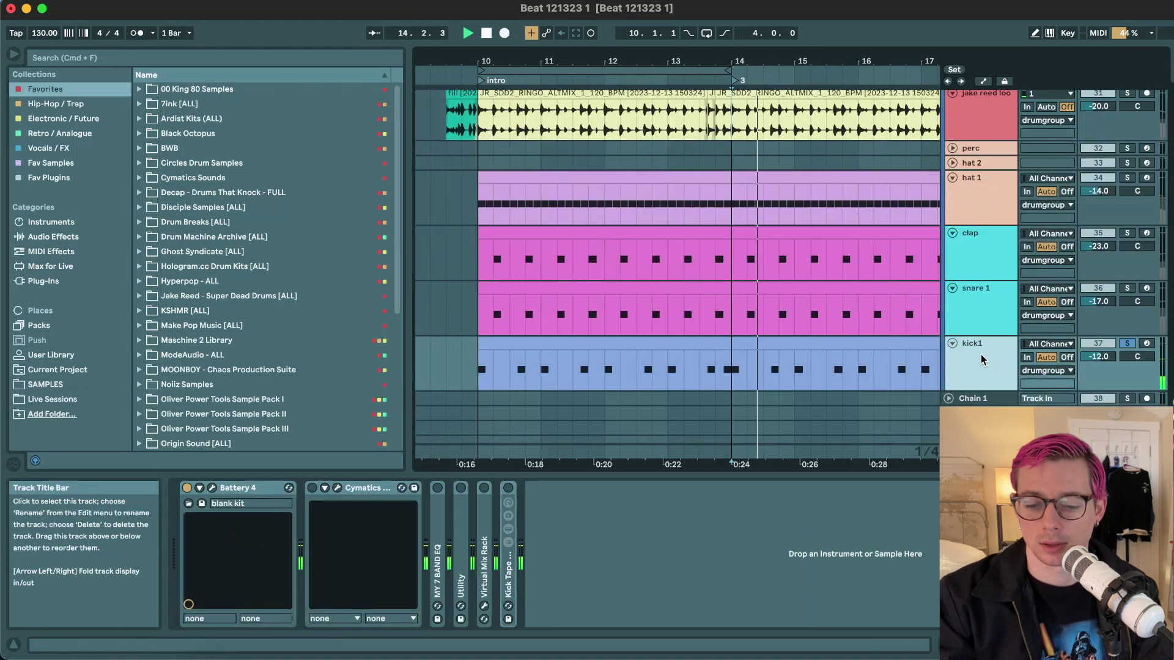
pyautogui.click(992, 305)
pyautogui.press('s')
pyautogui.press('space')
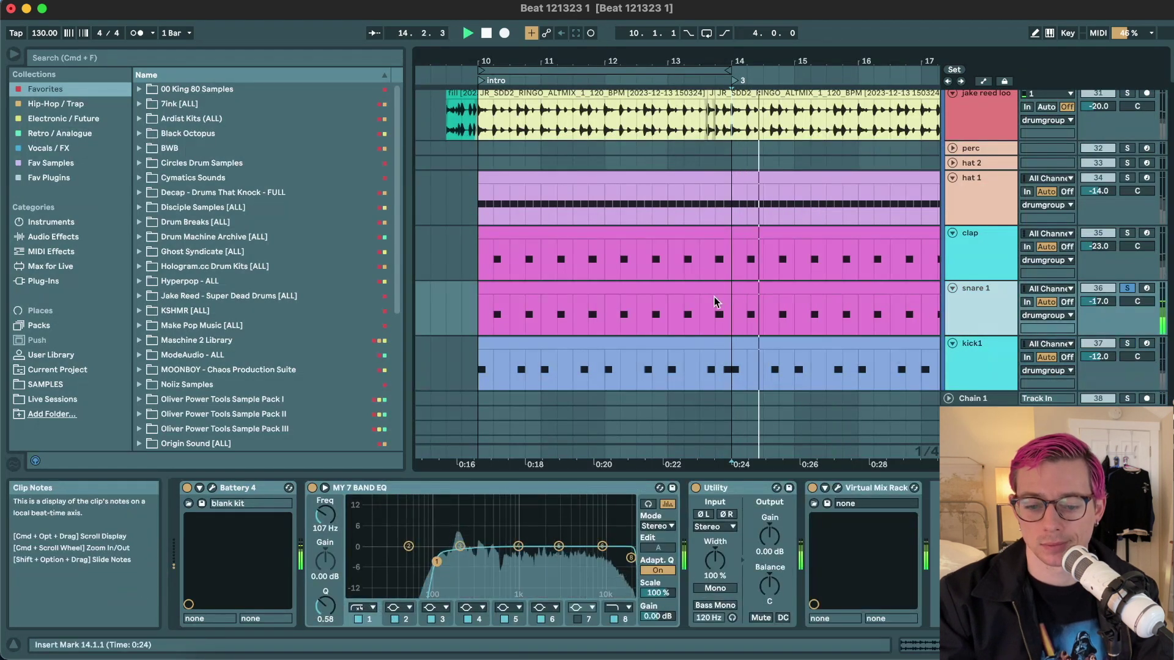
pyautogui.click(672, 285)
pyautogui.scroll(-1, 671, 283)
pyautogui.press('space')
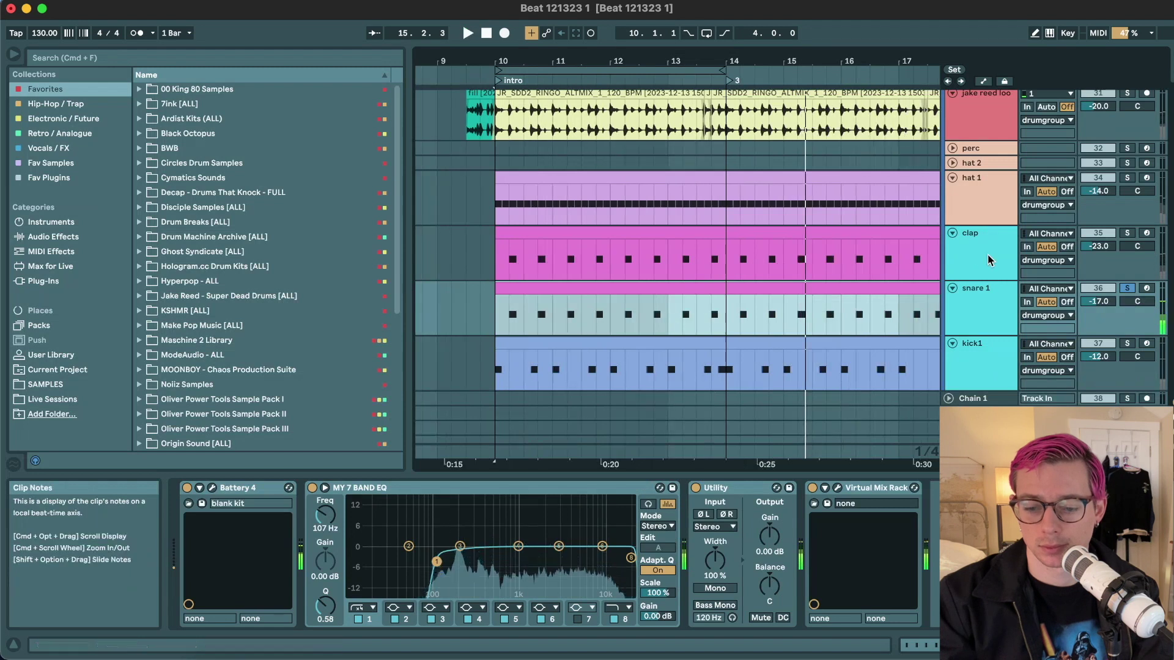
# - Audition the clap and hat 1 tracks one at a time in solo from bar 10
pyautogui.click(989, 256)
pyautogui.click(1129, 236)
pyautogui.press('space')
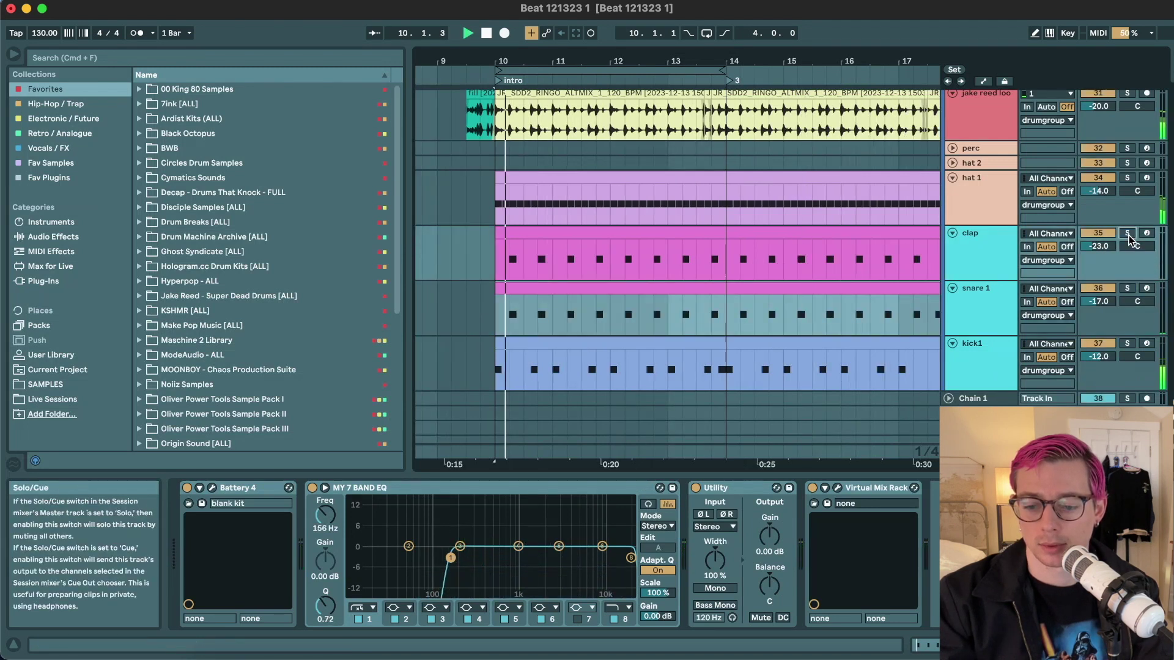
pyautogui.click(1128, 178)
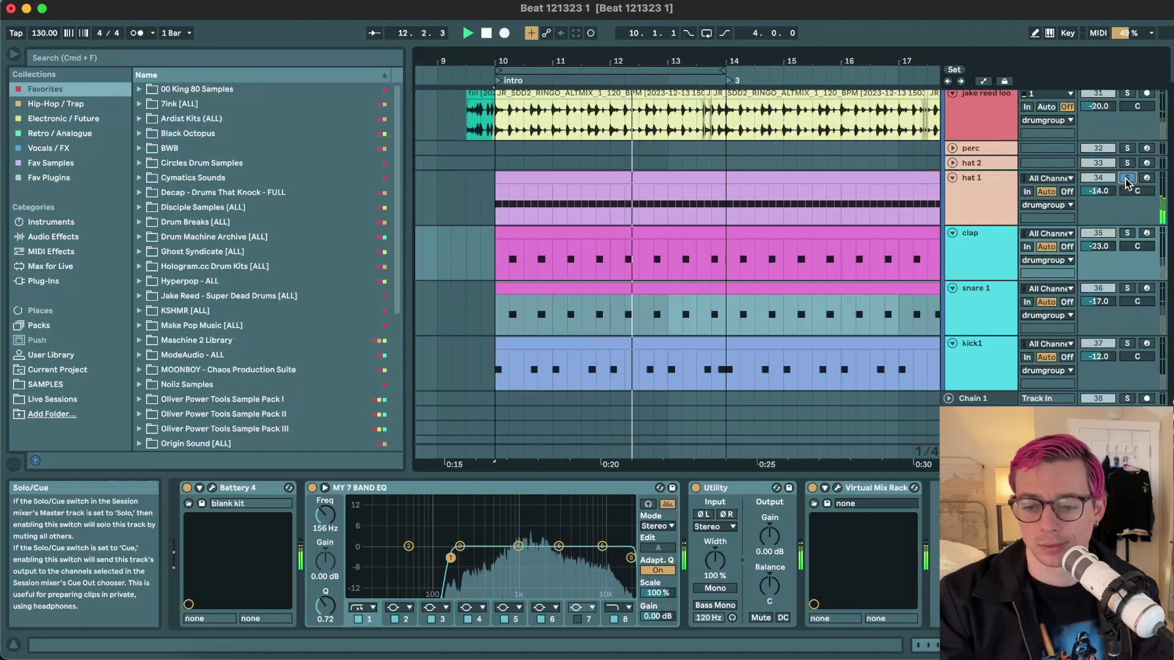
# - Turn off the hat 1 solo, select the oh loop hi-hat clip and play all tracks together from bar 10
pyautogui.scroll(6, 993, 209)
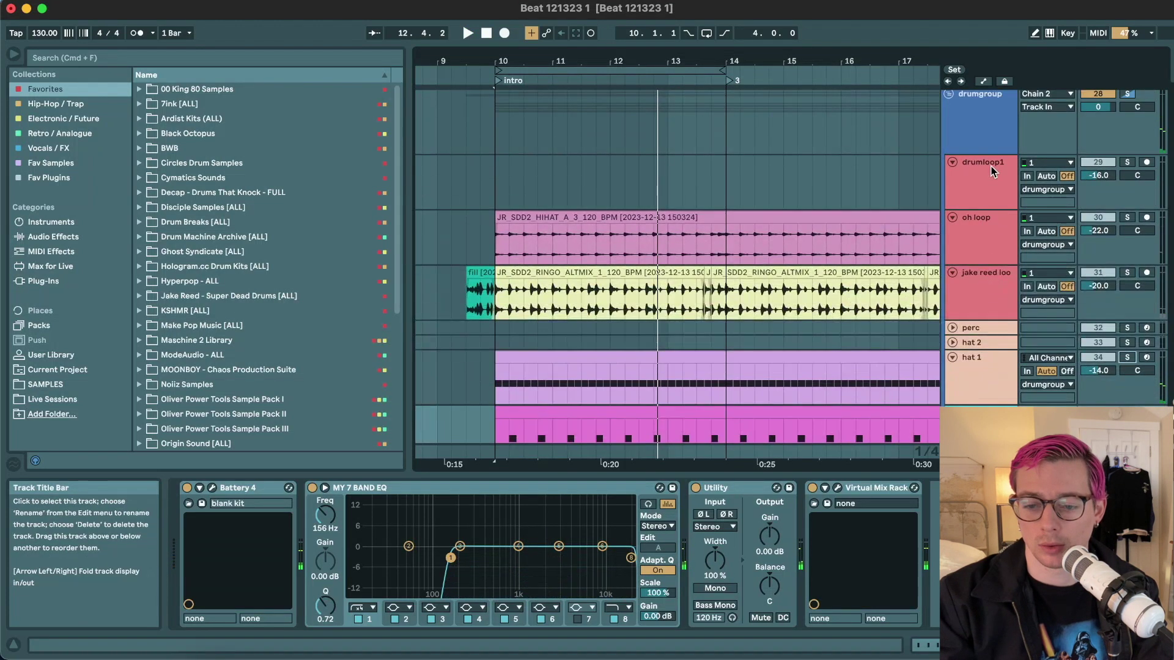
pyautogui.click(560, 250)
pyautogui.press('space')
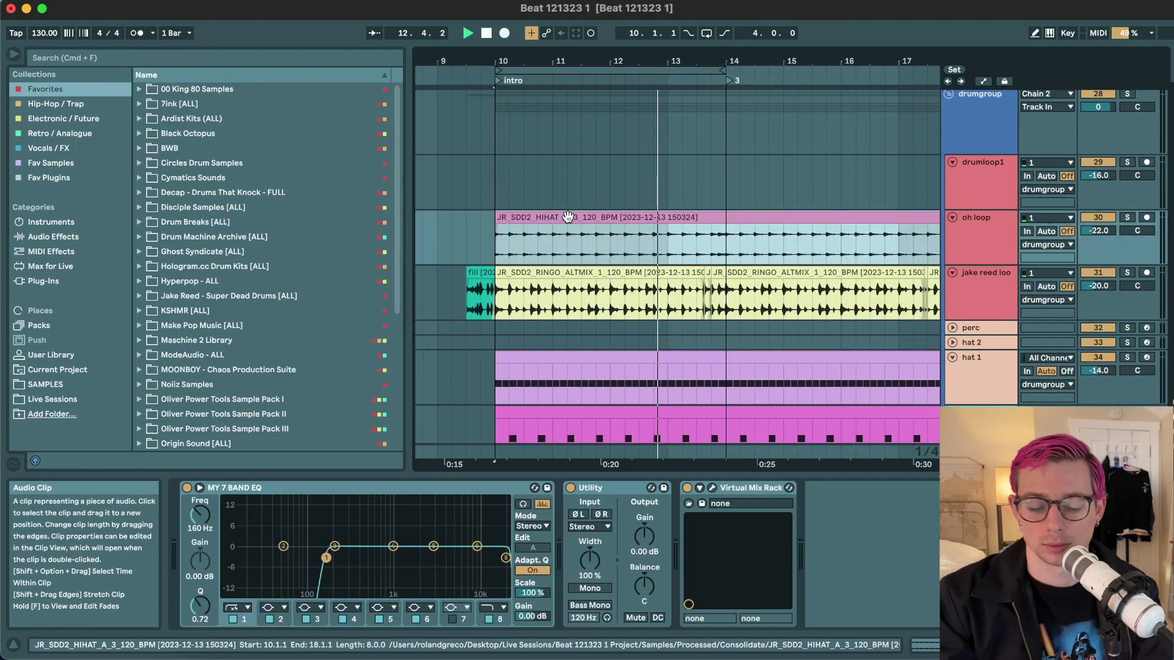
pyautogui.press('z')
pyautogui.scroll(-3, 573, 214)
pyautogui.scroll(10, 574, 214)
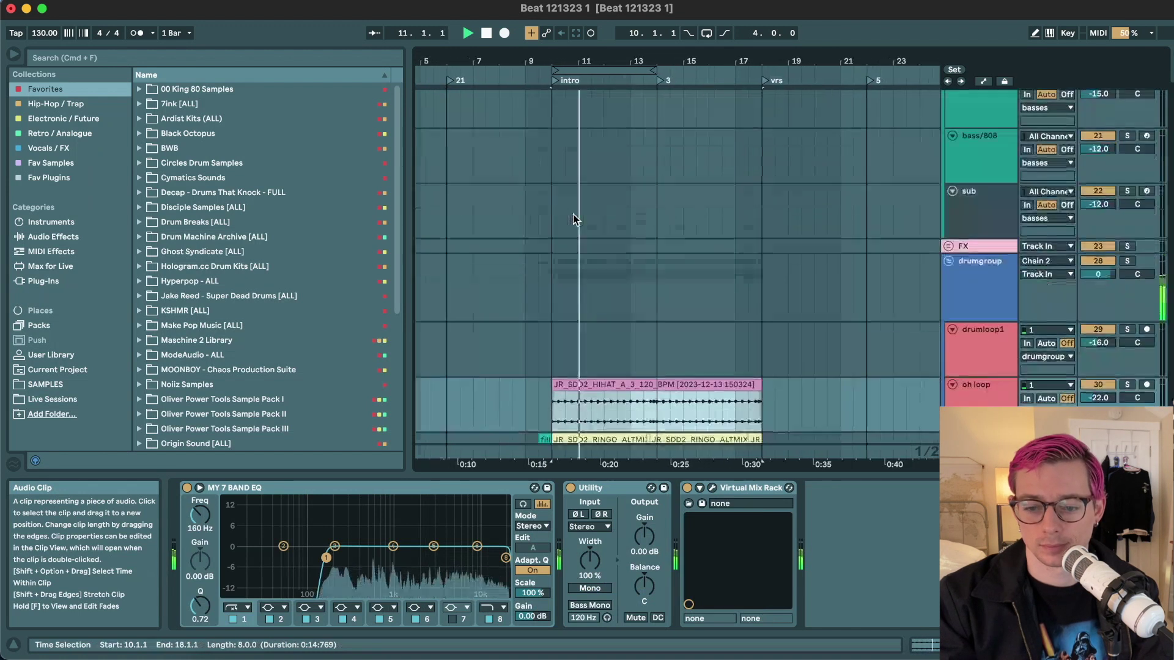
pyautogui.scroll(10, 573, 214)
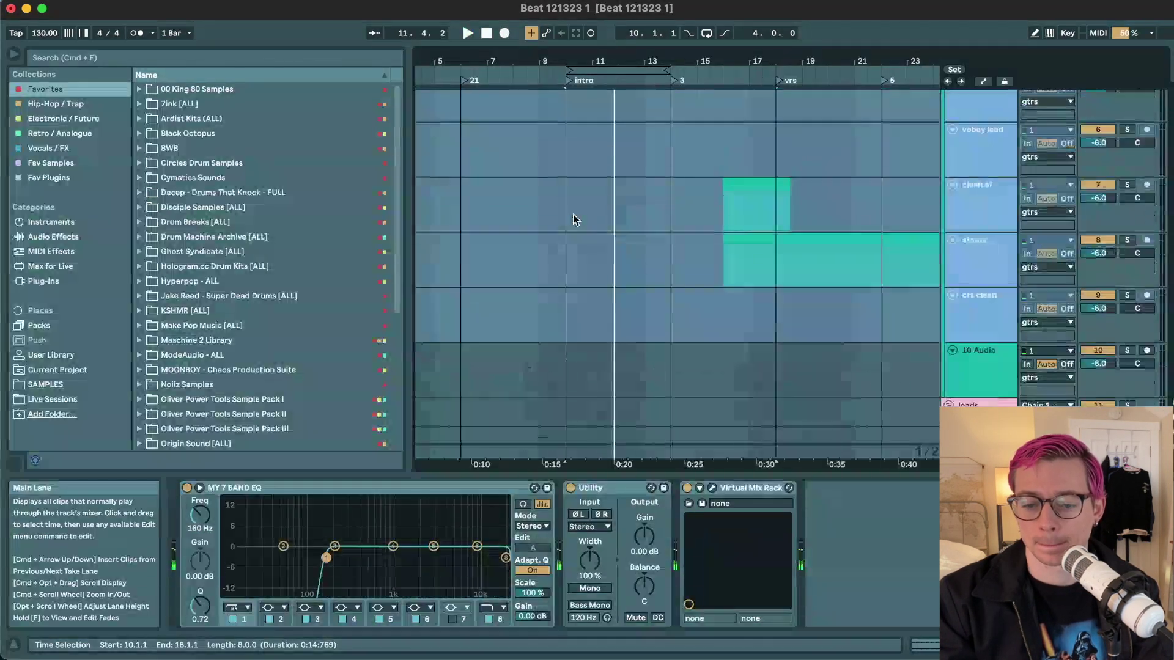
# - Select the palm mute guitar track and place the insert marker at bar 10 in its lane
pyautogui.click(973, 172)
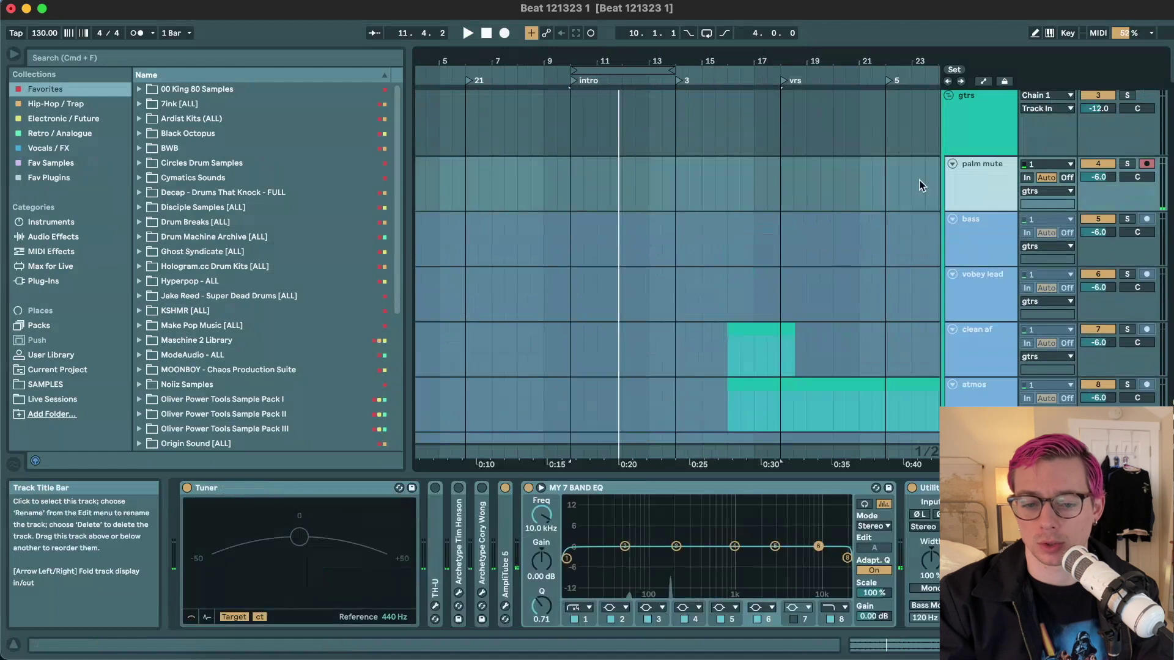
pyautogui.click(574, 177)
pyautogui.press('space')
pyautogui.scroll(4, 574, 181)
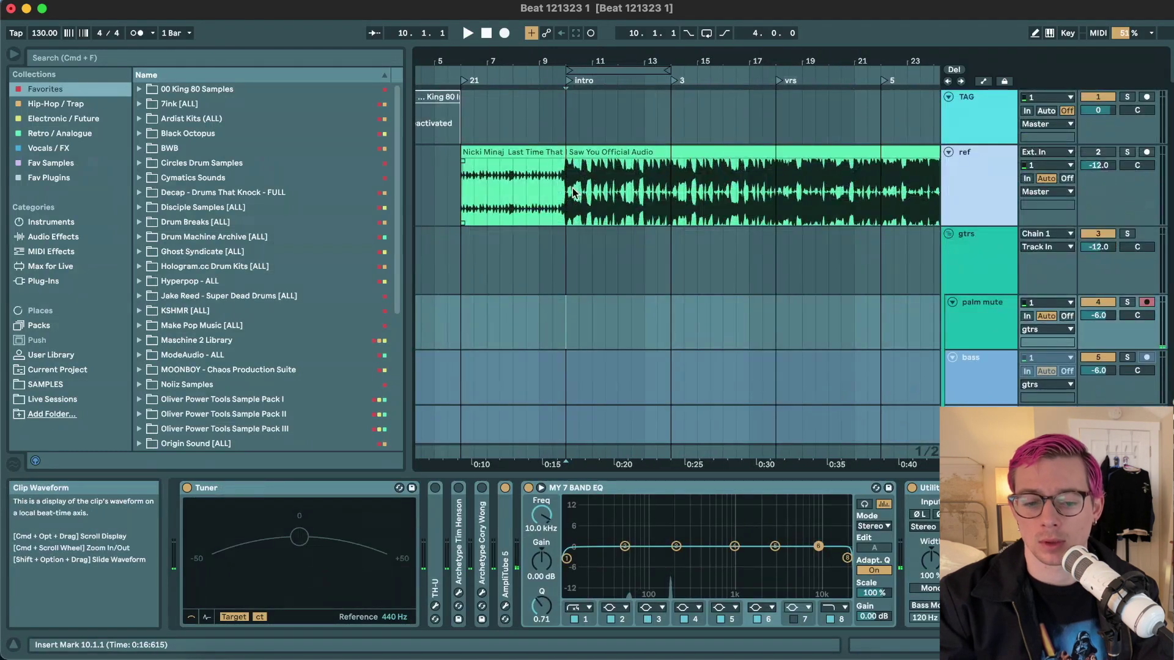
# - Play the ref track in solo again from the intro marker at bar 10, stopping in bar 12
pyautogui.click(563, 187)
pyautogui.press('s')
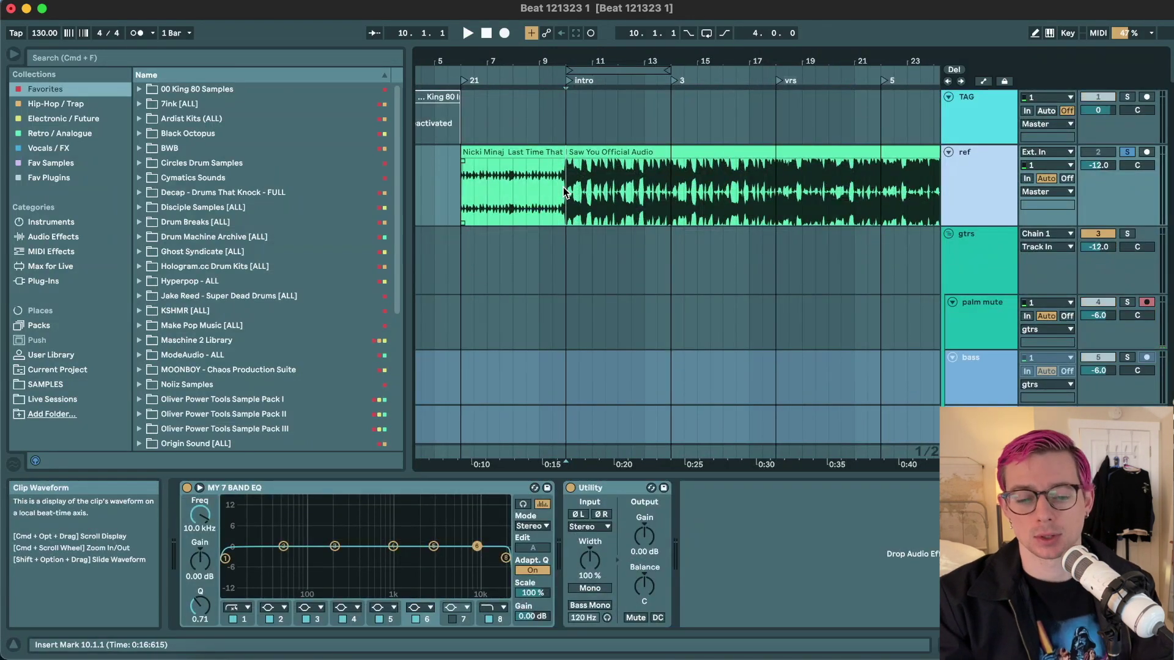
pyautogui.press('space')
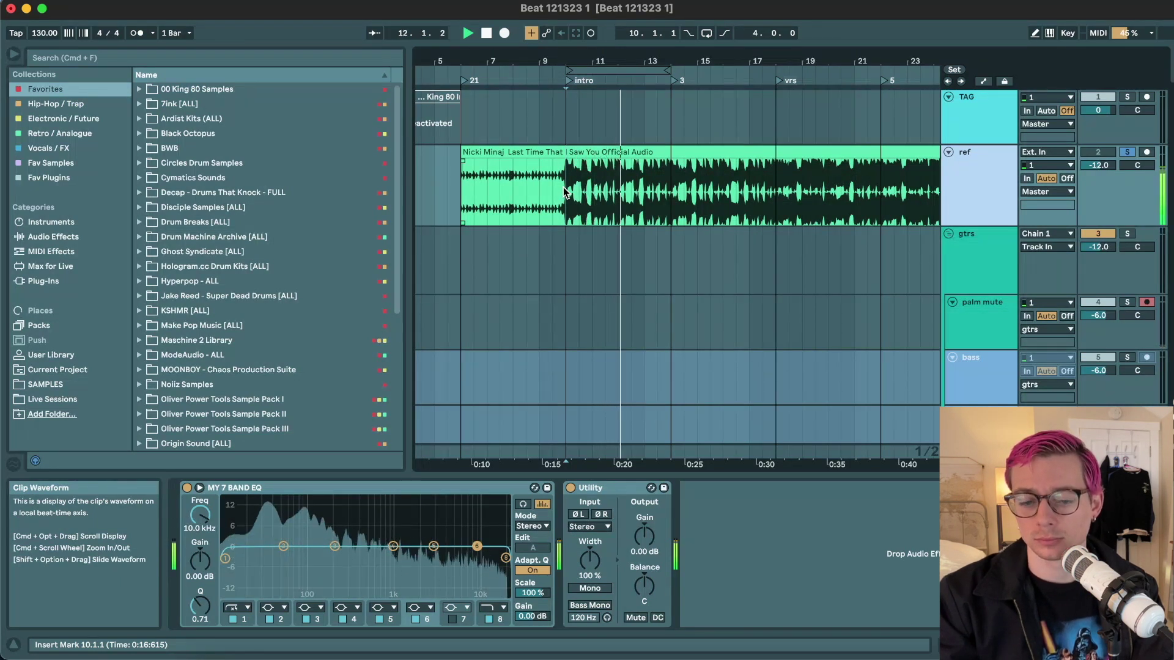
pyautogui.press('space')
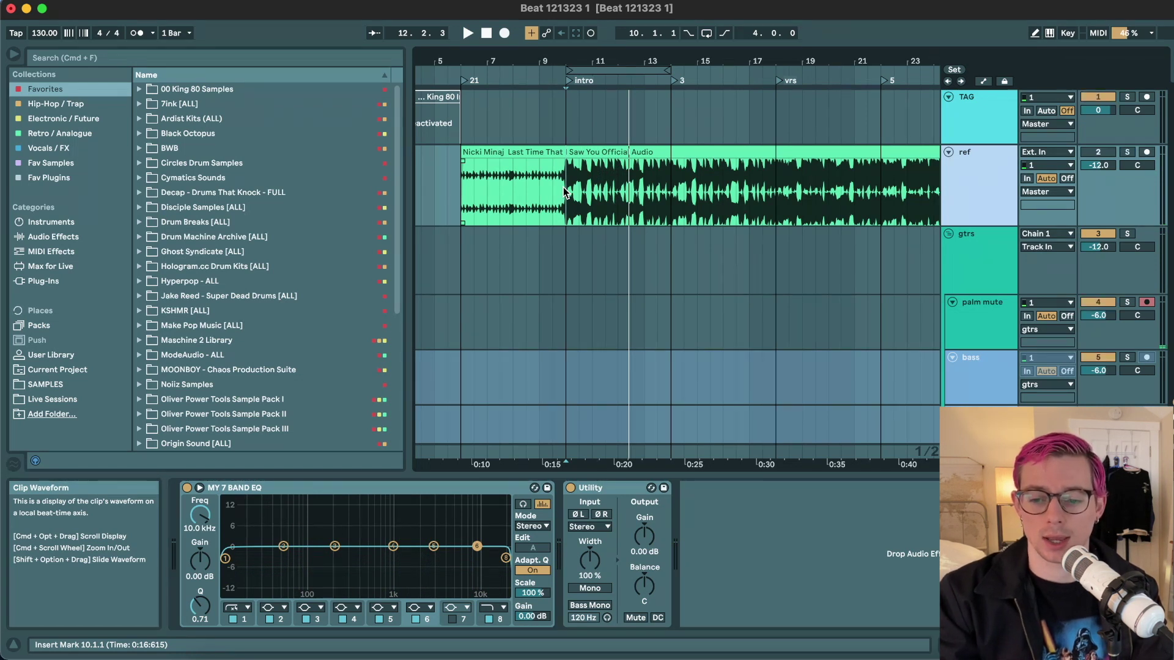
# - Play the ref track in solo from bar 10 again and place the insert marker at bar 10 in the palm mute lane
pyautogui.press('space')
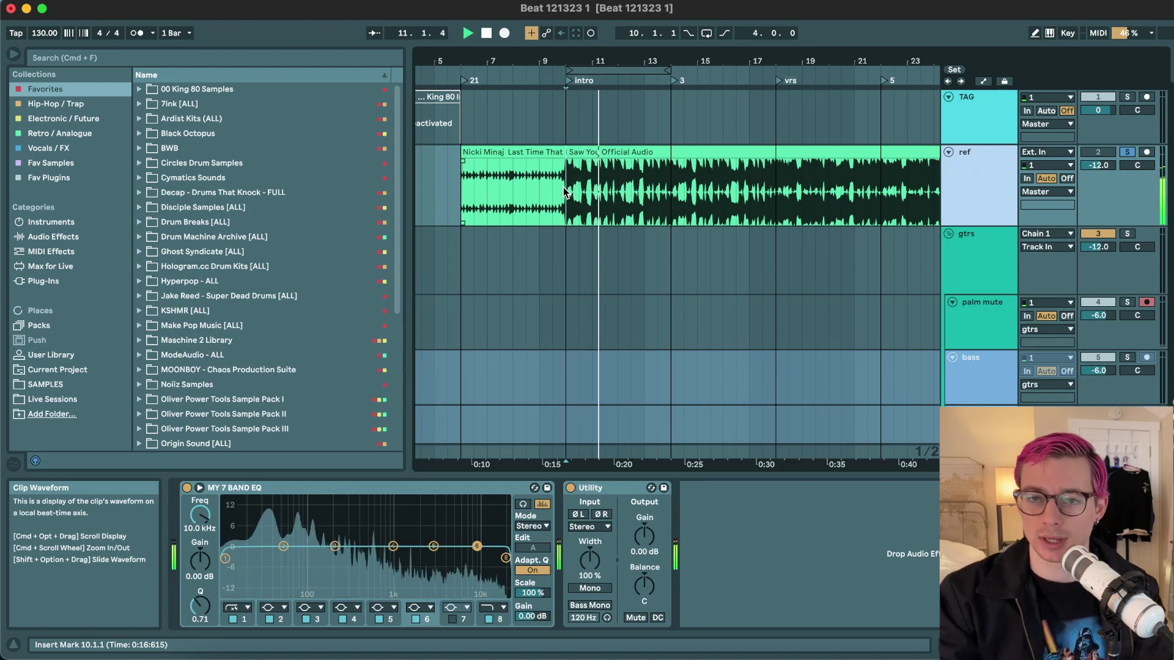
pyautogui.press('space')
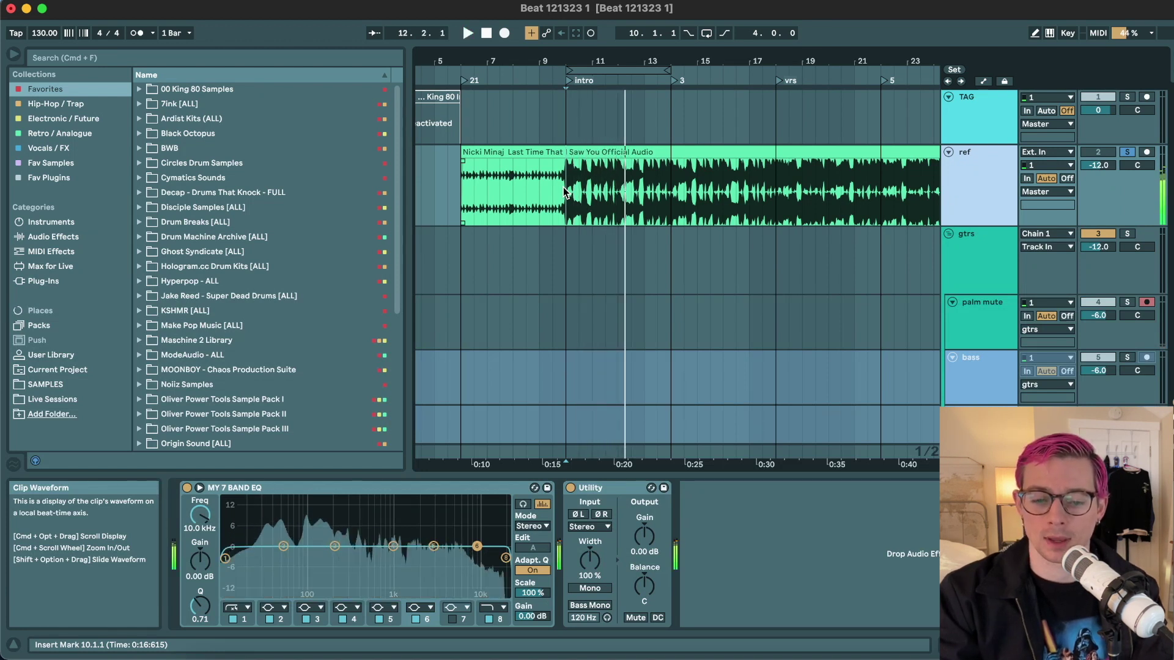
pyautogui.click(565, 301)
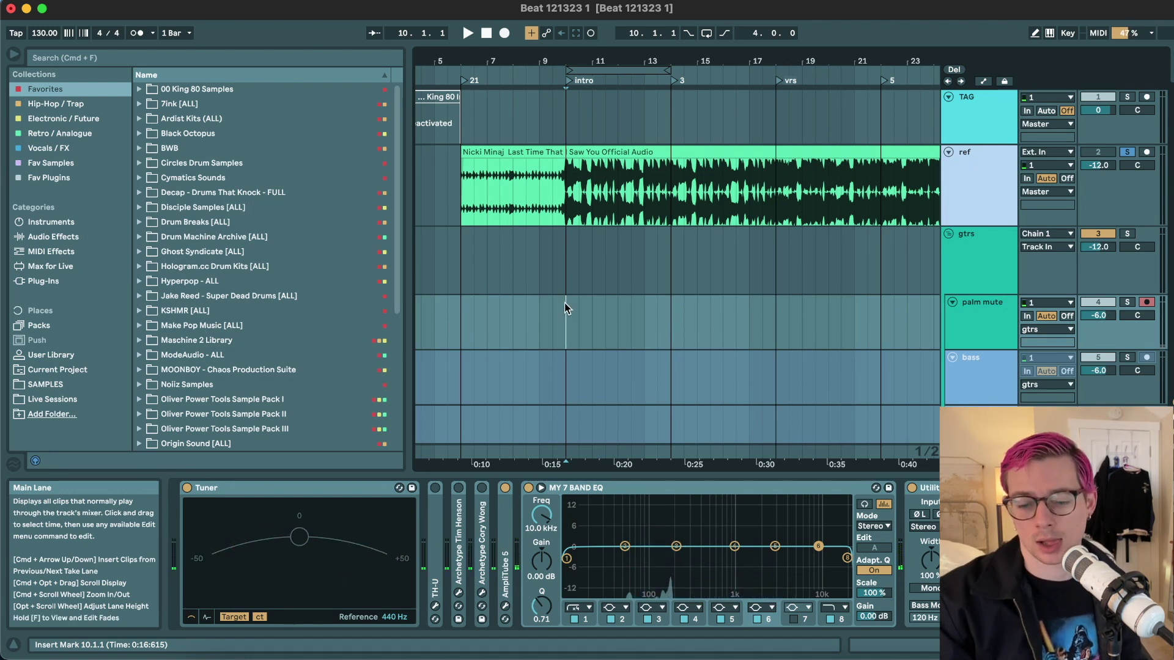
pyautogui.click(236, 2)
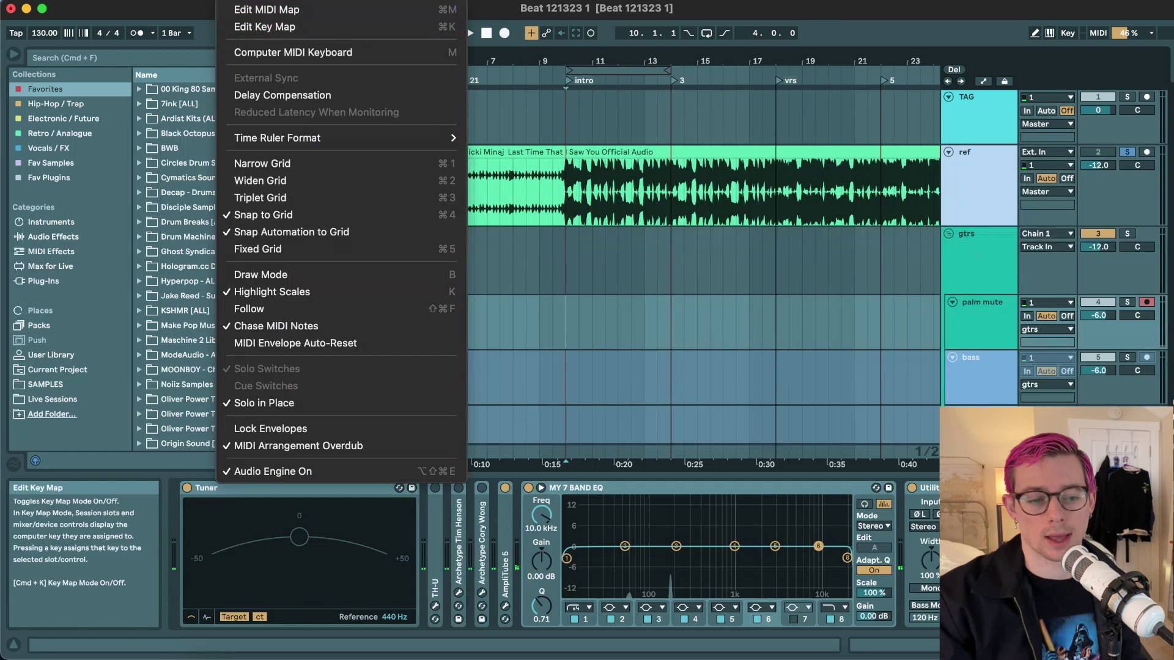
pyautogui.click(235, 1)
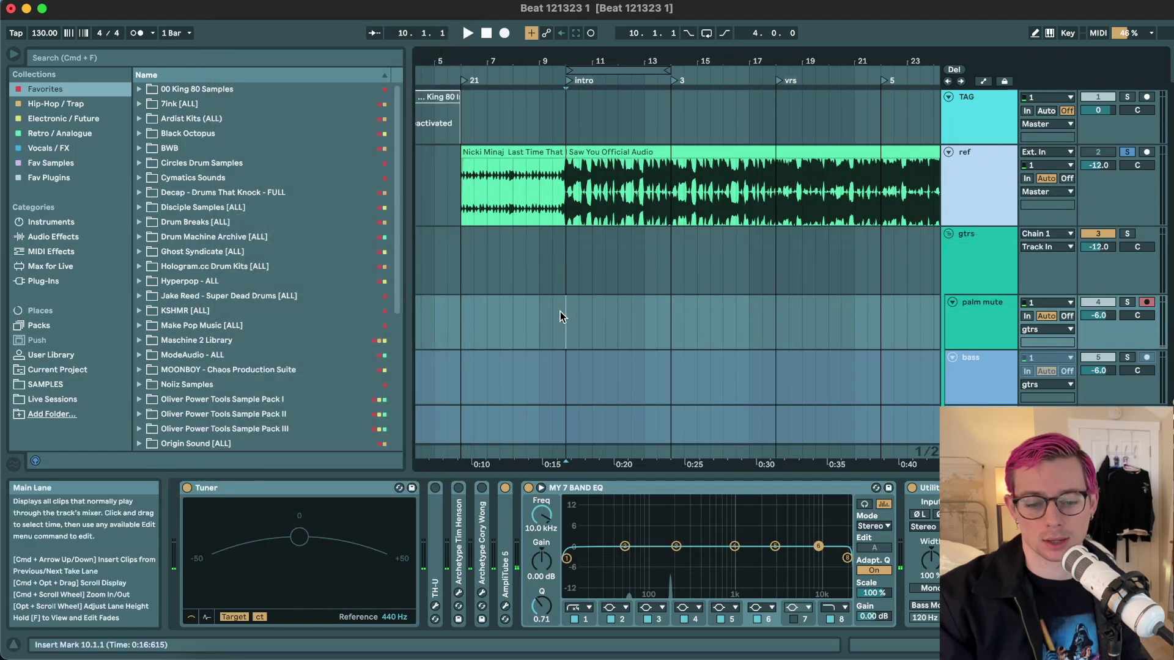
# - Select bars 10 to 14 on the palm mute track and turn on the arrangement loop for that range
pyautogui.scroll(2, 575, 316)
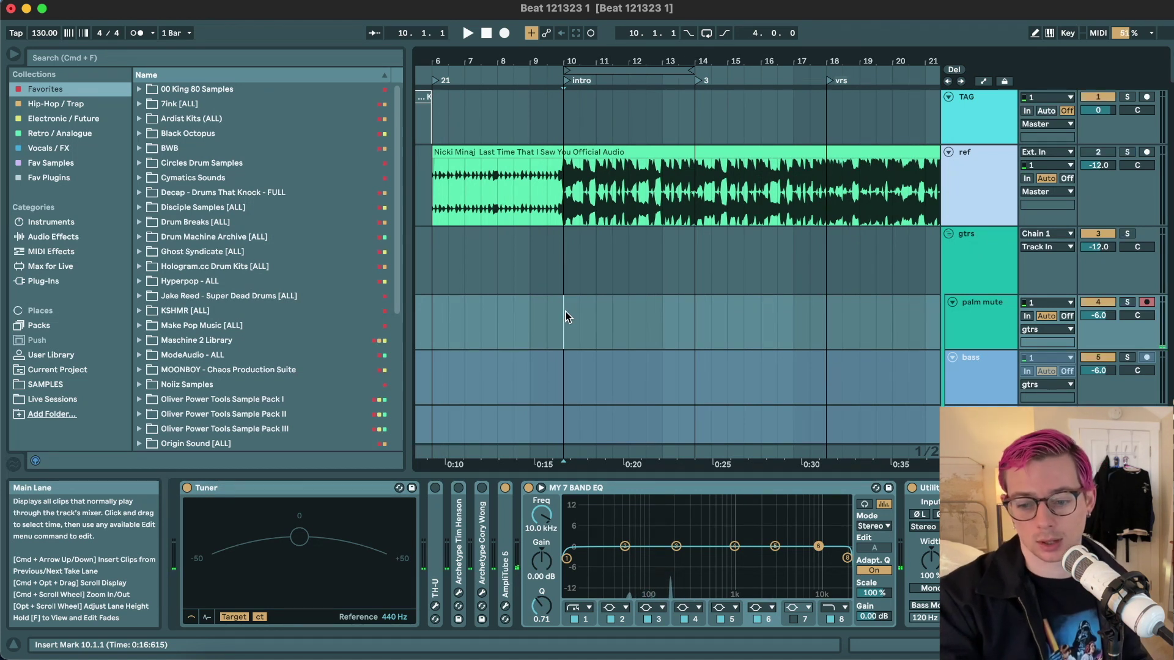
pyautogui.keyDown('shift'); pyautogui.click(698, 316); pyautogui.keyUp('shift')
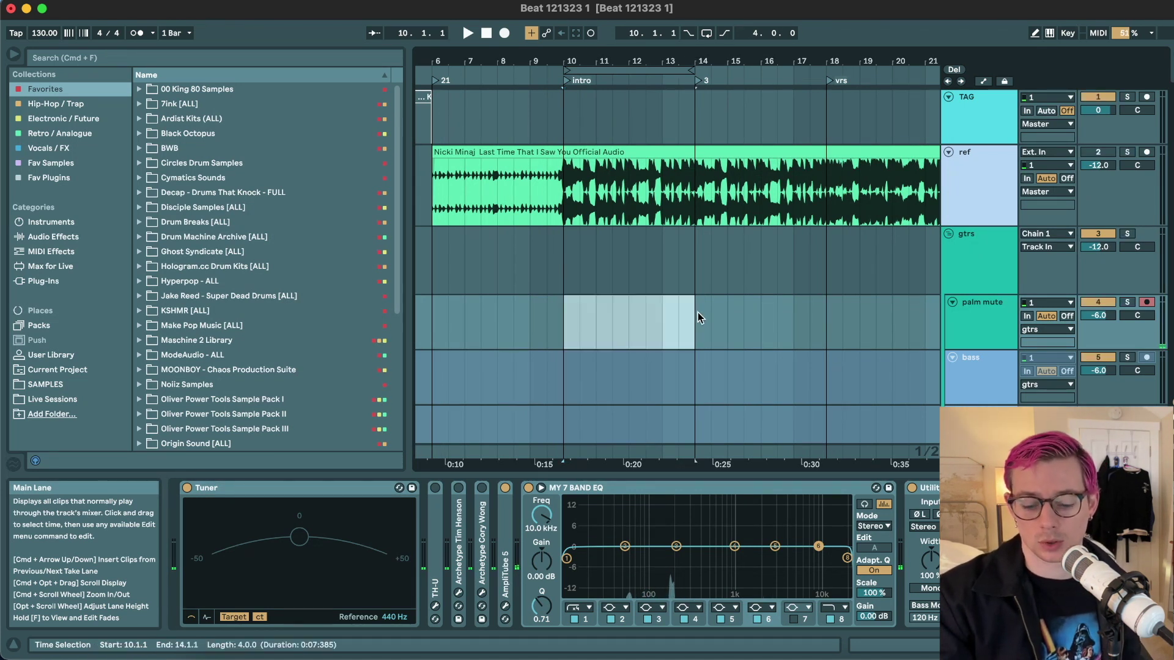
pyautogui.click(992, 324)
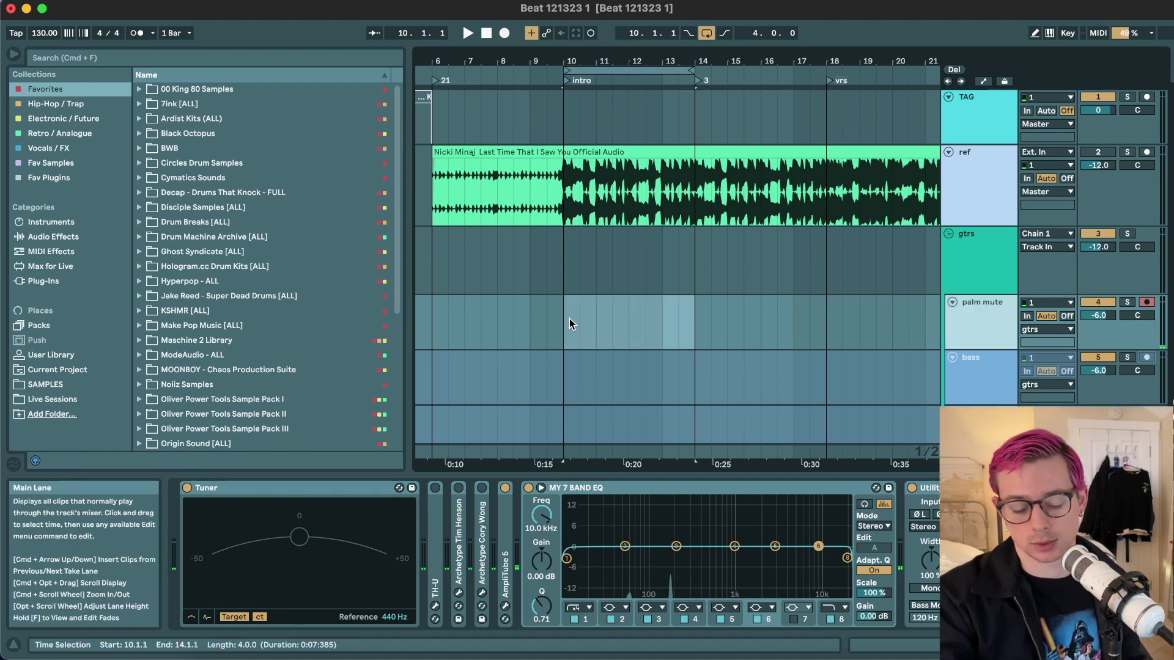
pyautogui.click(760, 647)
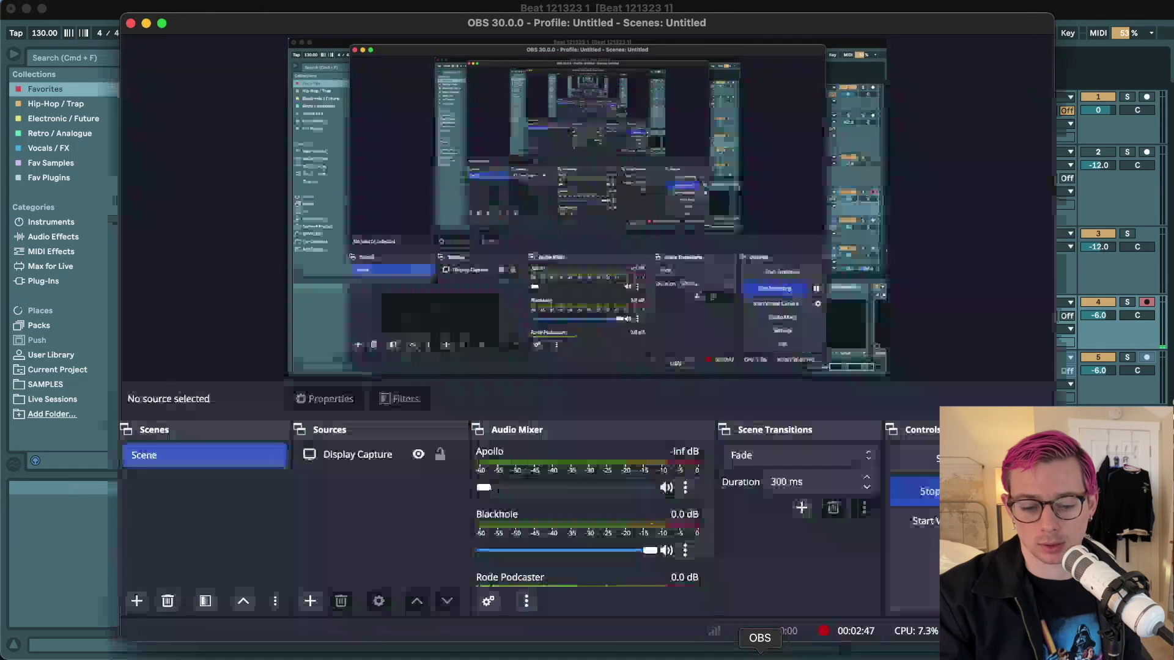
pyautogui.click(78, 524)
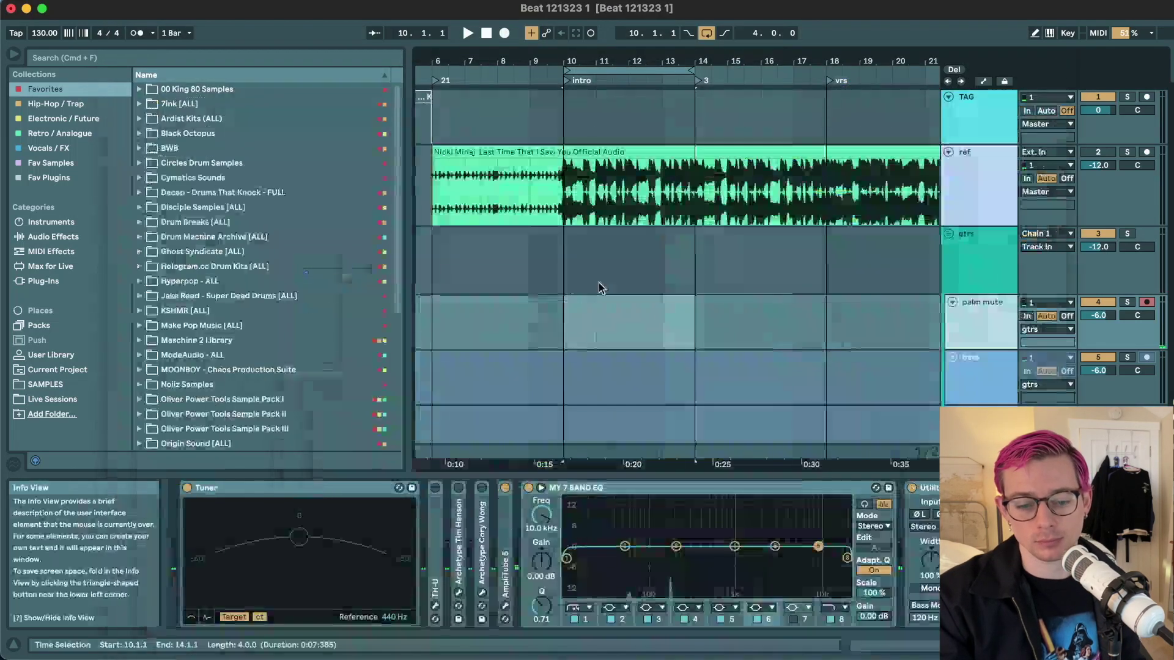
# - Set the palm mute track's monitoring to Off and record a guitar take over the looped bars 10 to 14
pyautogui.click(564, 317)
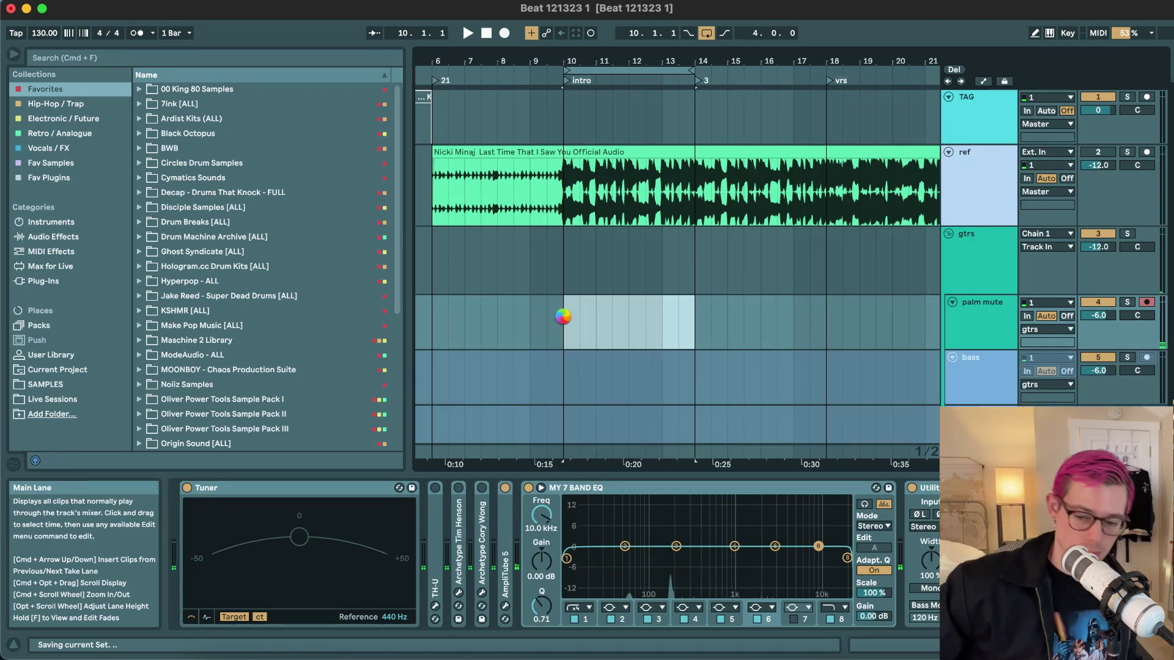
pyautogui.click(1067, 316)
pyautogui.press('F9')
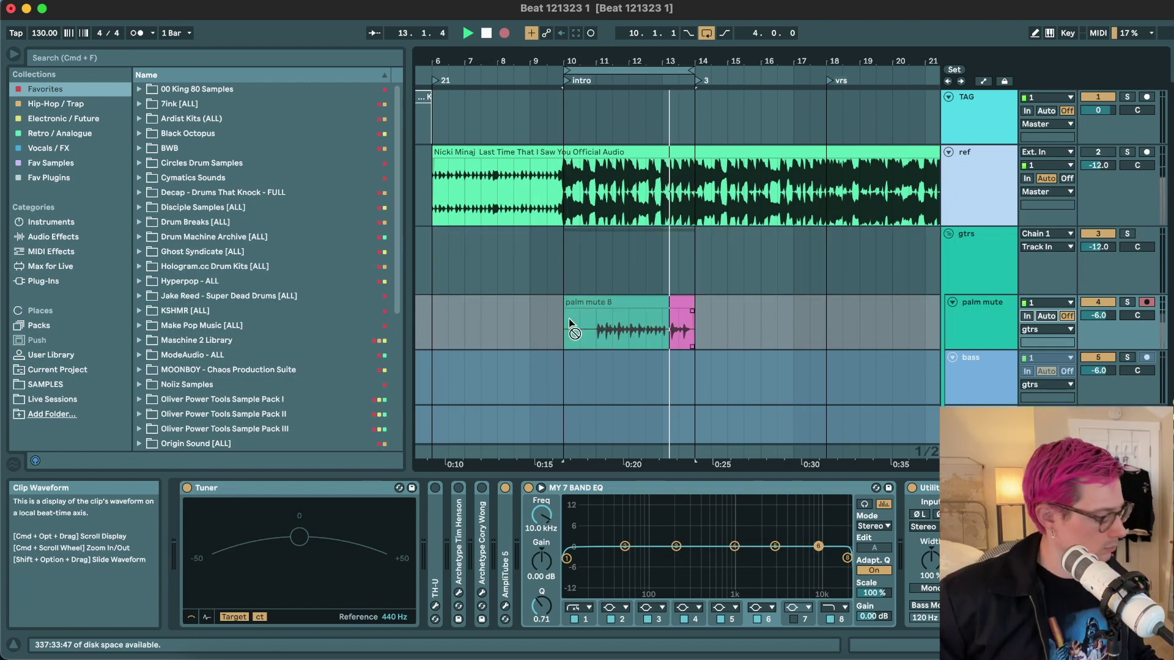
pyautogui.press('space')
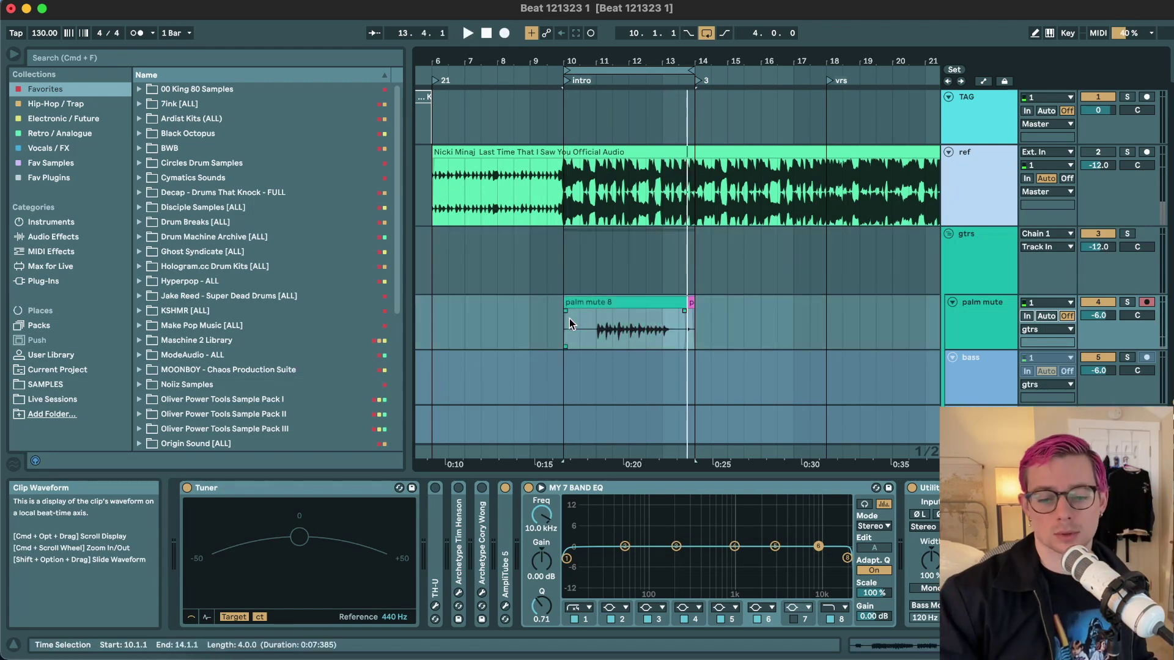
# - Turn off the arrangement loop, solo the ref track and play it from bar 10 past bar 14
pyautogui.click(561, 201)
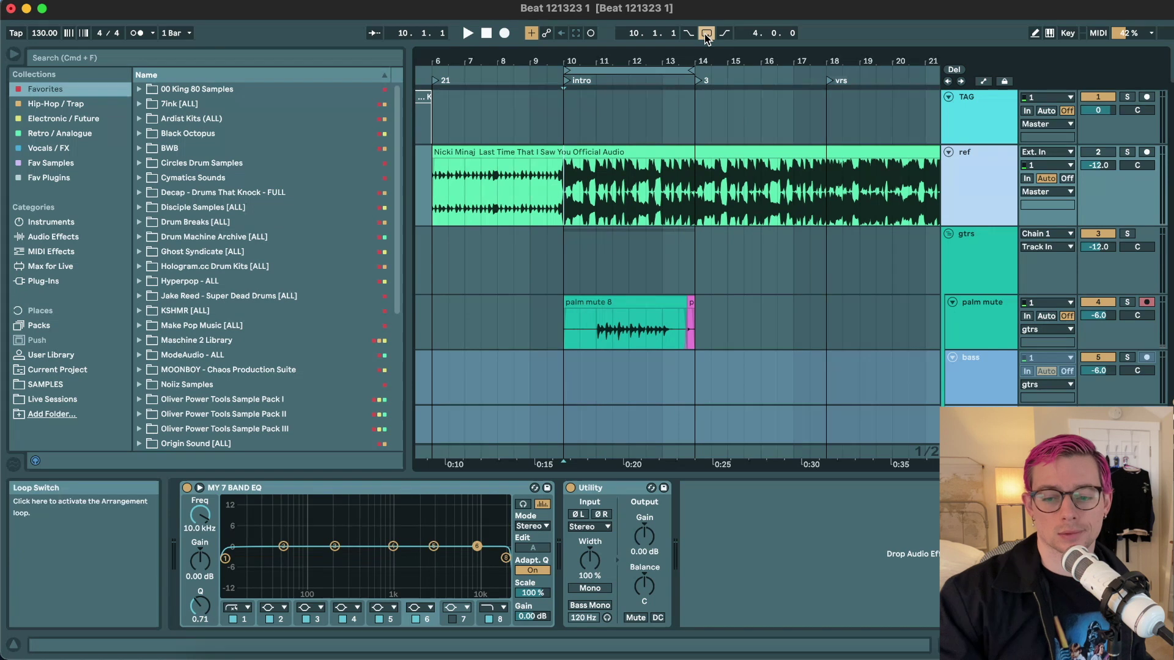
pyautogui.press('s')
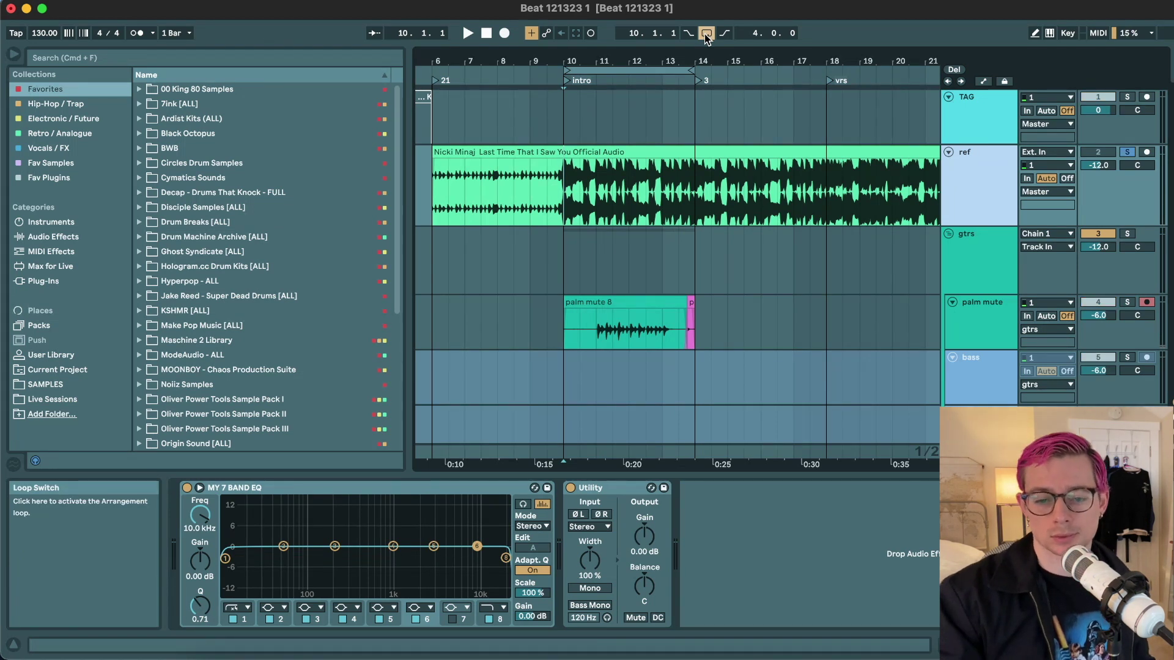
pyautogui.press('space')
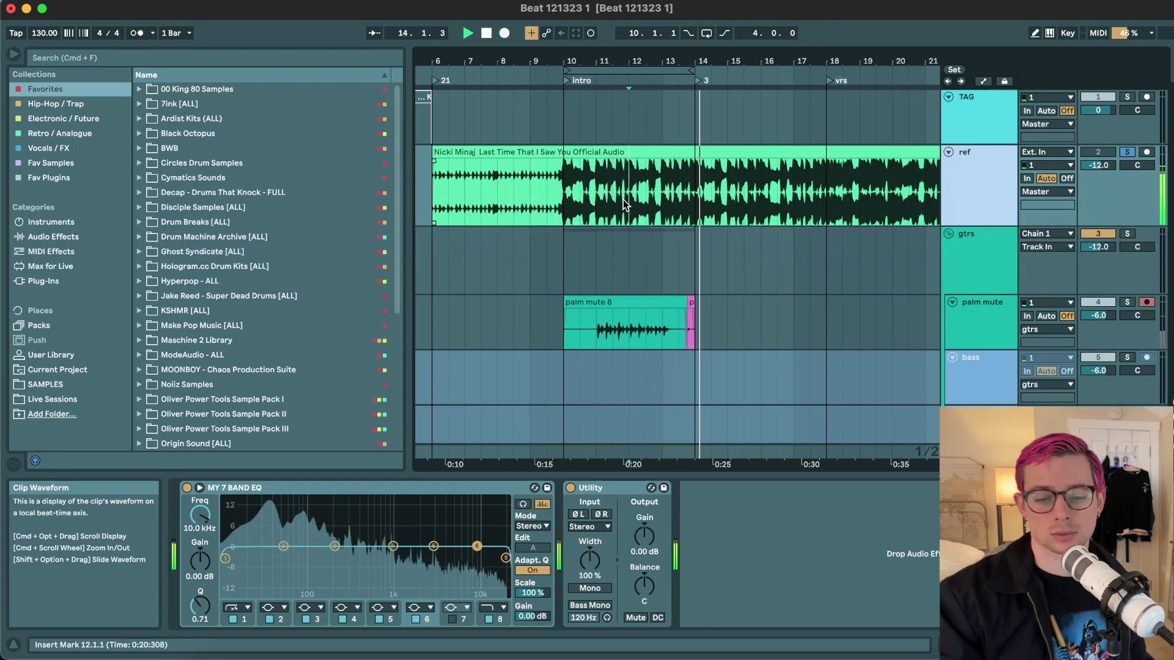
pyautogui.press('space')
# - Delete the recorded palm mute clips between bars 10 and 14
pyautogui.click(692, 320)
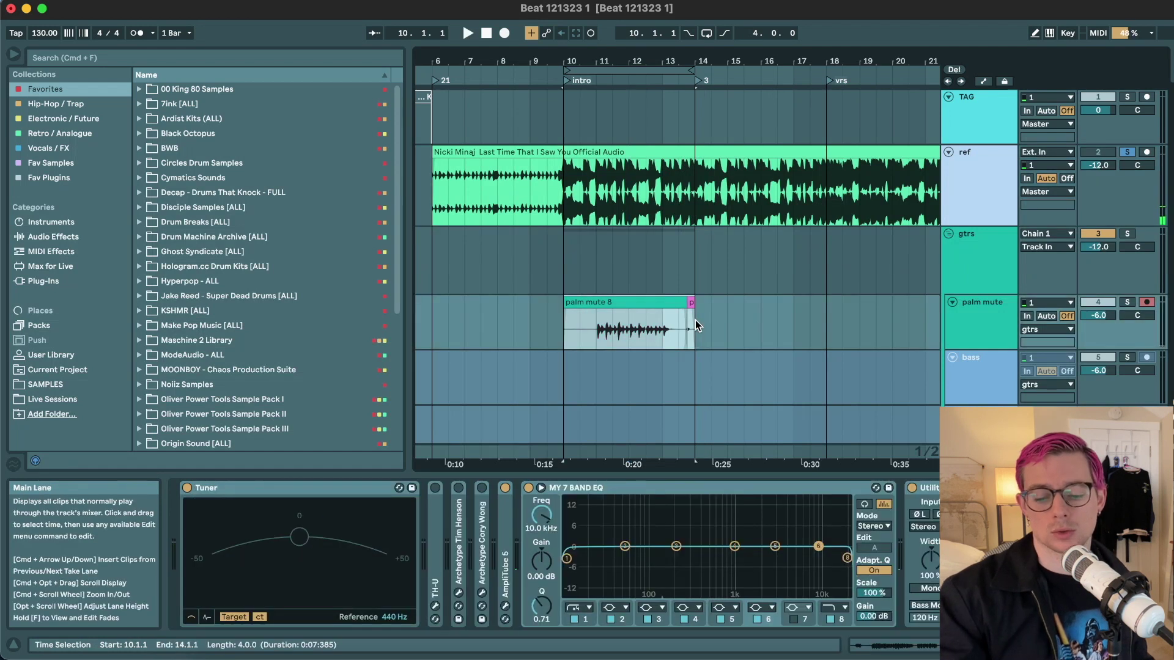
pyautogui.press('Delete')
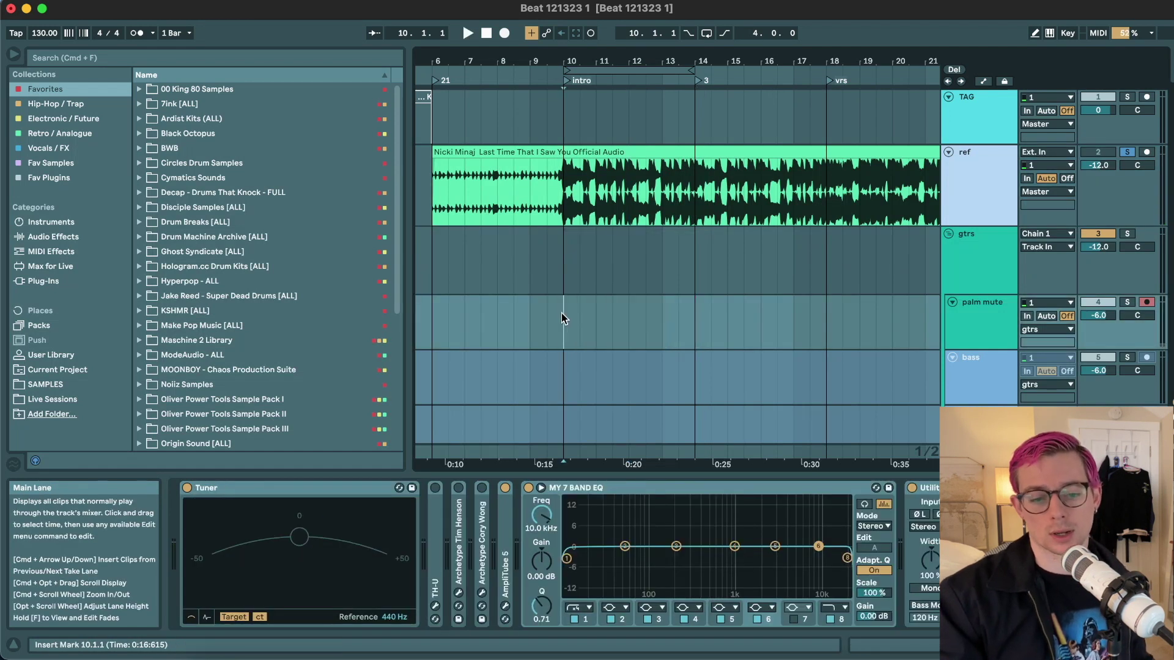
# - Loop bars 10 to 18 and record a new palm mute guitar take over that range with the ref solo off
pyautogui.click(707, 34)
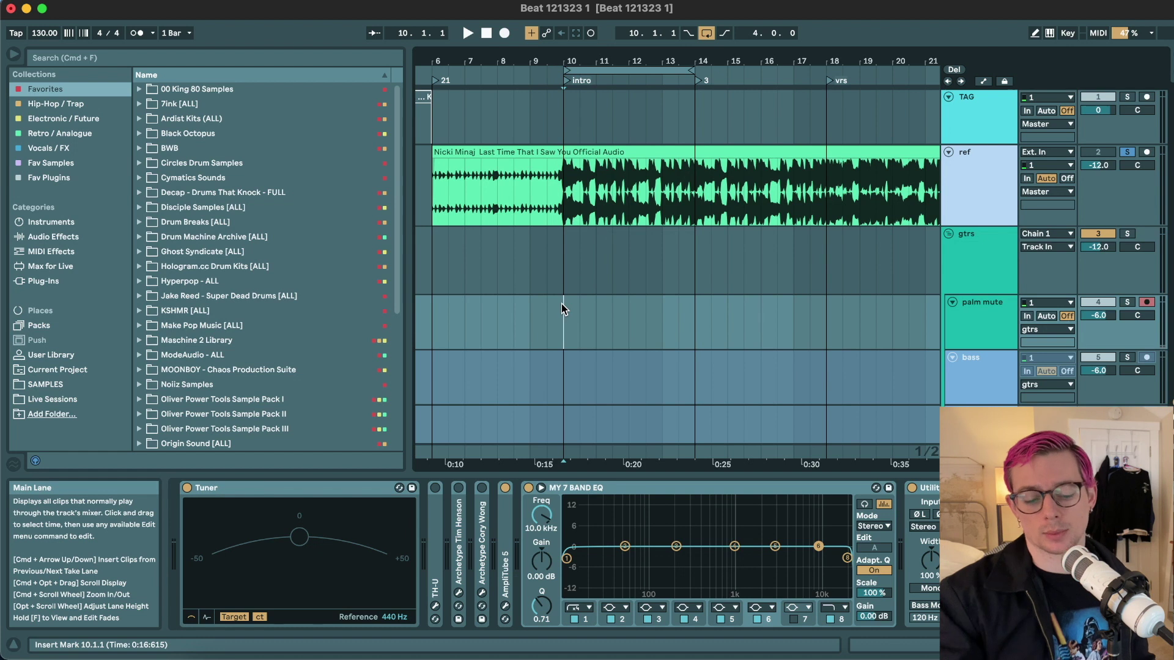
pyautogui.scroll(-15, 562, 303)
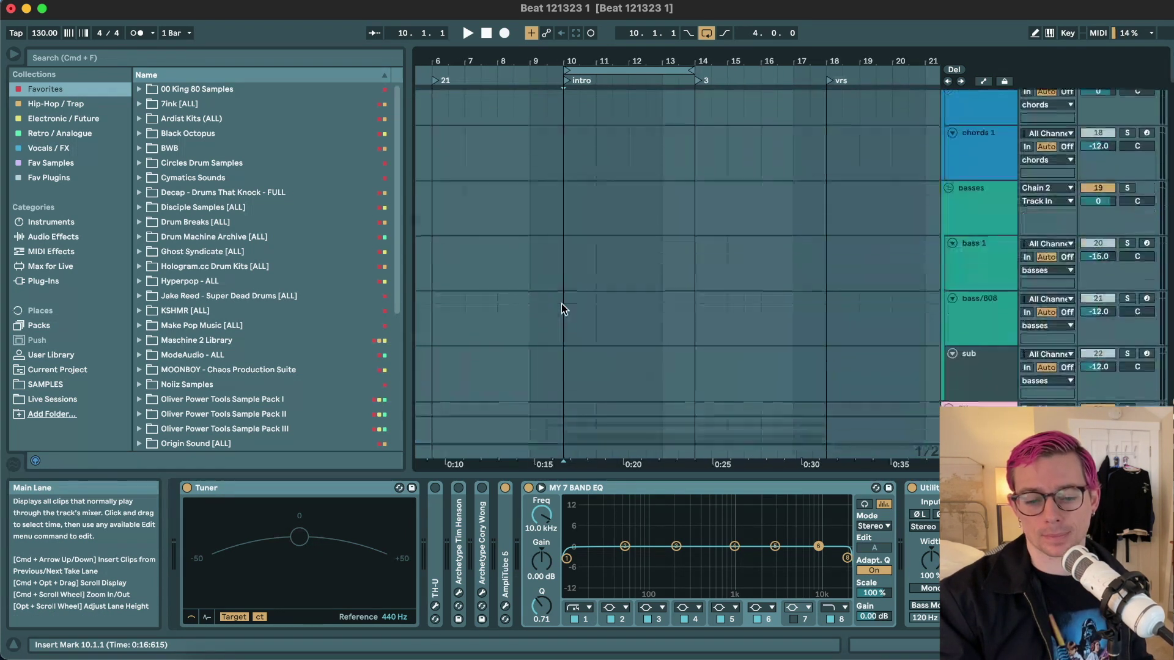
pyautogui.scroll(15, 561, 304)
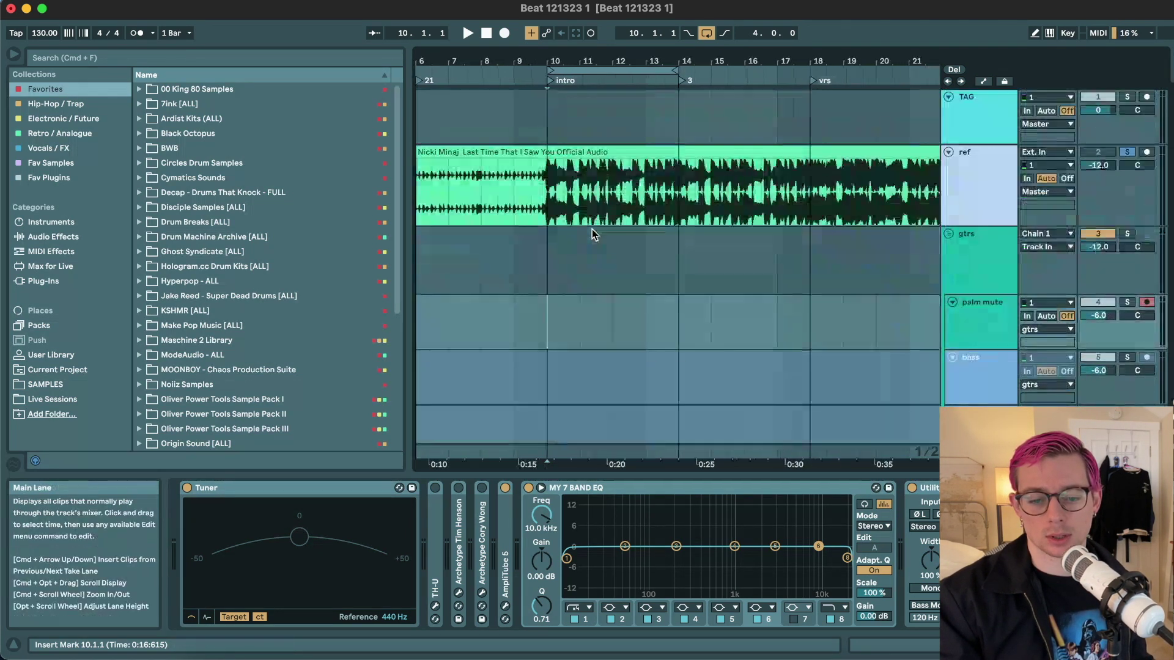
pyautogui.moveTo(548, 306); pyautogui.dragTo(780, 325)
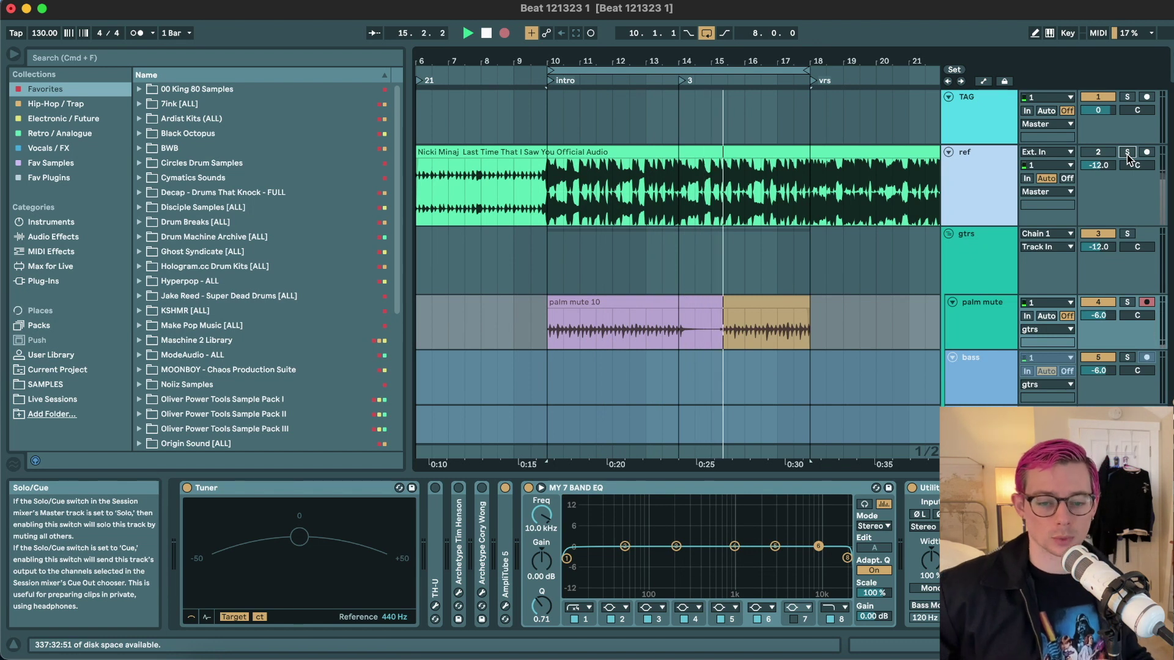
pyautogui.press('space')
# - Recolor the new palm mute clip yellow and disarm recording on its track
pyautogui.click(575, 304)
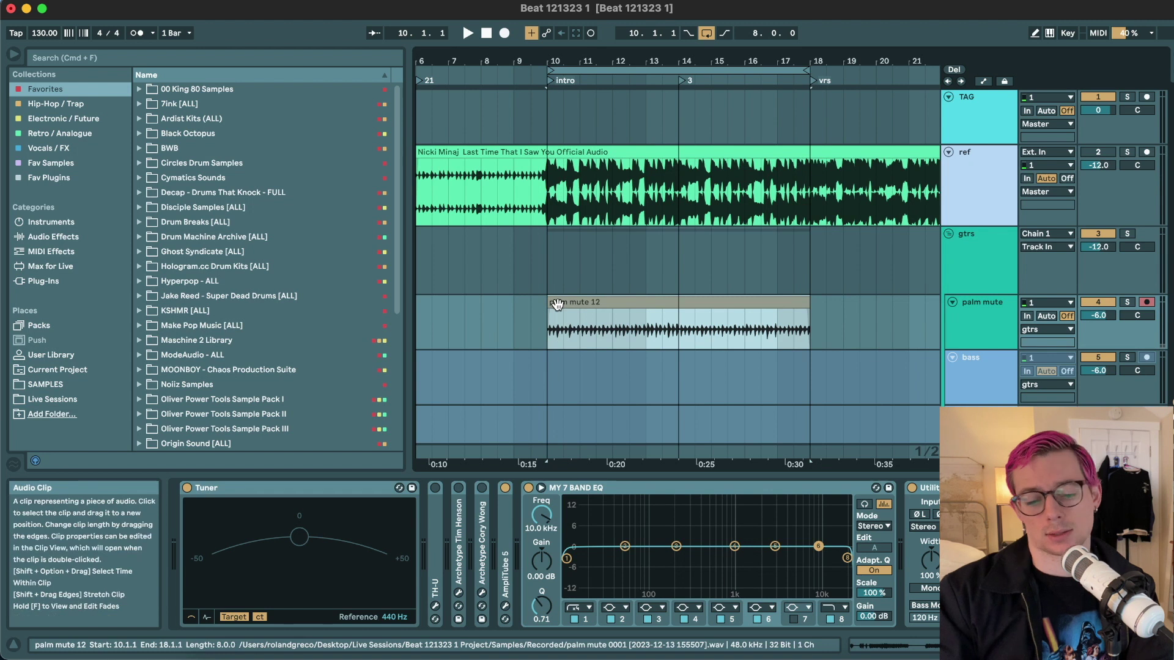
pyautogui.rightClick(561, 336)
pyautogui.click(610, 619)
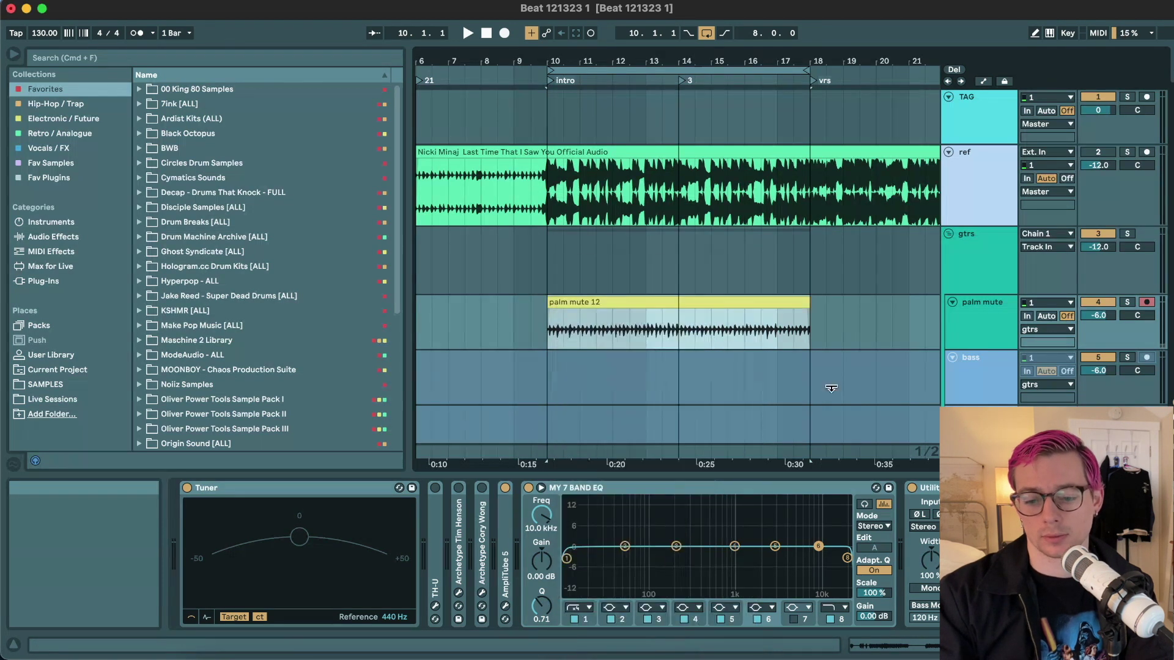
pyautogui.click(1147, 303)
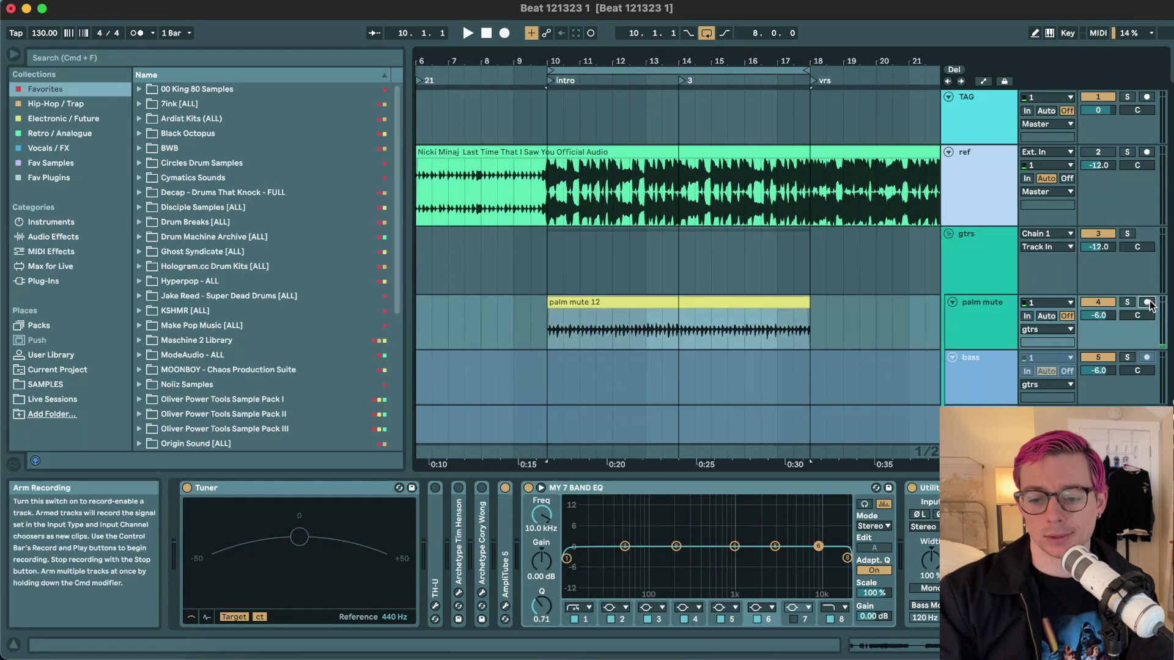
# - Play back the first bar of the new palm mute clip from bar 10
pyautogui.click(620, 302)
pyautogui.press('space')
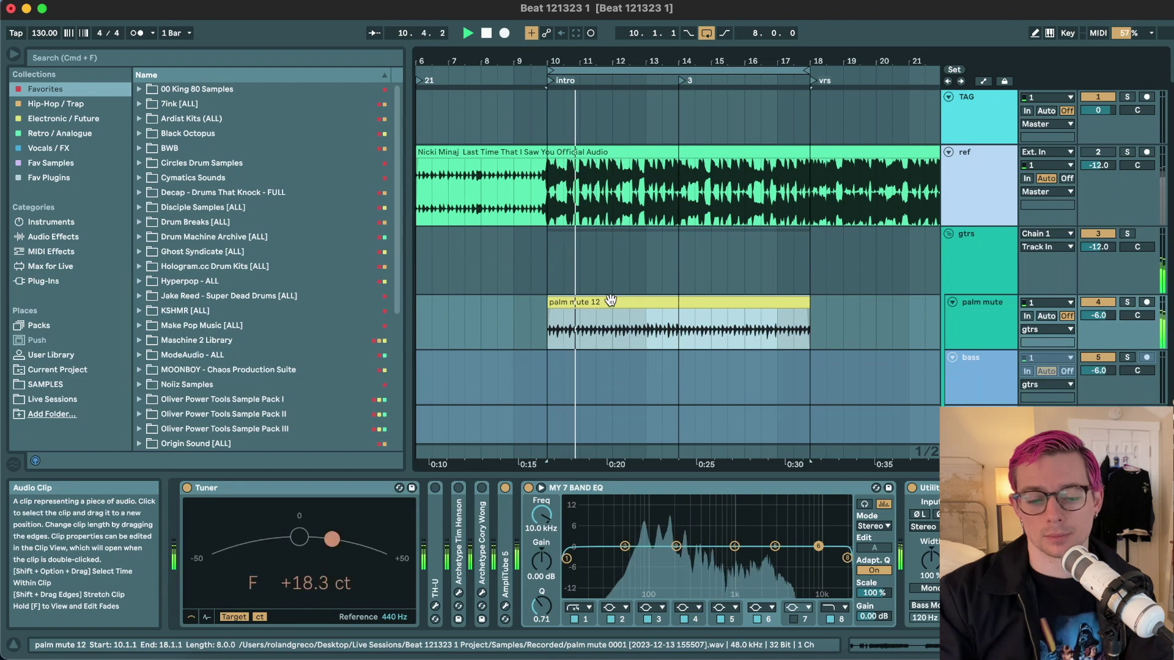
pyautogui.press('space')
# - Shift the palm mute clip slightly earlier to align its first note with bar 10 and delete the portion before bar 10
pyautogui.scroll(5, 609, 300)
pyautogui.hscroll(-2, 611, 299)
pyautogui.scroll(3, 605, 298)
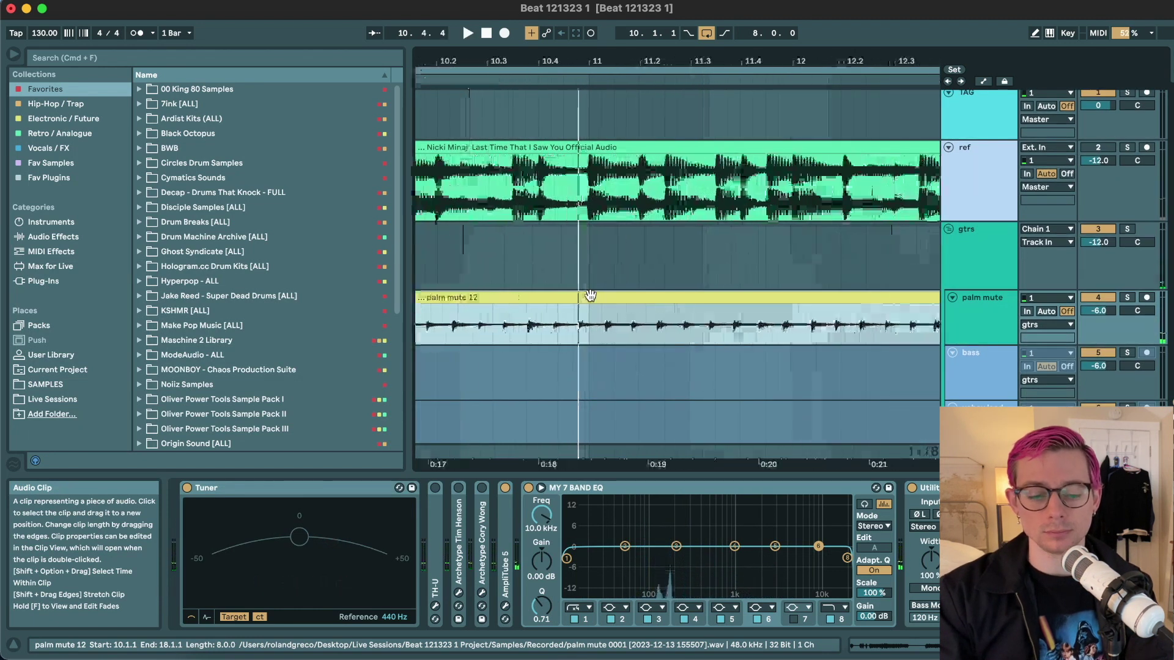
pyautogui.moveTo(506, 294); pyautogui.dragTo(450, 310)
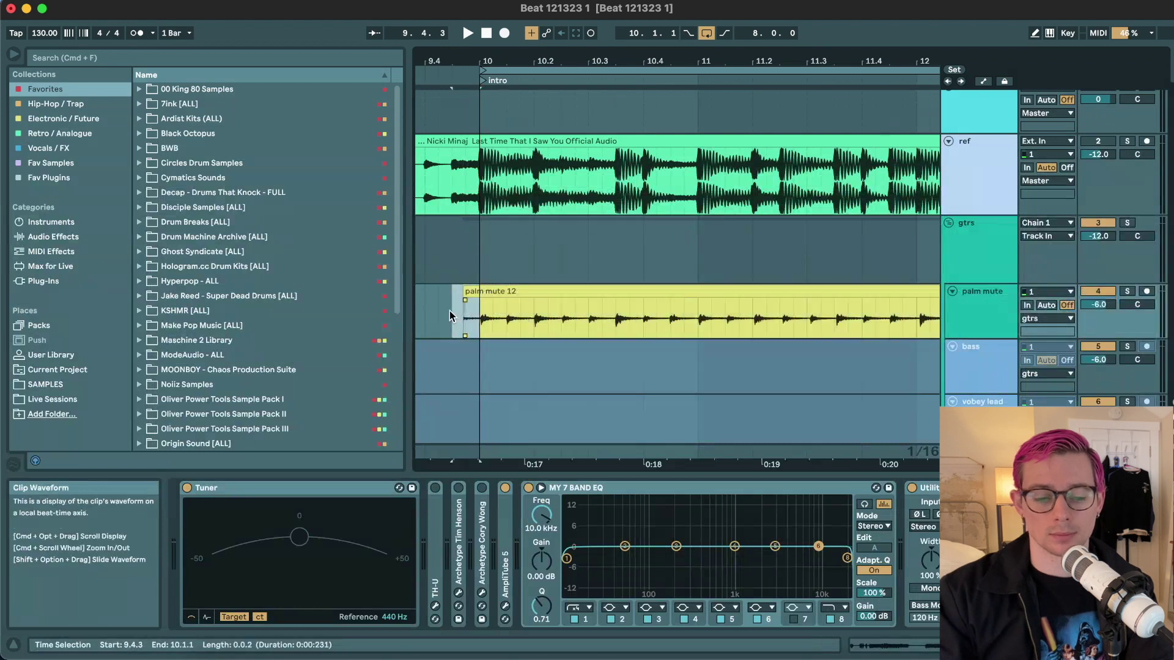
pyautogui.press('Delete')
# - Play the trimmed palm mute clip from bar 10 and inspect its waveform timing in the sample editor
pyautogui.click(499, 288)
pyautogui.press('space')
pyautogui.scroll(-6, 505, 288)
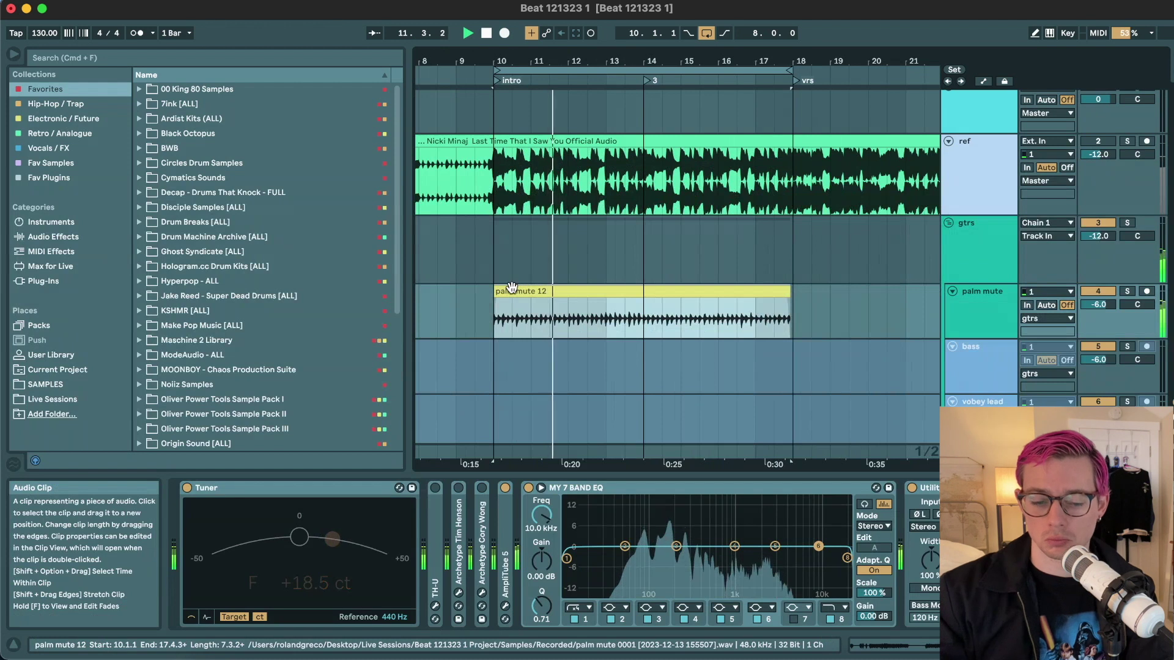
pyautogui.doubleClick(520, 289)
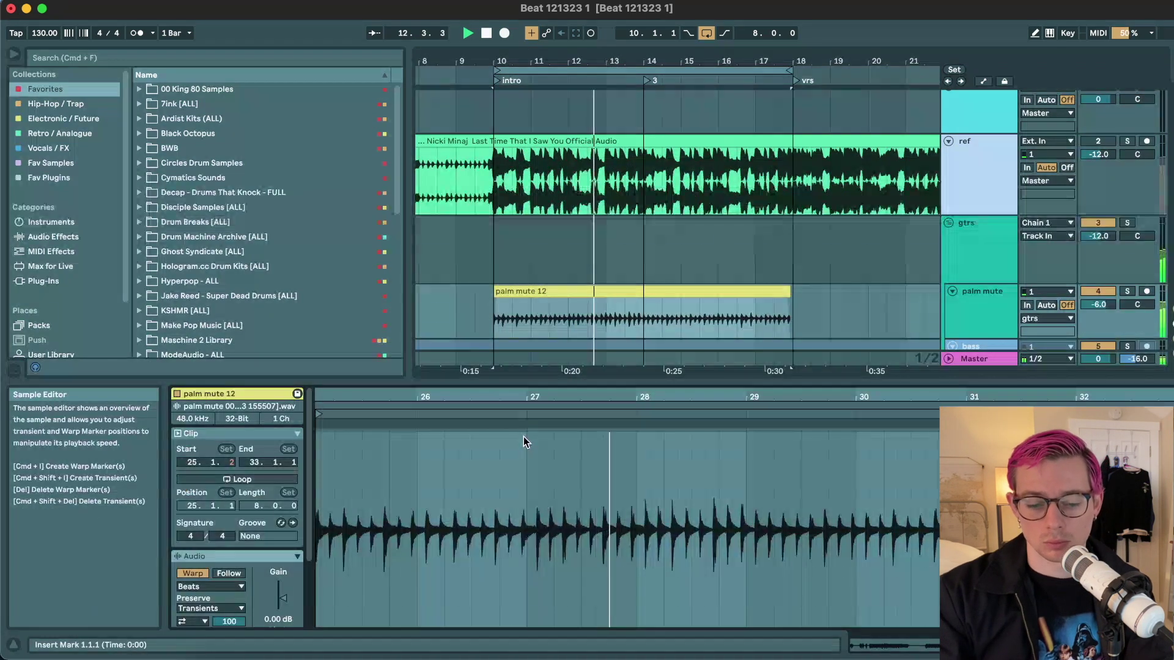
pyautogui.click(524, 438)
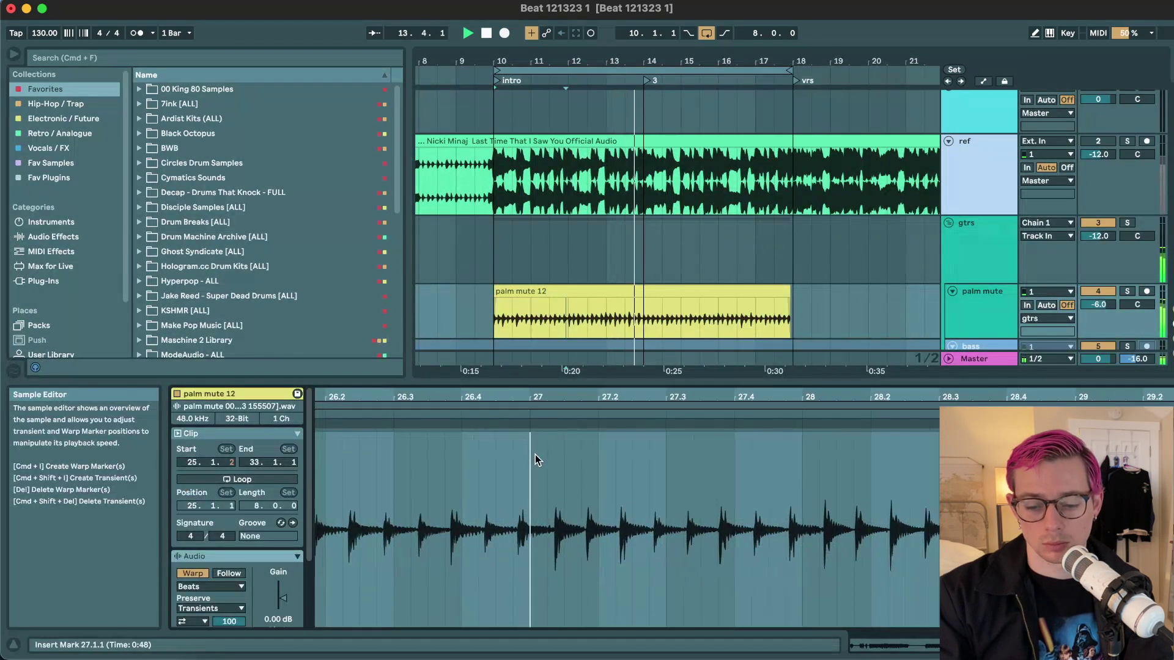
pyautogui.scroll(-2, 534, 454)
# - Extend the palm mute clip's end to bar 18 and stop playback after the loop has played through
pyautogui.click(503, 291)
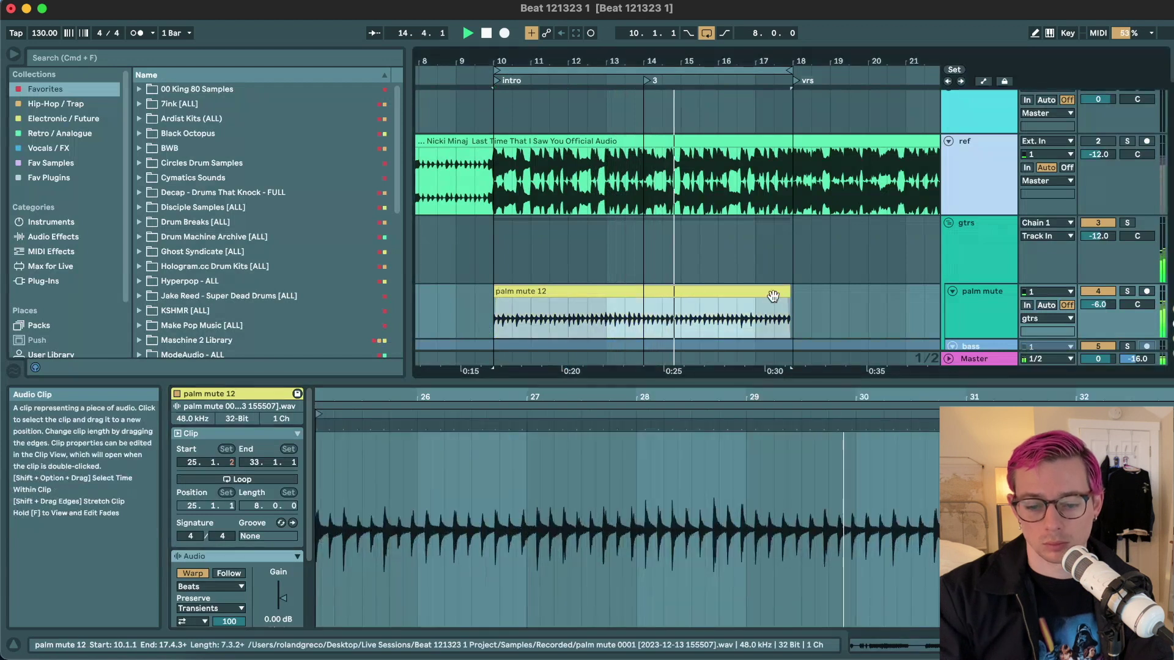
pyautogui.moveTo(788, 291); pyautogui.dragTo(793, 291)
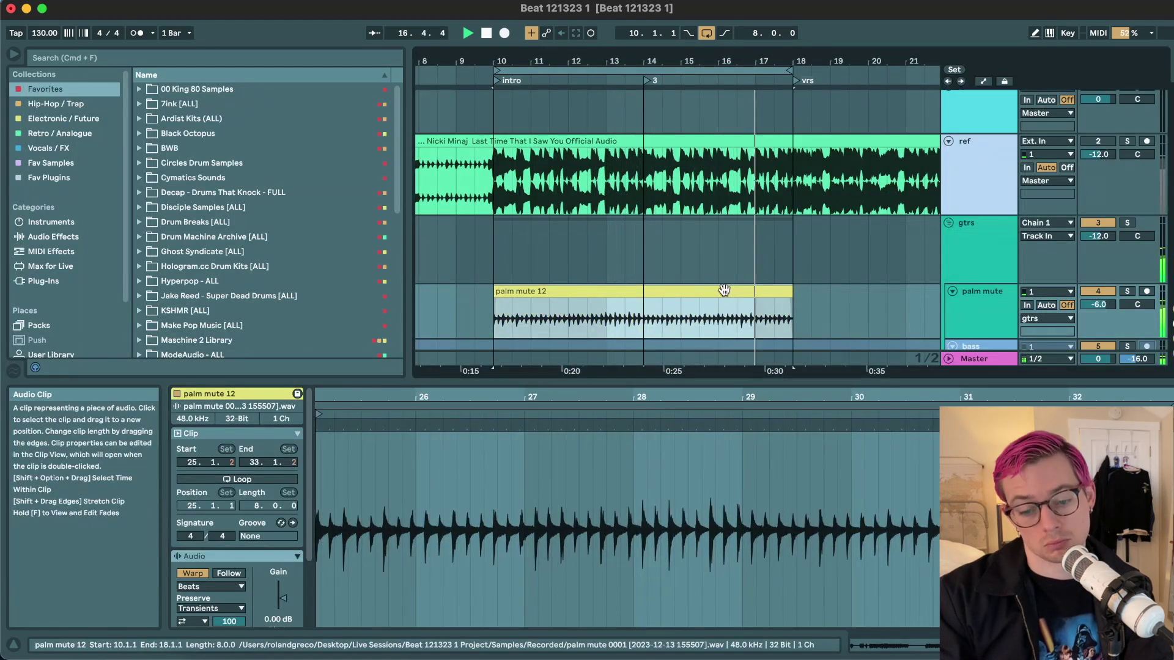
pyautogui.scroll(-3, 724, 290)
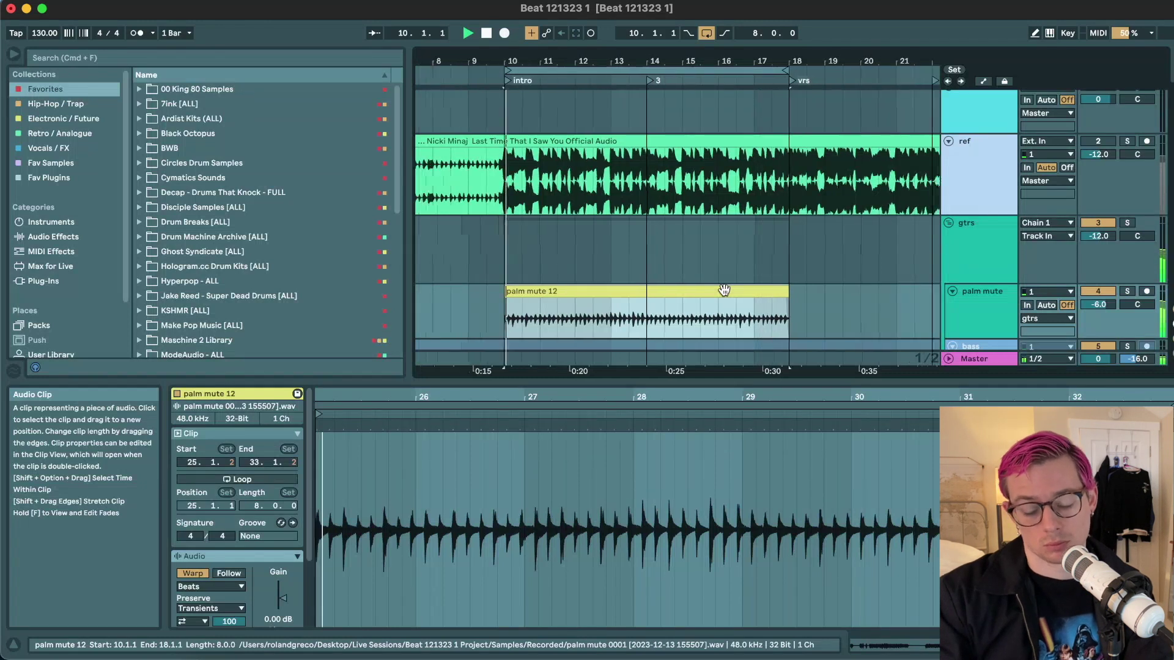
pyautogui.press('space')
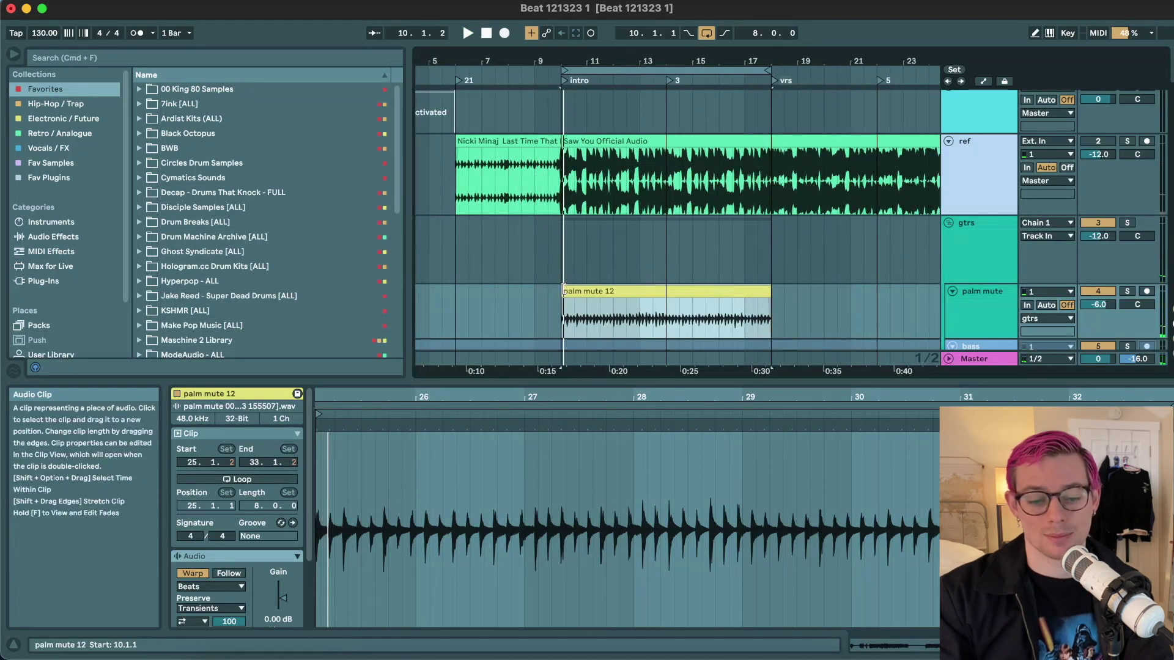
# - Duplicate the palm mute clip, extend the copy's start back to bar 10, and consolidate the resulting sixteen-bar clip
pyautogui.press('-')
pyautogui.press('super+d')
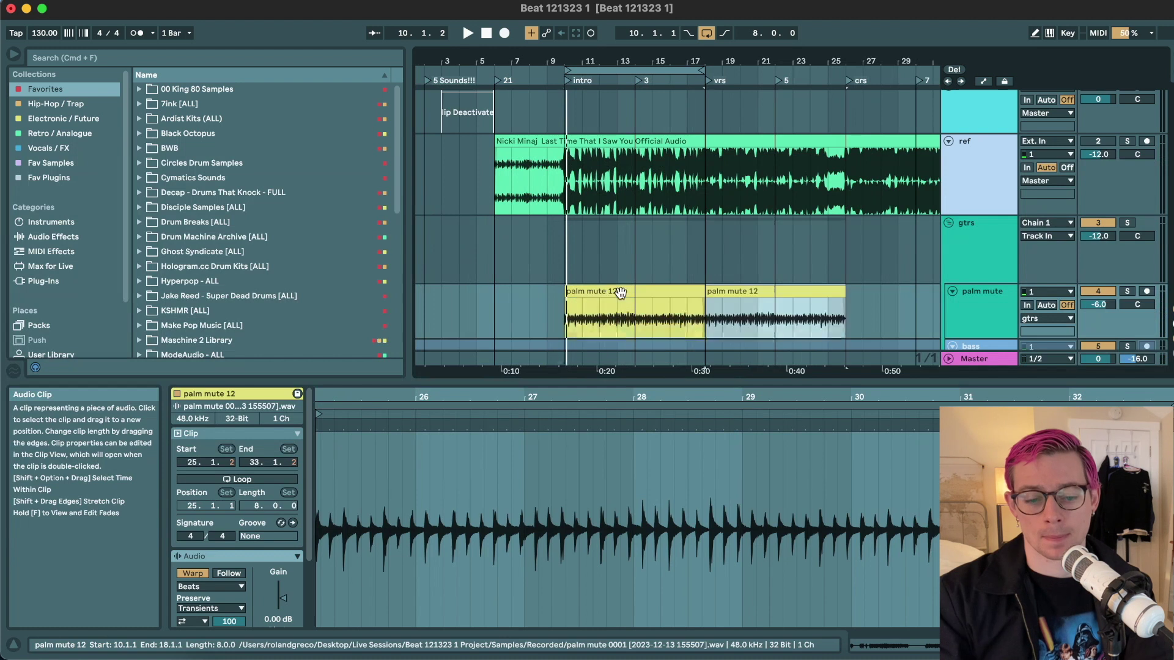
pyautogui.moveTo(706, 292); pyautogui.dragTo(565, 295)
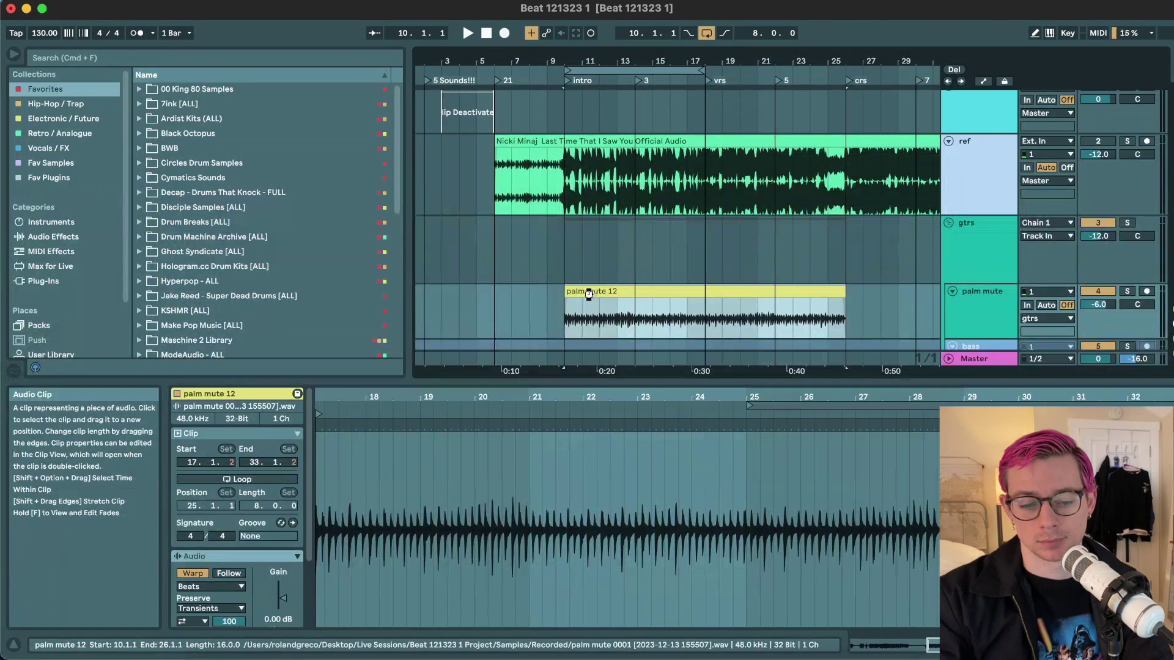
pyautogui.press('super+j')
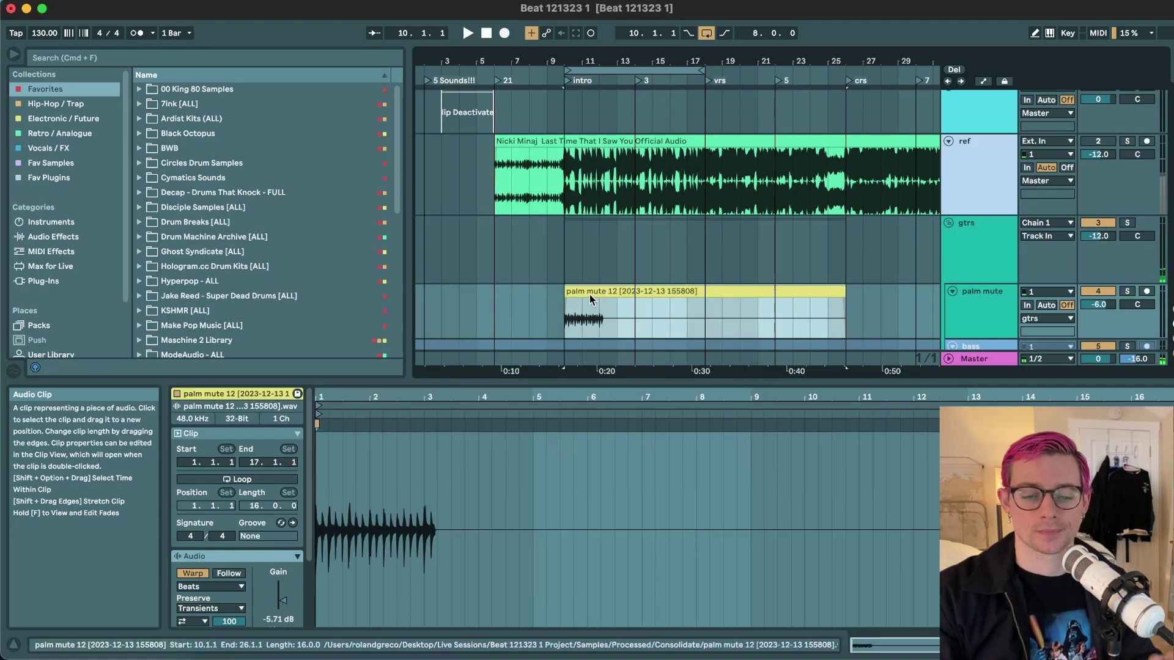
# - Delete the first eight bars of the consolidated palm mute clip and move the remaining eight bars back to bar 10
pyautogui.moveTo(703, 321); pyautogui.dragTo(580, 322)
pyautogui.keyDown('shift'); pyautogui.click(560, 318); pyautogui.keyUp('shift')
pyautogui.press('Delete')
pyautogui.moveTo(727, 292); pyautogui.dragTo(588, 306)
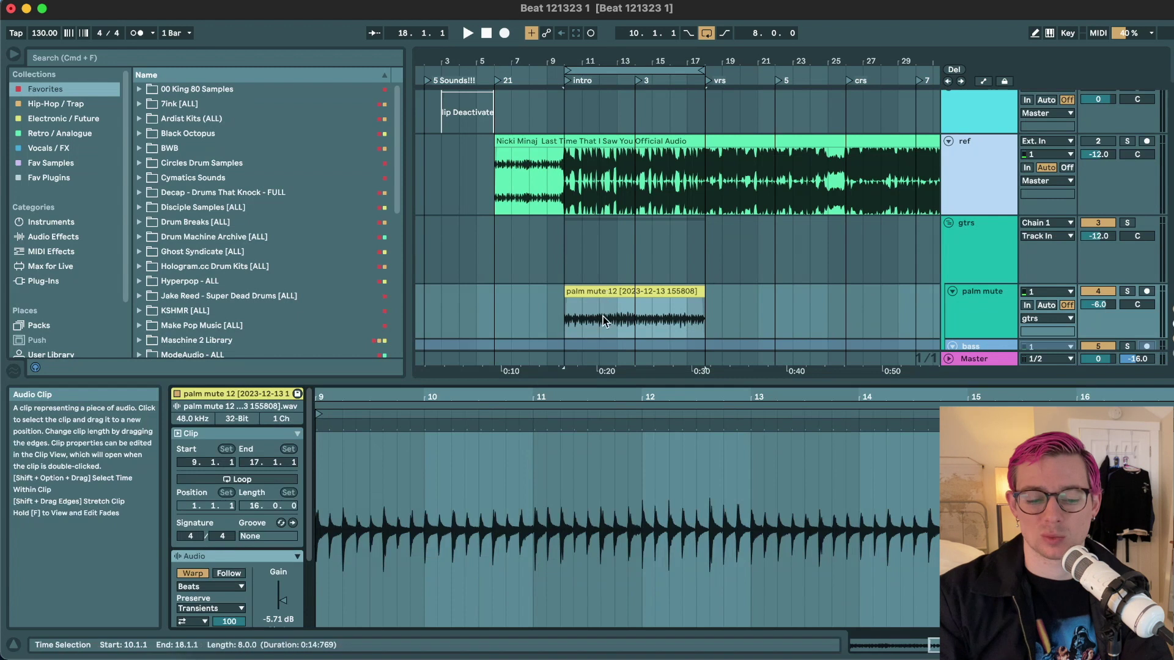
# - Add warp markers on the notes throughout the eight-bar palm mute clip
pyautogui.click(554, 452)
pyautogui.press('super+i')
pyautogui.scroll(-2, 579, 287)
pyautogui.click(593, 263)
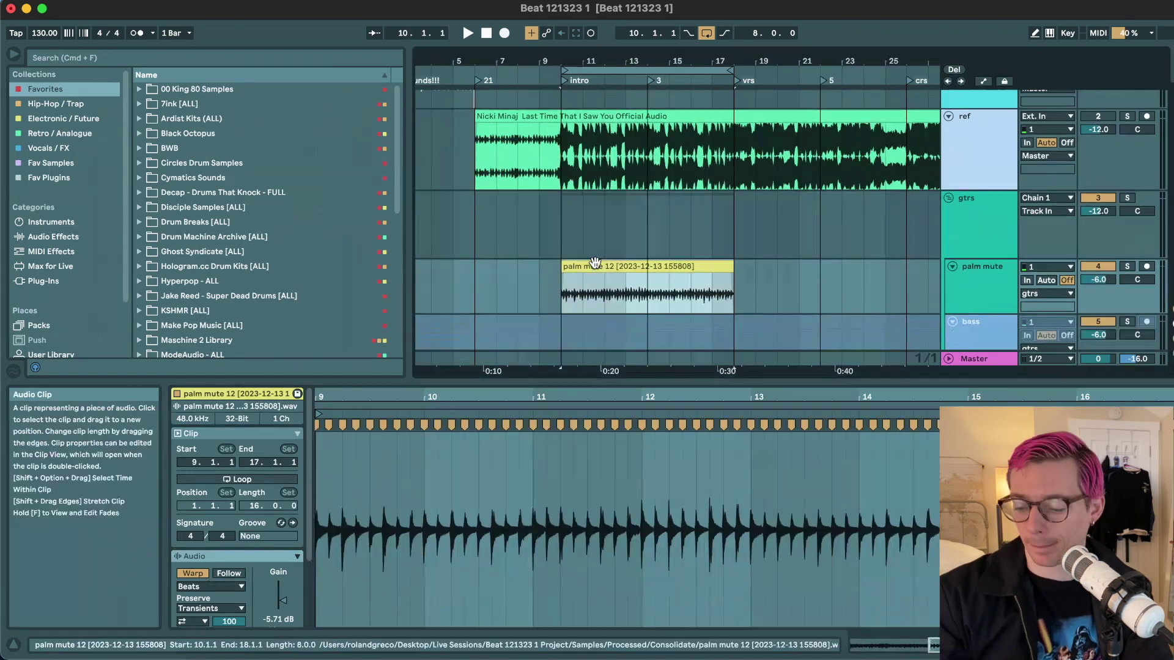
# - Play the palm mute clip from bar 10, solo its track, and listen again to the final bar from bar 17
pyautogui.press('space')
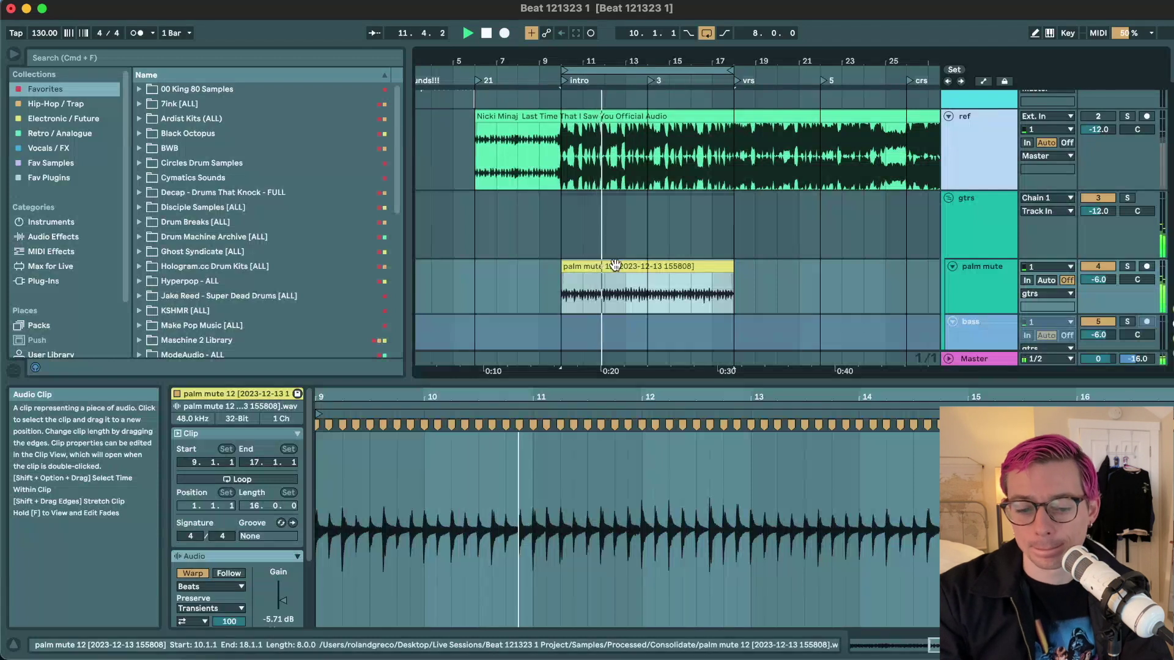
pyautogui.click(998, 291)
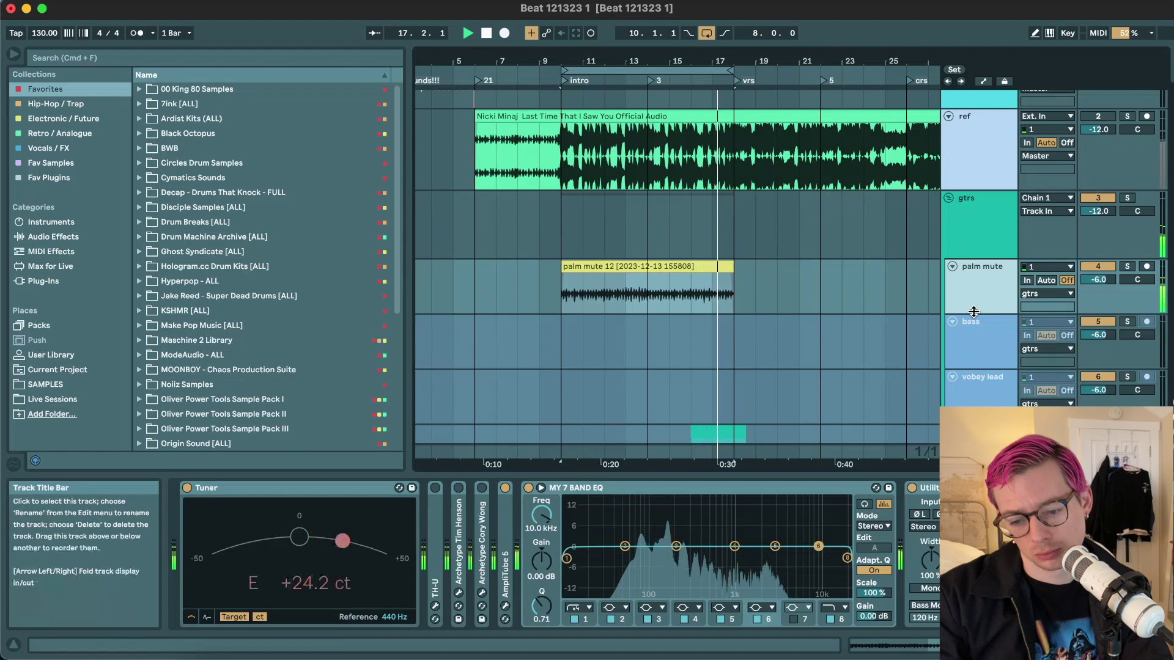
pyautogui.press('space')
pyautogui.click(702, 301)
pyautogui.press('s')
pyautogui.press('space')
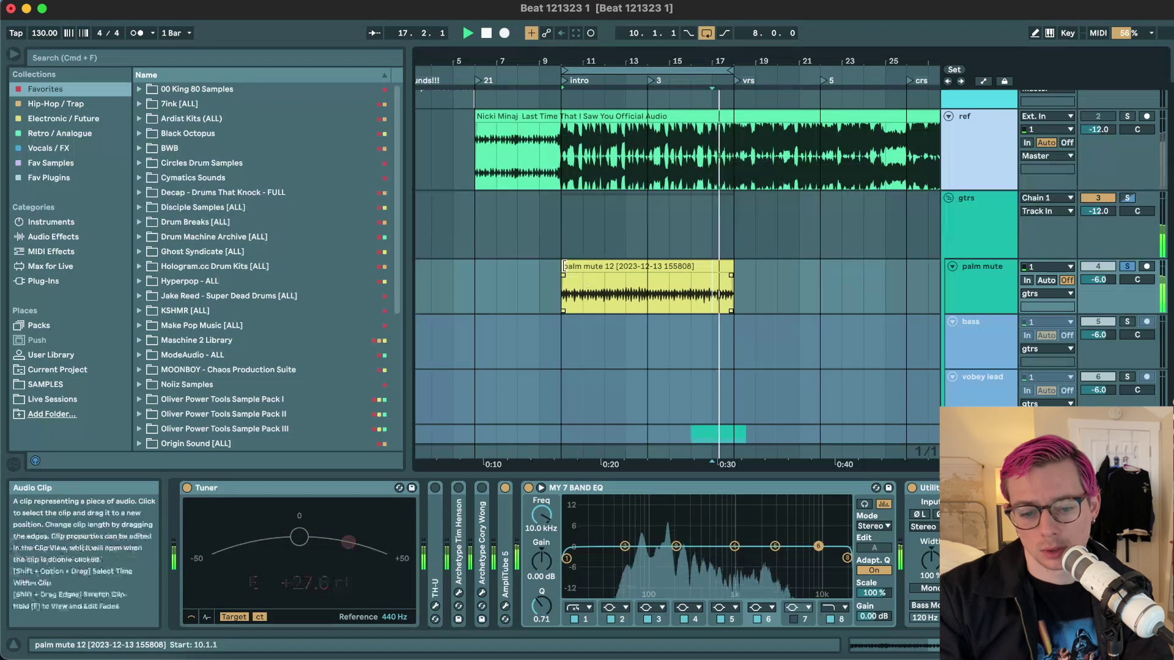
pyautogui.press('space')
# - Extend the palm mute clip's start to bar 9 and move that extra bar over the final bar at bar 17
pyautogui.moveTo(563, 266); pyautogui.dragTo(540, 266)
pyautogui.click(562, 292)
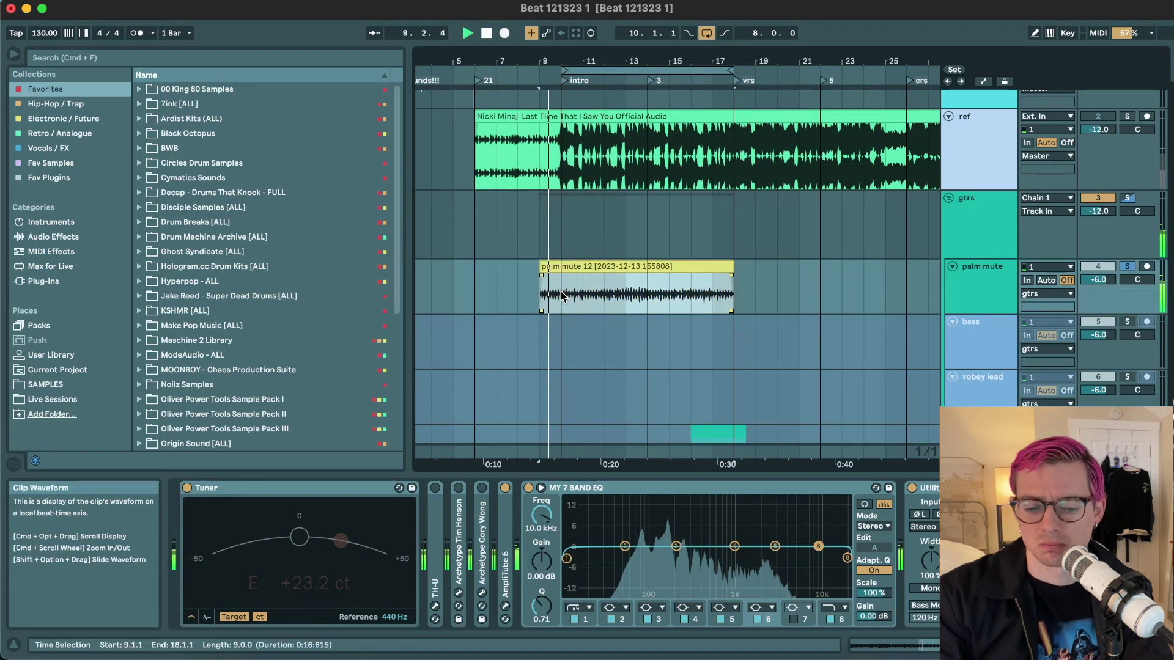
pyautogui.click(562, 295)
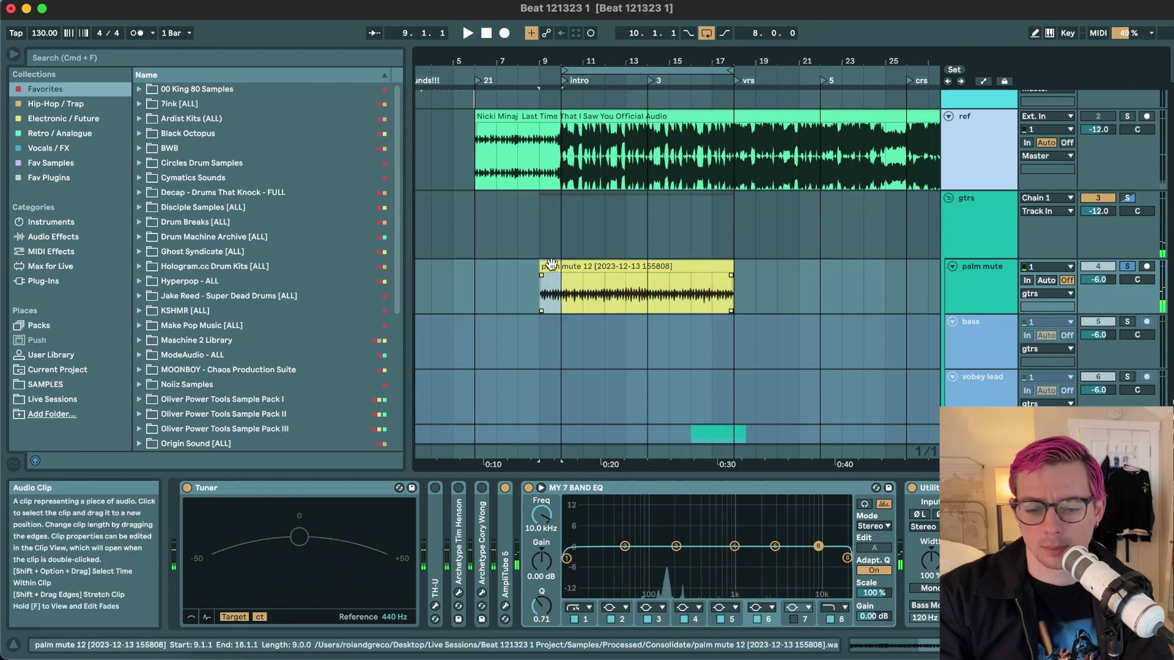
pyautogui.click(713, 281)
pyautogui.press('super+z')
# - Play the edited palm mute ending from bar 16 to check the transition into bar 17
pyautogui.click(688, 292)
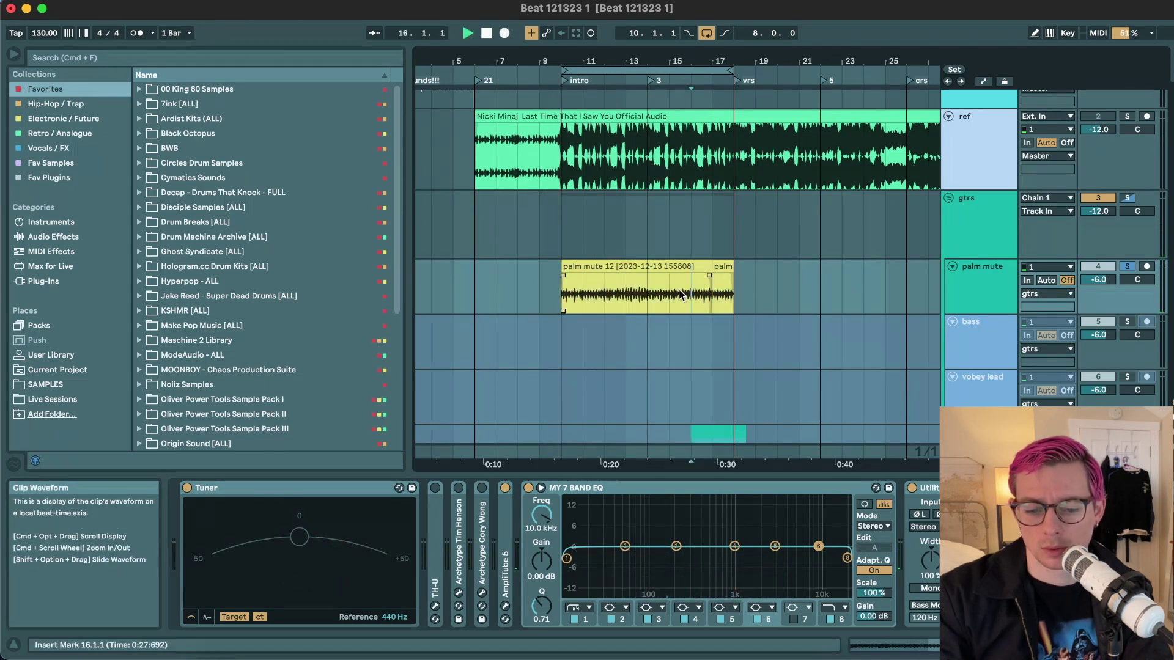
pyautogui.press('space')
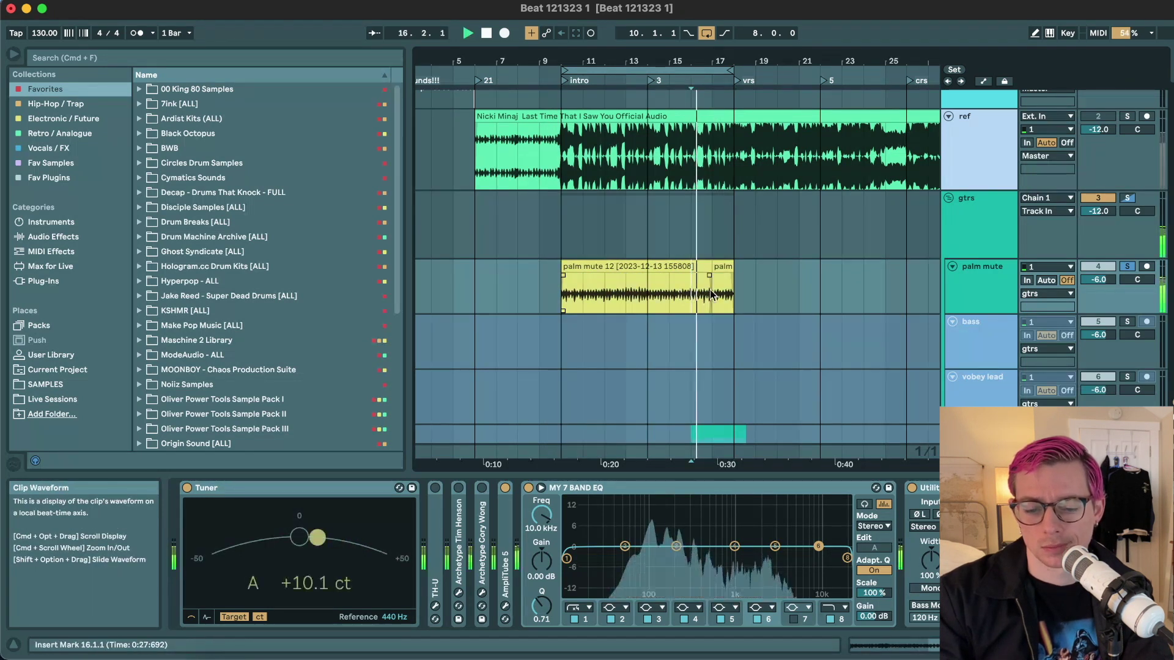
pyautogui.click(978, 298)
pyautogui.press('space')
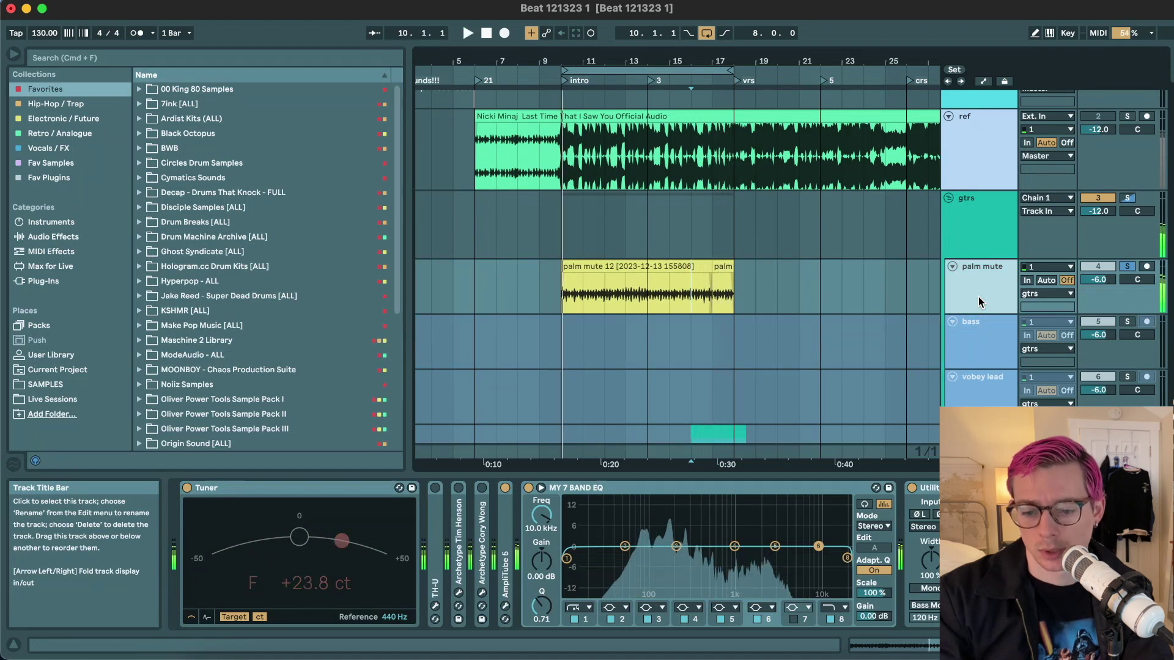
# - Unfreeze the bass track and freeze the palm mute track
pyautogui.rightClick(977, 341)
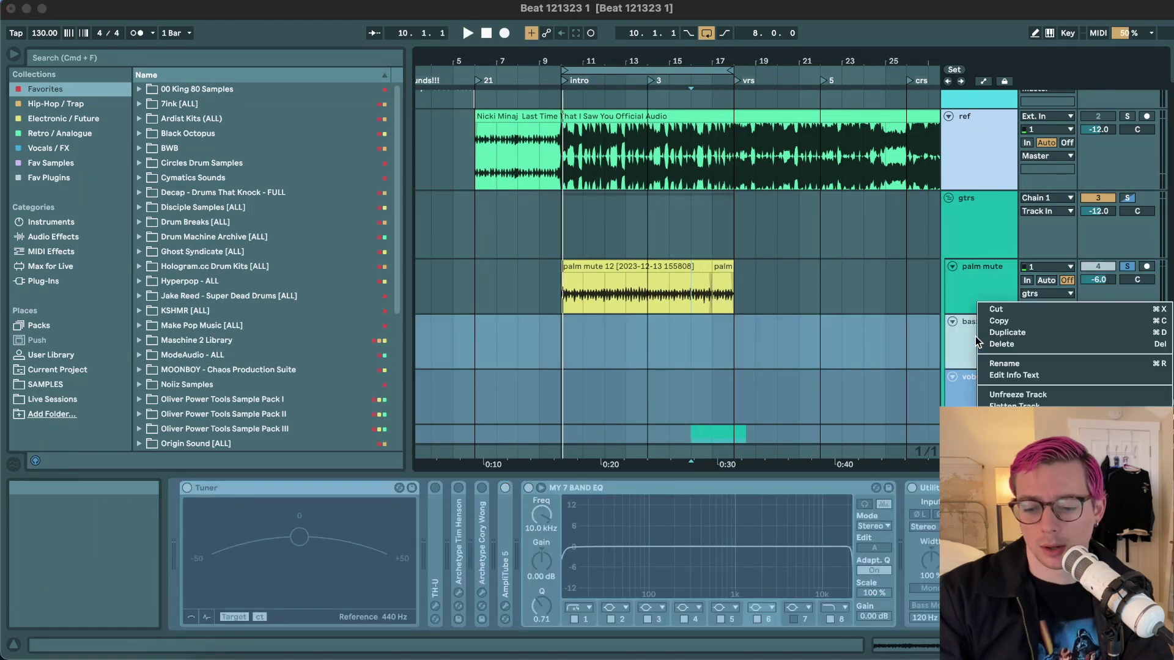
pyautogui.click(1008, 396)
pyautogui.rightClick(1000, 318)
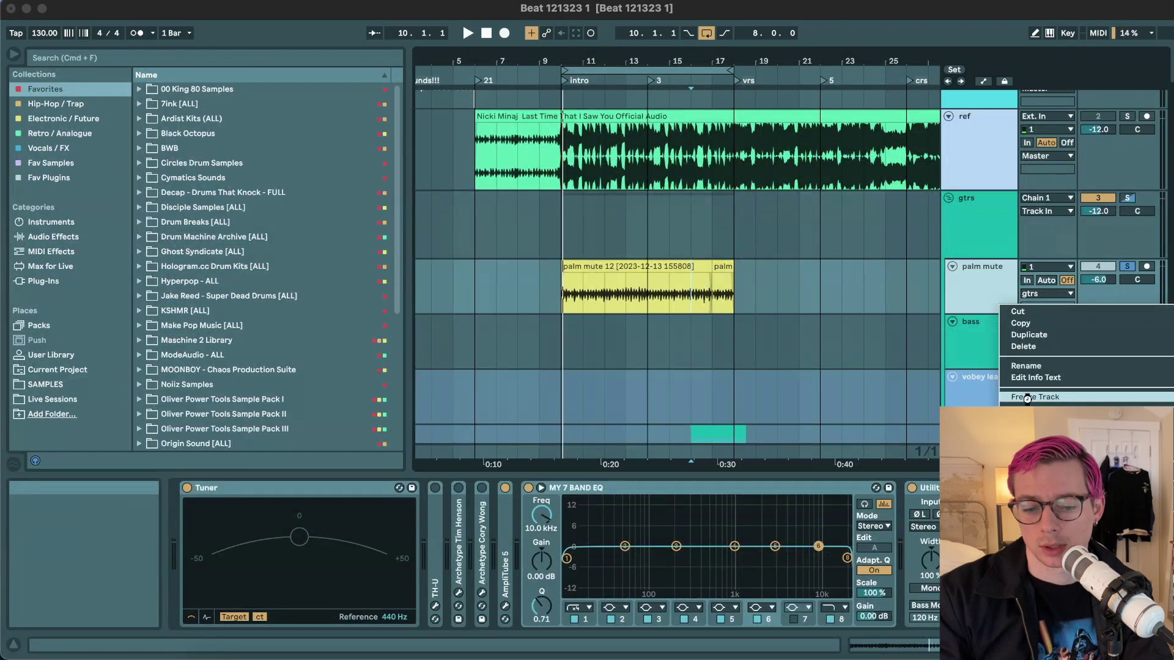
pyautogui.click(1034, 398)
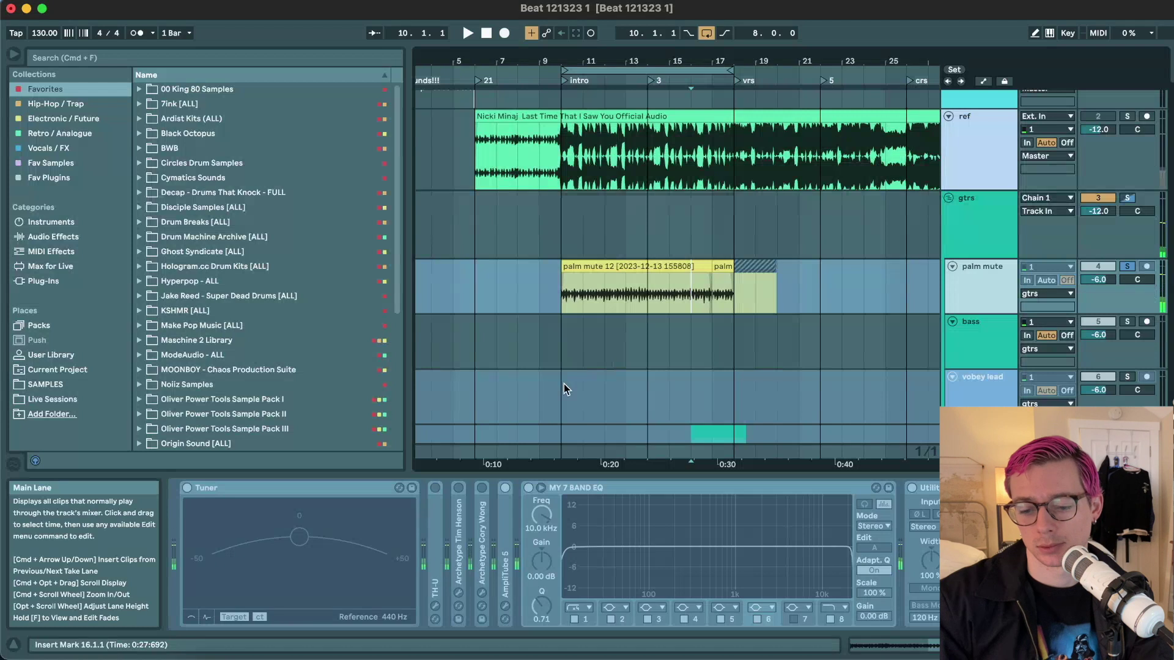
# - Arm the bass track for recording, then solo the reference track and listen to it from bar 18
pyautogui.click(1147, 323)
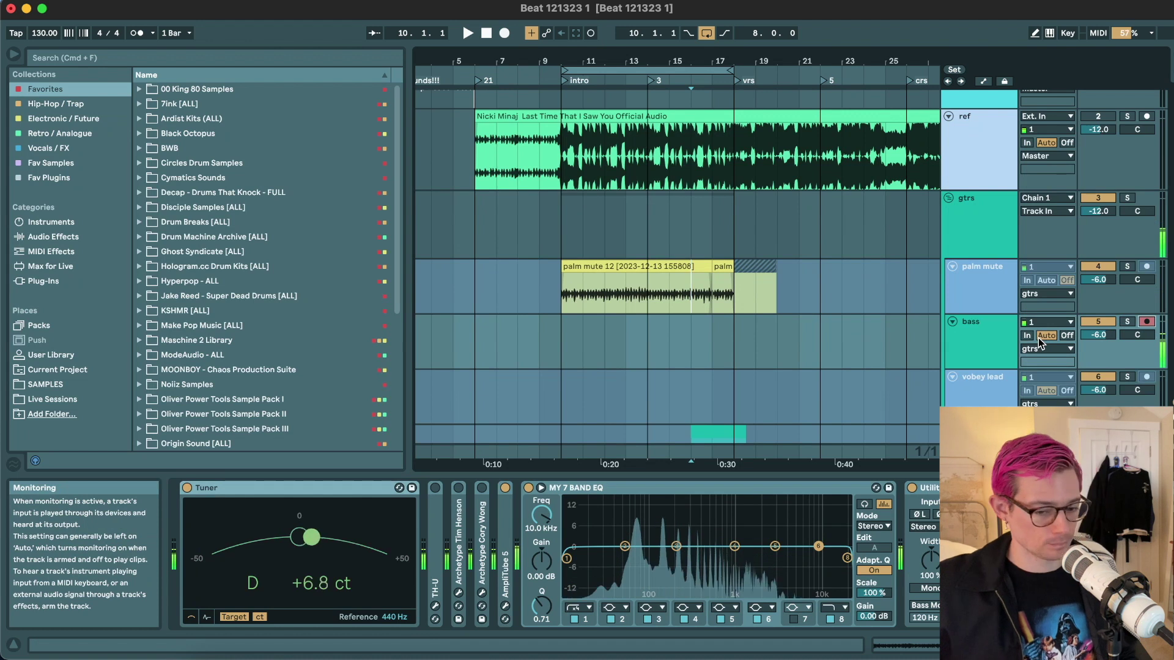
pyautogui.click(972, 345)
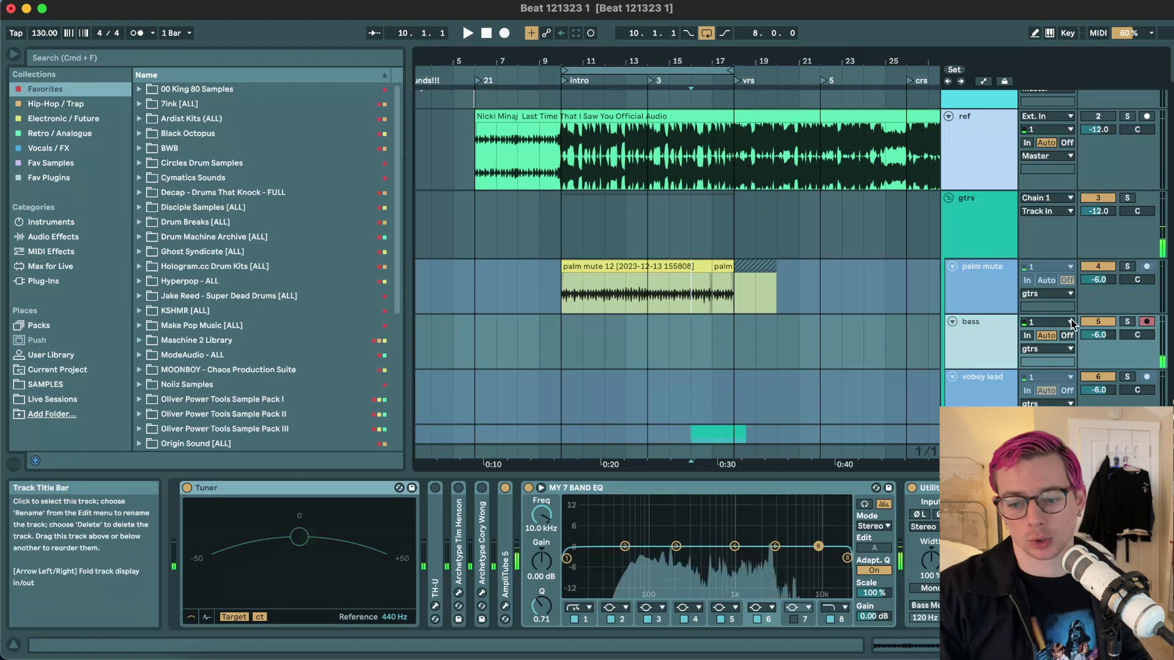
pyautogui.click(731, 172)
pyautogui.press('s')
pyautogui.press('space')
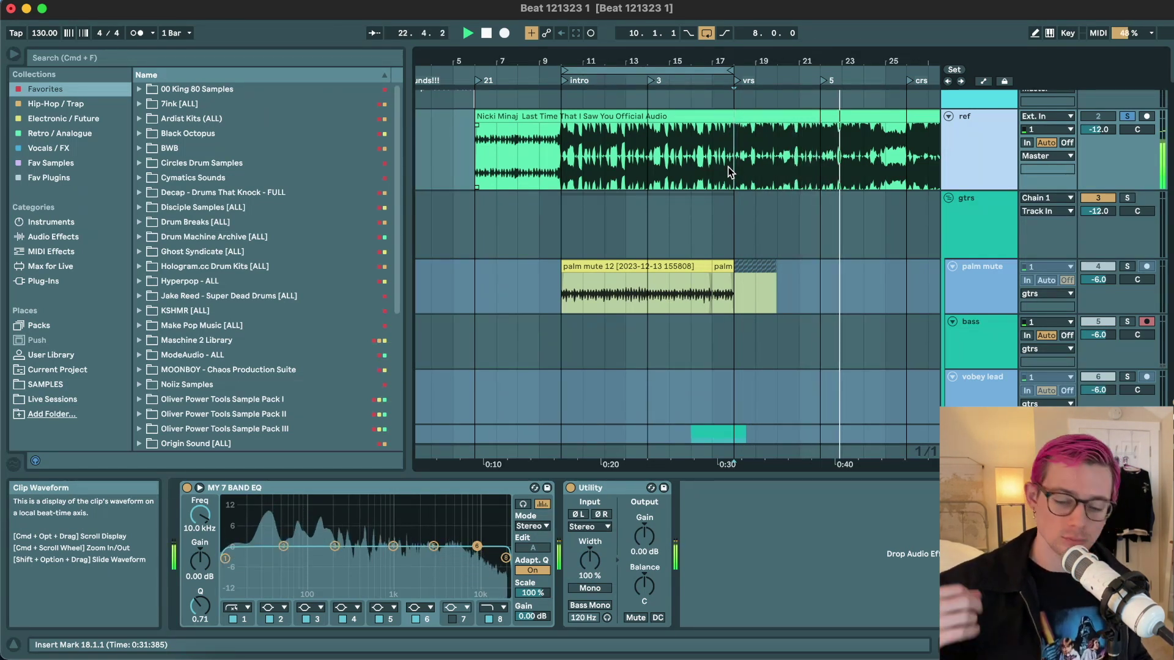
pyautogui.press('space')
# - Set the bass track's monitoring to Off and place the recorded eight-bar bass take at bar 10
pyautogui.click(918, 339)
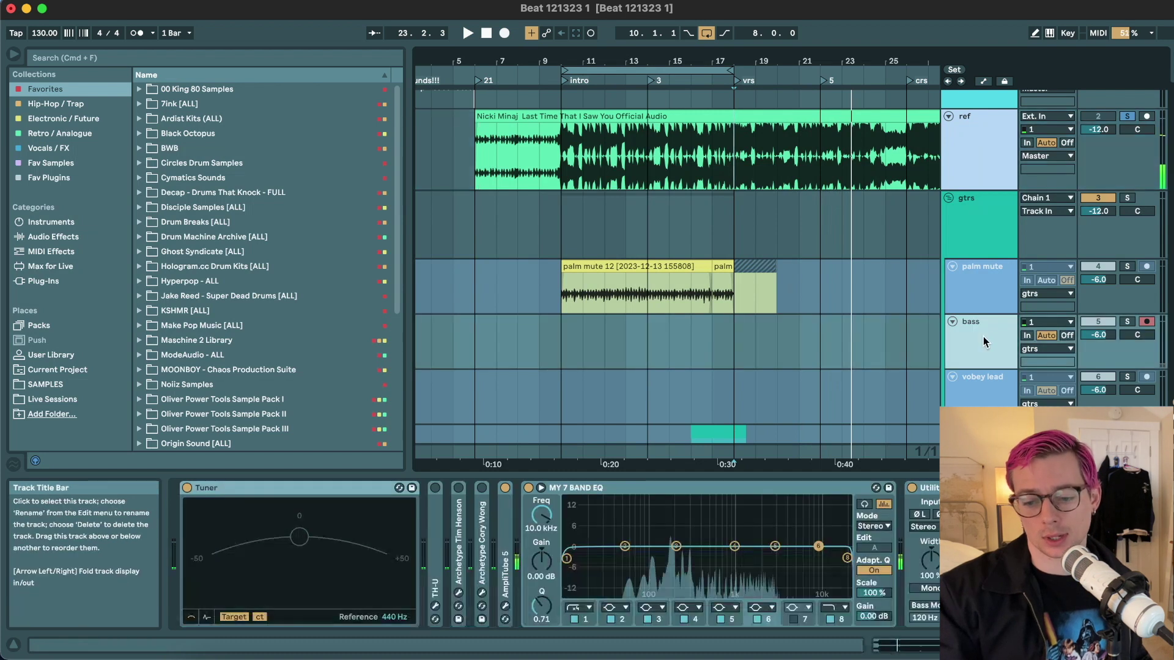
pyautogui.click(1067, 335)
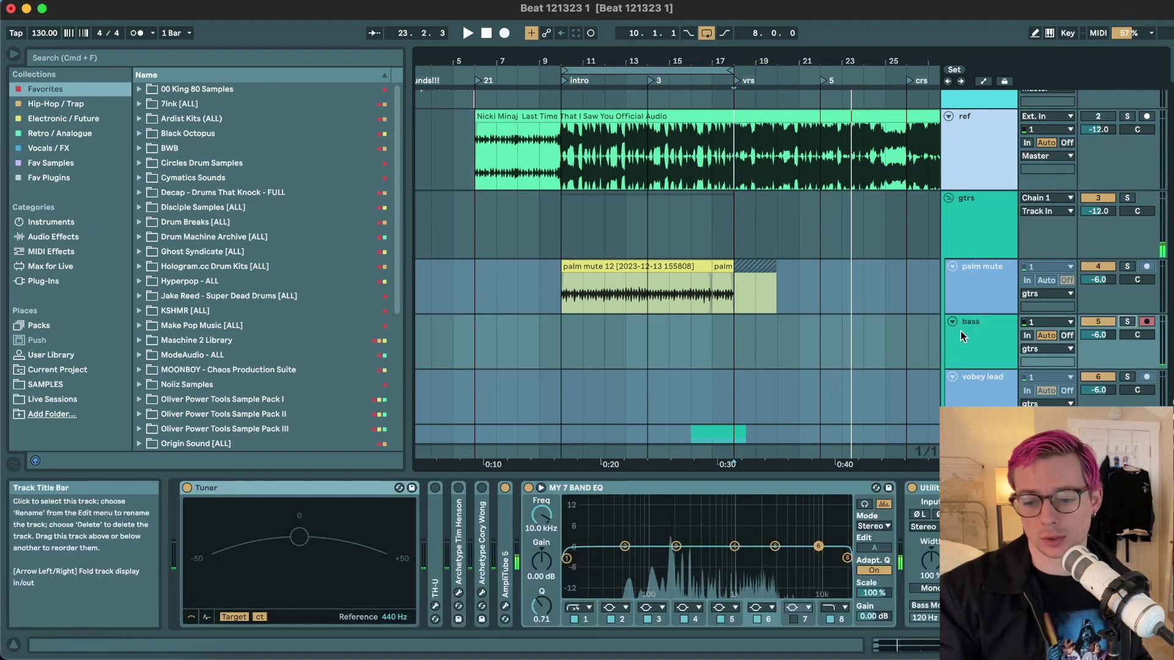
pyautogui.click(560, 337)
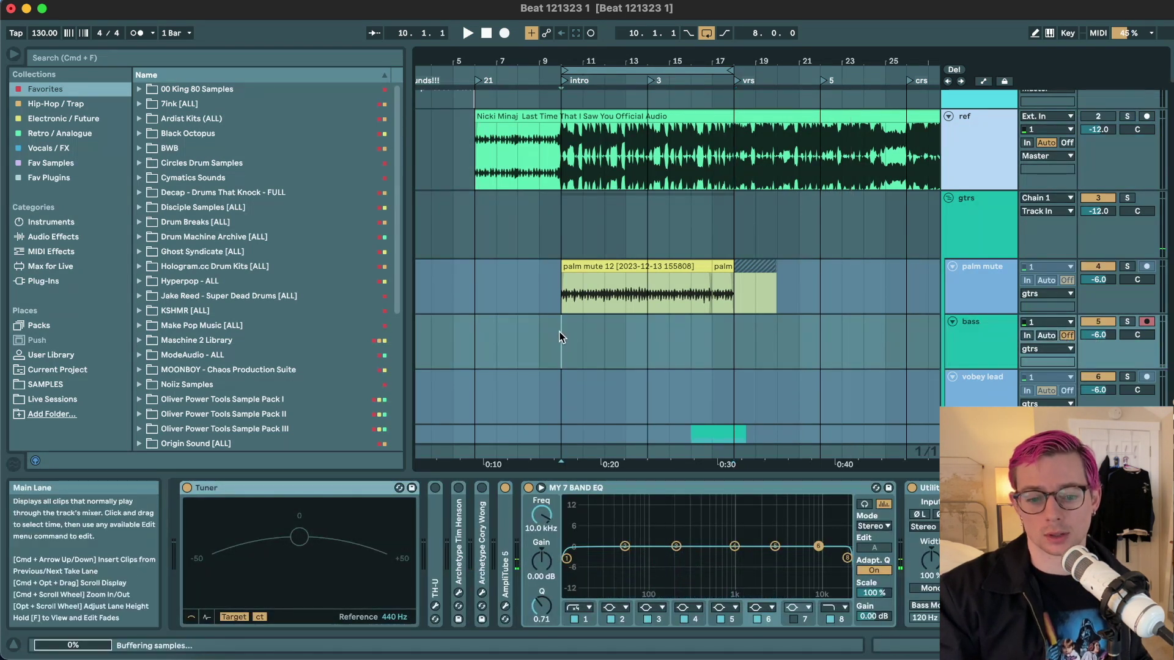
pyautogui.scroll(-3, 560, 337)
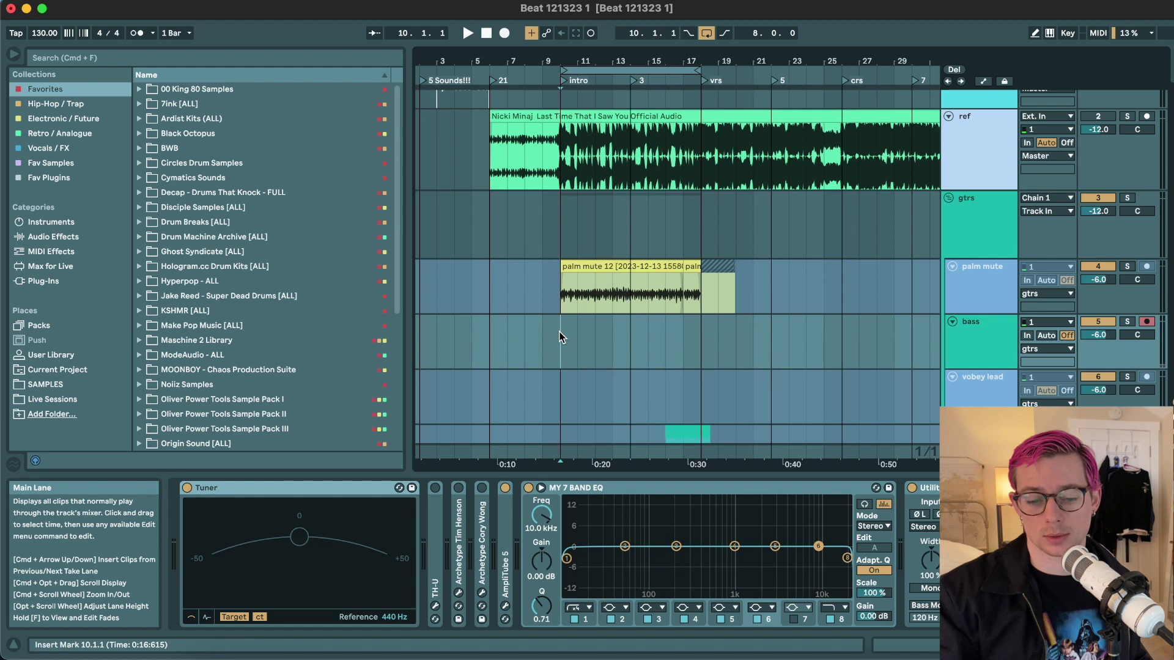
pyautogui.press('super+v')
# - Play the bass clip soloed and shift it slightly earlier so its first note lands on bar 10
pyautogui.press('space')
pyautogui.press('s')
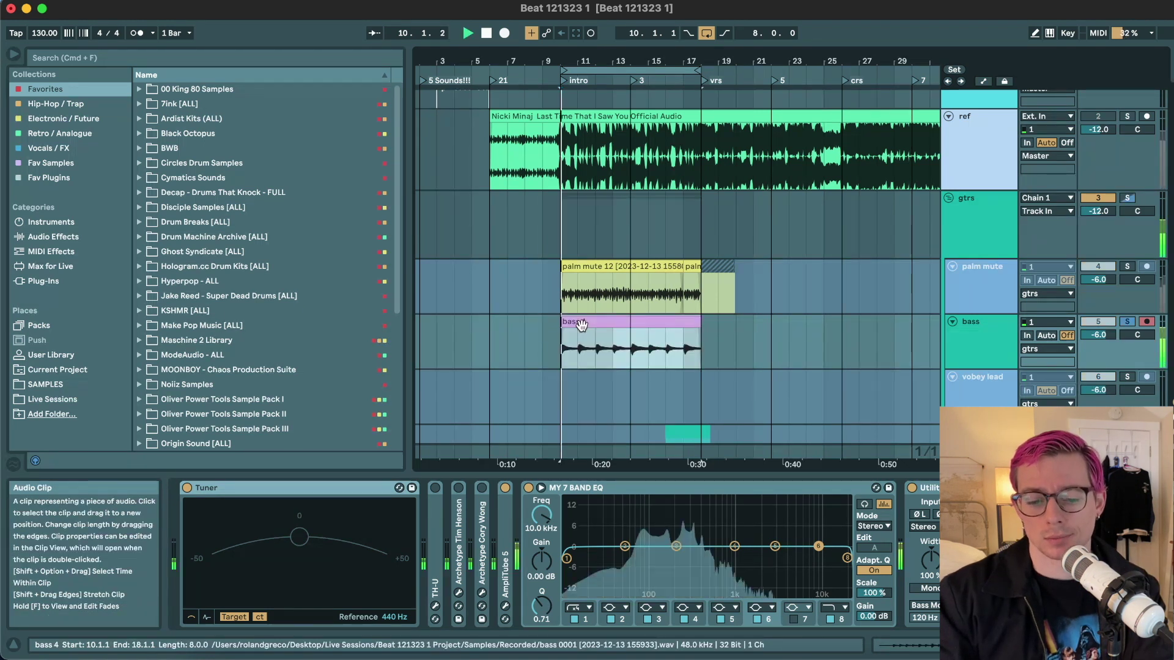
pyautogui.scroll(4, 582, 325)
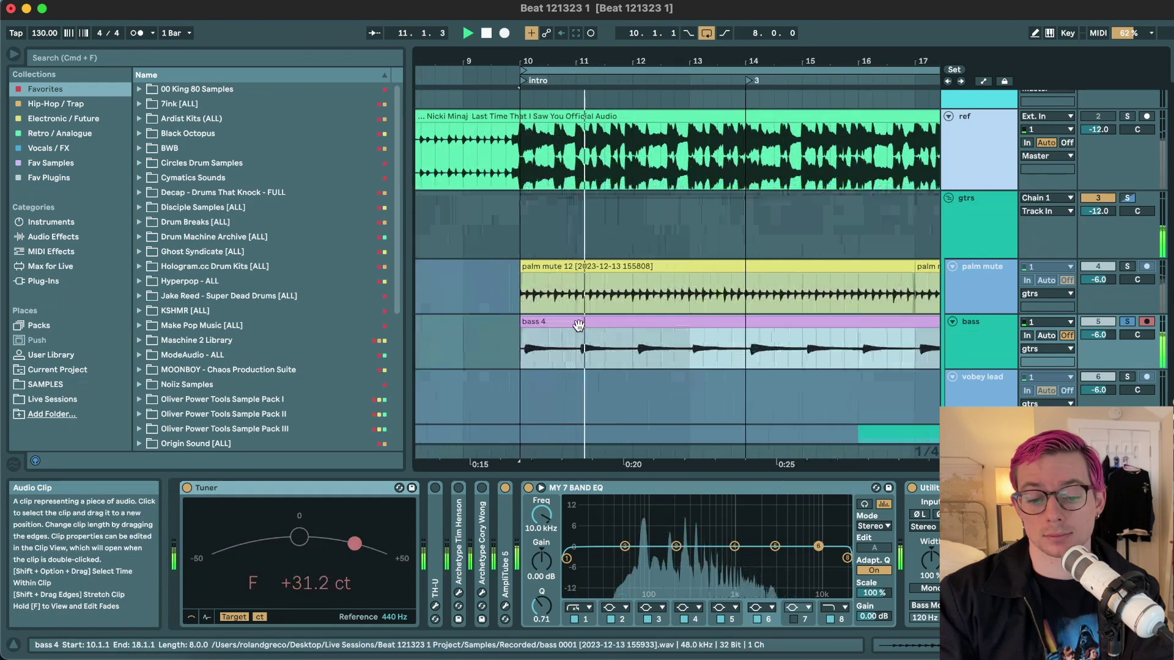
pyautogui.scroll(3, 580, 324)
pyautogui.hscroll(-3, 574, 325)
pyautogui.scroll(-1, 574, 325)
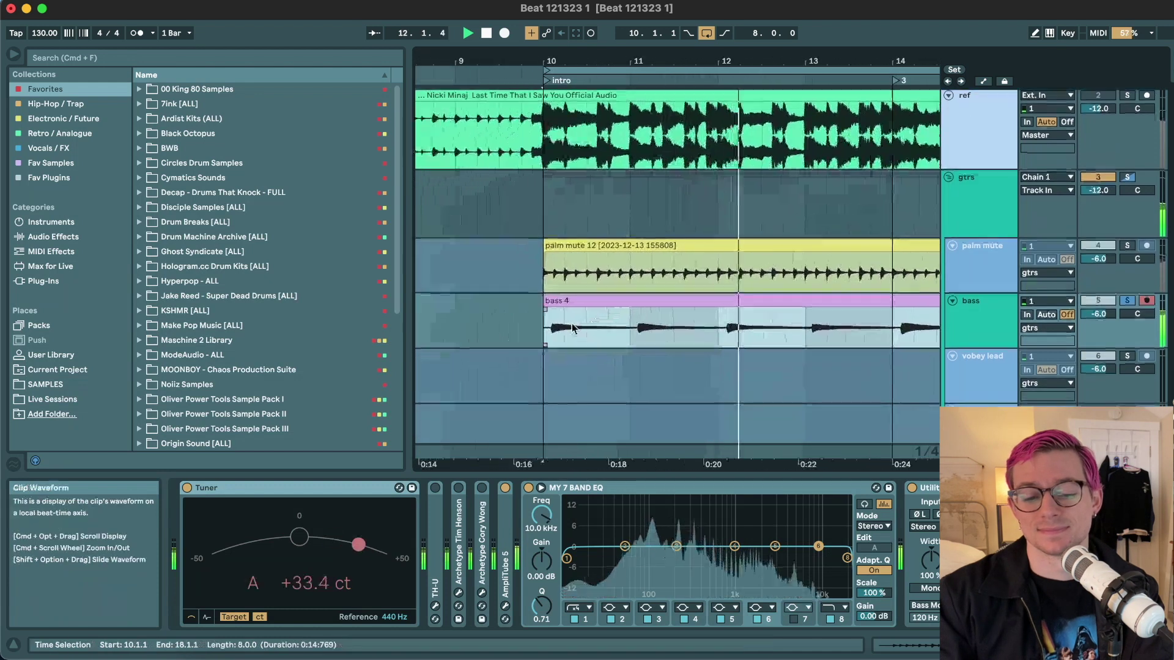
pyautogui.moveTo(585, 304); pyautogui.dragTo(577, 302)
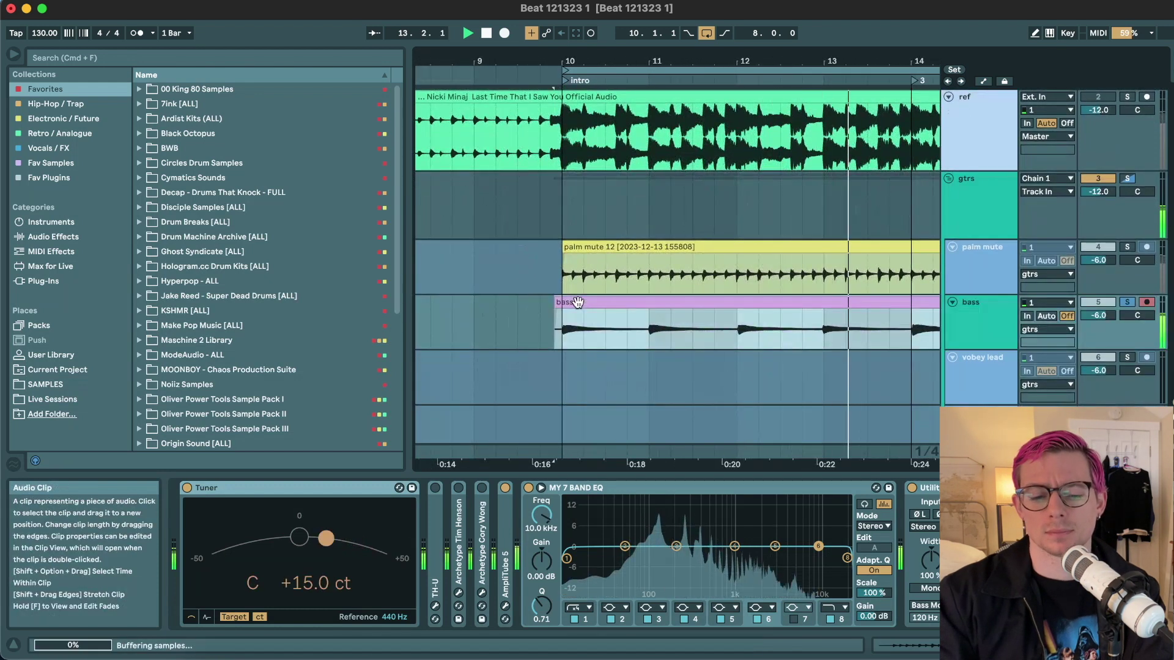
pyautogui.press('space')
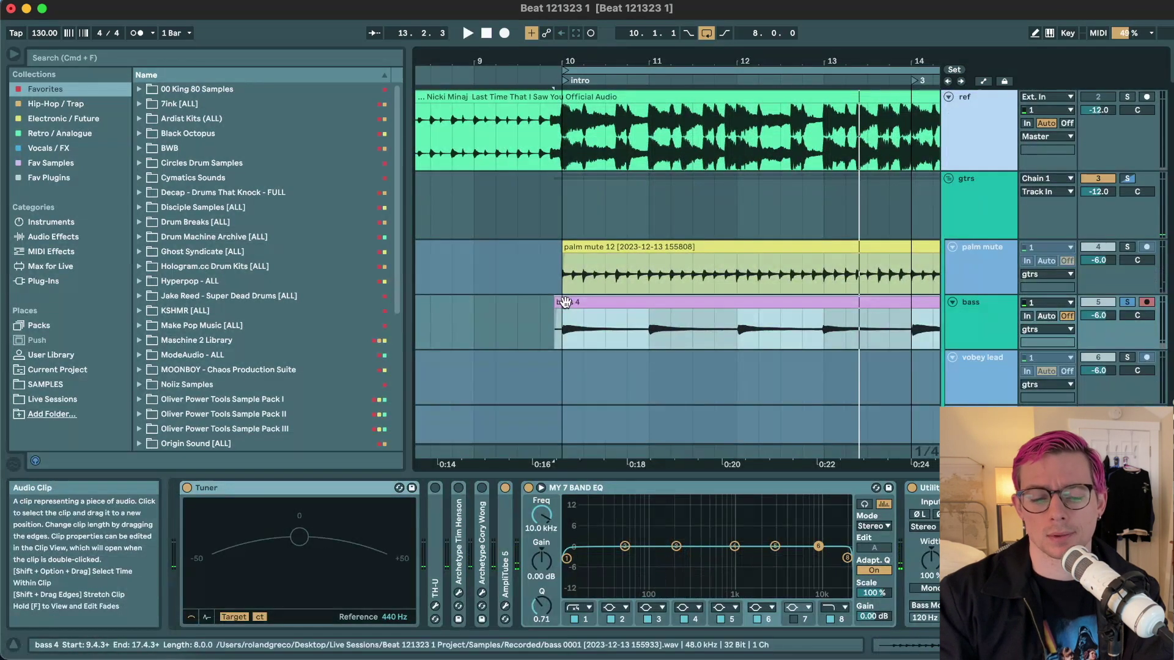
# - Open the bass clip's waveform and extend the clip's end to bar 18
pyautogui.doubleClick(564, 302)
pyautogui.scroll(-5, 566, 304)
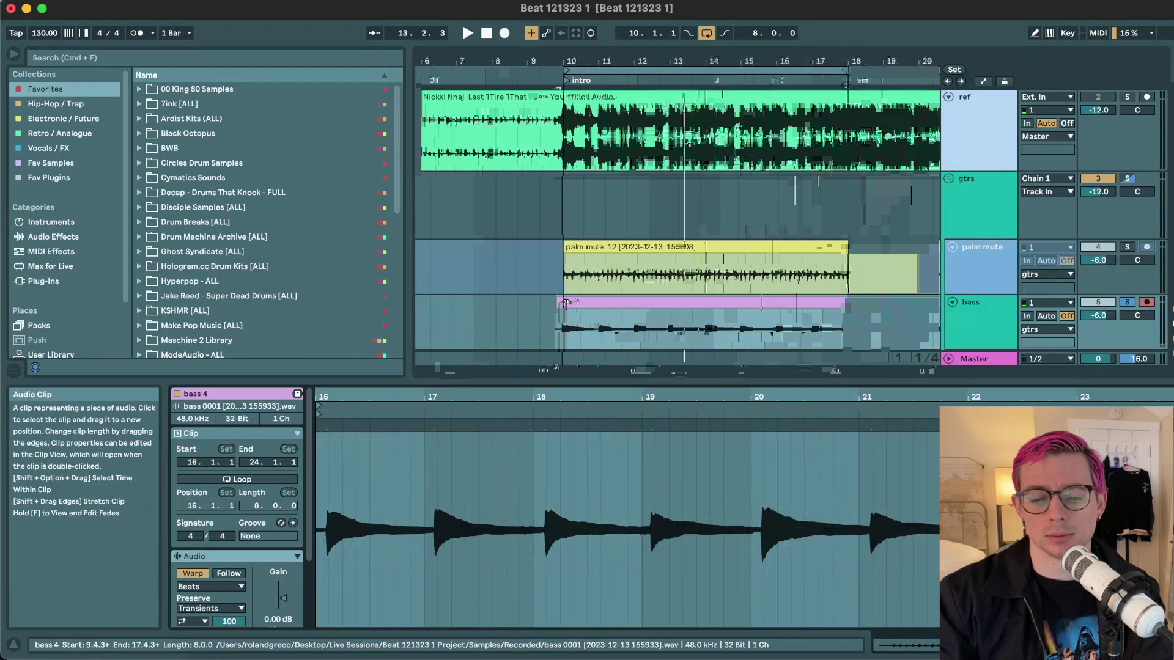
pyautogui.moveTo(799, 304); pyautogui.dragTo(809, 304)
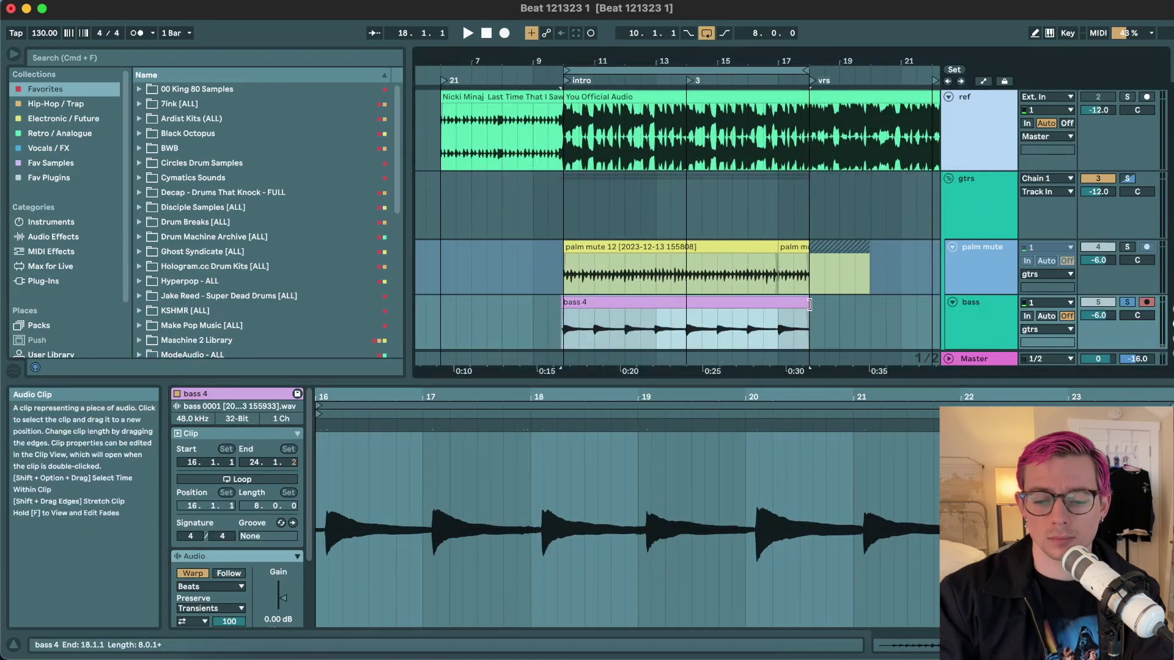
# - Extend the bass clip's start back to bar 2, remove the excess before it, and consolidate the sixteen-bar clip
pyautogui.hscroll(-3, 812, 308)
pyautogui.moveTo(673, 298); pyautogui.dragTo(424, 313)
pyautogui.press('Delete')
pyautogui.click(431, 299)
pyautogui.press('Delete')
pyautogui.click(622, 296)
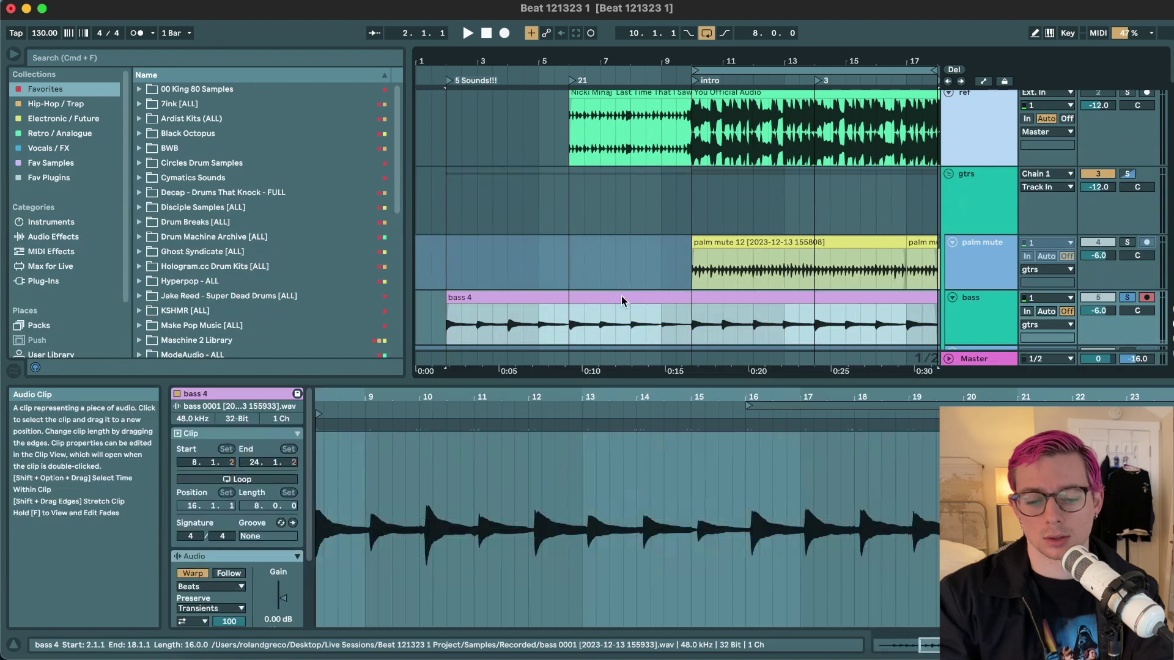
pyautogui.press('super+j')
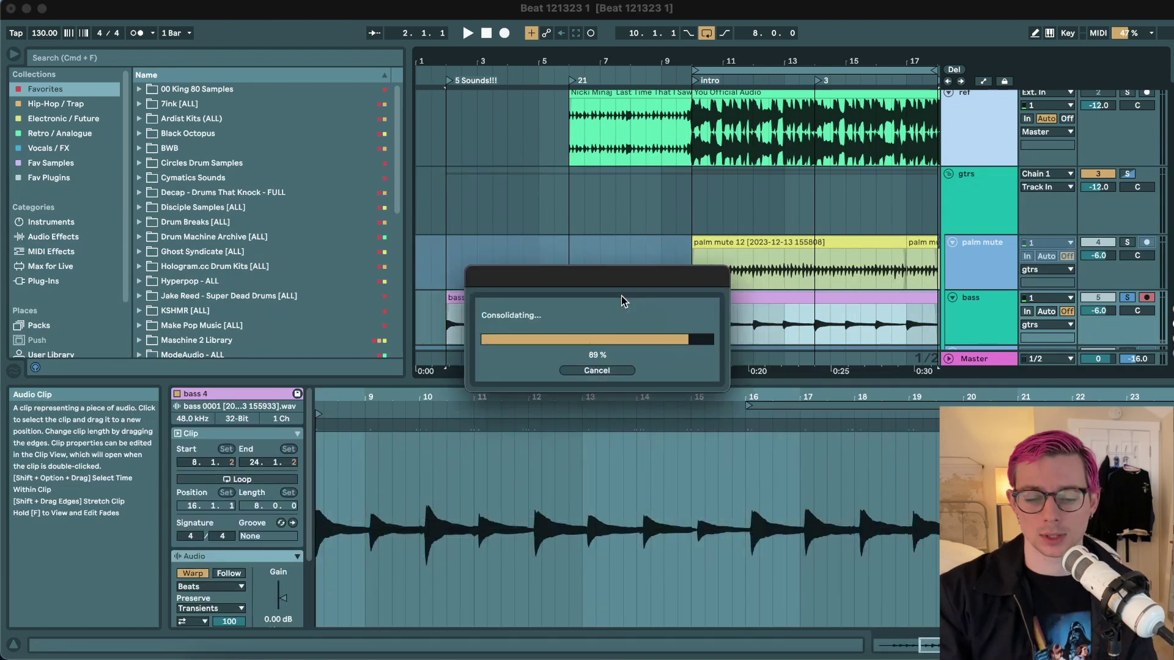
# - Delete the consolidated bass clip's portion from bar 2 to bar 10 and show the bass track's devices
pyautogui.moveTo(688, 324); pyautogui.dragTo(447, 324)
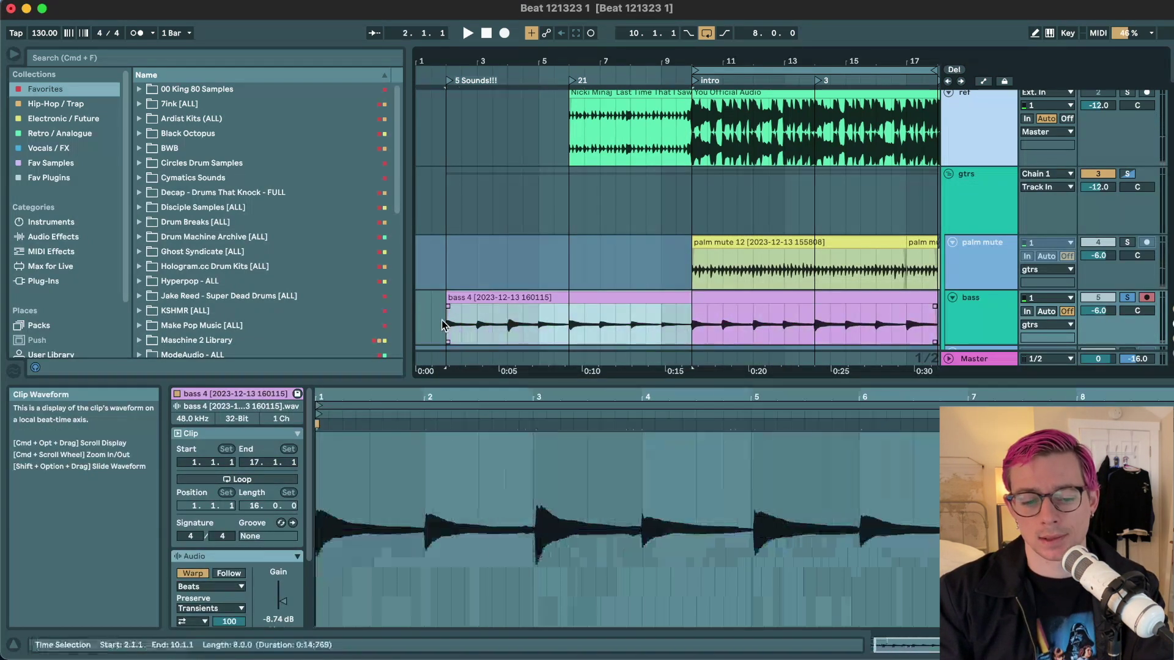
pyautogui.press('Delete')
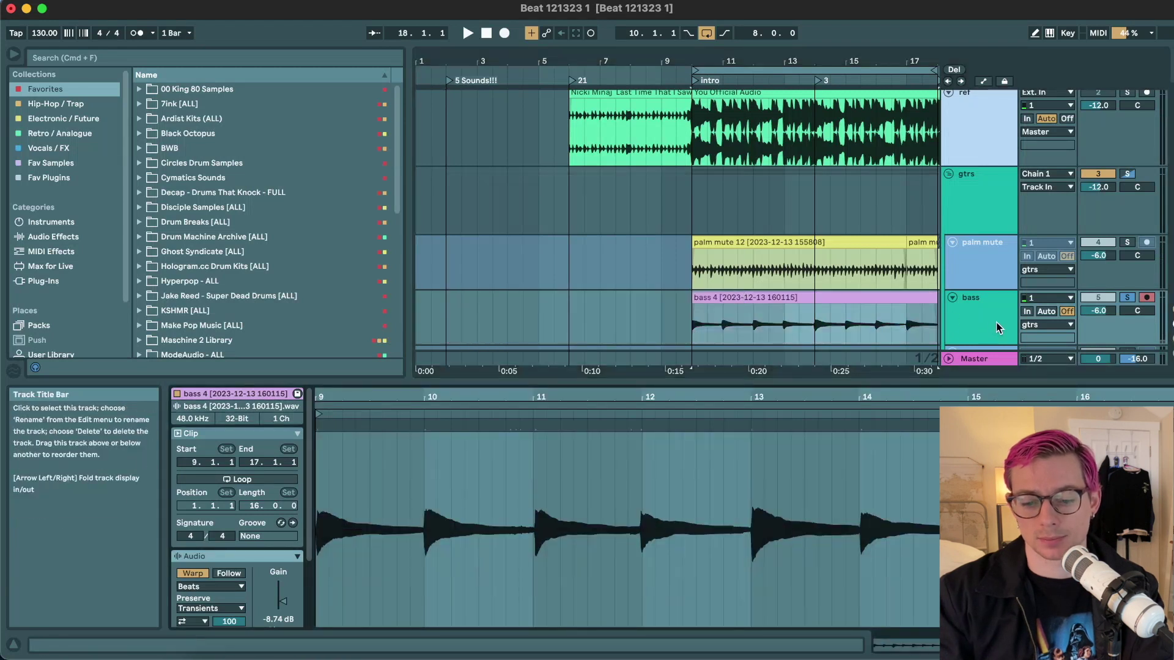
pyautogui.click(995, 322)
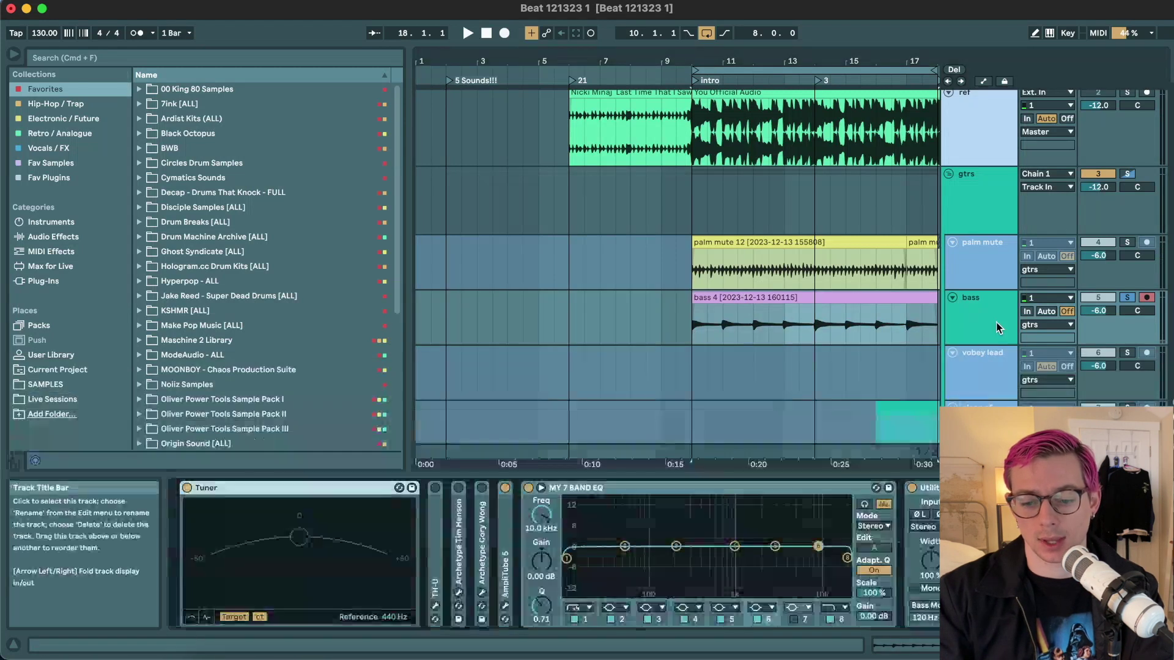
# - Add Auto-Tune EFX from the favourite plugins to the bass track's device chain, directly after the Tuner
pyautogui.click(46, 180)
pyautogui.scroll(-3, 211, 196)
pyautogui.click(193, 359)
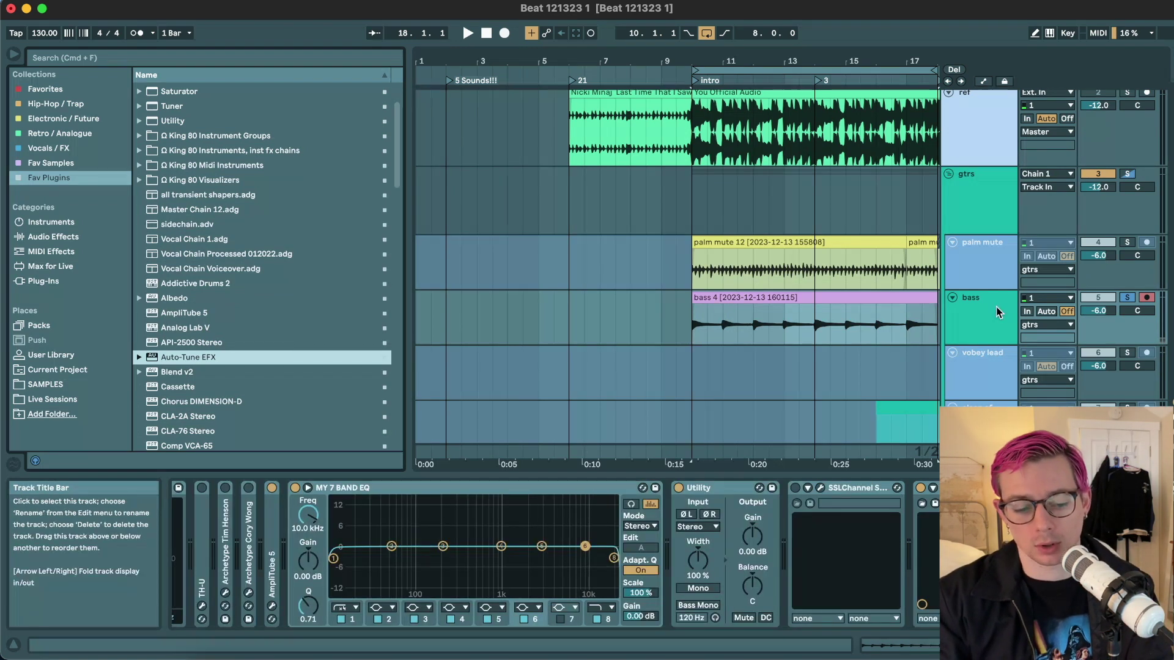
pyautogui.moveTo(703, 488); pyautogui.dragTo(343, 560)
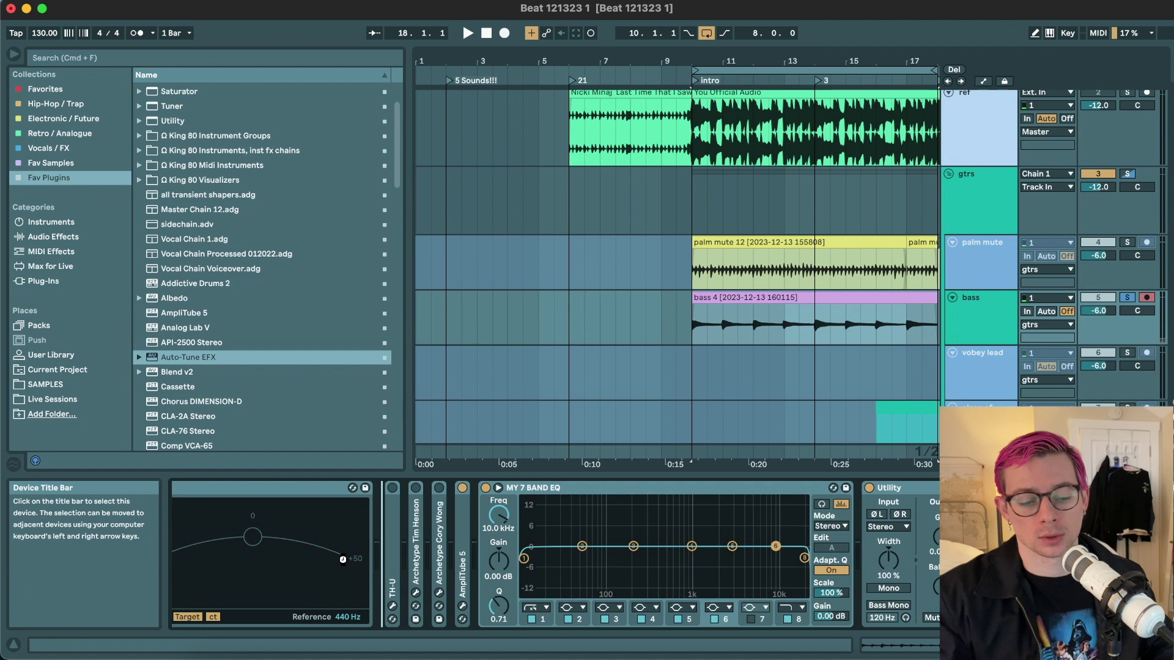
pyautogui.moveTo(402, 543); pyautogui.dragTo(402, 543)
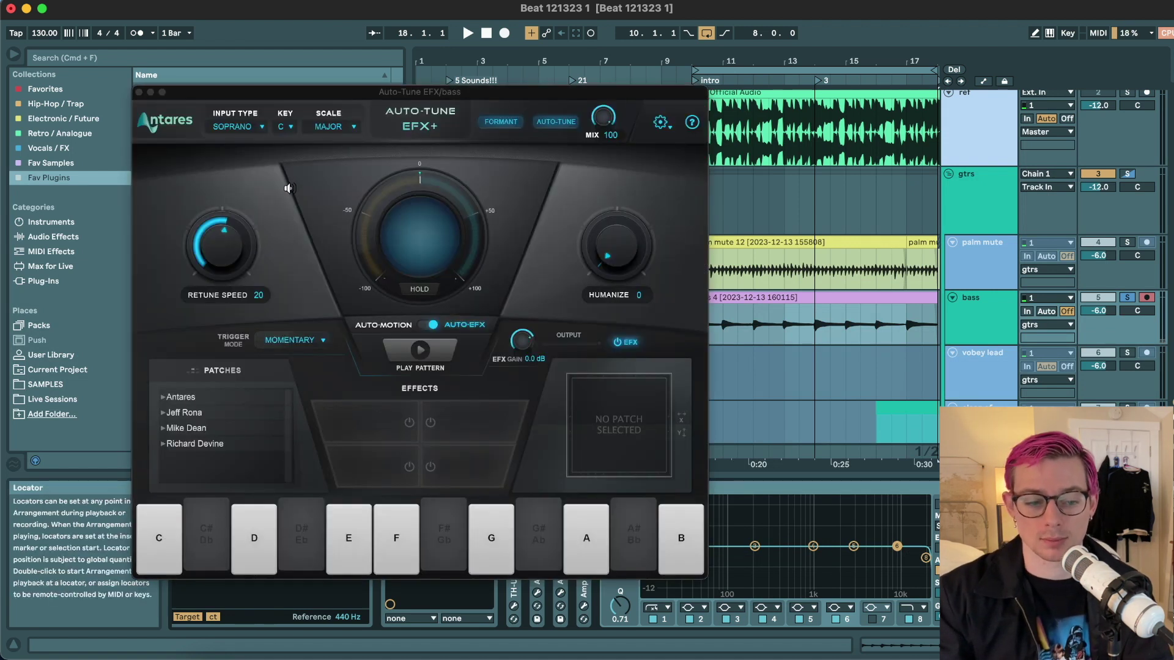
# - Set Auto-Tune's input type to Instrument and play the bass clip through it from bar 10
pyautogui.click(247, 125)
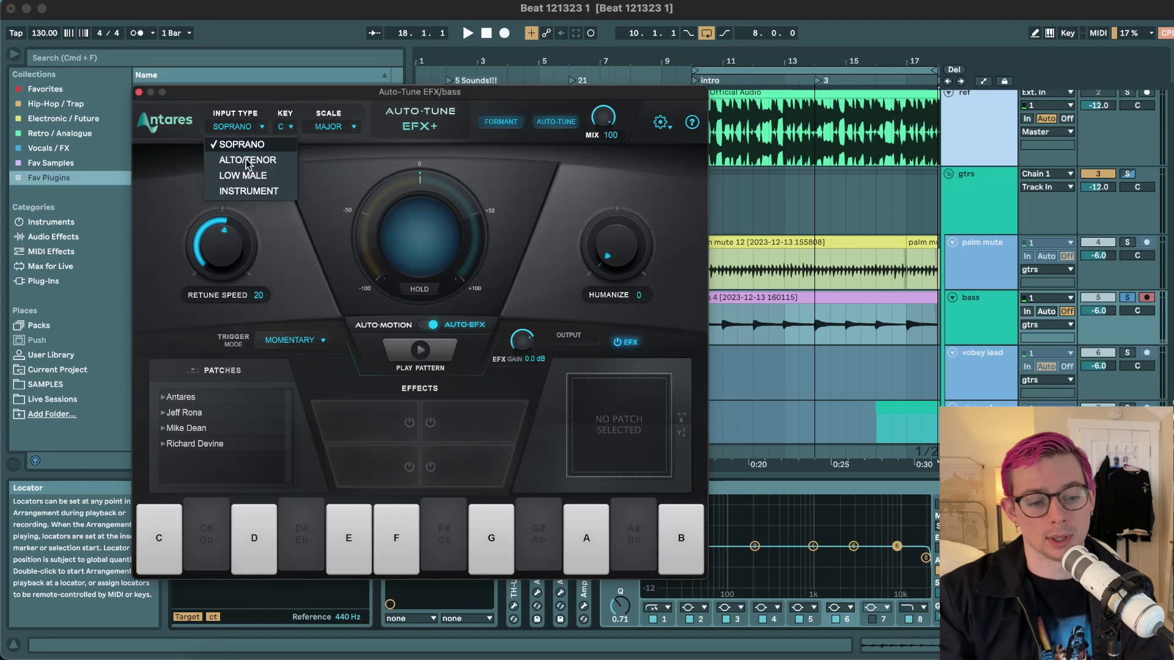
pyautogui.click(244, 191)
pyautogui.moveTo(259, 96); pyautogui.dragTo(155, 97)
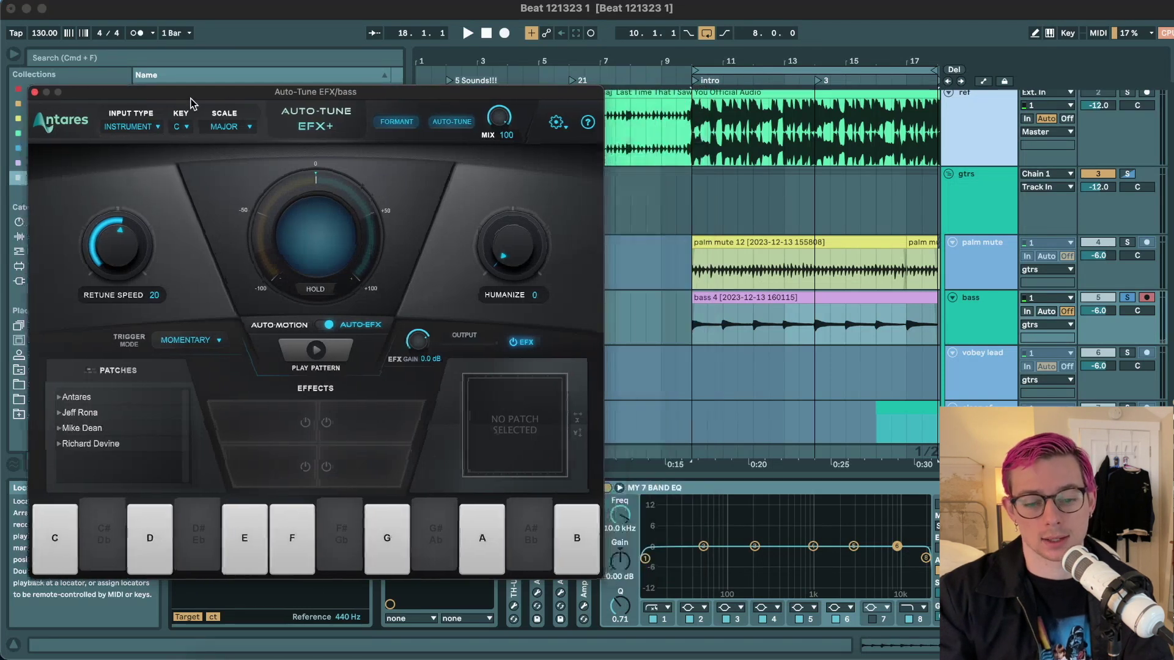
pyautogui.click(730, 297)
pyautogui.press('space')
pyautogui.press('space')
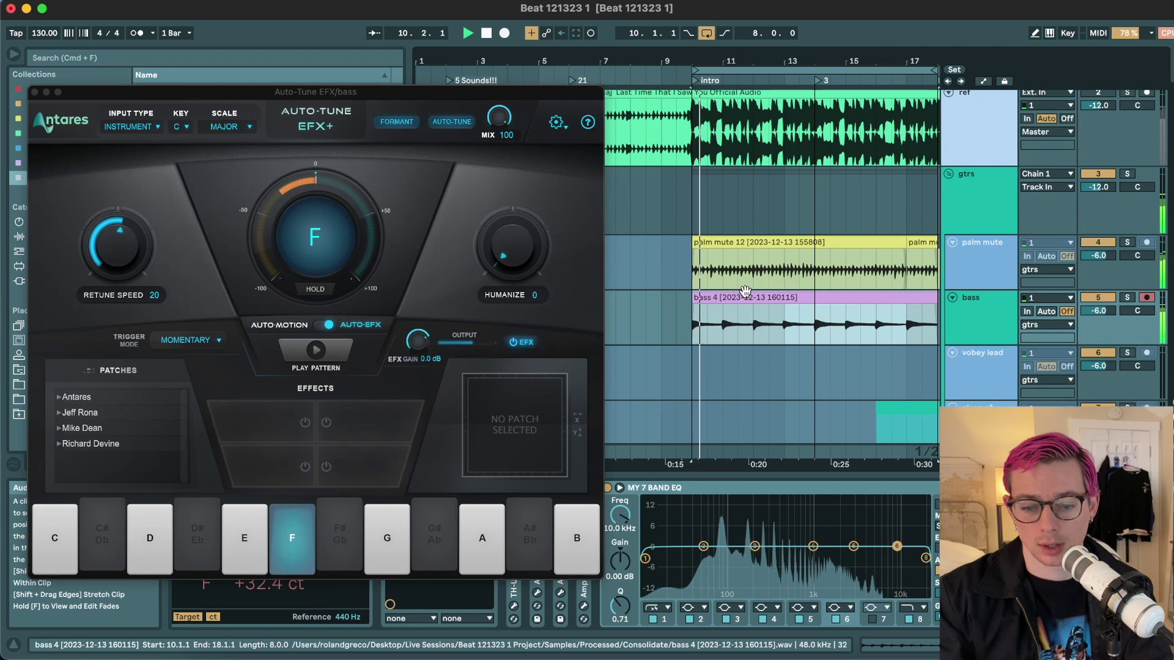
# - Review Auto-Tune's input type options for the bass, keep Instrument, and close the plugin window
pyautogui.click(972, 303)
pyautogui.moveTo(361, 93); pyautogui.dragTo(507, 68)
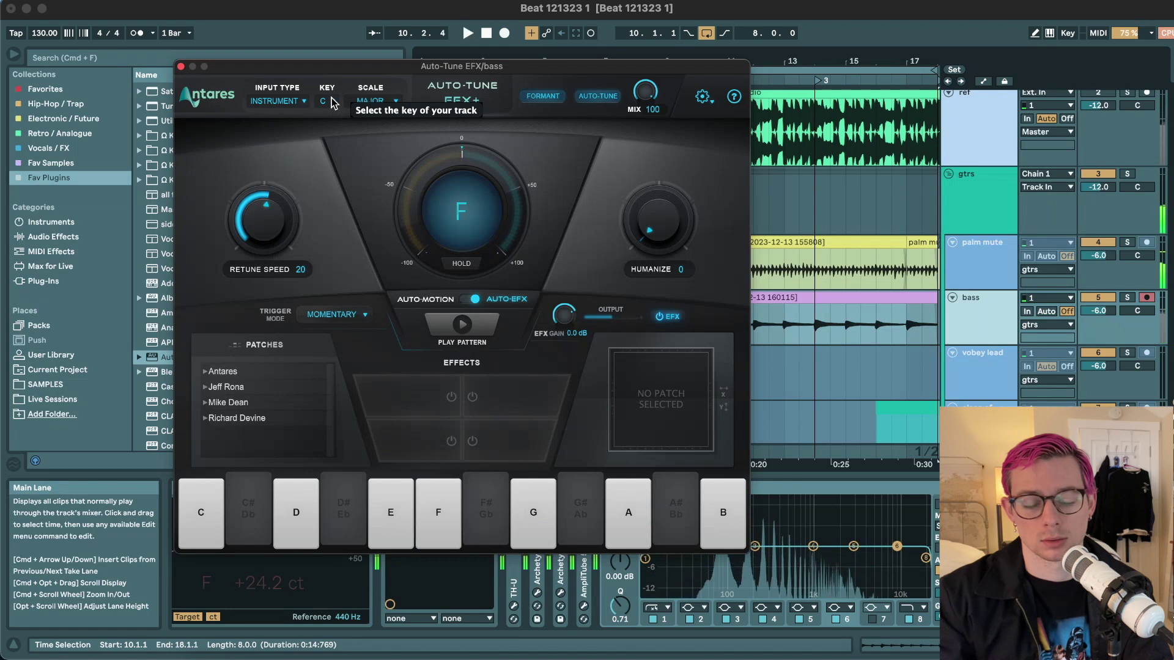
pyautogui.press('space')
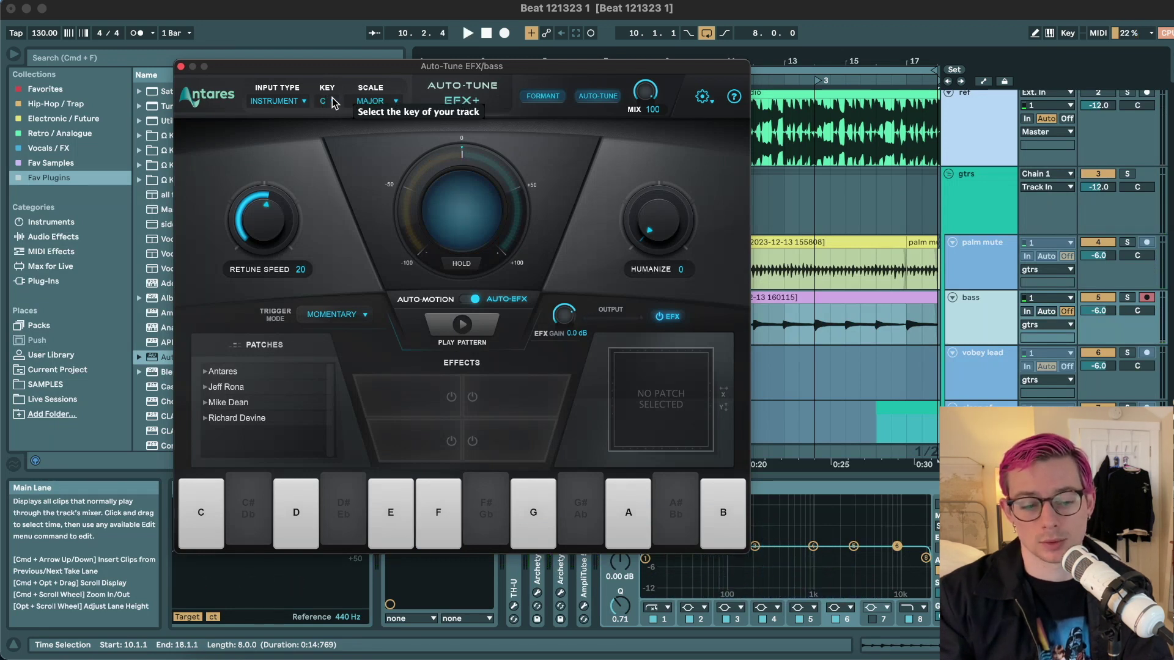
pyautogui.click(278, 100)
pyautogui.click(232, 181)
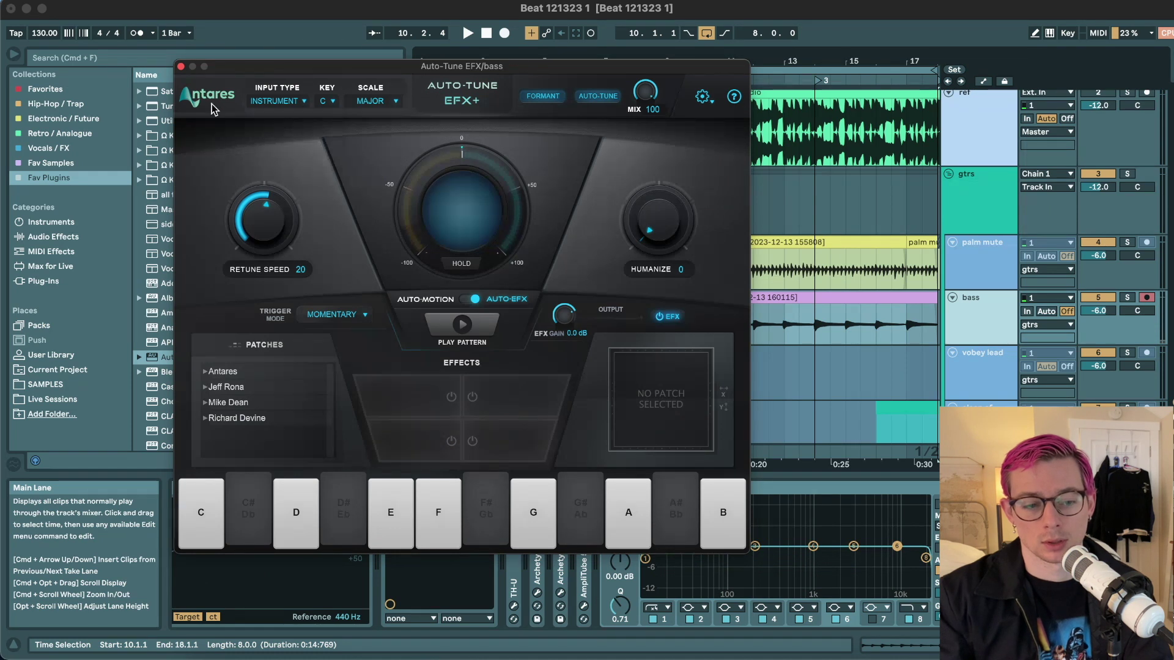
pyautogui.click(181, 66)
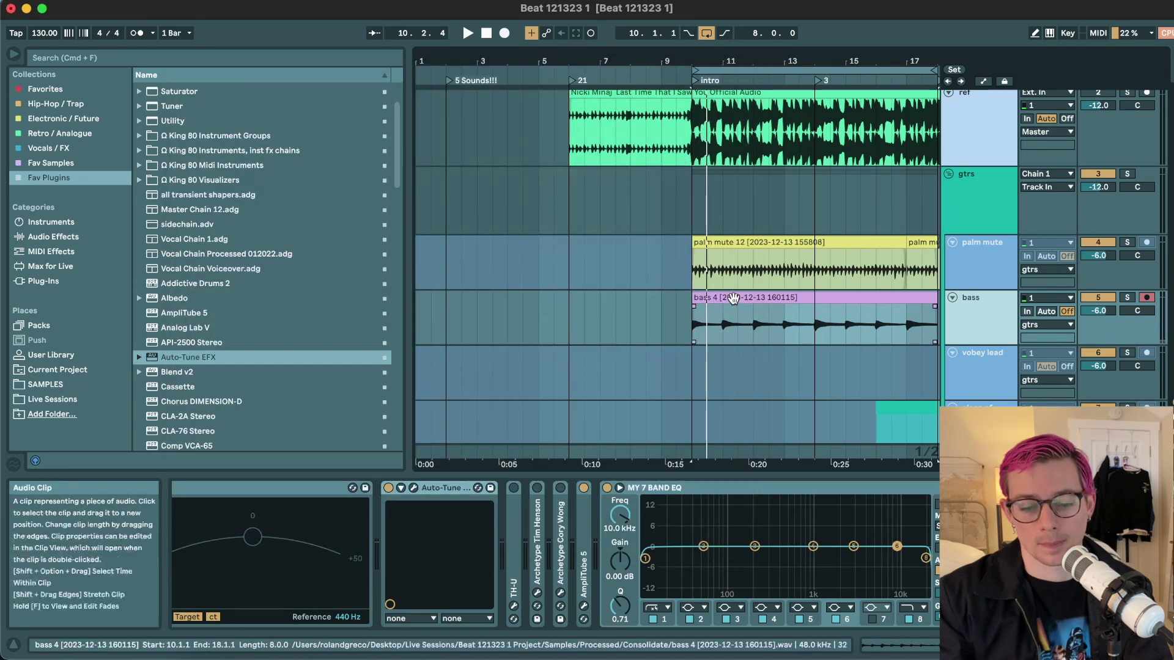
# - Quantize the whole bass clip's audio and extend the clip's start back to bar 2
pyautogui.doubleClick(732, 299)
pyautogui.press('super+a')
pyautogui.press('super+u')
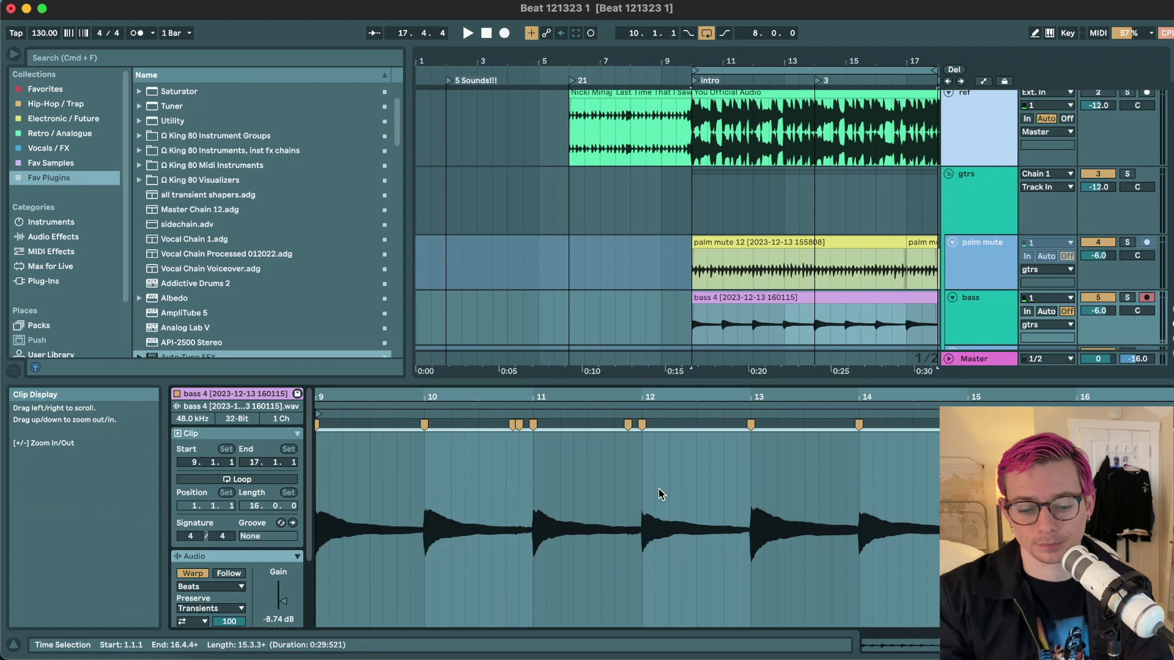
pyautogui.scroll(-3, 707, 296)
pyautogui.moveTo(567, 296); pyautogui.dragTo(435, 317)
pyautogui.click(435, 317)
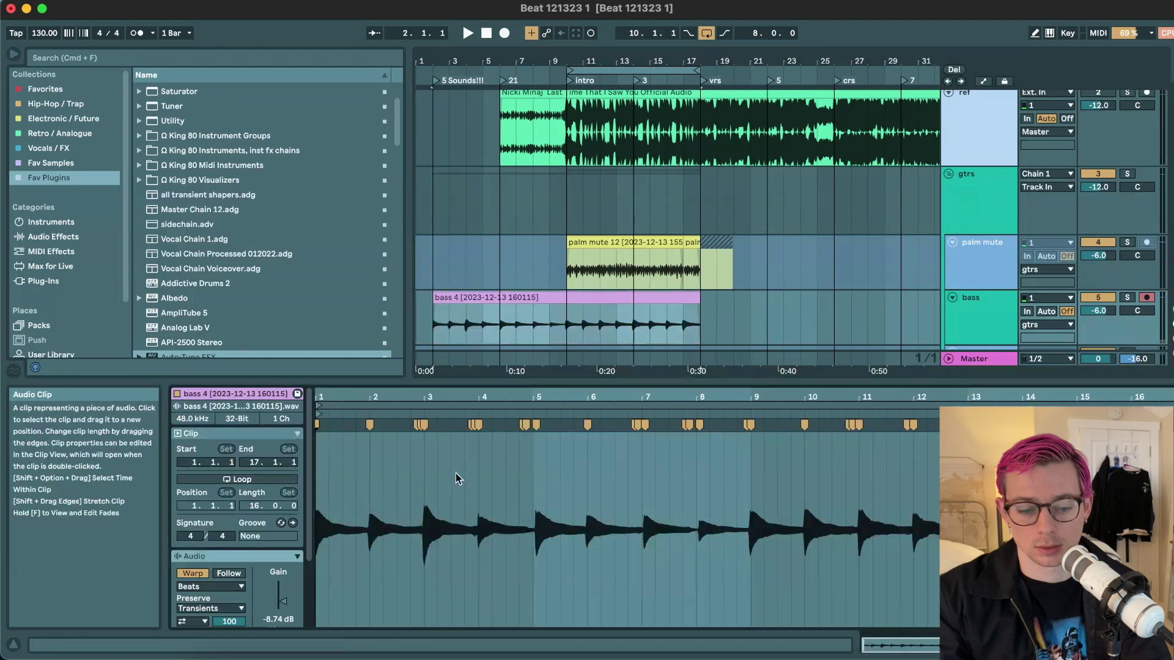
pyautogui.scroll(-3, 275, 568)
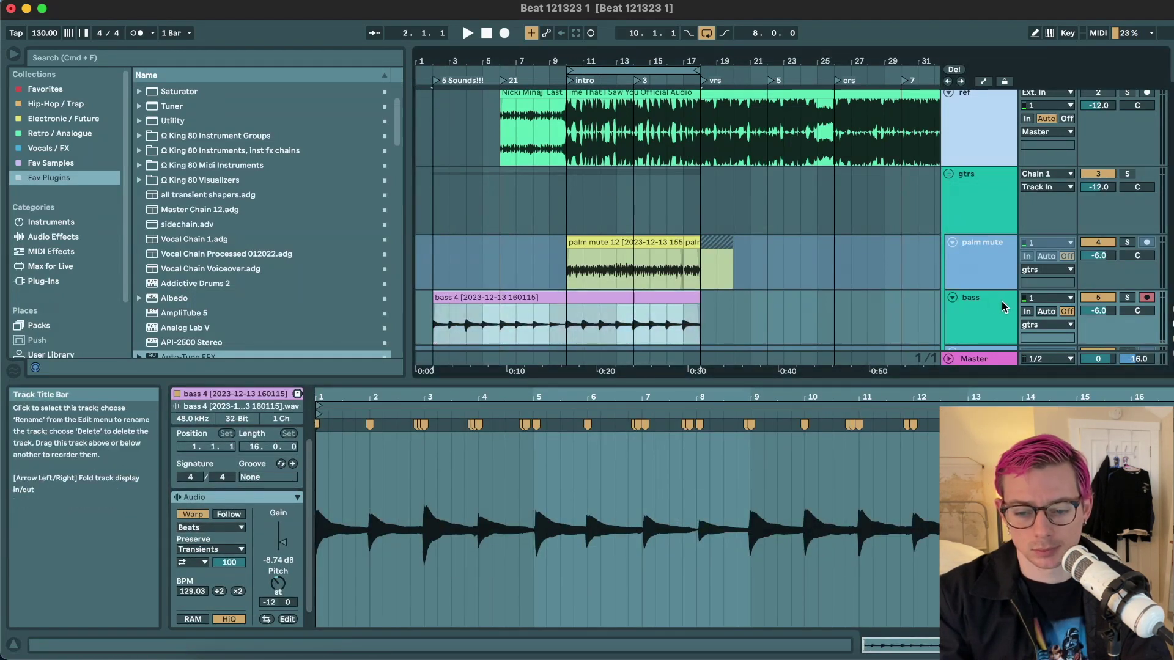
# - Freeze the bass track and play it soloed from bar 10
pyautogui.click(984, 306)
pyautogui.rightClick(983, 311)
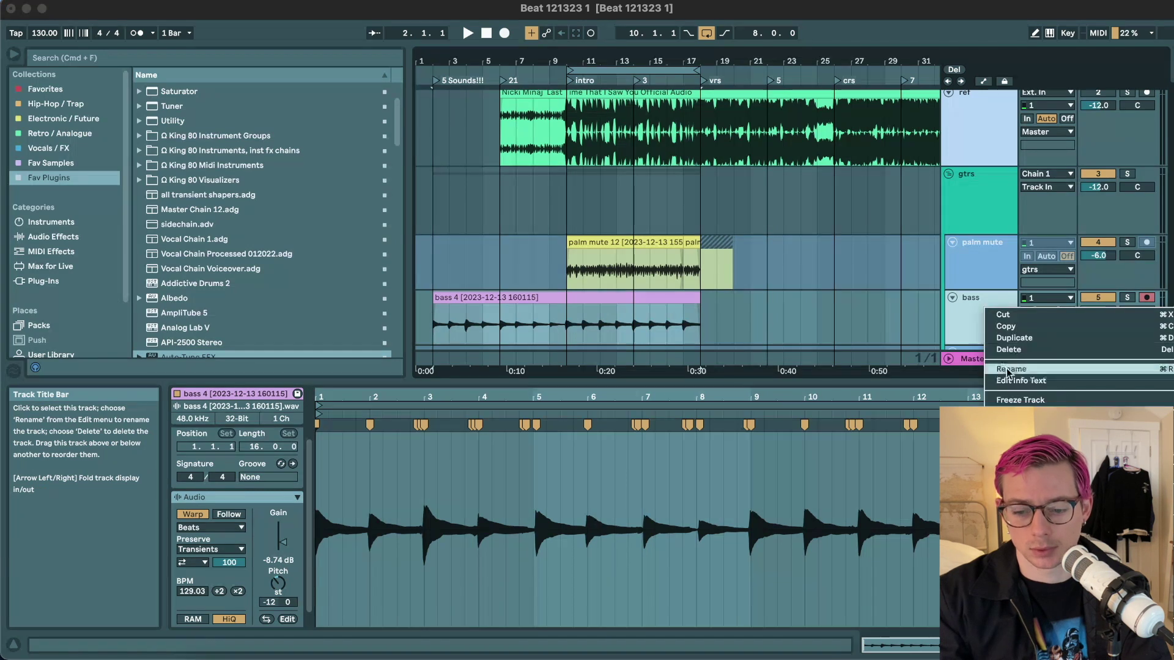
pyautogui.click(1020, 401)
pyautogui.press('space')
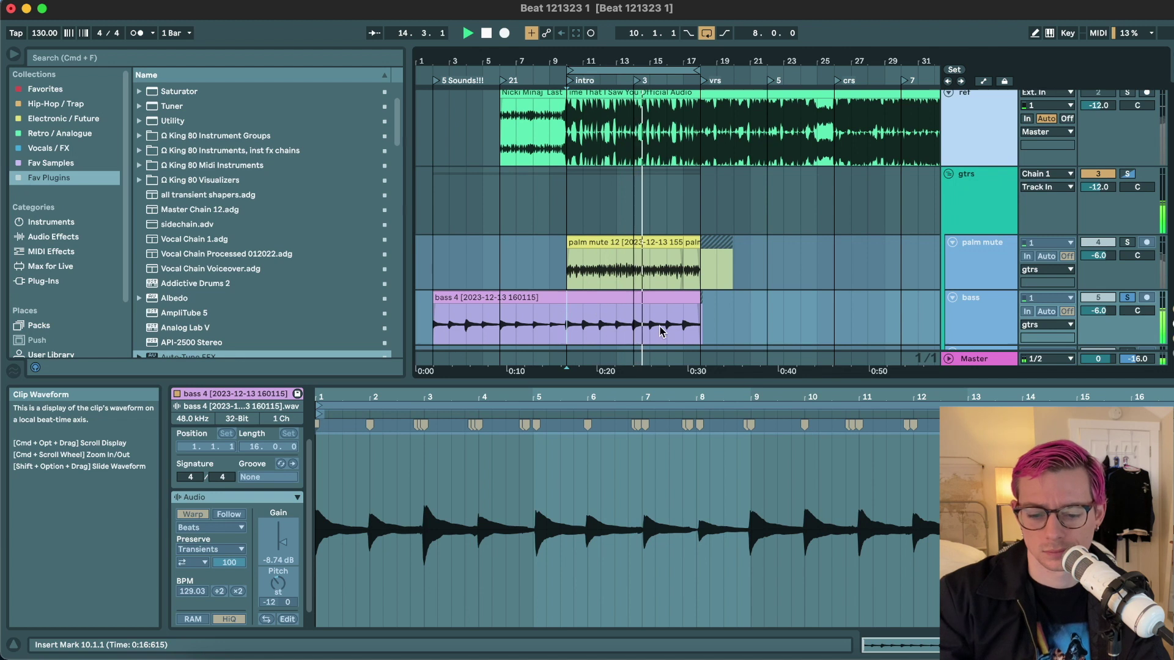
pyautogui.scroll(5, 625, 325)
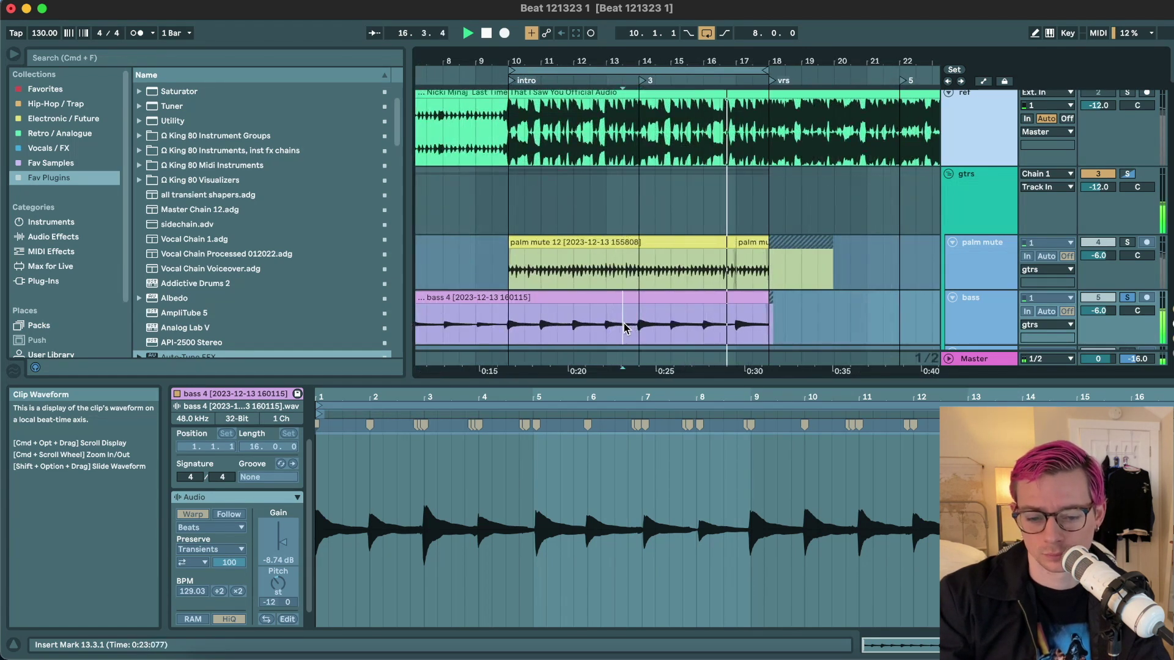
pyautogui.scroll(-5, 624, 324)
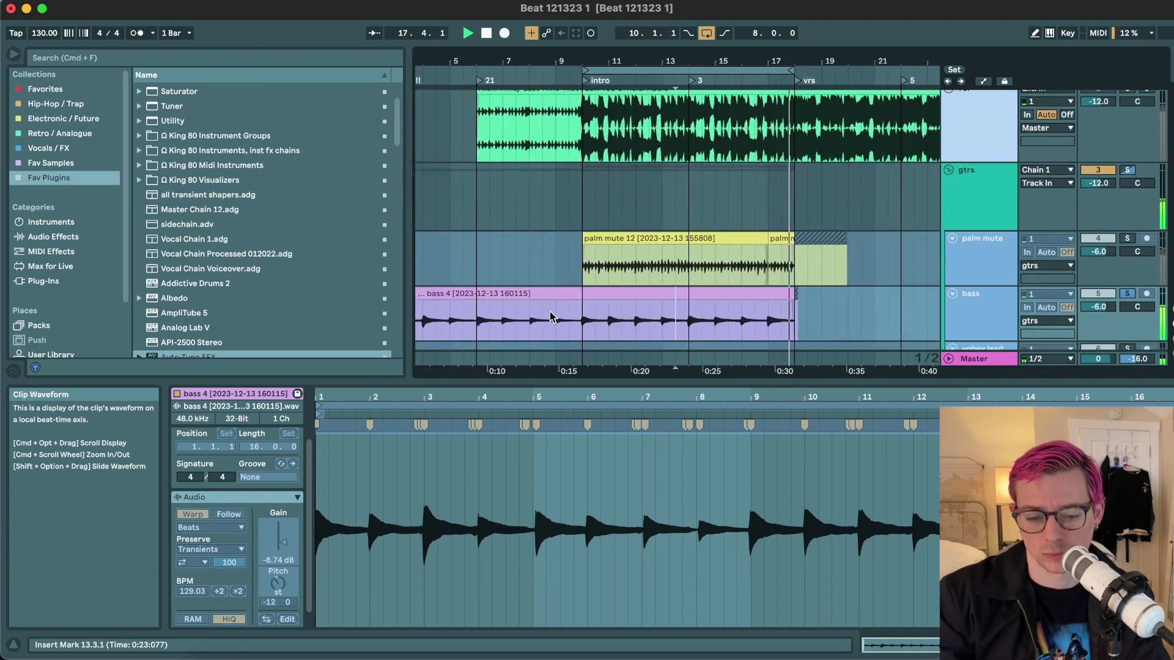
# - Play the frozen bass soloed from bars 6, 5 and 10 to compare how its notes sound
pyautogui.click(535, 318)
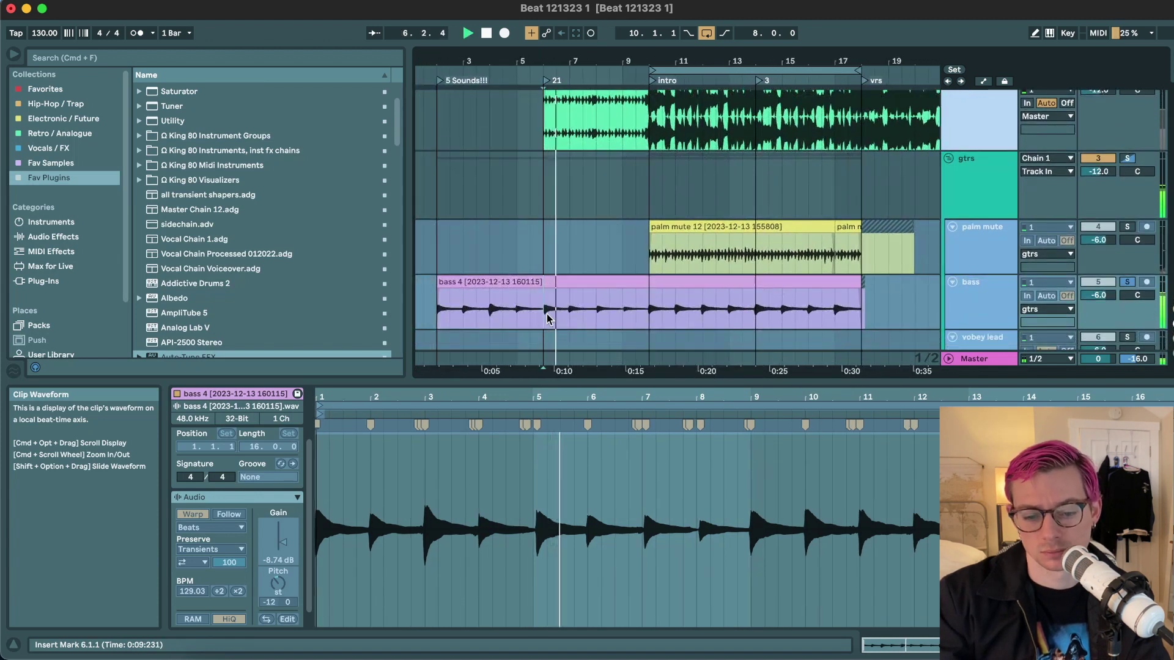
pyautogui.press('space')
pyautogui.press('space')
pyautogui.scroll(2, 528, 318)
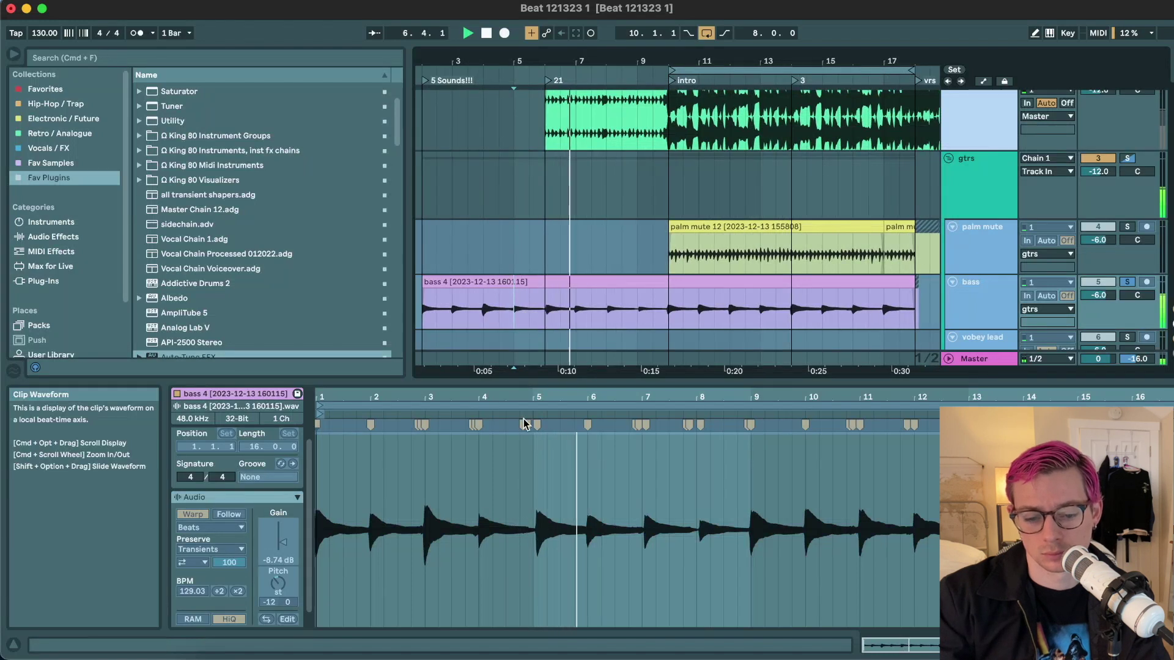
pyautogui.click(670, 315)
pyautogui.press('space')
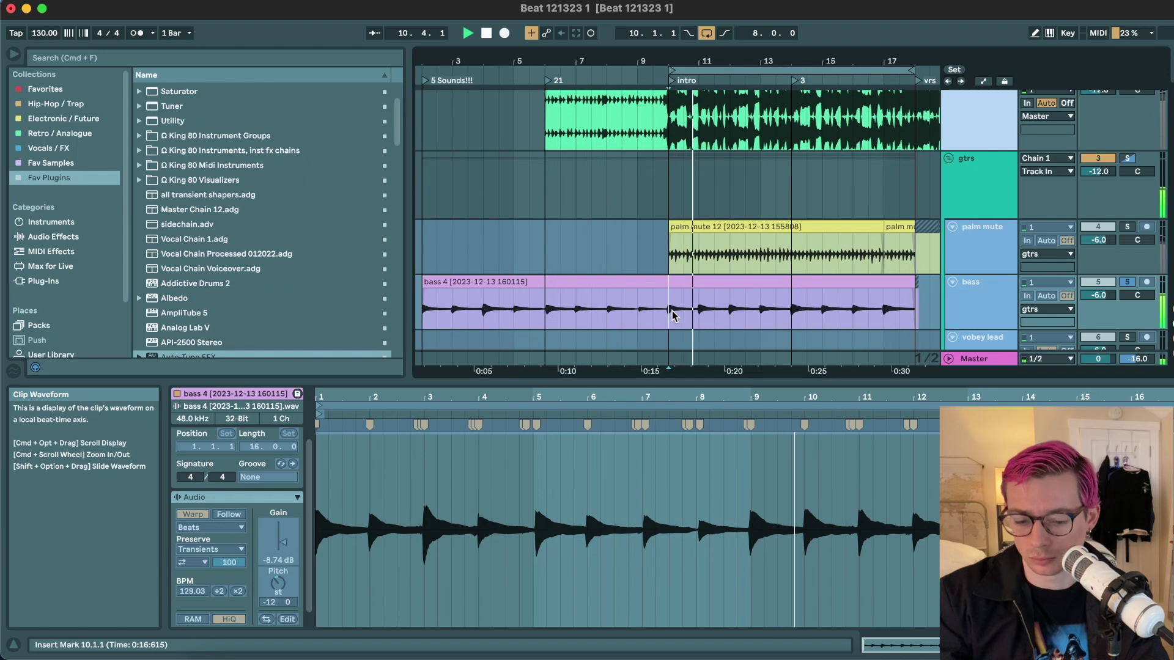
# - Copy the bass note in bar 10 over bar 14, and delete the bass portion from bar 2 to bar 10
pyautogui.moveTo(692, 316); pyautogui.dragTo(672, 318)
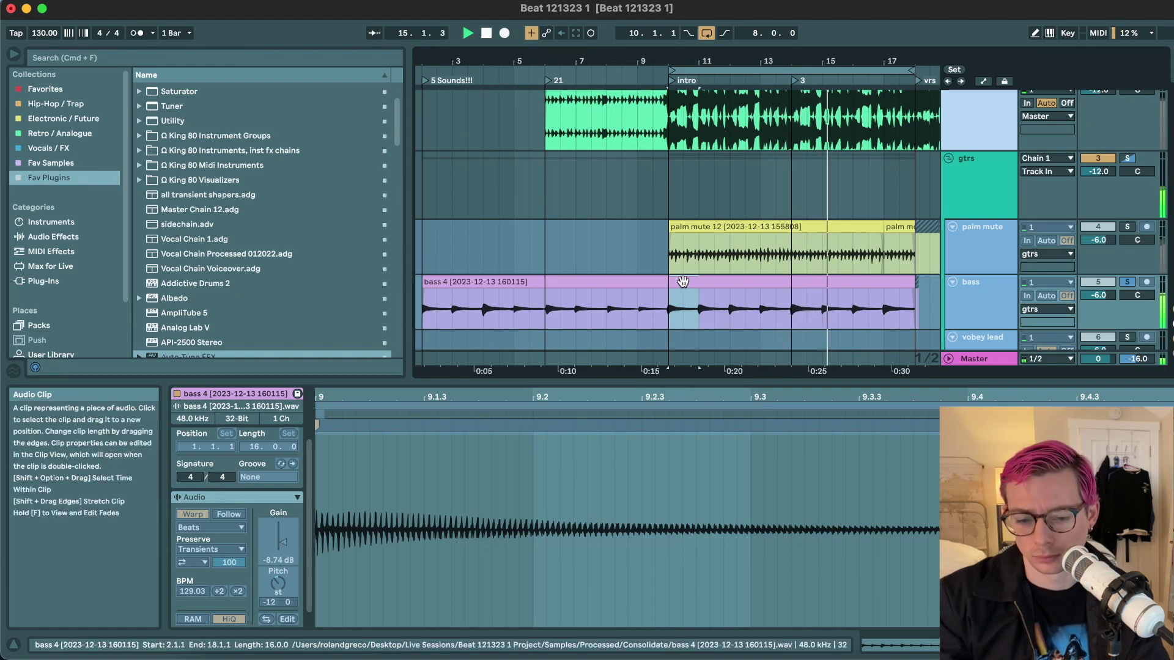
pyautogui.moveTo(683, 282); pyautogui.dragTo(806, 294)
pyautogui.scroll(5, 777, 302)
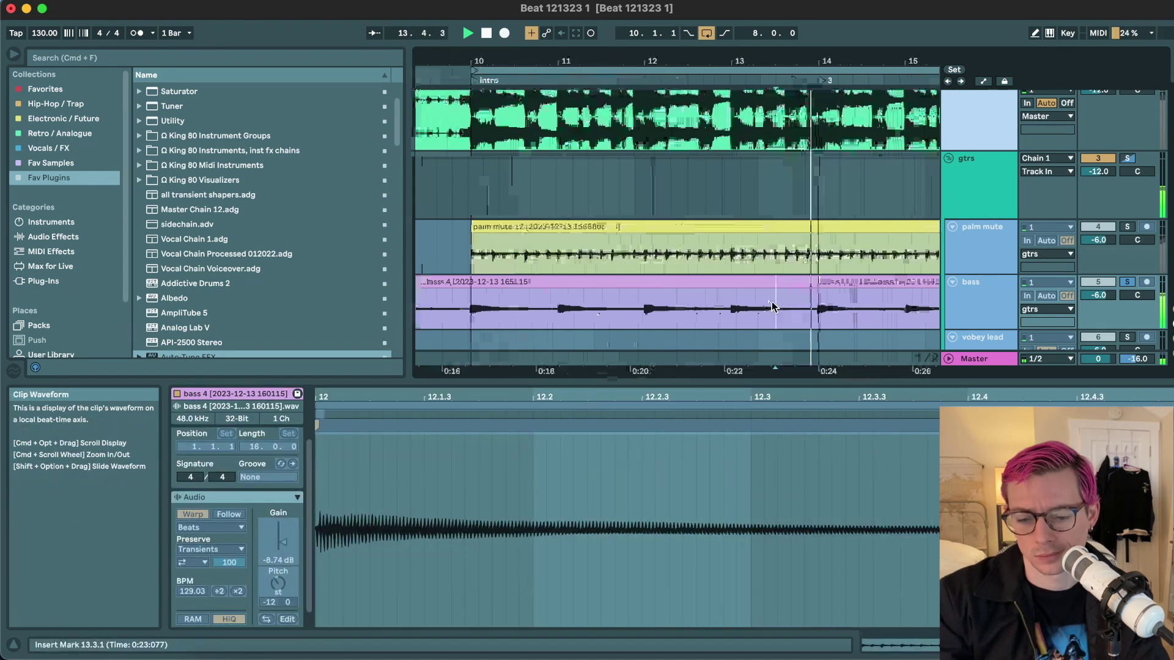
pyautogui.scroll(-1, 789, 304)
pyautogui.scroll(-4, 797, 308)
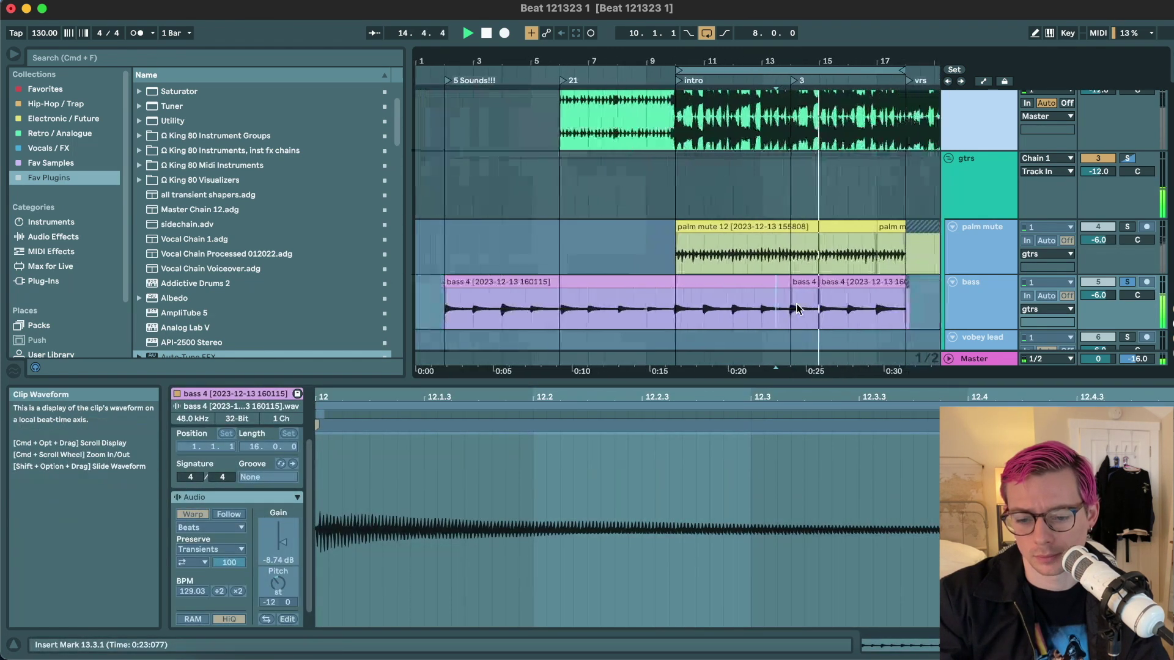
pyautogui.moveTo(676, 304); pyautogui.dragTo(443, 301)
pyautogui.press('Delete')
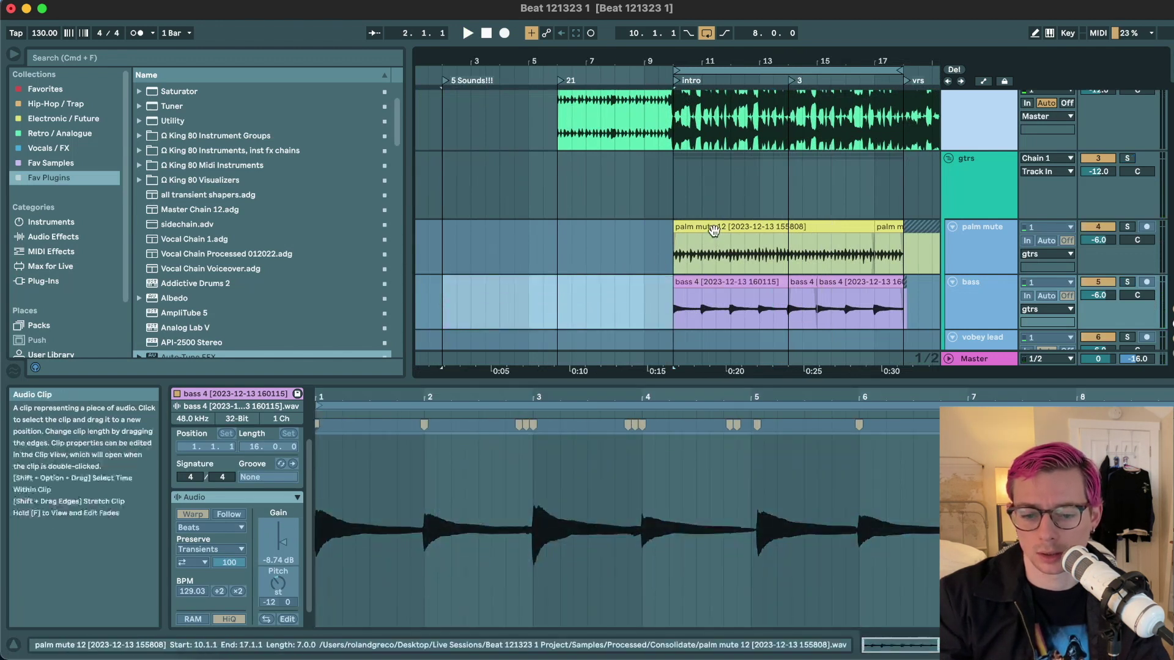
# - Play the intro's palm mute and bass together and lower the bass track's volume to -12 dB
pyautogui.click(714, 228)
pyautogui.press('space')
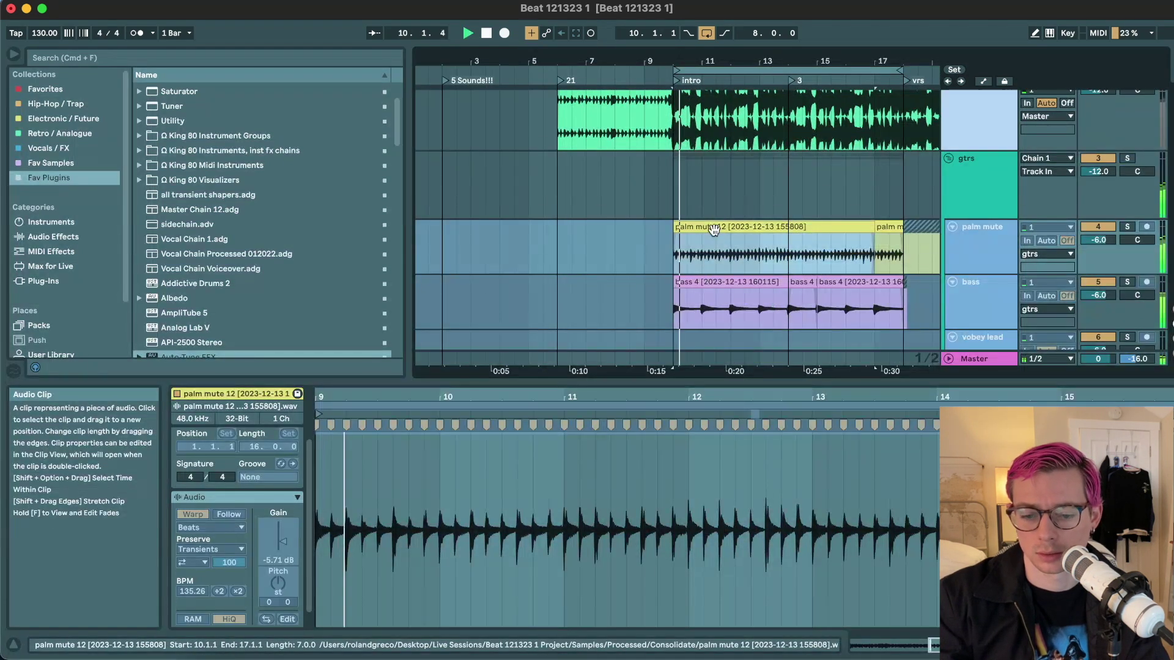
pyautogui.moveTo(1093, 295); pyautogui.dragTo(1092, 307)
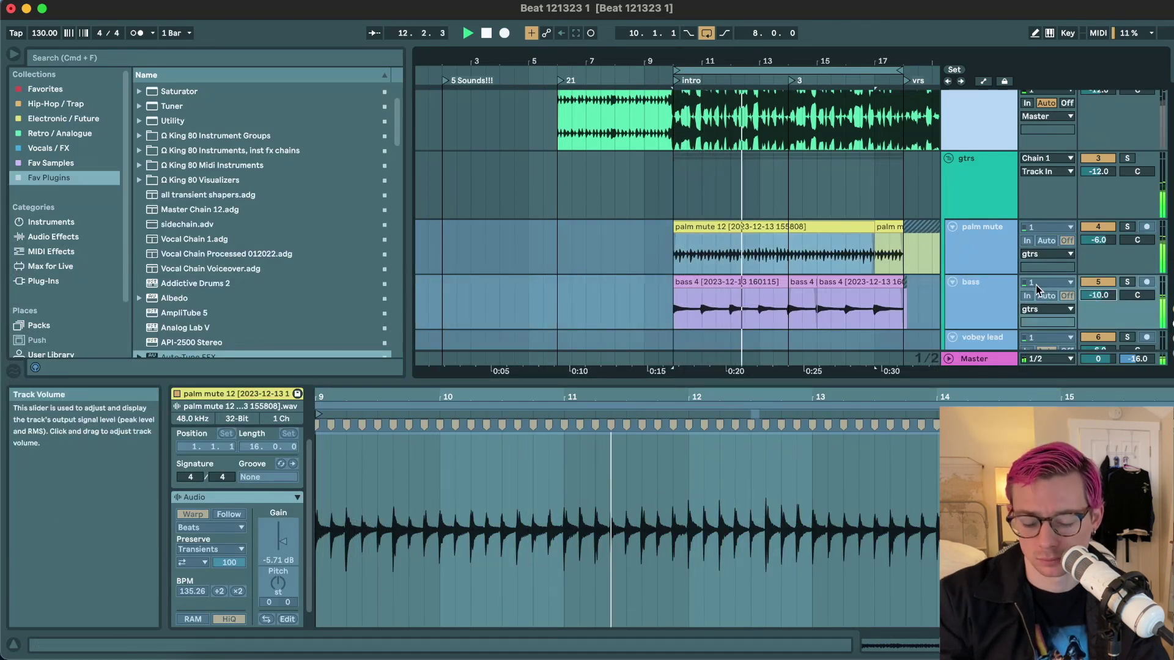
pyautogui.click(993, 287)
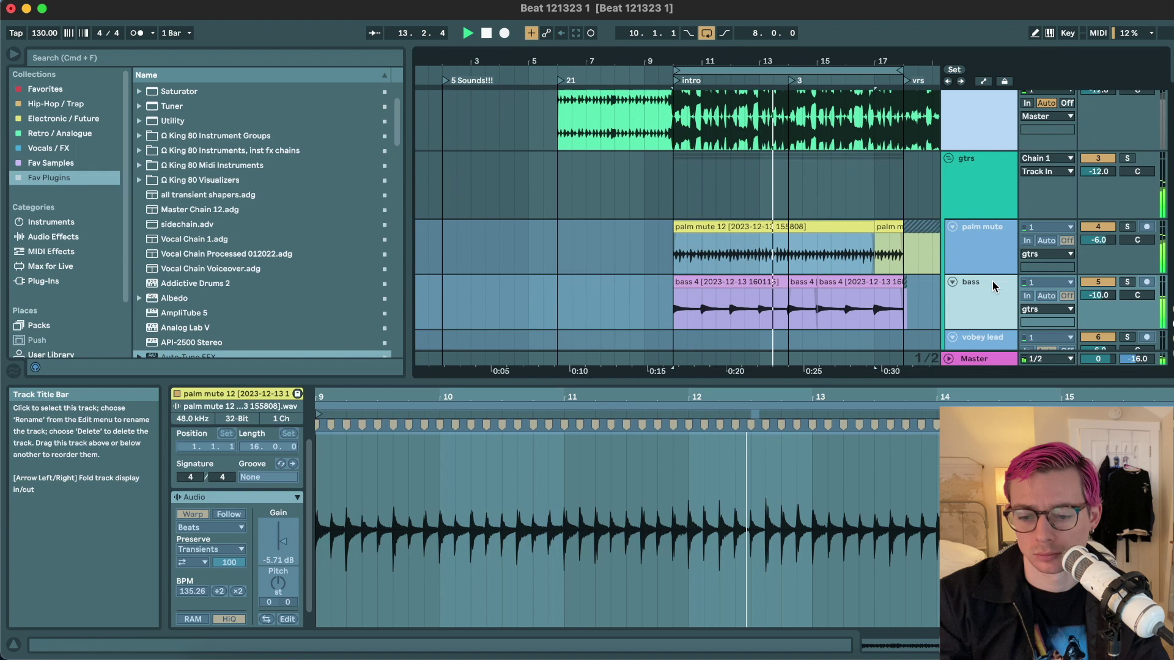
pyautogui.moveTo(1108, 294); pyautogui.dragTo(1110, 300)
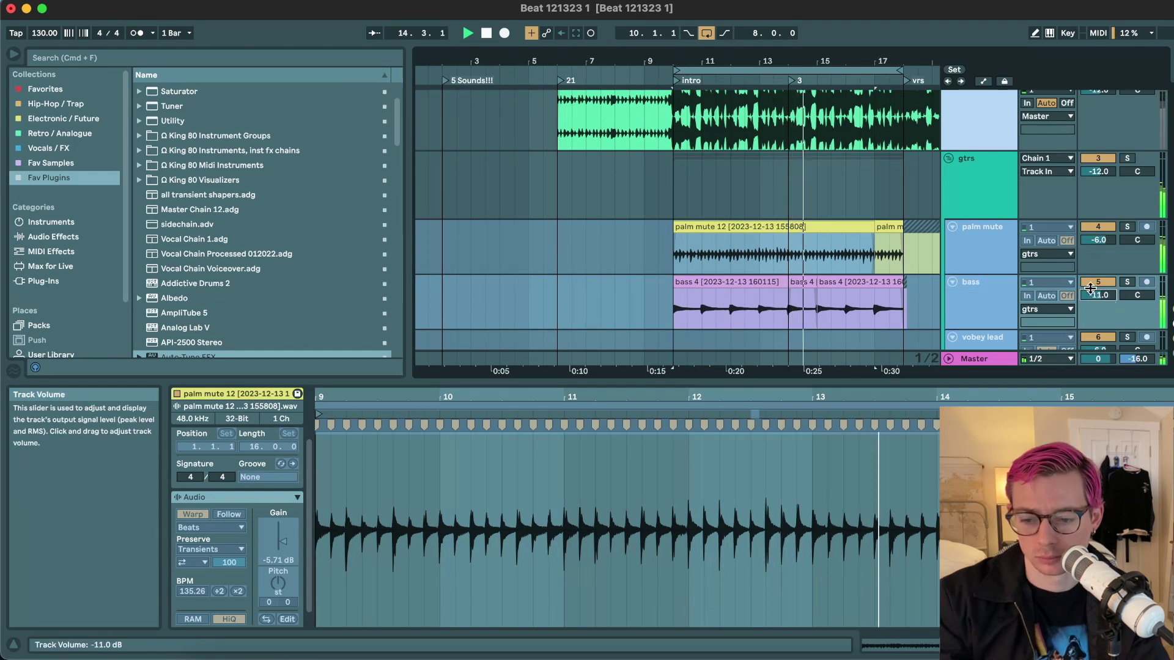
pyautogui.click(992, 291)
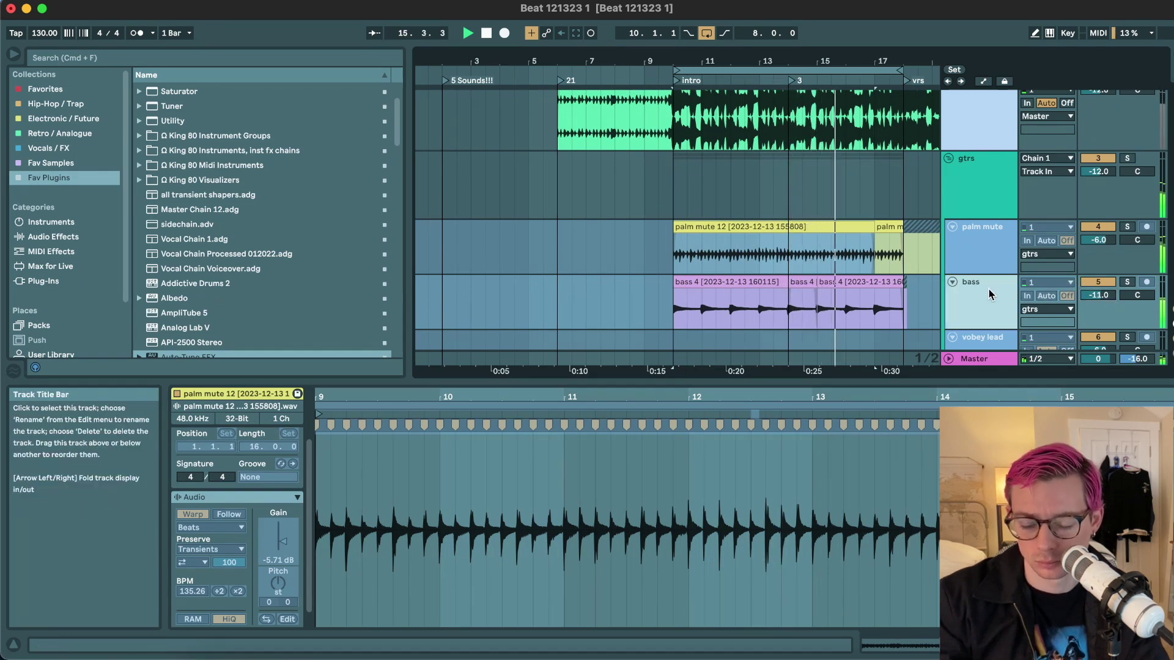
pyautogui.click(1111, 297)
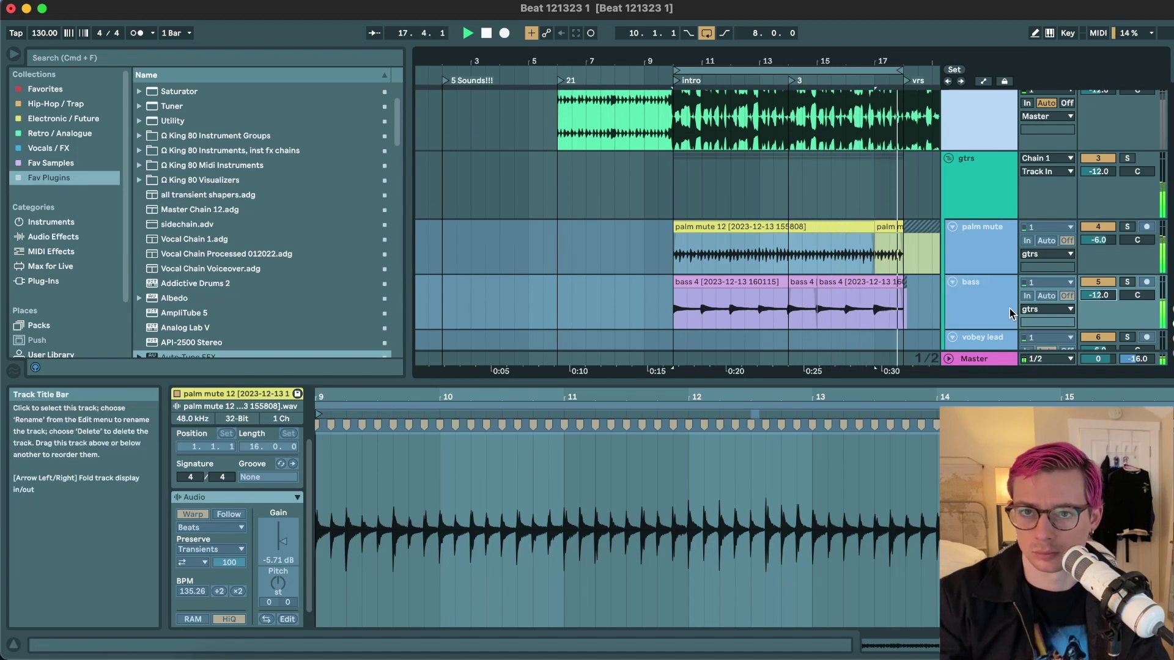
pyautogui.scroll(-2, 1010, 312)
pyautogui.press('space')
# - Look through the guitar tracks below the bass and give the arrangement area more height
pyautogui.scroll(-3, 1004, 296)
pyautogui.click(995, 282)
pyautogui.scroll(-3, 994, 276)
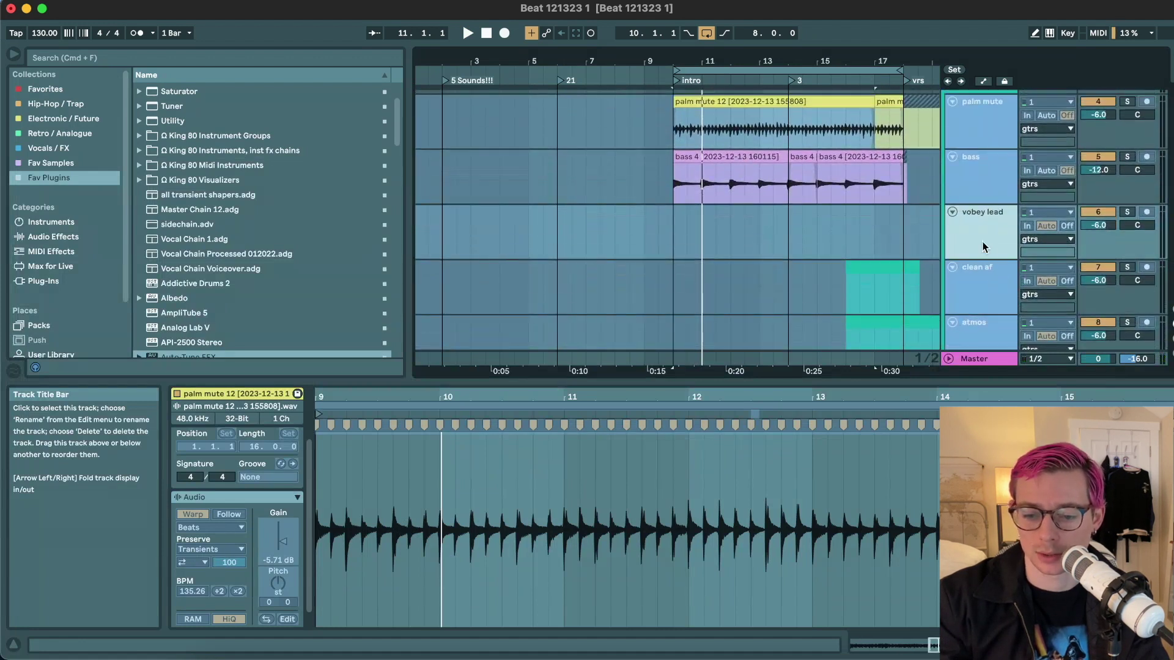
pyautogui.click(979, 174)
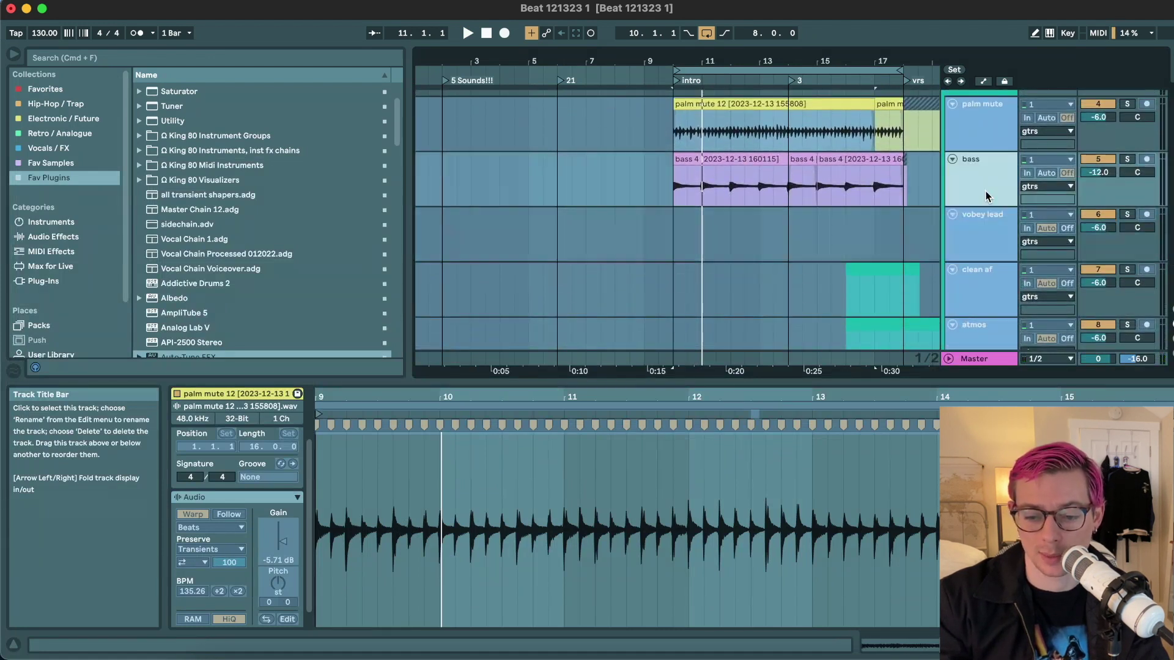
pyautogui.click(673, 235)
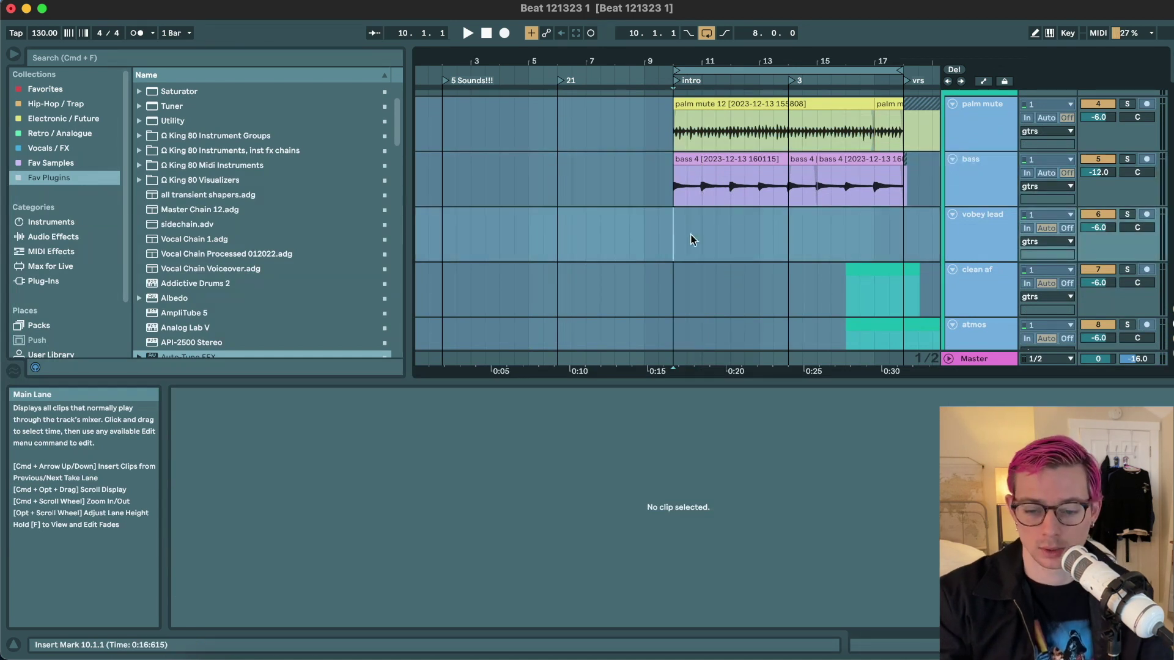
pyautogui.scroll(-8, 1003, 257)
pyautogui.click(1004, 260)
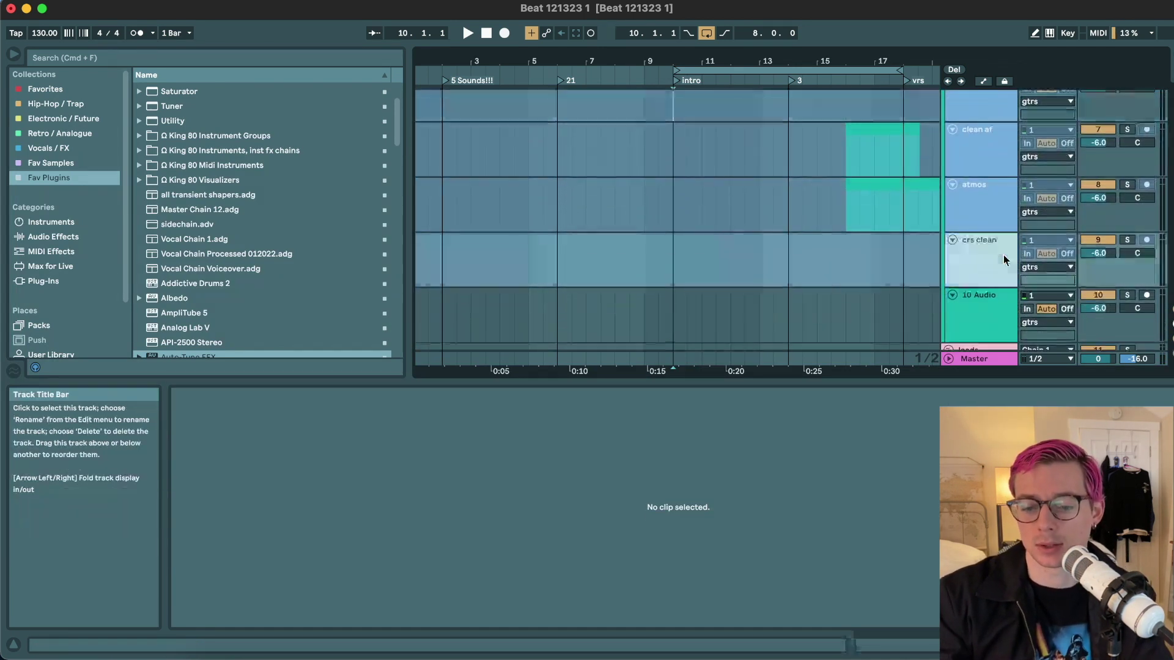
pyautogui.scroll(10, 1004, 258)
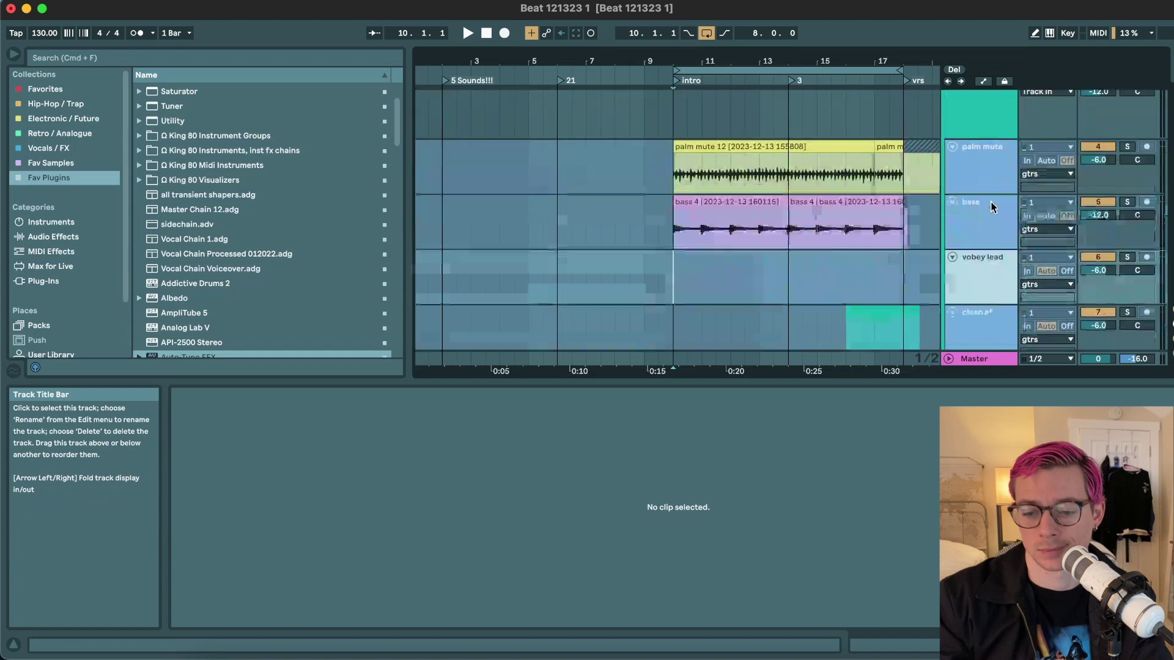
pyautogui.scroll(-3, 991, 233)
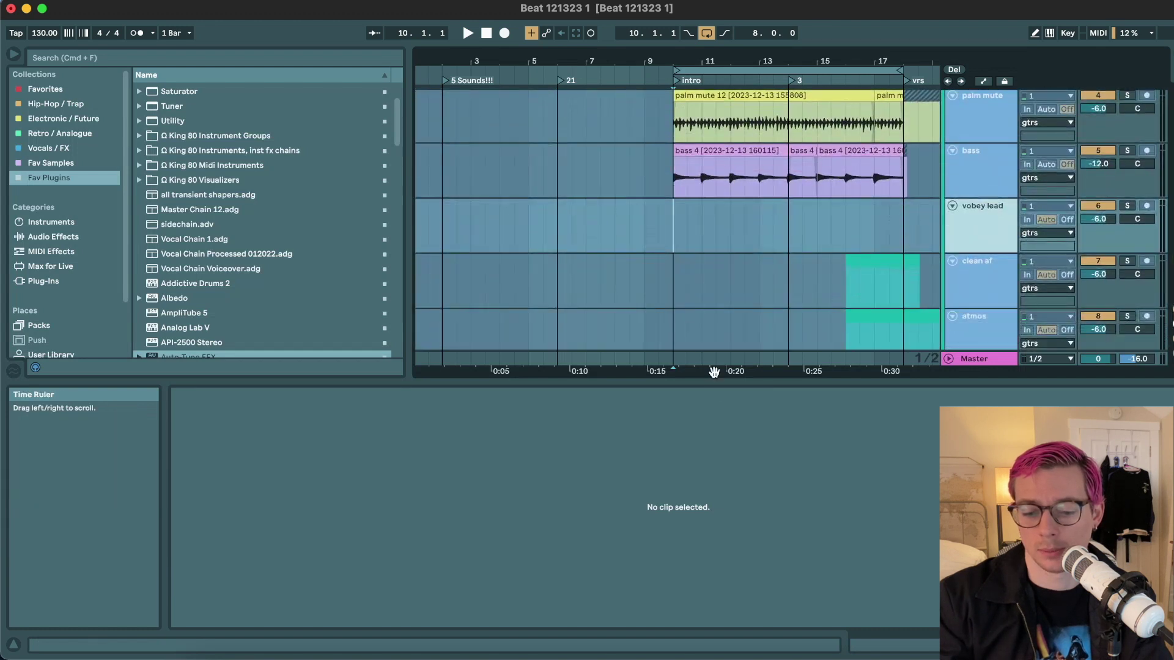
pyautogui.moveTo(714, 380); pyautogui.dragTo(712, 454)
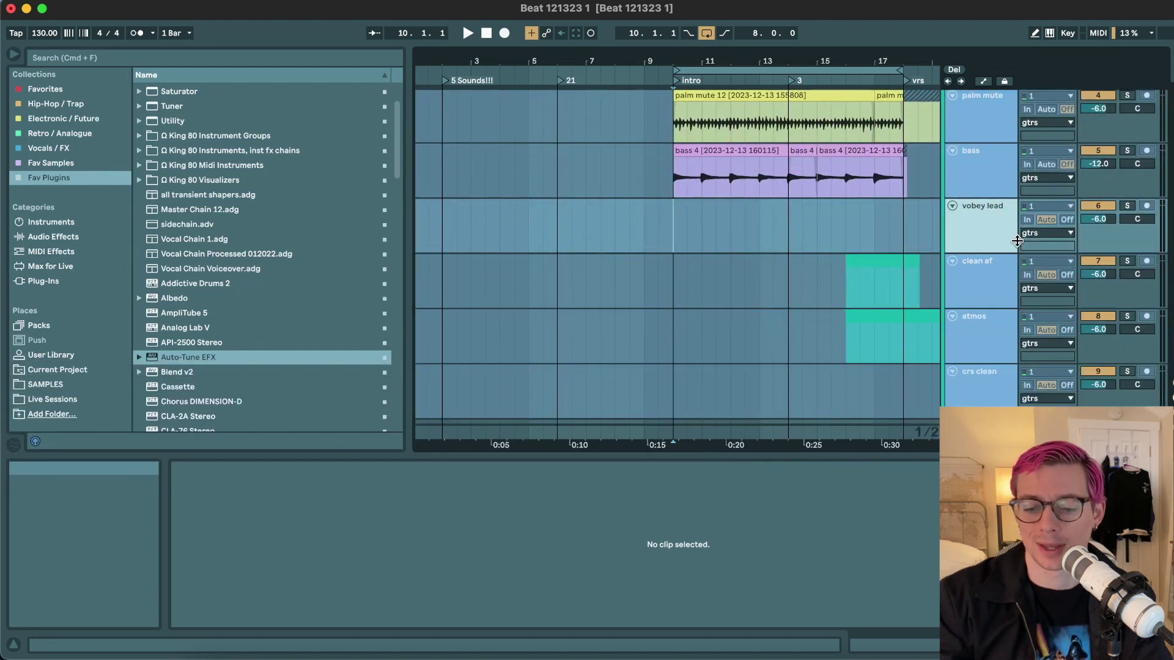
# - Unfreeze the vobey lead track and arm it for recording
pyautogui.scroll(-3, 1004, 230)
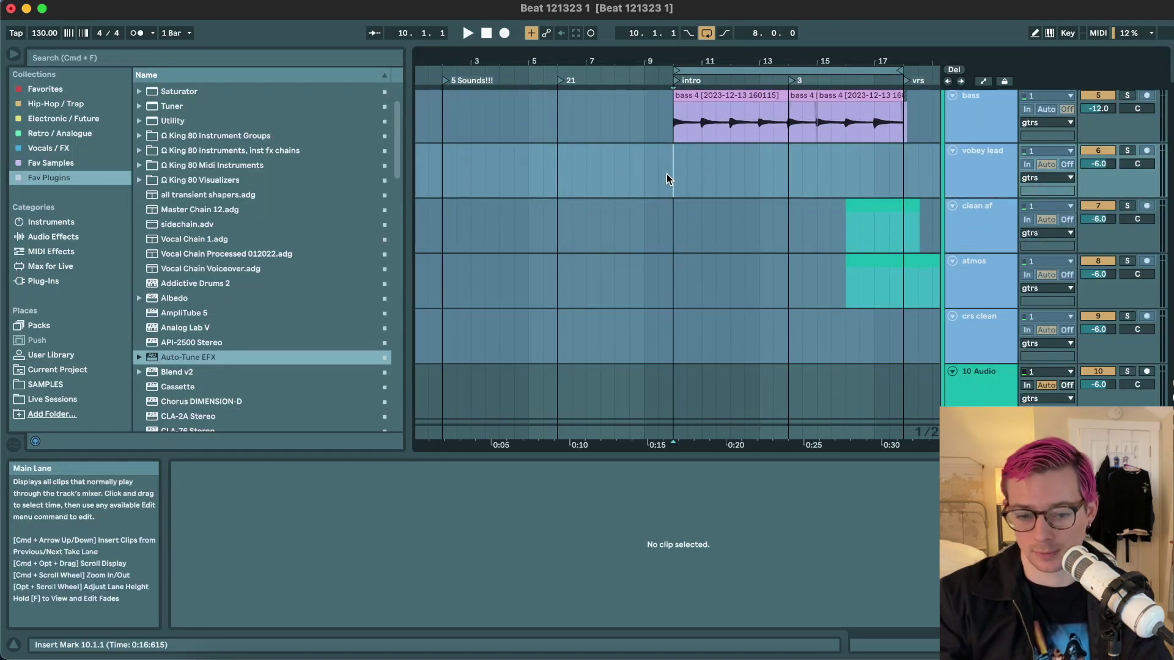
pyautogui.click(988, 180)
pyautogui.rightClick(989, 180)
pyautogui.click(1009, 267)
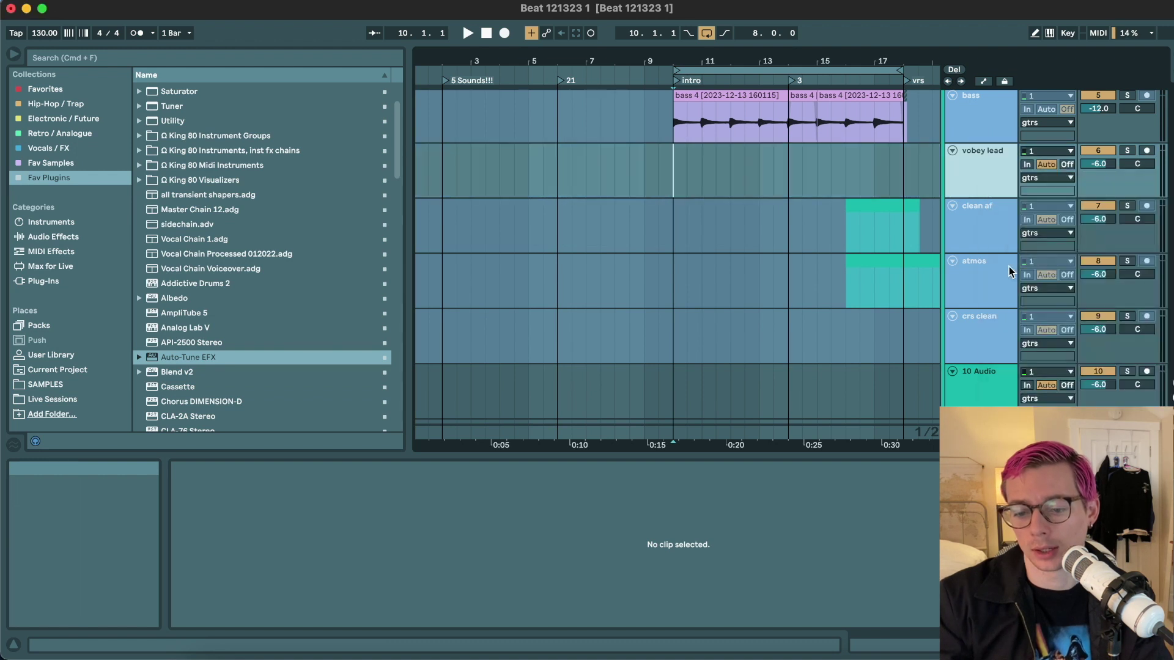
pyautogui.click(1146, 151)
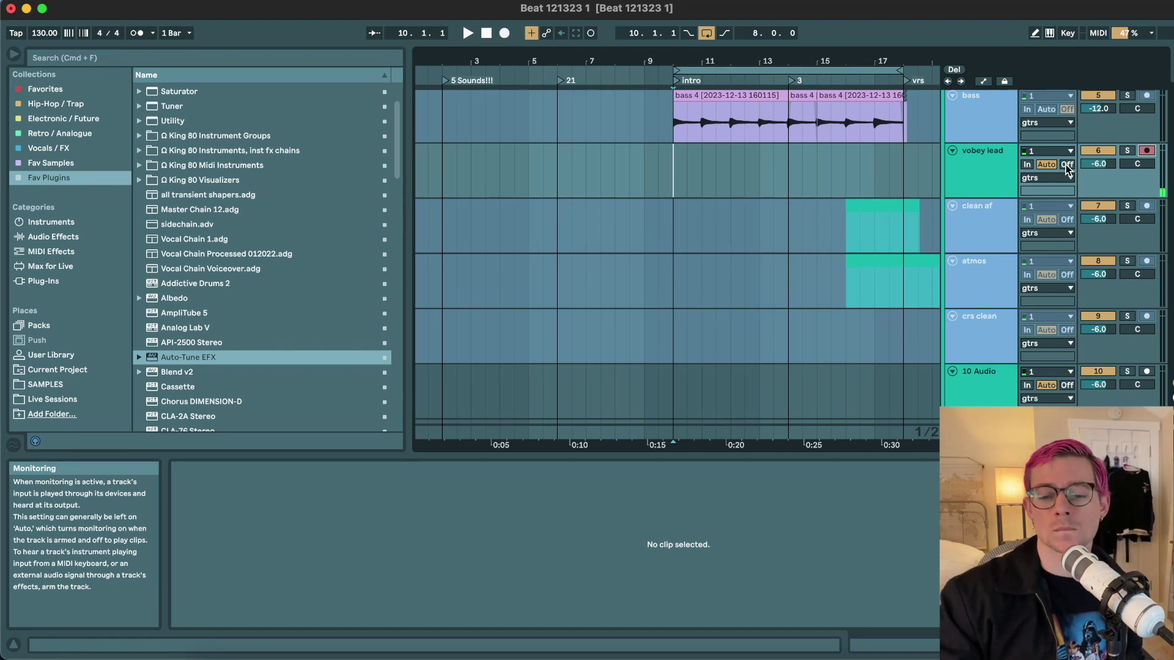
# - Turn off monitoring on the vobey lead track and record looped lead takes from bar 10 over the palm mute and bass
pyautogui.click(980, 171)
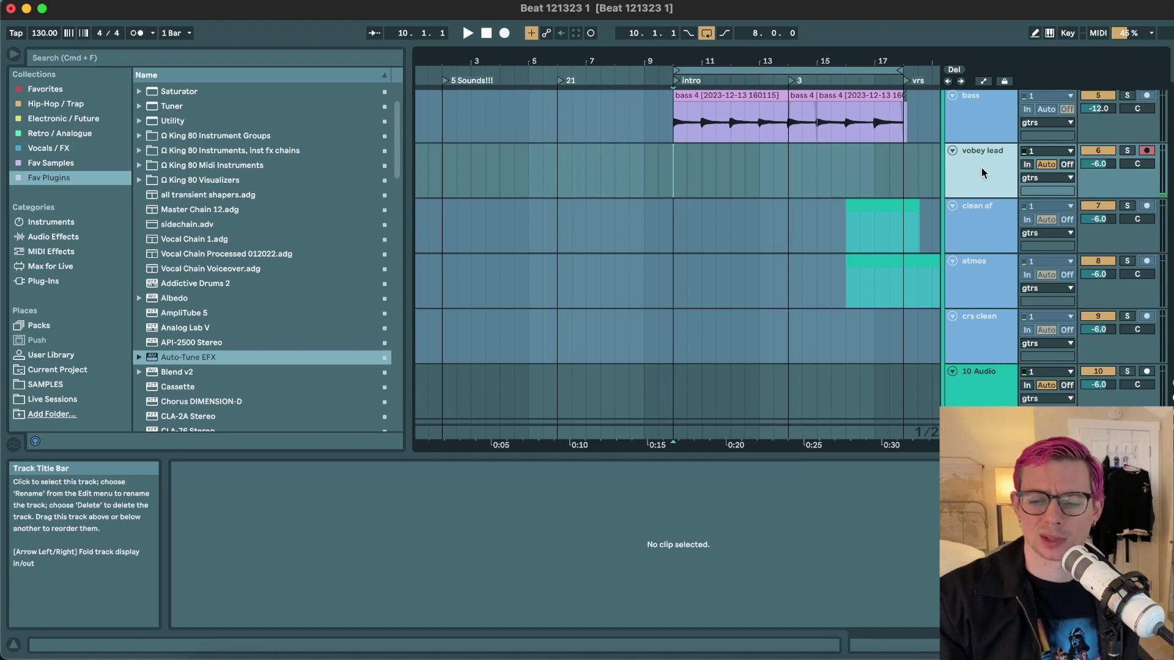
pyautogui.click(1067, 165)
pyautogui.click(674, 174)
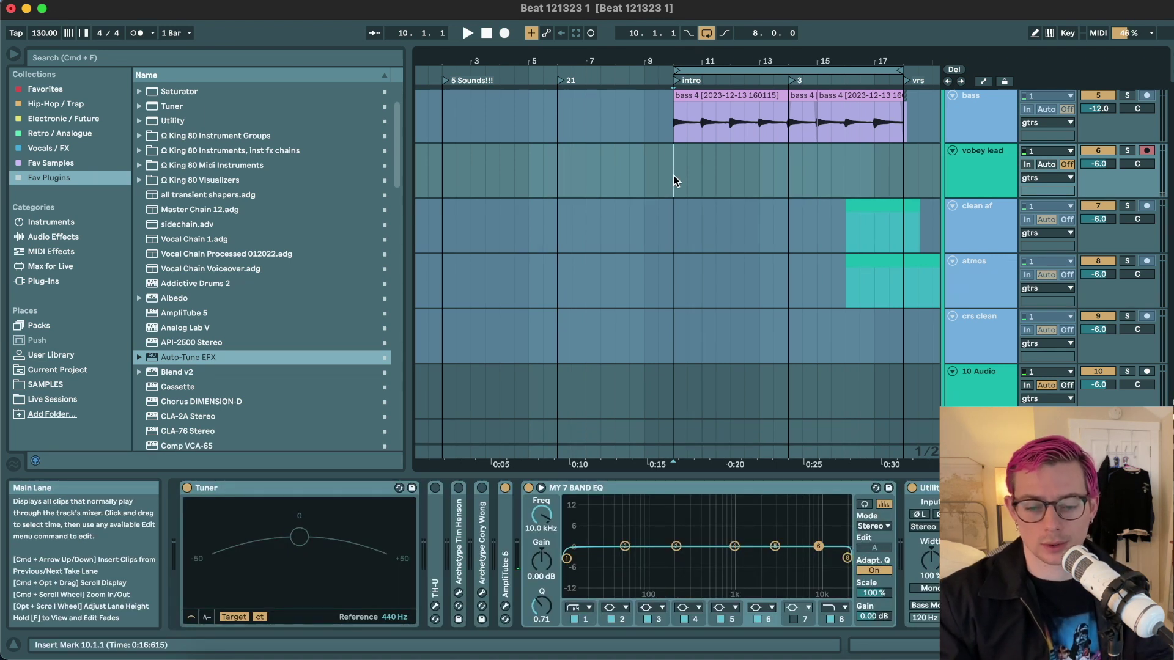
pyautogui.hscroll(3, 743, 182)
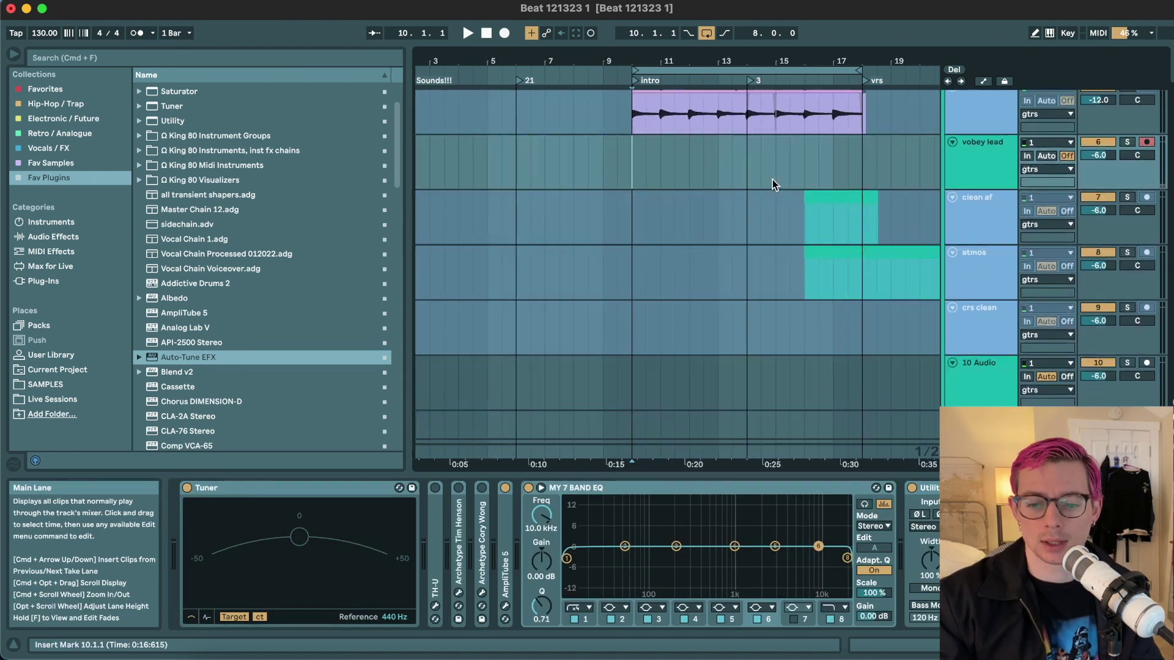
pyautogui.scroll(2, 772, 179)
pyautogui.scroll(1, 773, 178)
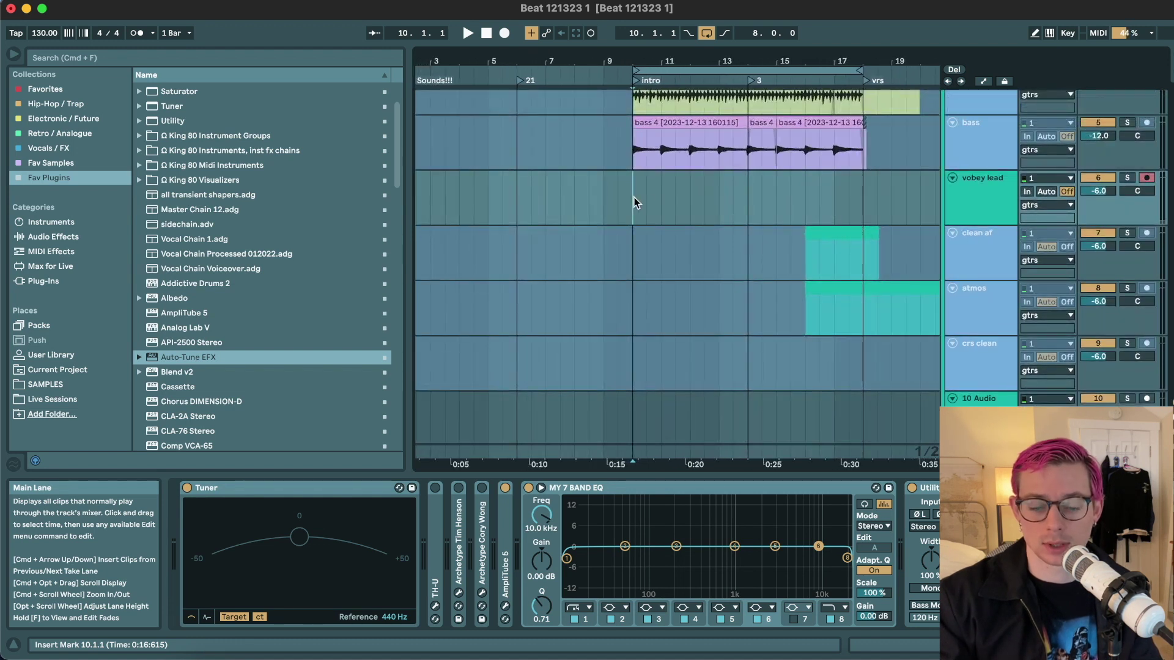
pyautogui.scroll(2, 636, 201)
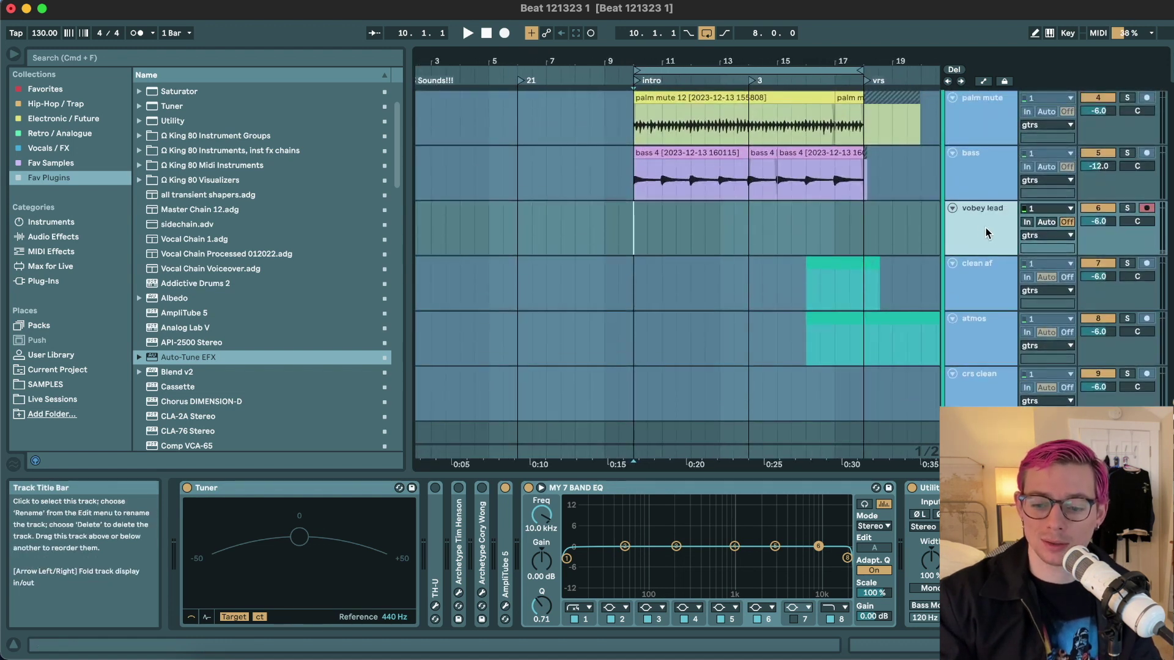
pyautogui.click(634, 225)
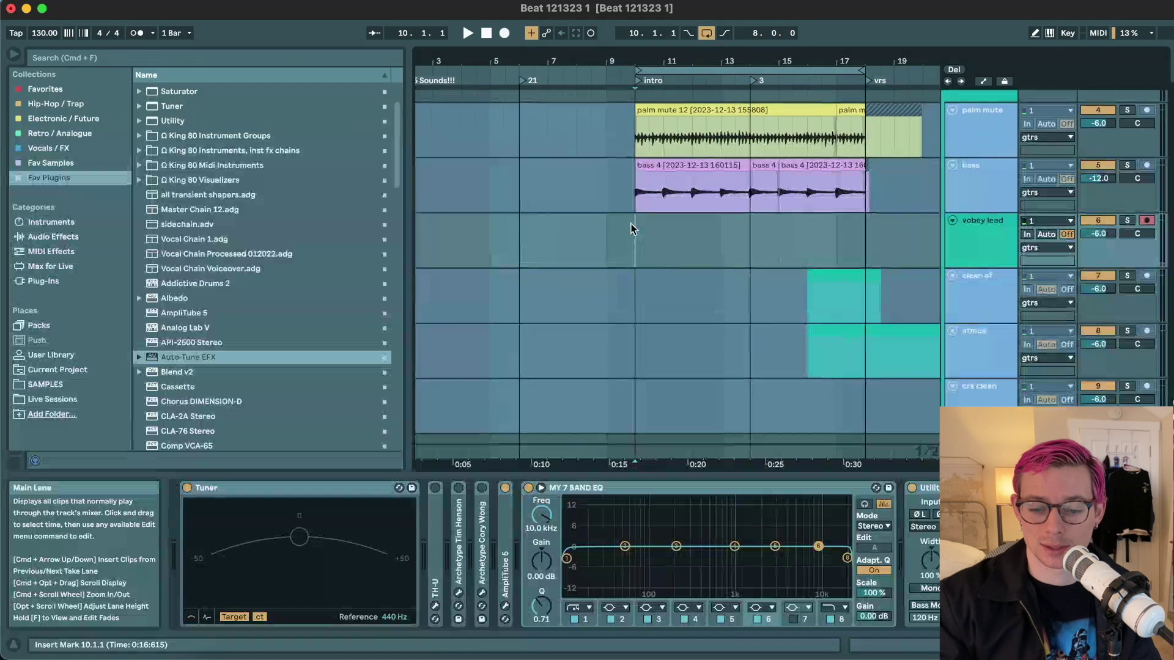
pyautogui.scroll(1, 631, 224)
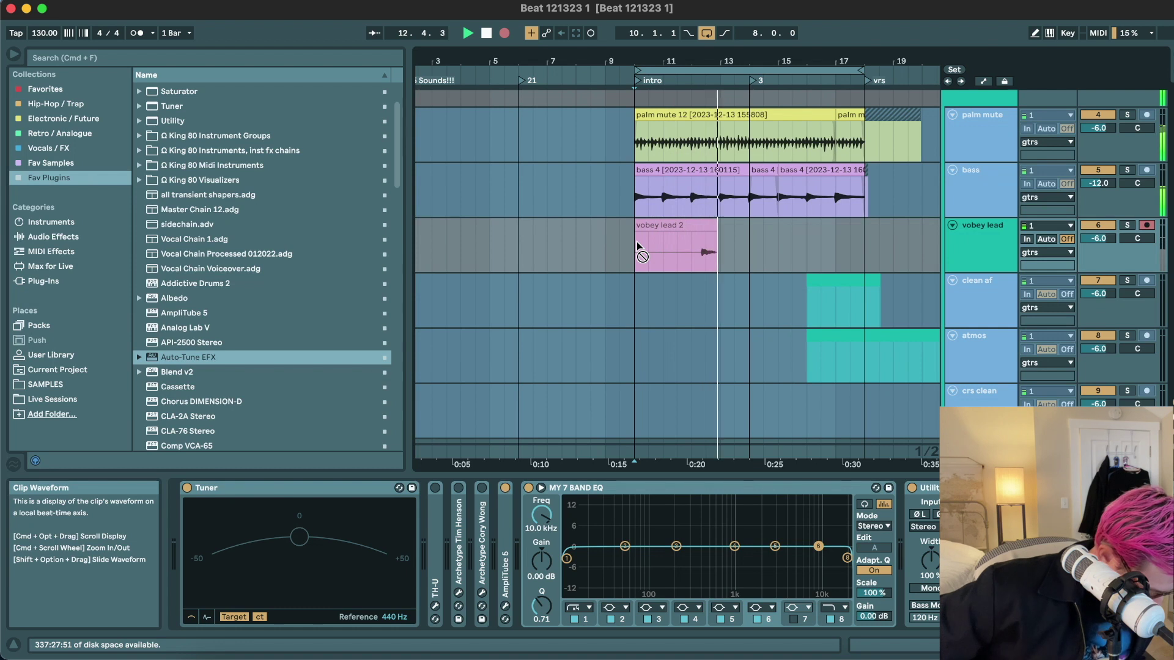
pyautogui.press('space')
# - Extend the start of the last recorded vobey lead clip back over bar 10 and on to bar 2
pyautogui.moveTo(681, 224); pyautogui.dragTo(641, 224)
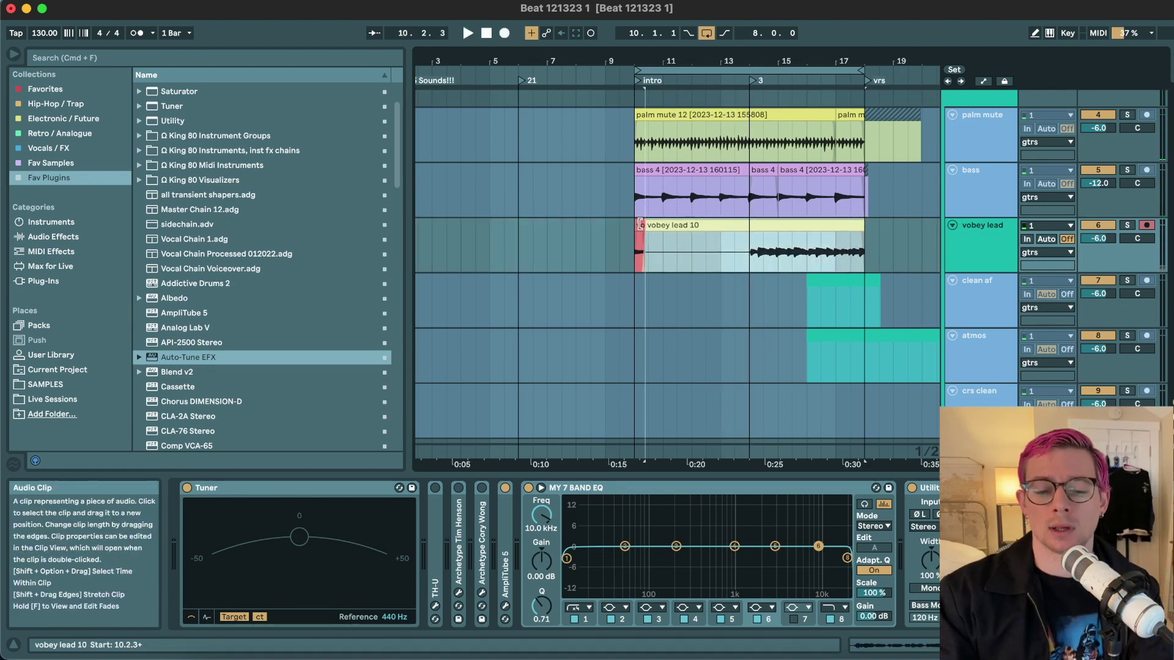
pyautogui.scroll(-5, 633, 227)
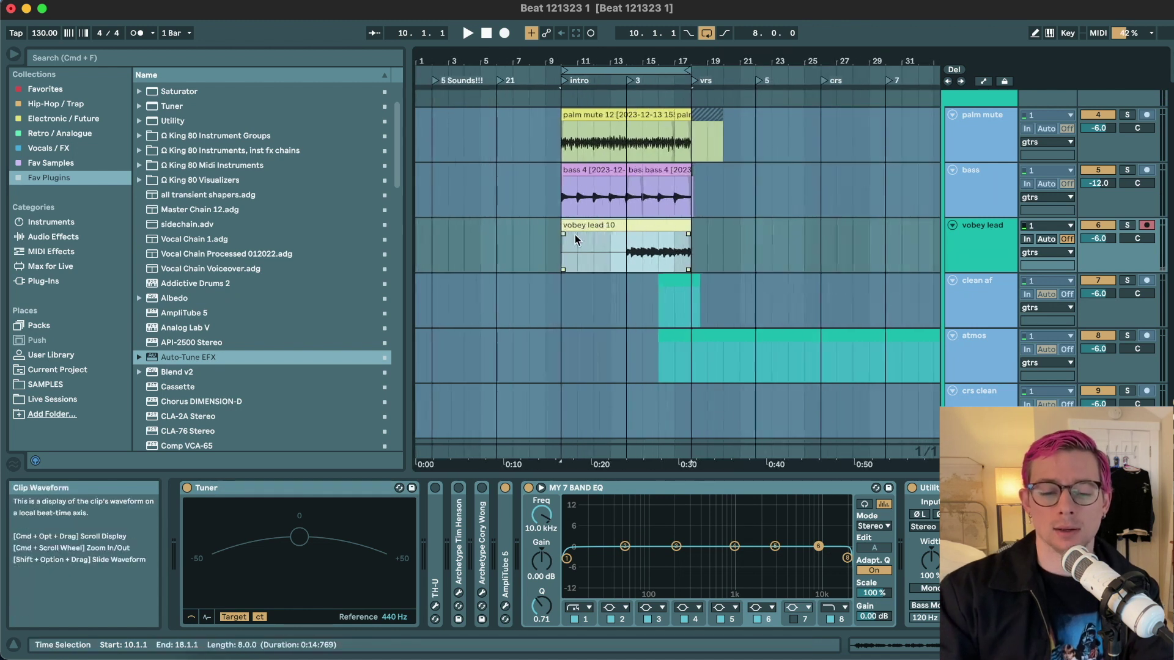
pyautogui.scroll(-1, 564, 225)
pyautogui.press('-')
pyautogui.moveTo(544, 226); pyautogui.dragTo(431, 234)
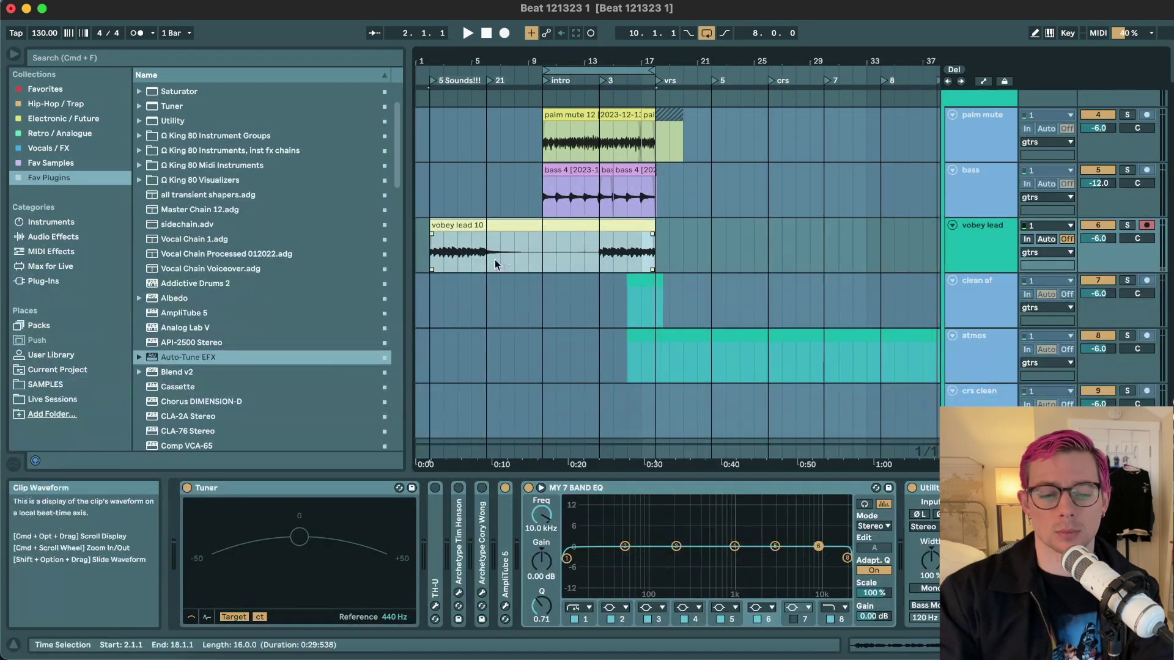
# - Move the extended vobey lead clip to start at bar 10 and play it
pyautogui.moveTo(449, 232); pyautogui.dragTo(558, 225)
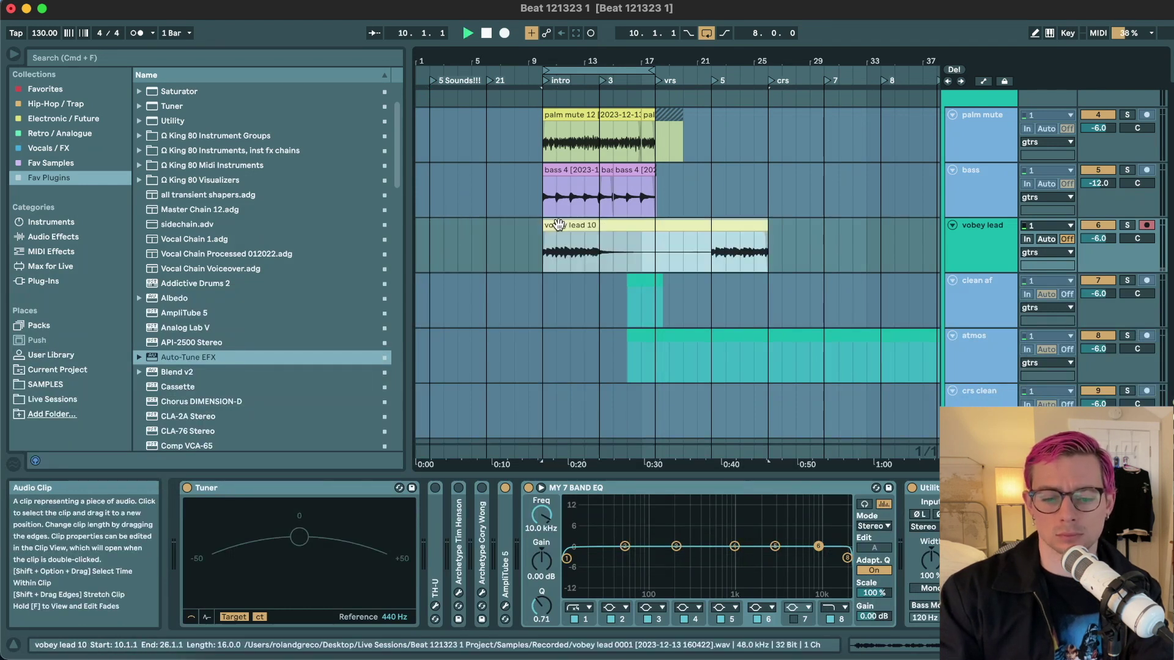
pyautogui.scroll(5, 558, 225)
pyautogui.hscroll(-1, 558, 225)
pyautogui.scroll(-1, 559, 225)
pyautogui.press('space')
# - Nudge the vobey lead clip earlier to 9.4.3 and delete the part before bar 10
pyautogui.hscroll(-2, 532, 226)
pyautogui.scroll(-1, 532, 226)
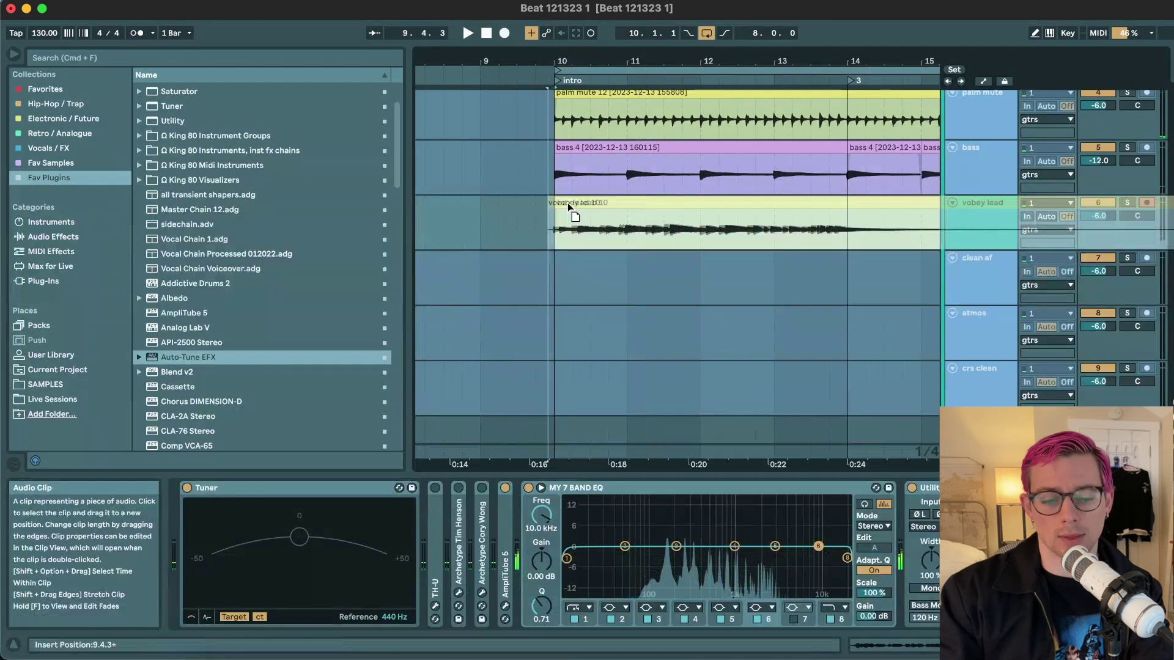
pyautogui.moveTo(558, 239); pyautogui.dragTo(536, 243)
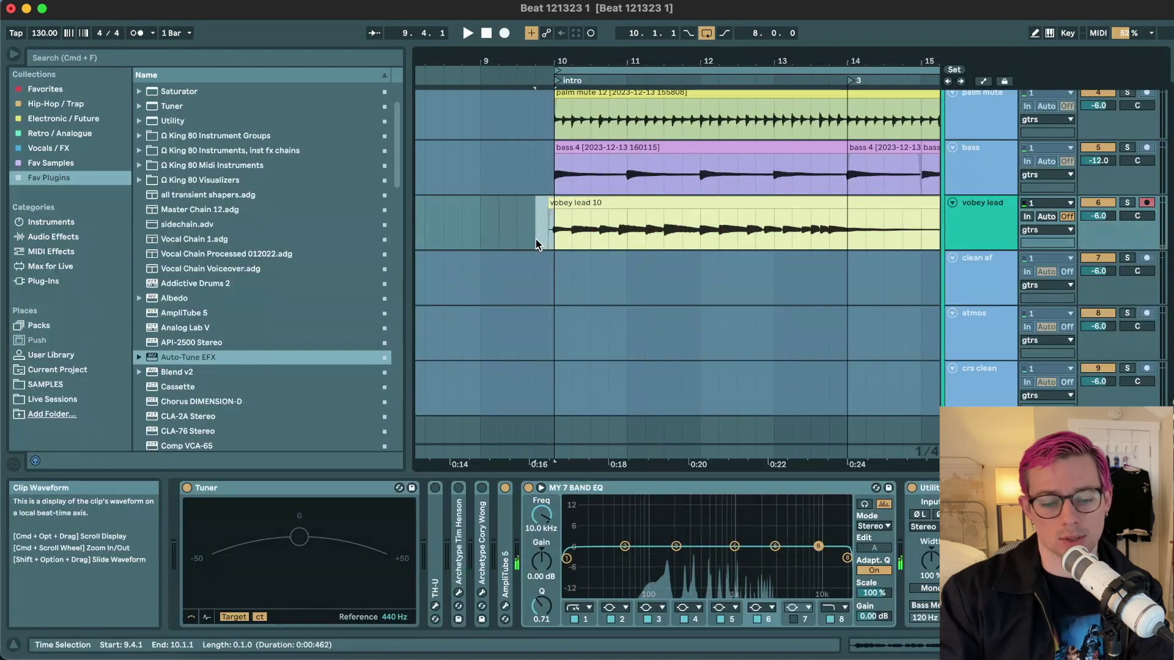
pyautogui.click(573, 202)
pyautogui.scroll(-2, 573, 202)
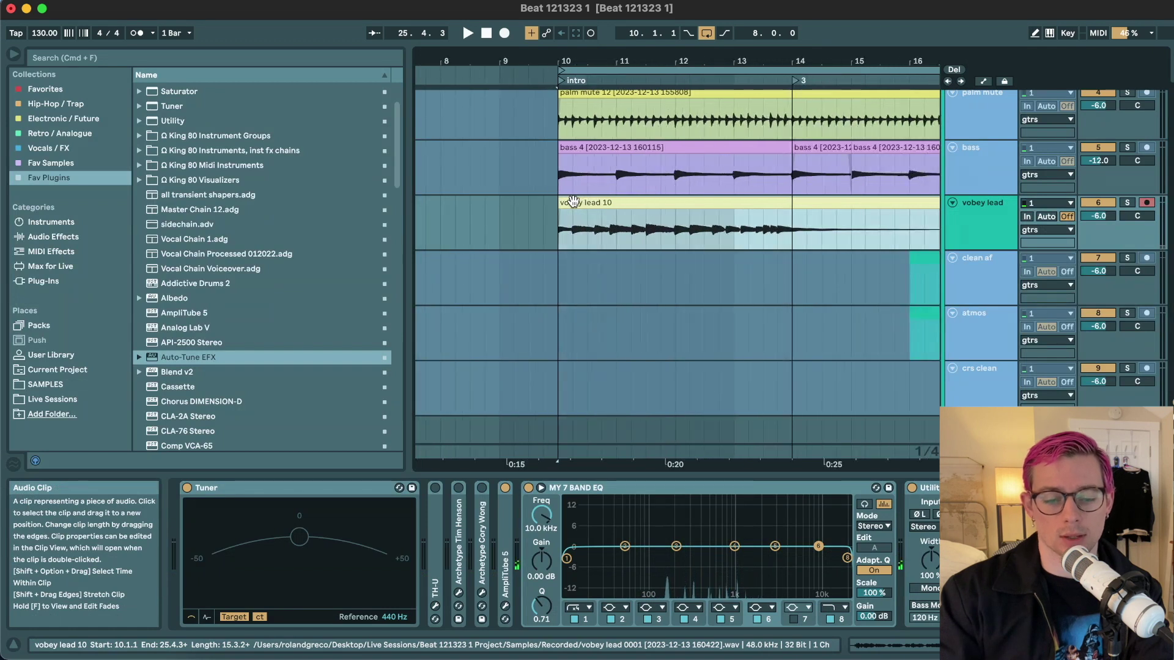
# - Open the vobey lead clip's details and colour the clip cyan
pyautogui.doubleClick(573, 201)
pyautogui.rightClick(573, 203)
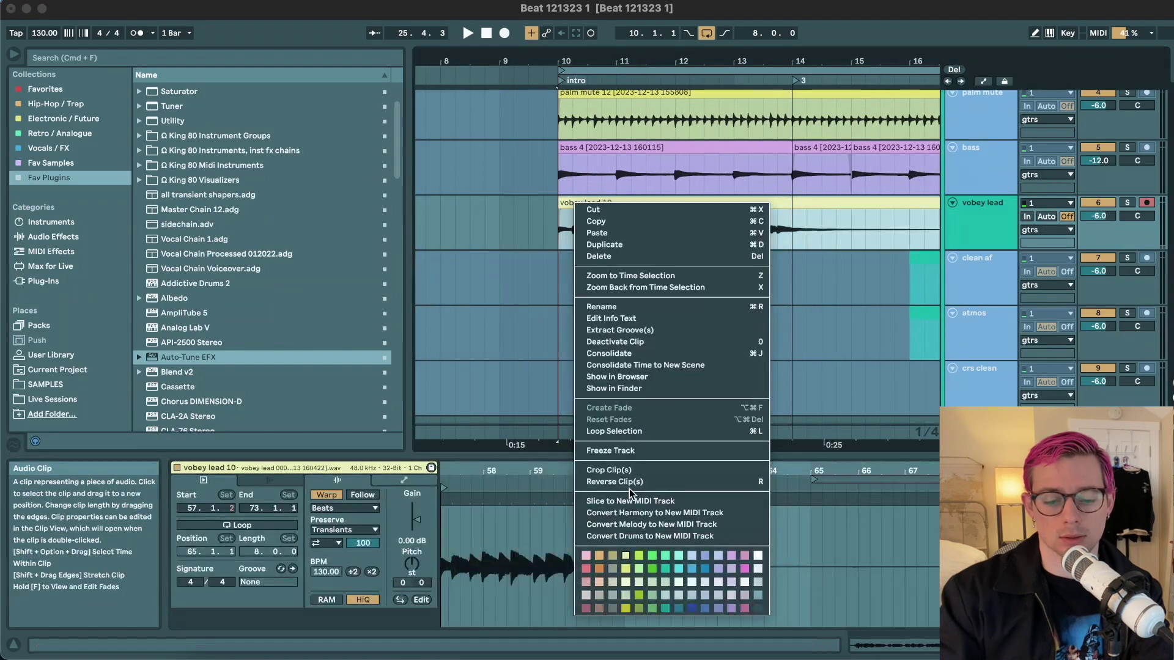
pyautogui.click(673, 568)
# - Play the intro from bar 10 to hear the vobey lead with the palm mute and bass
pyautogui.press('space')
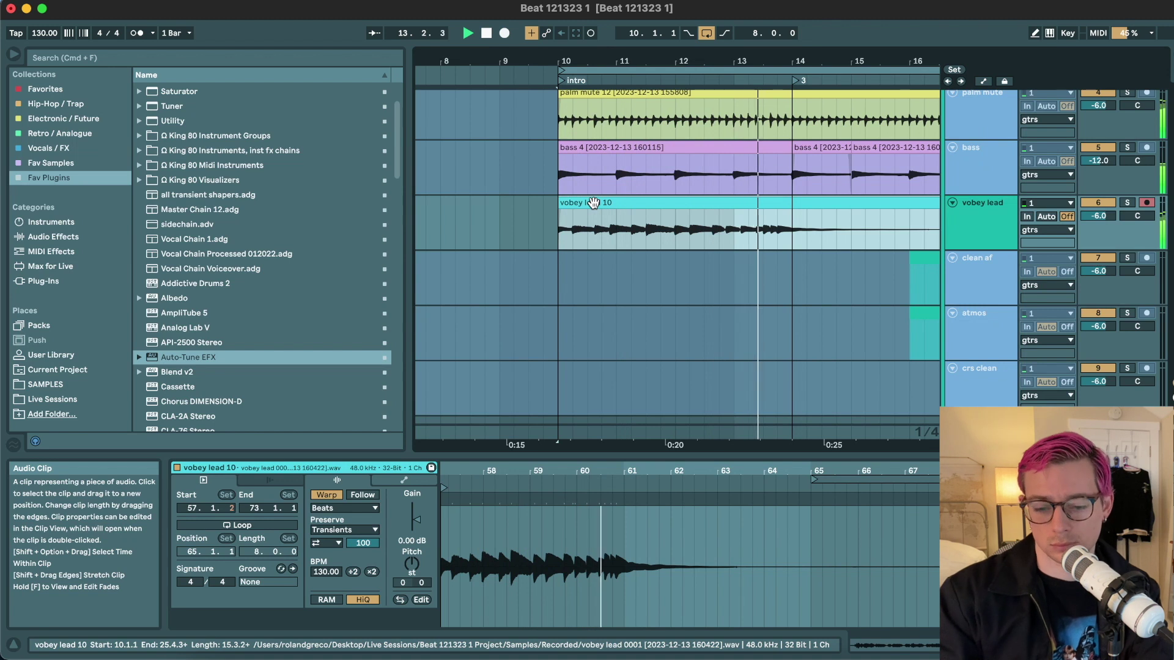
pyautogui.press('space')
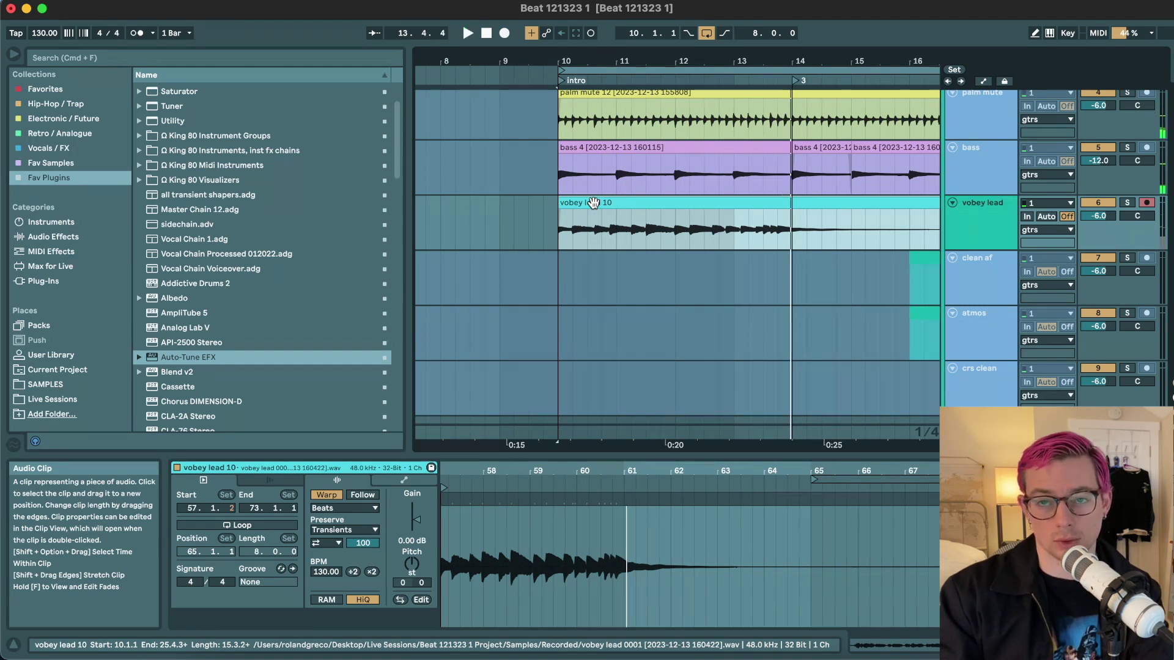
pyautogui.scroll(-2, 593, 202)
pyautogui.press('space')
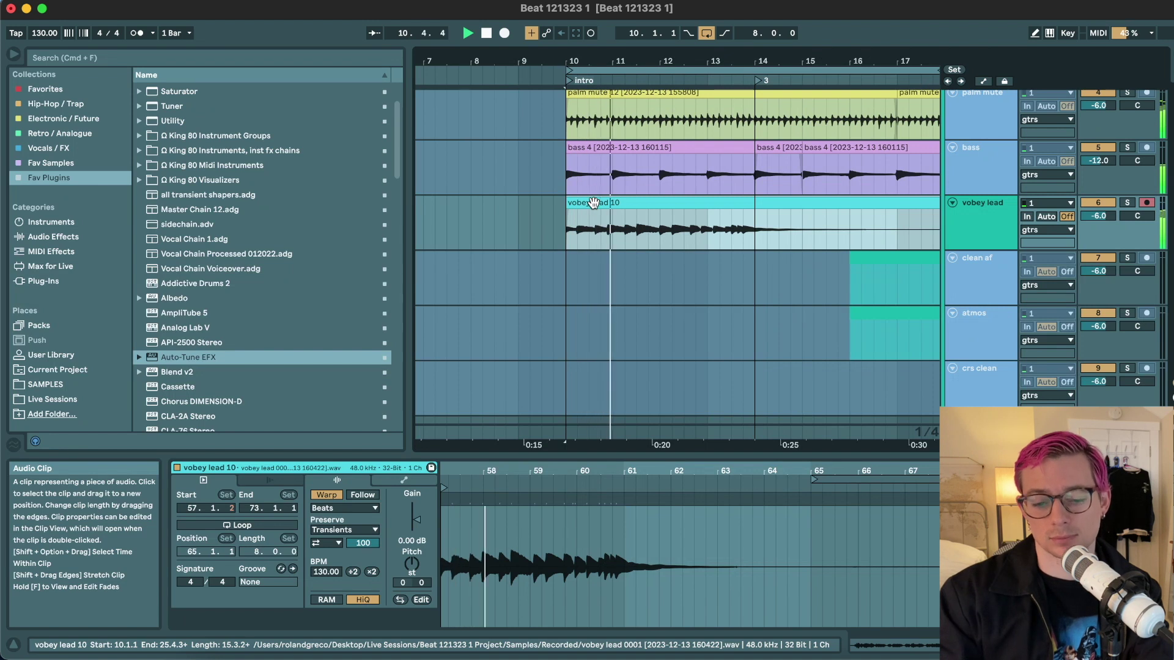
pyautogui.scroll(-3, 593, 203)
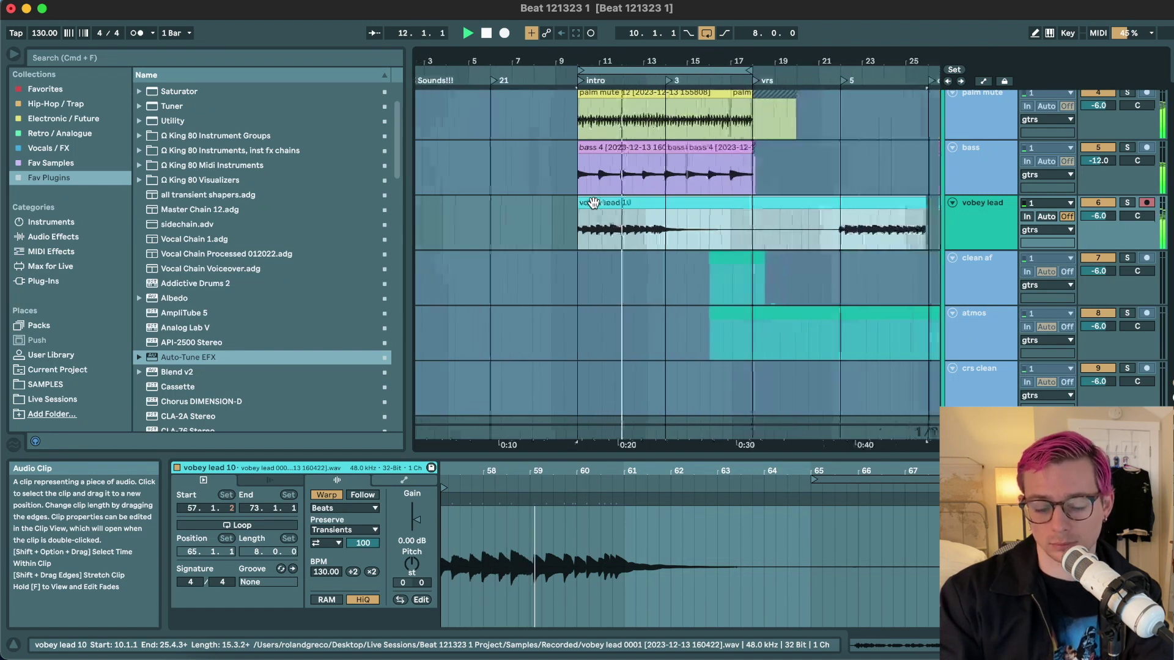
pyautogui.scroll(-1, 593, 202)
# - Try moving the vobey lead clip to bar 18 and extending its start back to bar 4 to expose an earlier take
pyautogui.click(819, 240)
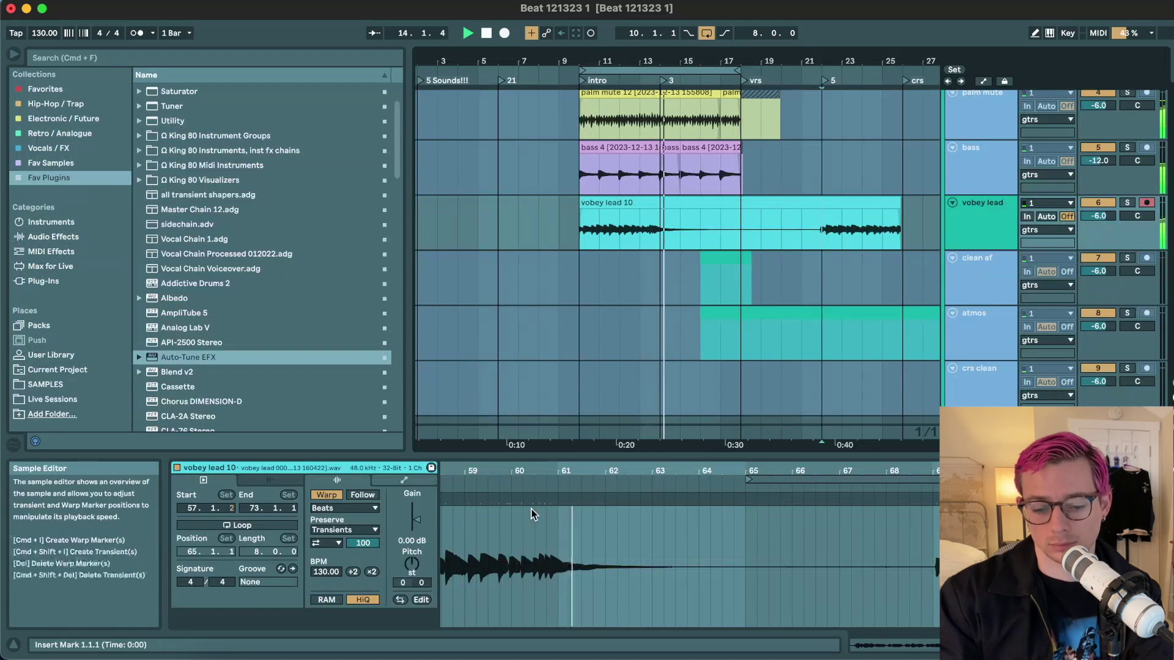
pyautogui.press('space')
pyautogui.hscroll(-5, 530, 515)
pyautogui.scroll(5, 602, 535)
pyautogui.scroll(-2, 602, 534)
pyautogui.scroll(-3, 578, 202)
pyautogui.moveTo(578, 202); pyautogui.dragTo(447, 211)
# - Play the earlier lead take from bar 10 over the palm mute and bass, and undo the clip's extension and move
pyautogui.press('space')
pyautogui.scroll(5, 508, 230)
pyautogui.scroll(-5, 512, 231)
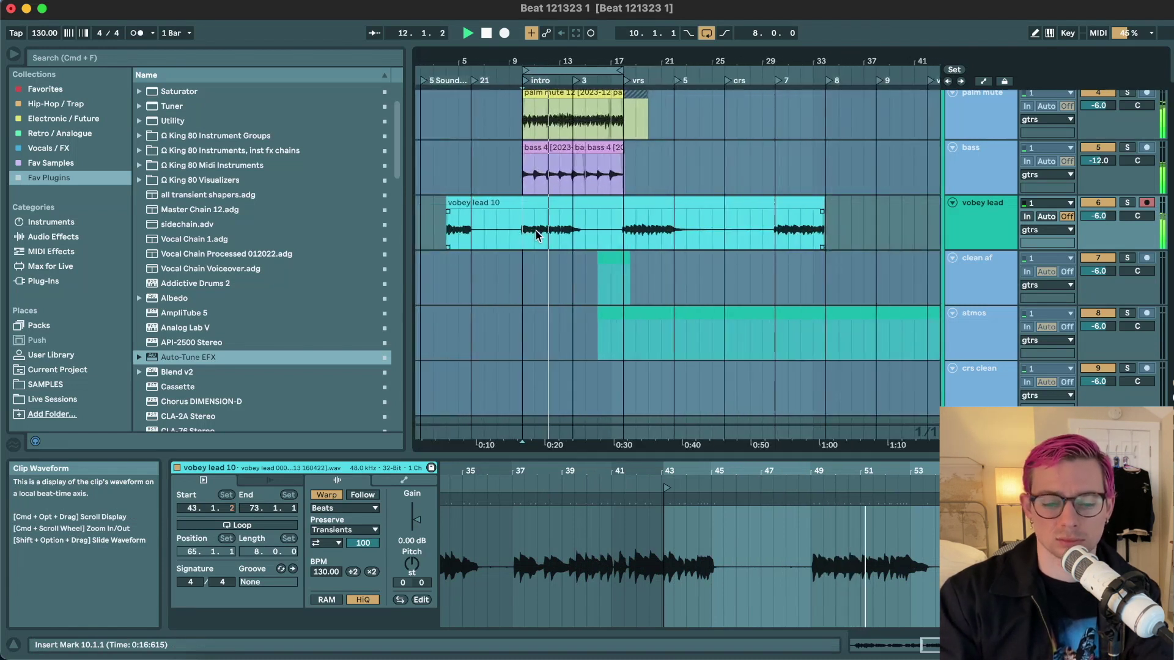
pyautogui.scroll(3, 536, 233)
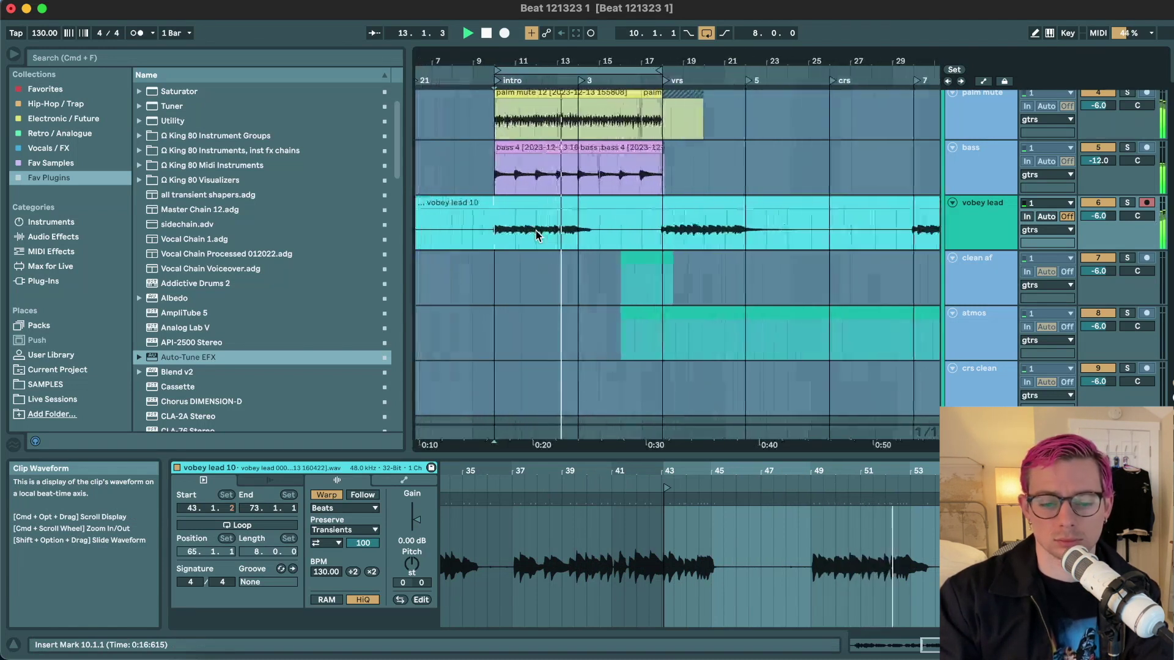
pyautogui.scroll(-5, 536, 230)
pyautogui.press('space')
pyautogui.press('super+z')
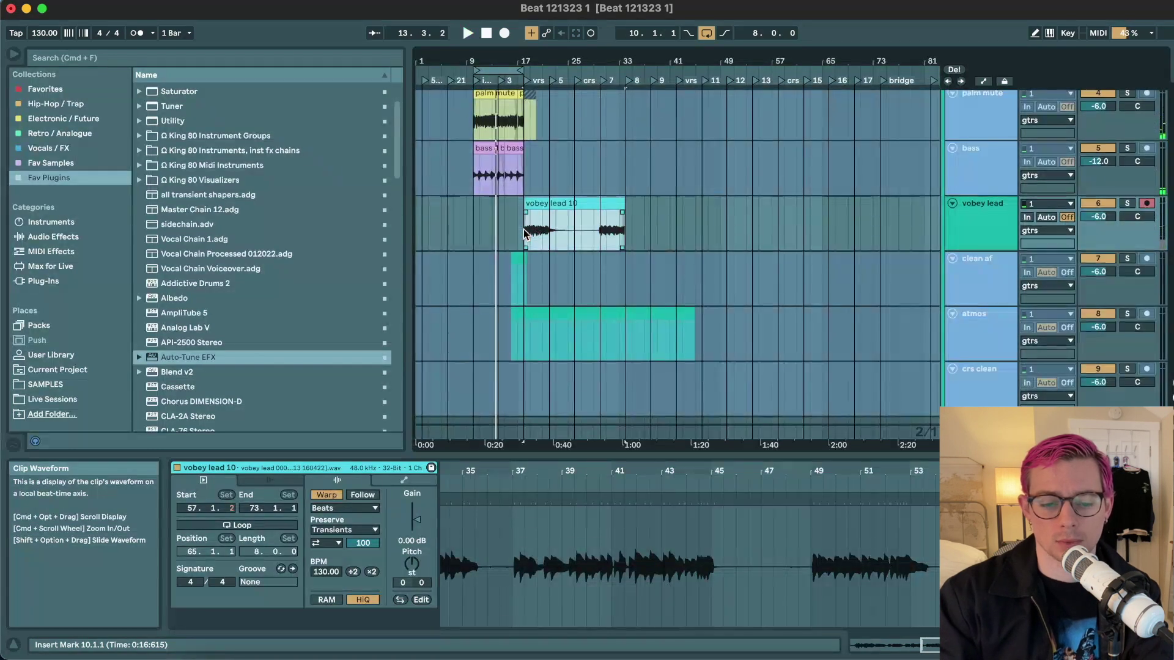
pyautogui.press('super+shift+z')
# - Play the vobey lead soloed from bar 22 to hear the last take in the clip
pyautogui.scroll(5, 495, 227)
pyautogui.hscroll(-3, 496, 227)
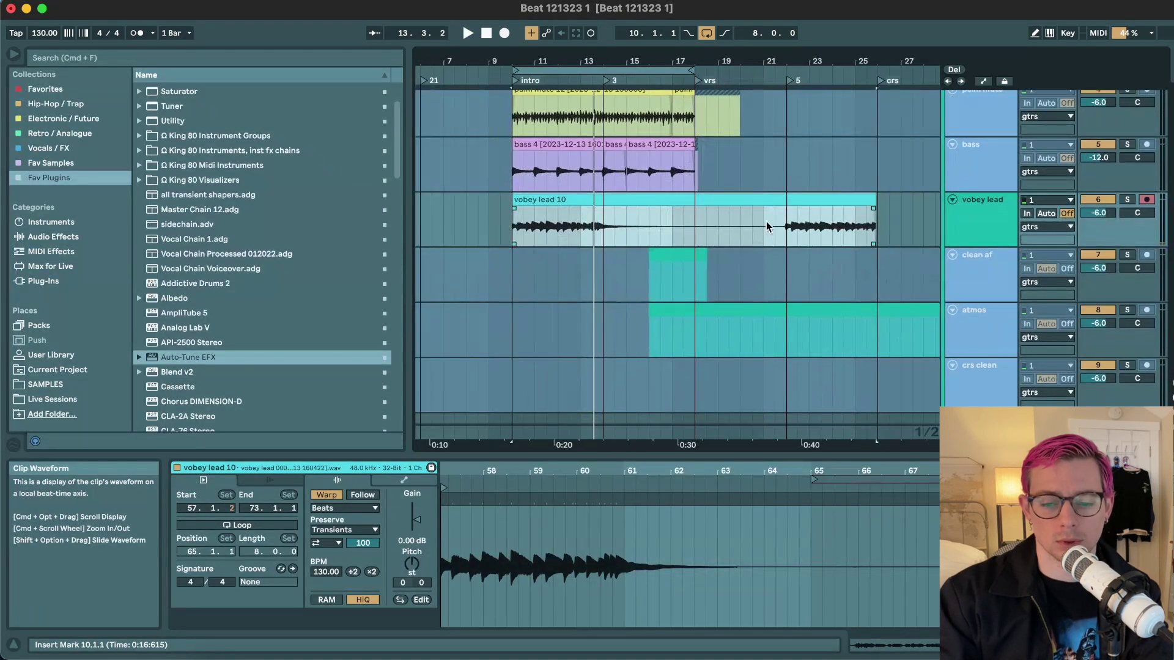
pyautogui.click(786, 229)
pyautogui.press('space')
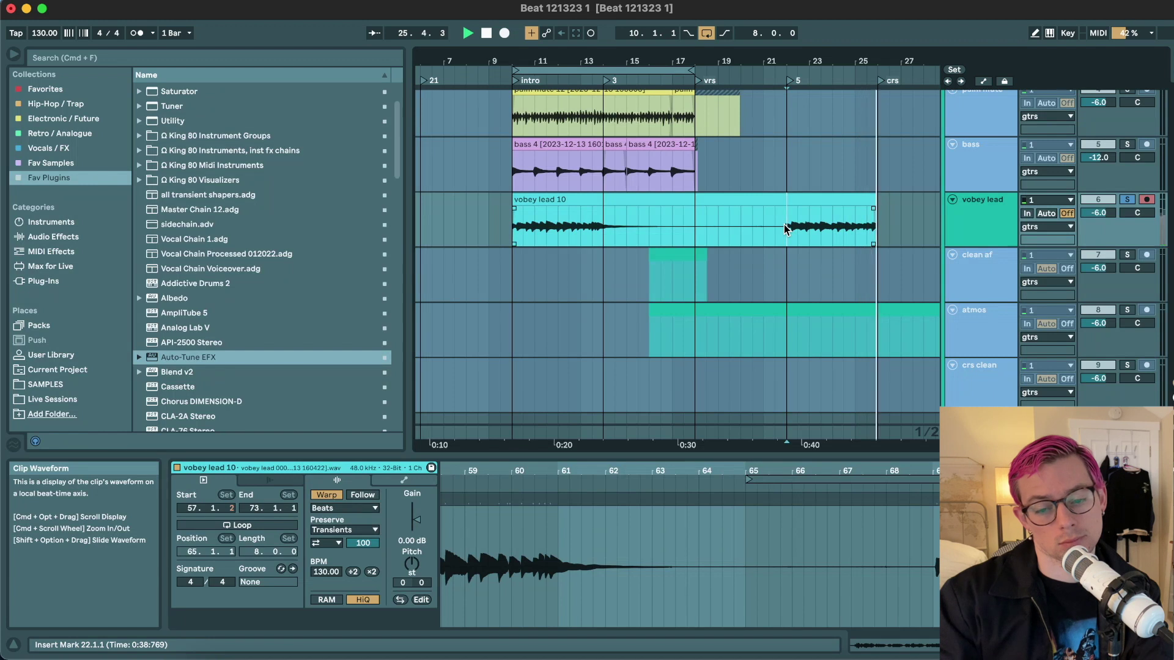
# - Stop playback, extend the vobey lead clip to span 9.1.1 to 26.3.1, and consolidate it
pyautogui.press('space')
pyautogui.scroll(5, 908, 225)
pyautogui.moveTo(810, 196); pyautogui.dragTo(847, 201)
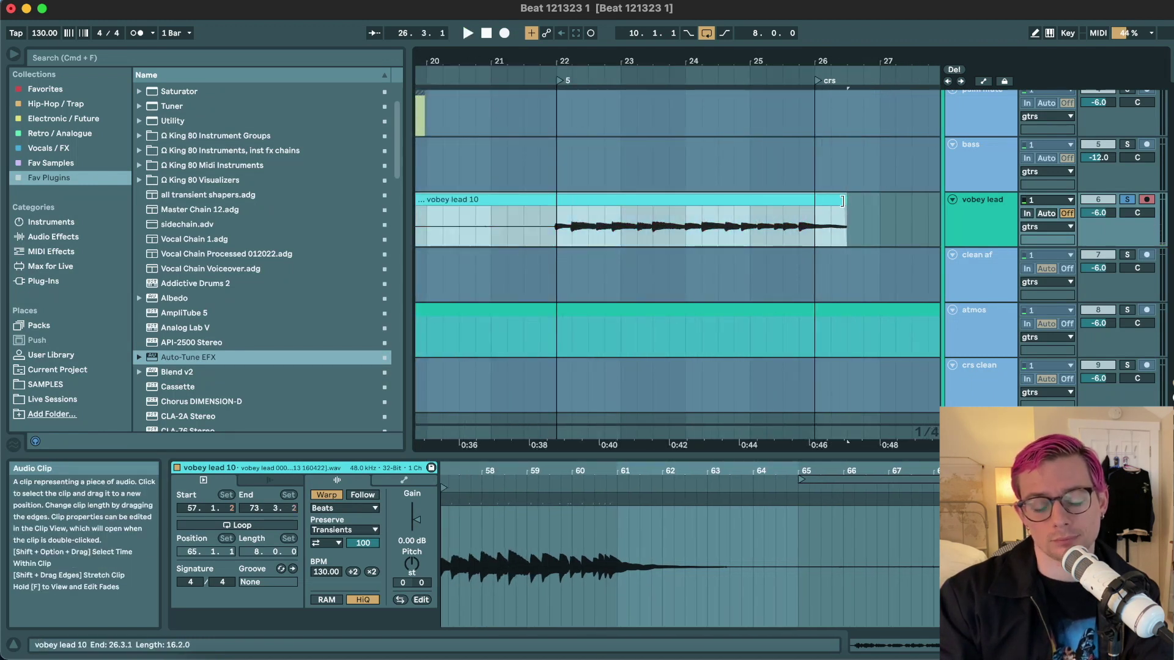
pyautogui.scroll(-5, 846, 205)
pyautogui.hscroll(-3, 587, 220)
pyautogui.moveTo(551, 202); pyautogui.dragTo(530, 202)
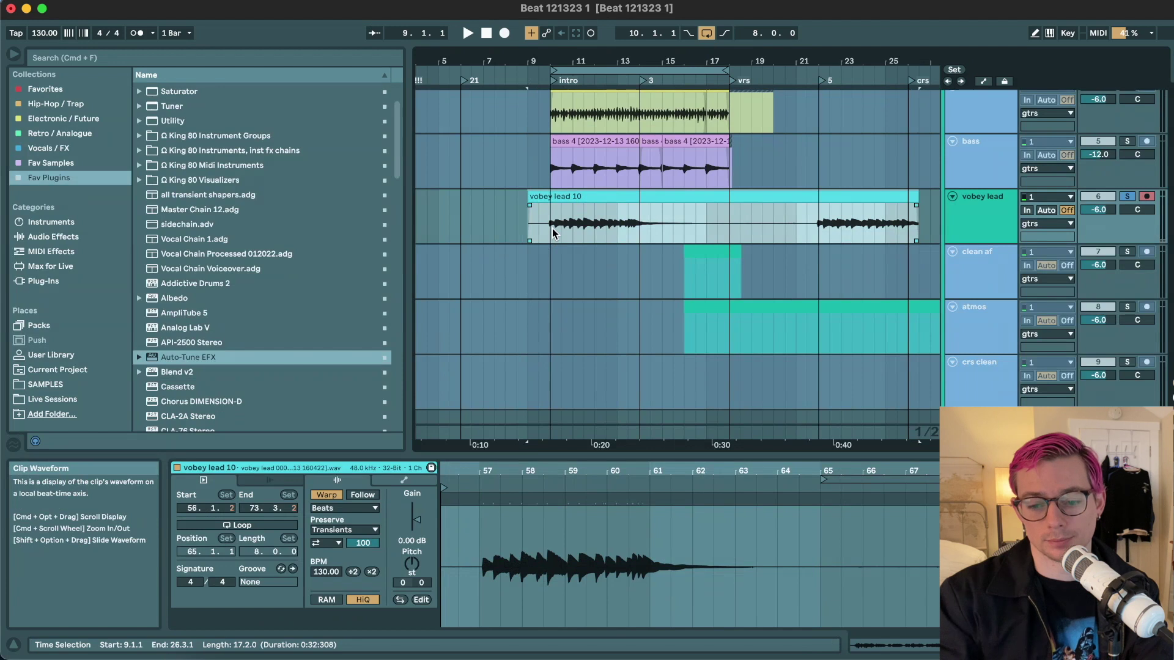
pyautogui.press('super+j')
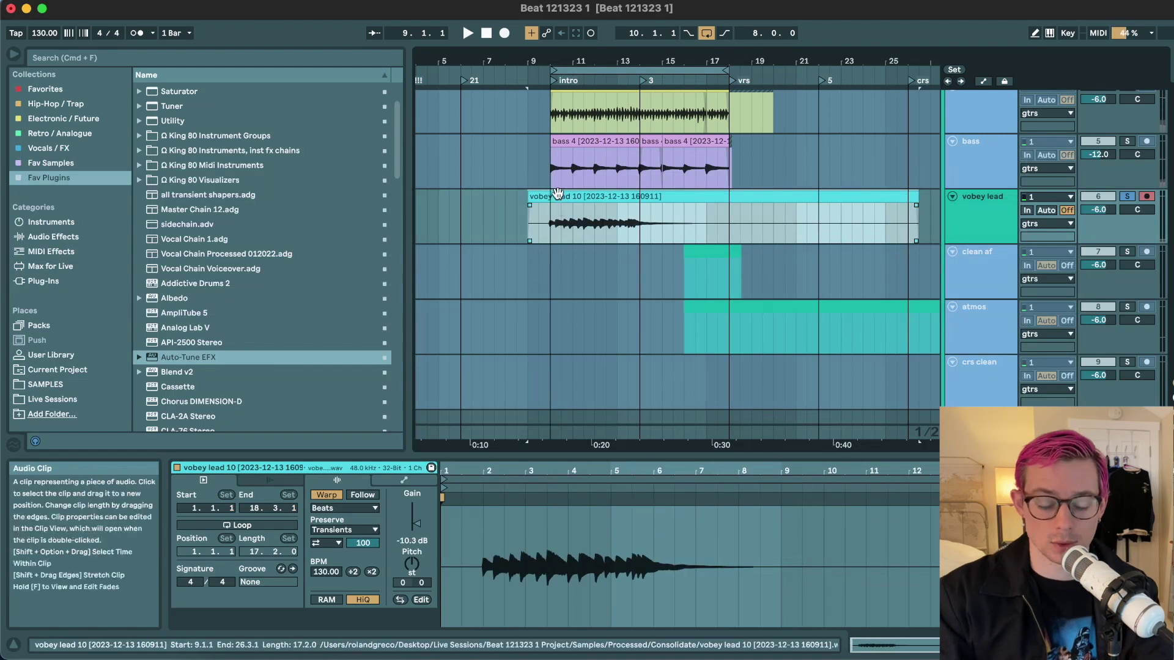
# - Quantize all the audio in the consolidated vobey lead clip to 1/8 at 100%
pyautogui.click(487, 523)
pyautogui.scroll(5, 487, 523)
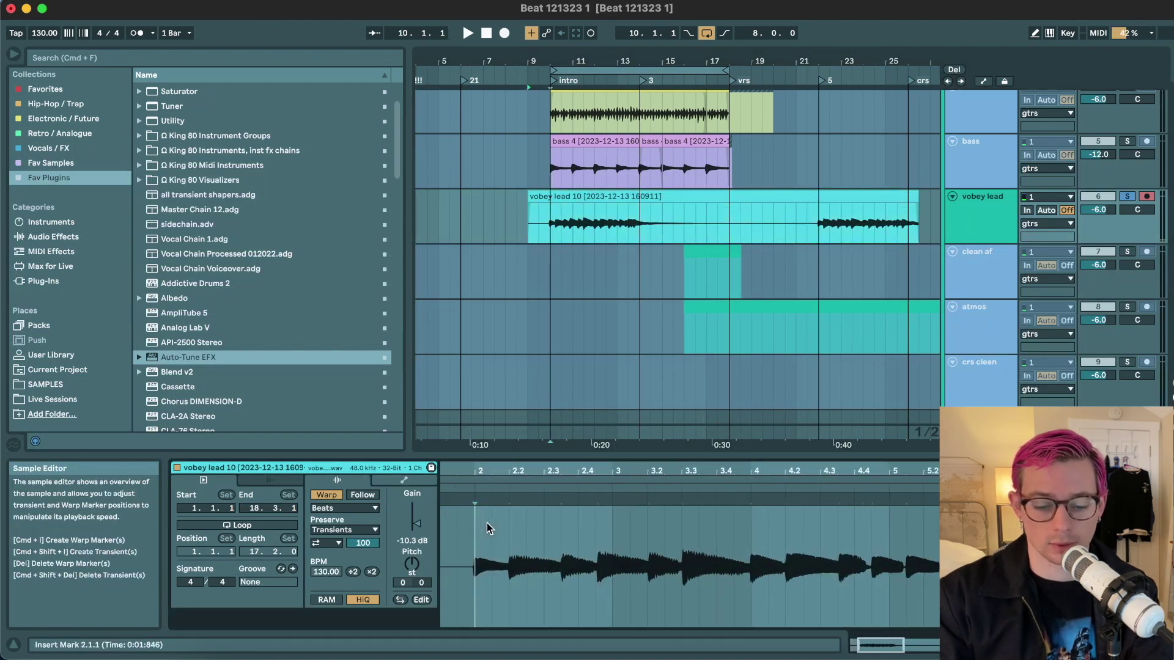
pyautogui.press('super+a')
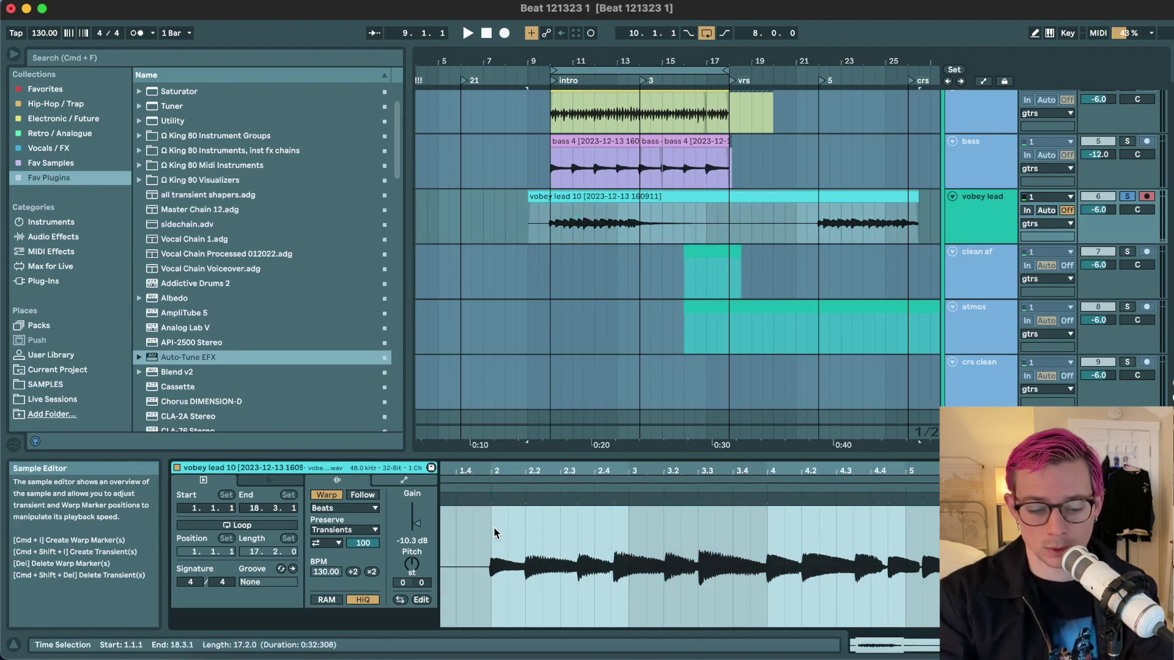
pyautogui.press('super+shift+u')
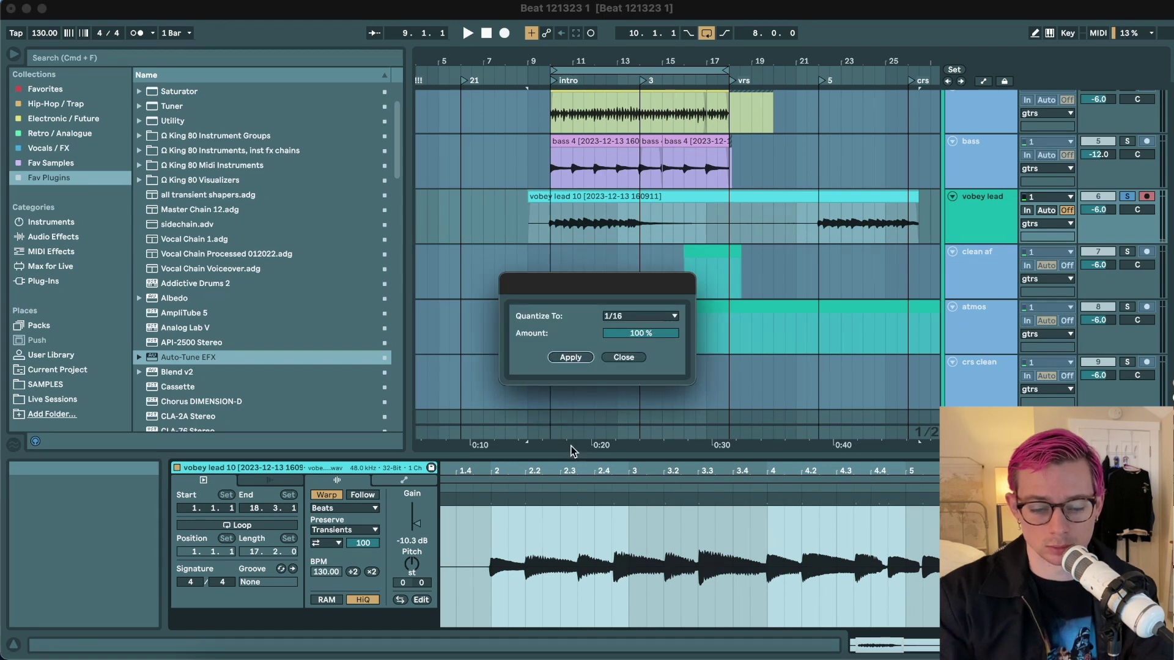
pyautogui.click(619, 316)
pyautogui.click(619, 353)
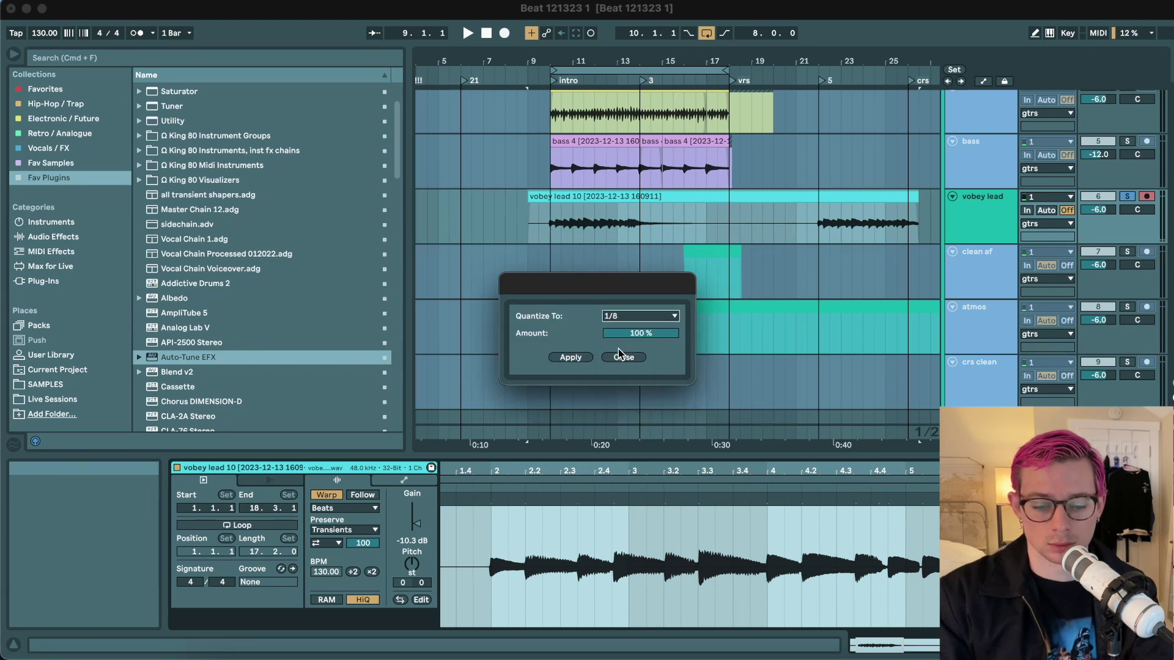
pyautogui.click(570, 357)
# - Split the vobey lead at bar 22, move that take to bar 14, and trim the lead to bars 10 through 17
pyautogui.moveTo(550, 233); pyautogui.dragTo(503, 230)
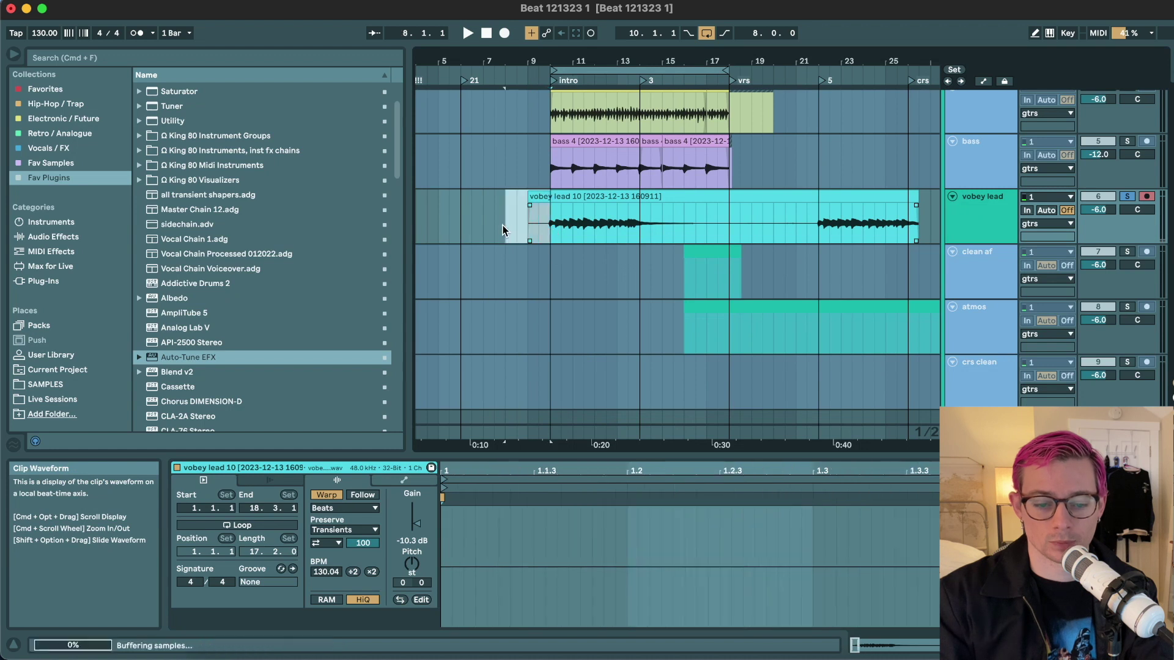
pyautogui.press('Delete')
pyautogui.click(819, 232)
pyautogui.press('super+e')
pyautogui.moveTo(843, 194); pyautogui.dragTo(664, 206)
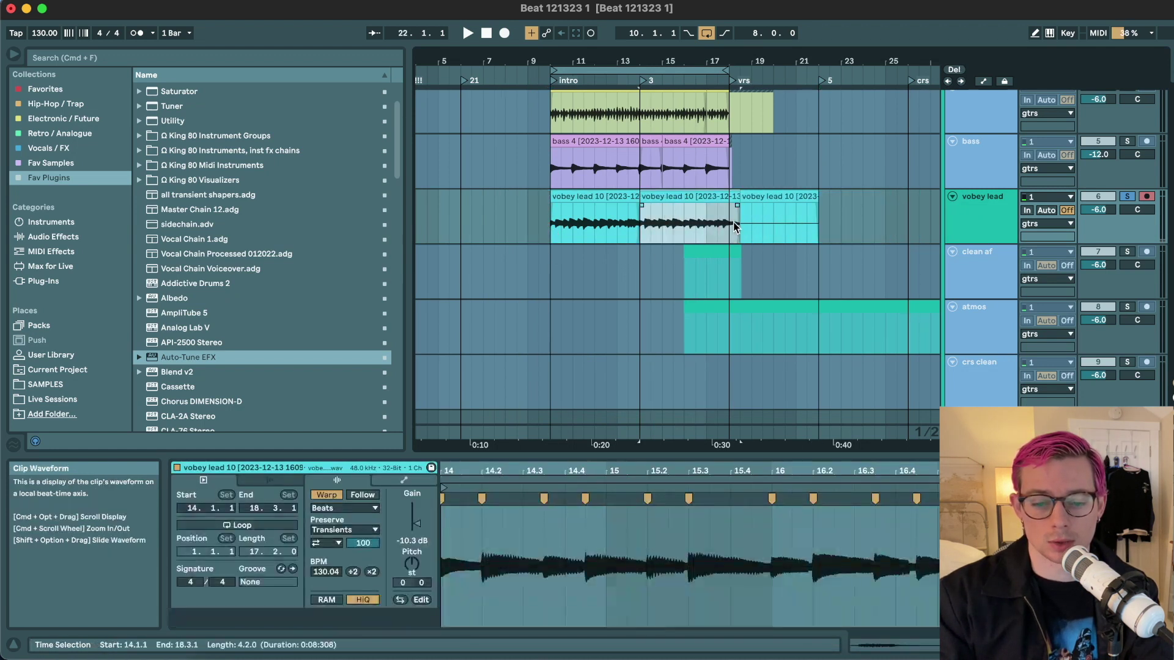
pyautogui.moveTo(733, 225); pyautogui.dragTo(812, 230)
pyautogui.press('Delete')
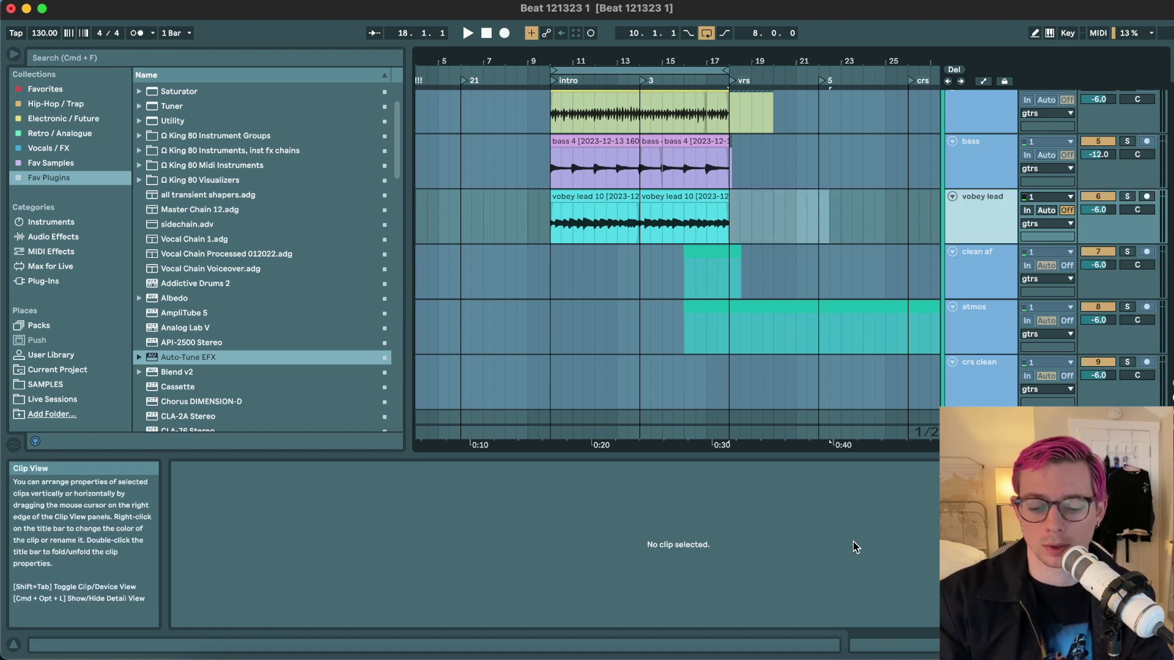
pyautogui.click(760, 653)
pyautogui.press('super+Tab')
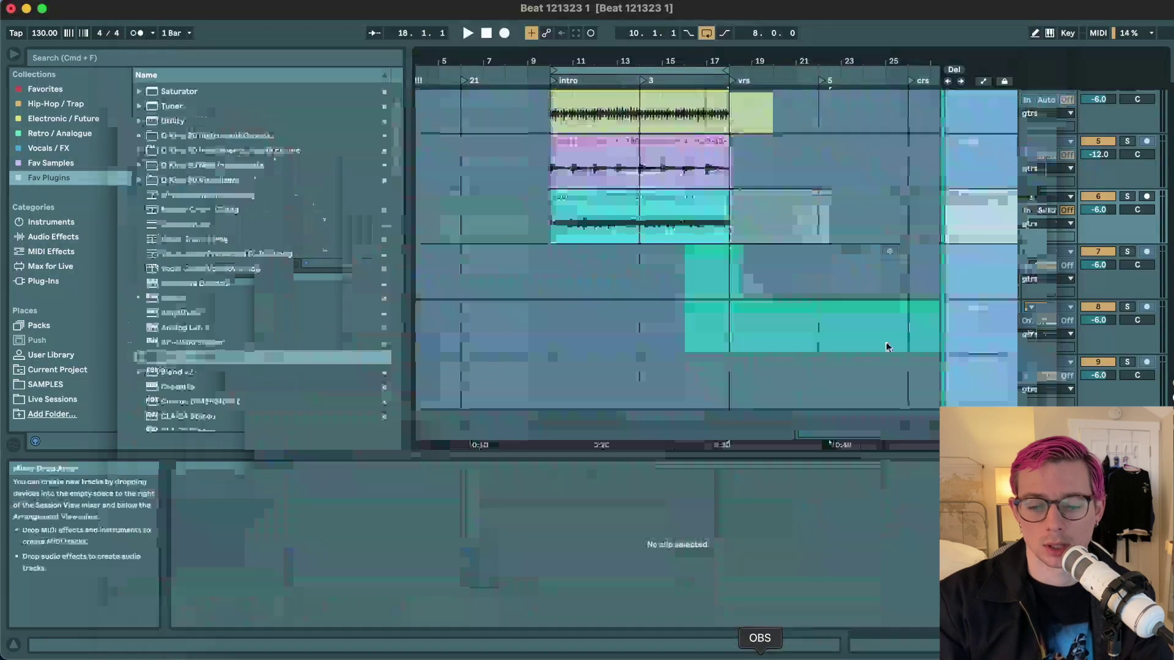
# - Play the intro from bar 10 to compare the two back-to-back vobey lead takes with the palm mute and bass
pyautogui.click(622, 194)
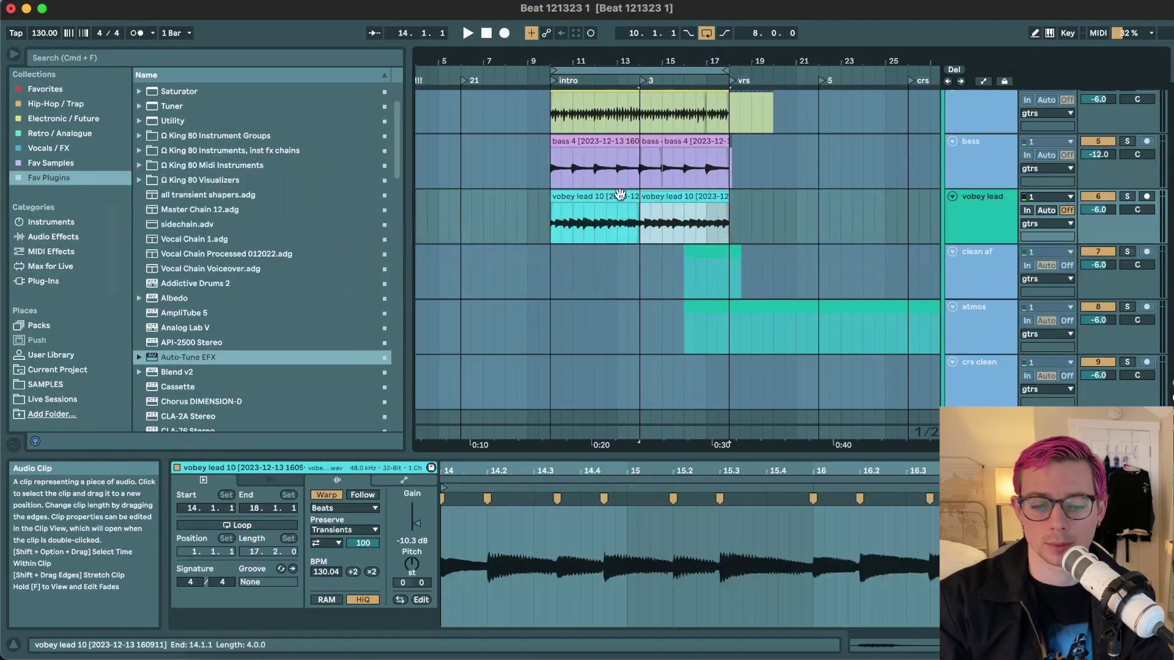
pyautogui.scroll(3, 600, 195)
pyautogui.hscroll(-2, 599, 194)
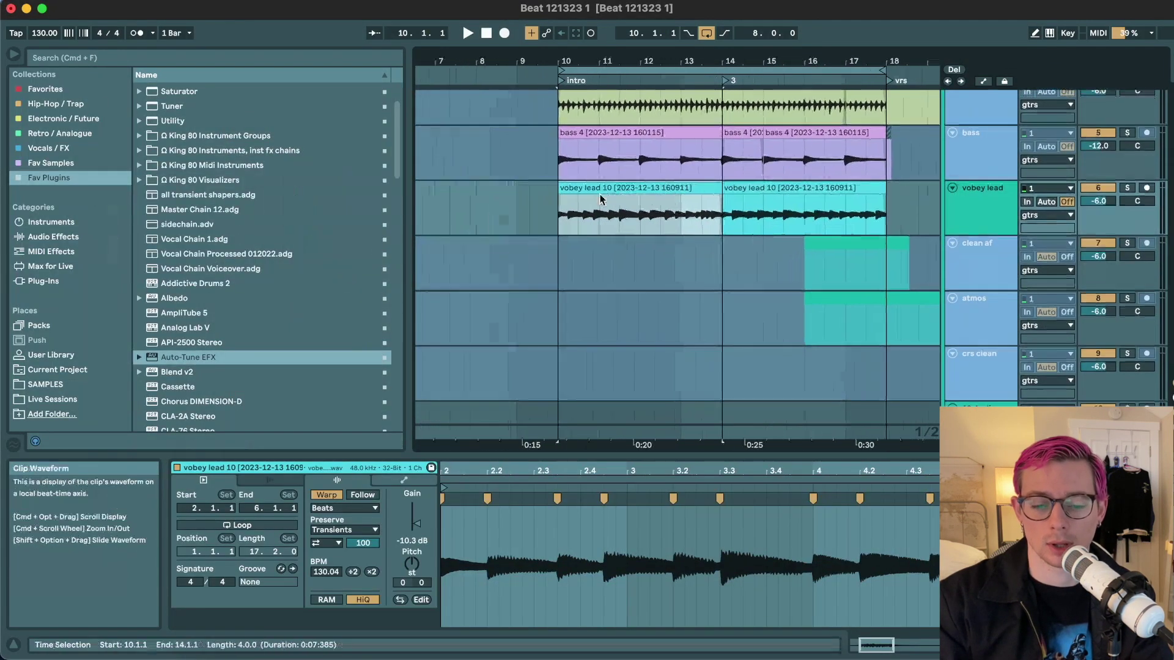
pyautogui.moveTo(721, 211); pyautogui.dragTo(774, 224)
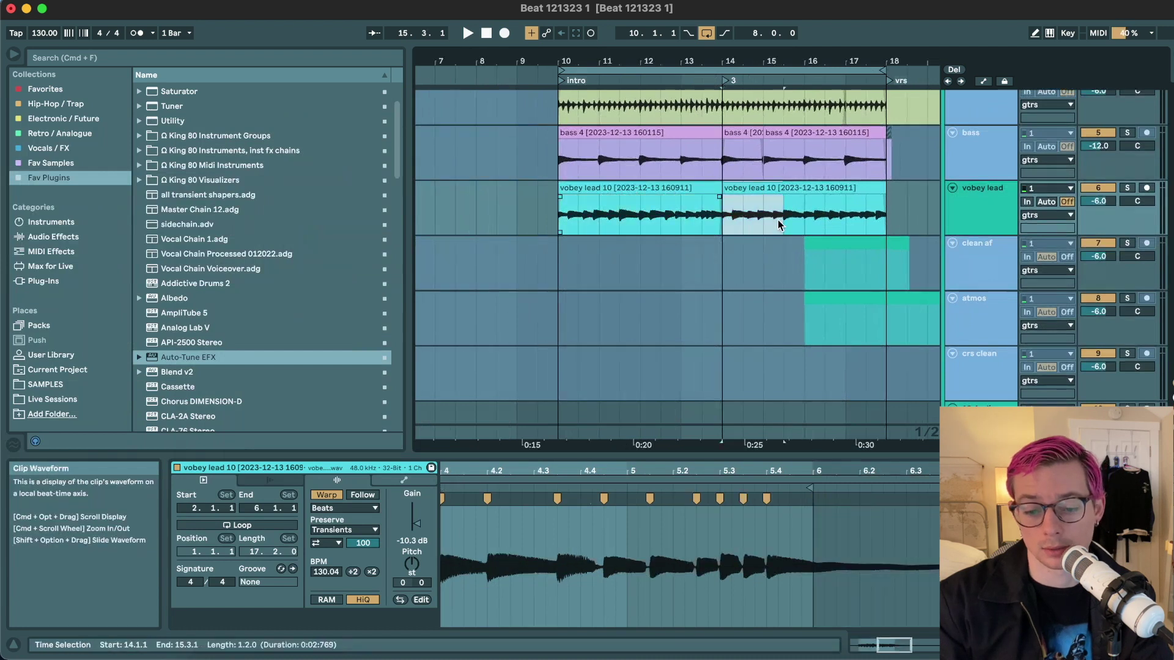
pyautogui.click(647, 189)
pyautogui.press('space')
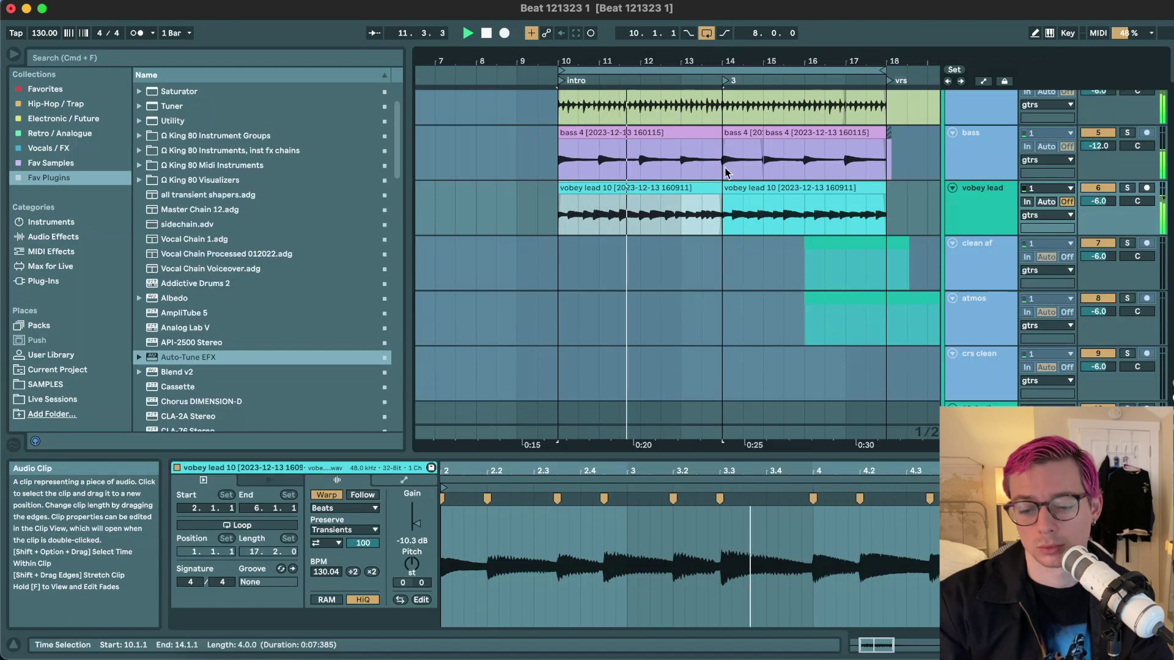
pyautogui.click(981, 189)
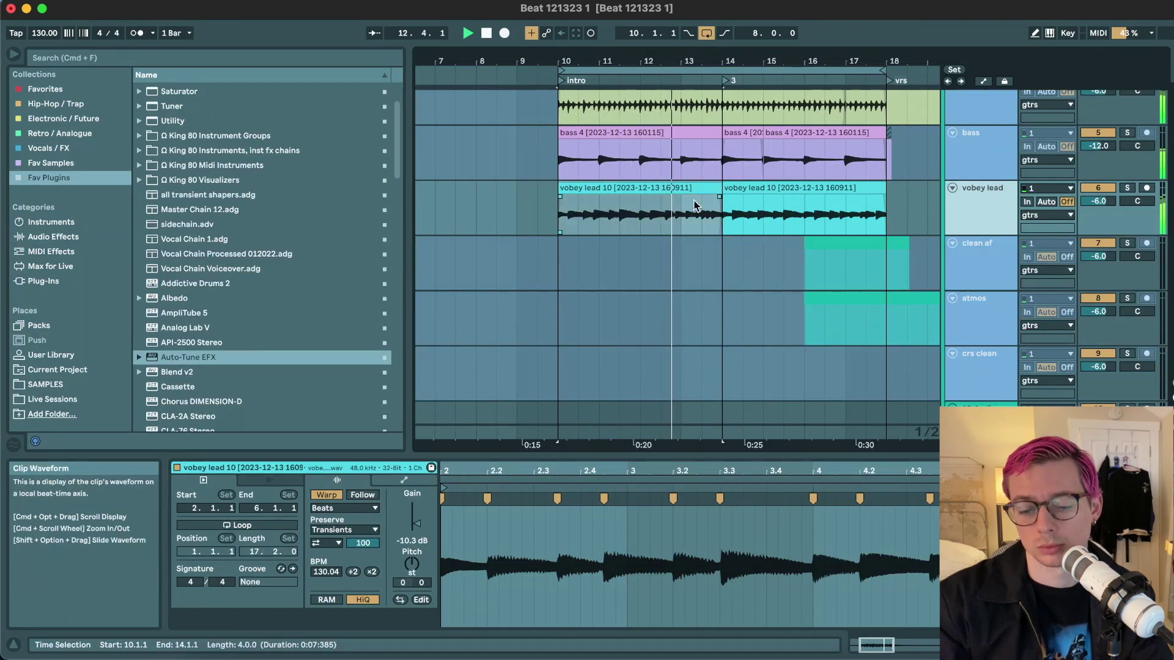
pyautogui.scroll(3, 730, 211)
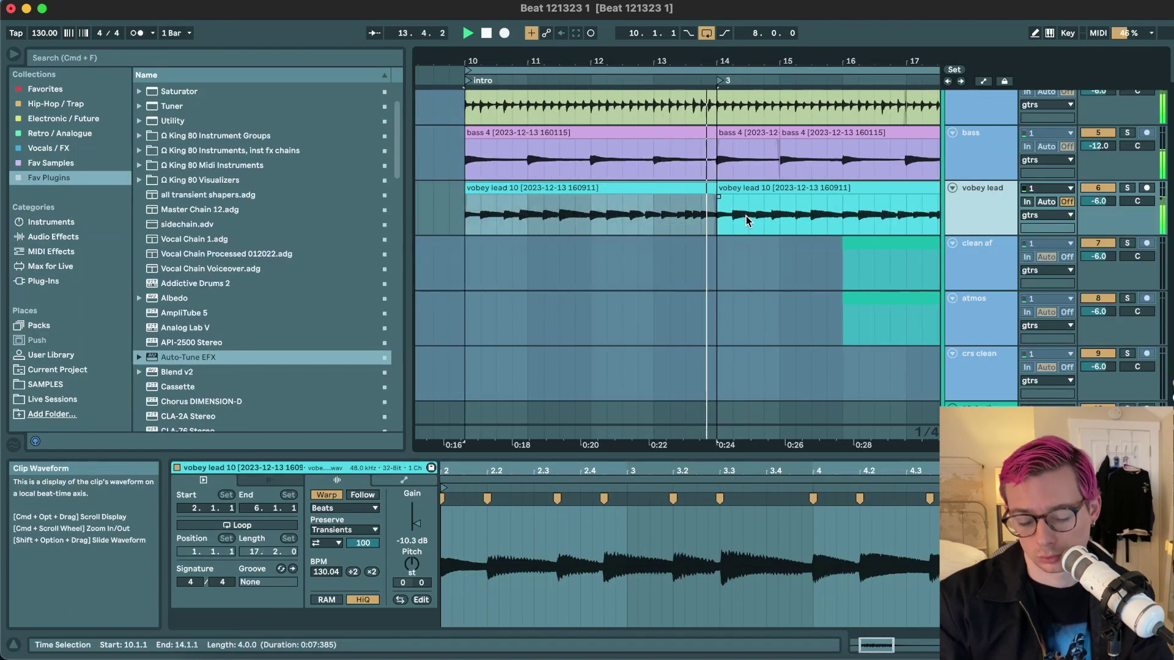
pyautogui.scroll(-3, 764, 227)
pyautogui.scroll(3, 764, 226)
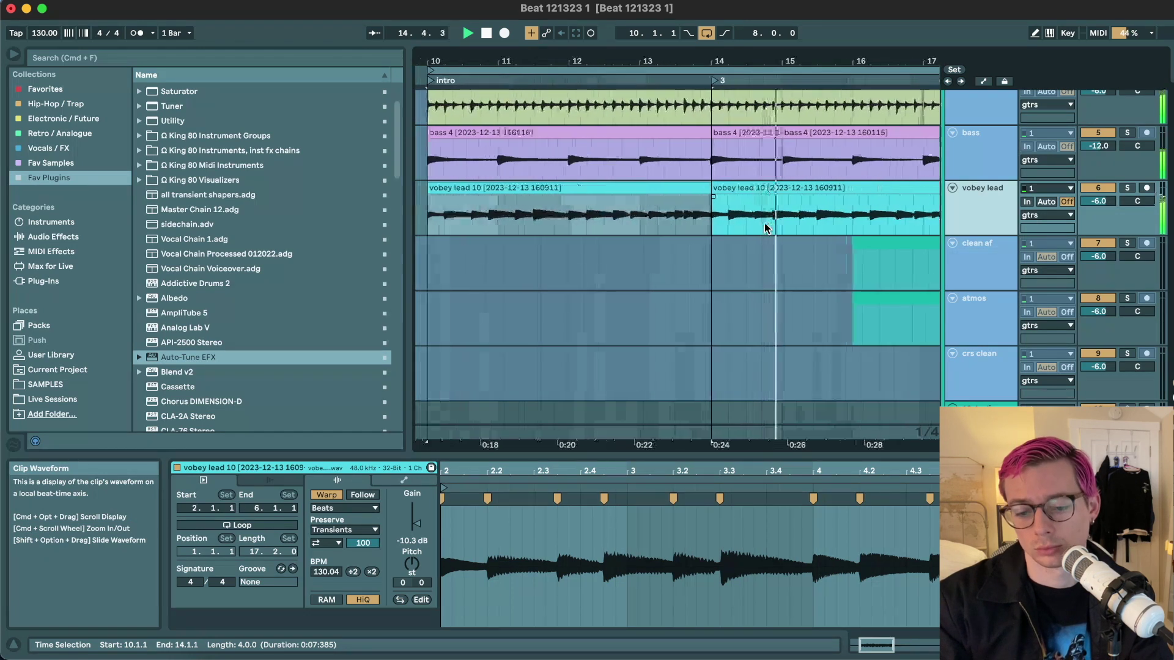
pyautogui.press('space')
# - Patch the vobey lead by copying 15.3.1–16.1.1 over 11.3.1–12.1.1 and 11.2.1–11.3.1 over 15.2.1–15.3.1
pyautogui.moveTo(817, 225); pyautogui.dragTo(553, 208)
pyautogui.click(489, 226)
pyautogui.press('space')
pyautogui.press('space')
pyautogui.moveTo(516, 225); pyautogui.dragTo(814, 219)
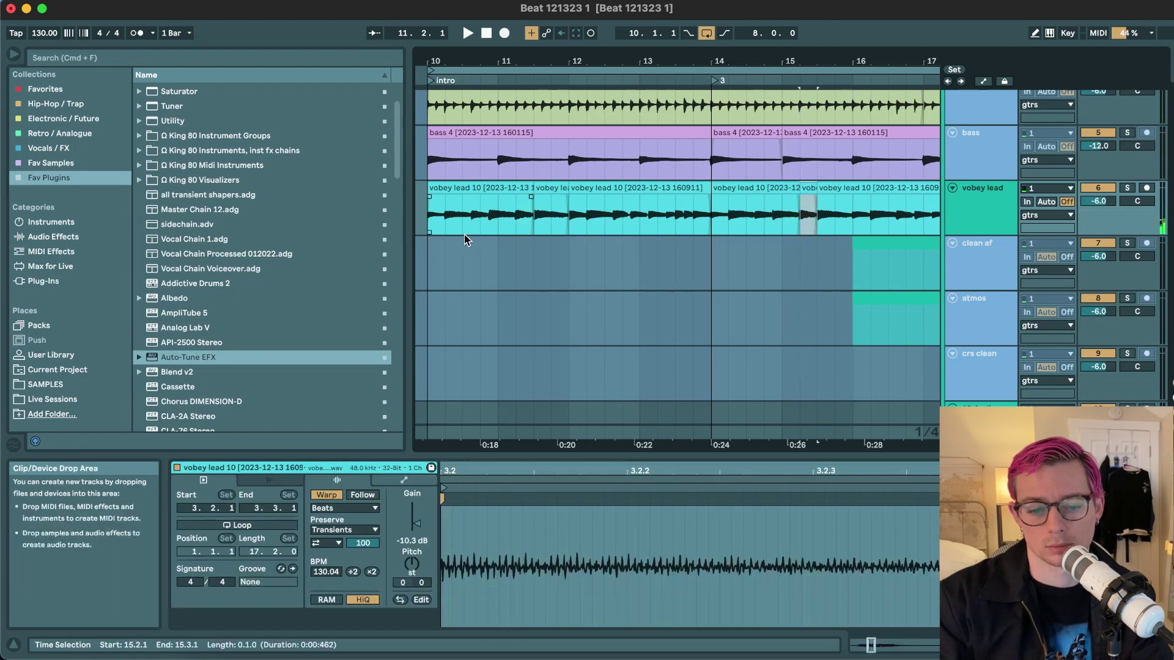
# - Play the patched vobey lead from bar 10 with the other intro tracks and save the project
pyautogui.click(430, 226)
pyautogui.press('space')
pyautogui.press('super+s')
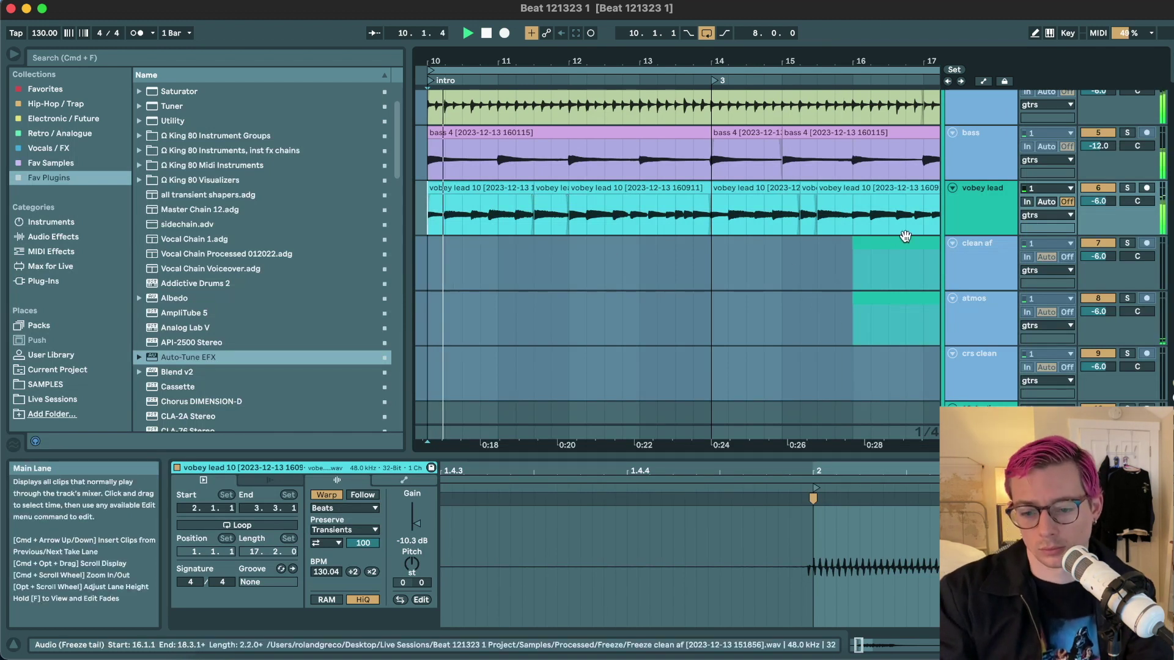
pyautogui.press('space')
# - Freeze the vobey lead track
pyautogui.click(986, 226)
pyautogui.rightClick(986, 227)
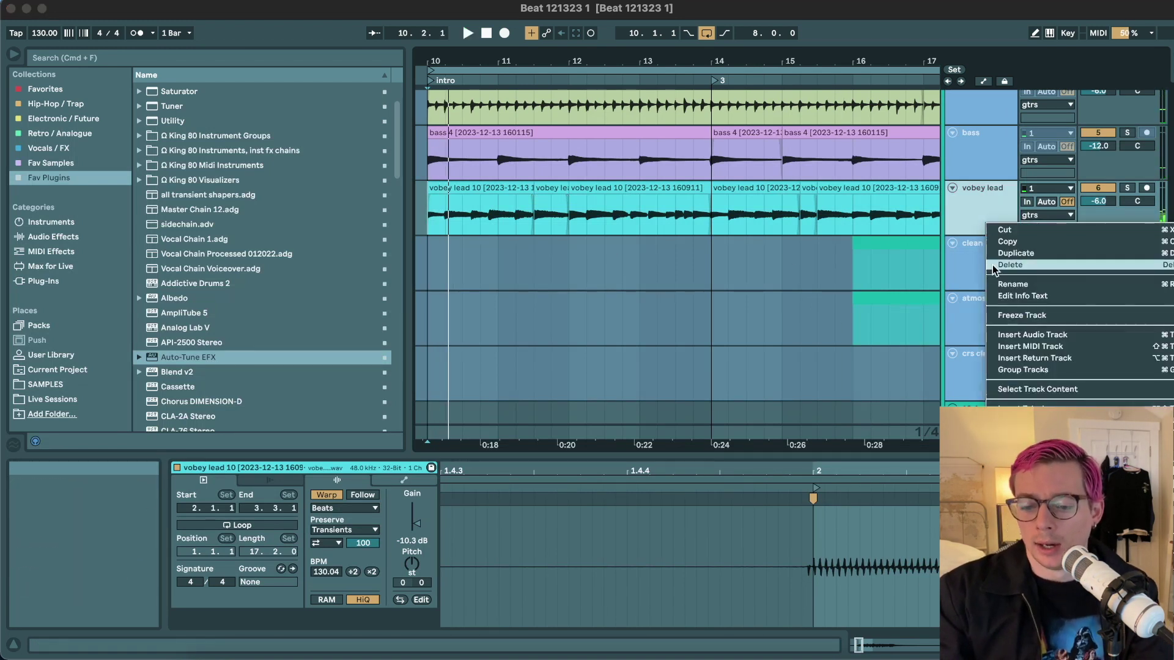
pyautogui.click(1005, 316)
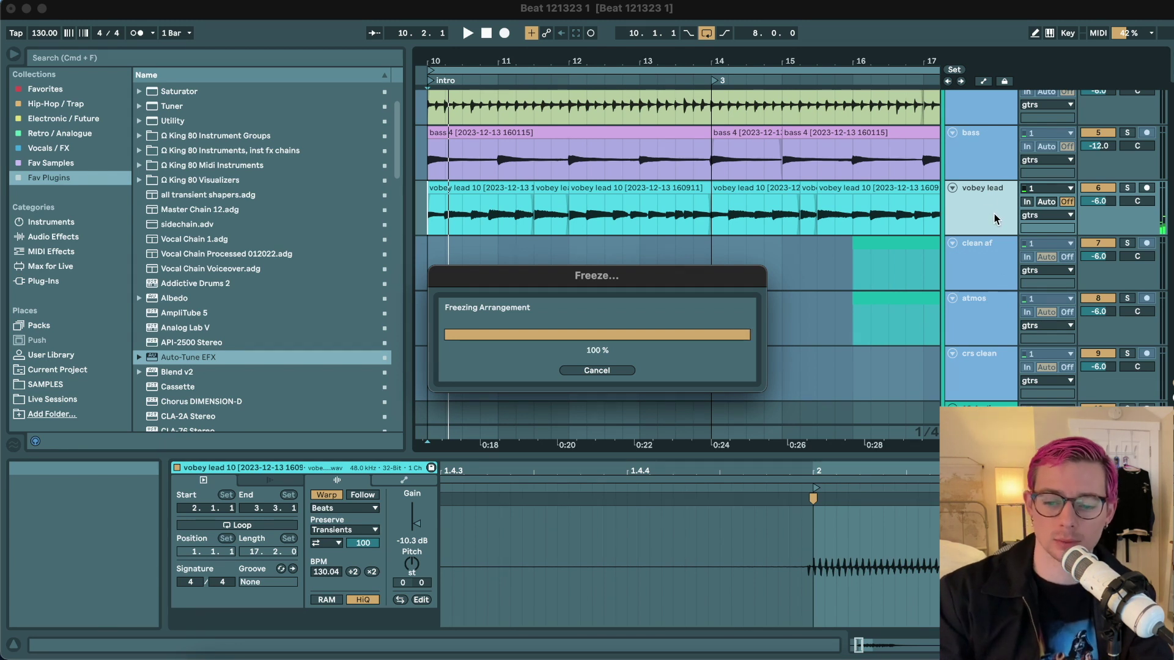
# - Move the crs clean track above the atmos track, directly below clean af
pyautogui.click(983, 264)
pyautogui.scroll(-2, 984, 264)
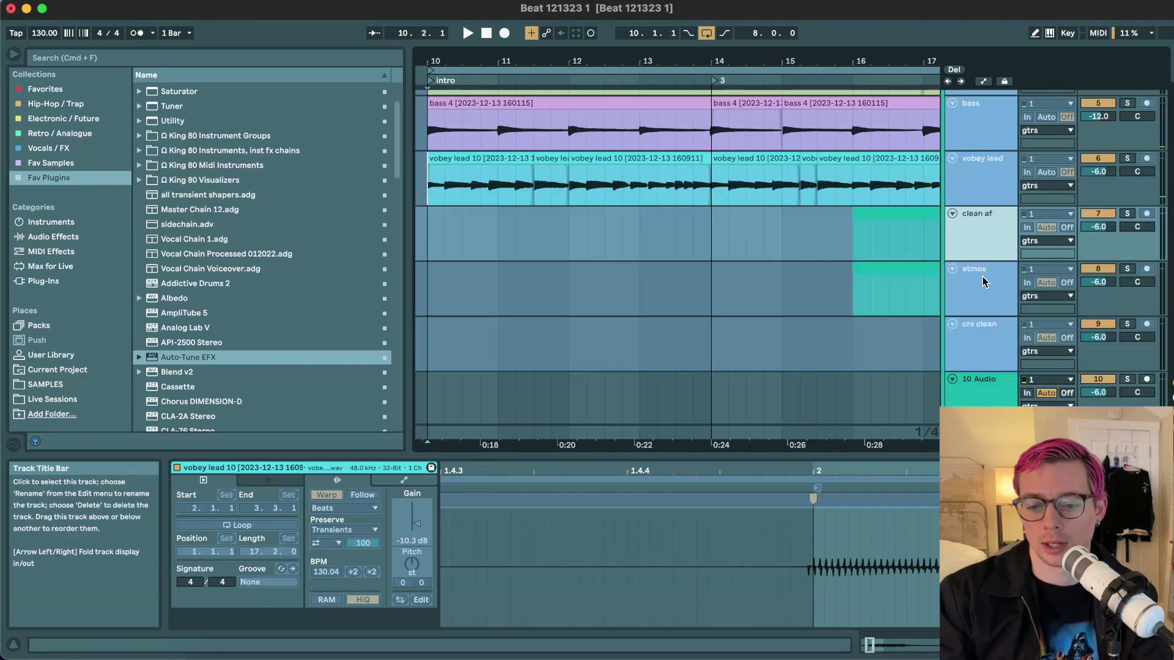
pyautogui.moveTo(976, 341); pyautogui.dragTo(981, 261)
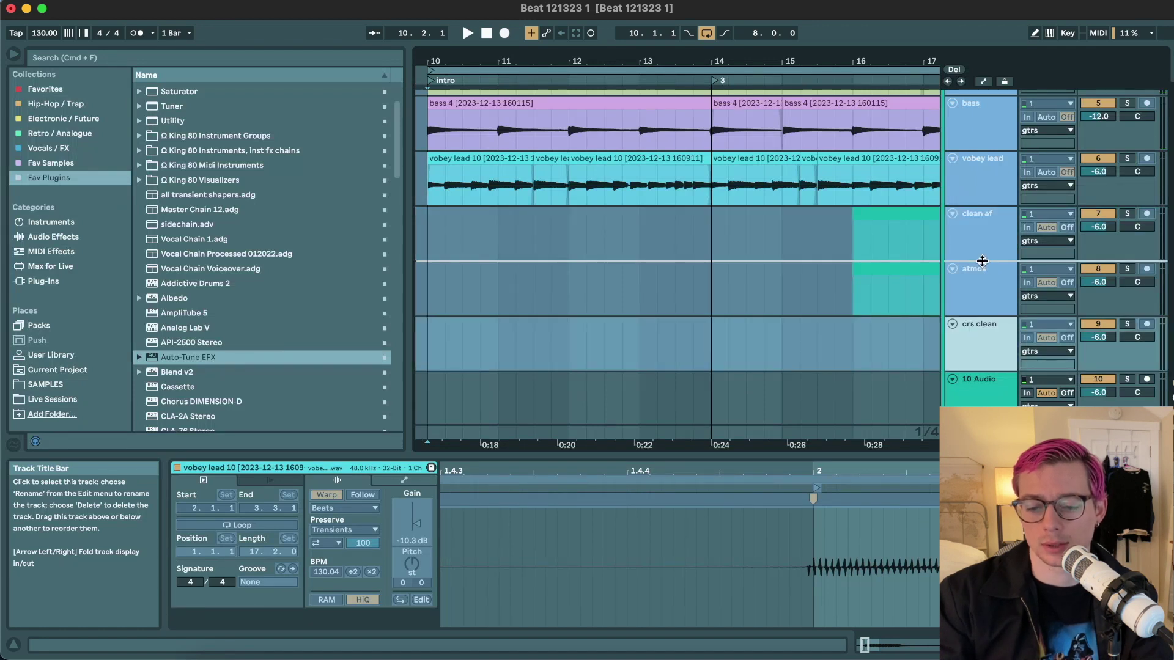
pyautogui.moveTo(982, 261); pyautogui.dragTo(984, 260)
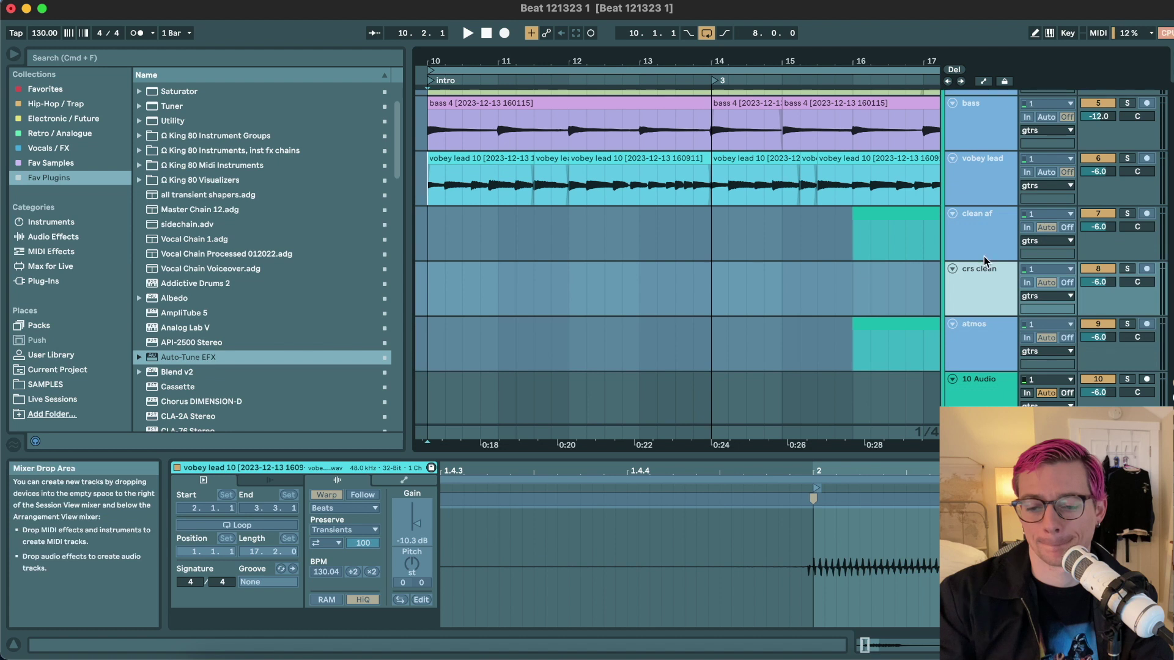
# - Unfreeze the clean af track
pyautogui.click(991, 248)
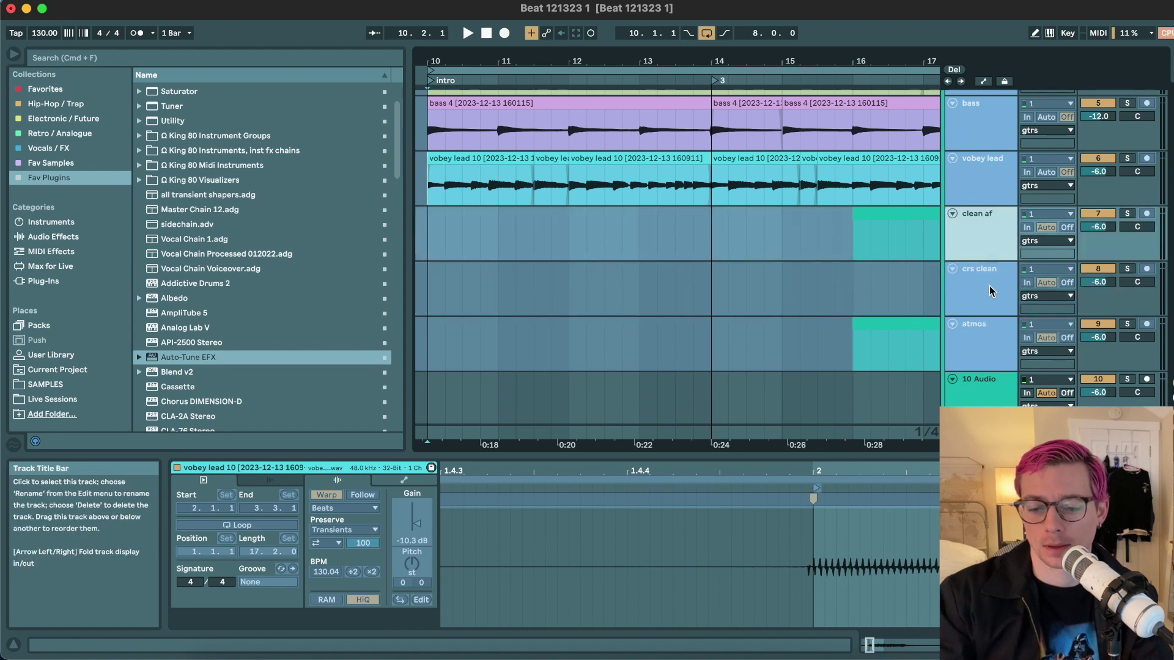
pyautogui.click(991, 366)
pyautogui.click(985, 242)
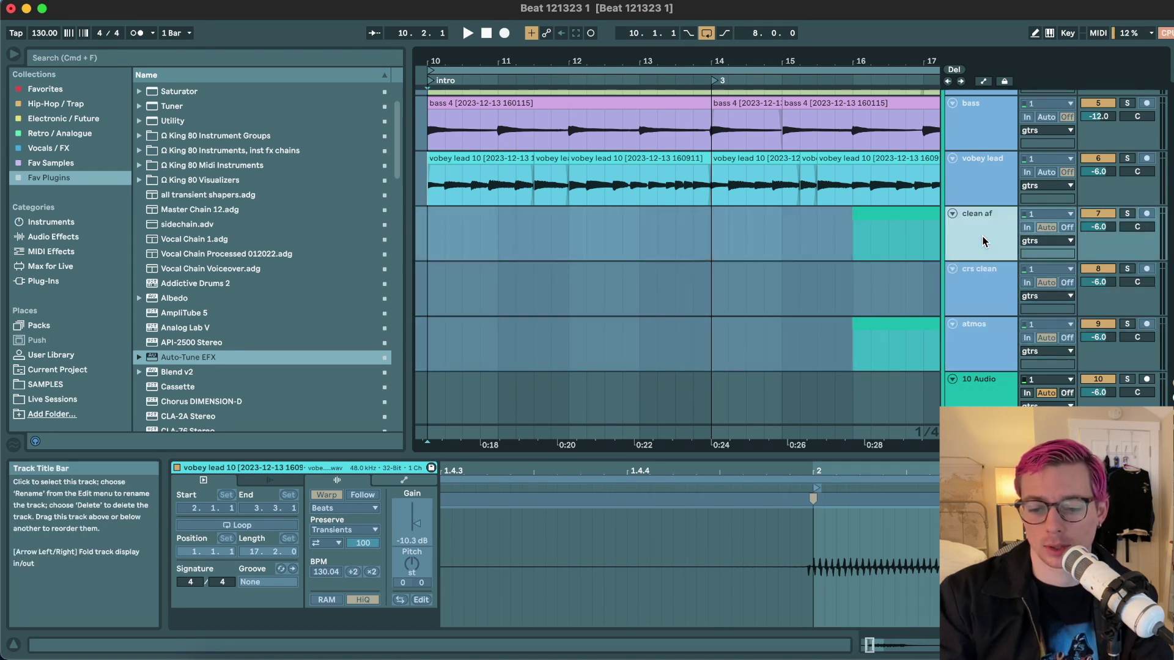
pyautogui.rightClick(984, 242)
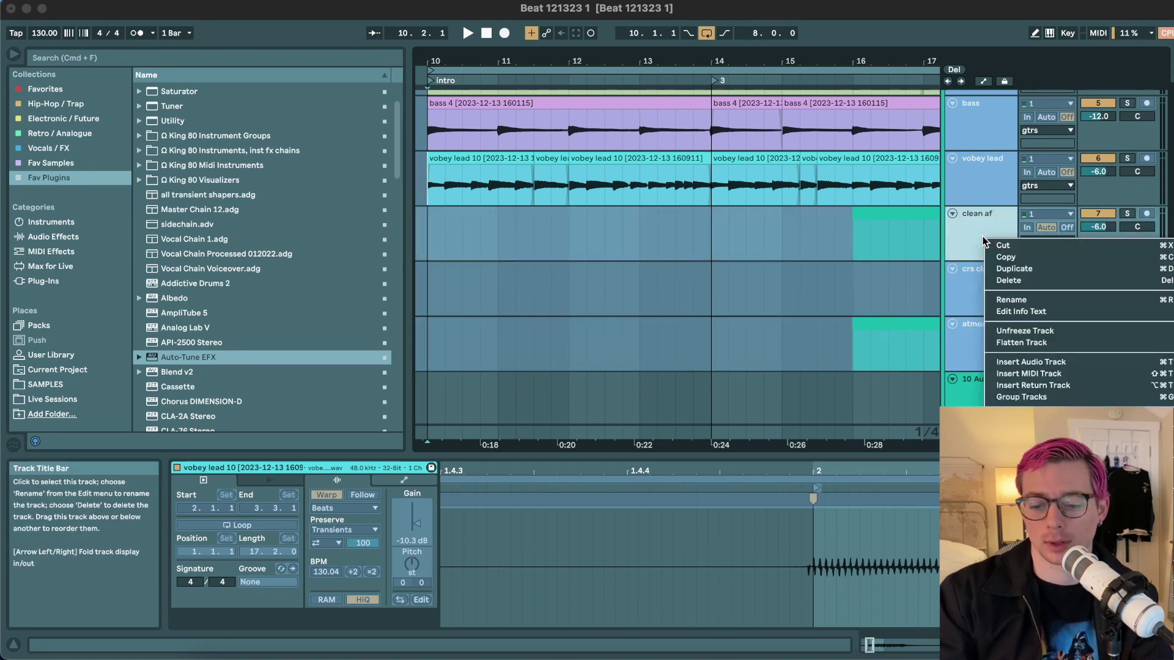
pyautogui.click(1018, 331)
# - Arm the clean af track for recording and open its AmpliTube 5 plugin
pyautogui.click(1011, 222)
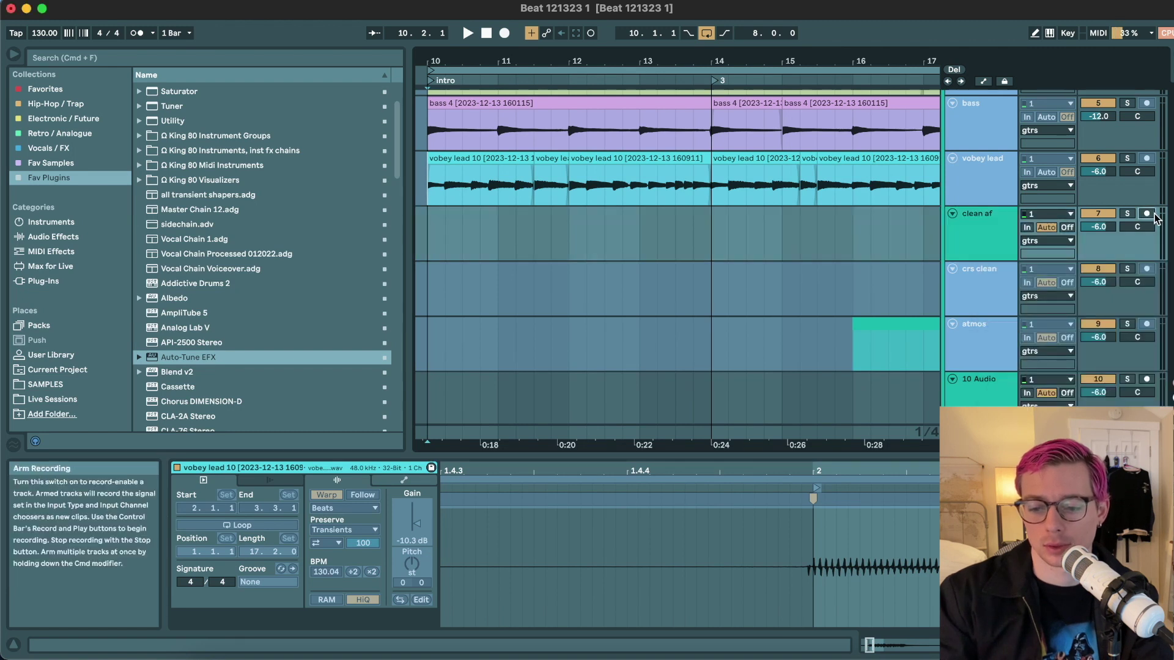
pyautogui.doubleClick(1010, 227)
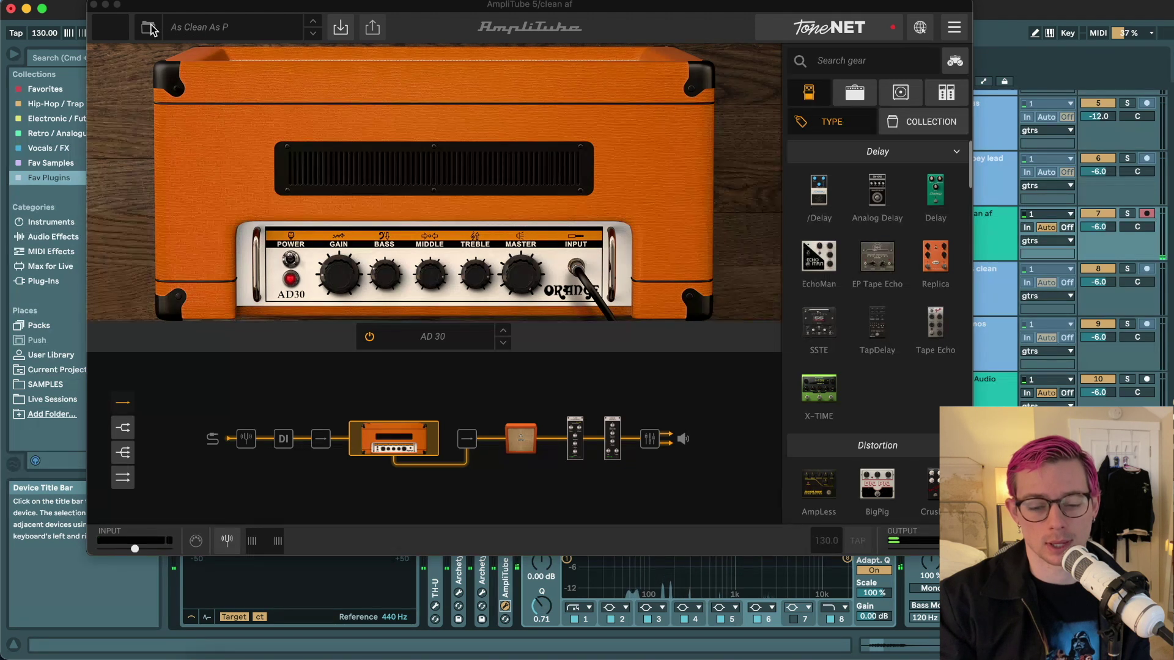
# - Browse AmpliTube 5's gear library, amp models and preset list for a clean tone, and close the plugin window
pyautogui.scroll(-10, 826, 334)
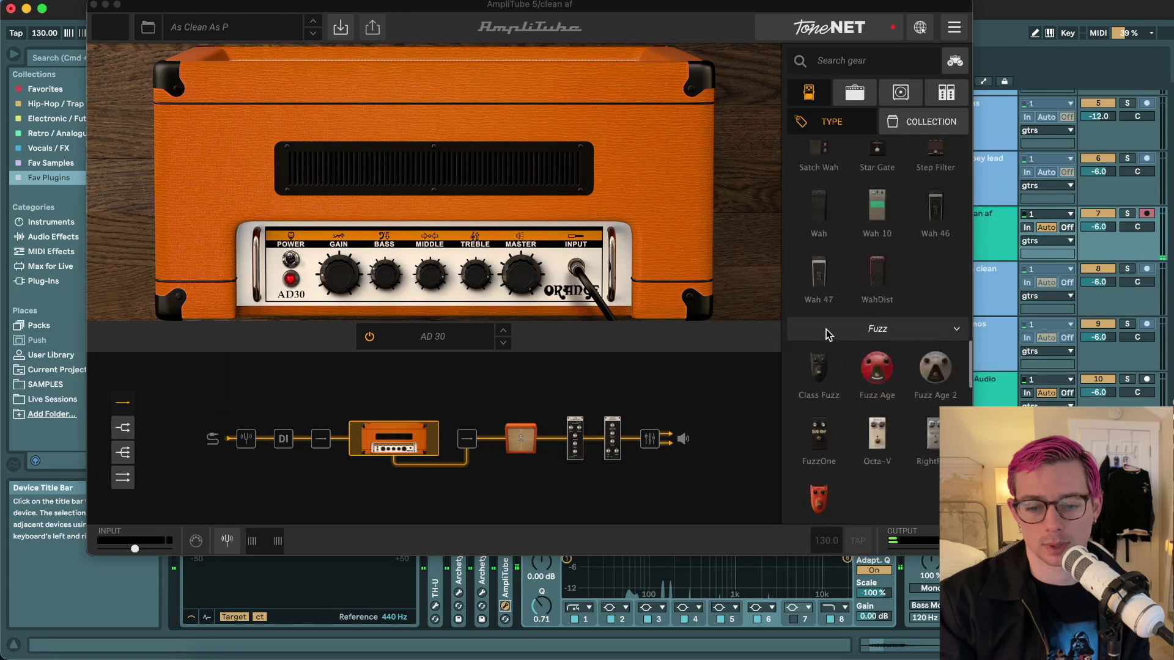
pyautogui.click(854, 94)
pyautogui.scroll(8, 841, 264)
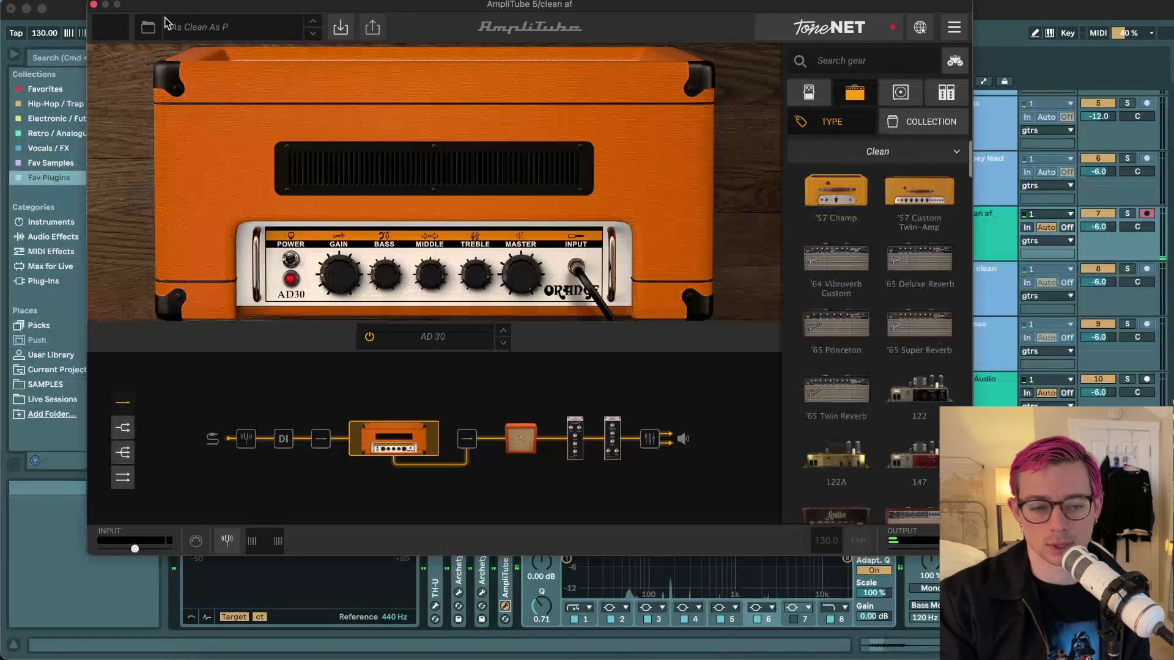
pyautogui.click(148, 26)
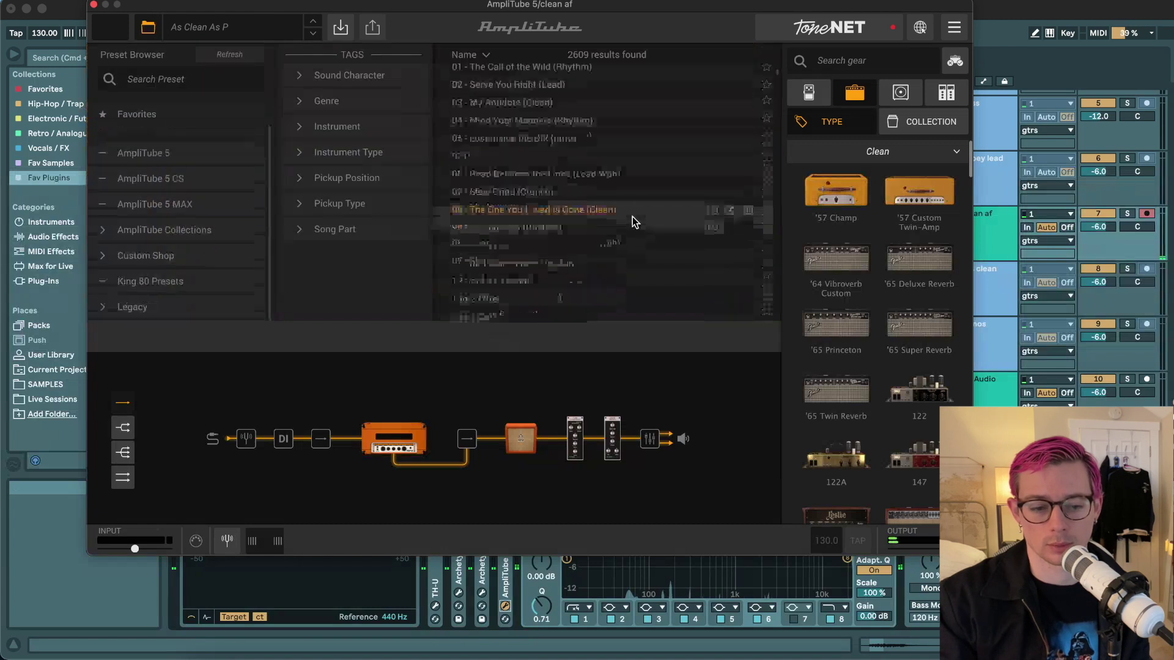
pyautogui.scroll(-20, 632, 217)
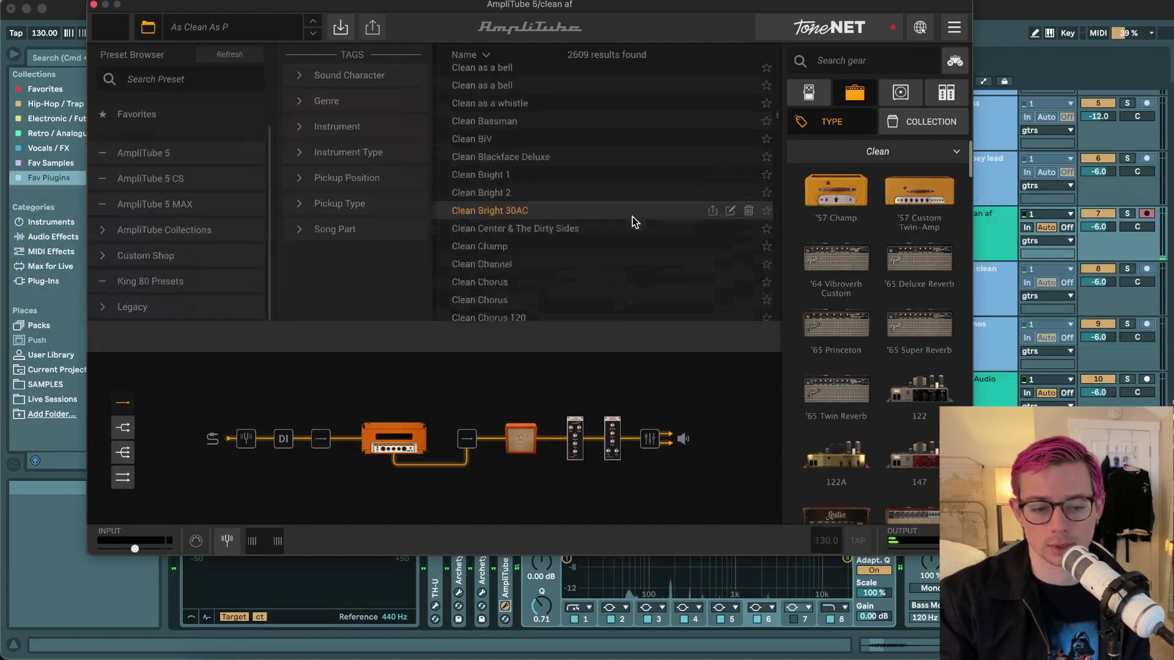
pyautogui.scroll(-15, 632, 217)
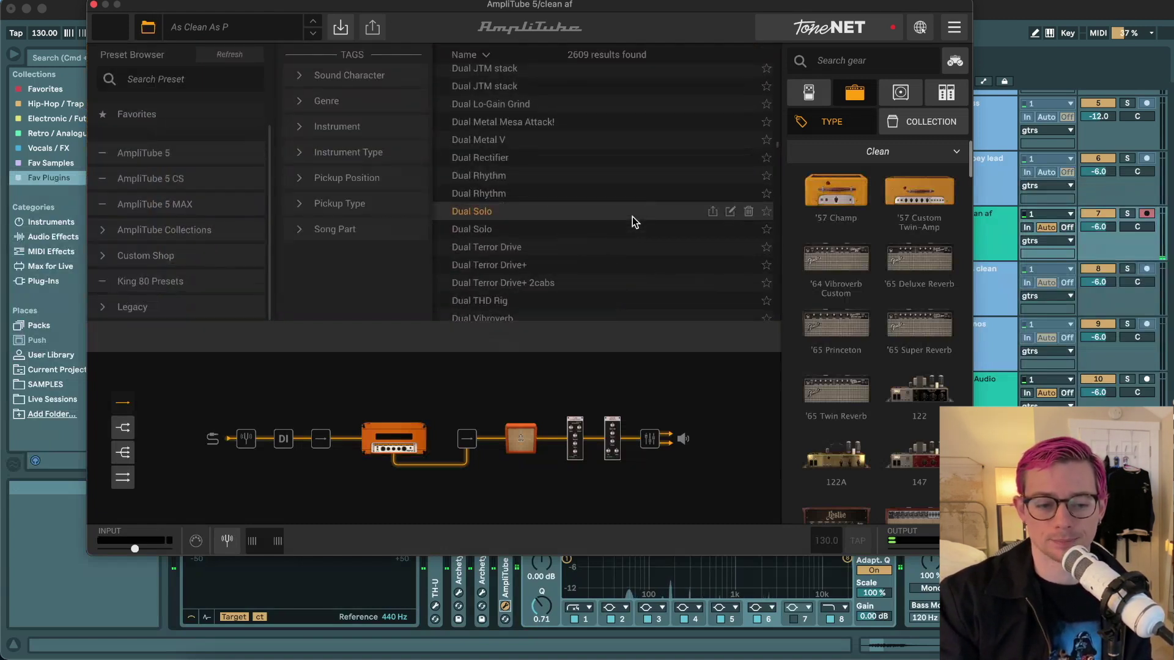
pyautogui.click(93, 5)
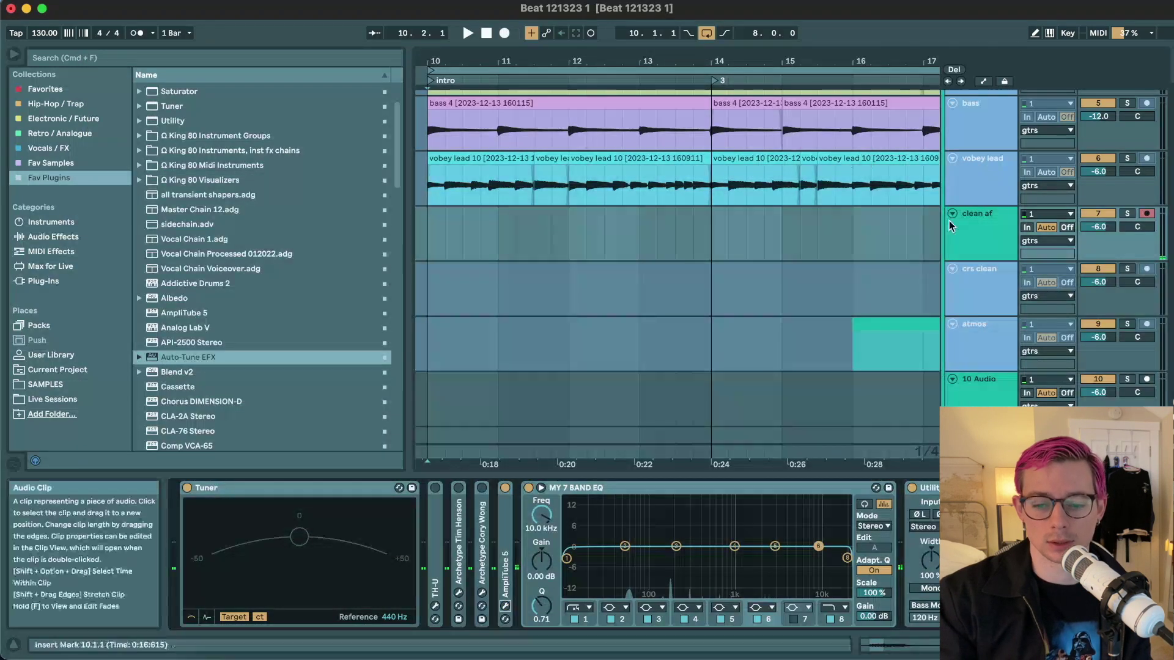
pyautogui.scroll(-3, 846, 237)
pyautogui.scroll(5, 789, 214)
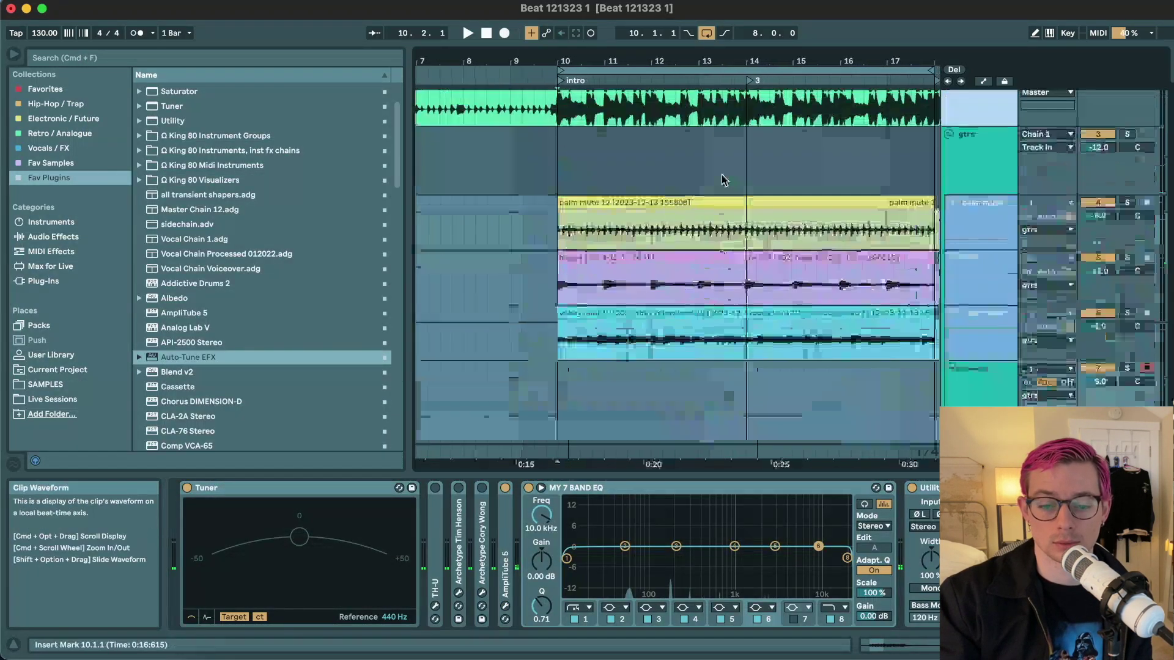
pyautogui.scroll(-2, 723, 178)
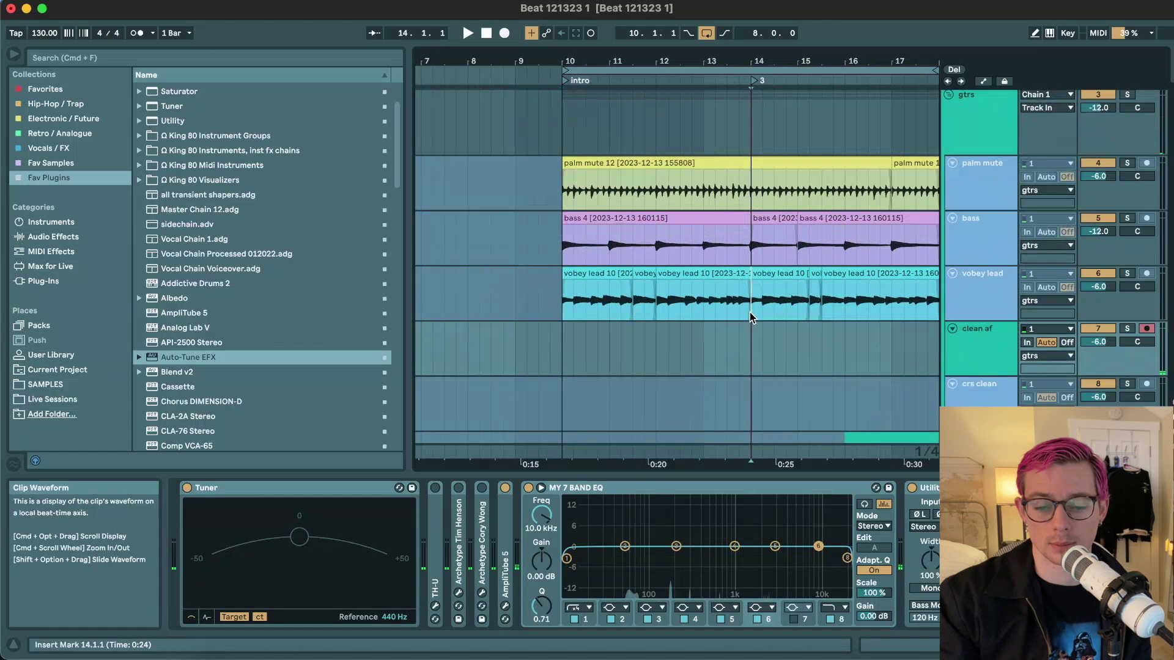
pyautogui.scroll(-2, 750, 313)
pyautogui.rightClick(975, 337)
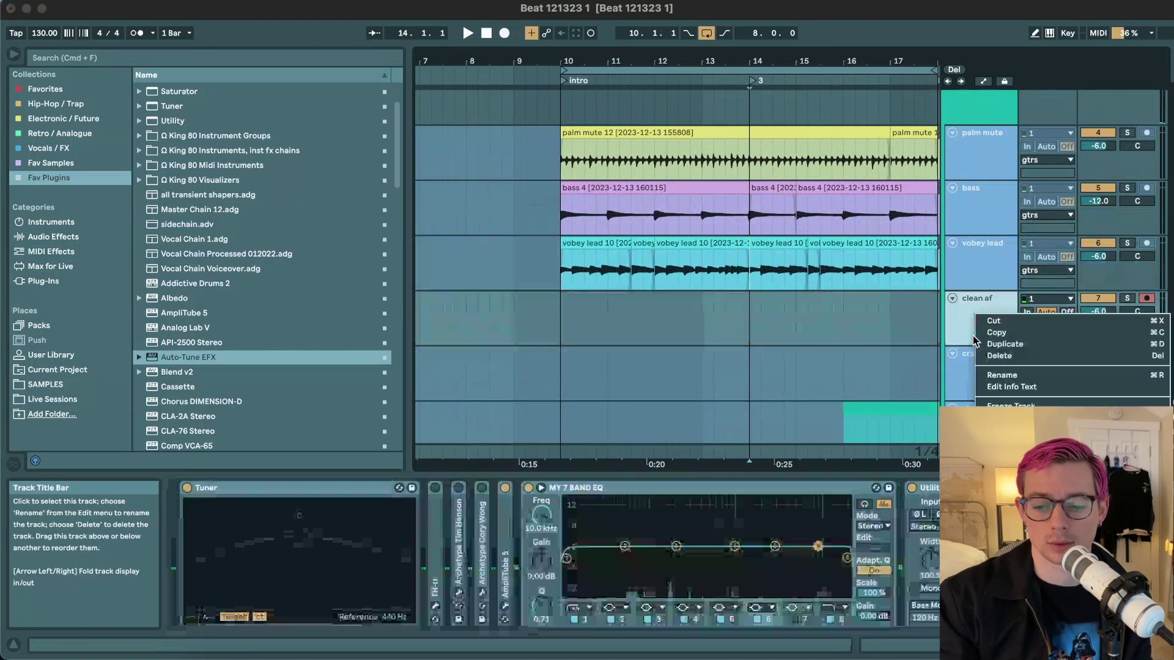
pyautogui.click(907, 317)
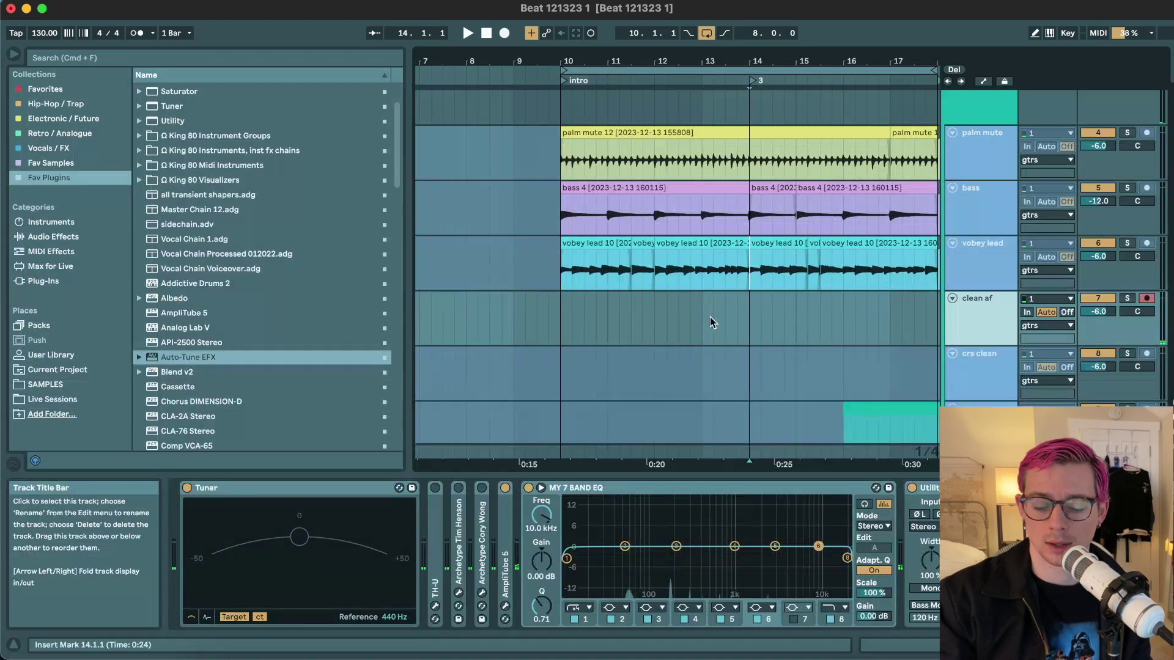
# - Set the clean af track's monitoring to Off and place the insert marker at bar 10 on it
pyautogui.click(564, 309)
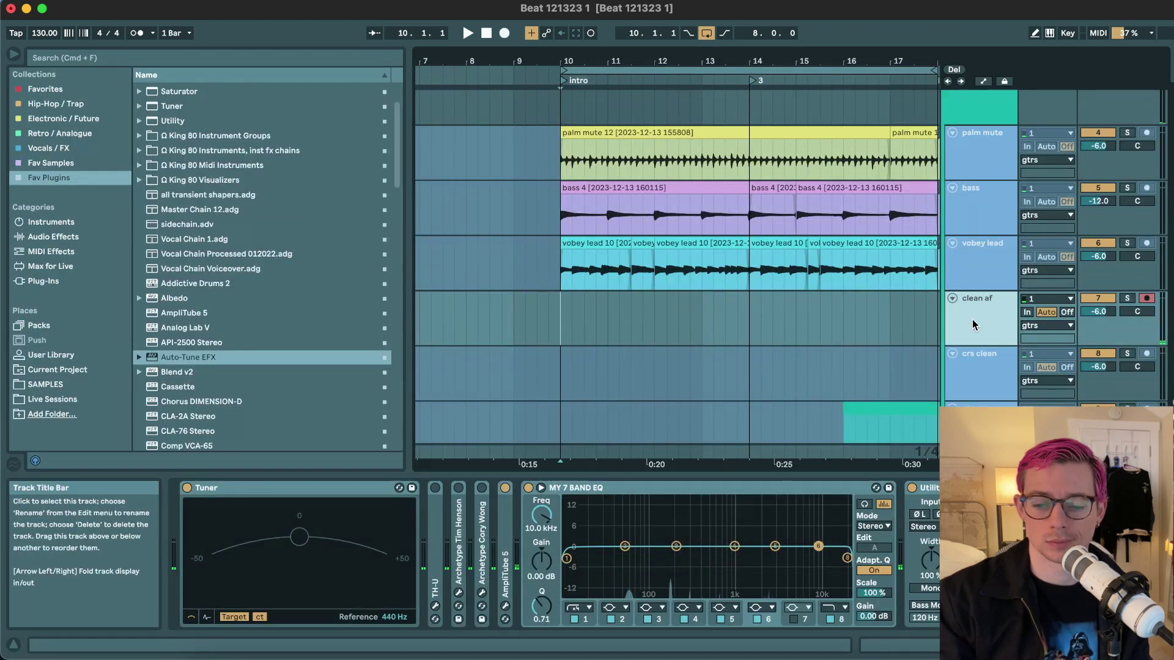
pyautogui.click(560, 318)
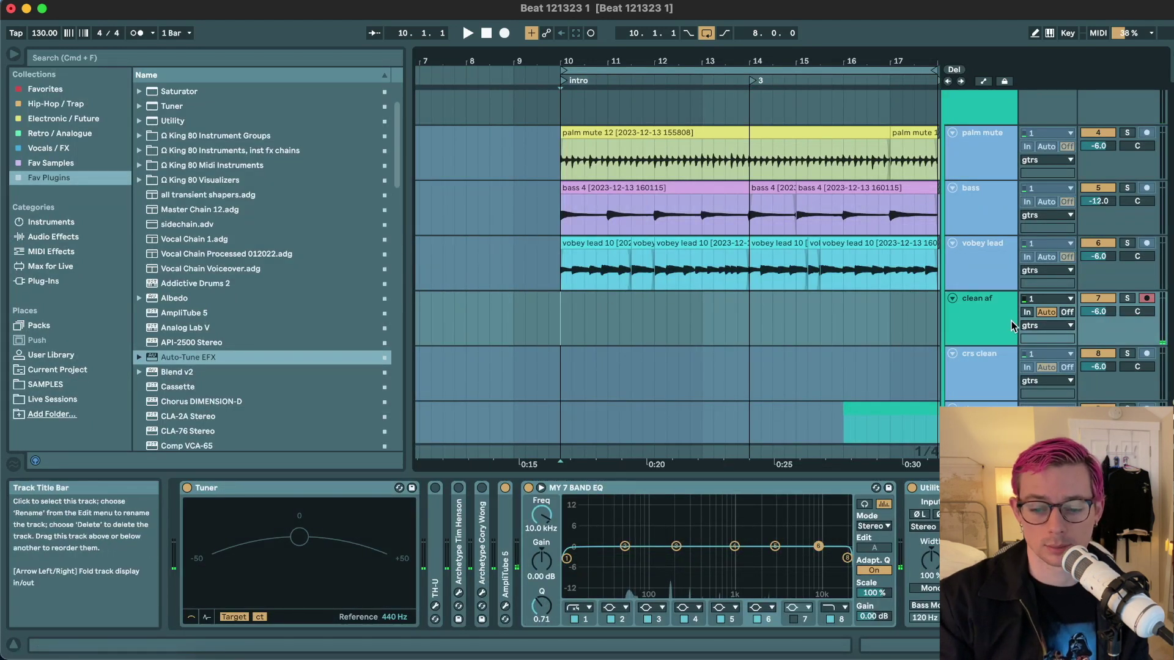
pyautogui.click(991, 323)
pyautogui.click(1065, 316)
pyautogui.click(563, 319)
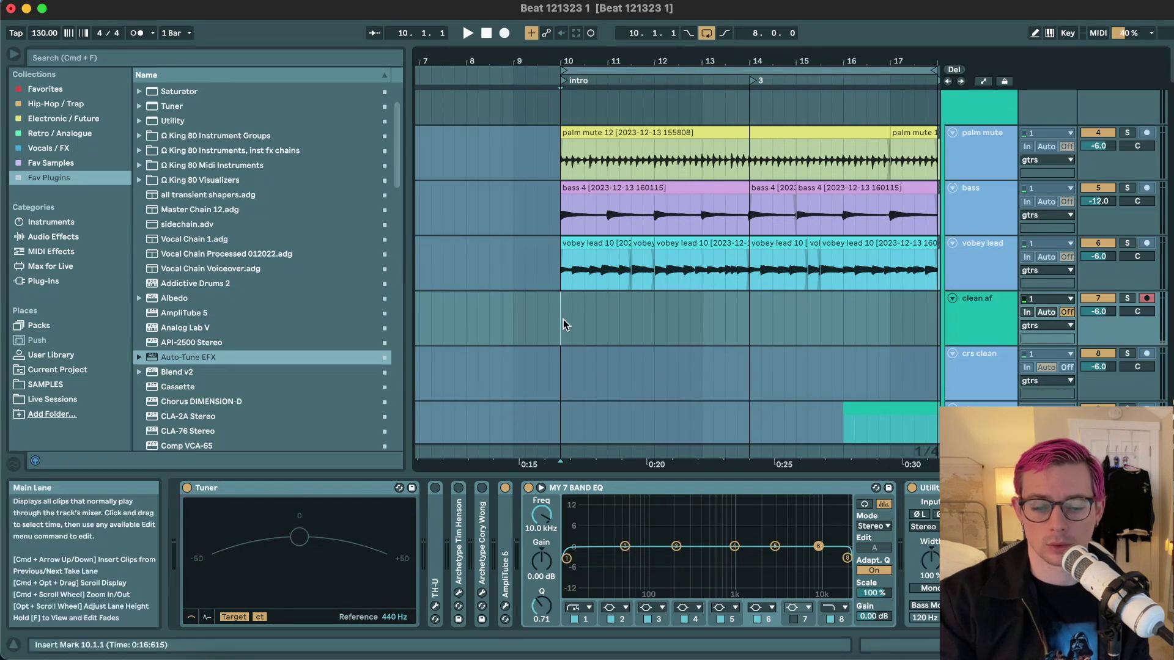
# - Record the clean guitar part on the clean af track across the intro, starting at bar 10
pyautogui.scroll(-1, 563, 318)
pyautogui.click(559, 265)
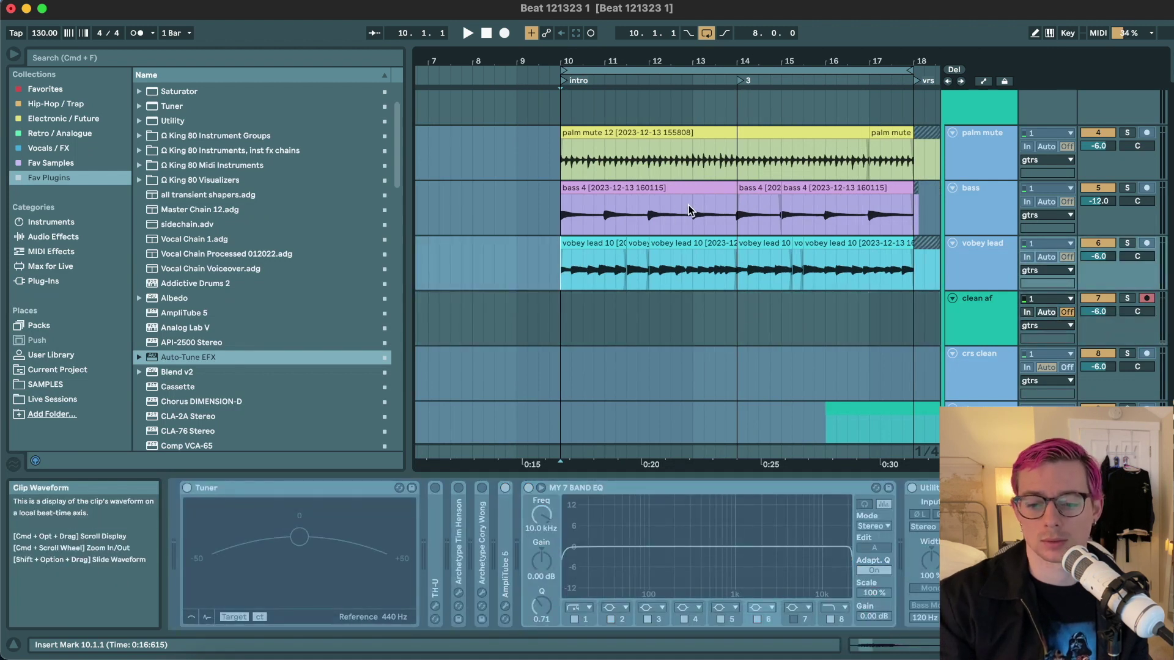
pyautogui.click(967, 311)
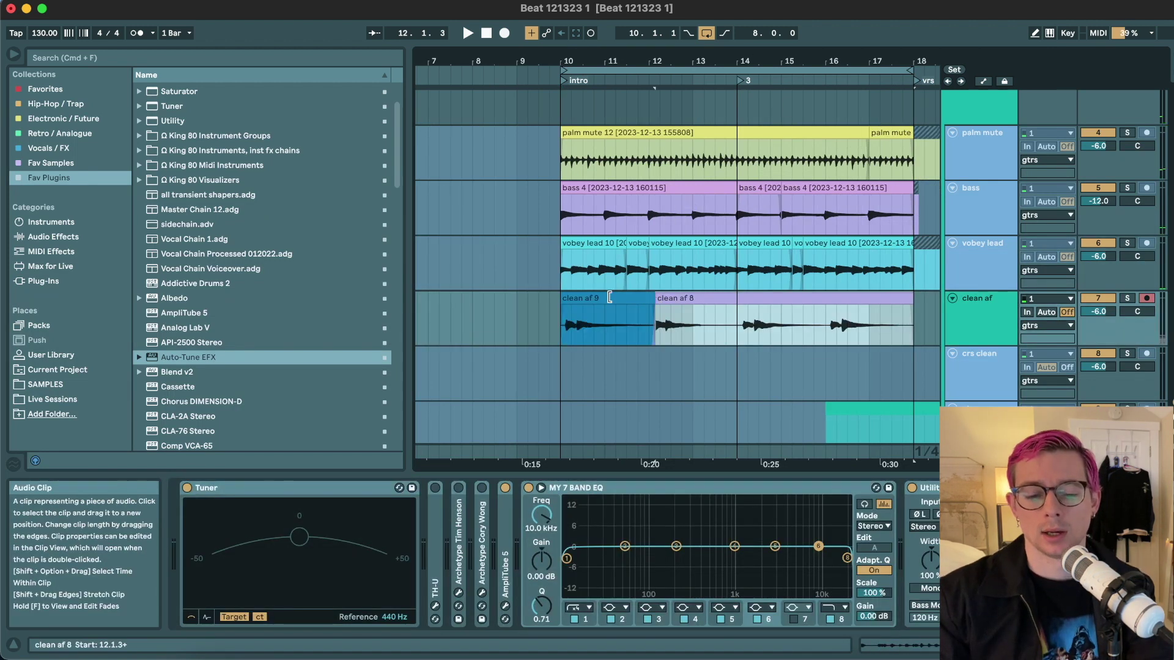
# - Extend the clean af 8 clip's start back to bar 10 over the clean af 9 take, removing any excess before the intro
pyautogui.moveTo(650, 297); pyautogui.dragTo(552, 297)
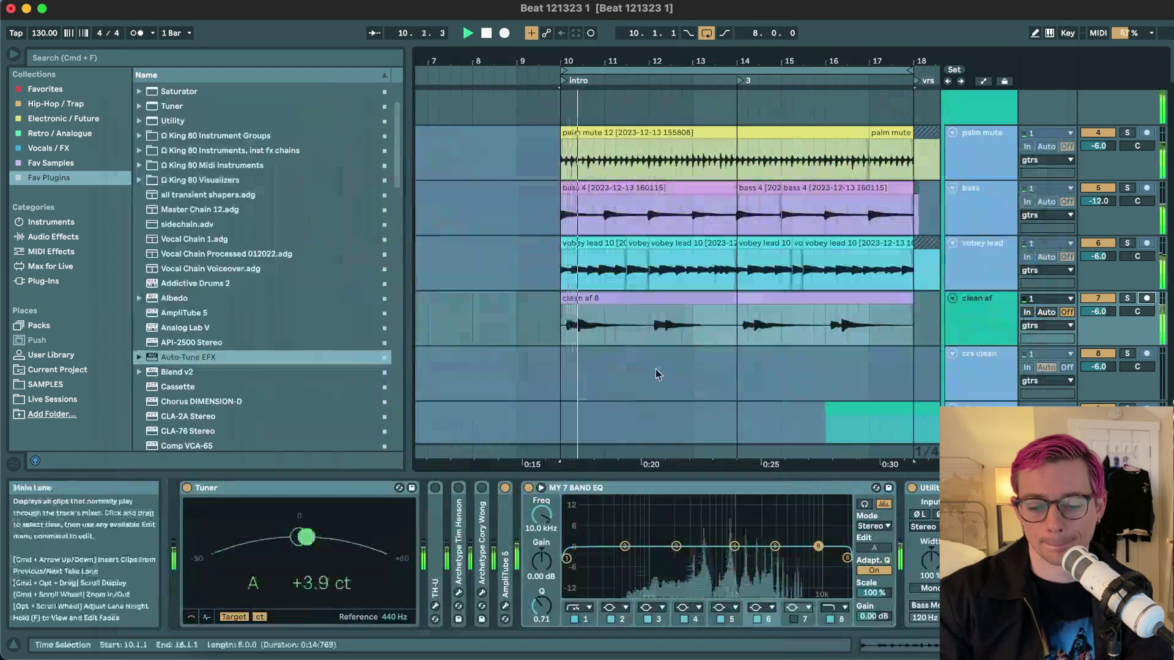
pyautogui.scroll(4, 588, 338)
pyautogui.moveTo(557, 297); pyautogui.dragTo(489, 324)
pyautogui.press('Delete')
pyautogui.click(548, 297)
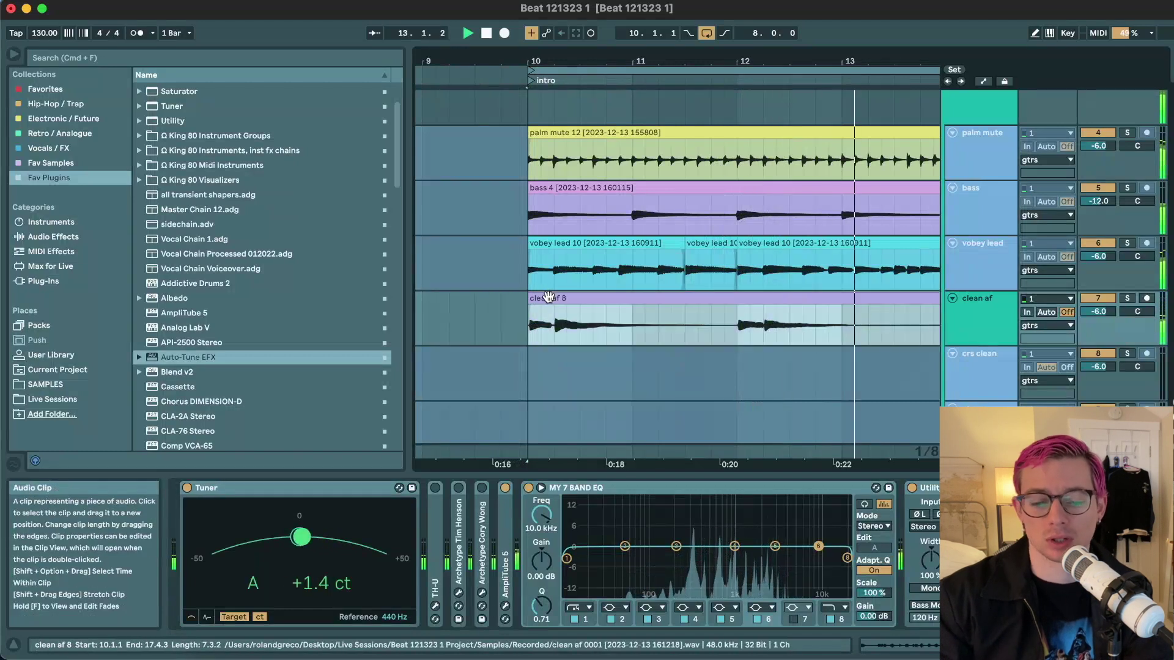
pyautogui.scroll(-4, 548, 298)
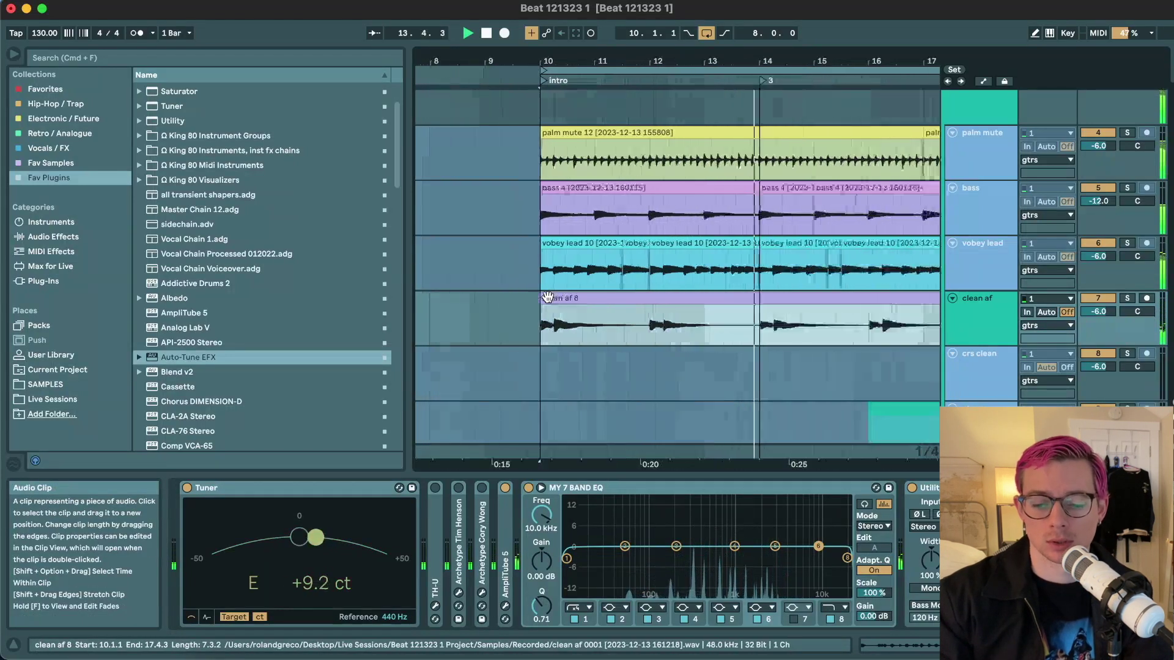
# - Color the clean af 8 clip yellow
pyautogui.click(758, 335)
pyautogui.click(821, 291)
pyautogui.rightClick(821, 291)
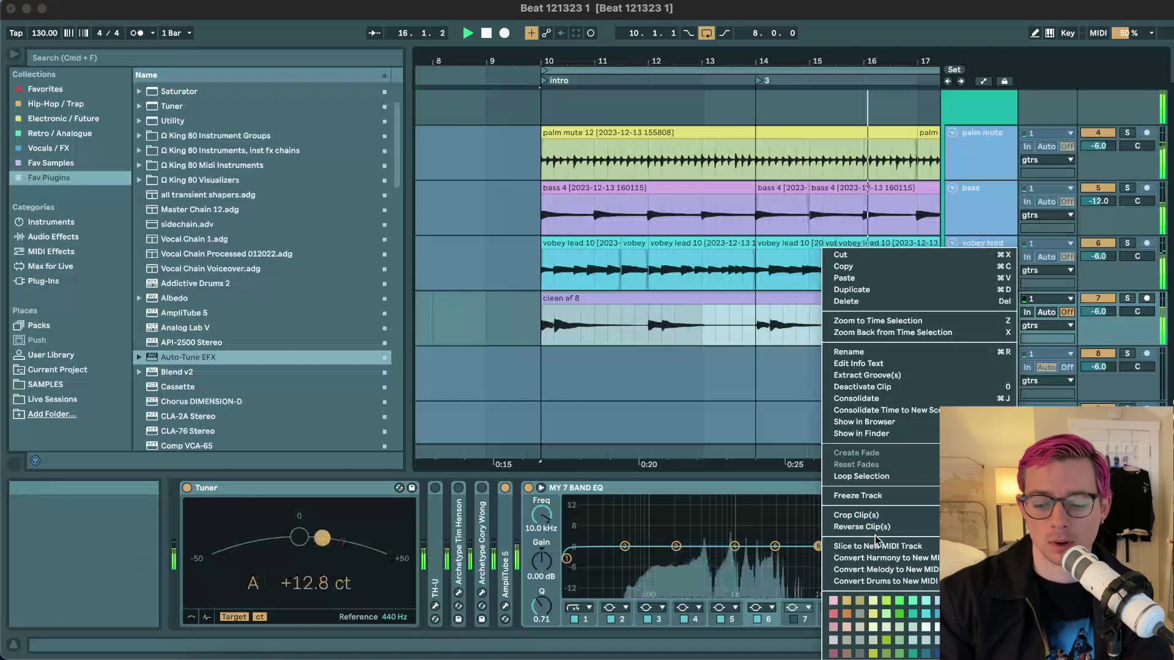
pyautogui.click(872, 615)
# - Open the clean af 8 clip's detail view and audition the recording from bar 10
pyautogui.click(649, 332)
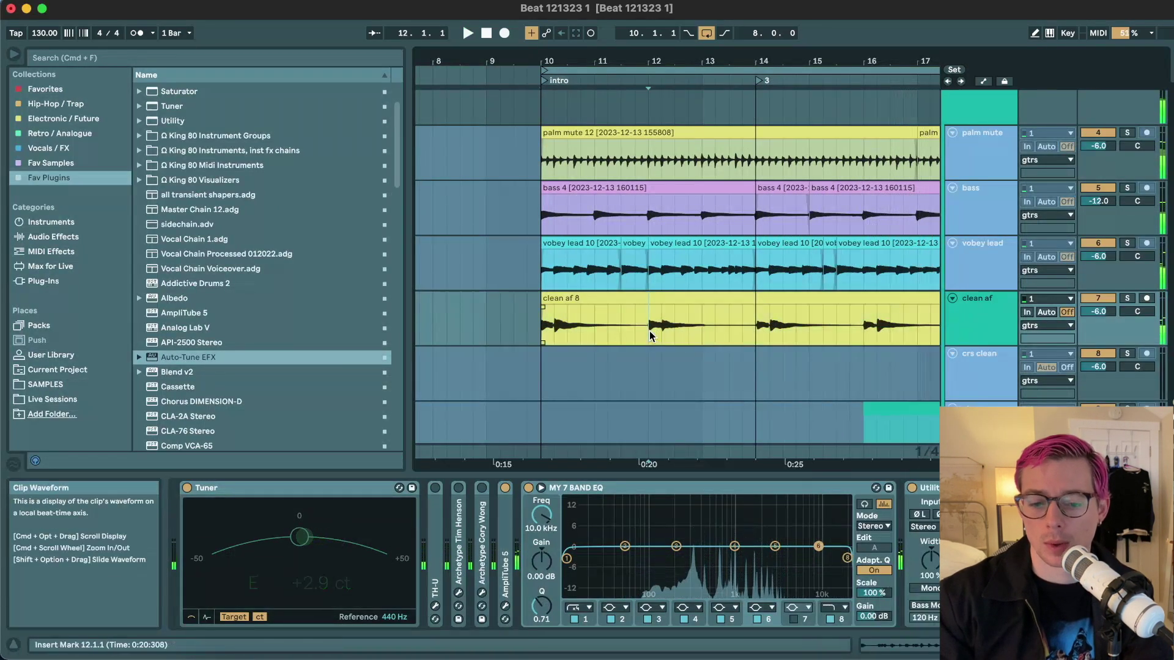
pyautogui.press('space')
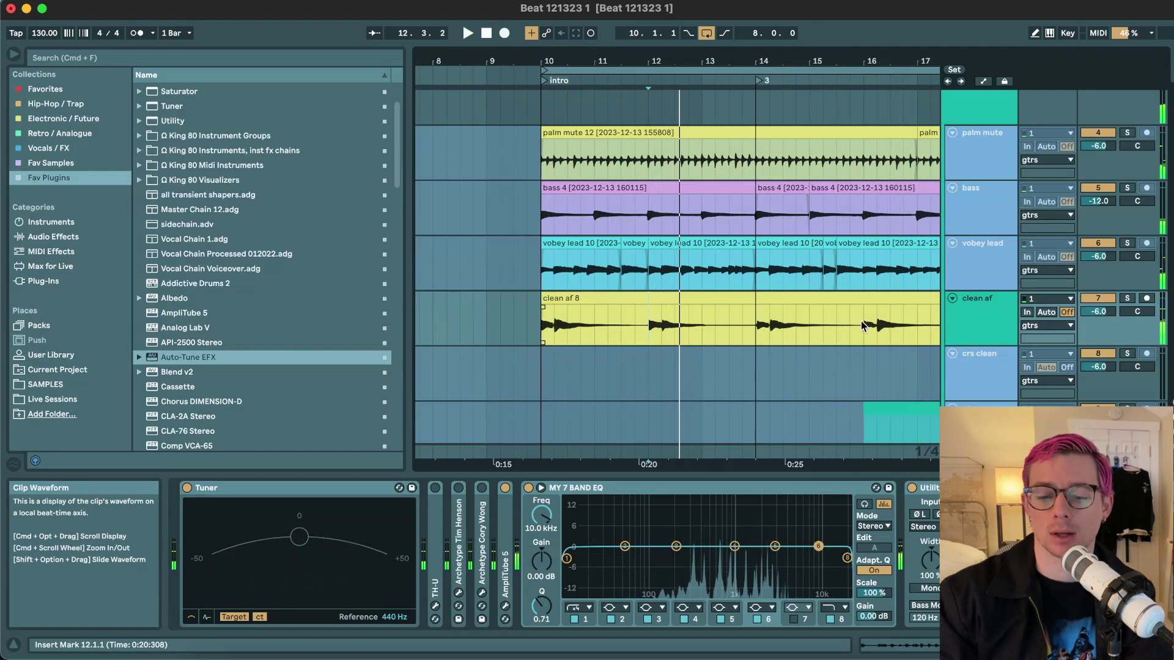
pyautogui.doubleClick(684, 300)
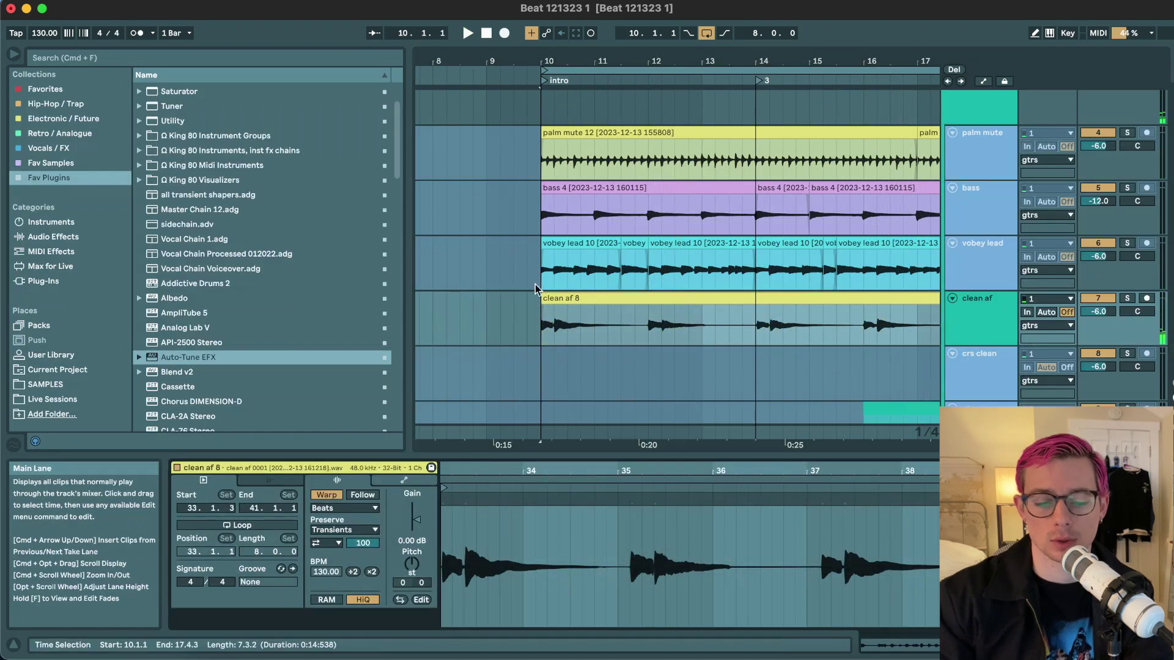
pyautogui.click(543, 298)
pyautogui.press('space')
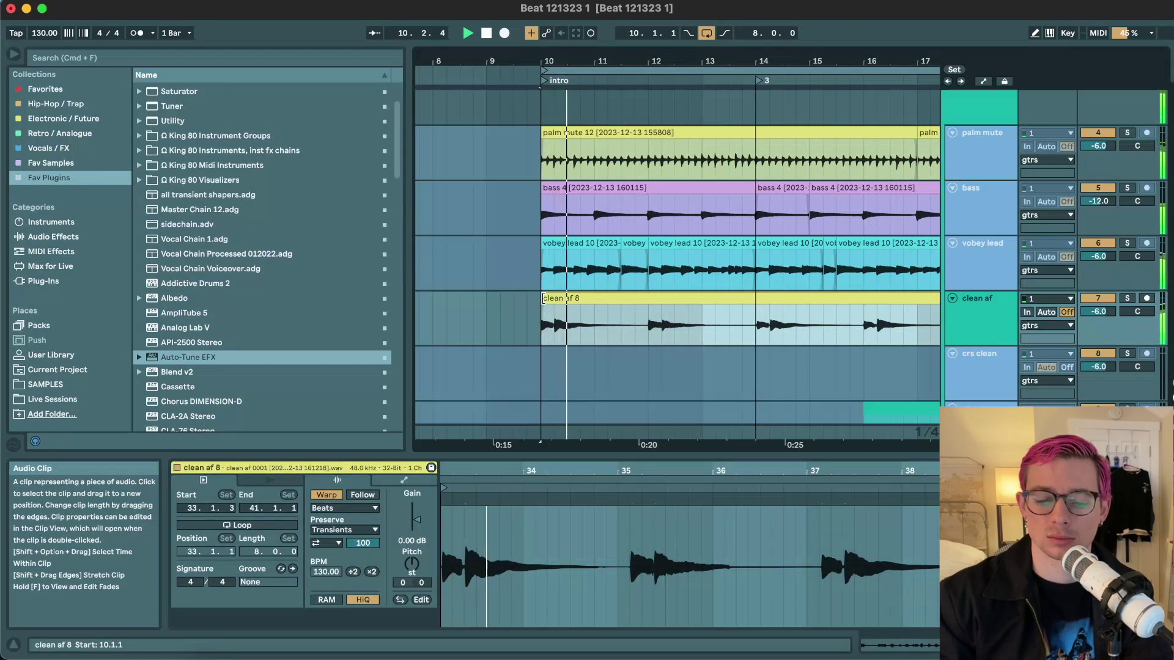
pyautogui.click(756, 329)
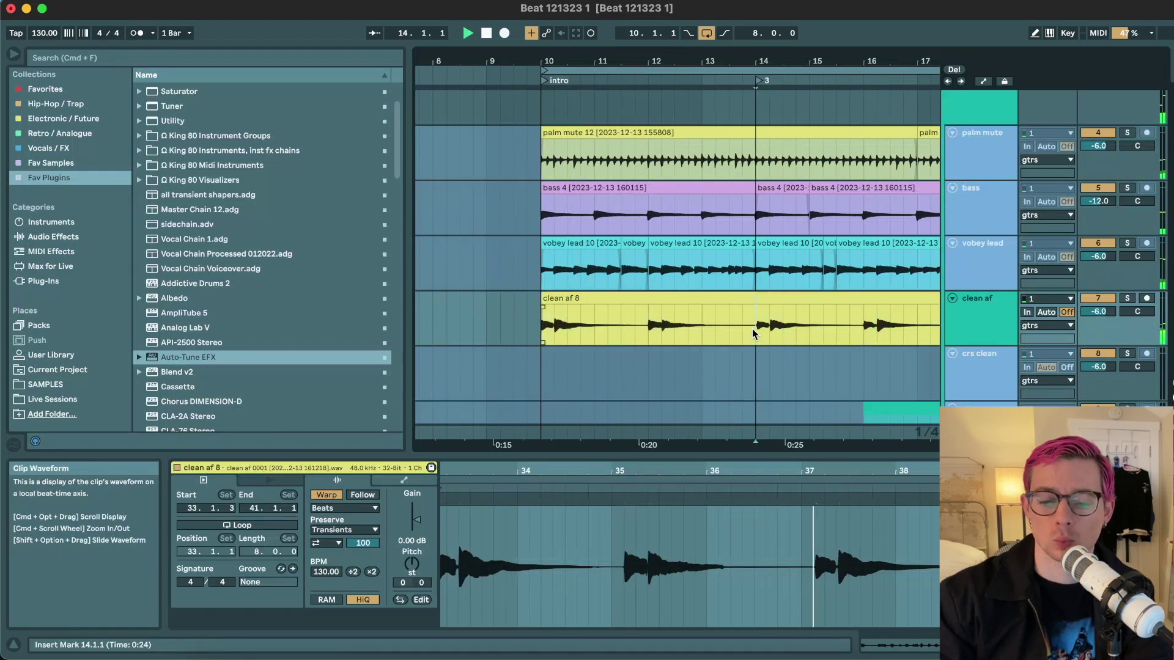
pyautogui.hscroll(-5, 743, 308)
pyautogui.press('space')
# - Extend the clean af 8 clip's start back to bar 2, revealing the earlier passes, and consolidate it into one clip
pyautogui.click(785, 292)
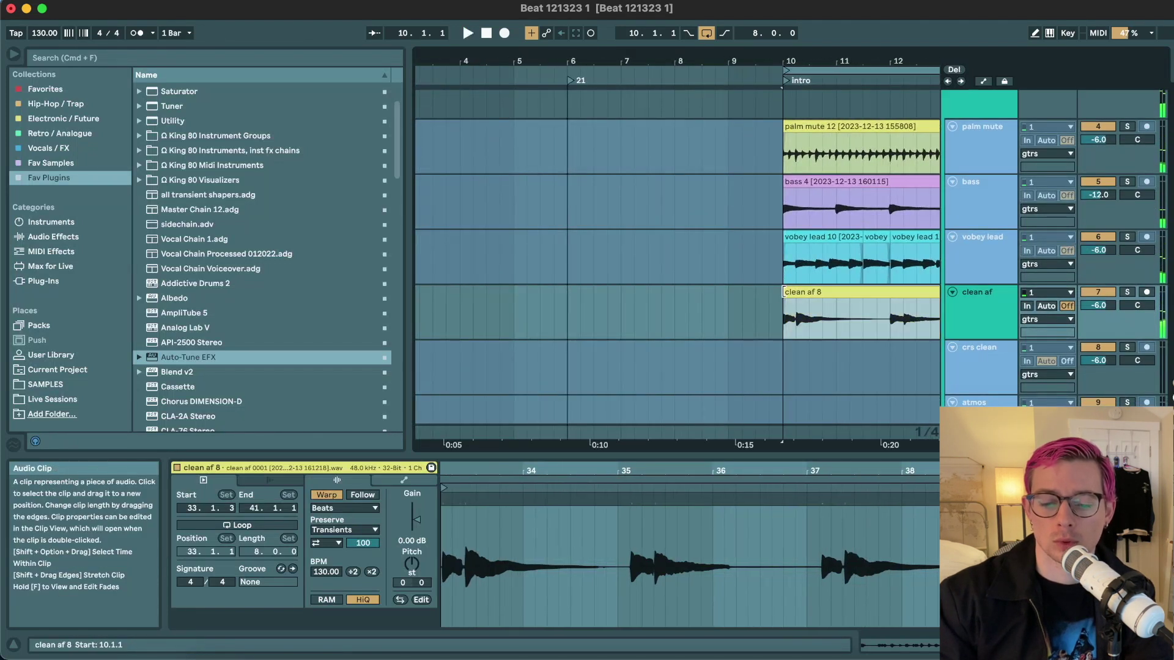
pyautogui.moveTo(783, 292); pyautogui.dragTo(434, 292)
pyautogui.click(567, 324)
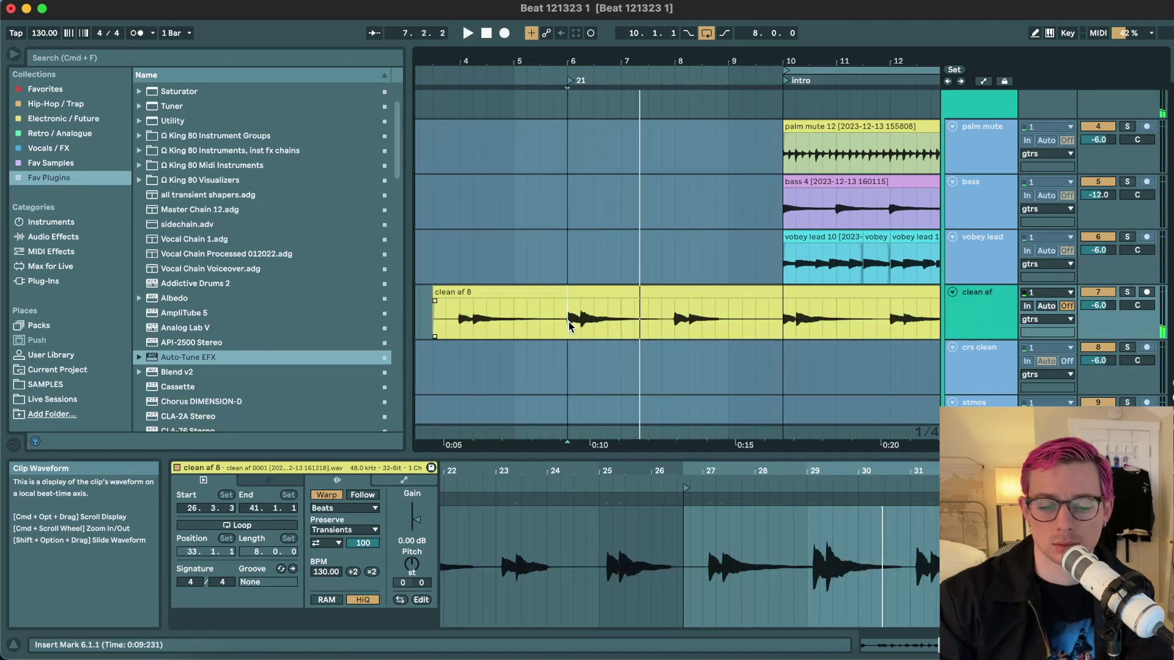
pyautogui.scroll(-3, 568, 321)
pyautogui.moveTo(486, 293); pyautogui.dragTo(432, 292)
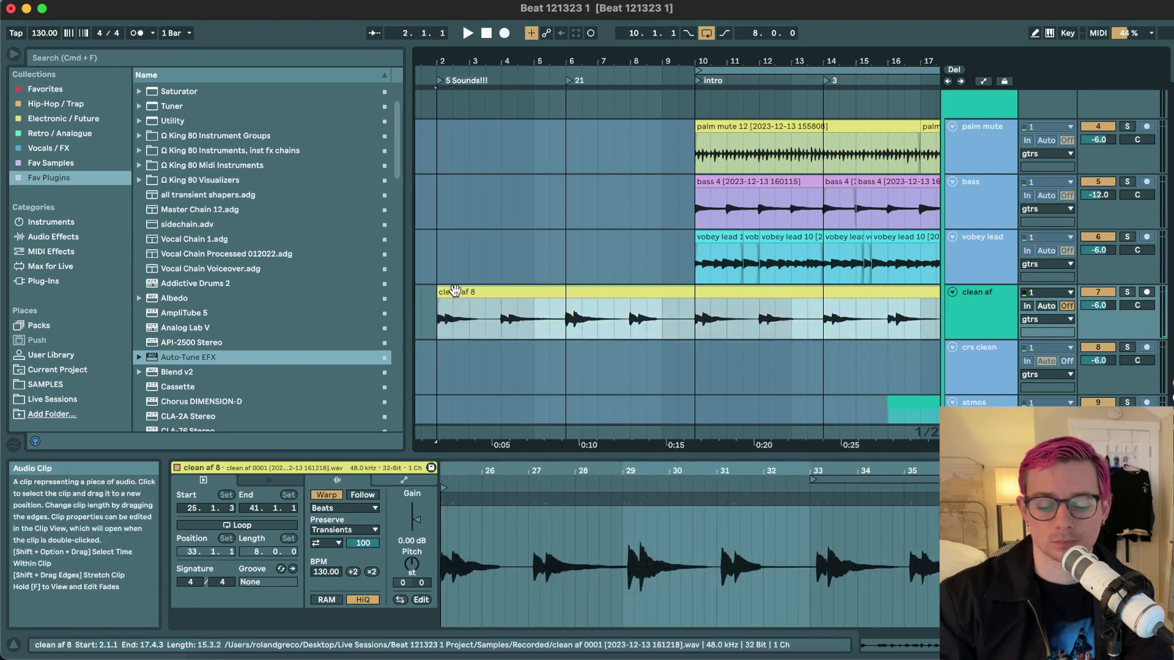
pyautogui.press('super+j')
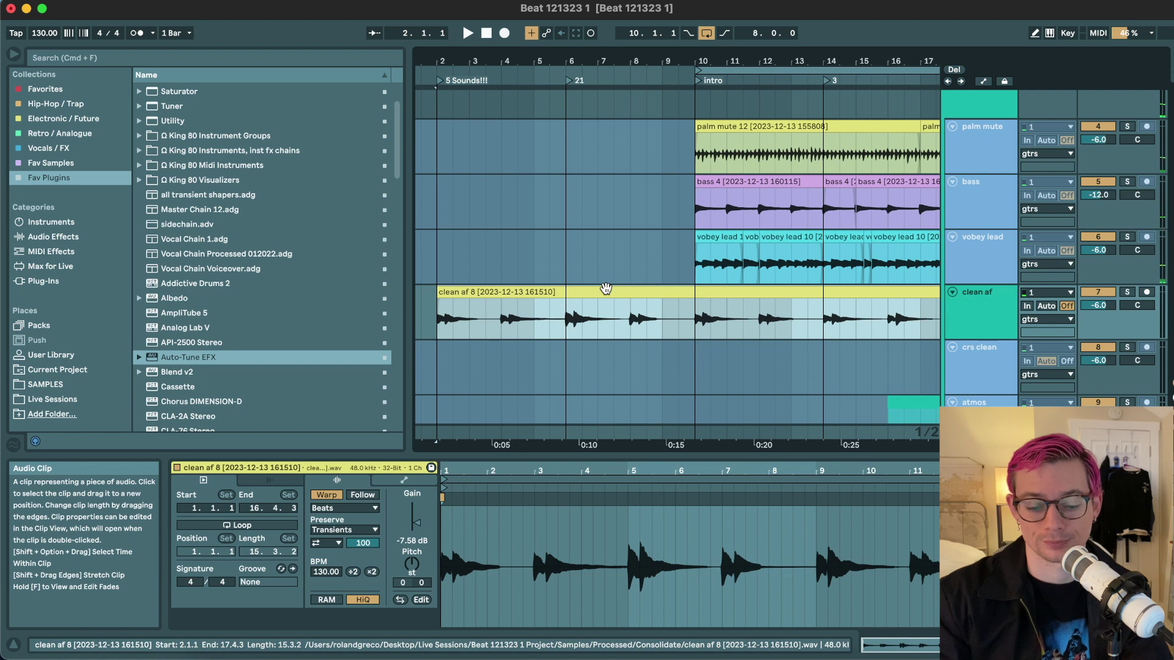
# - Quantize the whole consolidated clean af 8 clip to 1/8 at 100%
pyautogui.scroll(5, 629, 526)
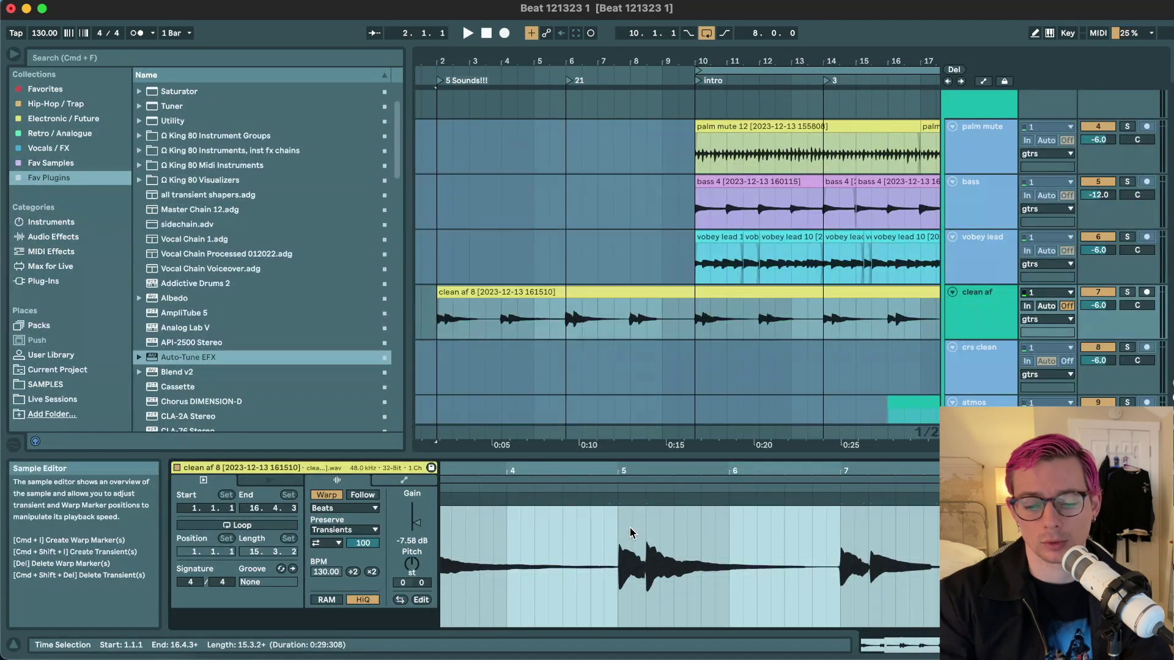
pyautogui.press('super+shift+u')
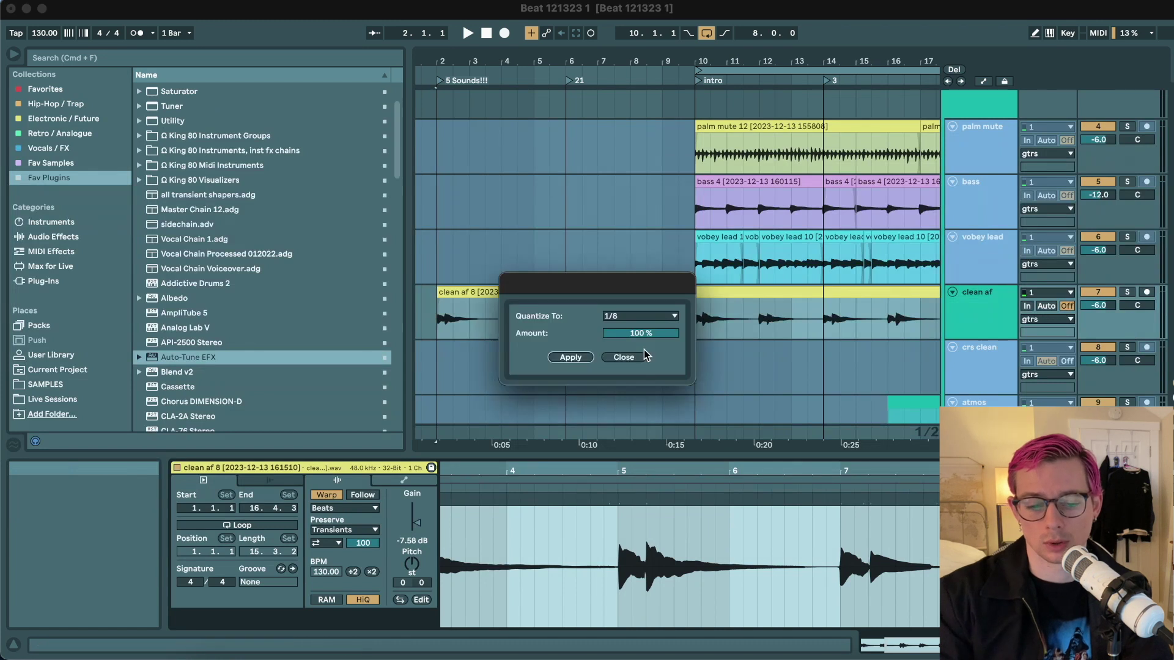
pyautogui.click(574, 358)
# - Color the consolidated clean af 8 clip magenta
pyautogui.click(698, 294)
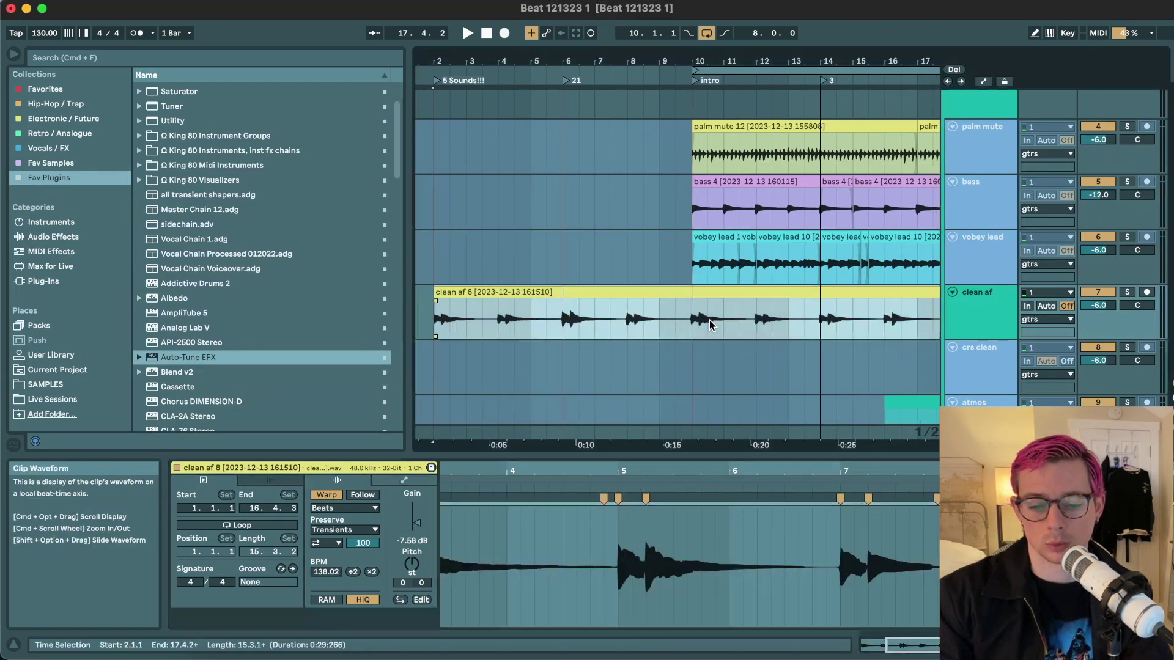
pyautogui.rightClick(698, 294)
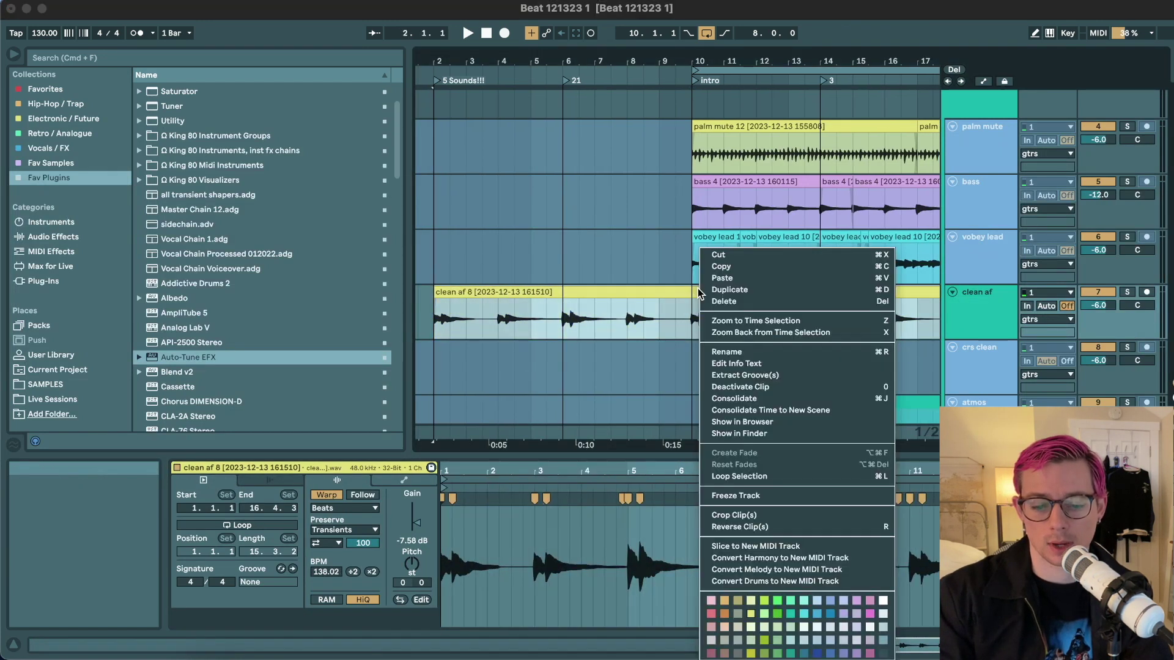
pyautogui.click(871, 615)
# - Extend the end of the clean af 8 clip to bar 18, where the intro ends
pyautogui.click(693, 324)
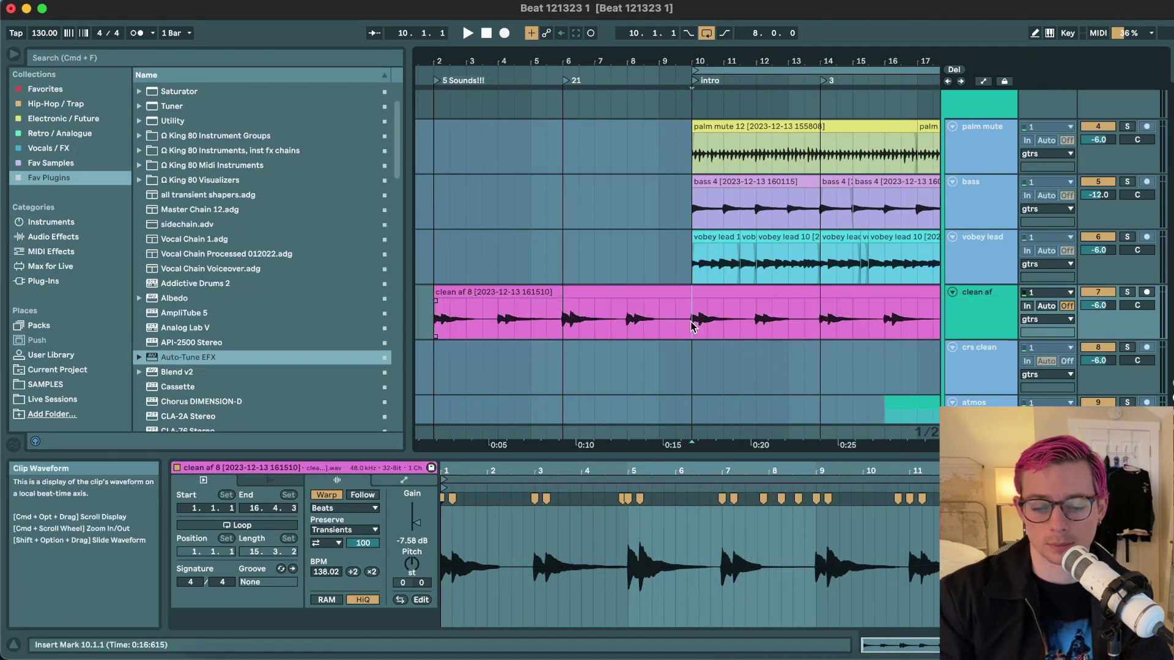
pyautogui.scroll(-1, 691, 322)
pyautogui.hscroll(5, 691, 324)
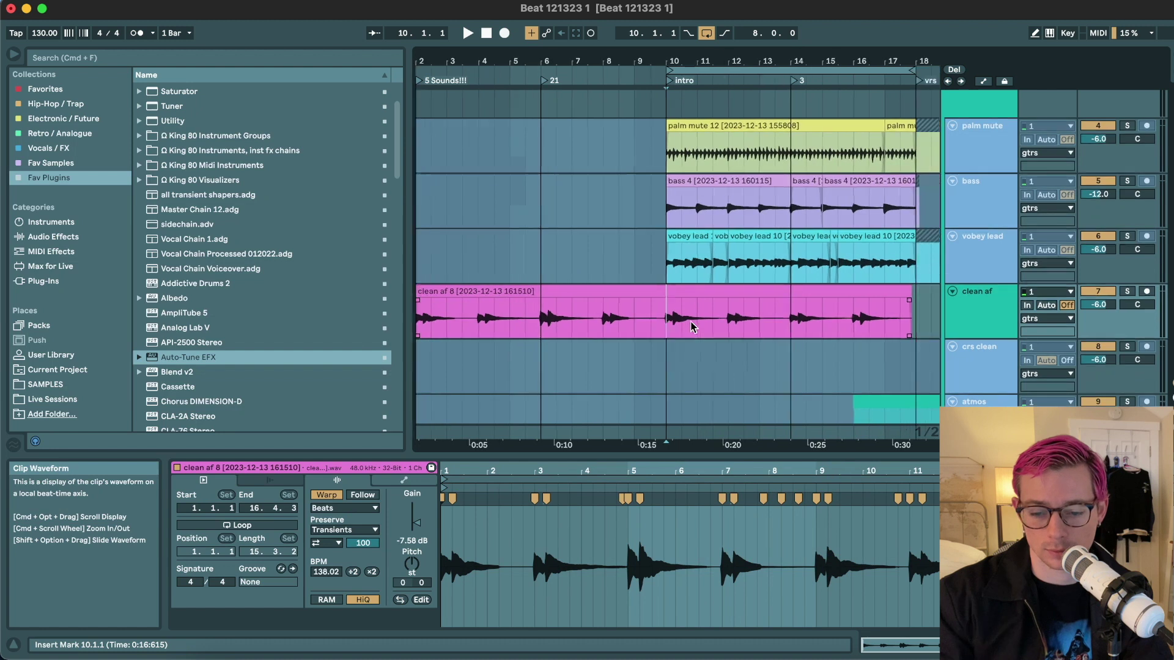
pyautogui.click(795, 293)
pyautogui.moveTo(794, 292); pyautogui.dragTo(803, 293)
pyautogui.hscroll(-1, 744, 313)
pyautogui.hscroll(-1, 743, 314)
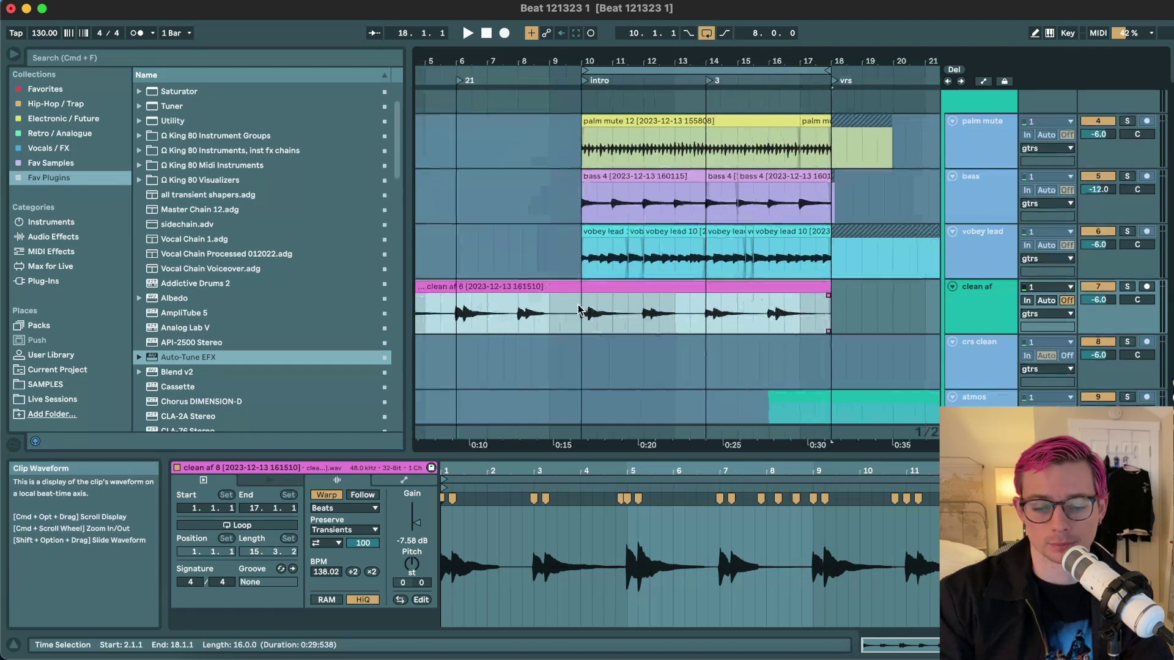
# - Play back the intro from bar 10 to check the quantized clean af part, both soloed and in the mix
pyautogui.click(581, 314)
pyautogui.hscroll(-4, 580, 314)
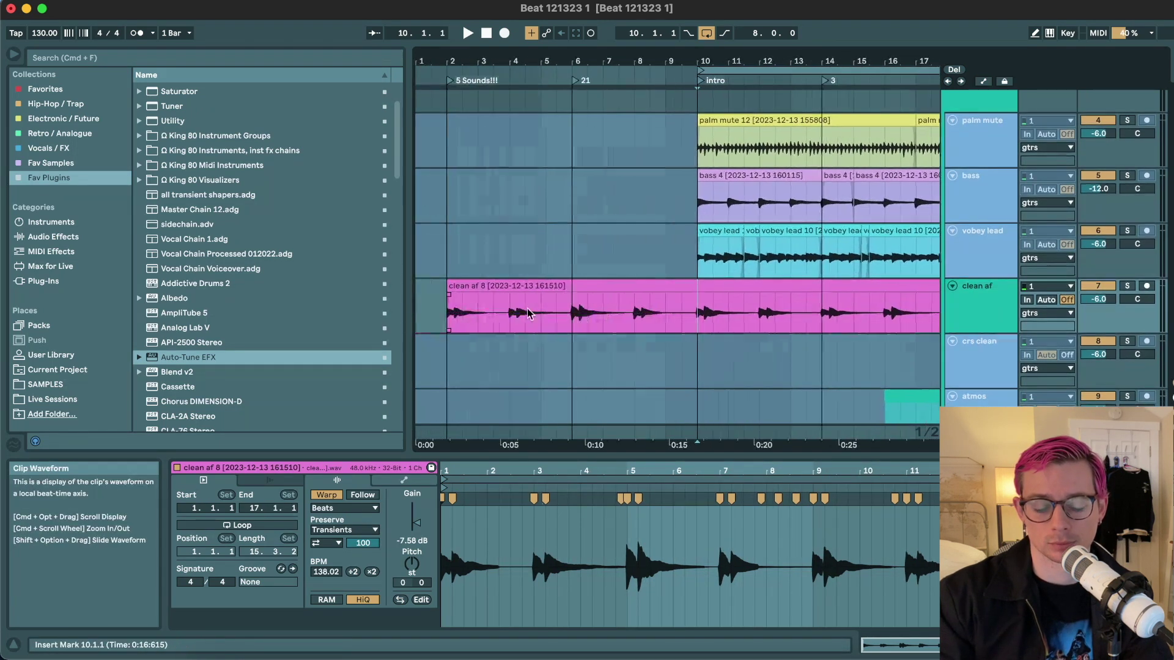
pyautogui.click(471, 289)
pyautogui.click(696, 318)
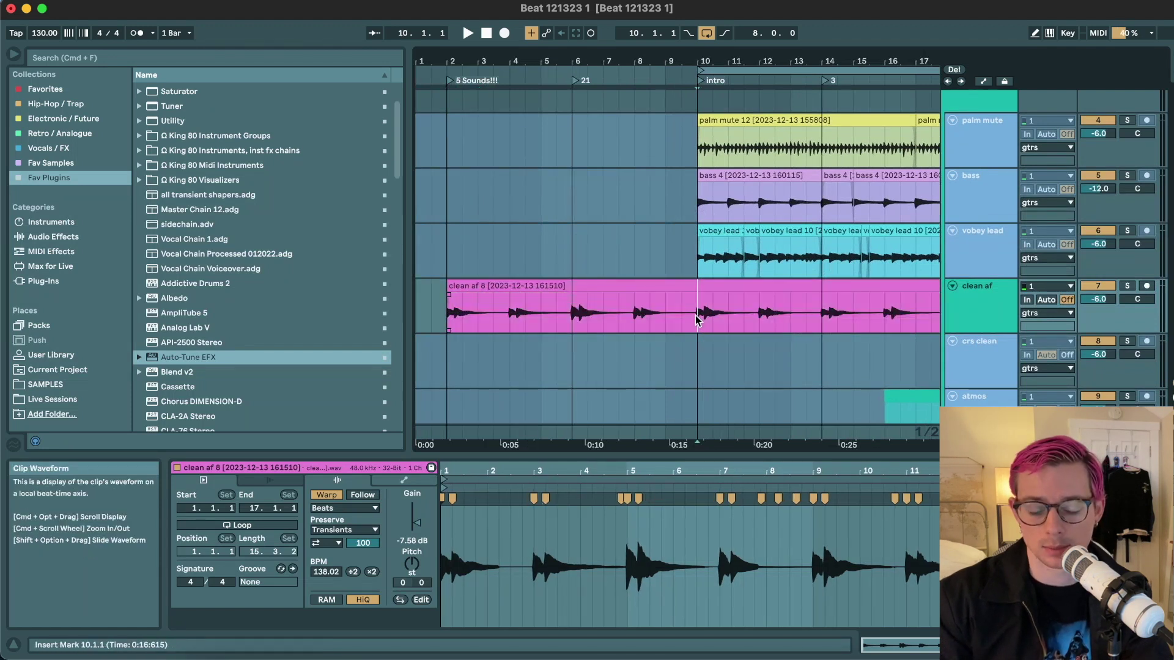
pyautogui.press('space')
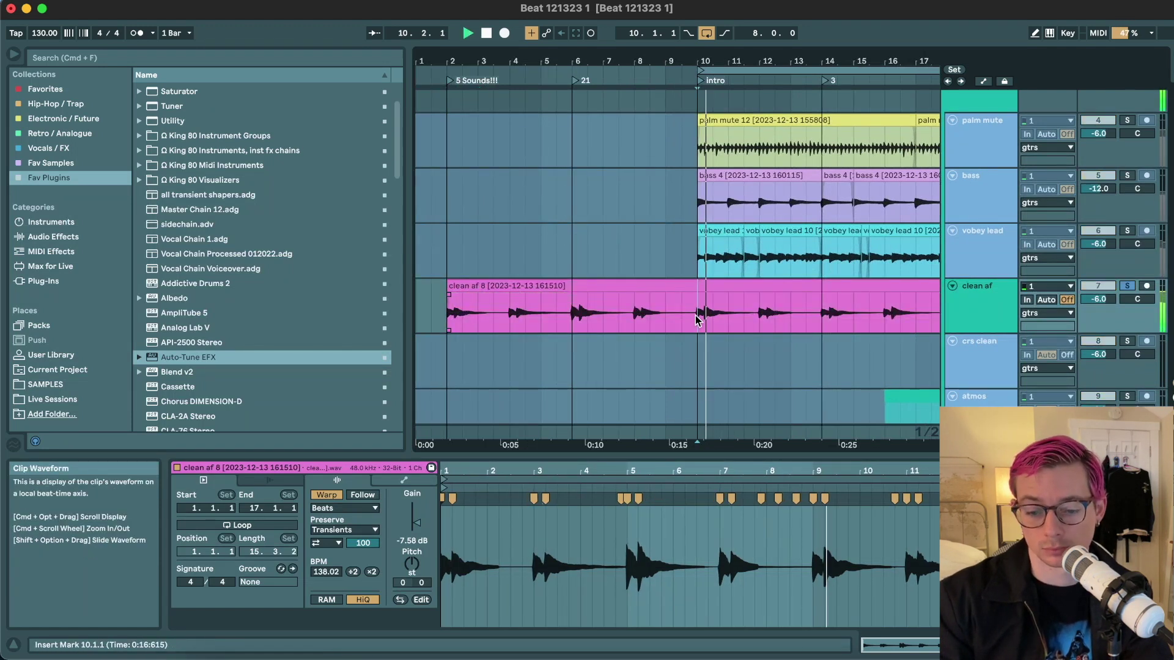
pyautogui.press('-')
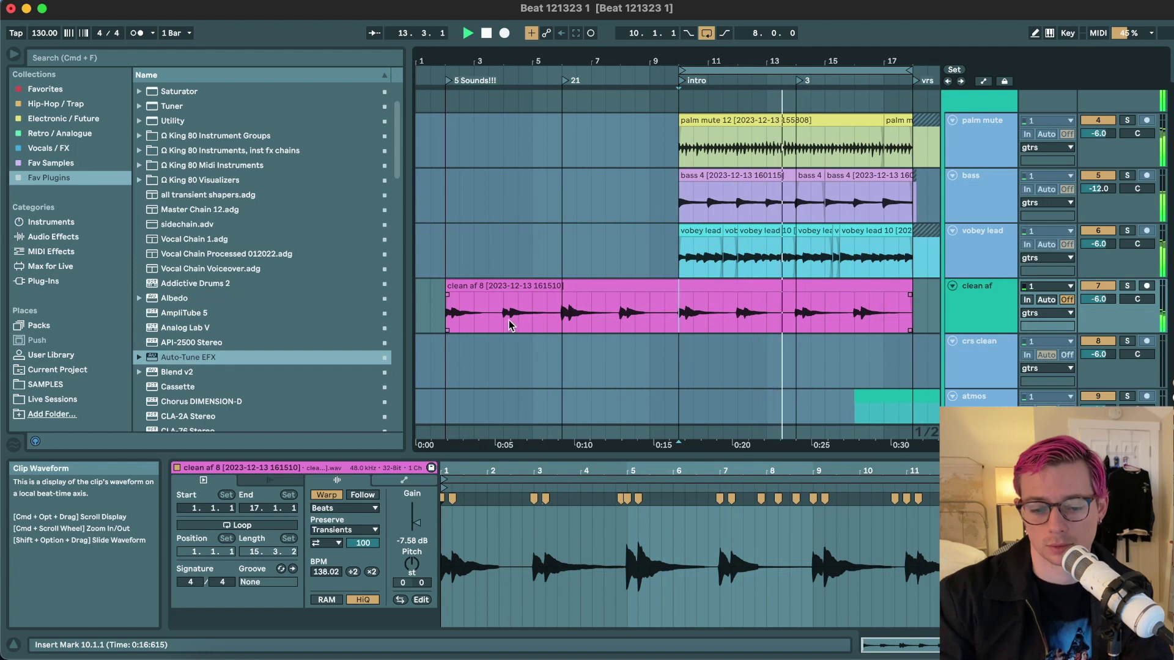
pyautogui.scroll(3, 859, 323)
pyautogui.scroll(-3, 859, 322)
# - Split the clean af clip at 16.2 and copy its tail section to 12.2 so it fills up to bar 14
pyautogui.click(855, 327)
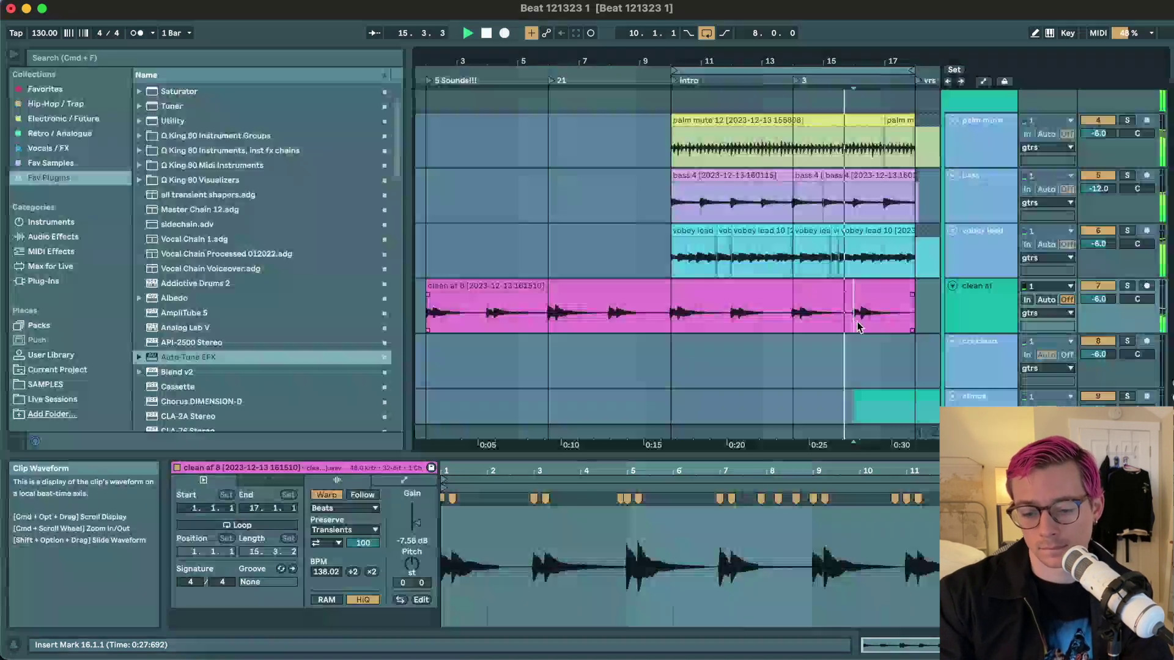
pyautogui.scroll(2, 856, 324)
pyautogui.scroll(2, 844, 312)
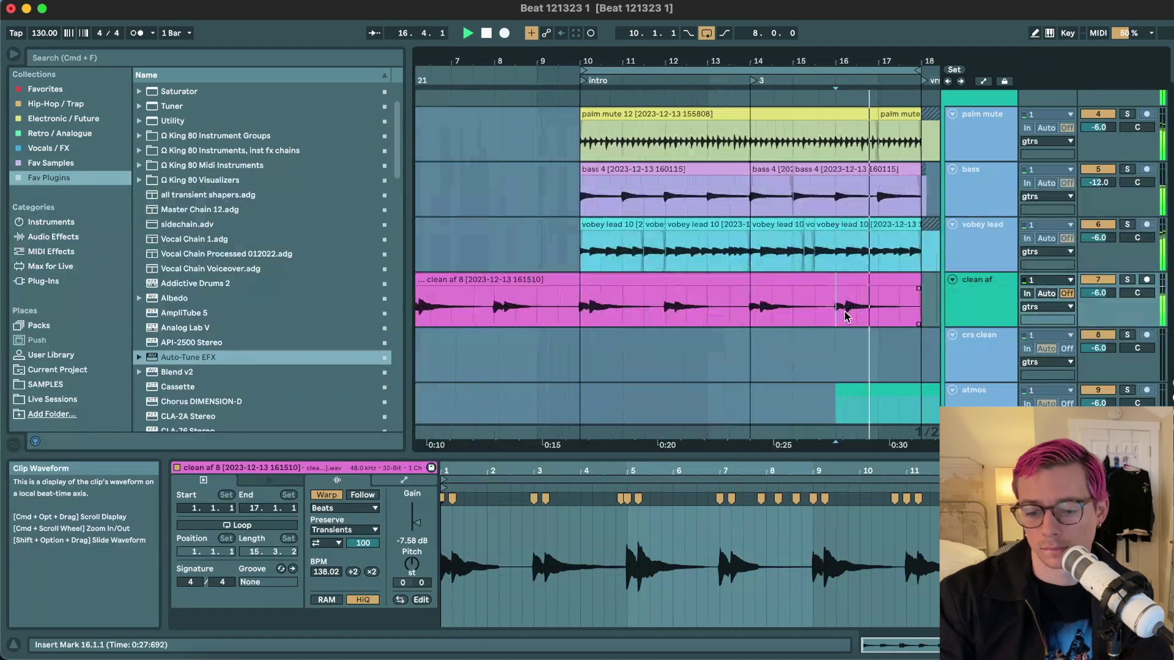
pyautogui.scroll(3, 824, 319)
pyautogui.click(863, 314)
pyautogui.press('super+e')
pyautogui.click(886, 279)
pyautogui.moveTo(670, 277); pyautogui.dragTo(592, 285)
pyautogui.scroll(-3, 592, 285)
pyautogui.click(505, 306)
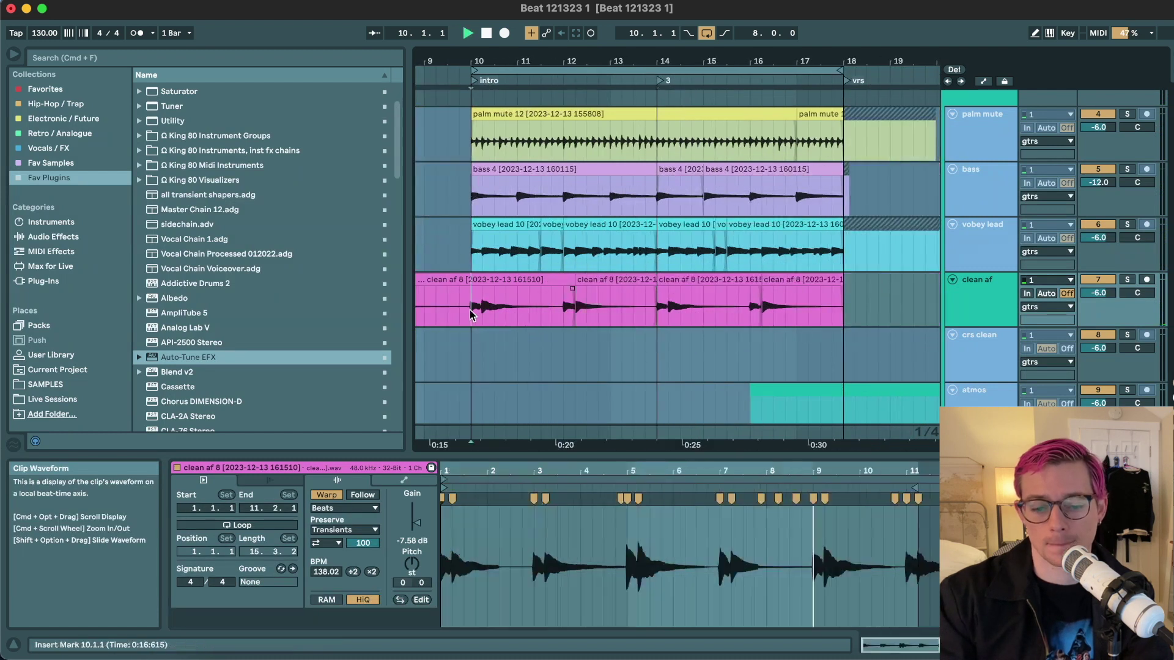
# - Audition the clean af pass at bar 6 and move its two-bar phrase from bars 6–8 to bar 10
pyautogui.hscroll(-5, 520, 308)
pyautogui.click(534, 309)
pyautogui.press('space')
pyautogui.click(544, 306)
pyautogui.press('space')
pyautogui.press('space')
pyautogui.moveTo(552, 319); pyautogui.dragTo(634, 317)
pyautogui.keyDown('shift'); pyautogui.click(535, 312); pyautogui.keyUp('shift')
pyautogui.keyDown('shift'); pyautogui.click(544, 298); pyautogui.keyUp('shift')
pyautogui.moveTo(546, 297); pyautogui.dragTo(737, 298)
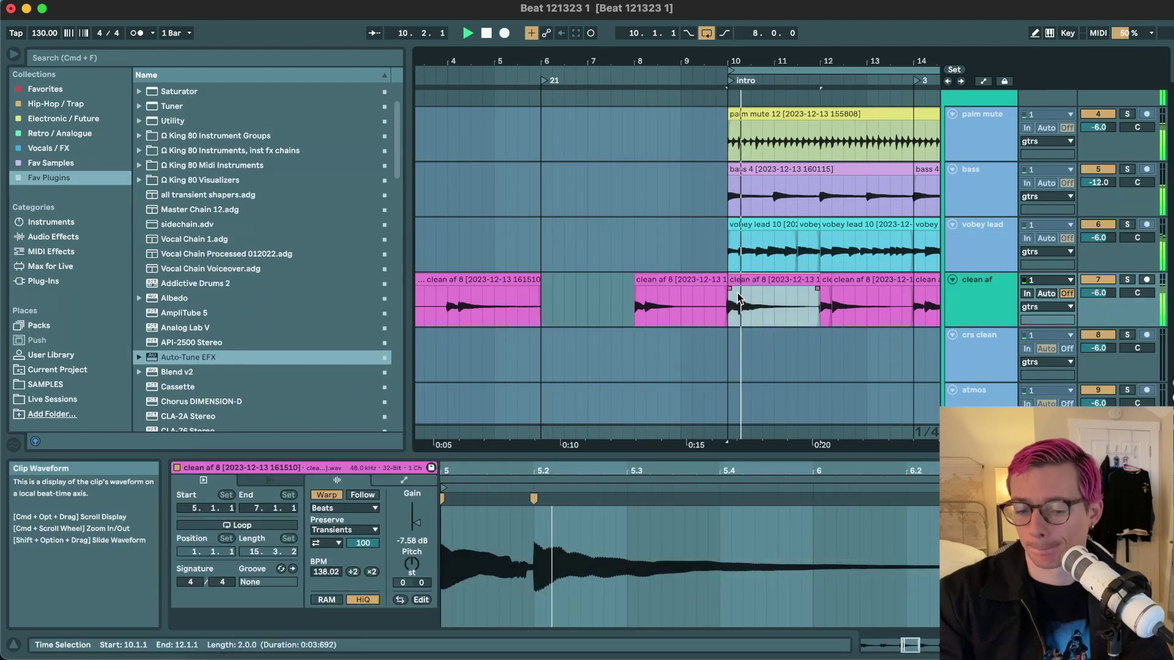
# - Listen through the comped clean af part in the intro and audition the earlier pass at bar 2
pyautogui.hscroll(2, 737, 293)
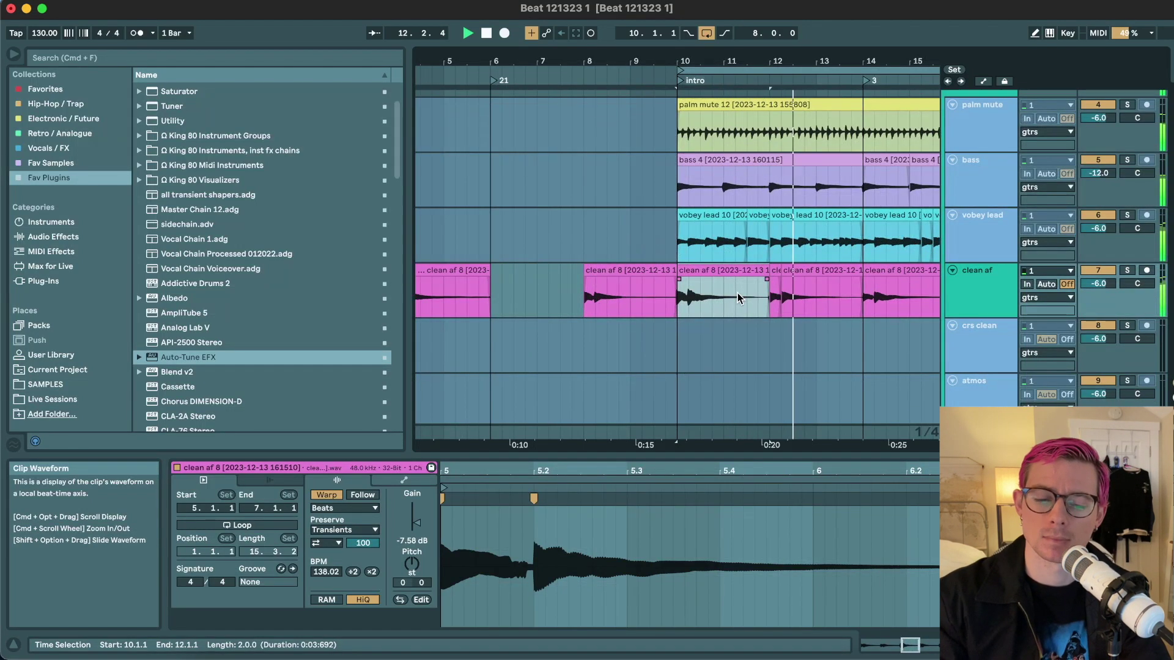
pyautogui.hscroll(2, 738, 292)
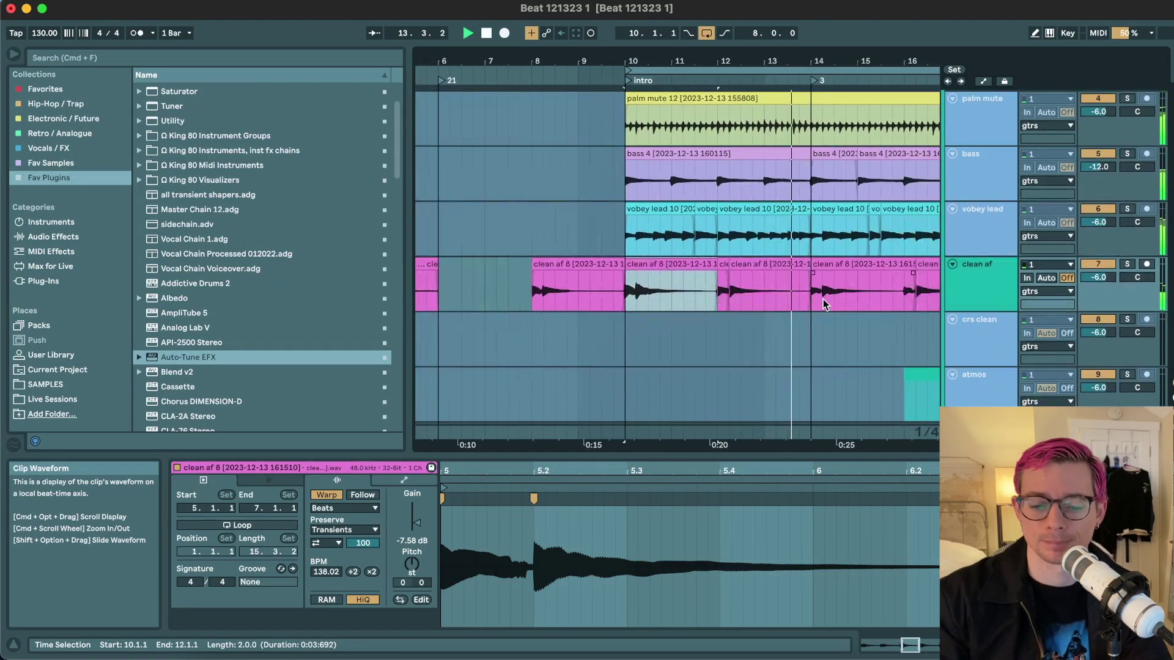
pyautogui.hscroll(-10, 823, 299)
pyautogui.click(464, 291)
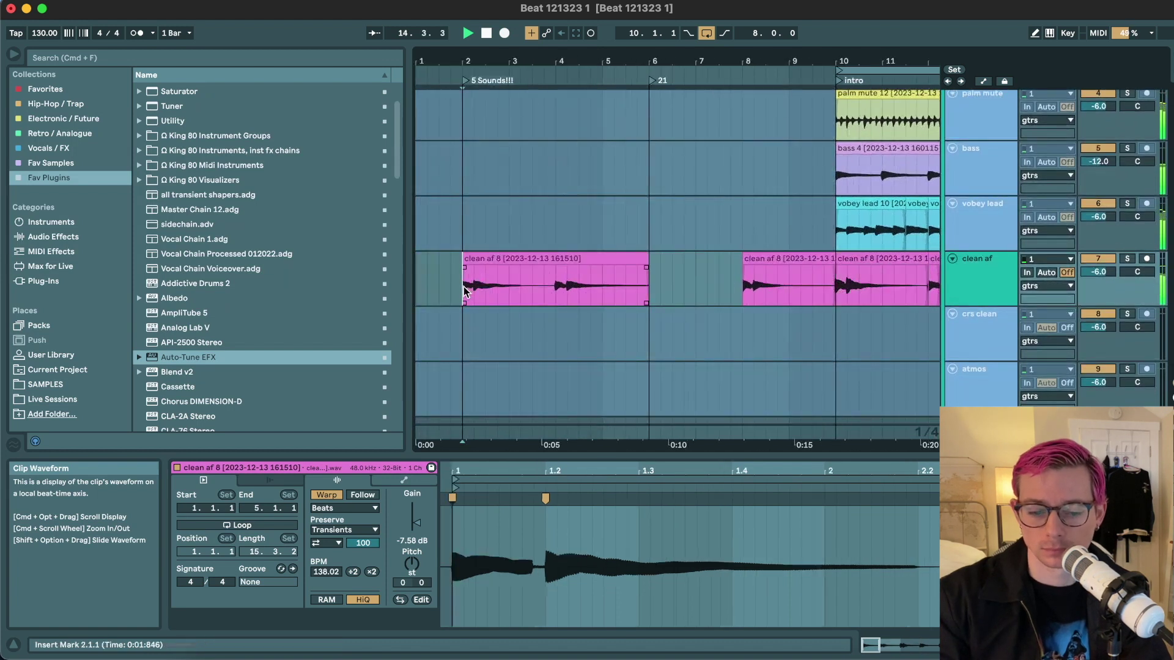
pyautogui.press('space')
pyautogui.press('space')
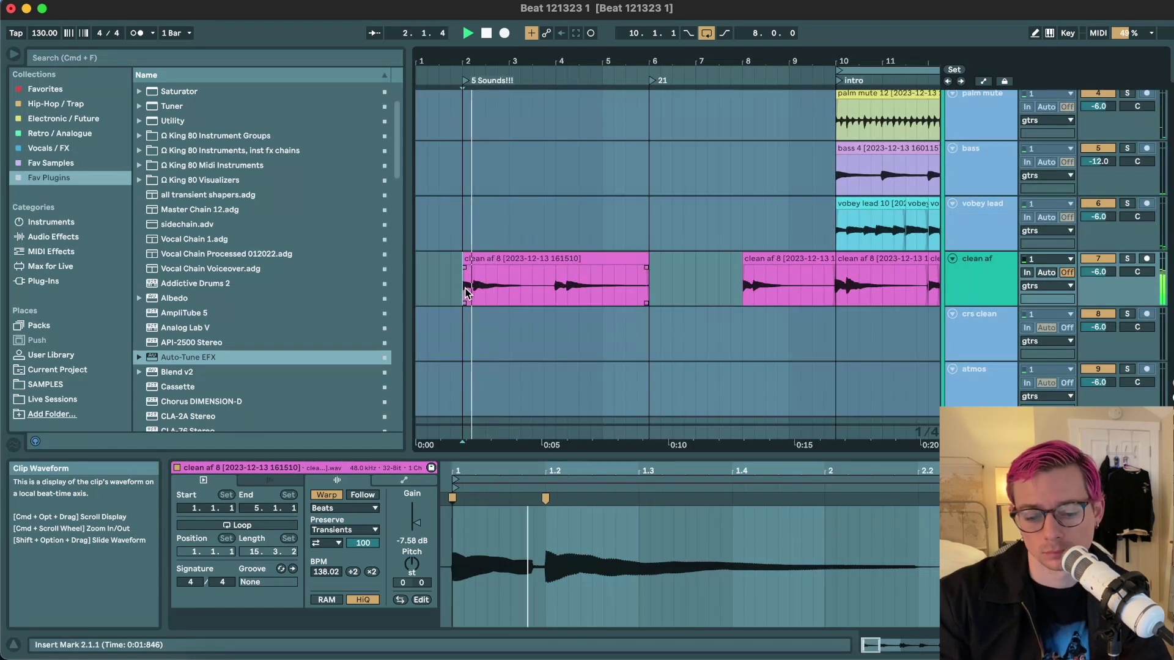
pyautogui.hscroll(8, 713, 286)
pyautogui.press('space')
# - Lower the gain of the clean af clip at bars 10–12 to -10.5 dB and play it back
pyautogui.click(671, 284)
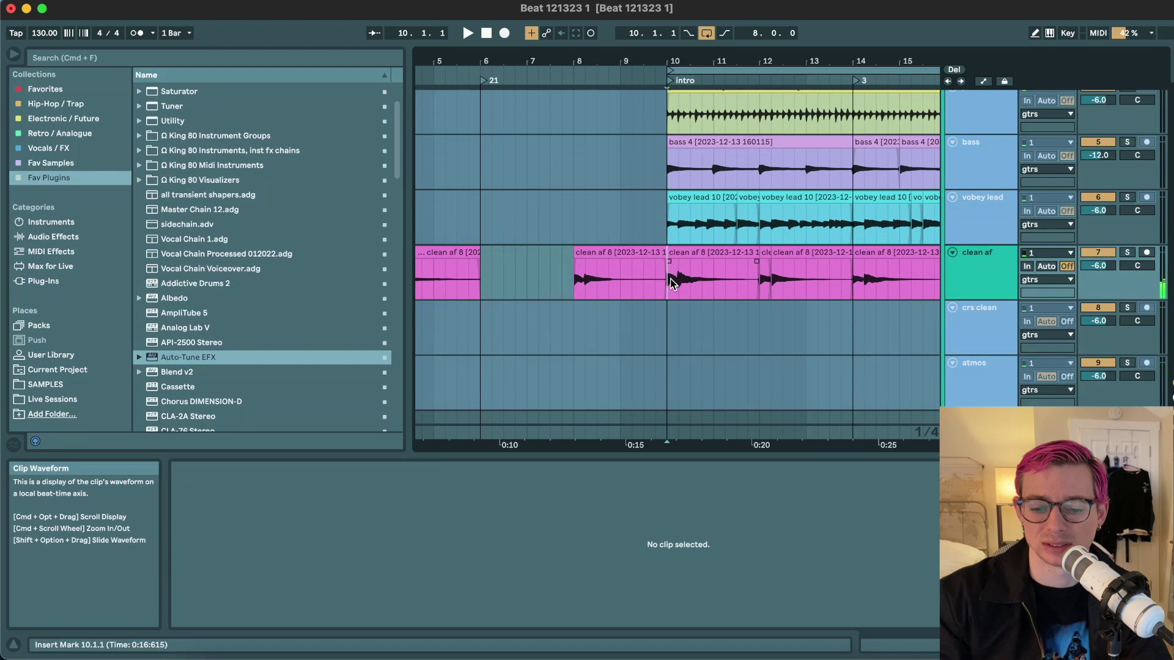
pyautogui.click(689, 266)
pyautogui.press('space')
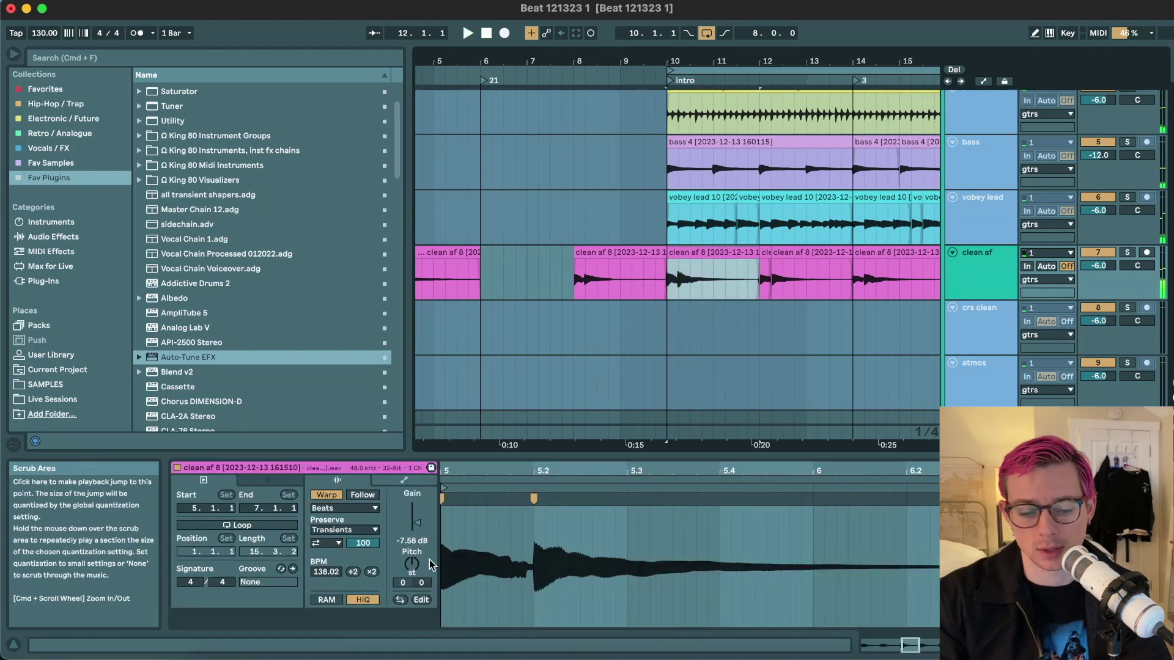
pyautogui.moveTo(412, 541); pyautogui.dragTo(413, 549)
pyautogui.press('space')
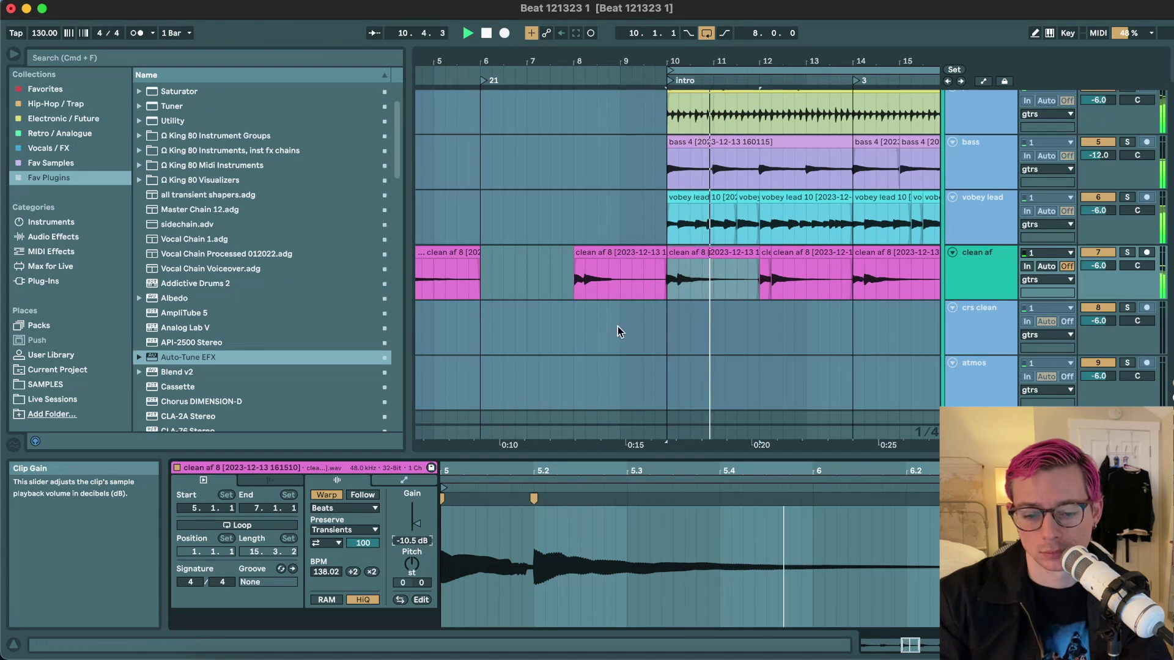
# - Delete the leftover clean af clips between bar 2 and bar 10
pyautogui.click(610, 247)
pyautogui.hscroll(-5, 611, 247)
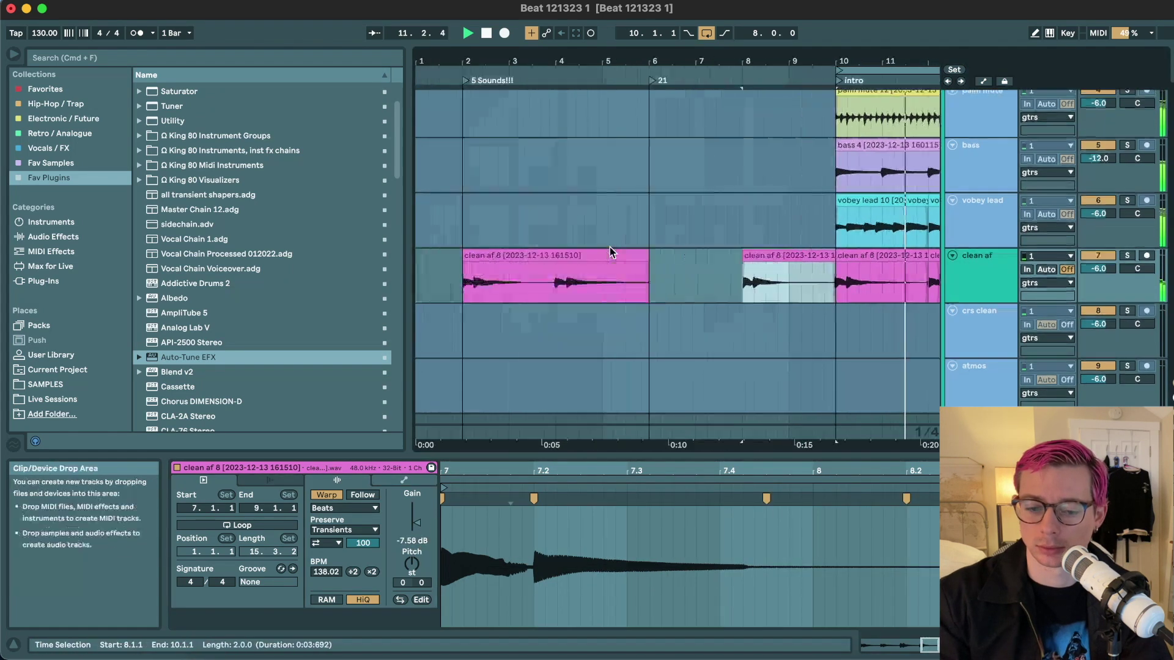
pyautogui.keyDown('shift'); pyautogui.click(483, 252); pyautogui.keyUp('shift')
pyautogui.press('Delete')
pyautogui.hscroll(4, 709, 257)
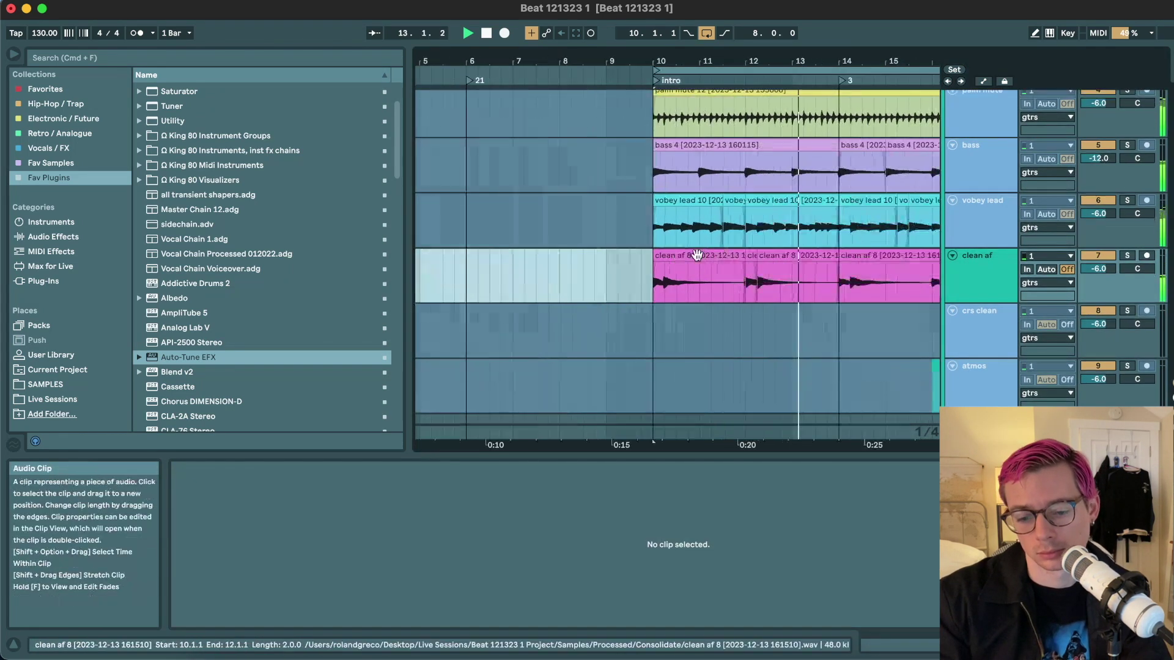
# - Freeze the clean af track
pyautogui.click(697, 255)
pyautogui.hscroll(2, 697, 254)
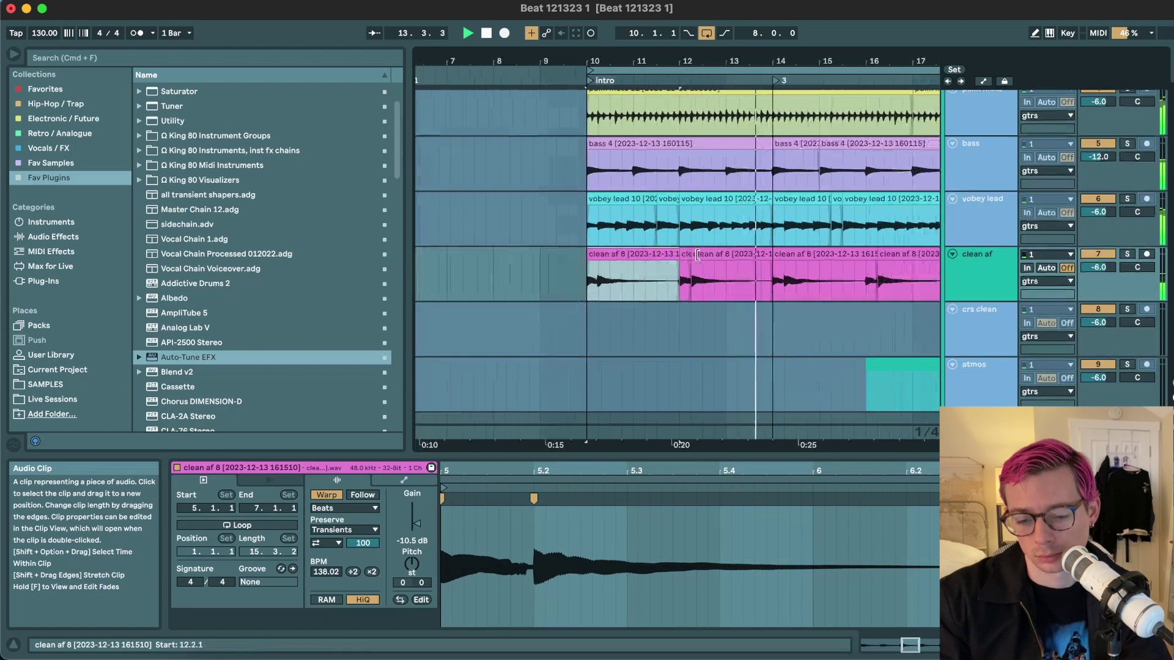
pyautogui.rightClick(997, 230)
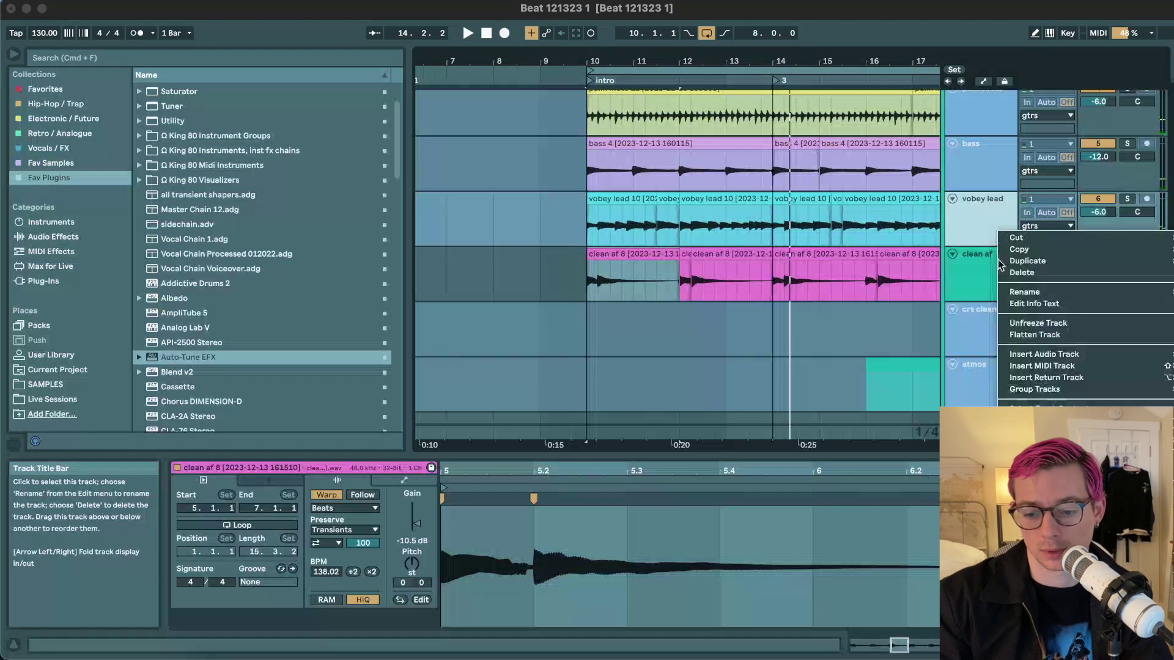
pyautogui.click(1020, 321)
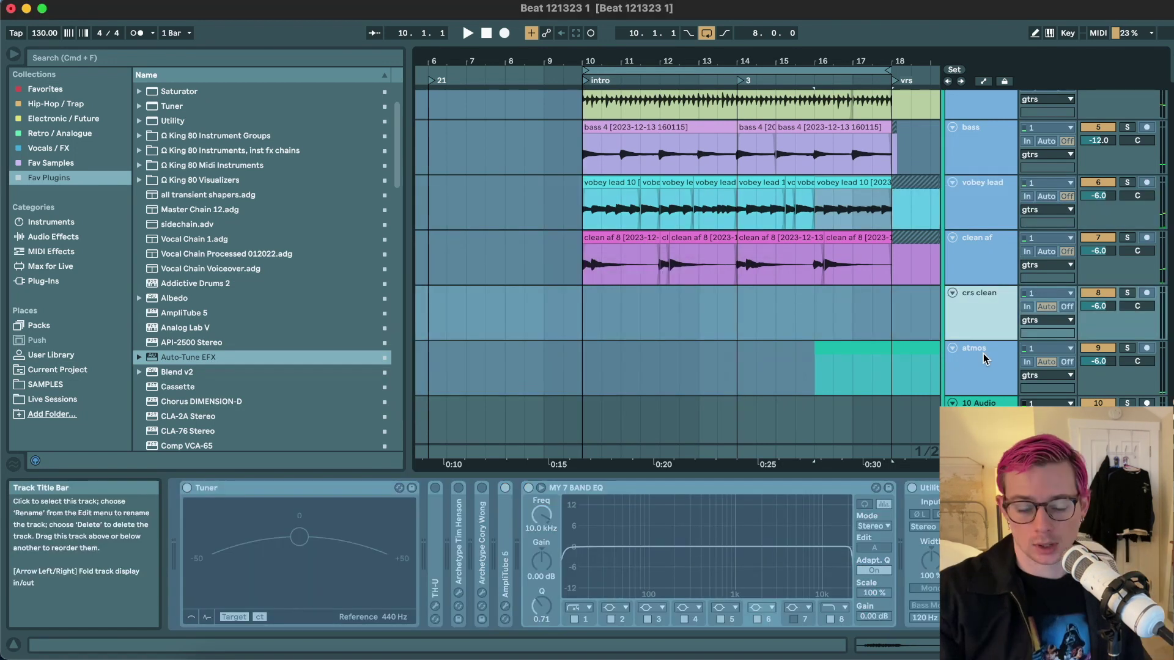
# - Unfreeze the atmos track and move it above the crs clean track
pyautogui.click(983, 357)
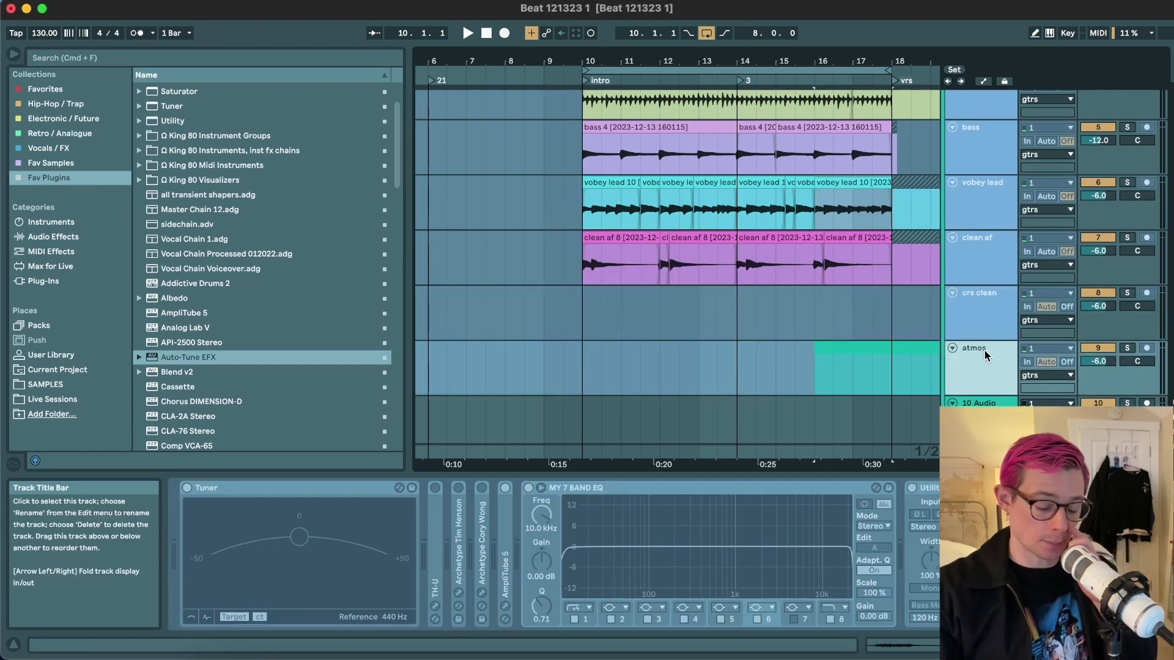
pyautogui.rightClick(987, 348)
pyautogui.click(1031, 396)
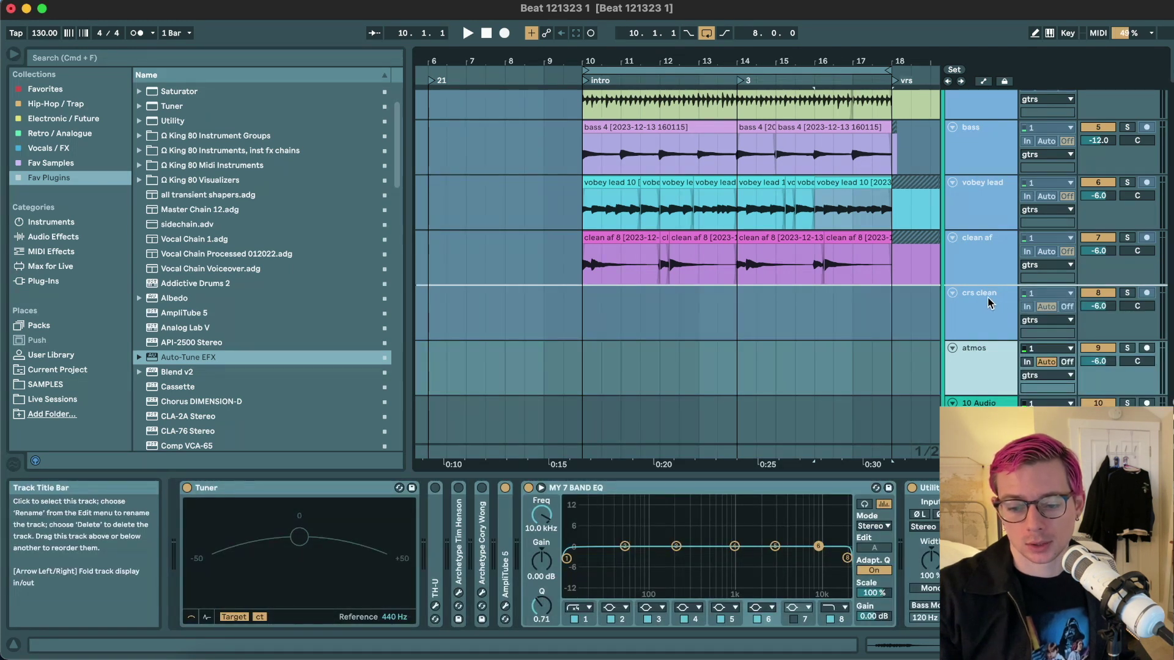
pyautogui.moveTo(987, 303); pyautogui.dragTo(986, 304)
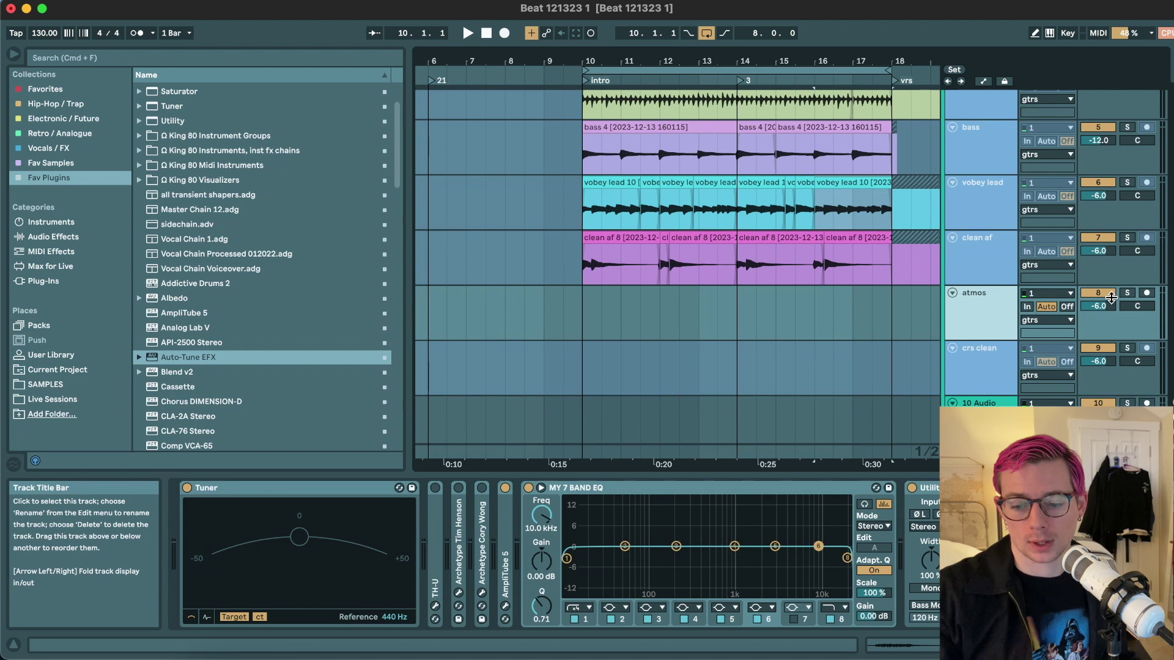
# - Arm the atmos track and record looped guitar takes from bar 10, lowering the clean af track volume to -12 dB meanwhile
pyautogui.click(1147, 293)
pyautogui.click(997, 306)
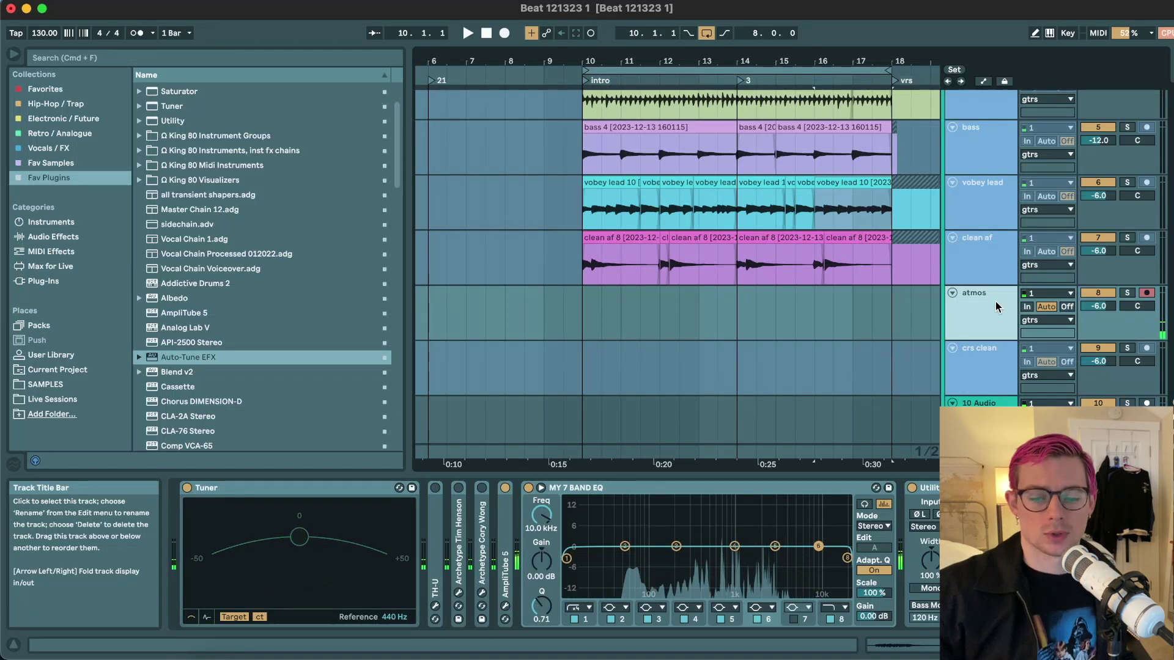
pyautogui.click(583, 307)
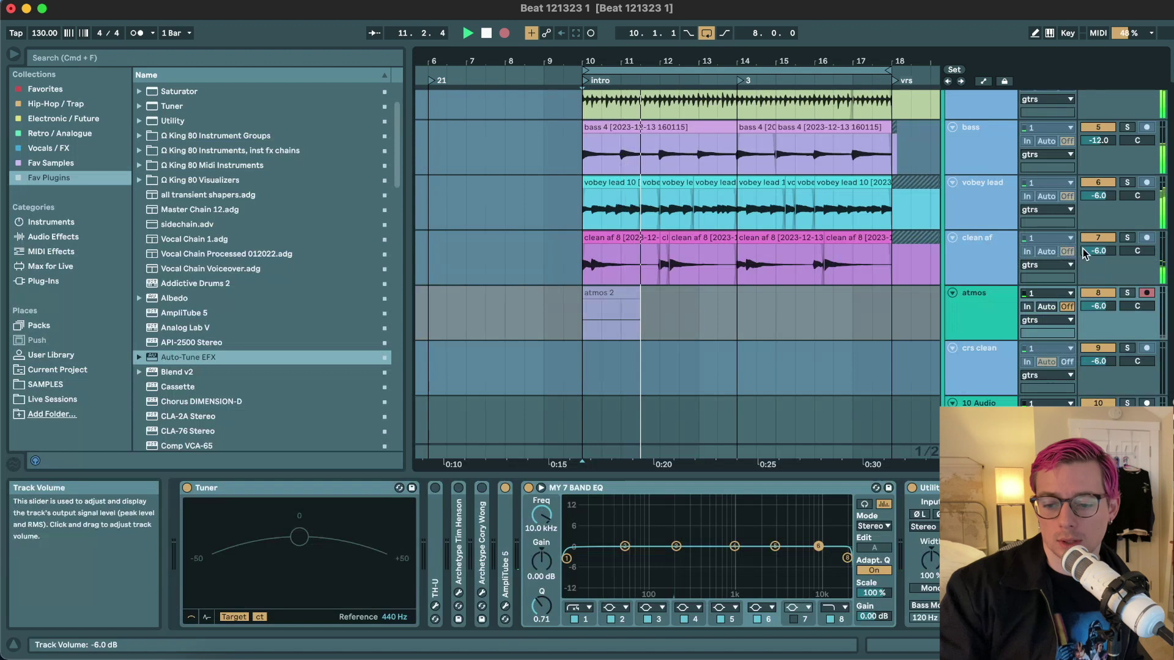
pyautogui.press('Down')
pyautogui.press('Down')
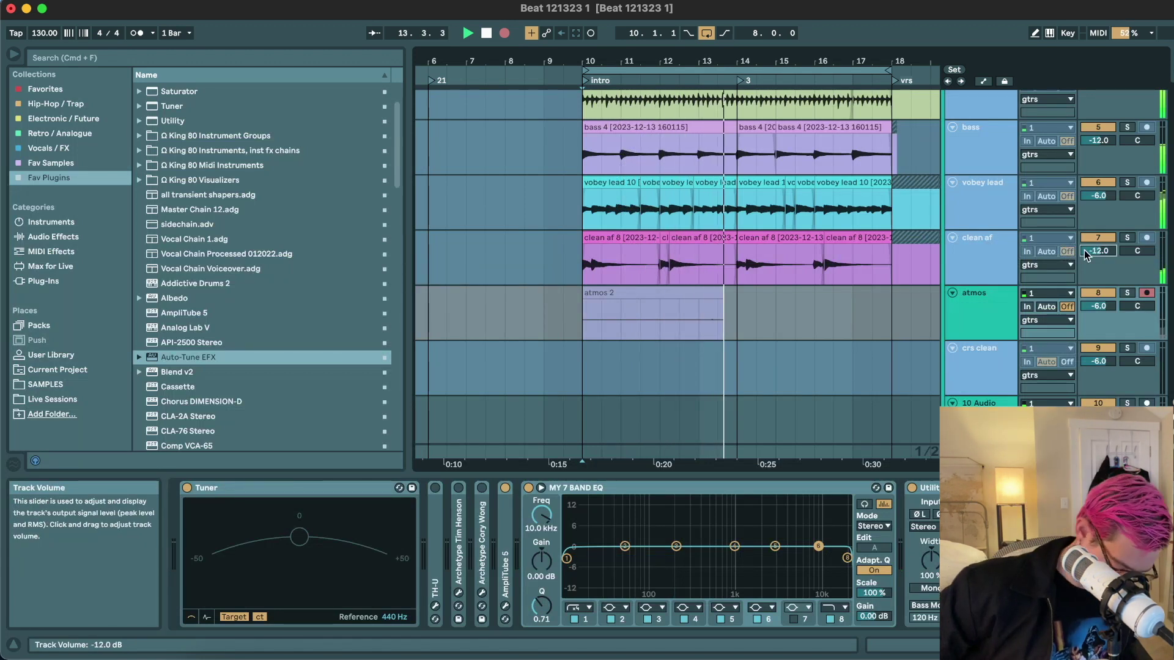
pyautogui.press('space')
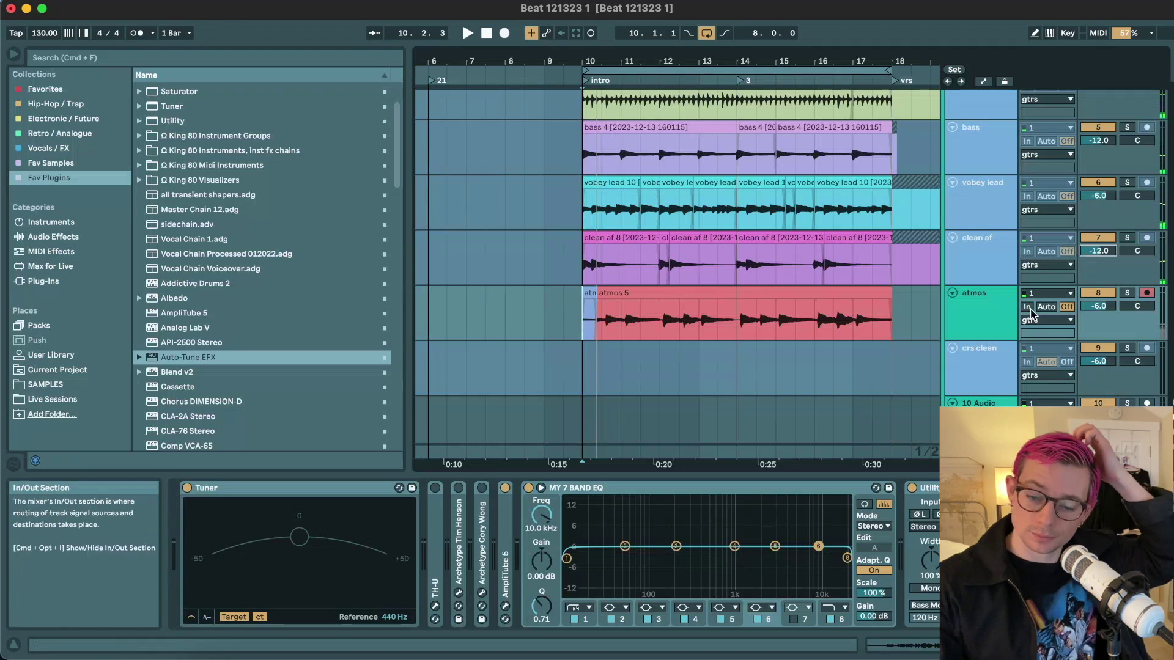
# - Extend the atmos 5 clip over the short opening fragment and shift it slightly earlier so its first note starts at bar 10
pyautogui.moveTo(175, 360); pyautogui.dragTo(642, 316)
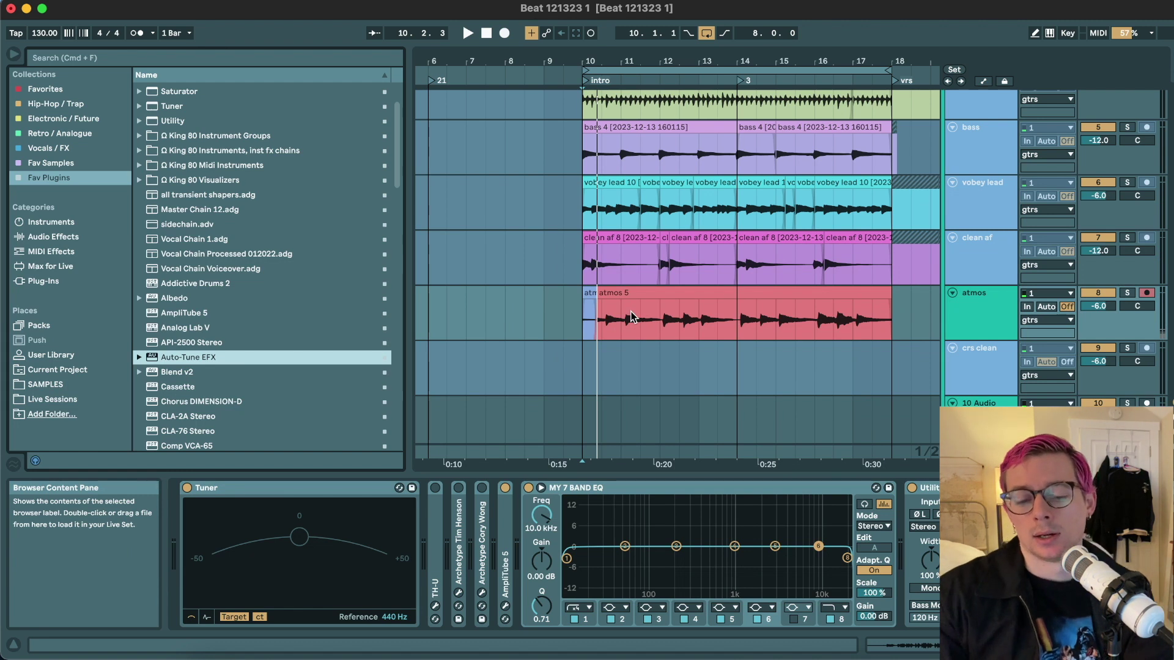
pyautogui.moveTo(623, 306)
pyautogui.mouseDown()
pyautogui.moveTo(581, 292)
pyautogui.moveTo(608, 293)
pyautogui.mouseUp()
pyautogui.click(601, 293)
pyautogui.press('+')
pyautogui.press('+')
pyautogui.press('+')
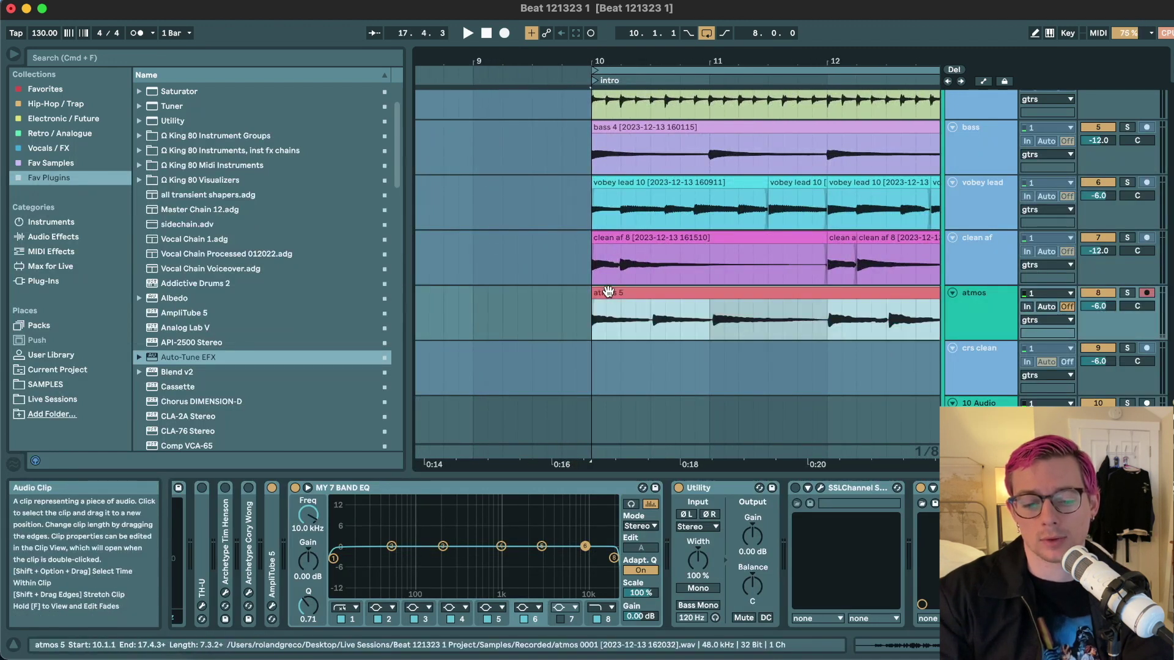
# - Open the atmos 5 clip's waveform and extend the clip's end to bar 18
pyautogui.doubleClick(609, 293)
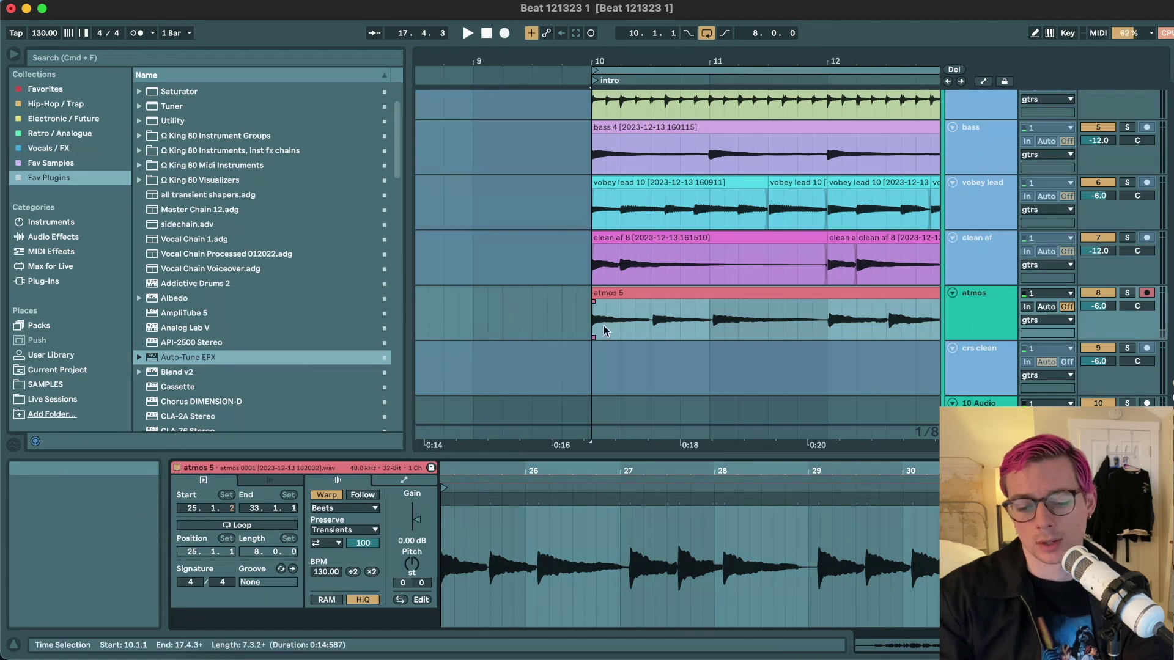
pyautogui.click(621, 292)
pyautogui.scroll(-5, 710, 297)
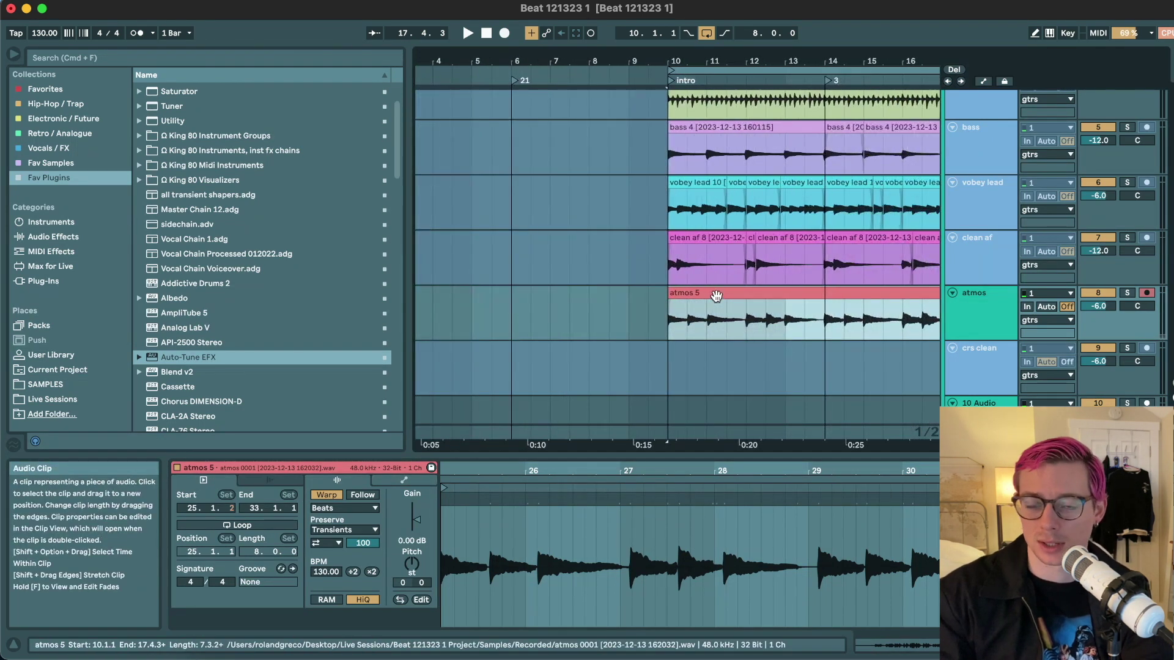
pyautogui.hscroll(5, 716, 296)
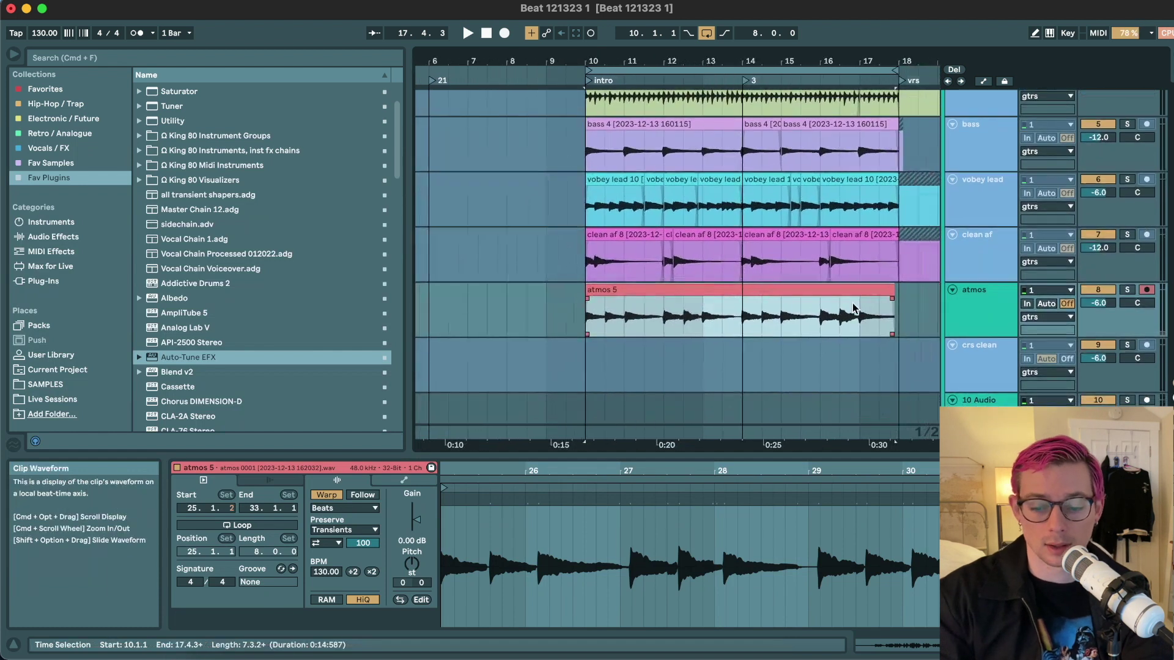
pyautogui.moveTo(894, 306)
pyautogui.mouseDown()
pyautogui.moveTo(909, 306)
pyautogui.moveTo(899, 306)
pyautogui.mouseUp()
pyautogui.press('Delete')
pyautogui.click(840, 290)
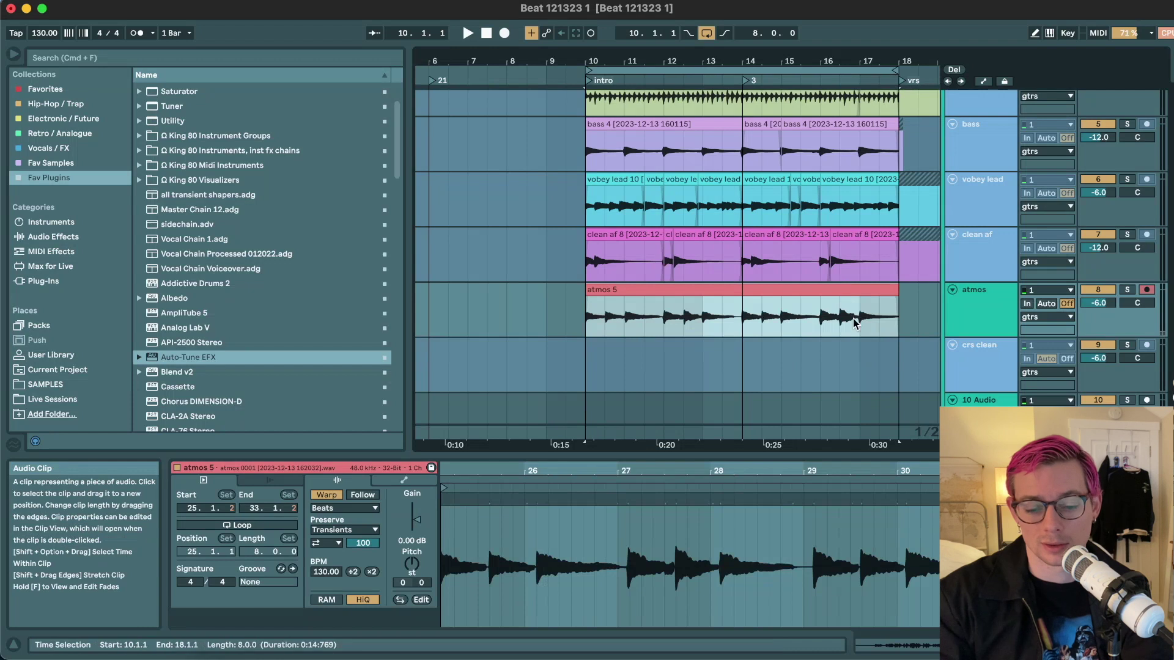
# - Add Auto-Tune EFX at the start of the atmos track's device chain
pyautogui.click(985, 332)
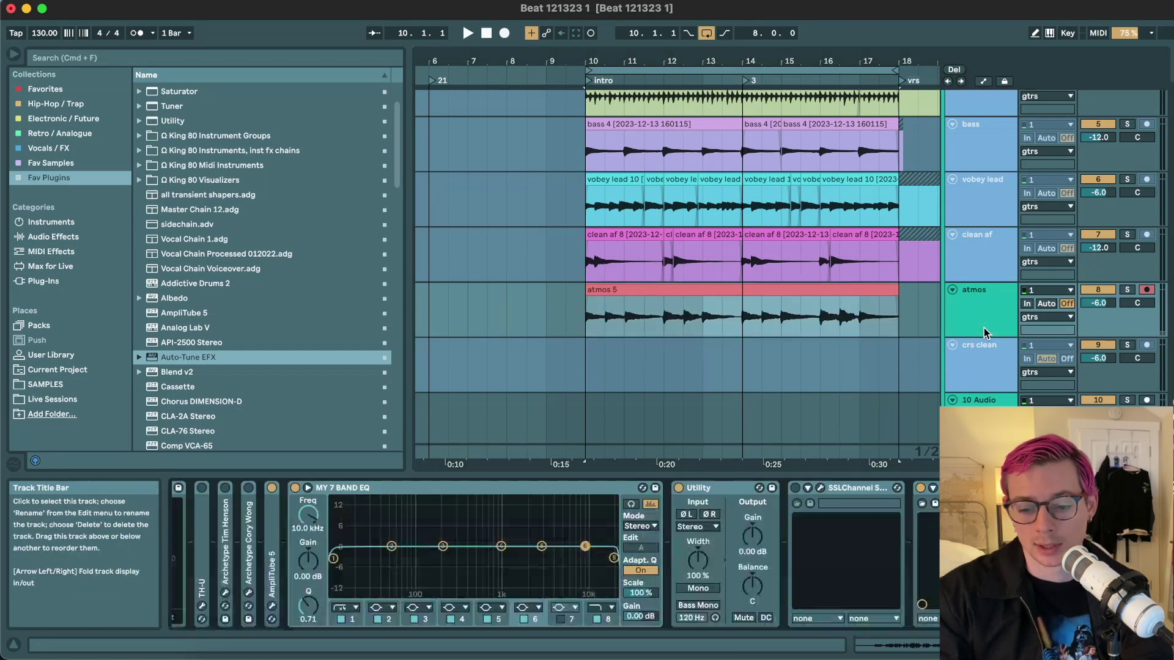
pyautogui.hscroll(-5, 300, 531)
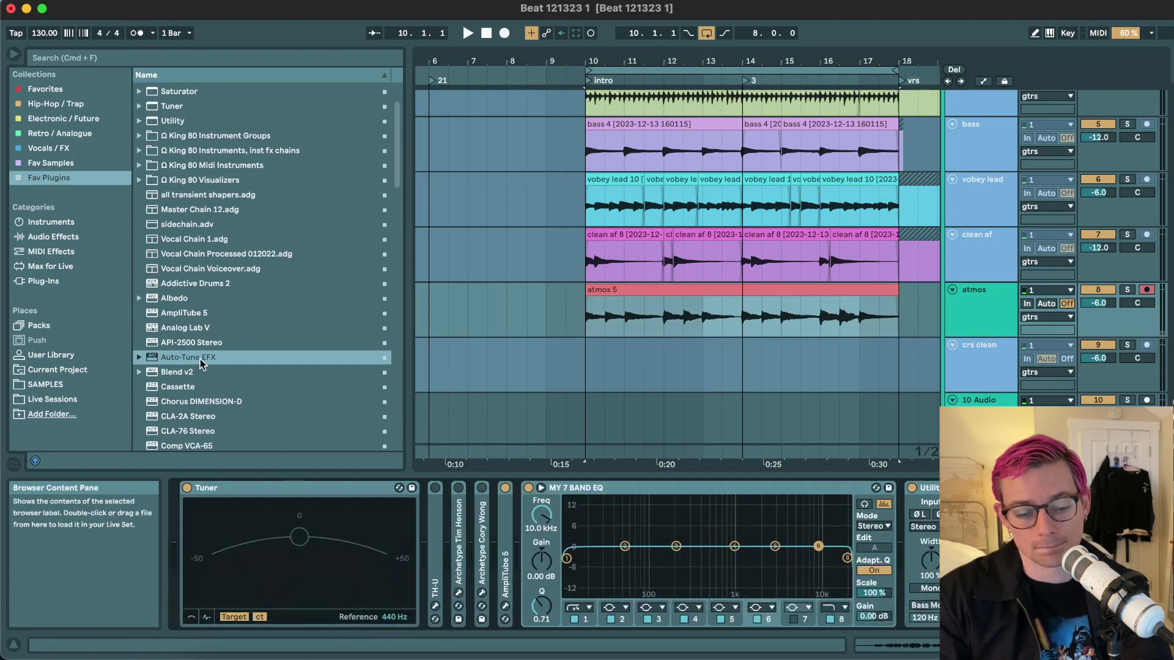
pyautogui.click(198, 359)
pyautogui.moveTo(198, 361); pyautogui.dragTo(177, 518)
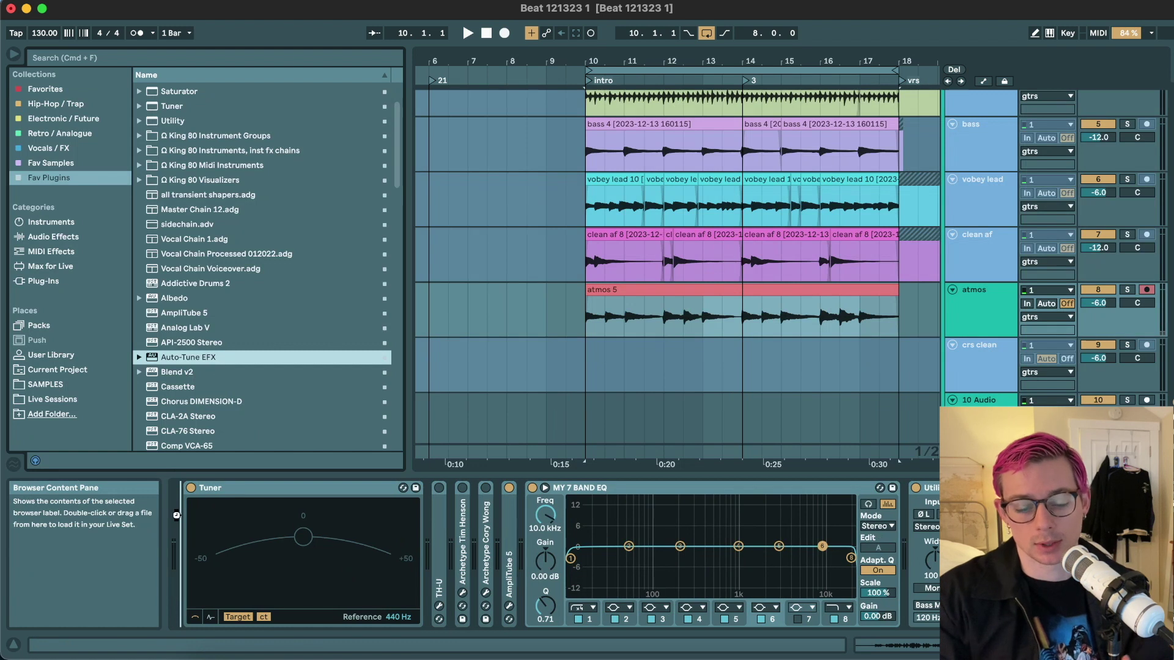
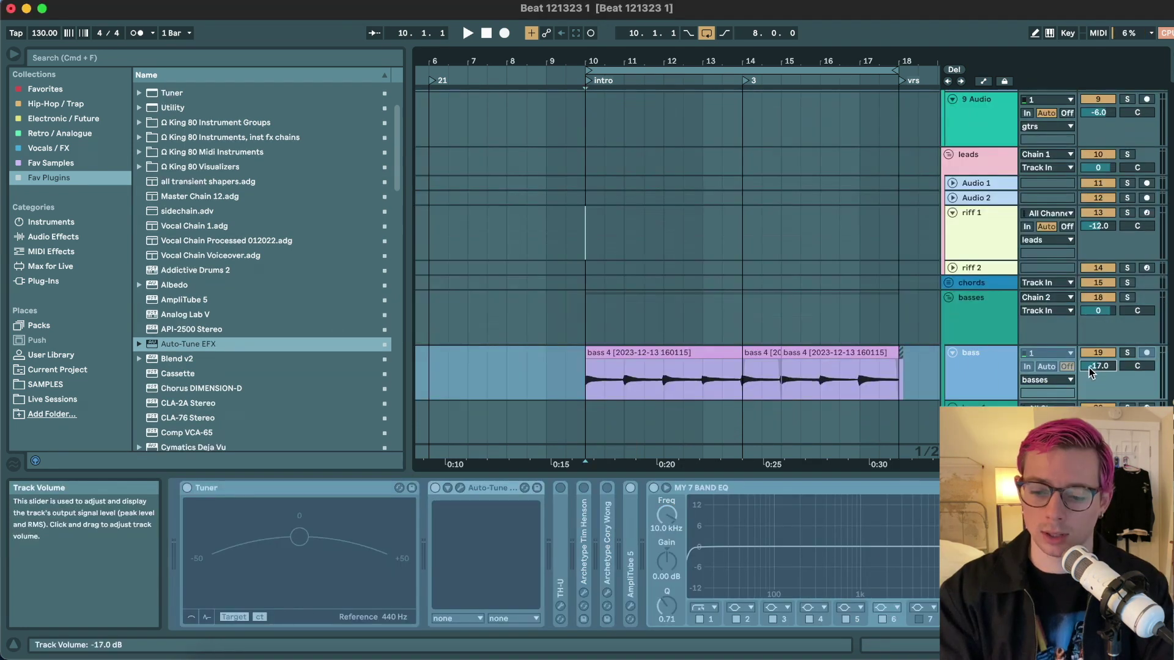
# - Play the intro and lower the bass track's volume to -22 dB
pyautogui.moveTo(1089, 372); pyautogui.dragTo(1089, 375)
pyautogui.click(640, 351)
pyautogui.press('space')
pyautogui.click(1097, 367)
pyautogui.press('Down')
pyautogui.press('Down')
pyautogui.press('Down')
pyautogui.press('Down')
pyautogui.scroll(-1, 973, 373)
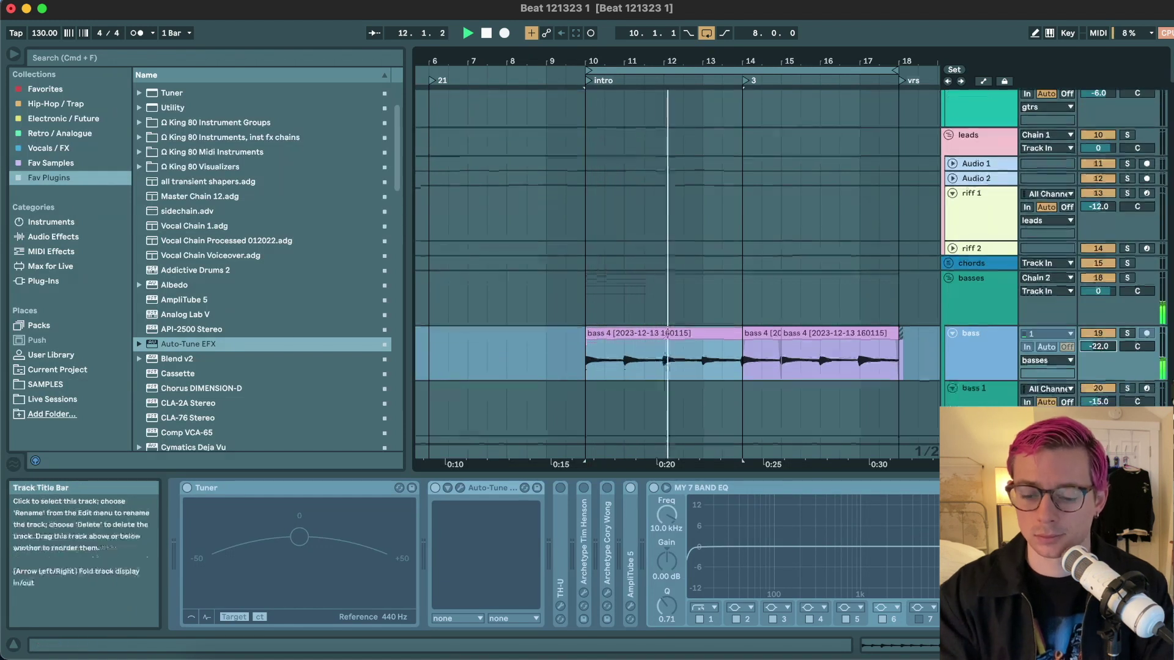
# - Create an empty four-bar MIDI clip on the bass 1 track from bar 10 and enlarge its note editor
pyautogui.scroll(-4, 976, 354)
pyautogui.click(976, 352)
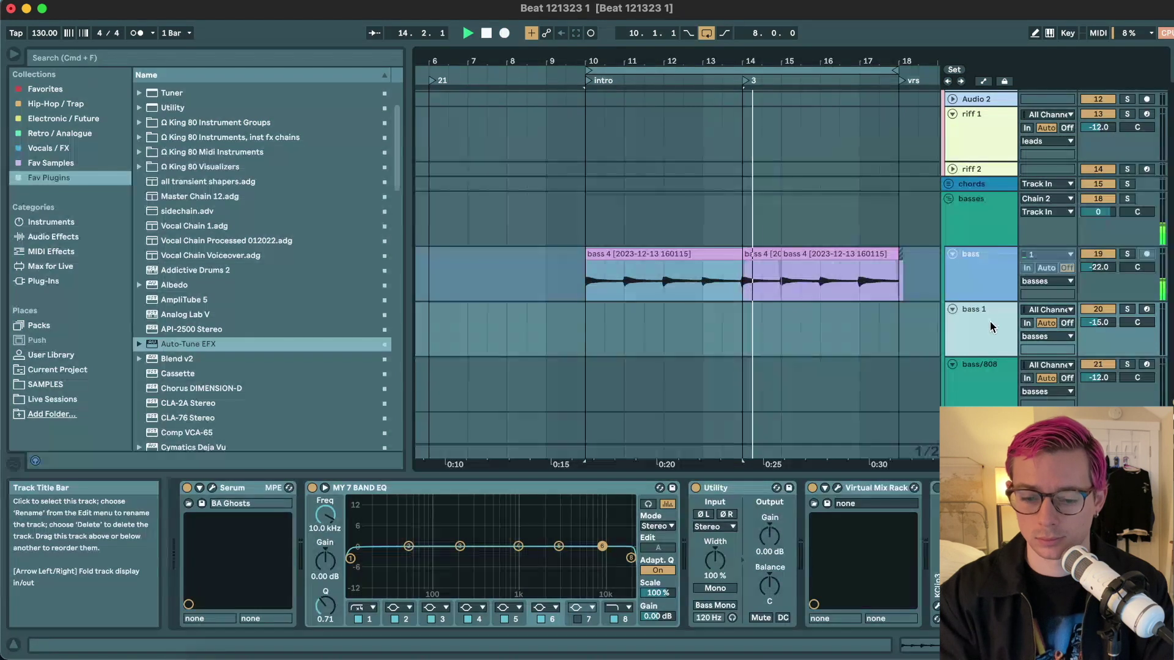
pyautogui.press('space')
pyautogui.moveTo(586, 317); pyautogui.dragTo(731, 328)
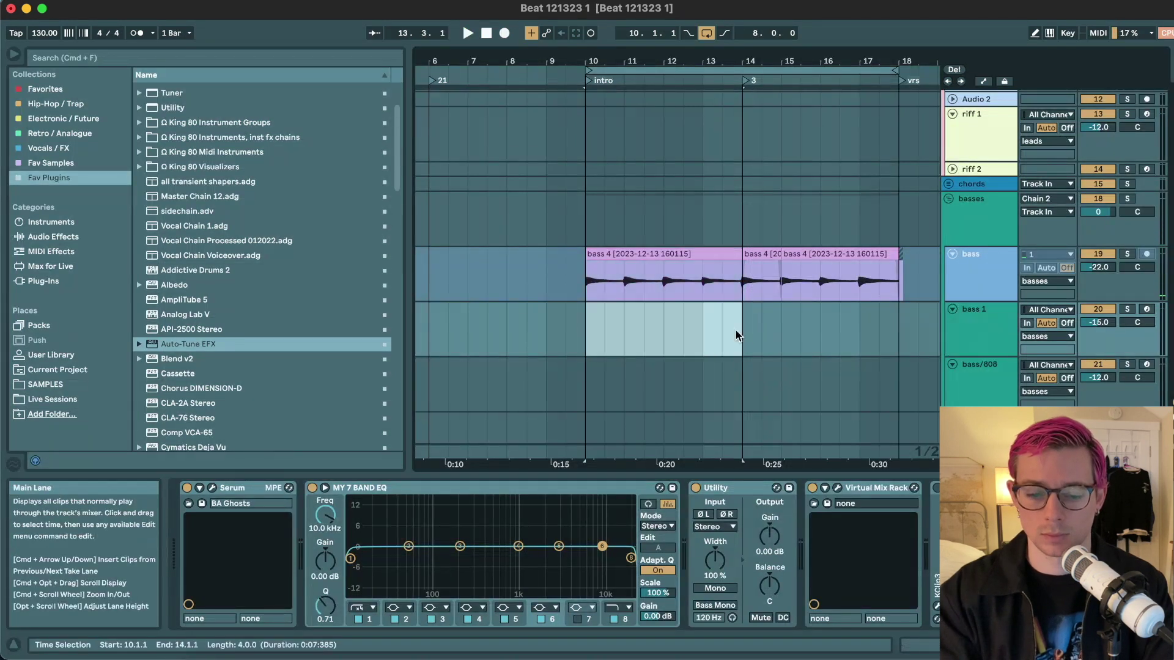
pyautogui.press('super+shift+m')
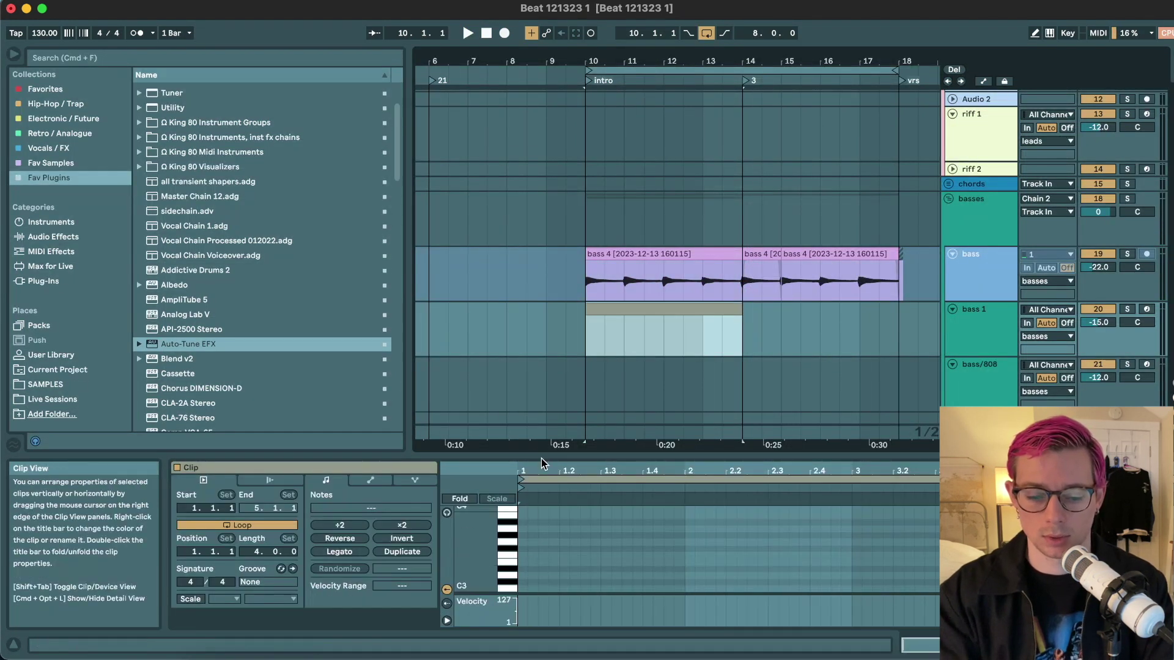
pyautogui.moveTo(541, 456); pyautogui.dragTo(541, 365)
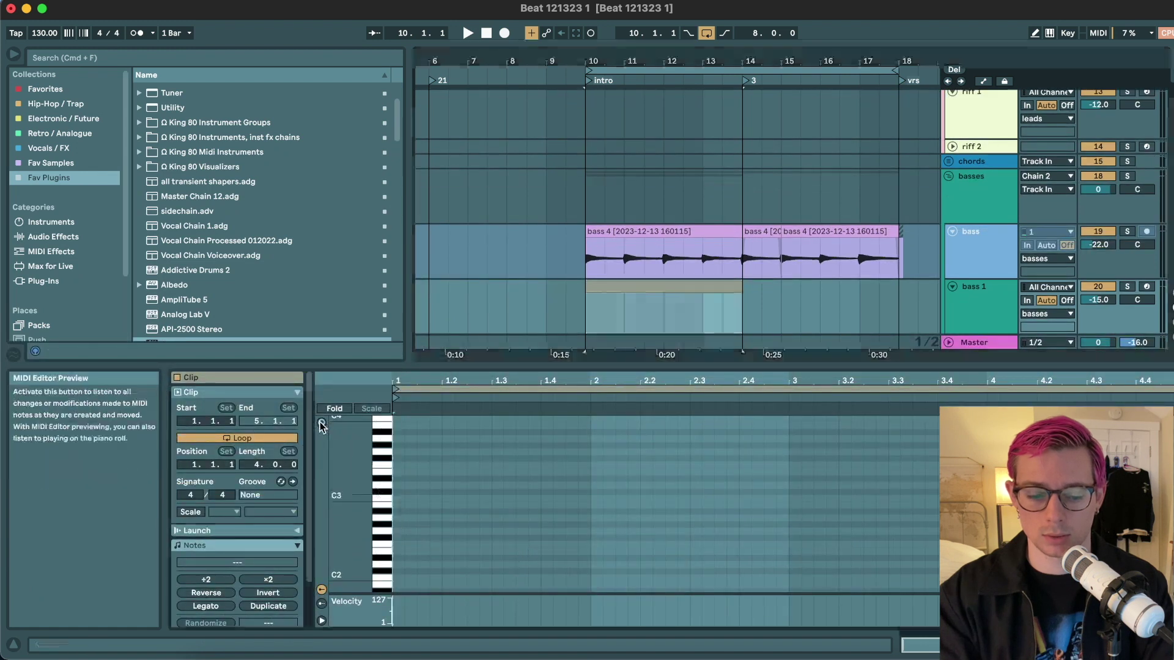
# - Enter an F2 note at the start of the bass 1 clip and repeat it in the clip's second bar
pyautogui.doubleClick(406, 516)
pyautogui.press('Left')
pyautogui.press('Down')
pyautogui.press('Down')
pyautogui.press('Down')
pyautogui.press('Down')
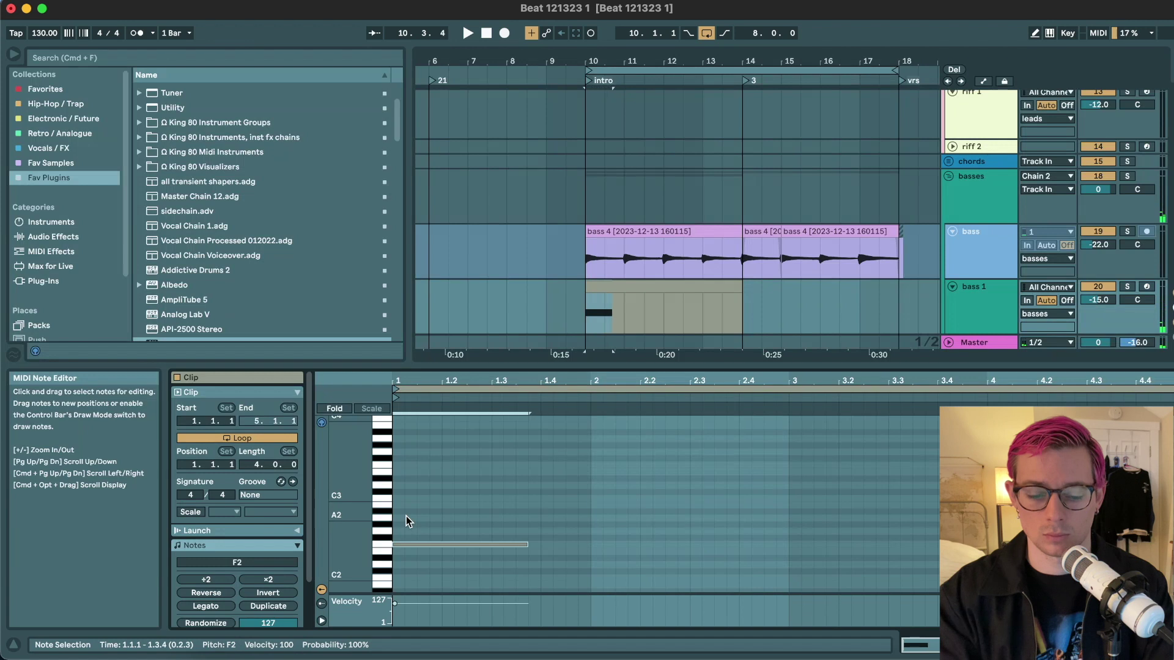
pyautogui.press('space')
pyautogui.press('super+d')
# - Continue the bass line by duplicating the note into bar 3 as A2 and into bar 4 as C3
pyautogui.press('super+d')
pyautogui.press('Up')
pyautogui.press('Up')
pyautogui.press('Up')
pyautogui.press('Up')
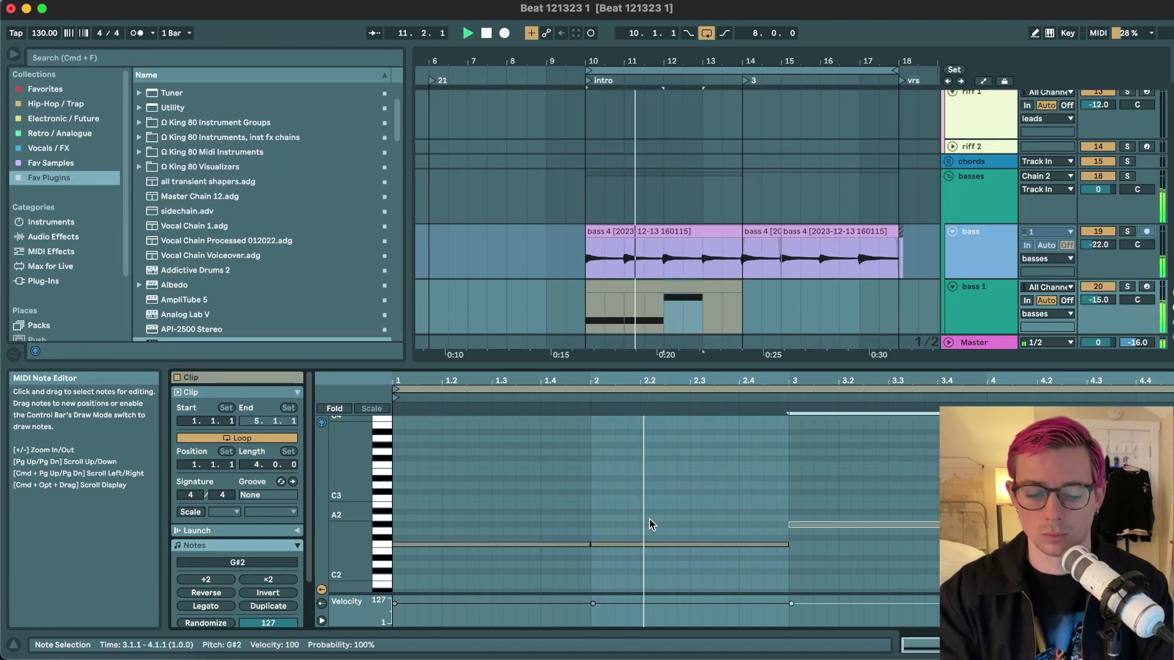
pyautogui.press('super+d')
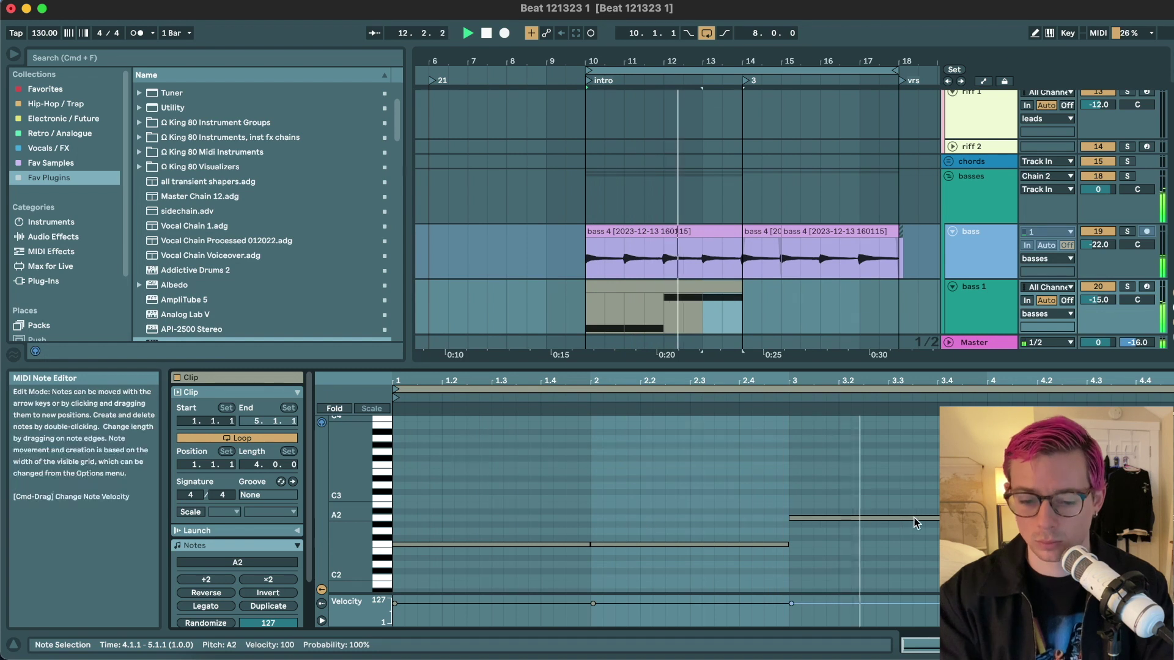
pyautogui.press('space')
pyautogui.press('Up')
pyautogui.press('Up')
pyautogui.press('Up')
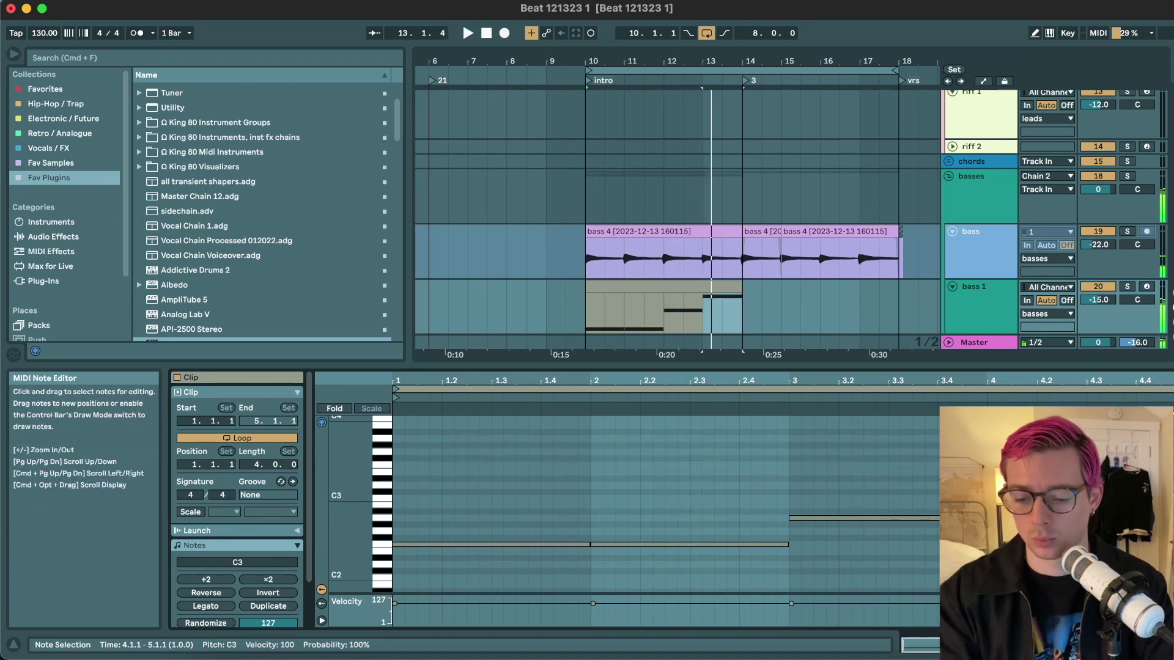
# - Duplicate the four-bar bass 1 clip up to bar 18 and consolidate both halves into one eight-bar clip
pyautogui.click(669, 299)
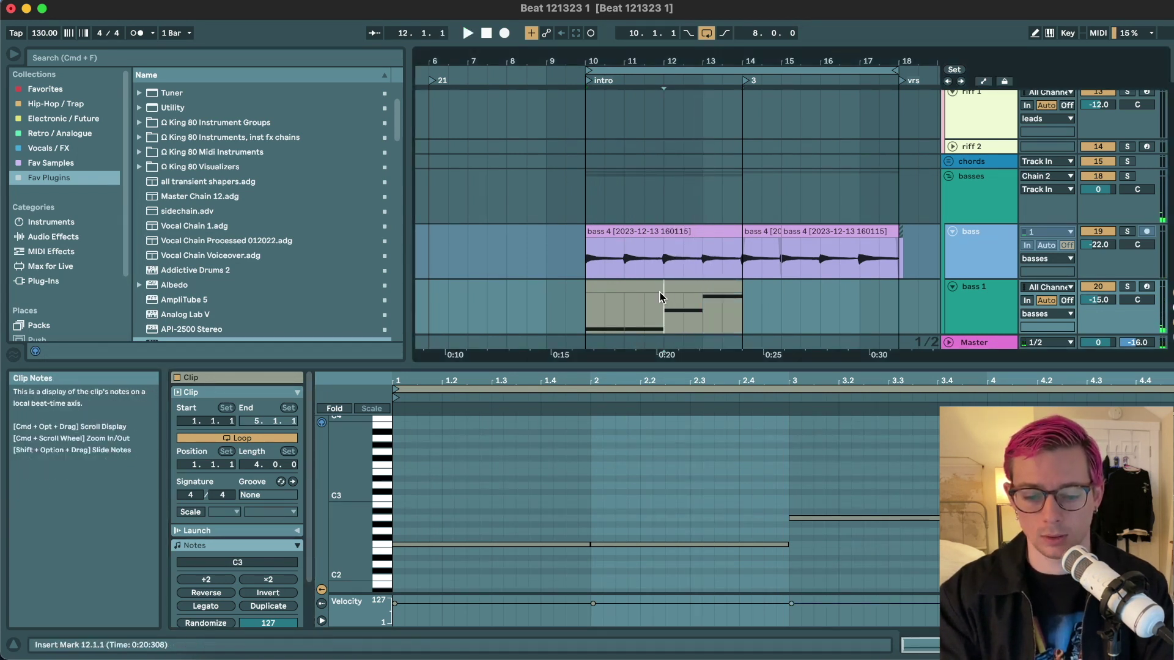
pyautogui.click(653, 287)
pyautogui.press('super+d')
pyautogui.keyDown('shift'); pyautogui.click(652, 287); pyautogui.keyUp('shift')
pyautogui.press('super+j')
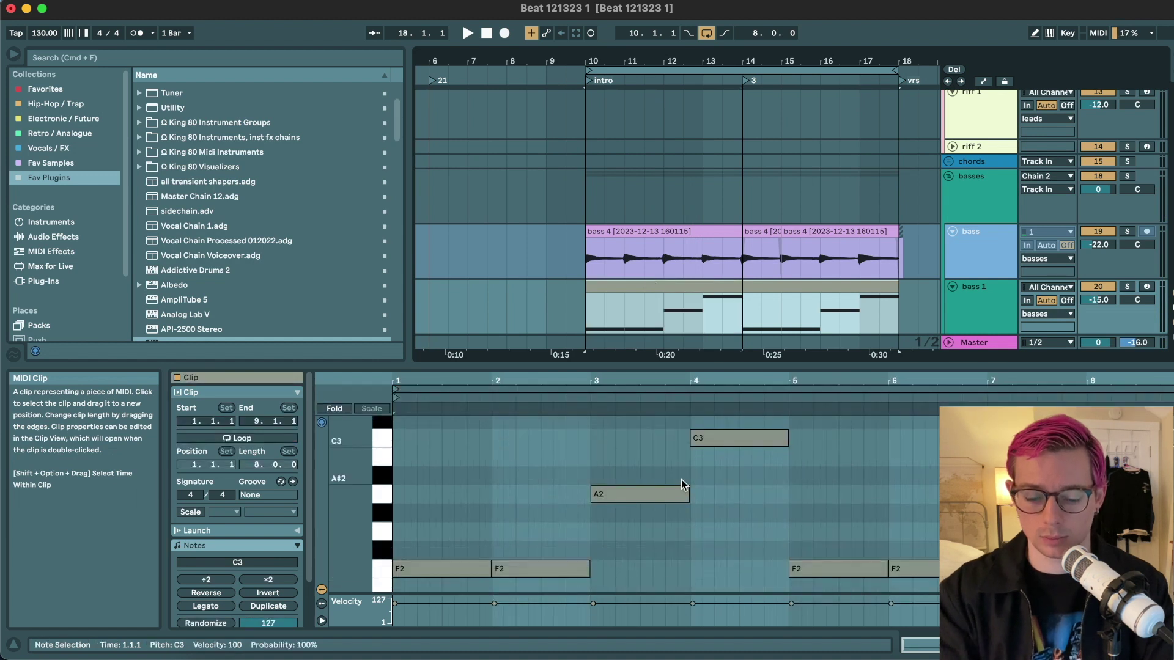
# - Lower the final note of the eight-bar bass 1 clip to E2
pyautogui.click(680, 482)
pyautogui.press('super+a')
pyautogui.moveTo(660, 496); pyautogui.dragTo(656, 492)
pyautogui.click(1110, 438)
pyautogui.press('Down')
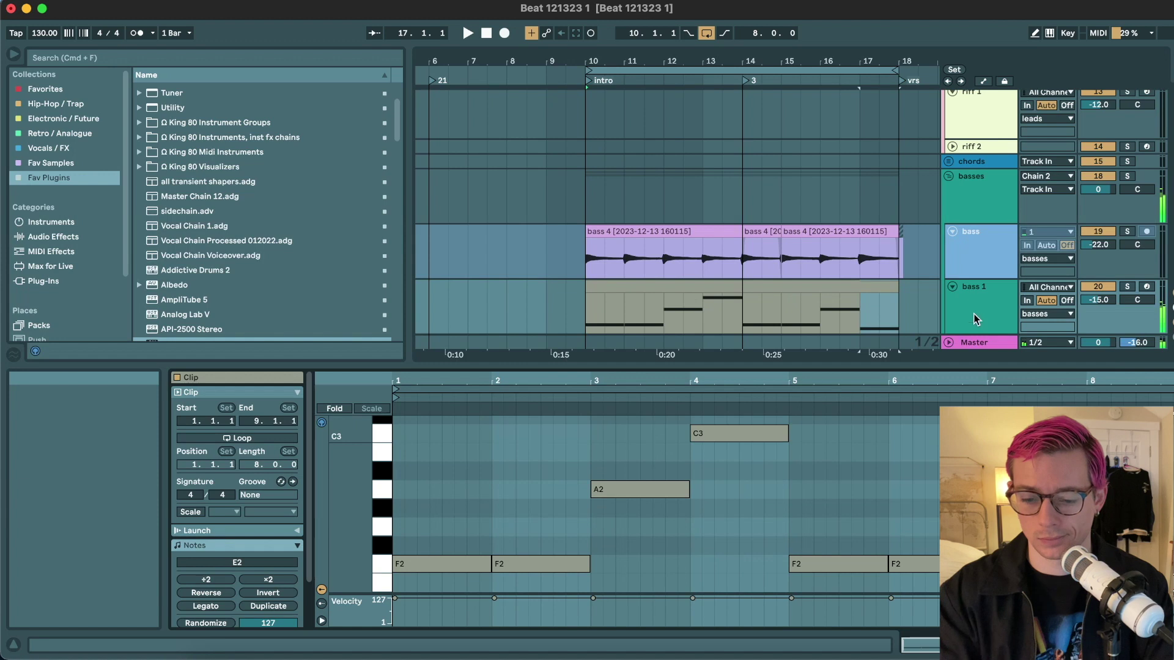
# - Play the loop and assign the track's color to the bass 1 clip
pyautogui.click(793, 294)
pyautogui.scroll(-1, 793, 294)
pyautogui.press('space')
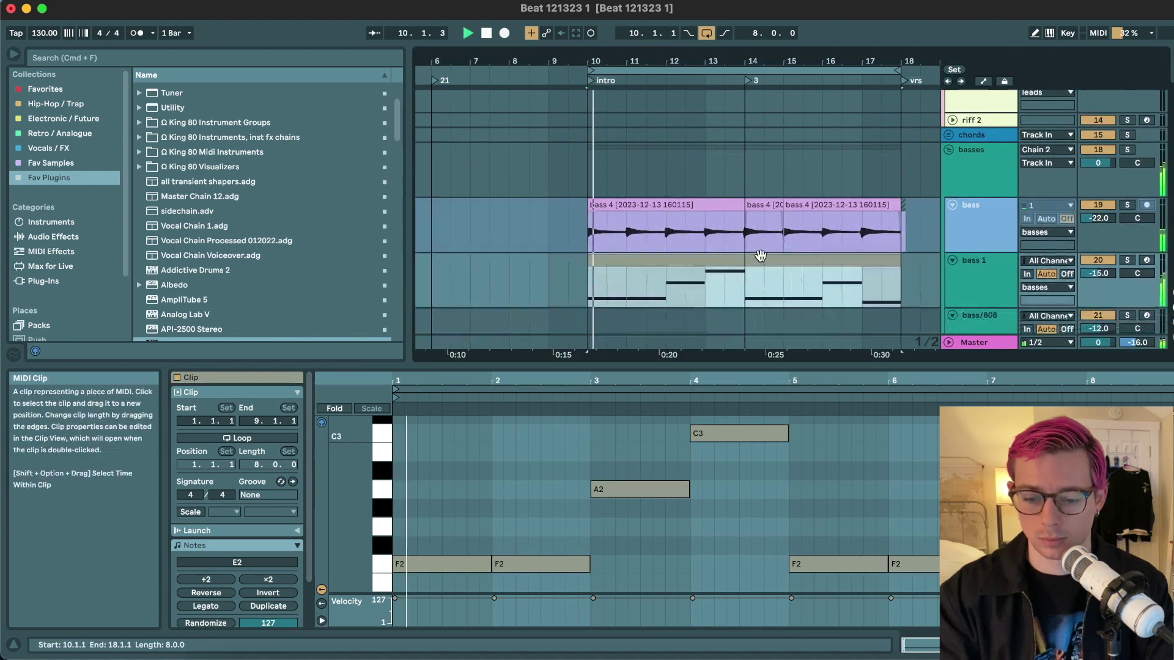
pyautogui.rightClick(762, 258)
pyautogui.click(853, 524)
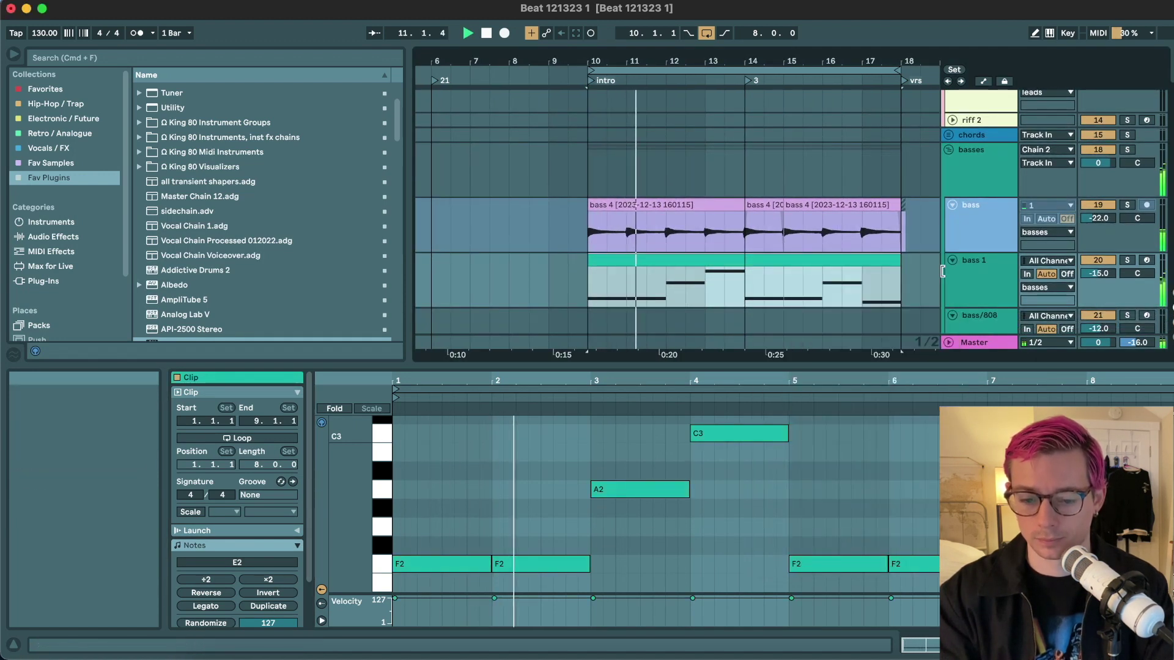
# - Turn the repeated F2 notes into single two-bar notes spanning bars 1–2 and bars 5–6 of the clip
pyautogui.hotkey('shift', 'Tab')
pyautogui.doubleClick(666, 263)
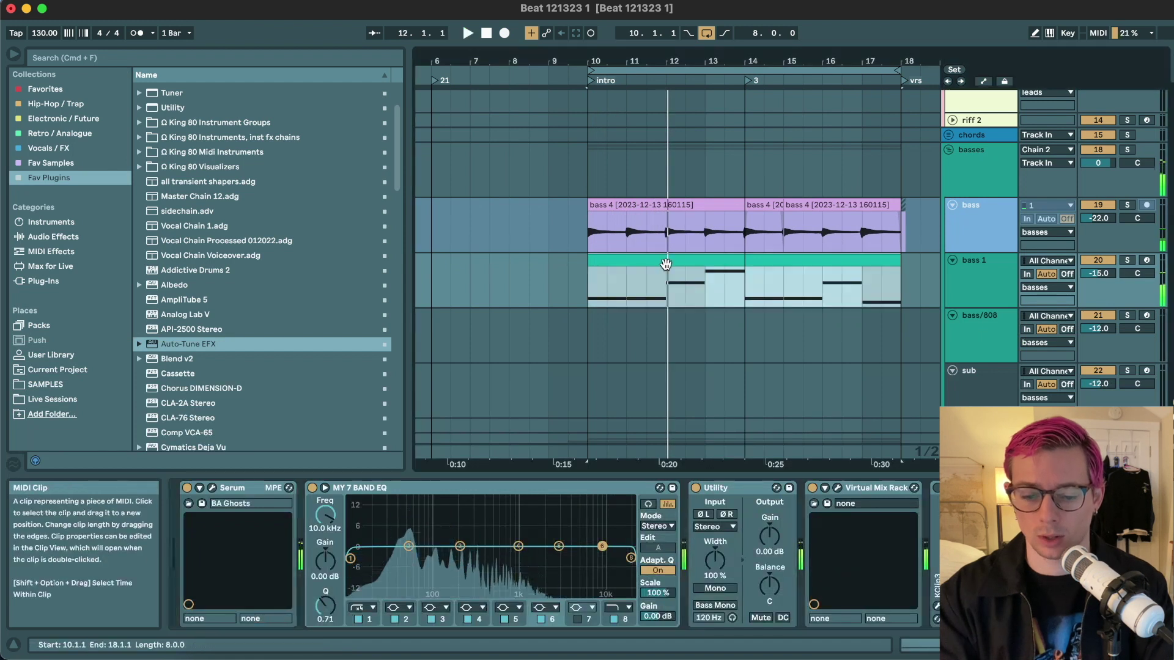
pyautogui.press('space')
pyautogui.click(487, 525)
pyautogui.moveTo(486, 564); pyautogui.dragTo(589, 564)
pyautogui.moveTo(887, 564); pyautogui.dragTo(988, 563)
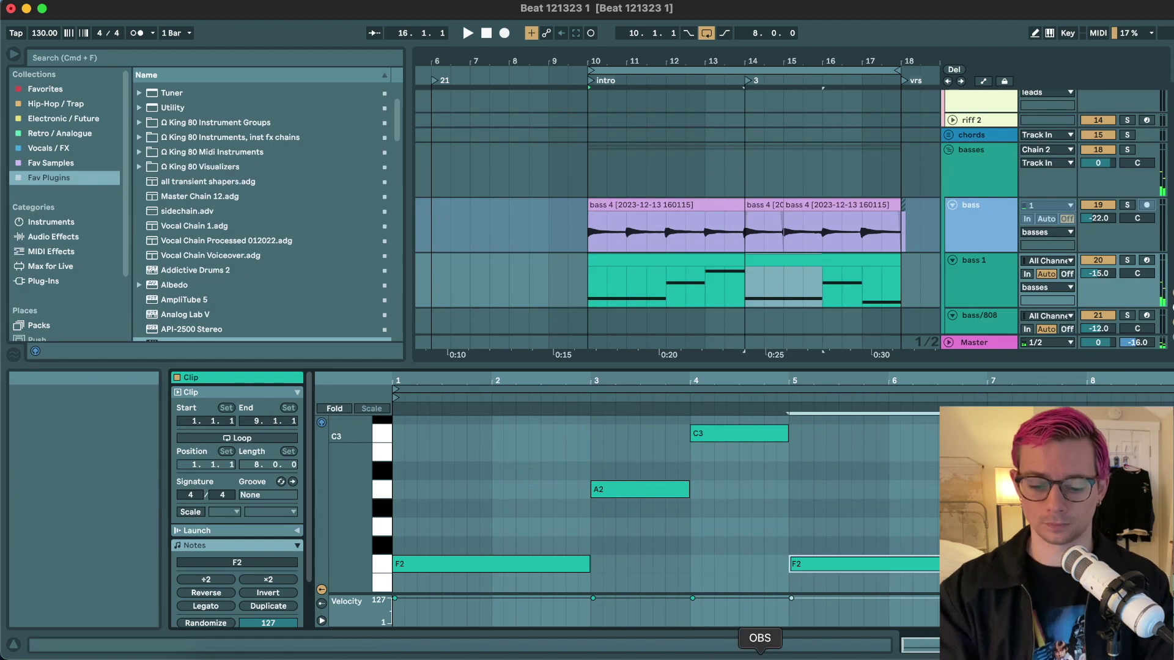
# - Solo the bass 1 track and switch the filter type of its Serum BA Ghosts patch to MG Low 24
pyautogui.click(300, 168)
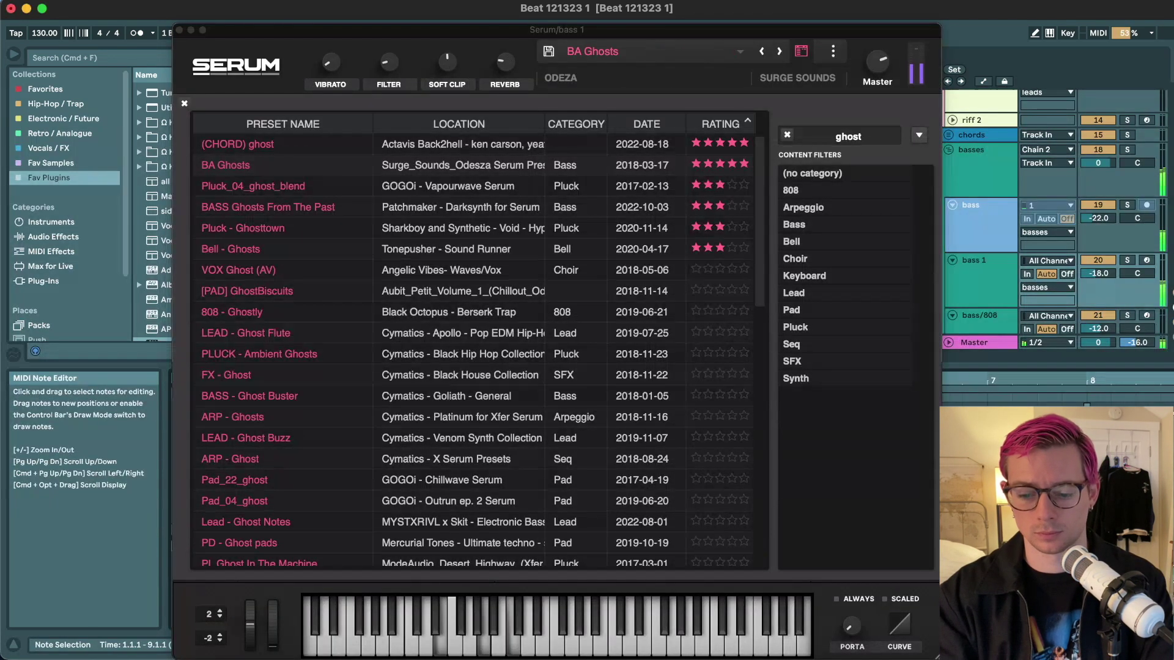
pyautogui.click(987, 276)
pyautogui.click(806, 54)
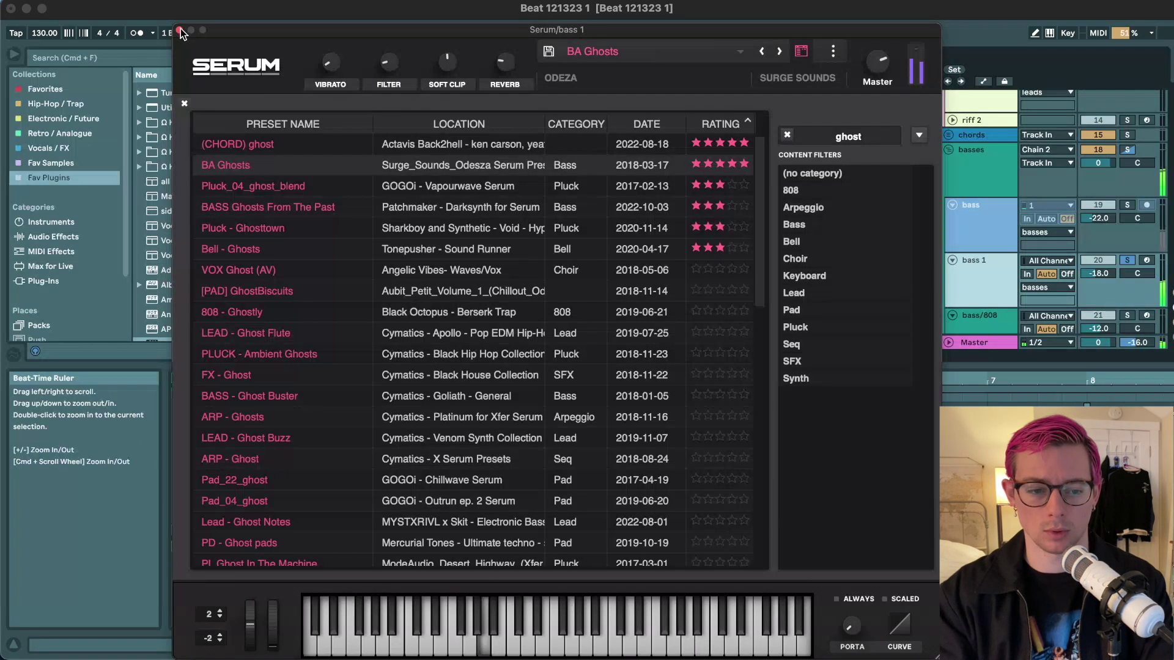
pyautogui.click(801, 50)
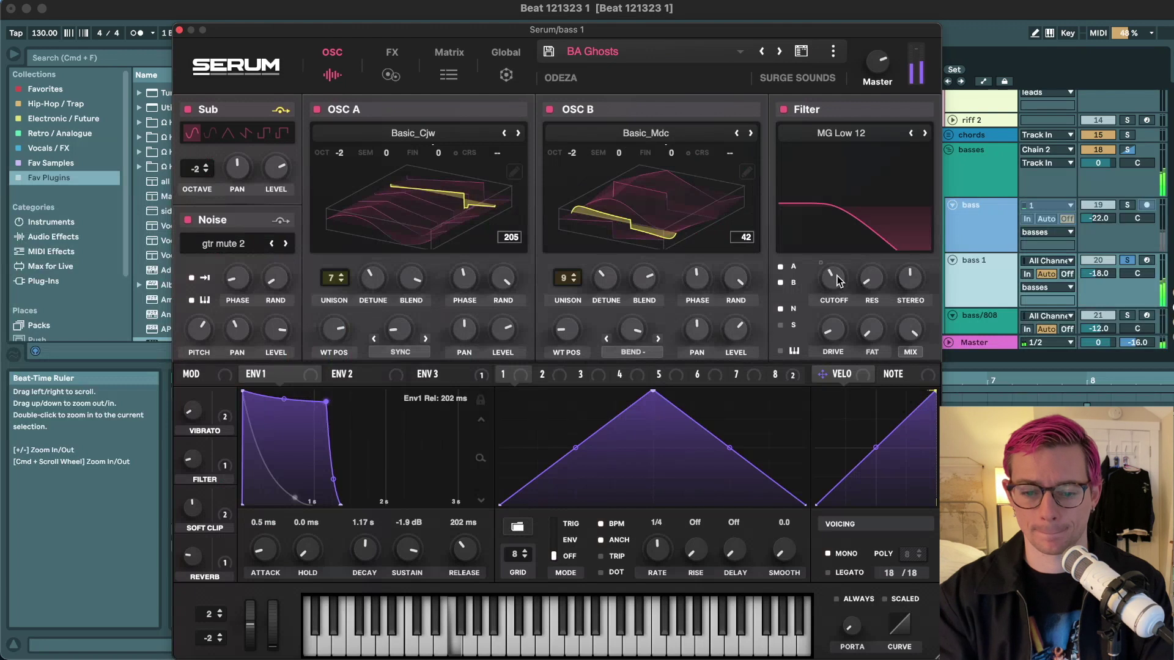
pyautogui.click(923, 134)
pyautogui.click(923, 134)
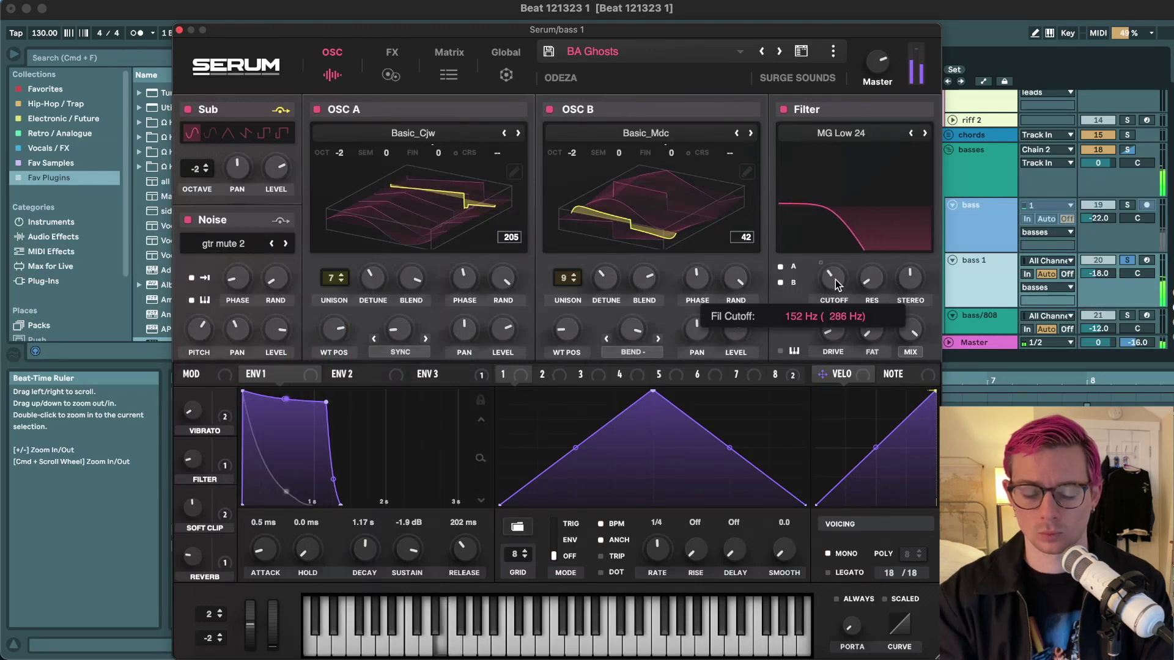
# - Modulate Serum's filter cutoff with Env 3 at an amount of 10 and fine-tune the cutoff
pyautogui.click(358, 376)
pyautogui.click(367, 380)
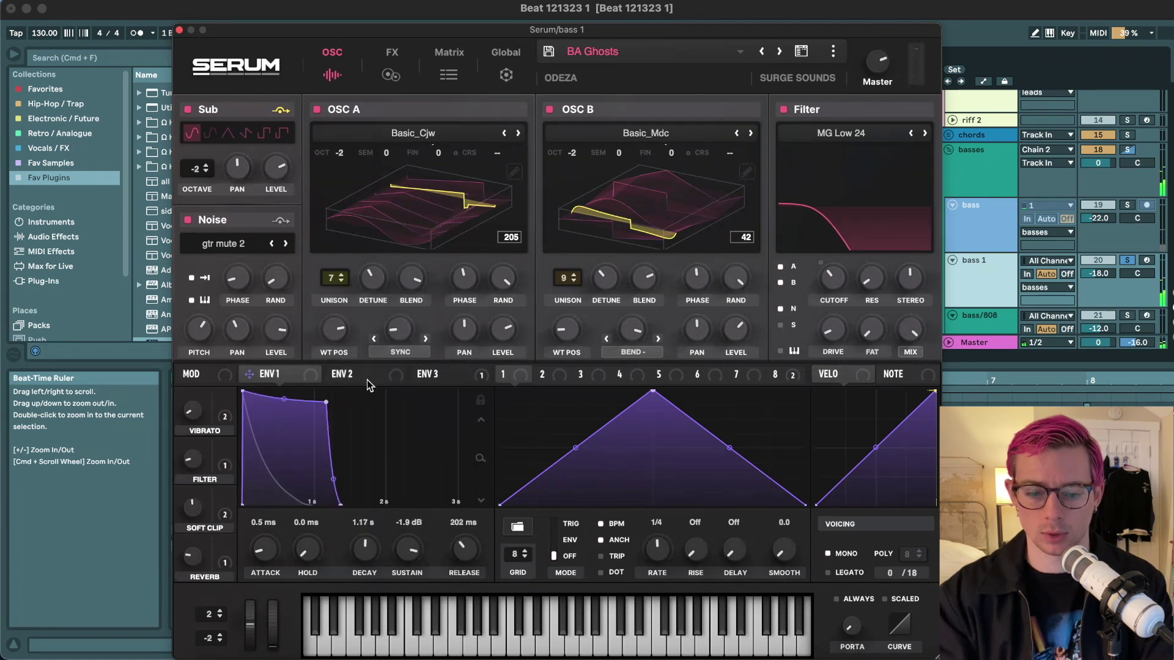
pyautogui.click(446, 380)
pyautogui.click(394, 379)
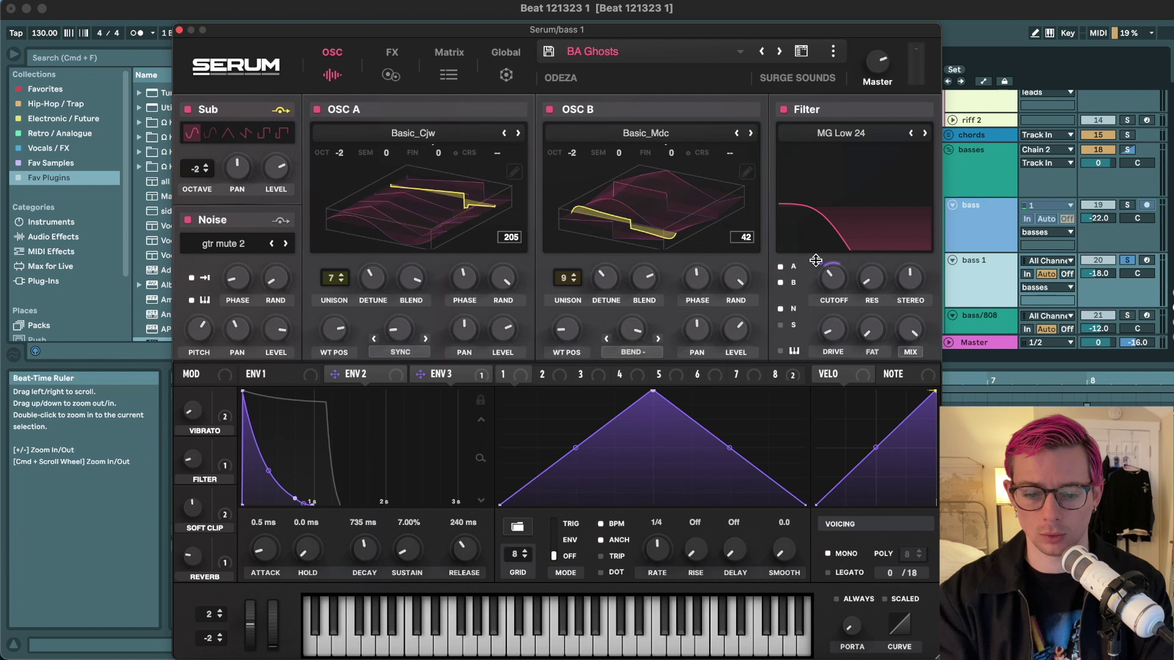
pyautogui.moveTo(821, 262); pyautogui.dragTo(821, 267)
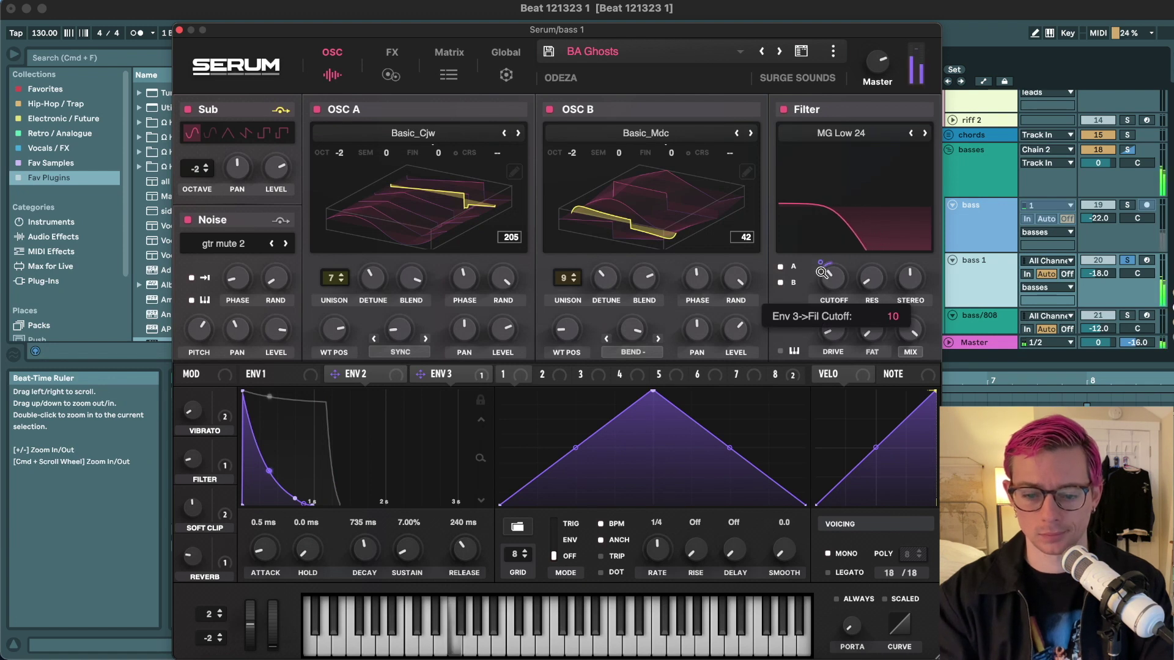
pyautogui.moveTo(835, 275); pyautogui.dragTo(838, 275)
# - Unsolo bass 1, close its Serum window and audition the soloed basses group
pyautogui.click(988, 283)
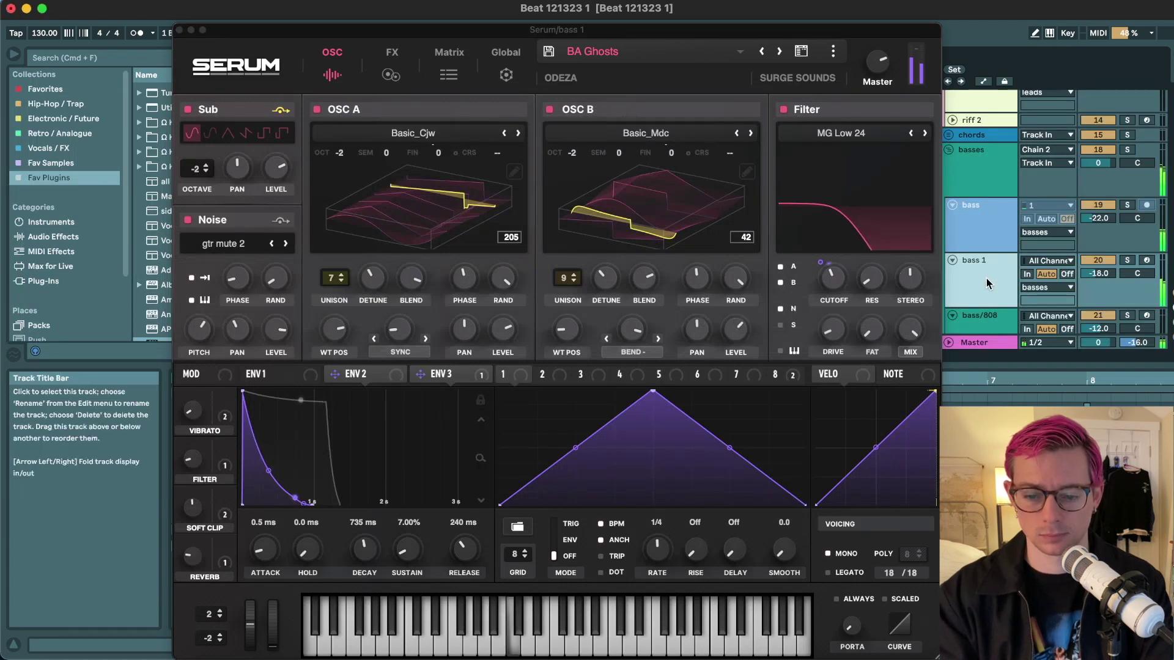
pyautogui.click(178, 30)
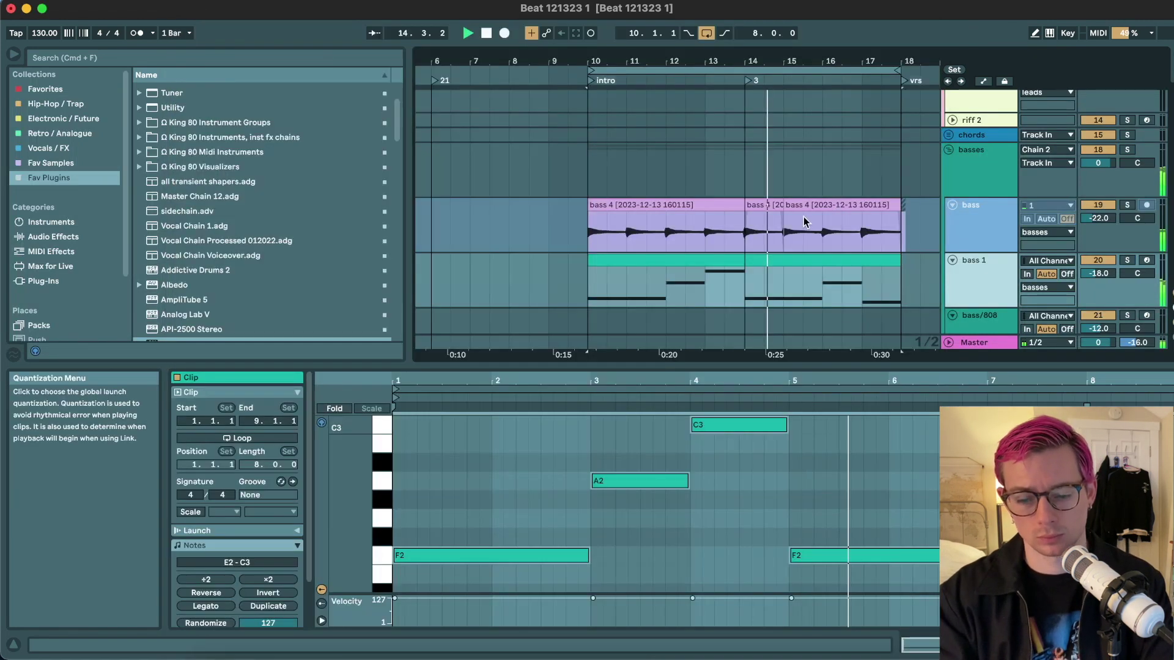
pyautogui.click(981, 186)
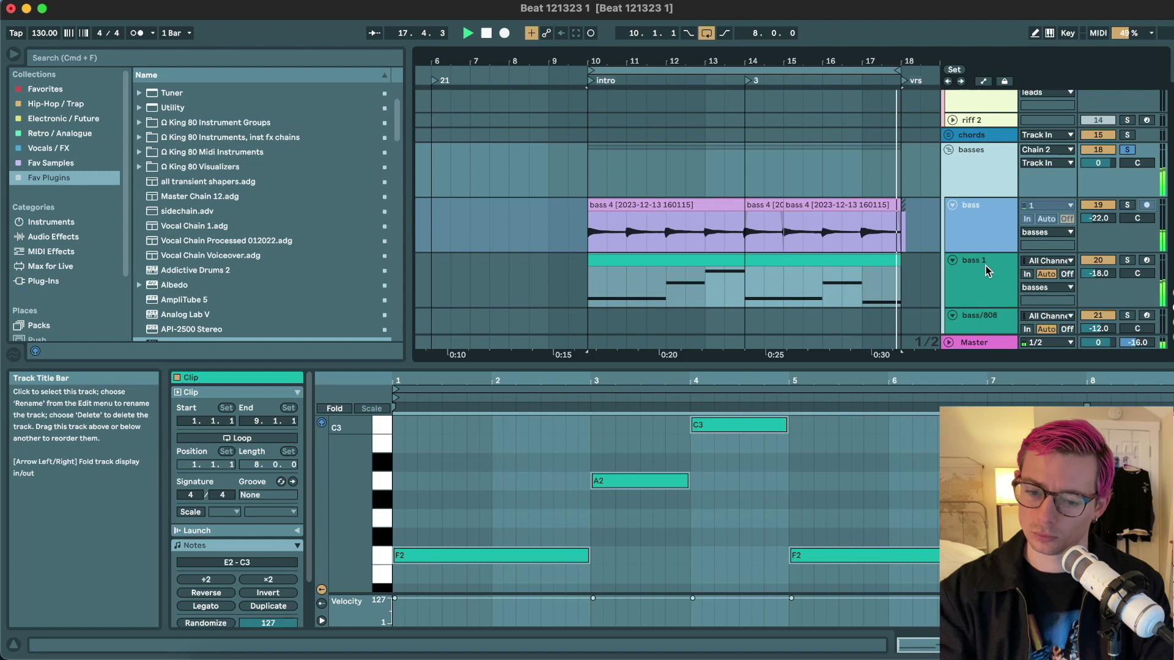
pyautogui.click(986, 271)
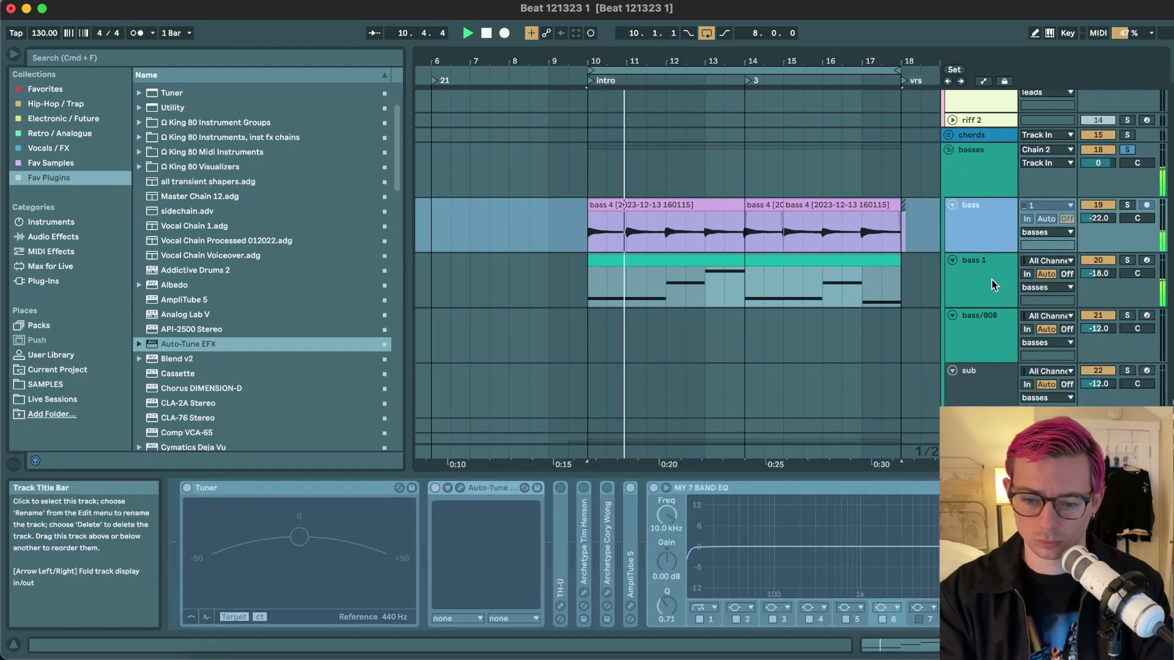
# - Stop playback, freeze the bass 1 track and set its volume to -20 dB
pyautogui.press('space')
pyautogui.rightClick(994, 283)
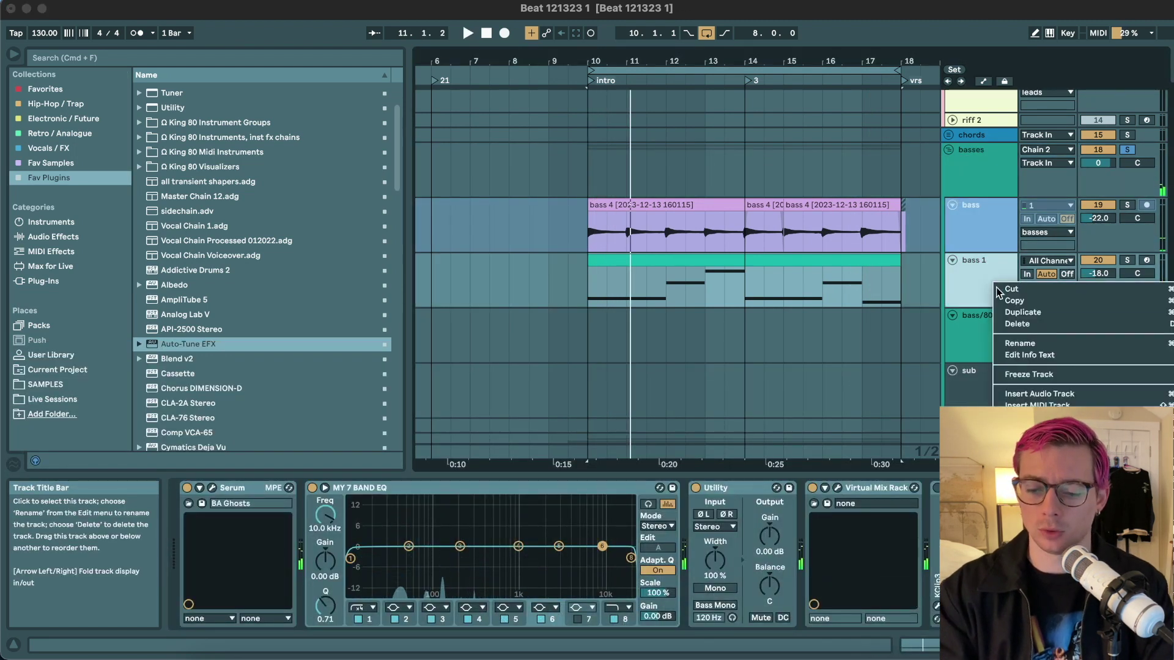
pyautogui.click(1036, 374)
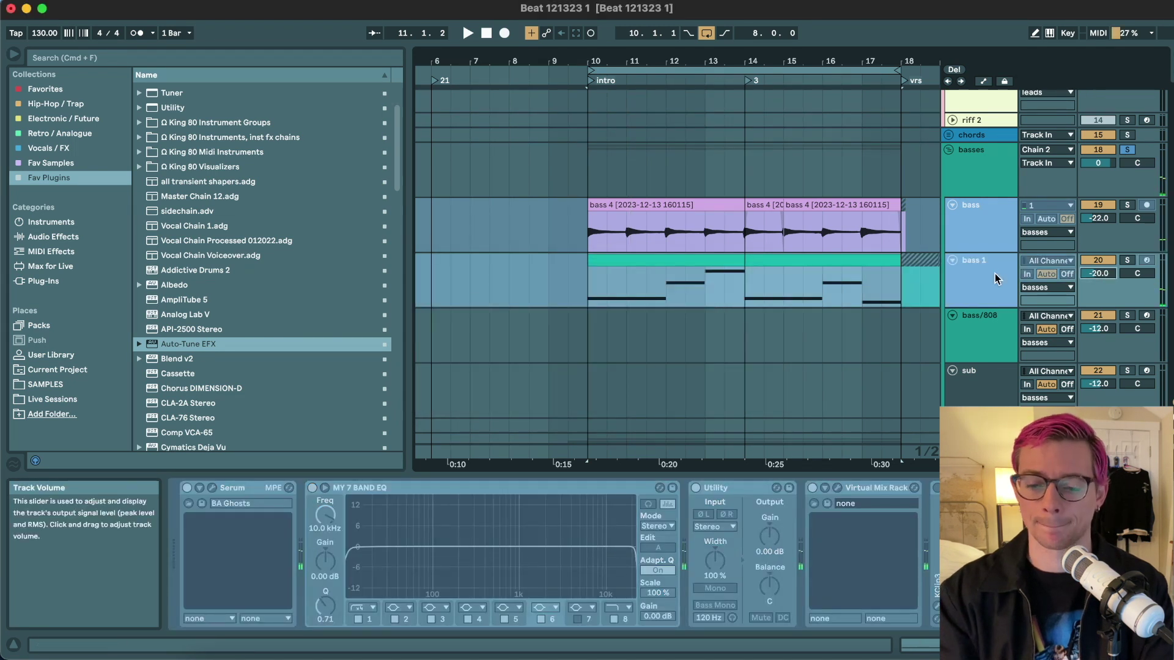
# - Open the Serum instance on the riff 1 track
pyautogui.scroll(5, 995, 273)
pyautogui.scroll(-4, 996, 273)
pyautogui.click(981, 398)
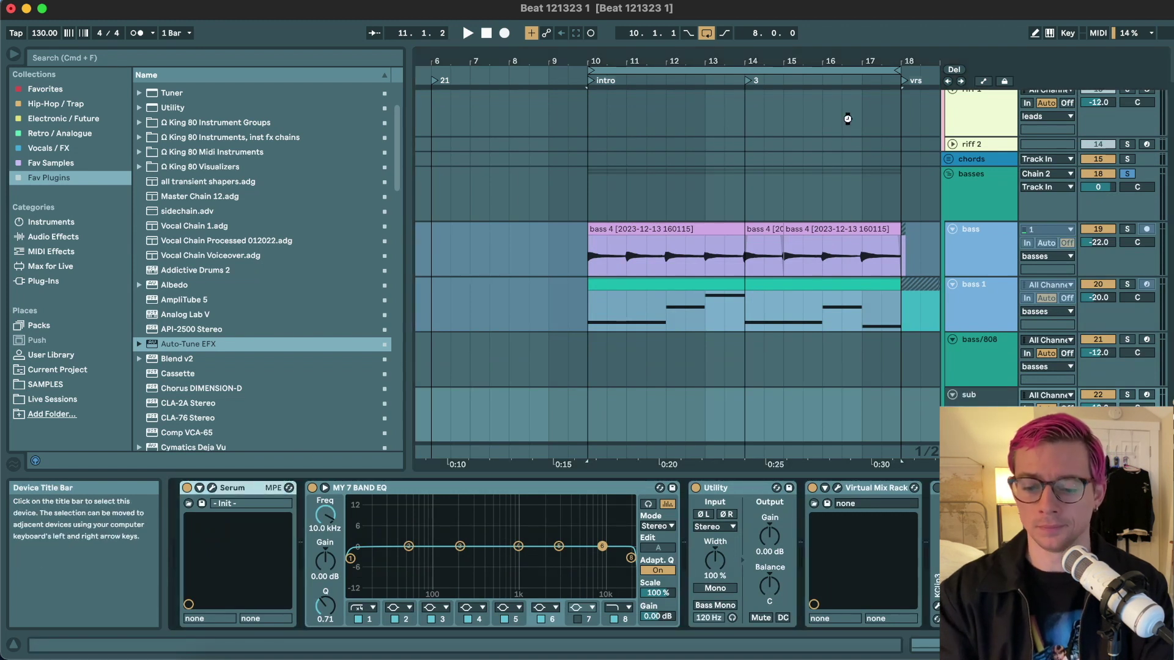
pyautogui.click(979, 118)
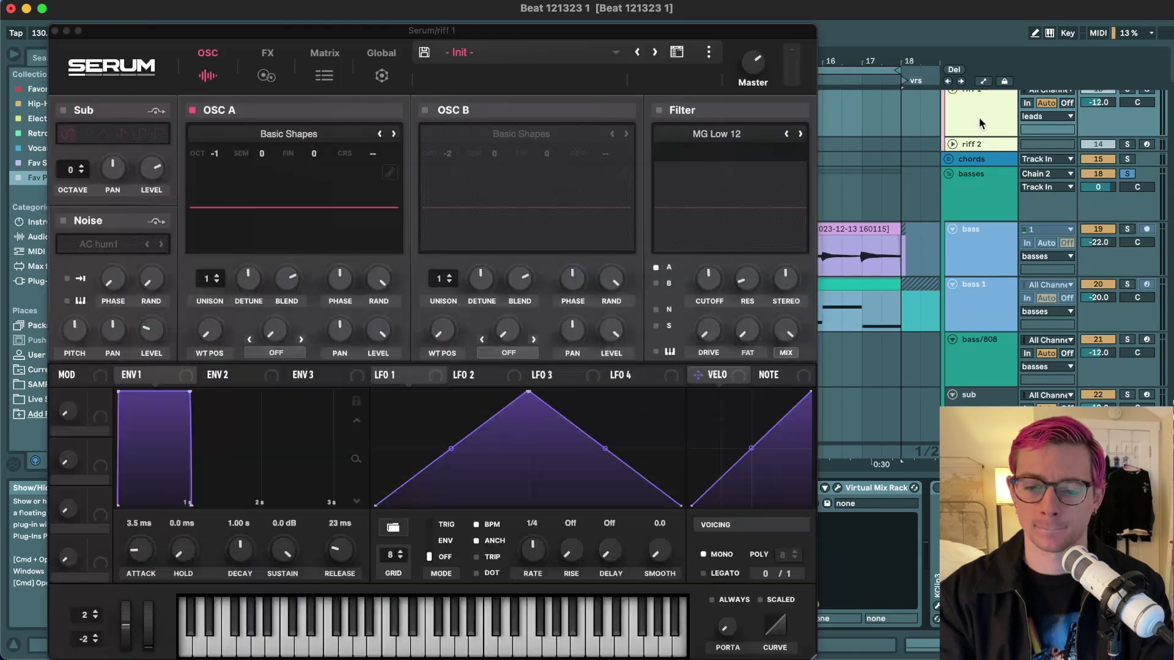
pyautogui.scroll(3, 978, 117)
pyautogui.click(979, 118)
pyautogui.click(979, 185)
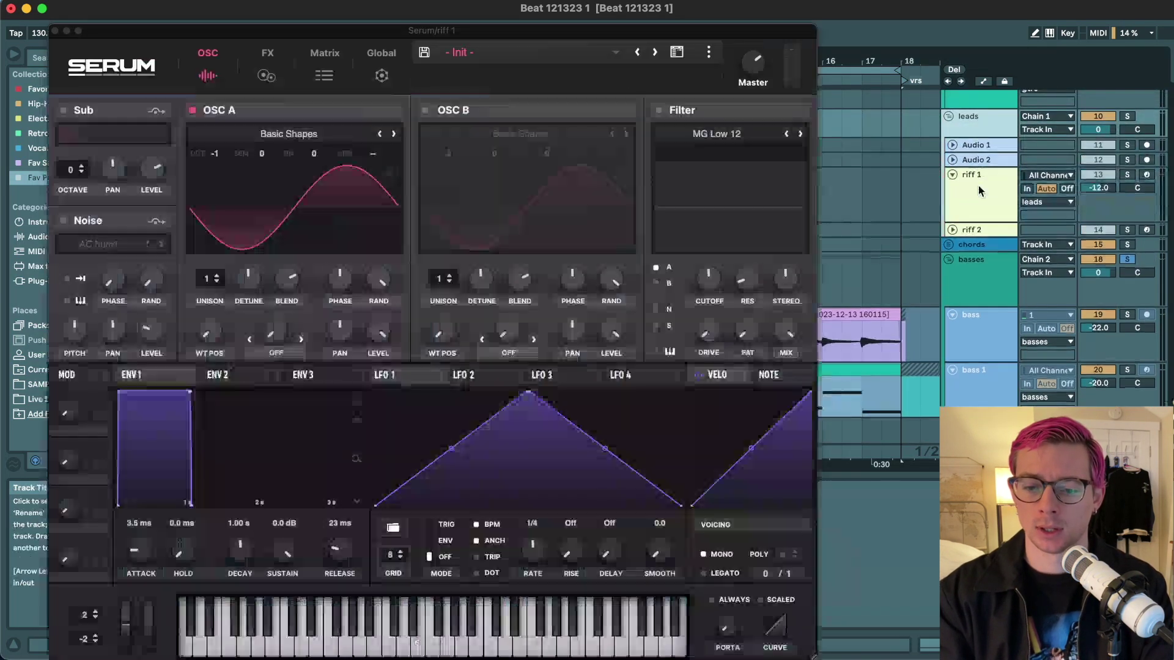
# - Arm the riff 1 track for recording and set its volume to -17 dB
pyautogui.click(1147, 176)
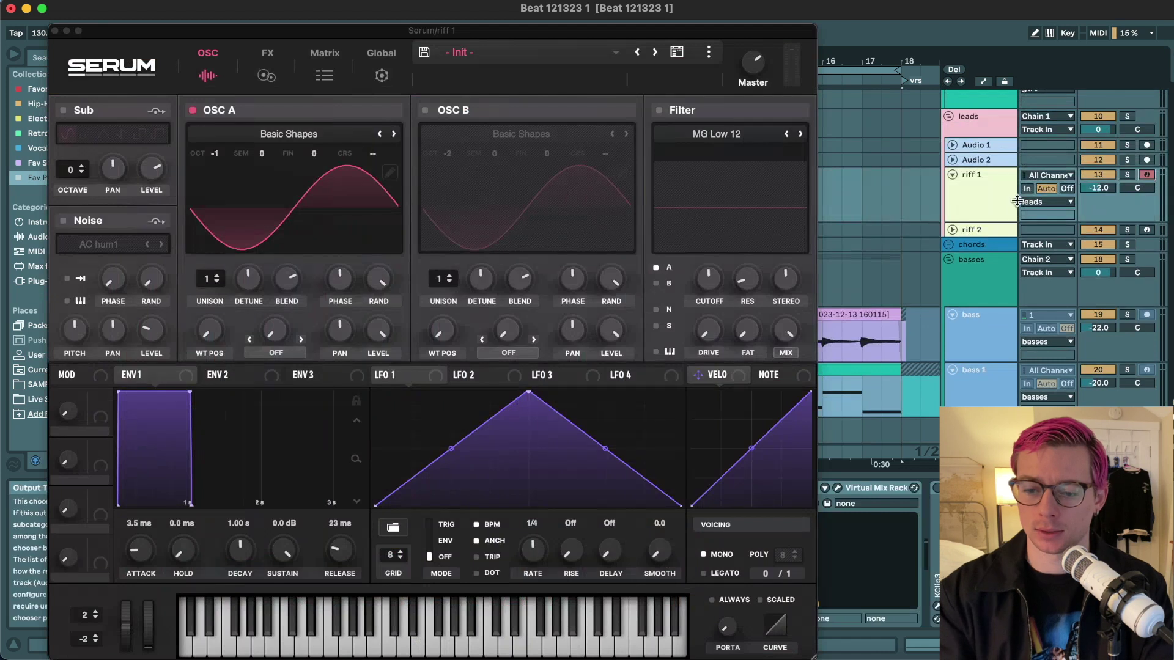
pyautogui.click(1111, 189)
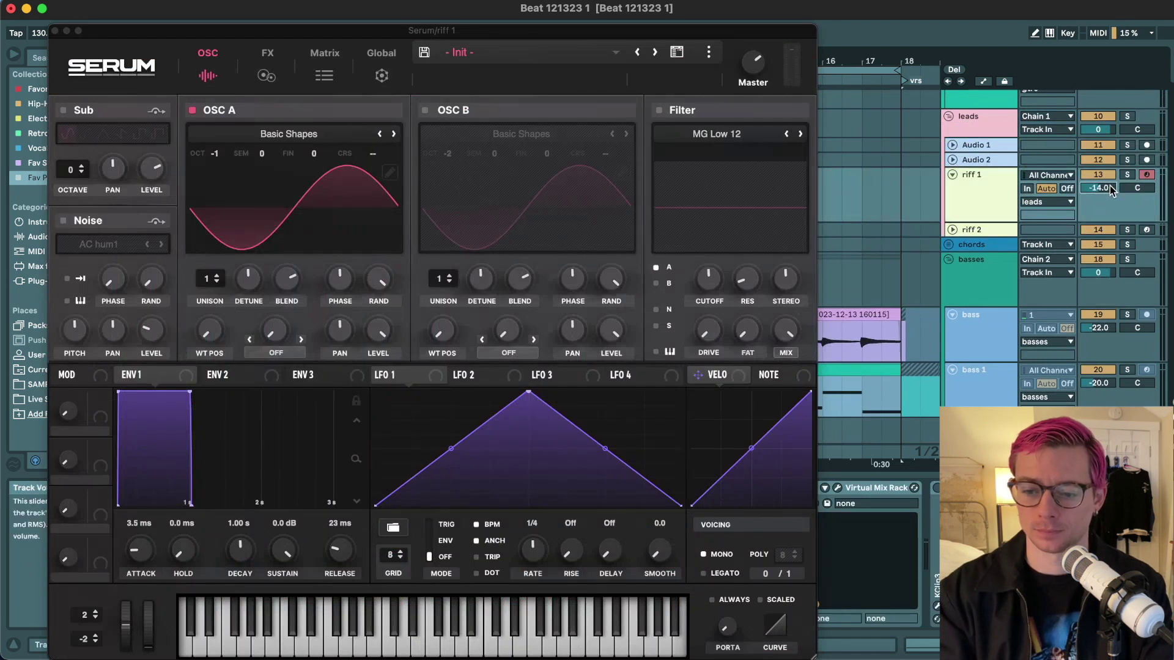
# - Open Serum's preset browser, scroll to the NEXTLIGHT RENO presets and load PL - Bert
pyautogui.click(677, 54)
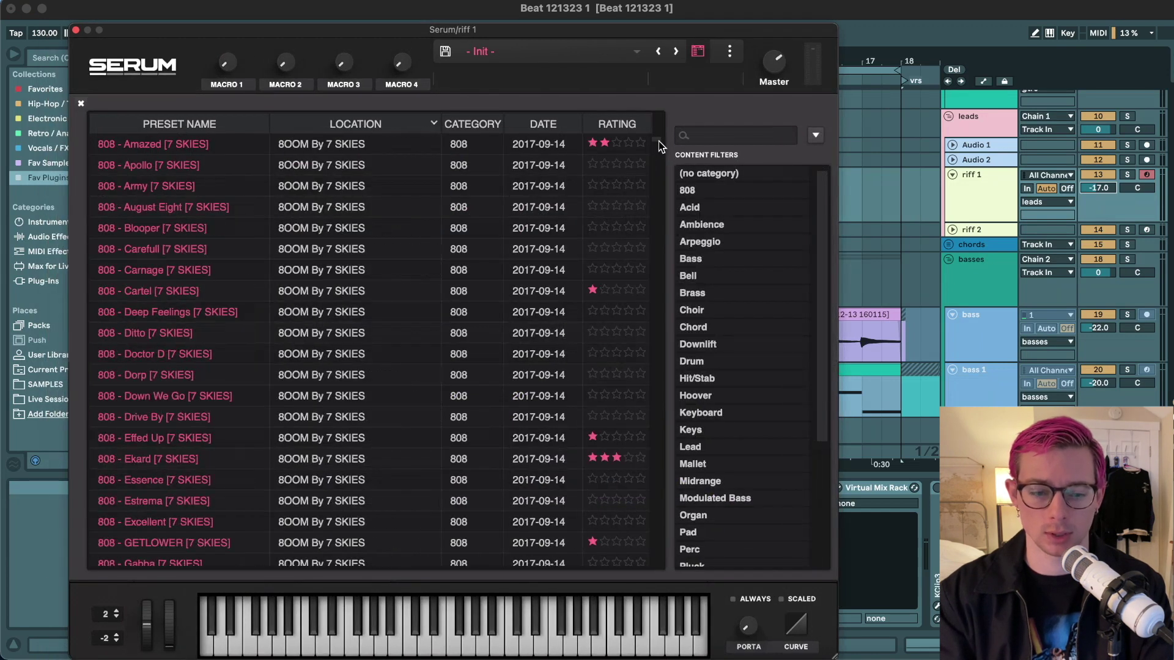
pyautogui.scroll(-10, 634, 294)
pyautogui.moveTo(655, 156)
pyautogui.mouseDown()
pyautogui.moveTo(655, 424)
pyautogui.moveTo(656, 296)
pyautogui.mouseUp()
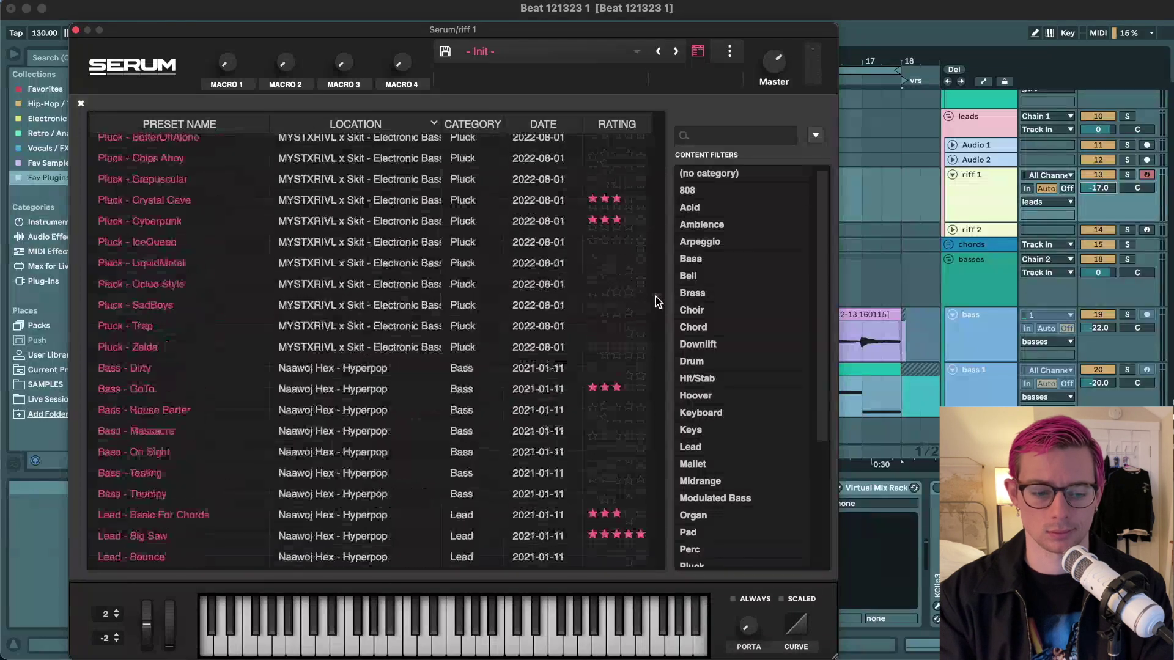
pyautogui.scroll(-5, 656, 296)
pyautogui.scroll(-10, 398, 343)
pyautogui.scroll(-2, 398, 344)
pyautogui.click(365, 379)
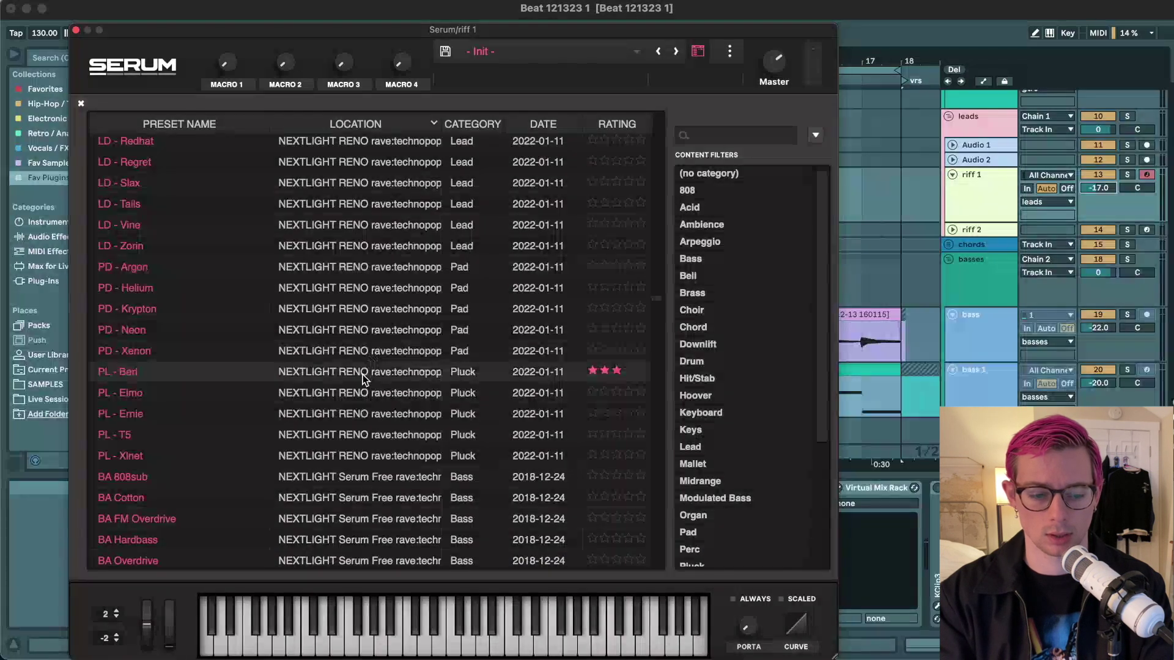
# - Turn on the computer MIDI keyboard, audition the PL - Bert pluck and lower the riff 1 volume to -21 dB
pyautogui.click(978, 216)
pyautogui.press('m')
pyautogui.press('s')
pyautogui.press('d')
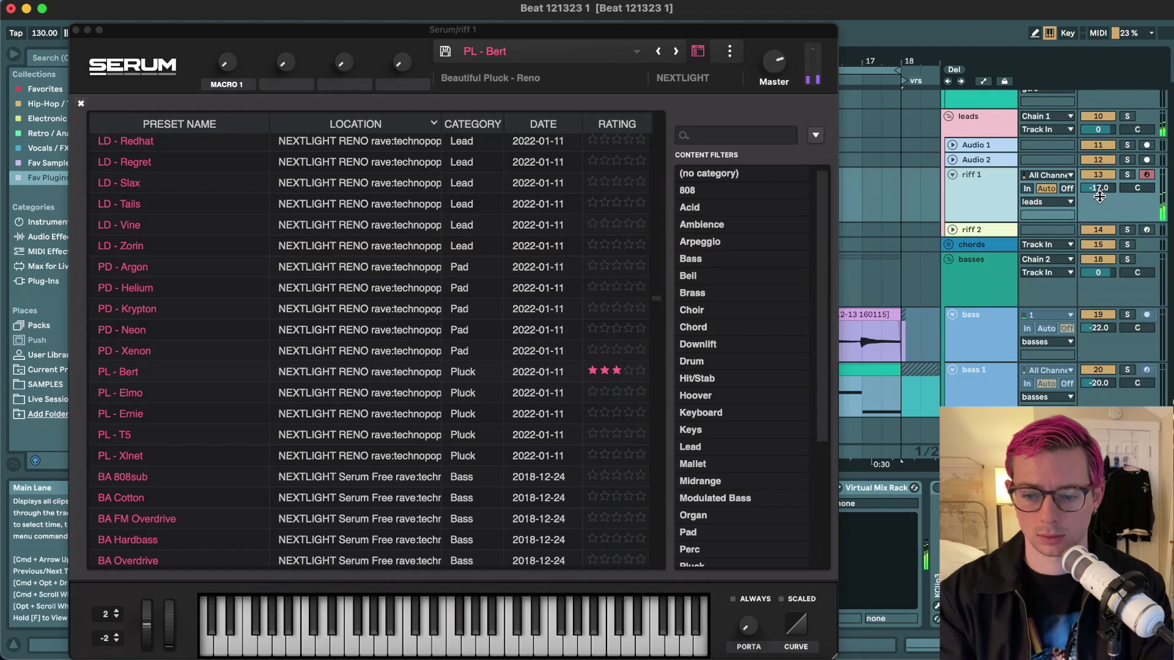
pyautogui.moveTo(1099, 197); pyautogui.dragTo(1100, 205)
pyautogui.press('d')
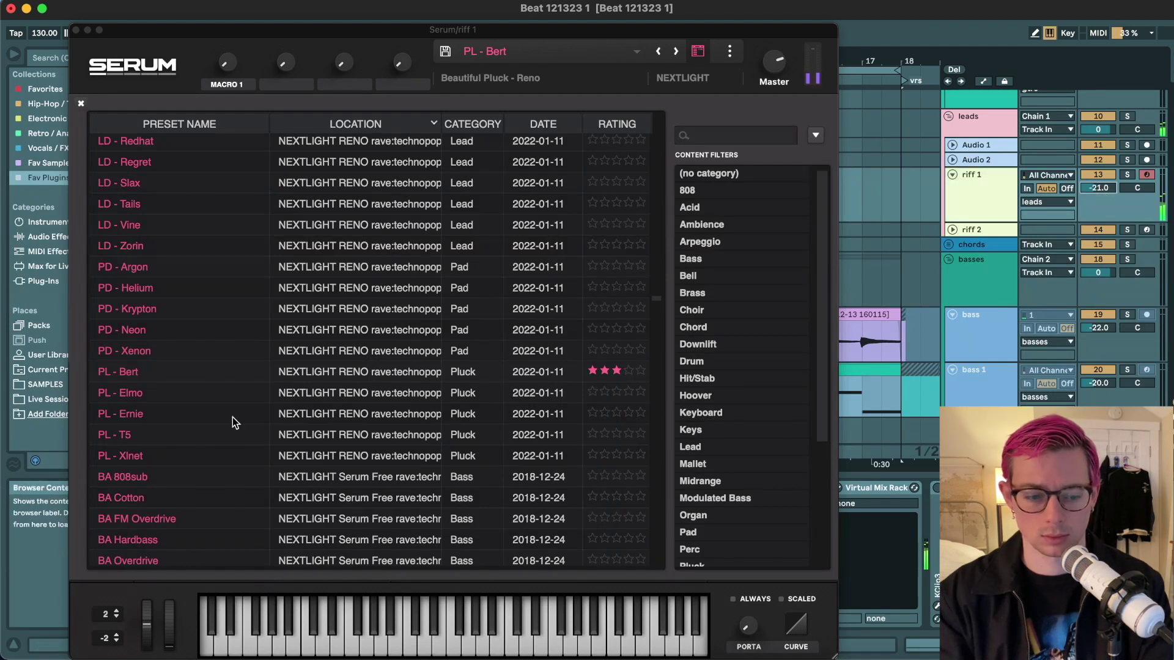
# - Audition the NEXTLIGHT Serum Free presets LD SawLayer, SY 8bitSnare, SY Candy, SY Epiano and SY GameboyContinue
pyautogui.scroll(-3, 233, 418)
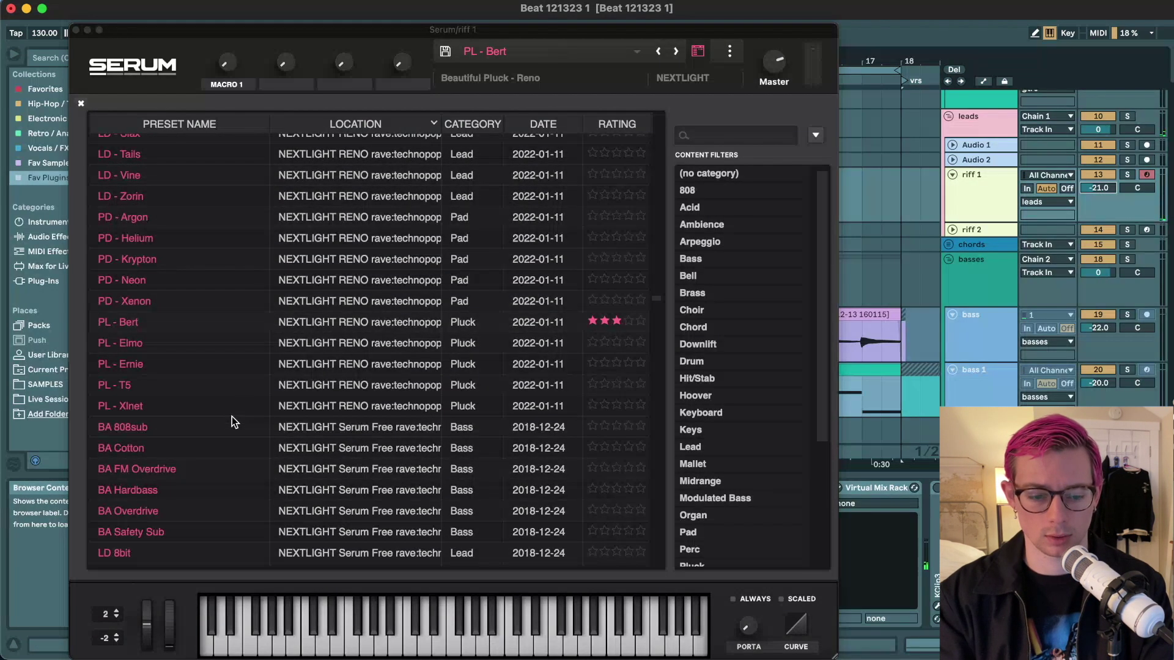
pyautogui.scroll(-5, 243, 401)
pyautogui.click(227, 426)
pyautogui.press('a')
pyautogui.scroll(-5, 214, 461)
pyautogui.click(215, 468)
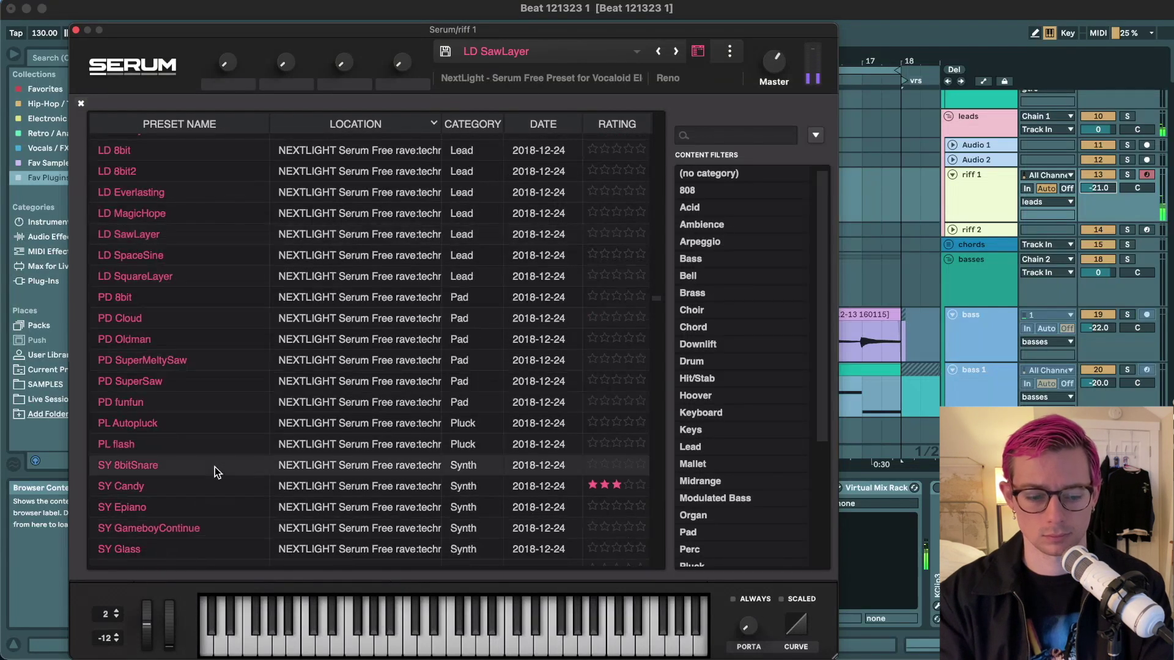
pyautogui.click(198, 487)
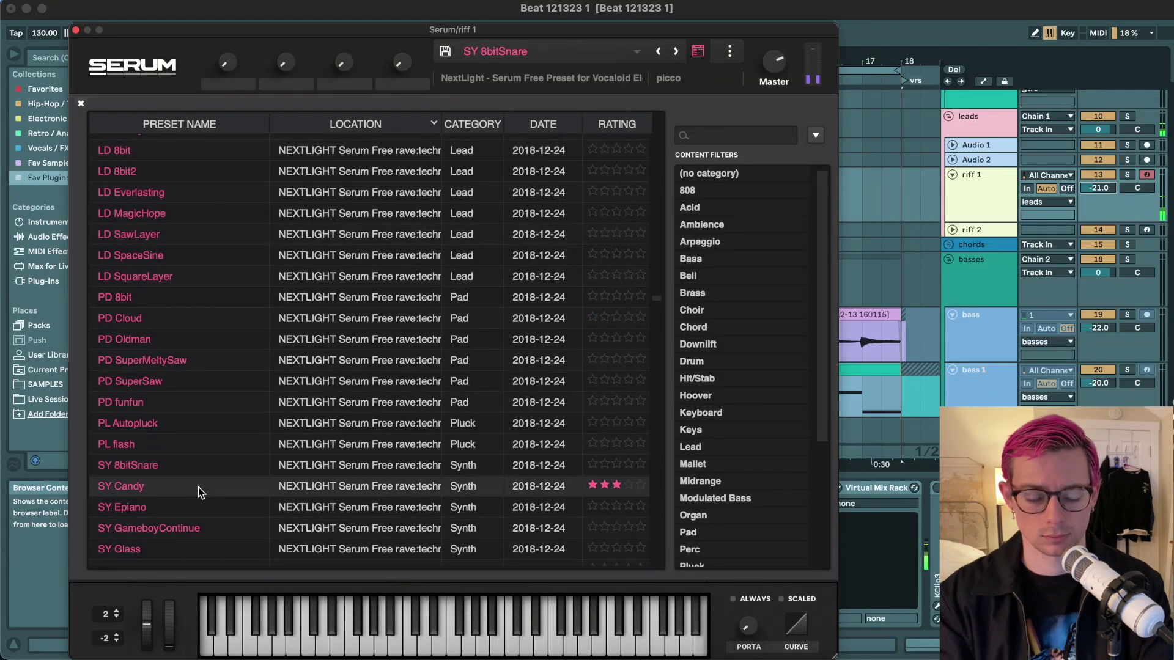
pyautogui.scroll(-2, 198, 486)
pyautogui.click(218, 450)
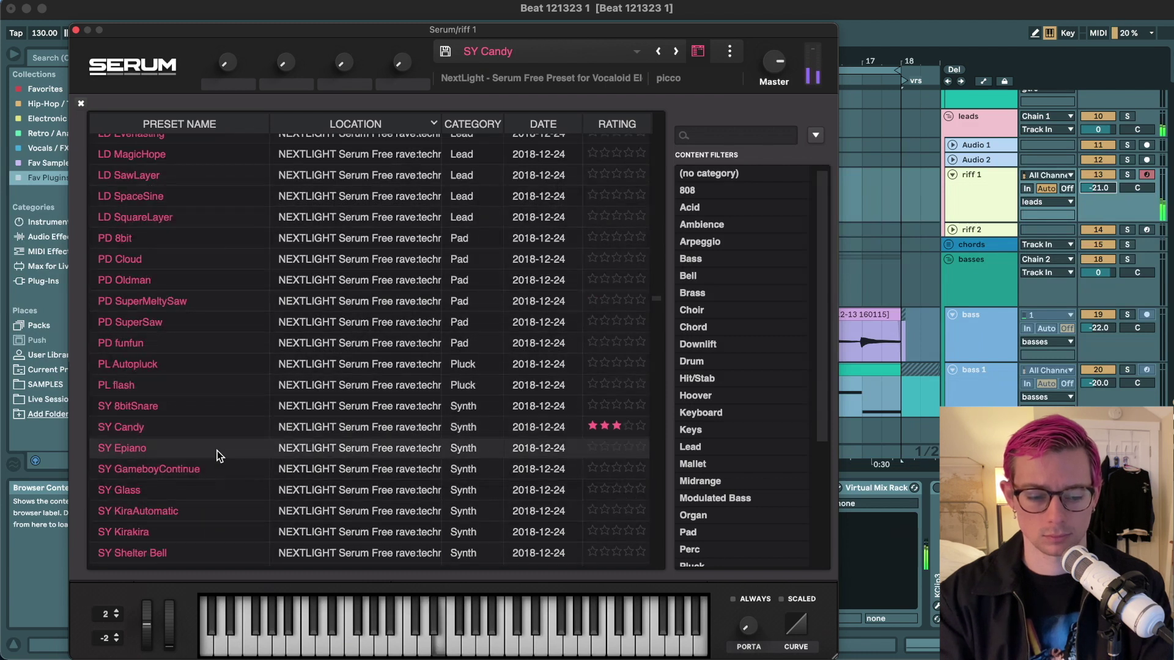
pyautogui.scroll(-2, 219, 448)
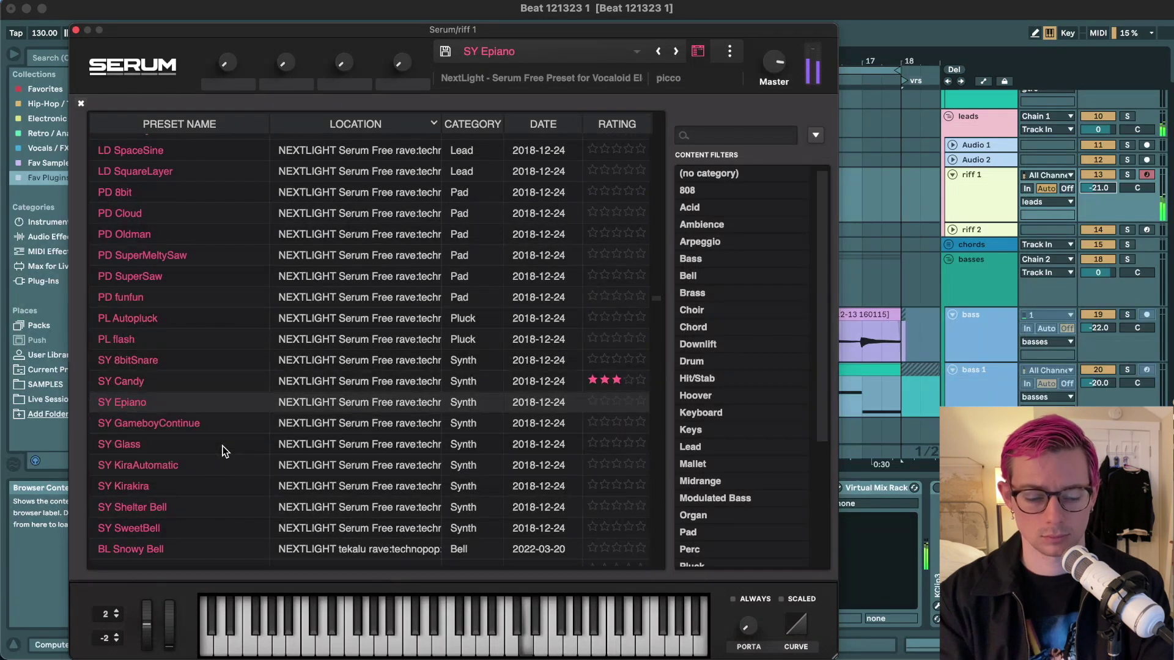
pyautogui.click(210, 427)
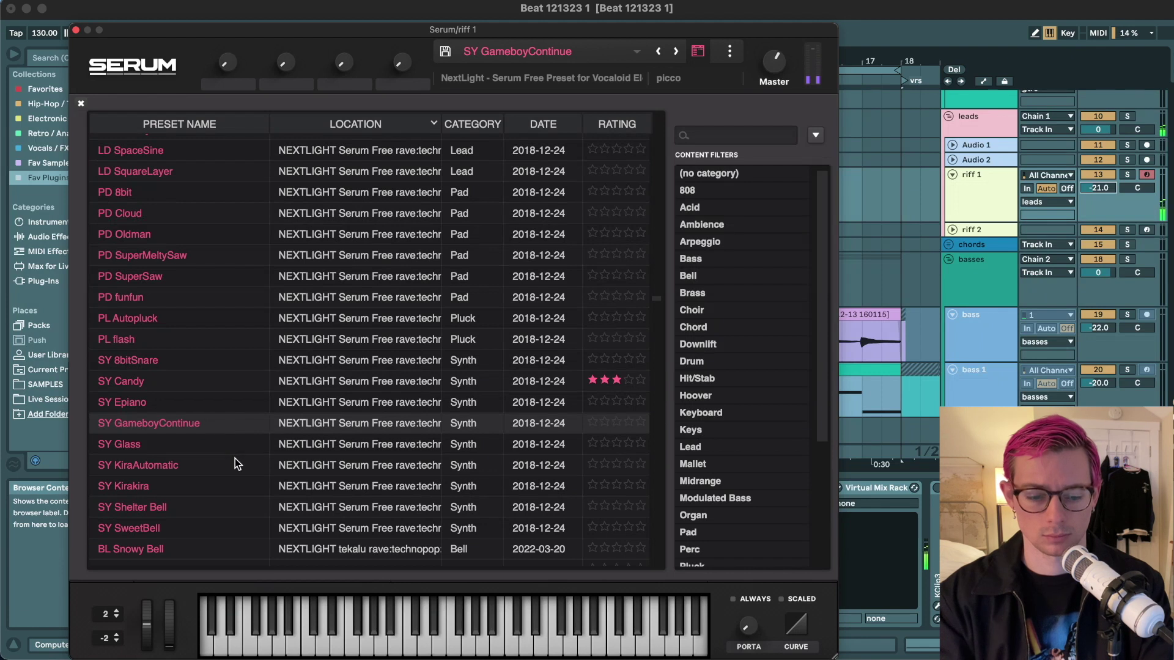
# - Compare the SY SweetBell and SY Shelter Bell presets, keep SY Shelter Bell and close the Serum window
pyautogui.scroll(-3, 235, 464)
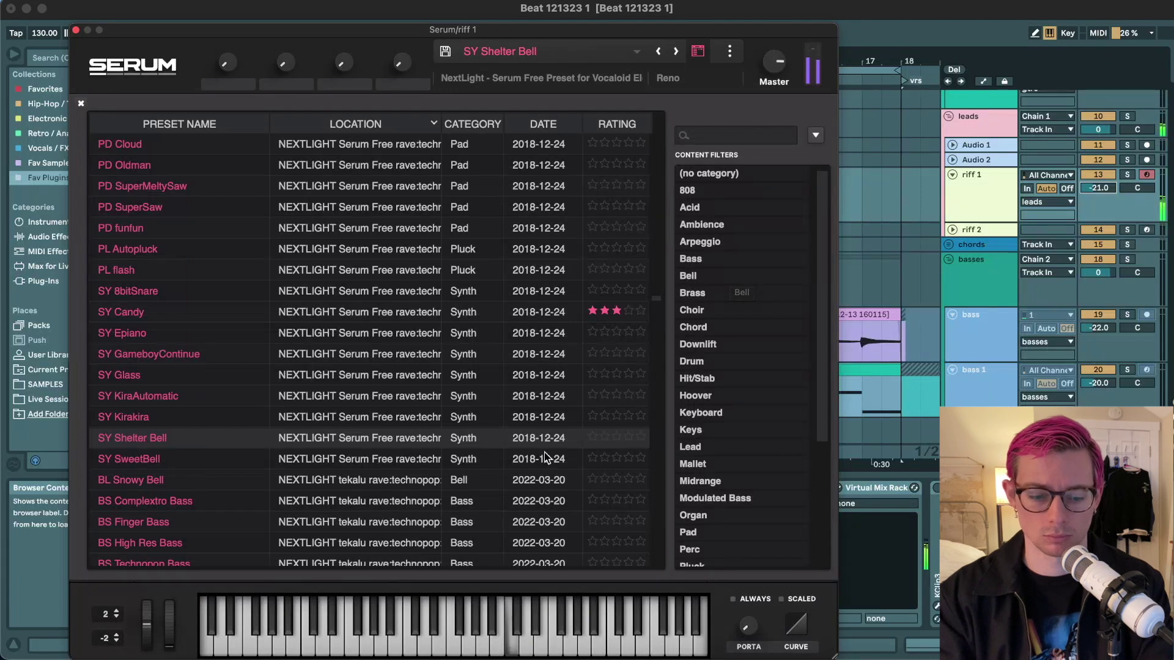
pyautogui.click(344, 459)
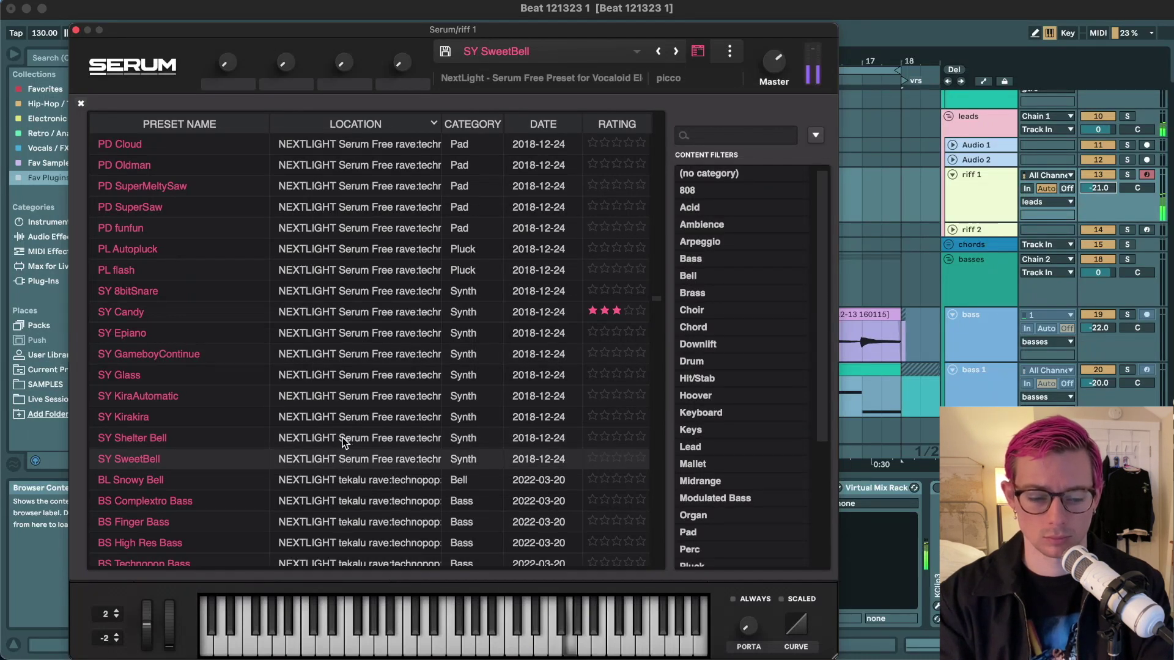
pyautogui.click(344, 441)
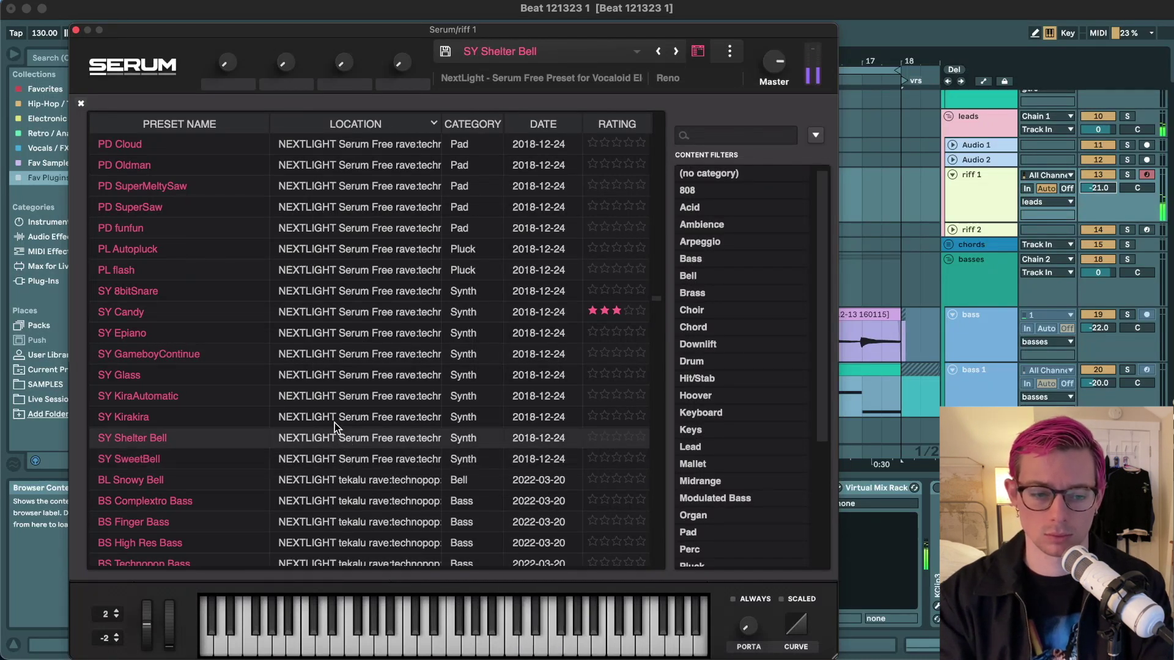
pyautogui.click(75, 30)
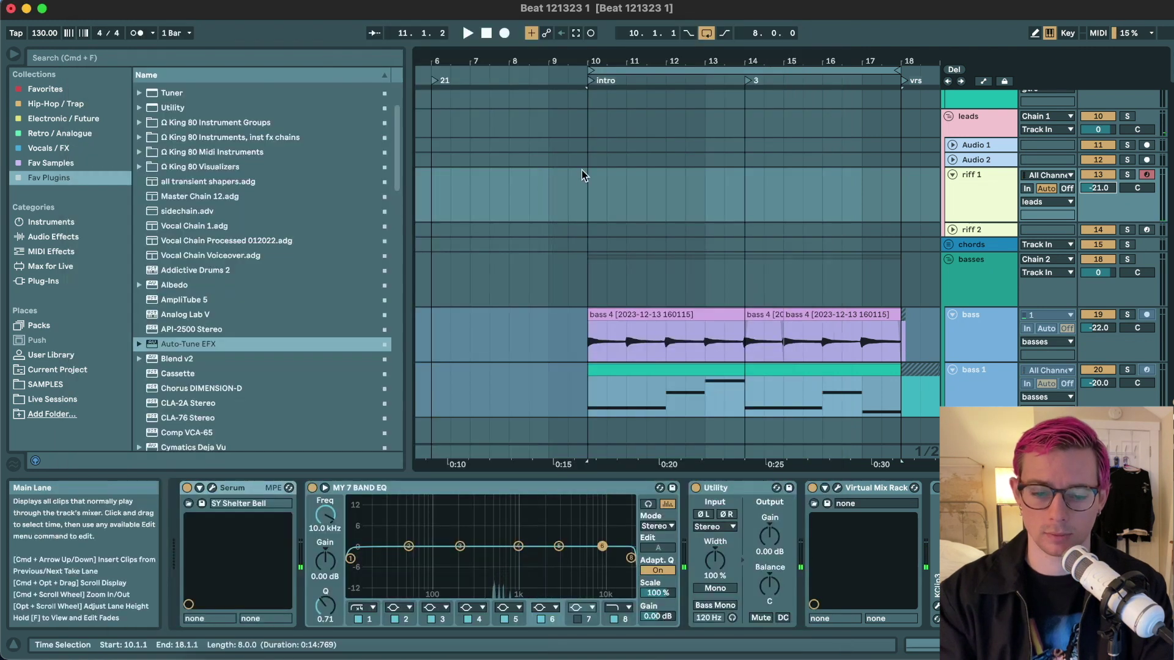
# - Listen to the intro from bar 10 and create an empty four-bar MIDI clip on riff 1 from bar 10 to bar 14
pyautogui.press('space')
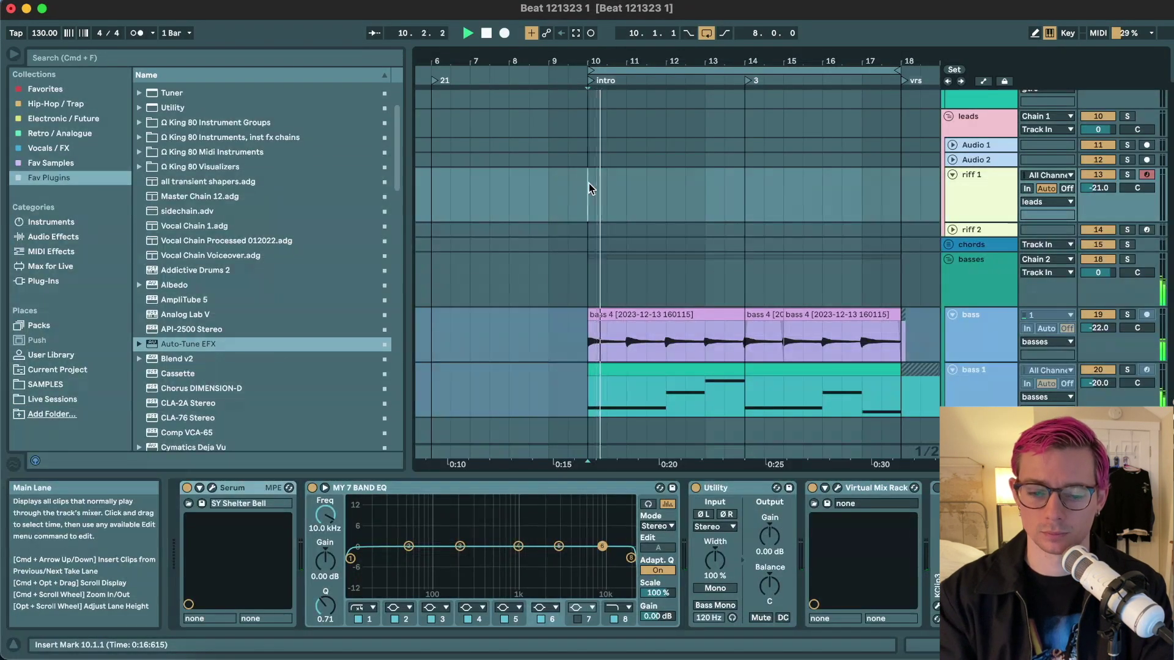
pyautogui.scroll(1, 888, 224)
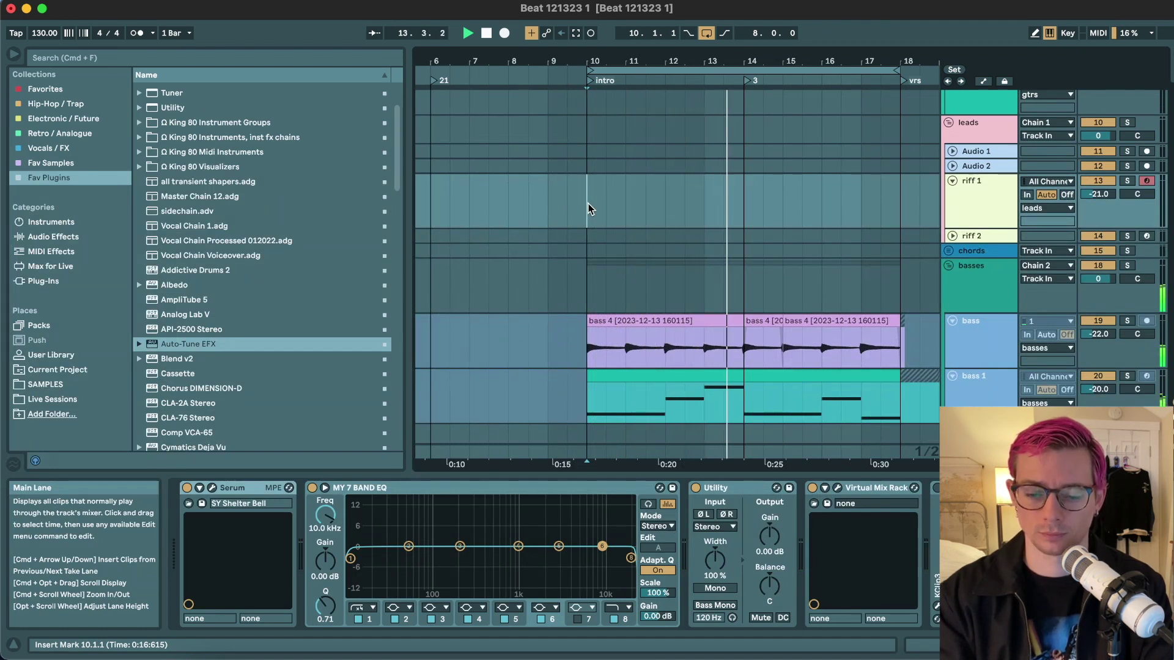
pyautogui.press('space')
pyautogui.moveTo(590, 206); pyautogui.dragTo(746, 190)
pyautogui.press('super+shift+m')
pyautogui.scroll(-2, 525, 541)
pyautogui.press('space')
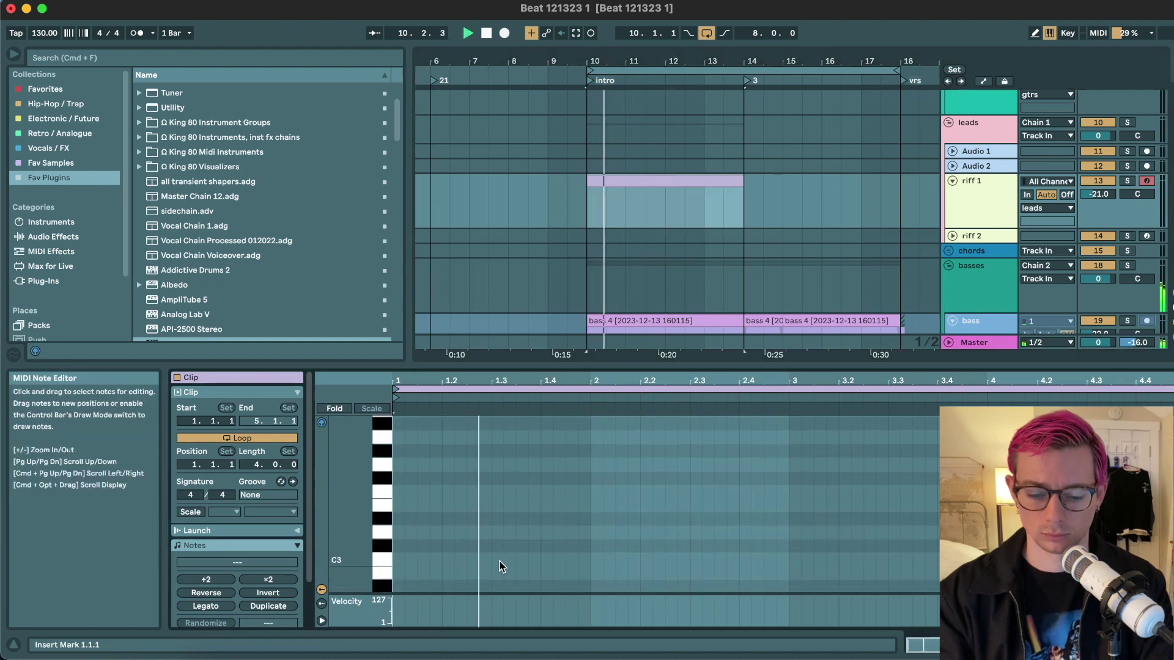
pyautogui.press('space')
# - Add three consecutive rising notes C4, D4 and E4 in the riff 1 clip, starting at 1.3
pyautogui.doubleClick(498, 560)
pyautogui.press('super+d')
pyautogui.press('Up')
pyautogui.press('Up')
pyautogui.press('super+d')
pyautogui.press('Up')
pyautogui.press('Up')
pyautogui.press('super+a')
pyautogui.hotkey('shift', 'Up')
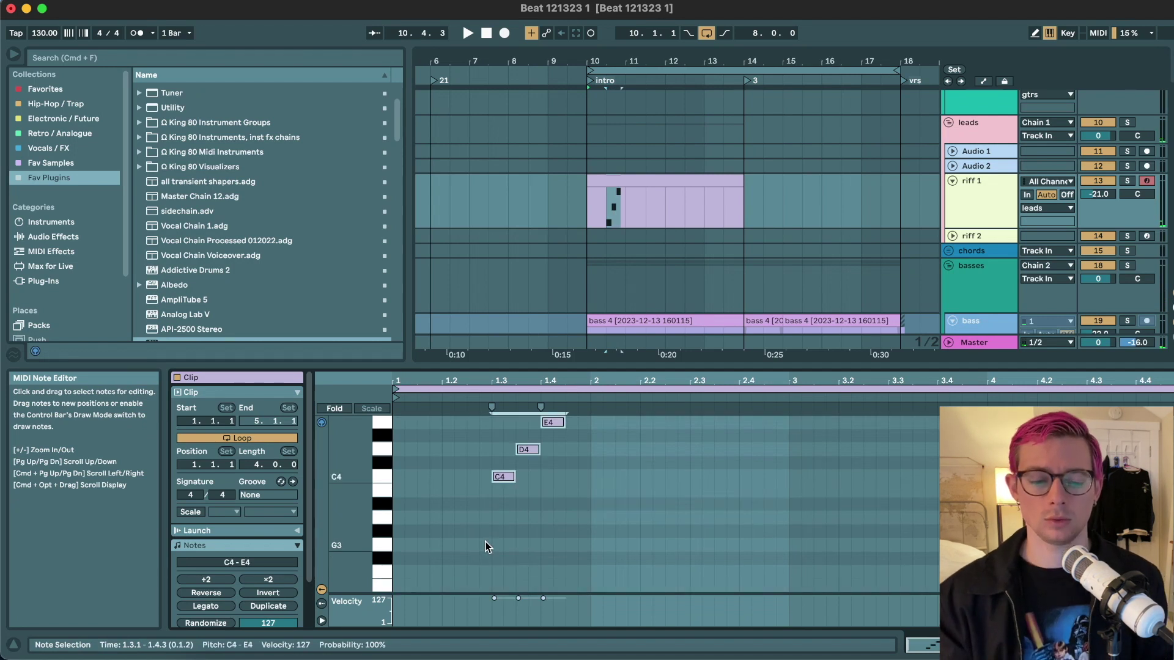
# - Play the new notes with the basses and set the riff 1 volume to -24 dB
pyautogui.press('space')
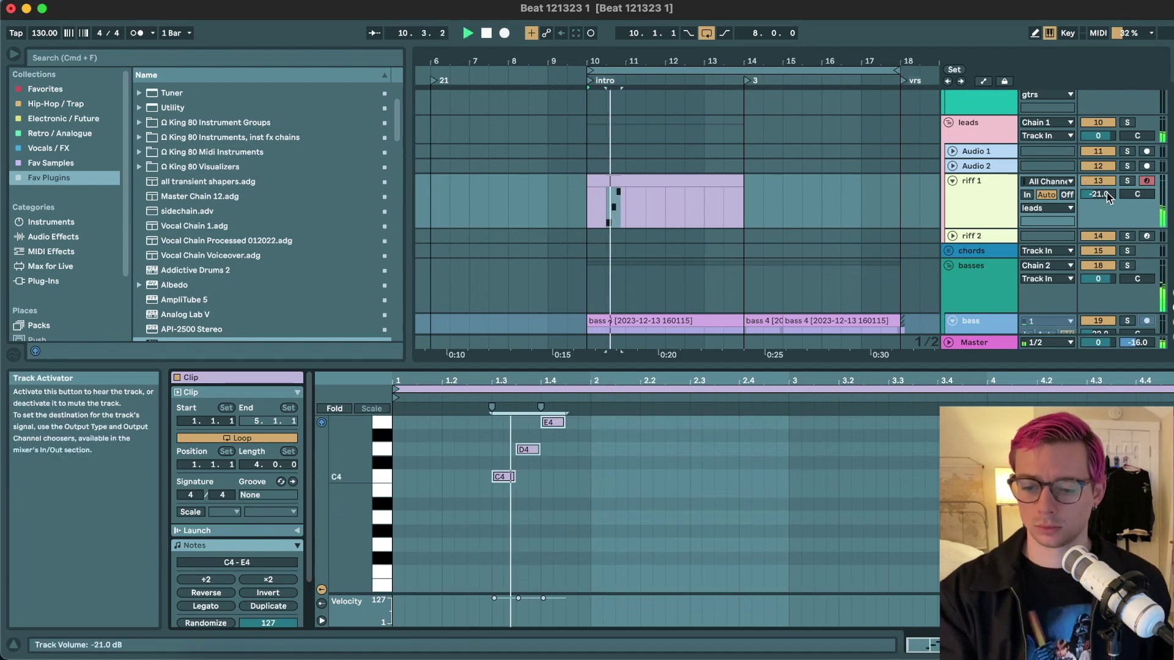
pyautogui.scroll(-3, 1107, 193)
pyautogui.press('space')
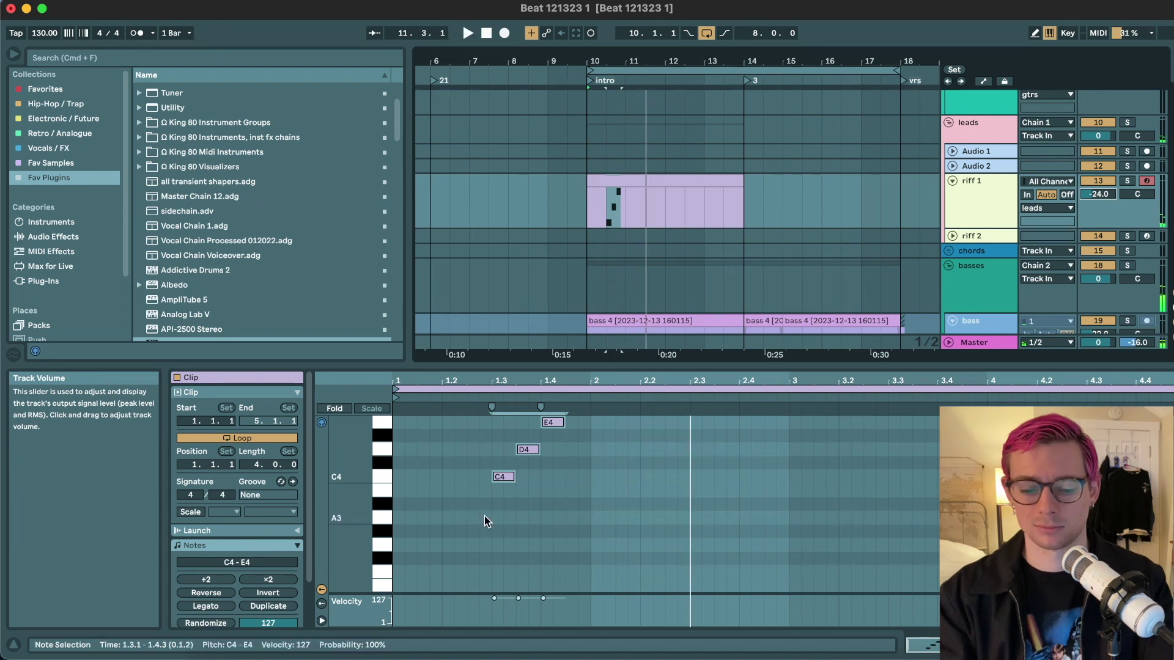
# - Duplicate the one-bar C4–D4–E4 phrase through bars 2 to 4 of the clip and play it back
pyautogui.moveTo(395, 501); pyautogui.dragTo(586, 420)
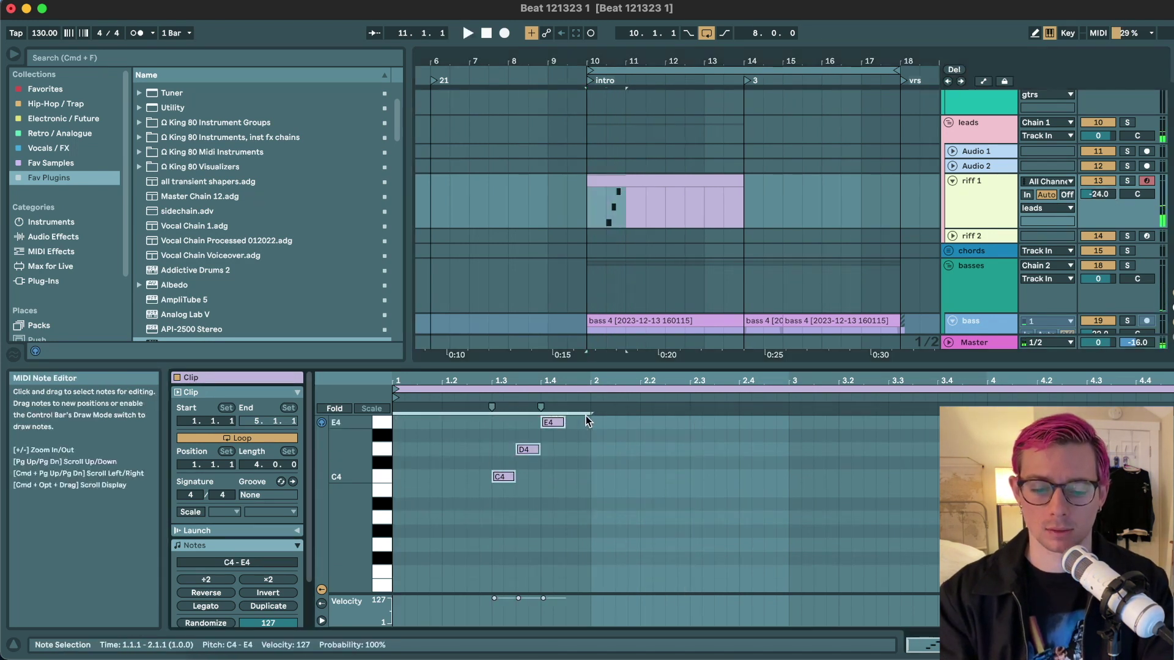
pyautogui.press('super+d')
pyautogui.press('super+d')
pyautogui.press('space')
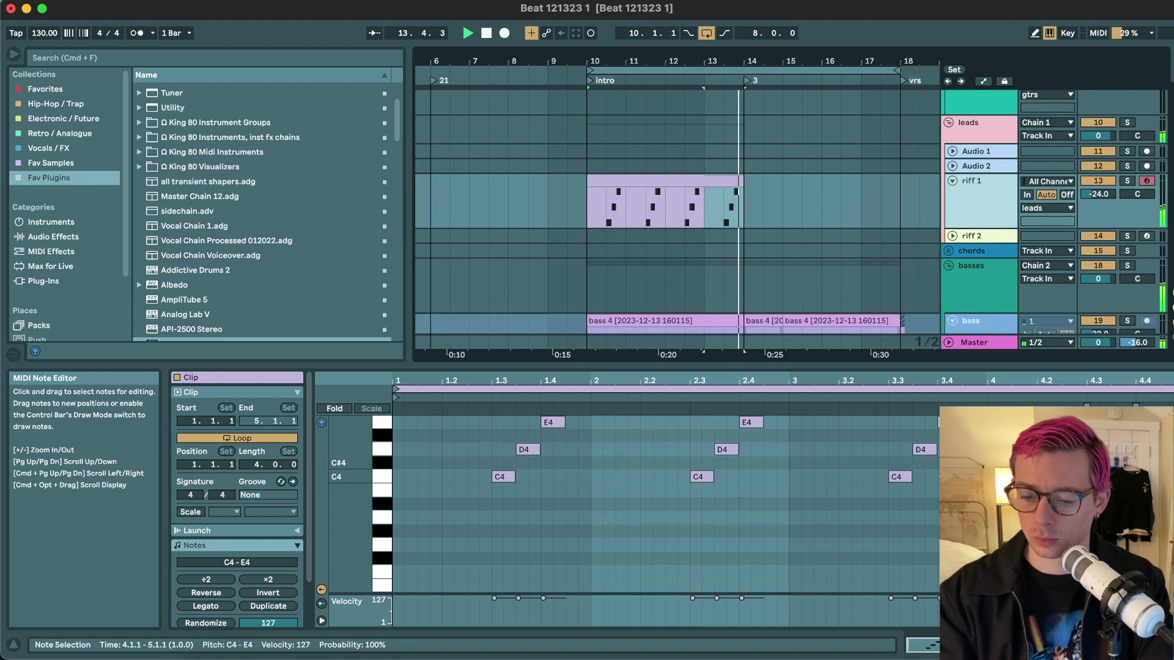
pyautogui.press('space')
# - Swap the last two pitches in bar 4 so the phrase ends E4 then D4, and play the clip
pyautogui.click(1124, 449)
pyautogui.press('Up')
pyautogui.press('Up')
pyautogui.moveTo(1137, 452); pyautogui.dragTo(1161, 411)
pyautogui.press('Down')
pyautogui.press('Down')
pyautogui.press('space')
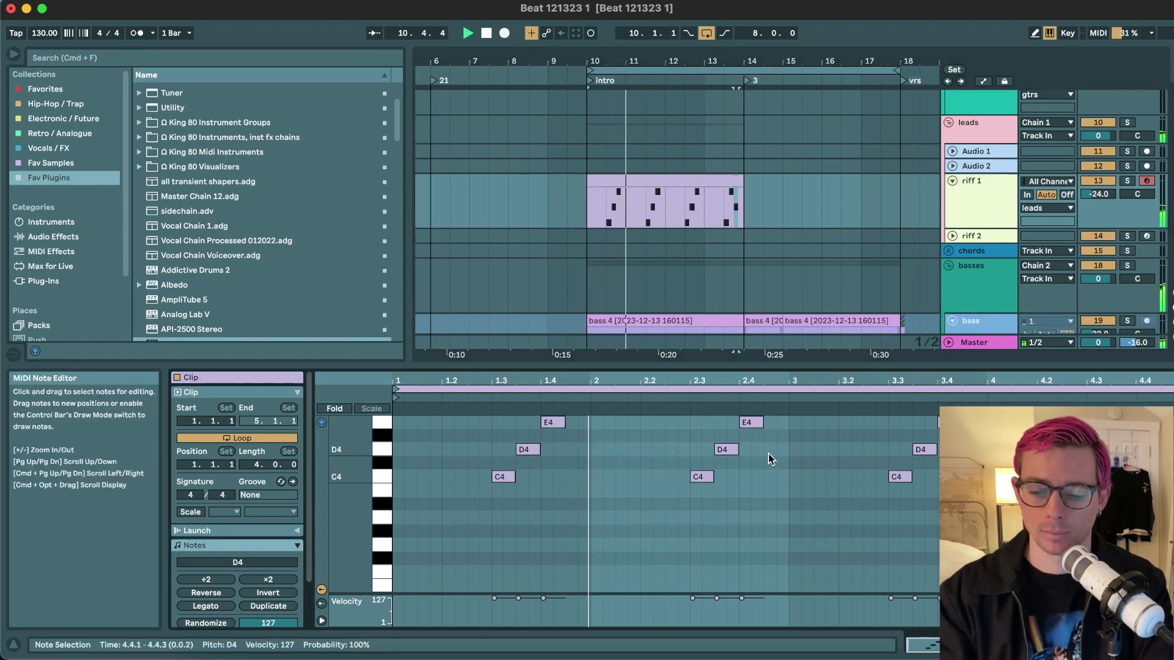
# - Try the whole riff an octave higher at C5–E5 and transpose it back down to C4–E4
pyautogui.press('super+a')
pyautogui.hotkey('shift', 'Up')
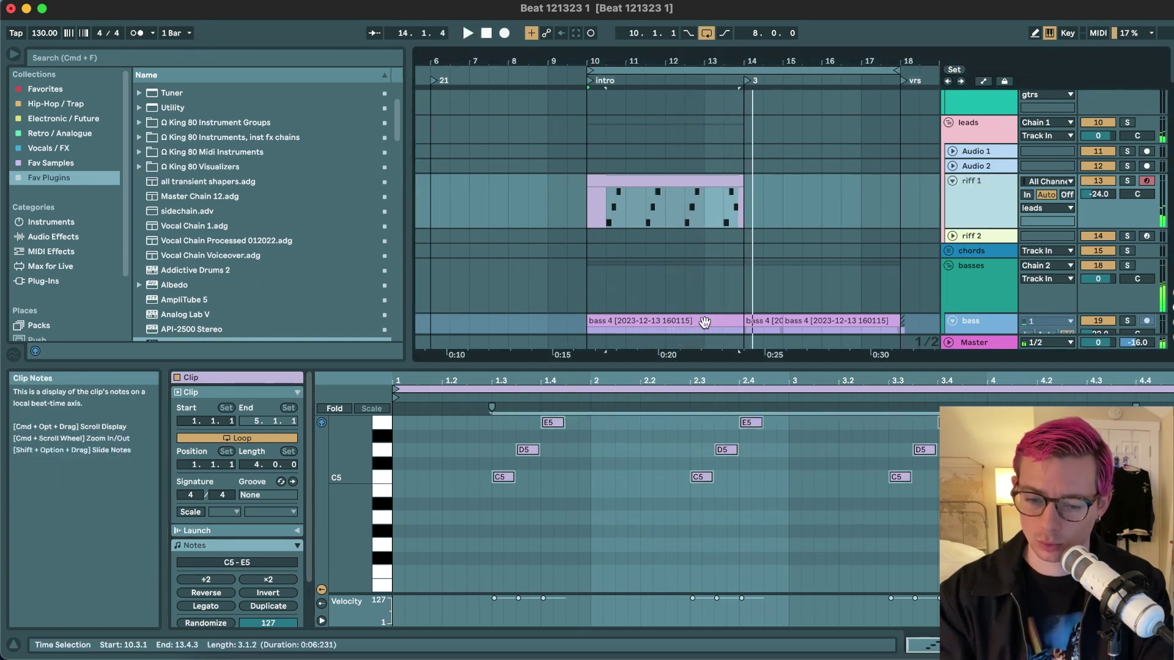
pyautogui.click(698, 465)
pyautogui.press('super+a')
pyautogui.hotkey('shift', 'Down')
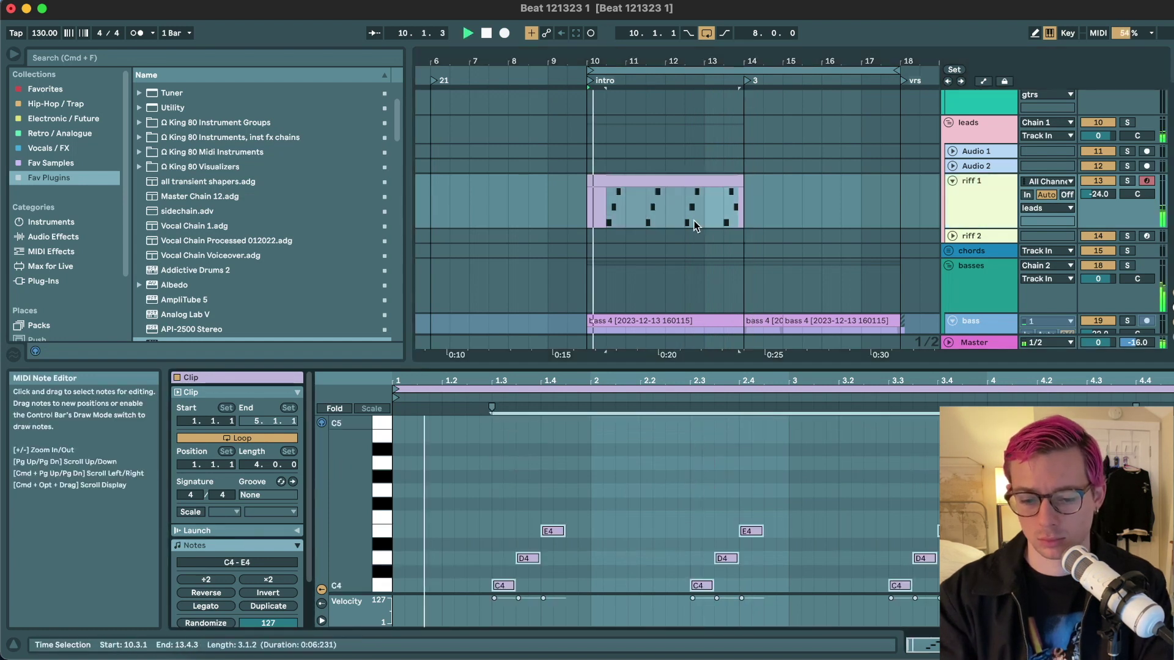
# - Color the riff 1 clip green and duplicate it to bar 14
pyautogui.rightClick(672, 179)
pyautogui.click(761, 441)
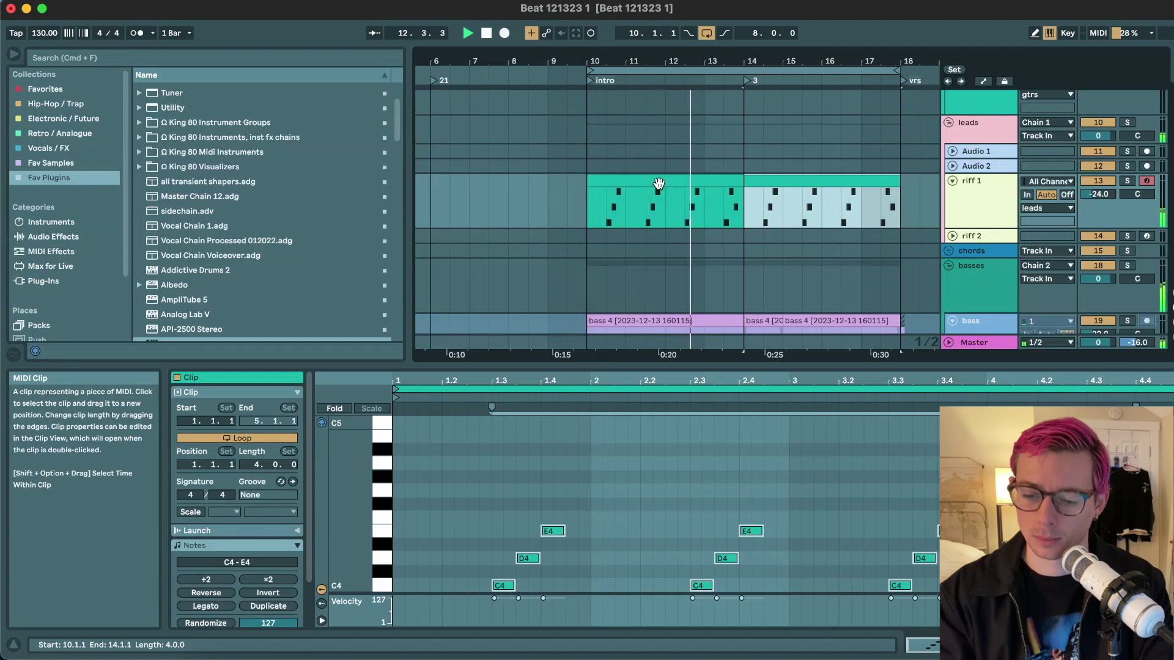
# - Show the riff 1 track's device chain and select both riff clips from bar 10 to bar 18
pyautogui.click(963, 206)
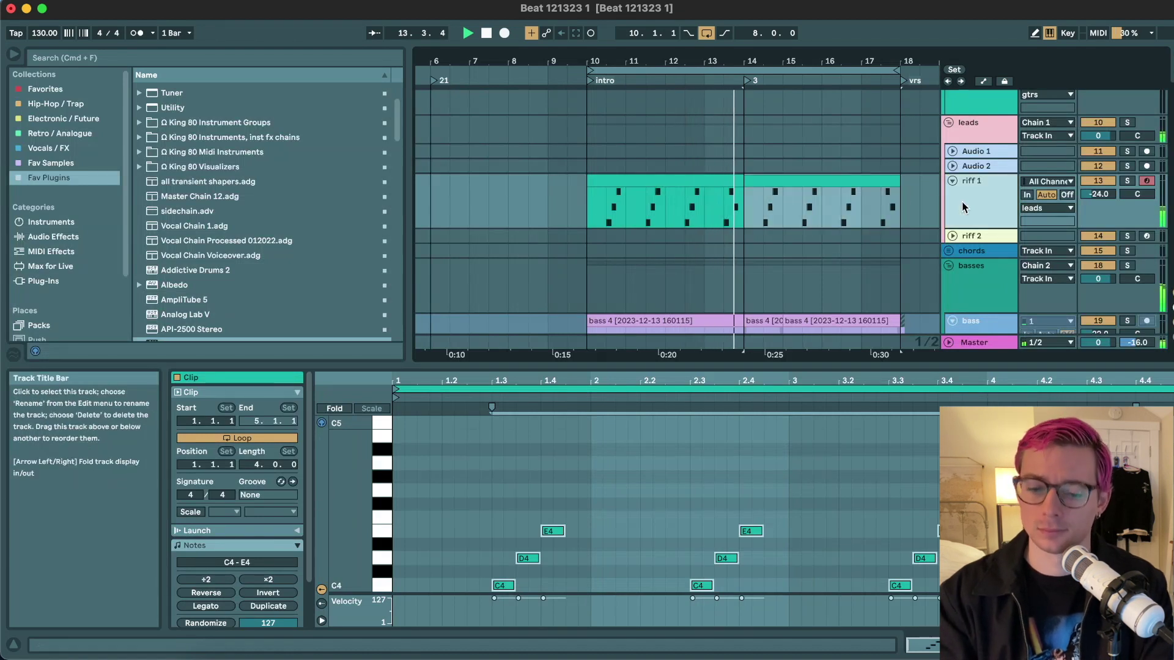
pyautogui.doubleClick(962, 207)
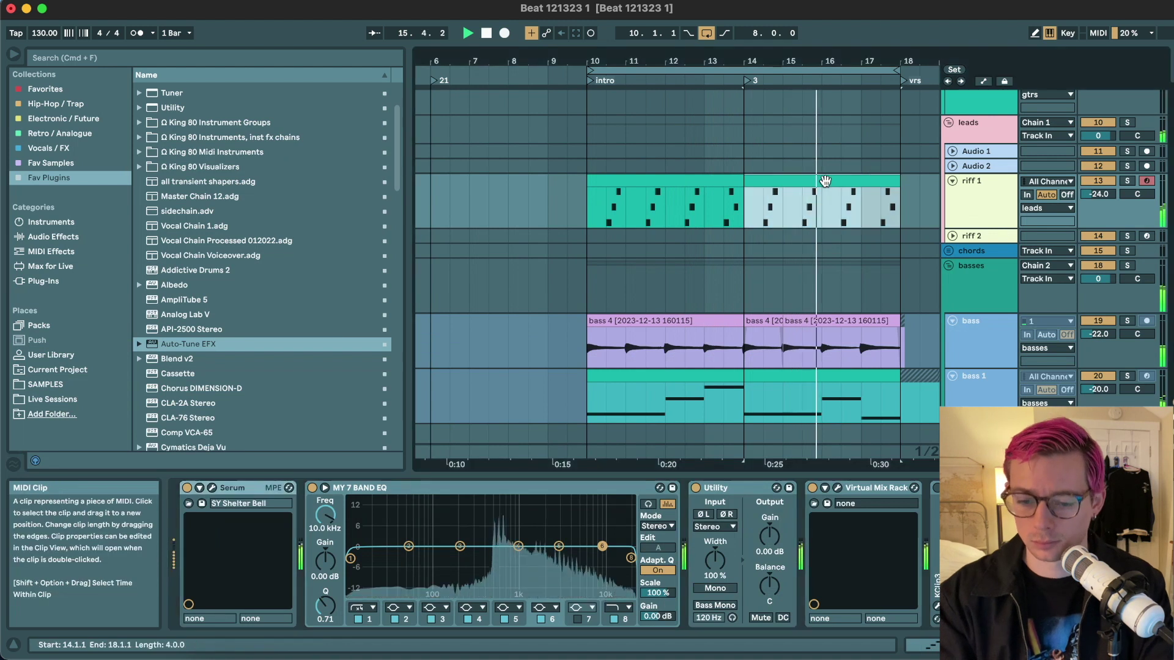
pyautogui.click(732, 181)
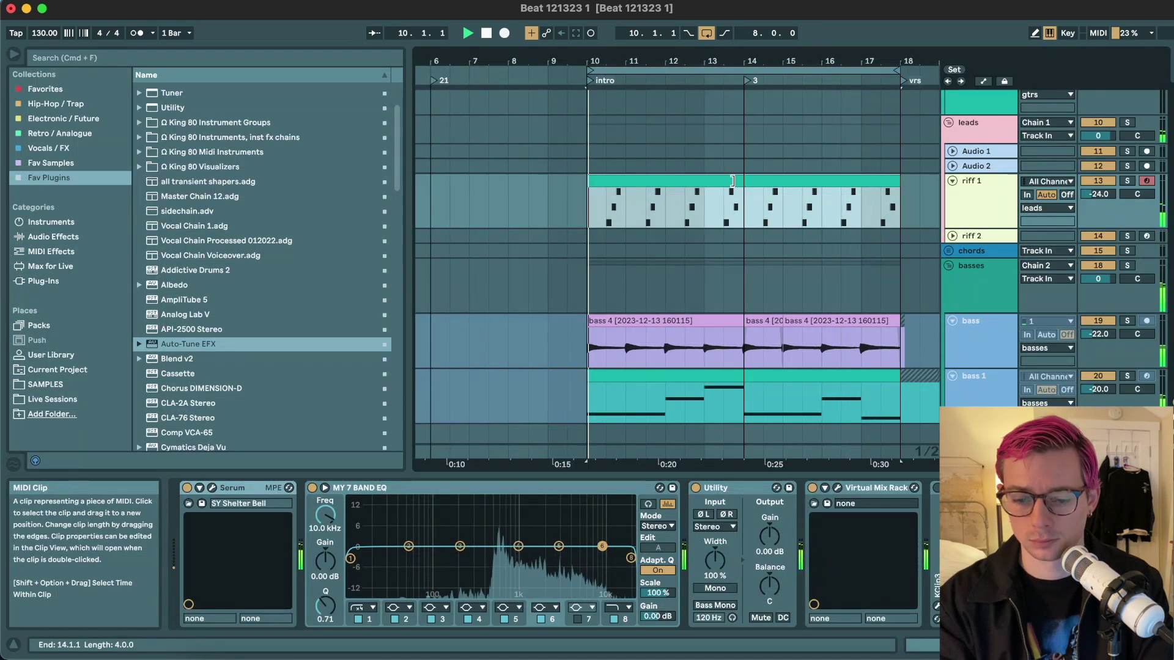
# - Transpose all notes in both riff 1 clips up an octave to C5–E5 and play them back
pyautogui.press('space')
pyautogui.click(990, 202)
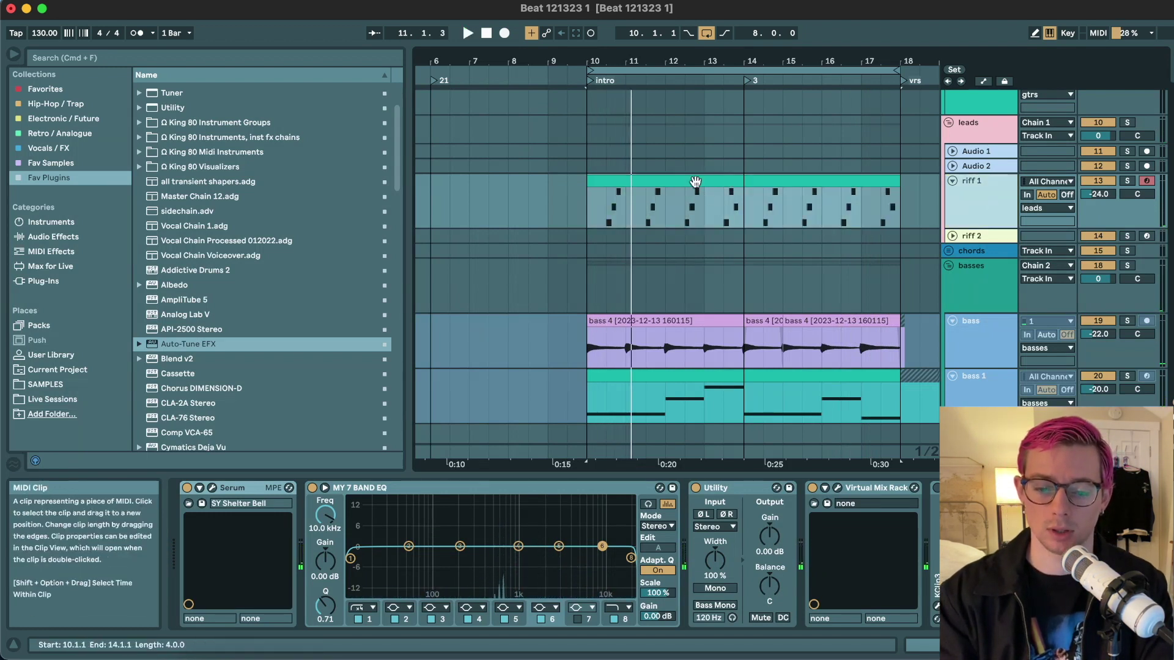
pyautogui.click(696, 181)
pyautogui.hotkey('shift', 'Tab')
pyautogui.press('super+a')
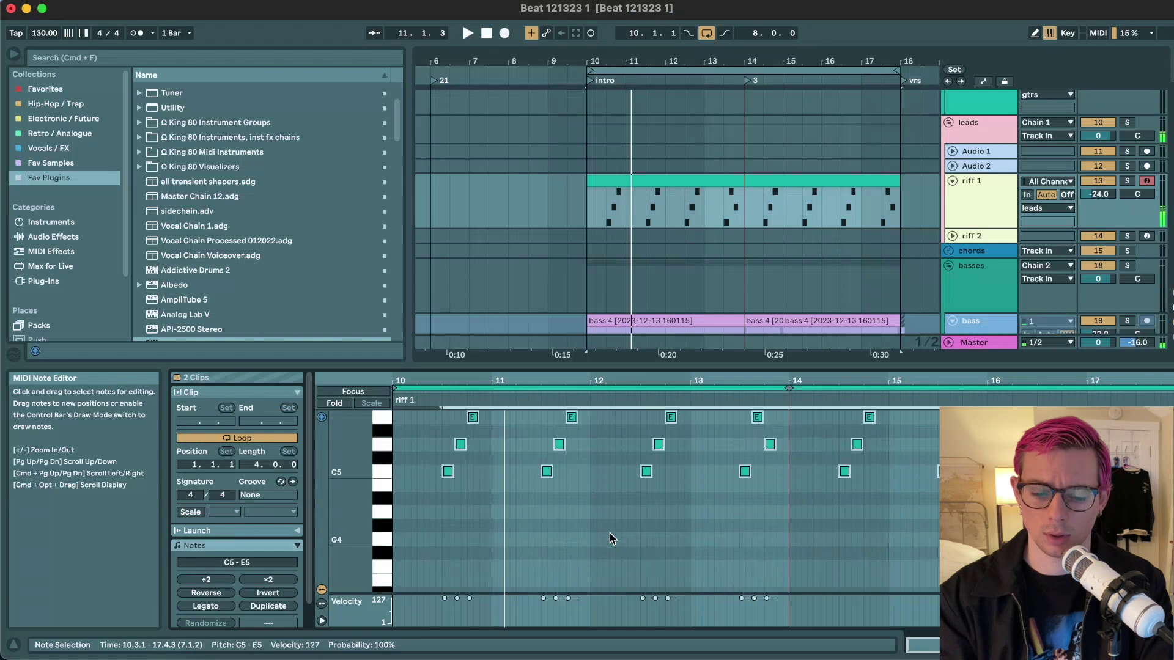
pyautogui.press('space')
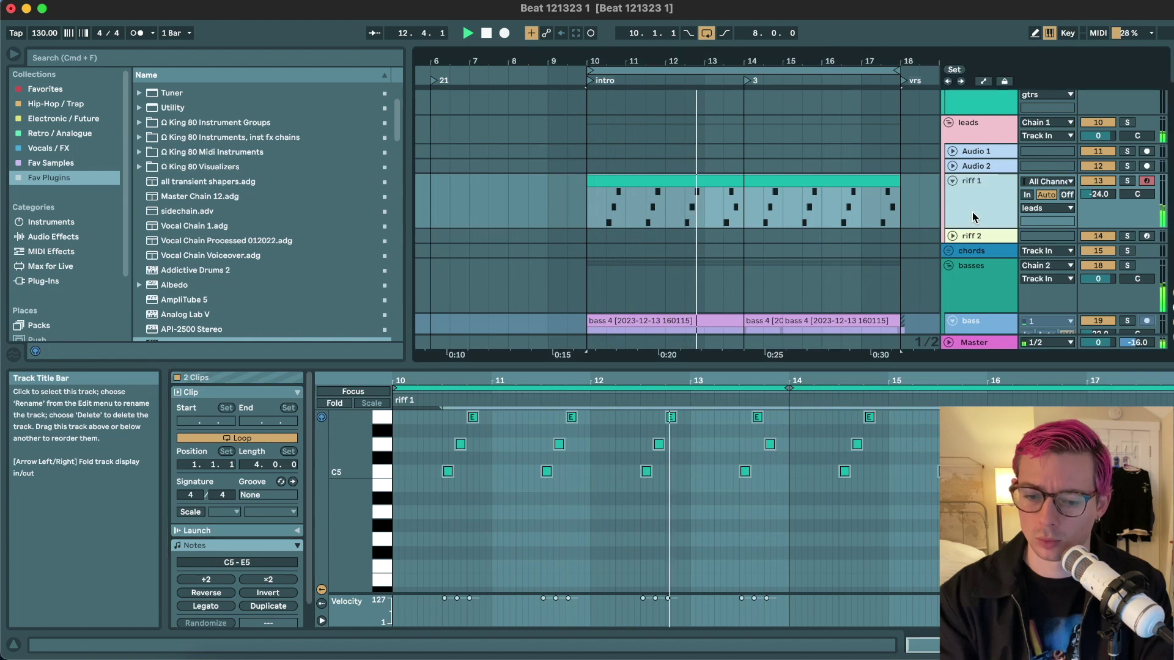
# - In the first riff clip's last bar, set the note at 4.3.1 to E5 and the one at 4.3.3 to C5, and play from bar 13
pyautogui.click(728, 180)
pyautogui.press('space')
pyautogui.click(727, 180)
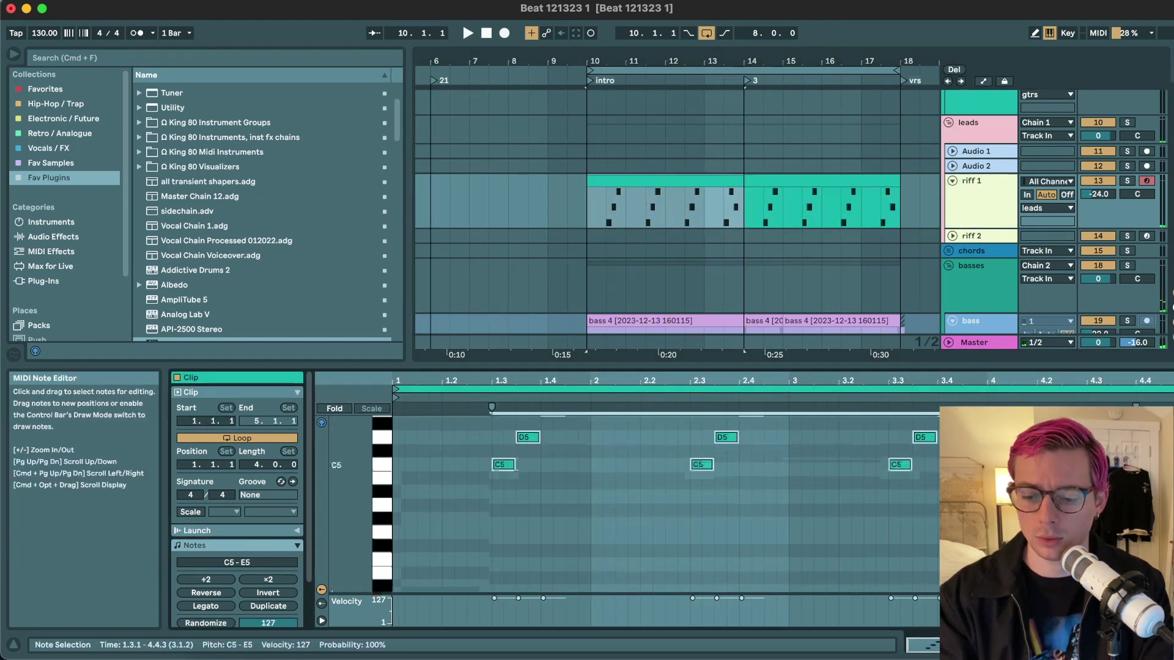
pyautogui.click(727, 195)
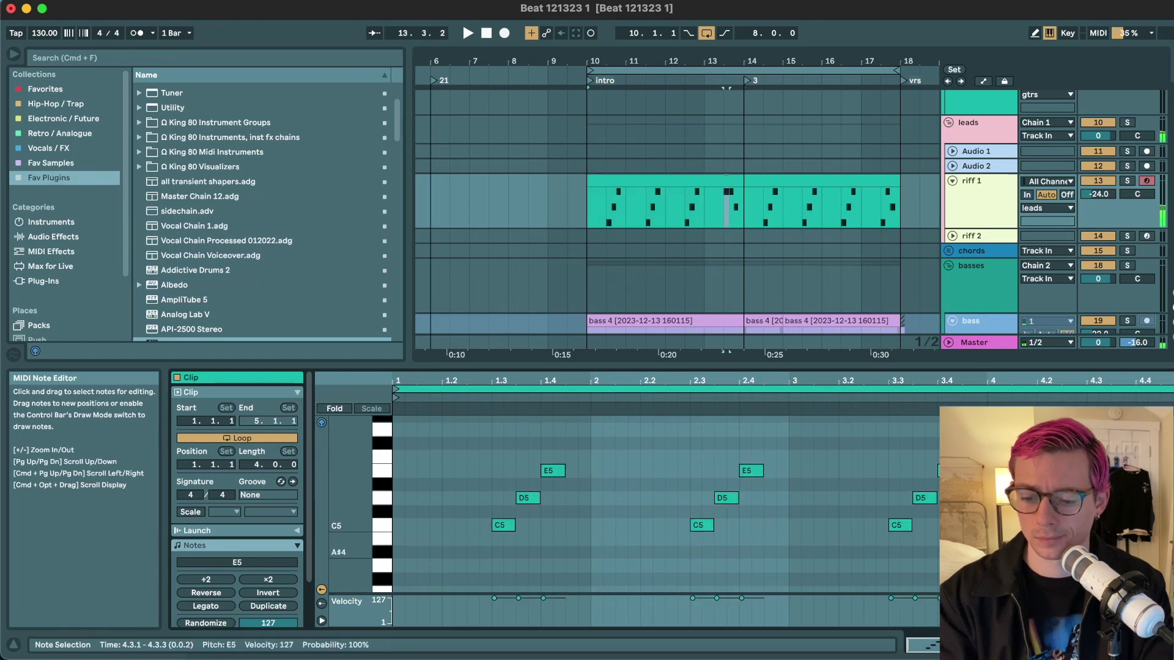
pyautogui.moveTo(1124, 471); pyautogui.dragTo(1124, 498)
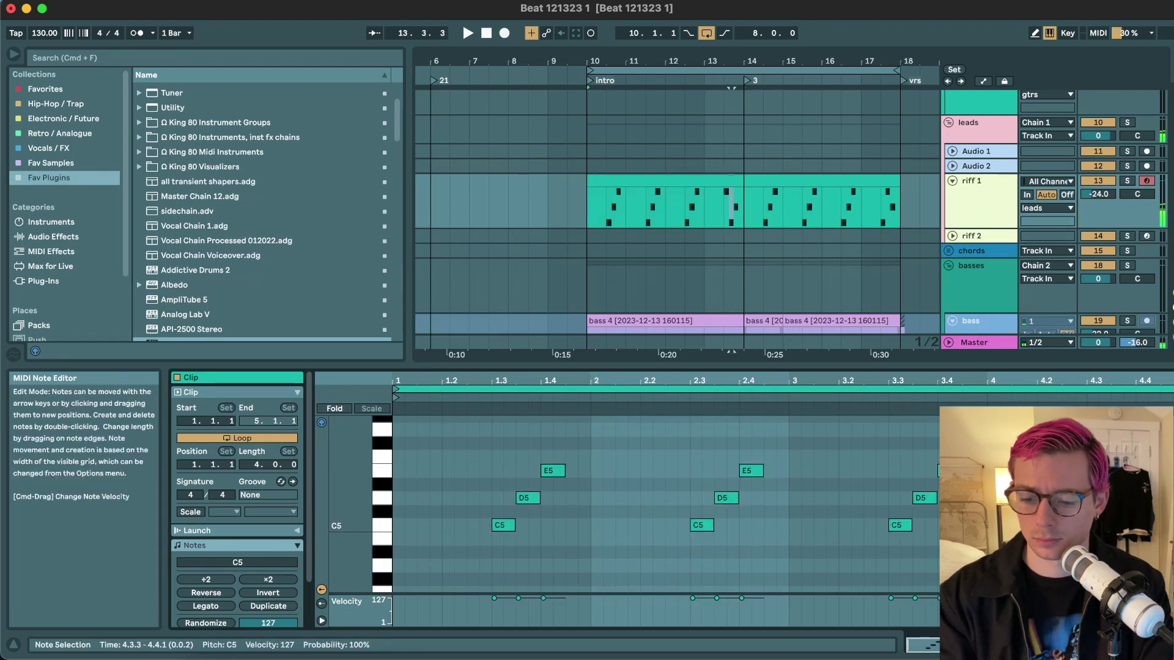
pyautogui.click(718, 215)
pyautogui.press('space')
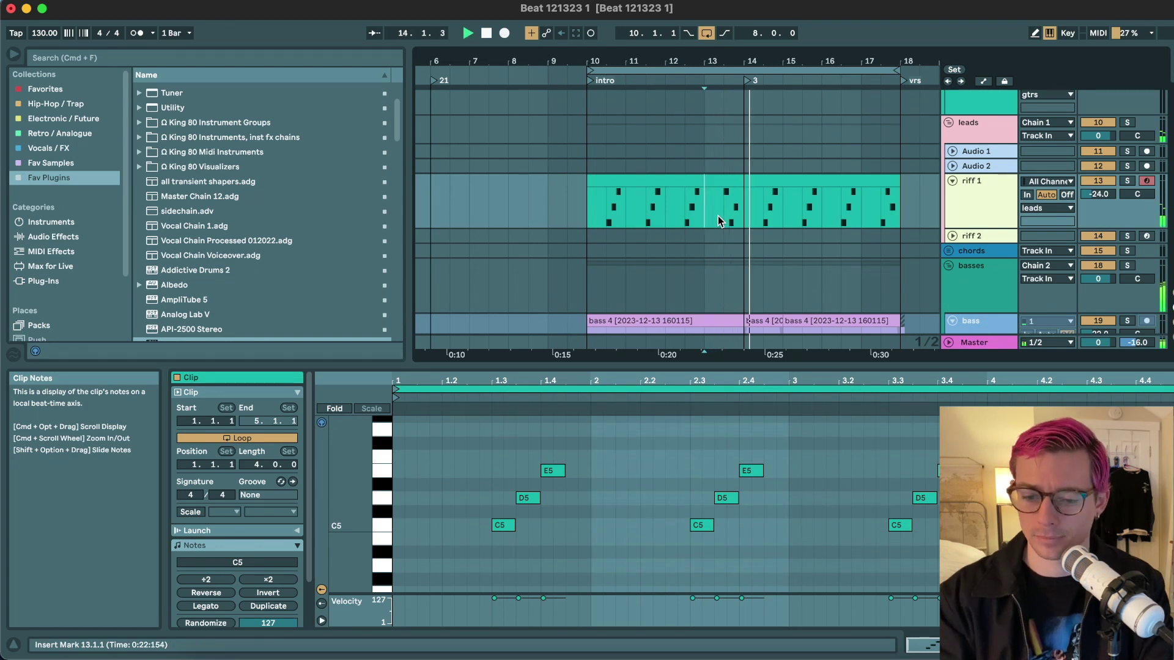
# - Duplicate the edited first riff 1 clip over the one at bar 14 and listen to the result
pyautogui.click(709, 181)
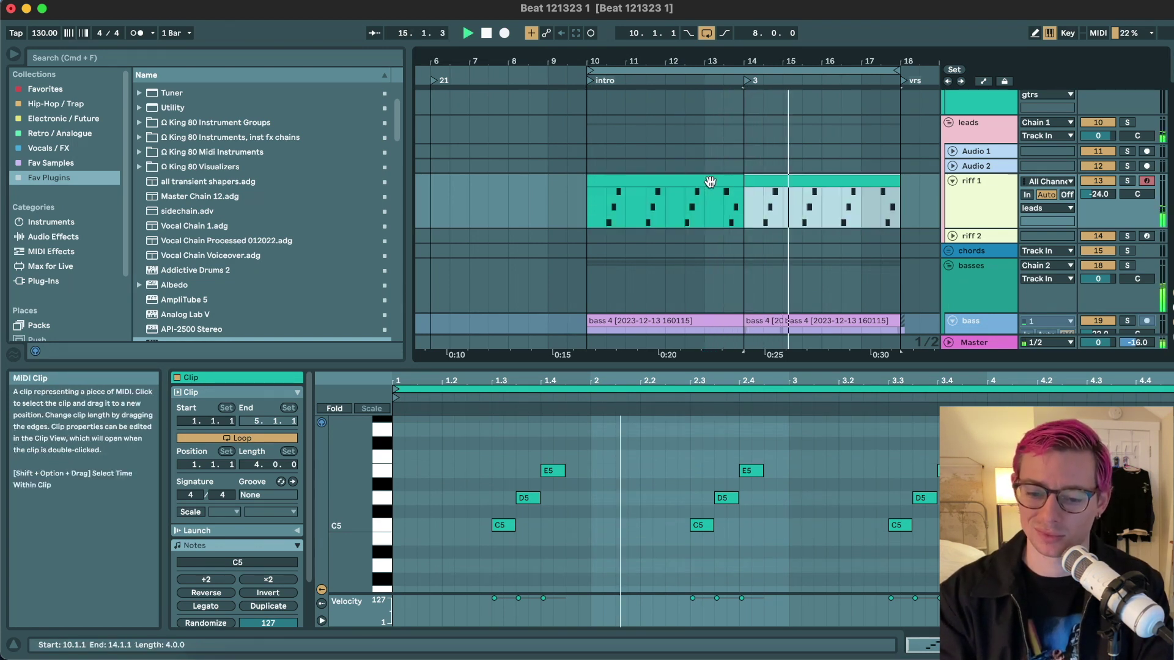
pyautogui.click(988, 197)
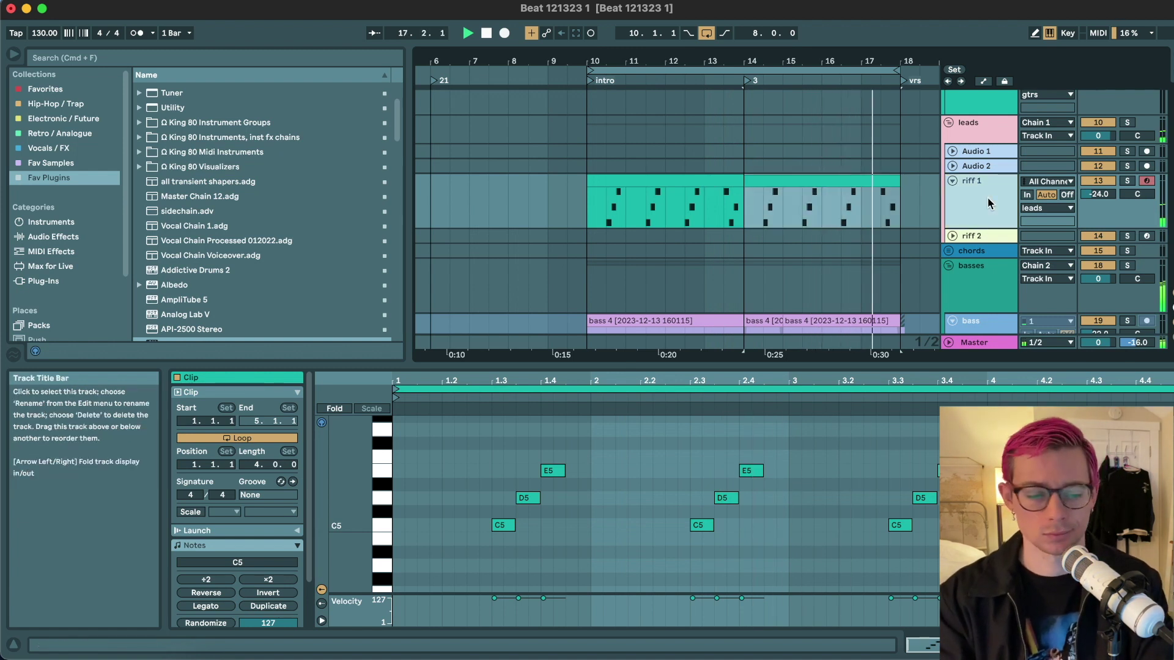
pyautogui.press('space')
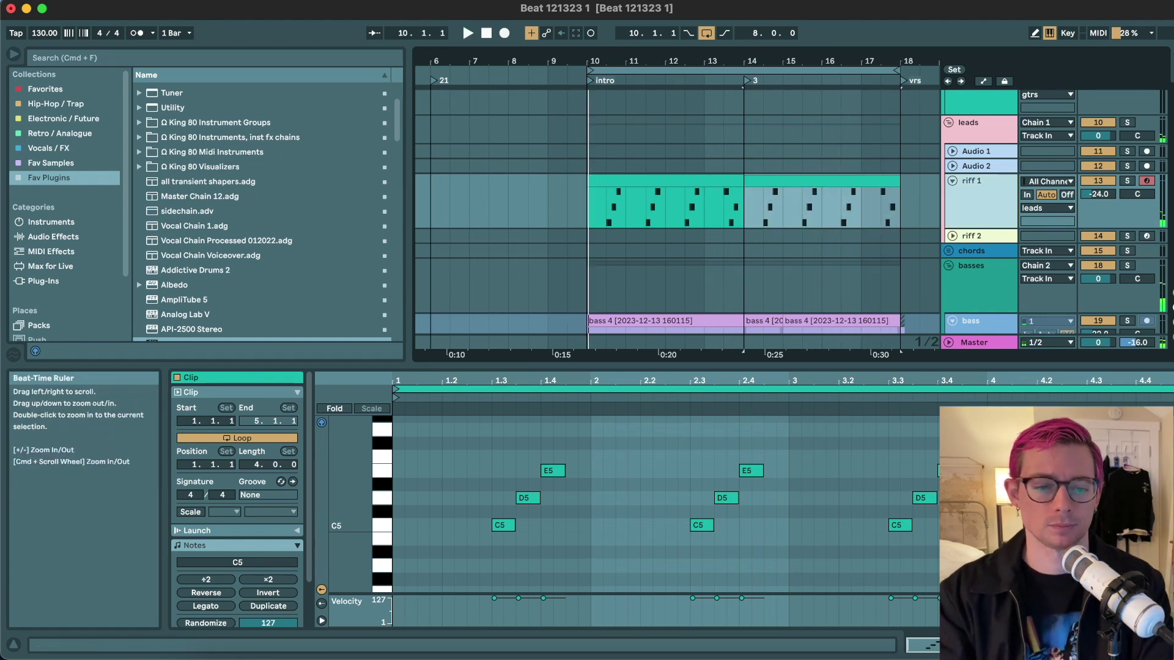
pyautogui.click(239, 0)
pyautogui.click(239, 0)
pyautogui.click(238, 0)
pyautogui.click(263, 95)
# - Freeze the riff 1 track and delete the chords group below riff 2
pyautogui.rightClick(973, 204)
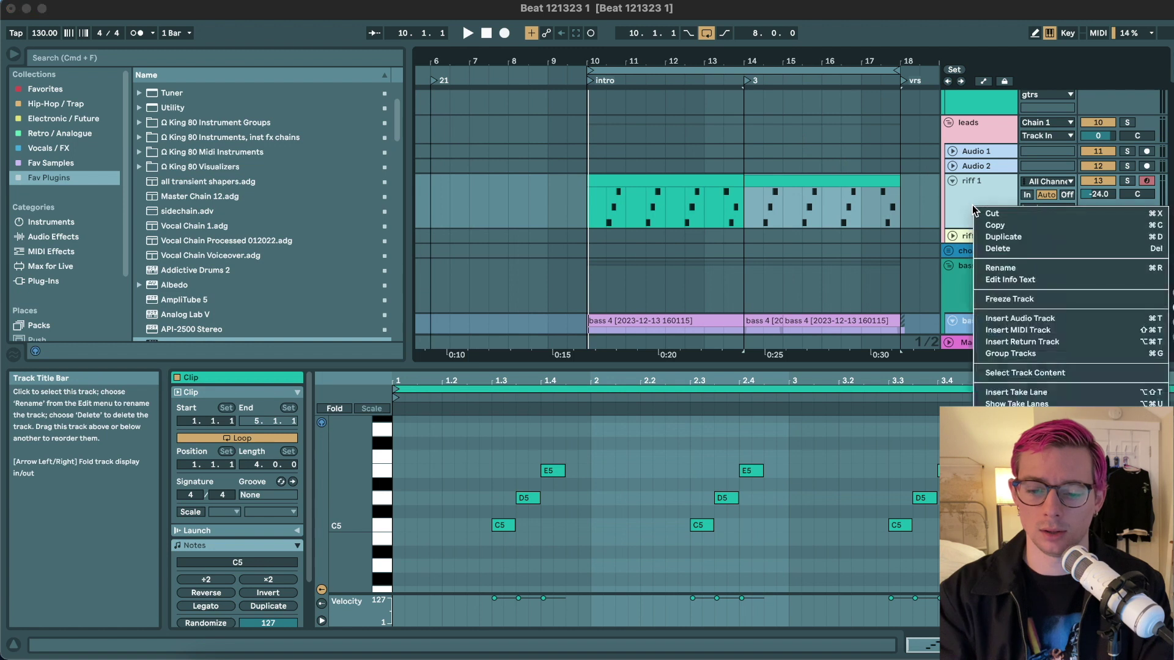
pyautogui.click(1014, 299)
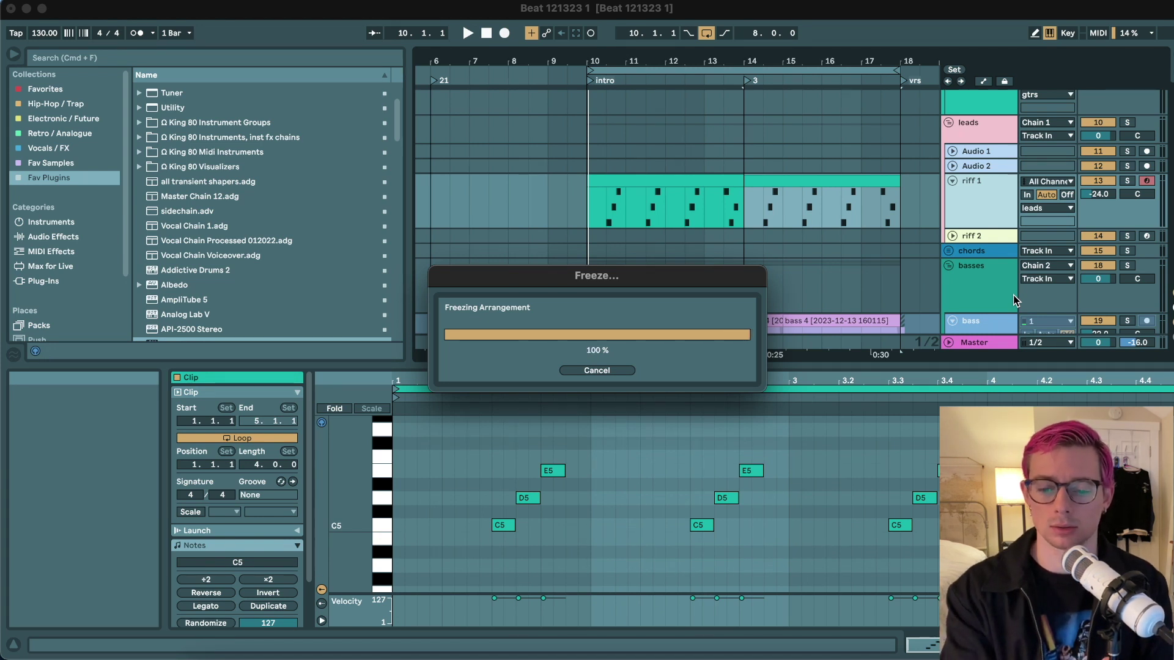
pyautogui.click(952, 236)
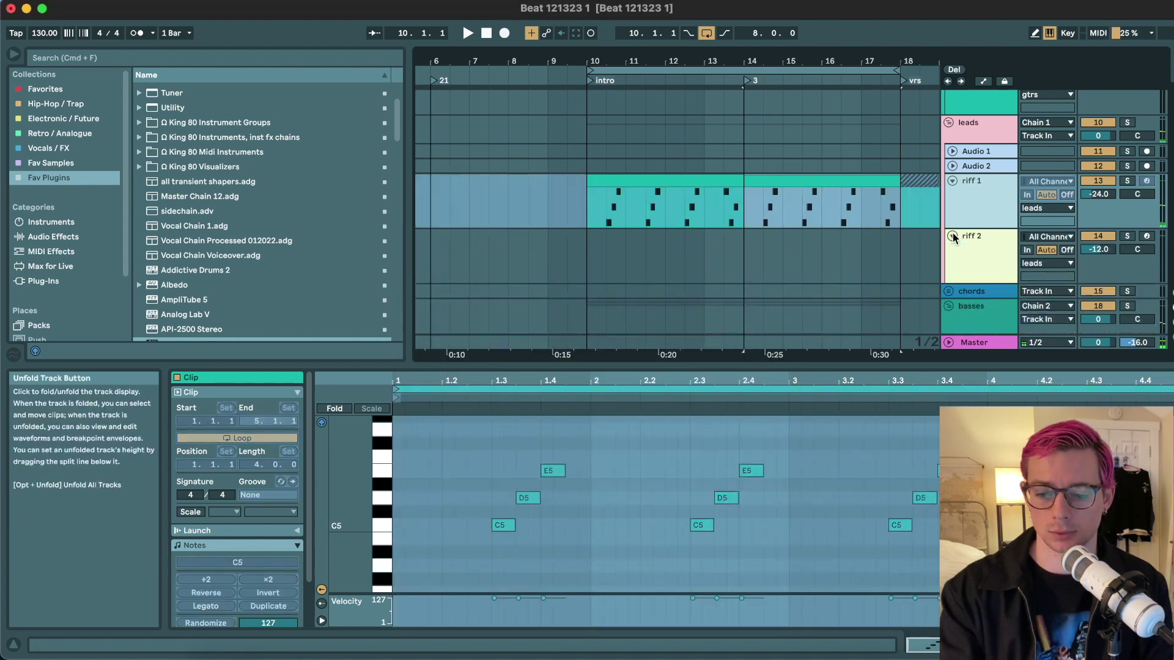
pyautogui.click(967, 289)
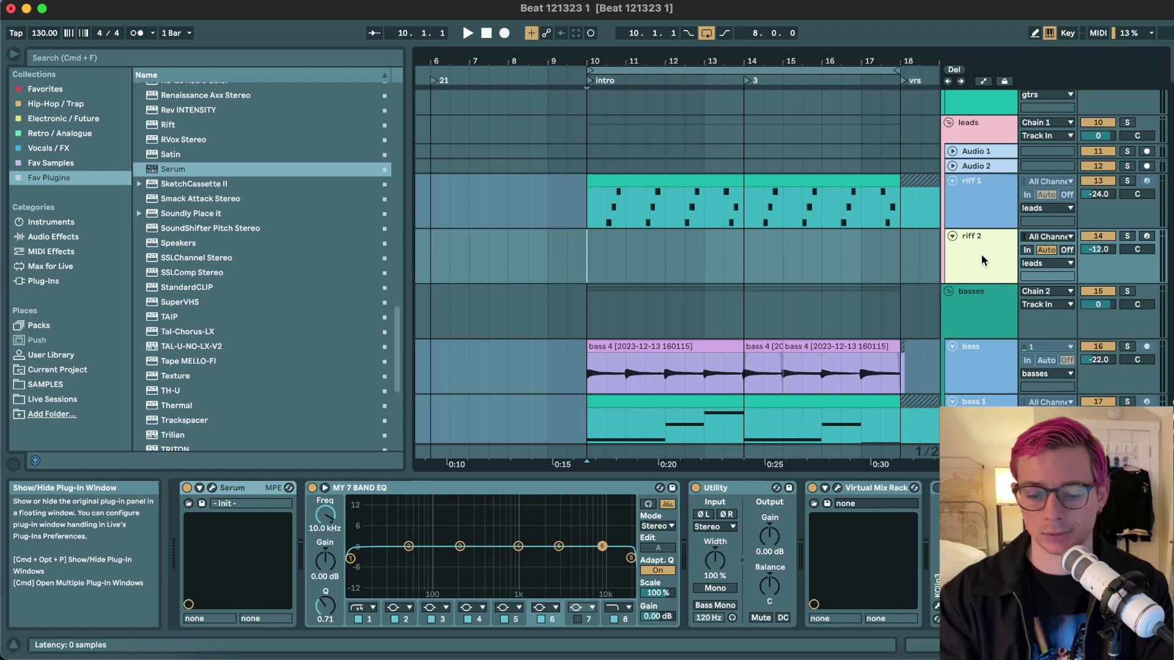
# - Sort the presets by location in riff 2's Serum, load Synth - Crystal Castles, and arm the track
pyautogui.press('super+alt+p')
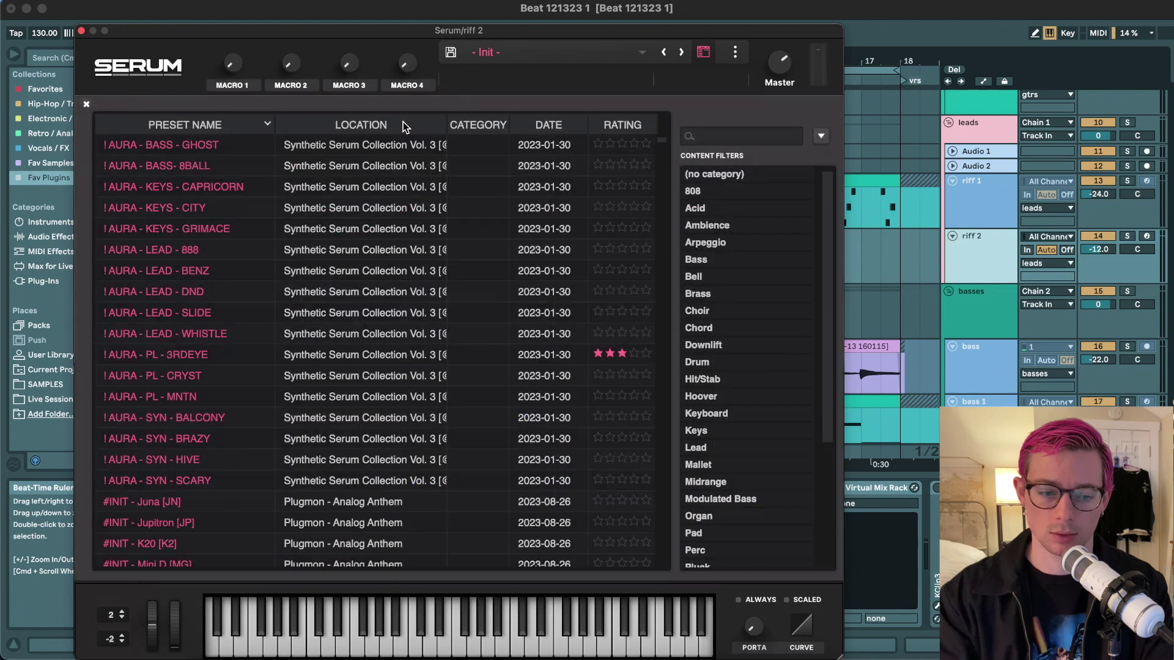
pyautogui.click(403, 122)
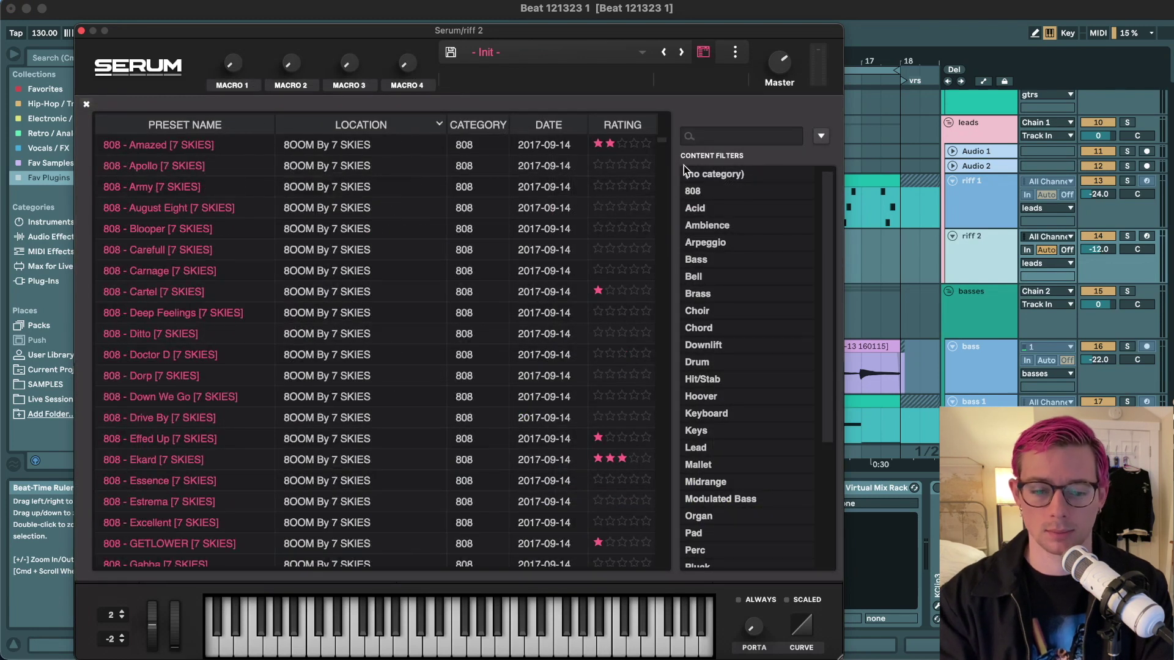
pyautogui.scroll(-20, 166, 176)
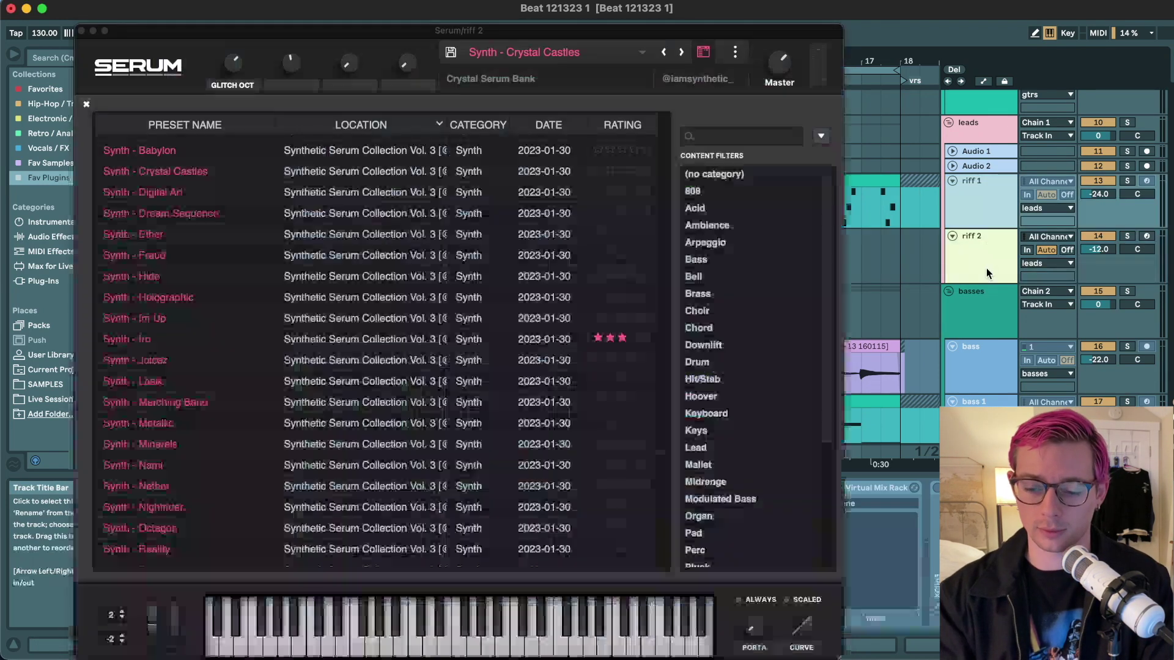
pyautogui.click(1147, 237)
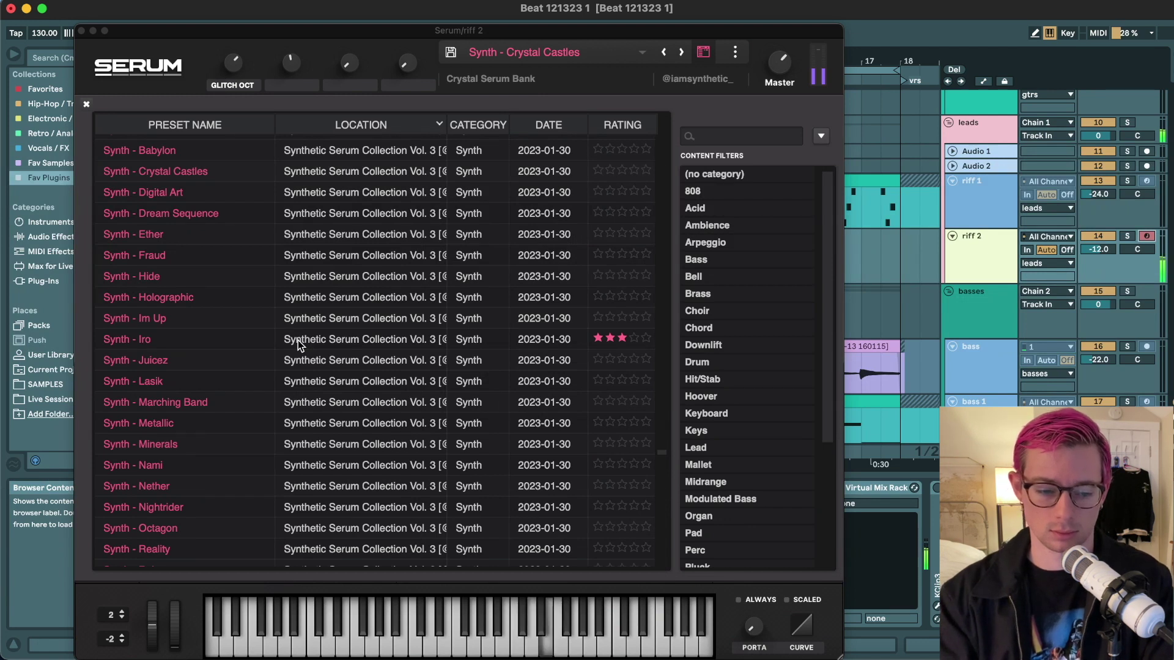
# - Rate the Synth - Crystal Castles preset three stars, and load Synth - Digital Art with the same rating
pyautogui.scroll(1, 298, 340)
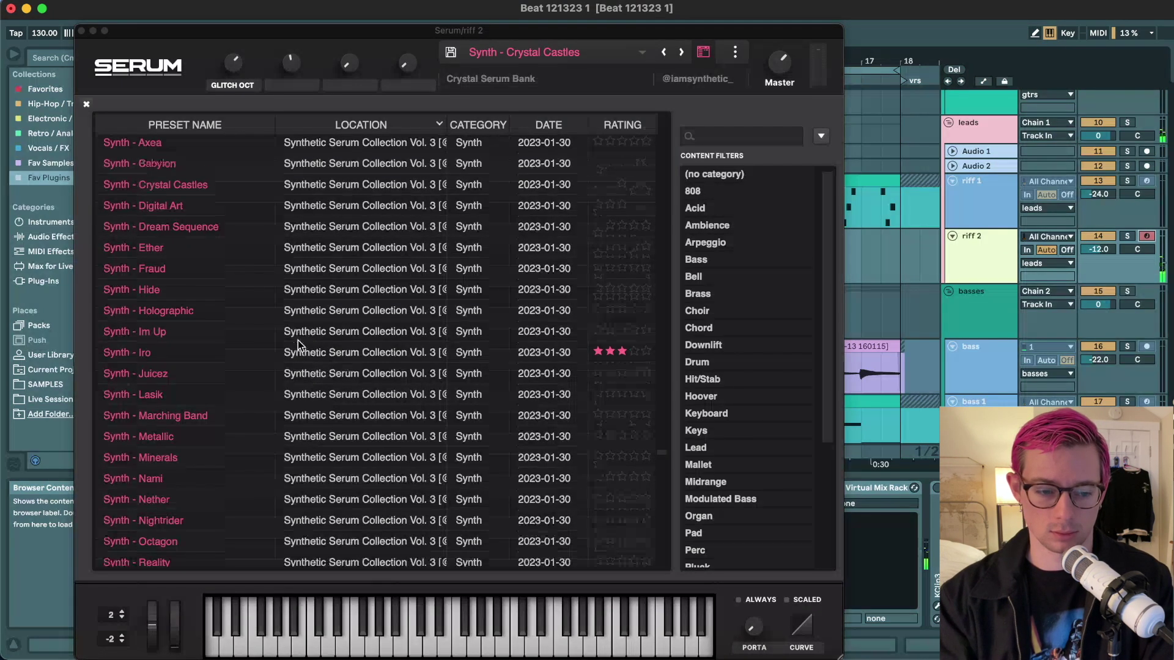
pyautogui.click(624, 184)
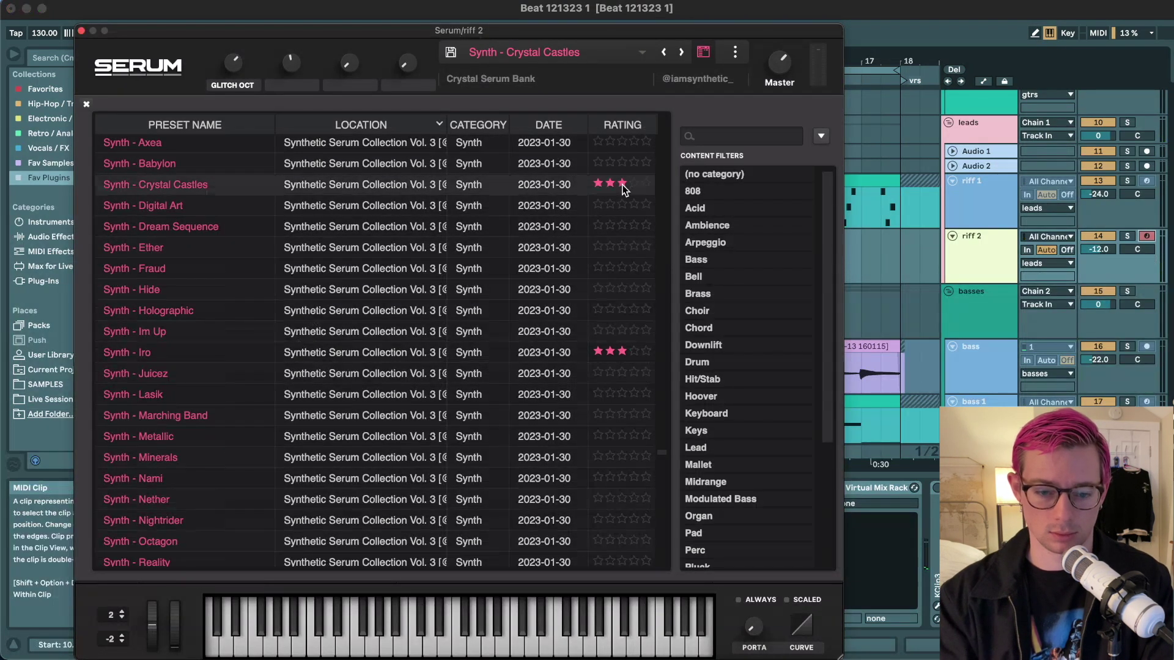
pyautogui.click(241, 203)
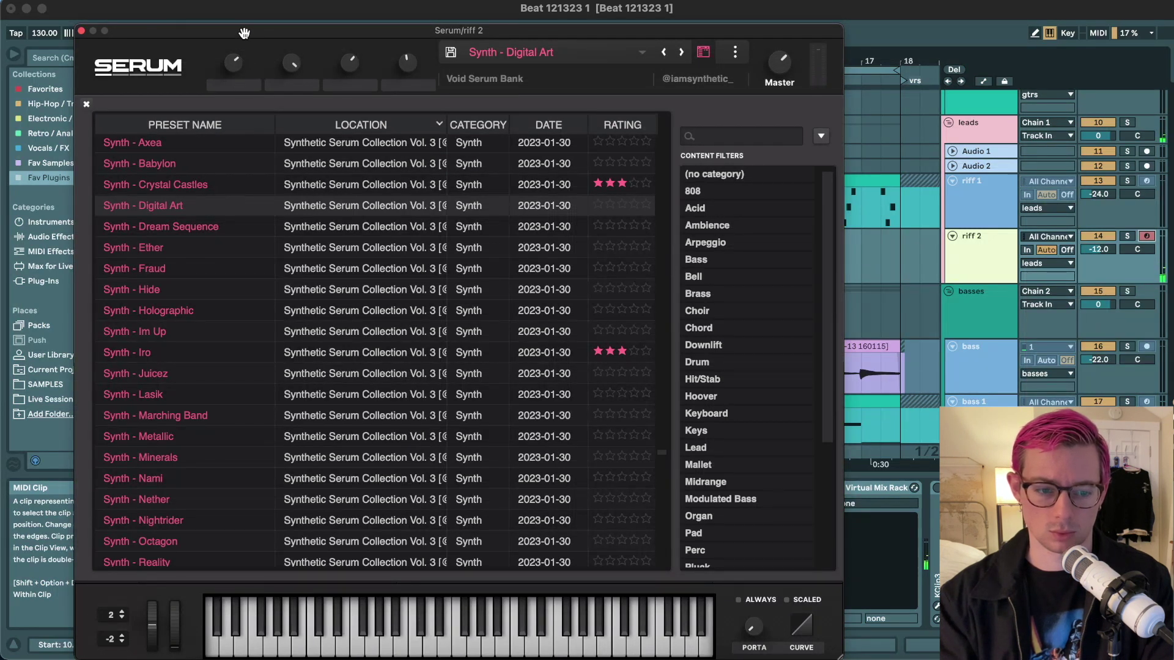
pyautogui.moveTo(244, 33); pyautogui.dragTo(288, 389)
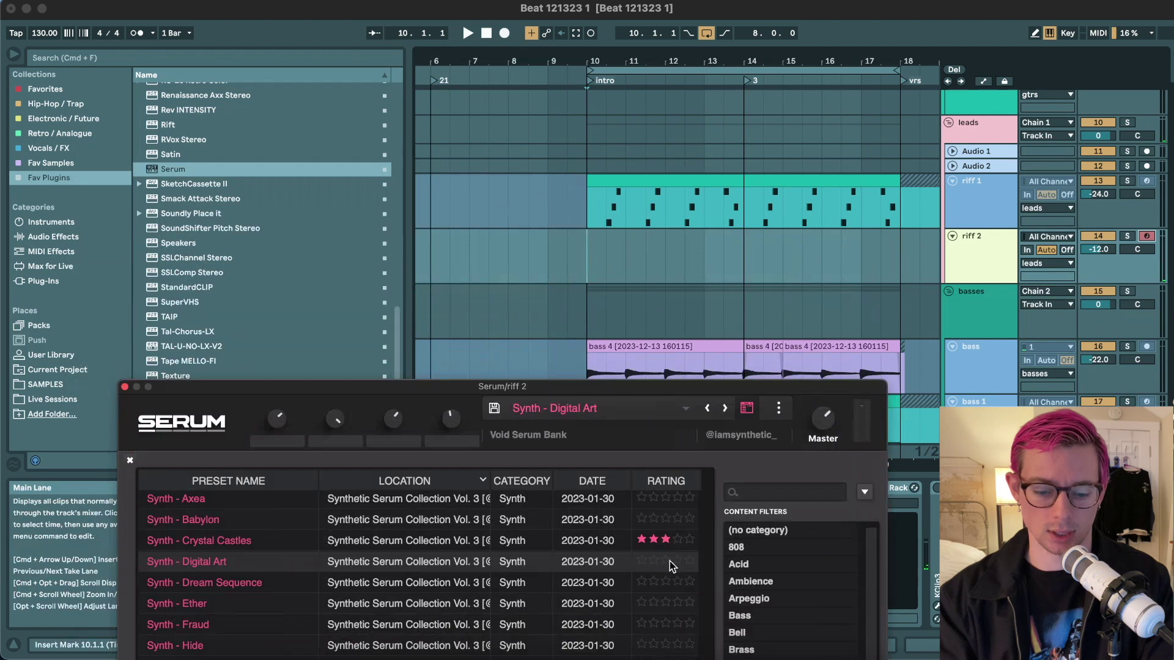
pyautogui.moveTo(663, 386); pyautogui.dragTo(666, 239)
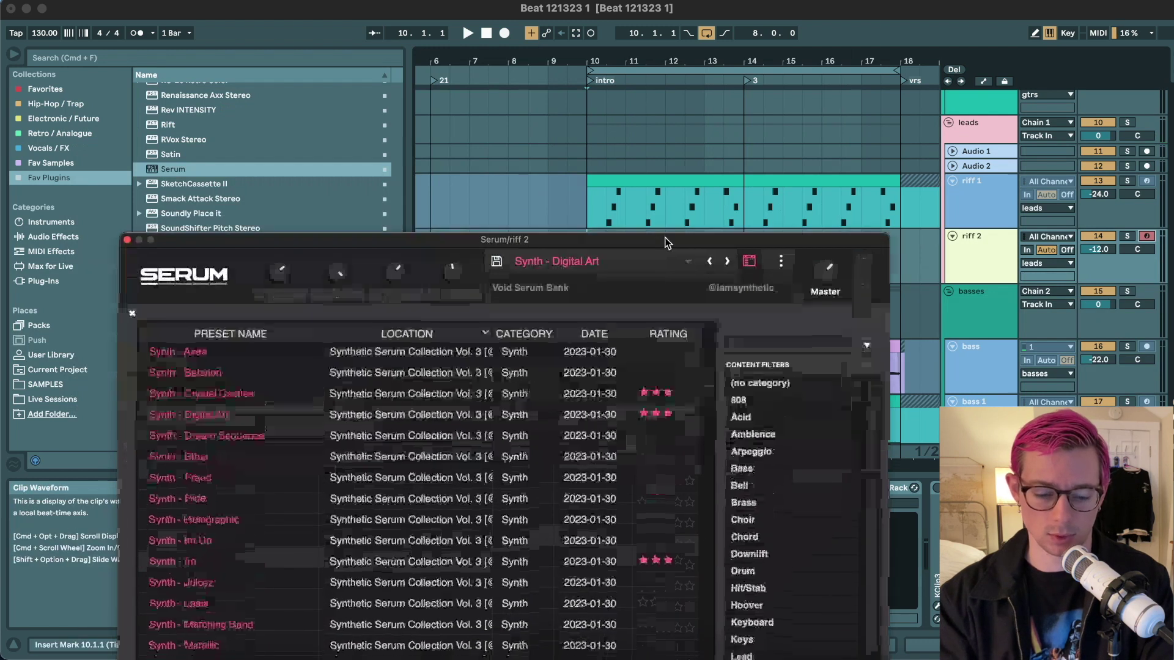
# - Audition the Synth - Dream Sequence and Synth - Babylon presets, and reload Synth - Crystal Castles
pyautogui.click(238, 436)
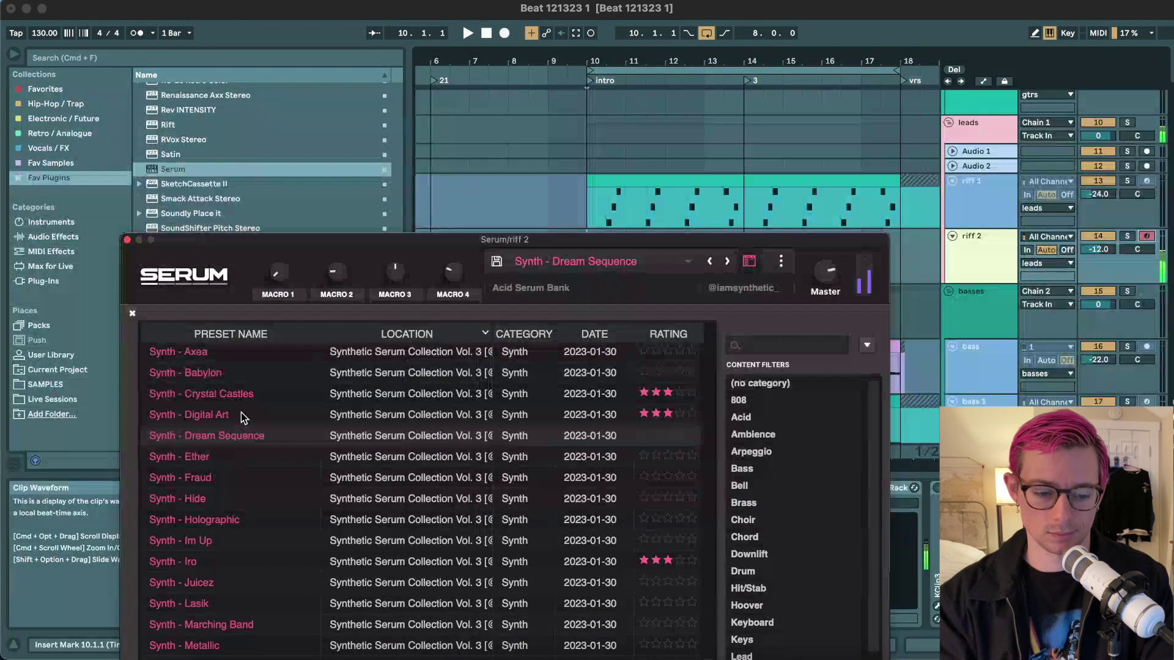
pyautogui.click(232, 375)
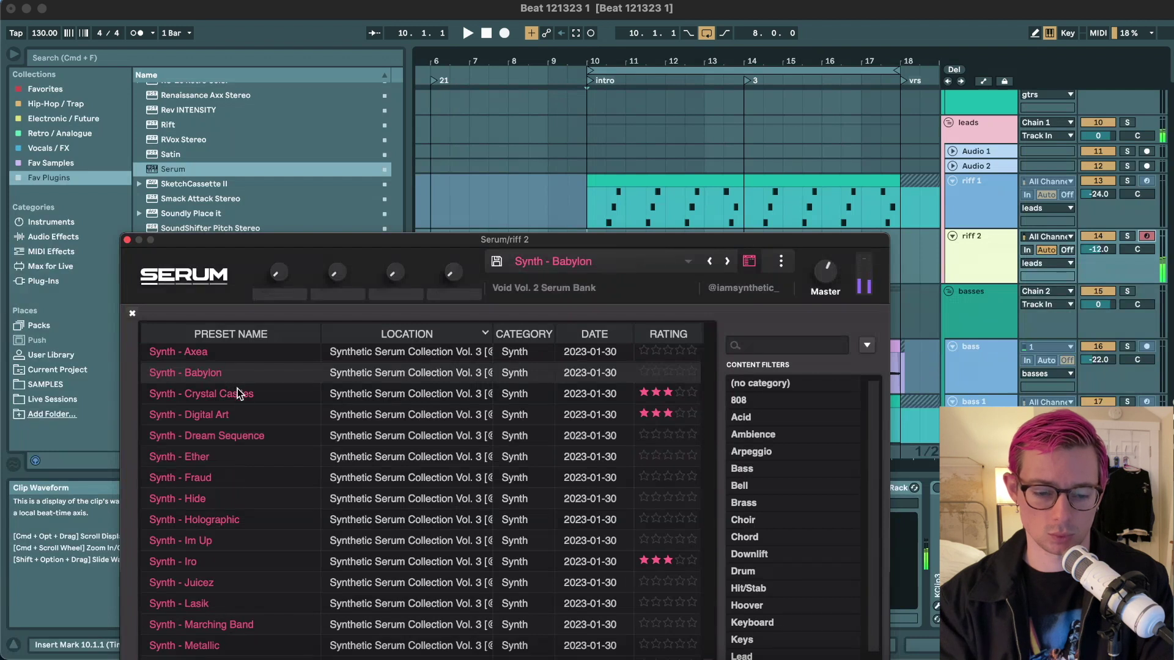
pyautogui.click(244, 397)
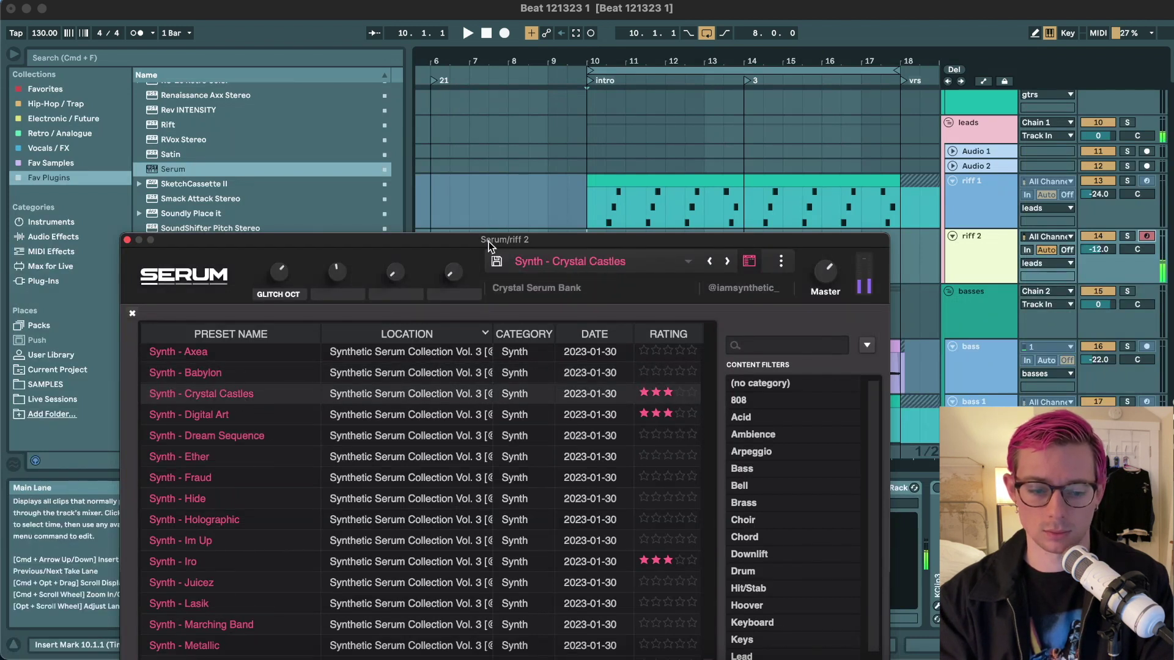
# - Lower the riff 2 track volume to -17.0 dB and play the intro loop
pyautogui.moveTo(489, 242); pyautogui.dragTo(489, 362)
pyautogui.click(993, 235)
pyautogui.moveTo(1099, 247); pyautogui.dragTo(1101, 262)
pyautogui.press('space')
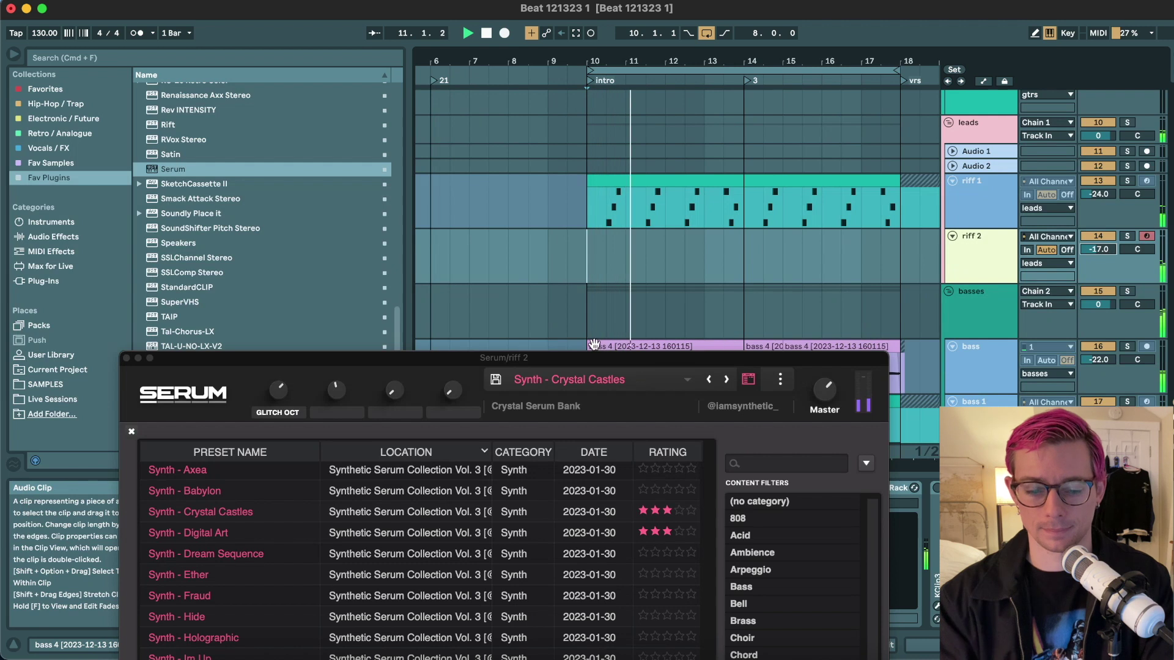
# - Try the Synth - Digital Art preset over the loop and raise the riff 2 track volume to -11.9 dB
pyautogui.moveTo(602, 361); pyautogui.dragTo(592, 108)
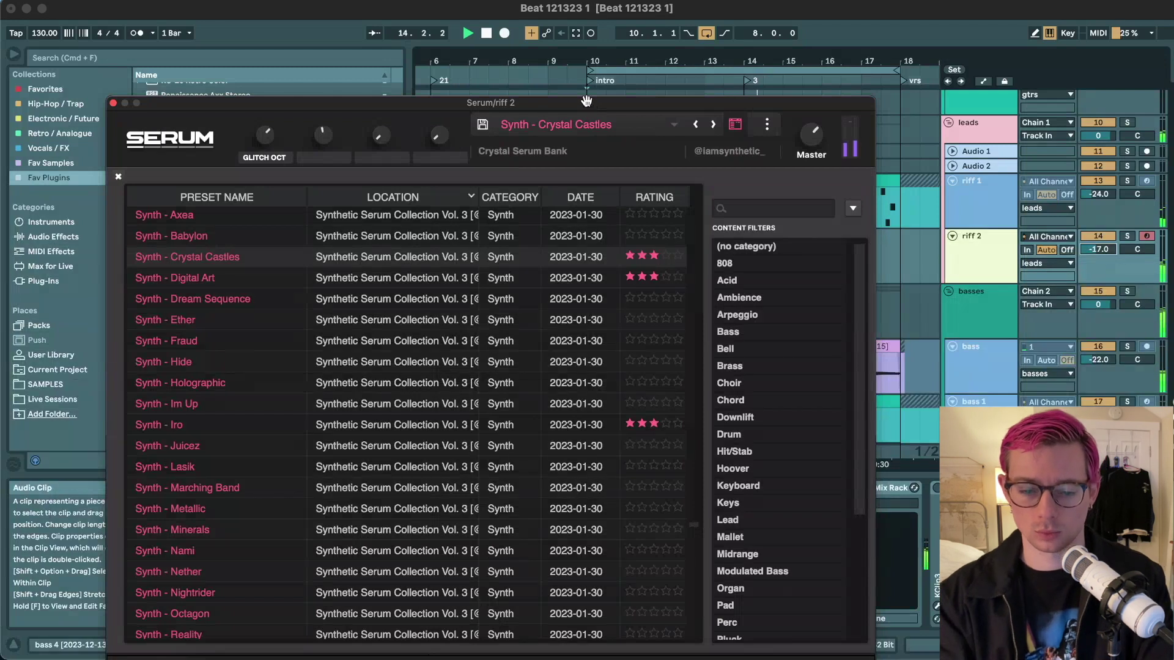
pyautogui.moveTo(586, 101); pyautogui.dragTo(698, 163)
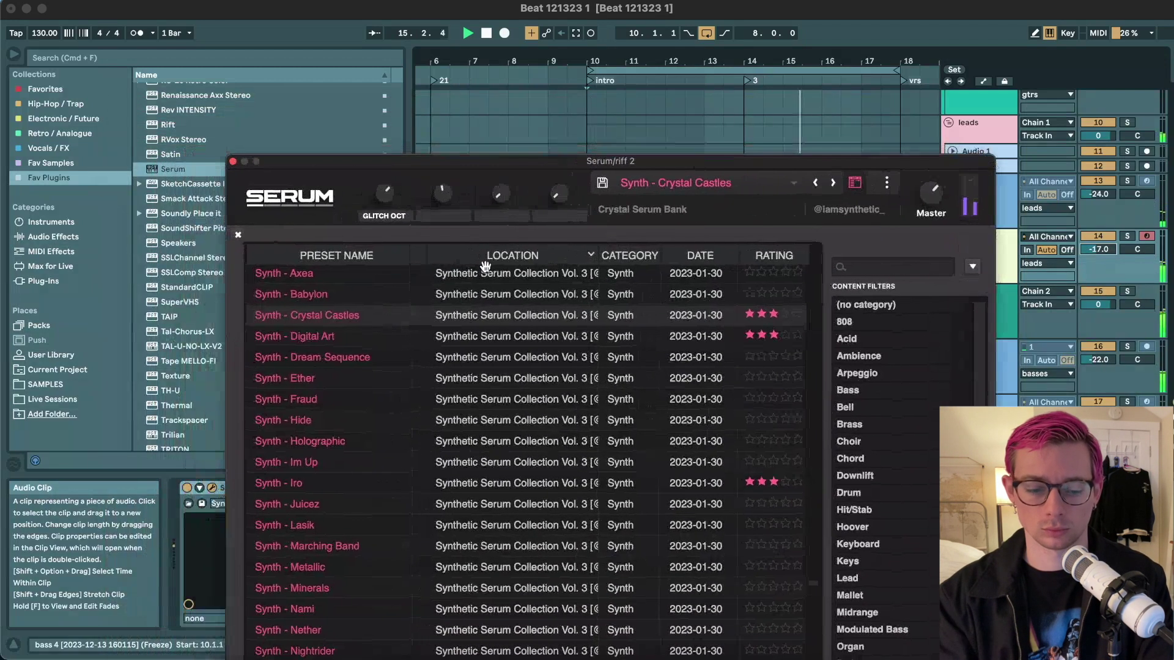
pyautogui.click(354, 336)
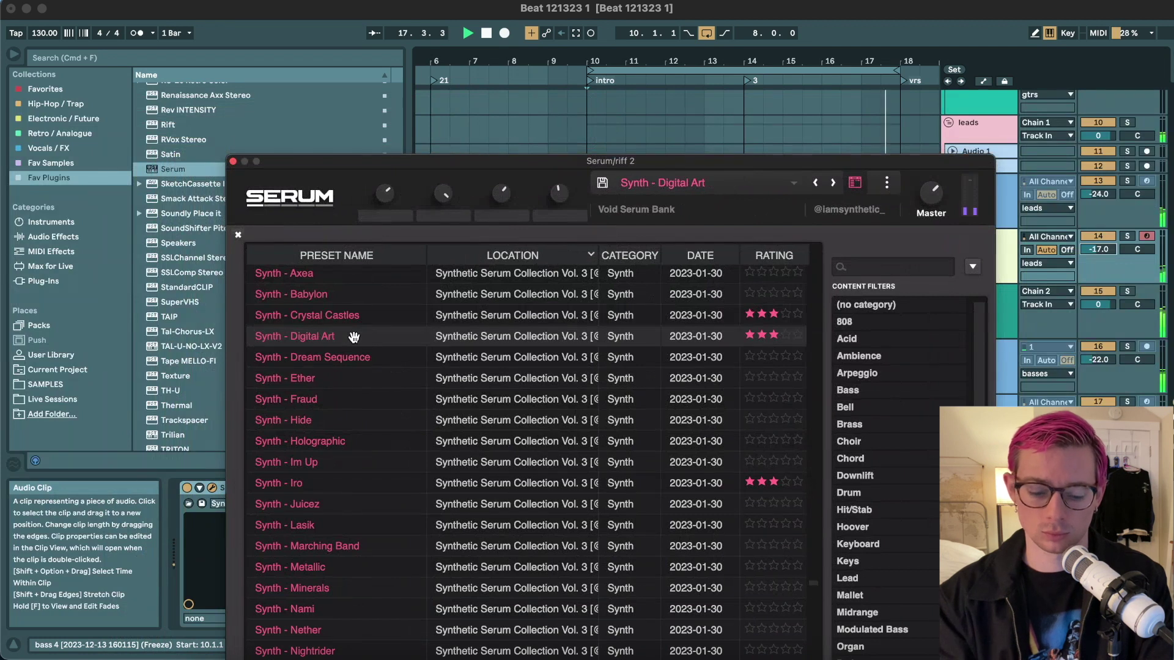
pyautogui.press('space')
pyautogui.moveTo(1104, 249); pyautogui.dragTo(1104, 237)
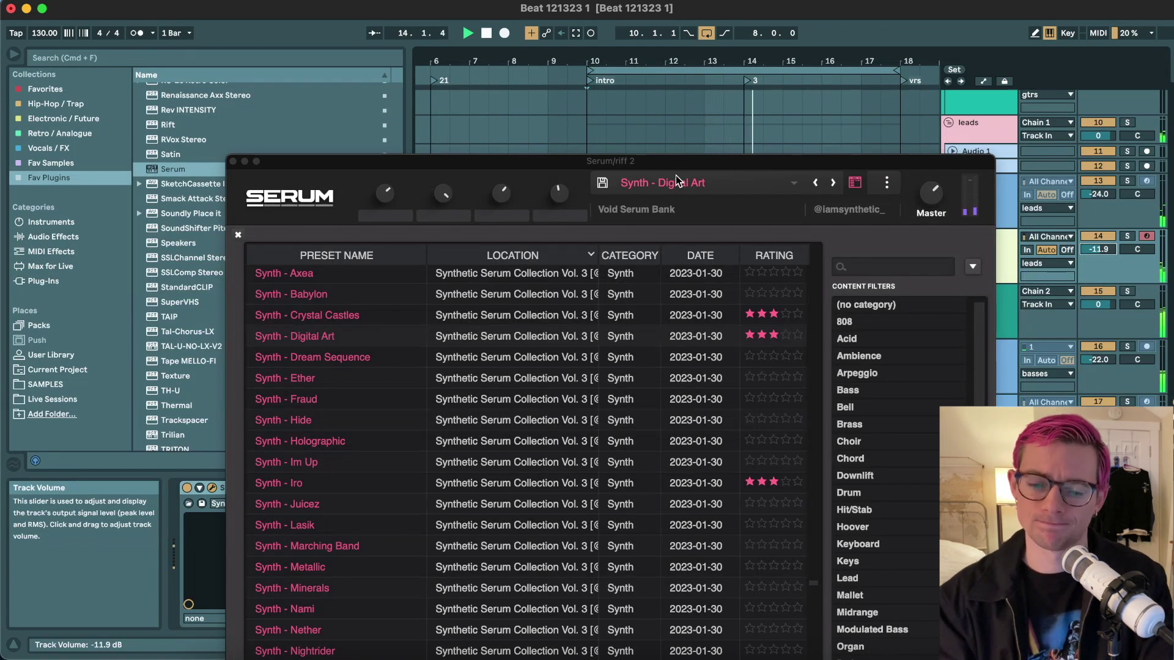
# - Switch riff 2's Serum back to Synth - Crystal Castles and move its window below the riff 1 track
pyautogui.press('space')
pyautogui.press('x')
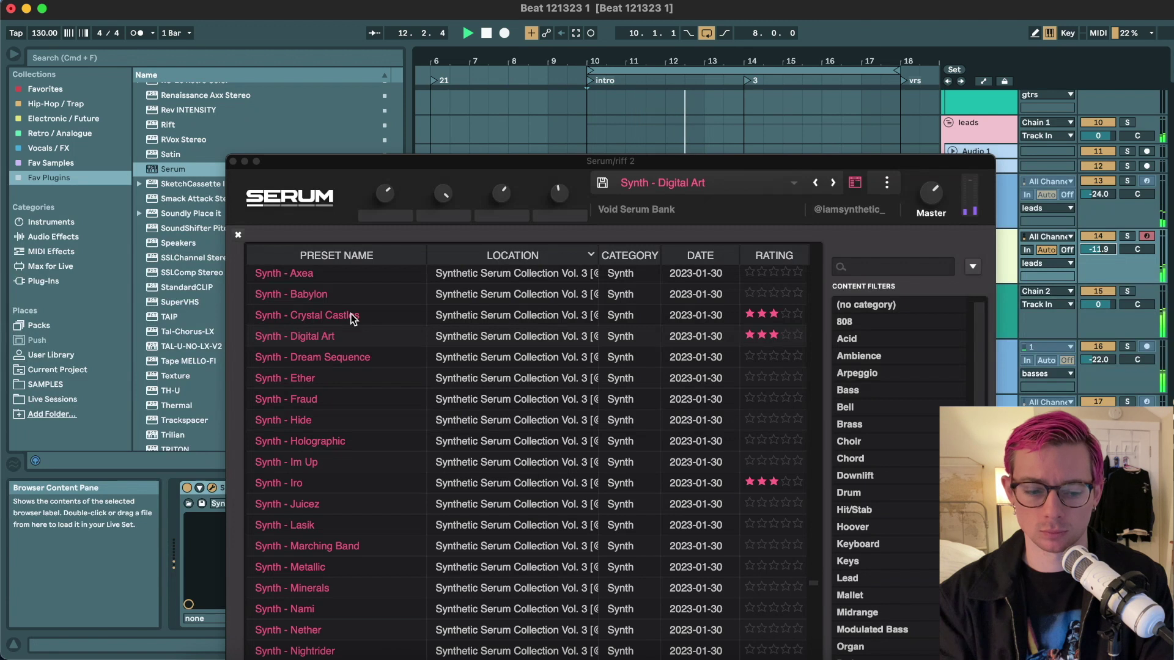
pyautogui.click(353, 318)
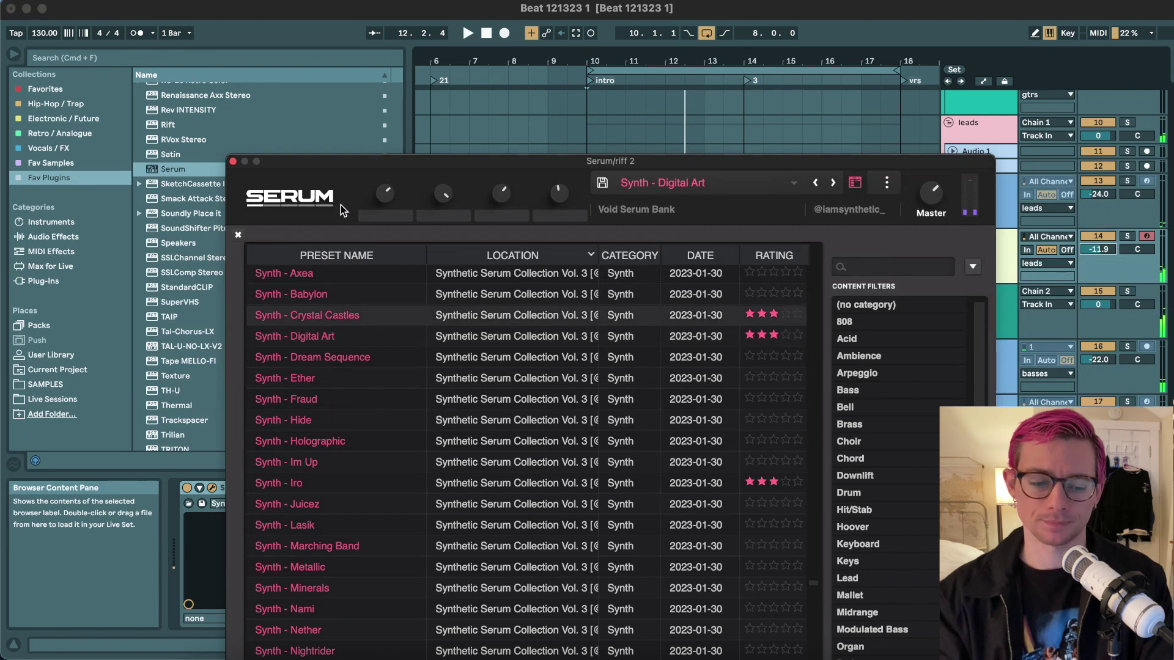
pyautogui.moveTo(300, 163); pyautogui.dragTo(320, 276)
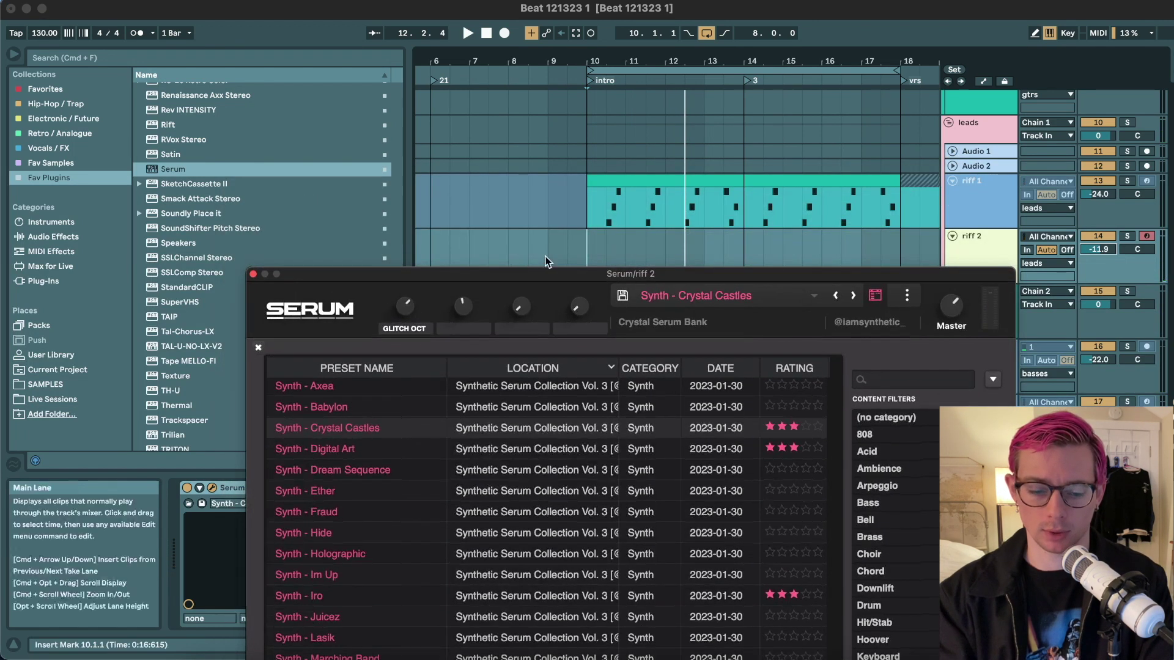
pyautogui.moveTo(585, 277); pyautogui.dragTo(548, 241)
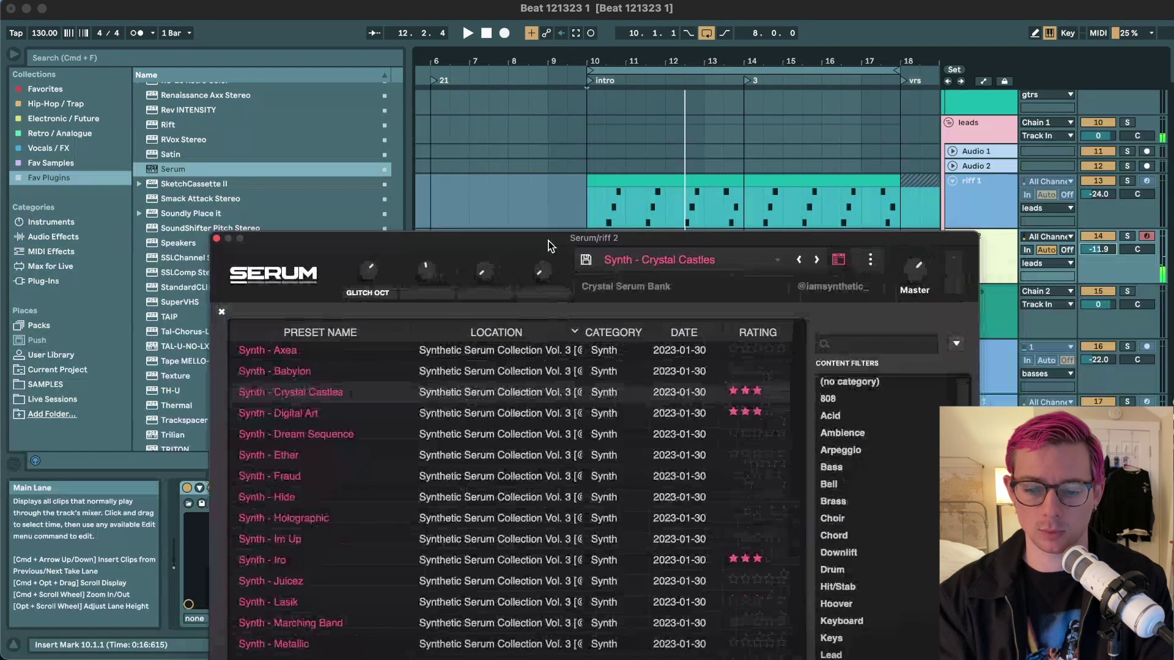
# - Lower the riff 2 track volume to -19.0 dB while auditioning Synth - Crystal Castles over the intro loop
pyautogui.moveTo(1107, 253); pyautogui.dragTo(1106, 254)
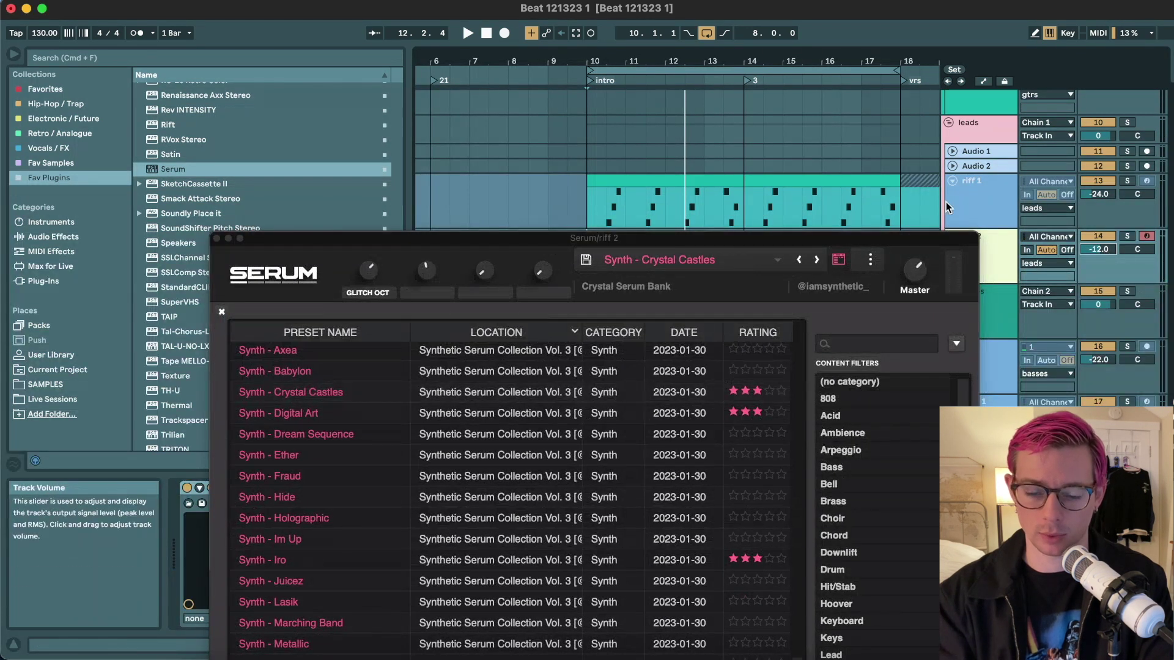
pyautogui.press('Down')
pyautogui.press('Down')
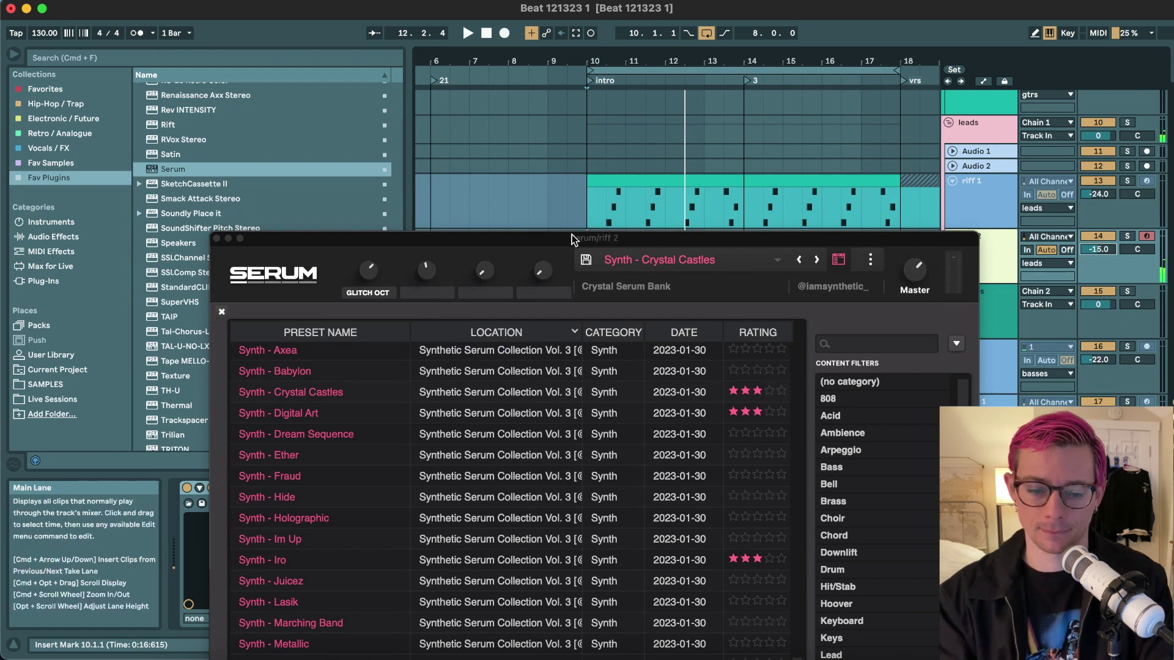
pyautogui.moveTo(571, 236); pyautogui.dragTo(624, 260)
pyautogui.press('space')
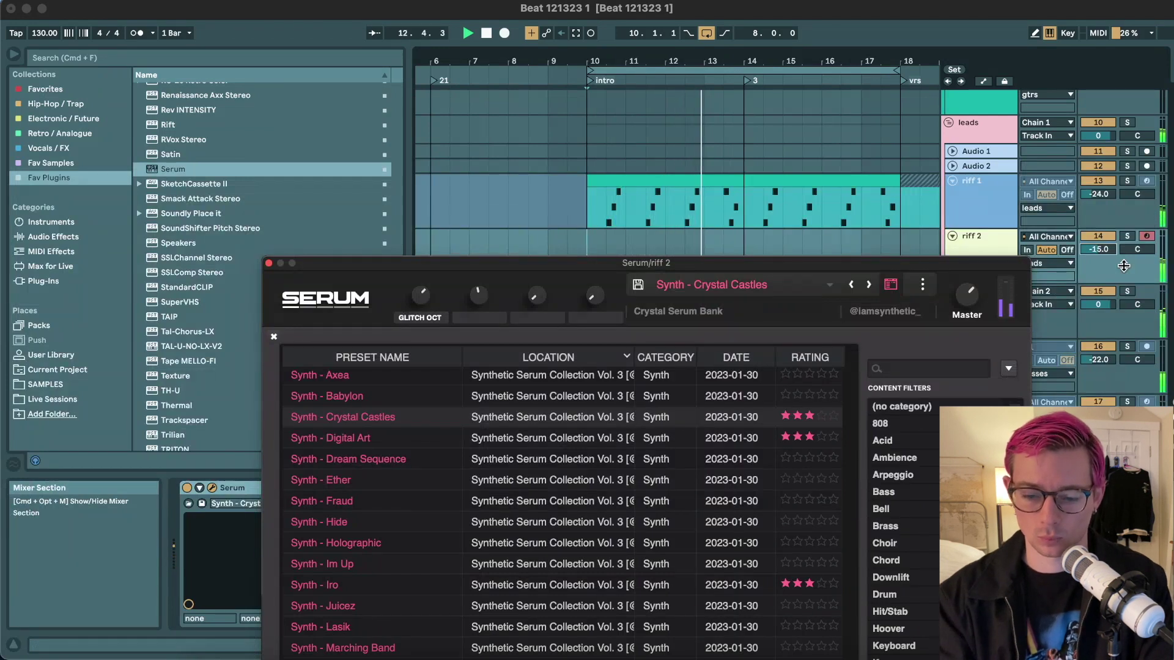
pyautogui.moveTo(1108, 255); pyautogui.dragTo(1108, 261)
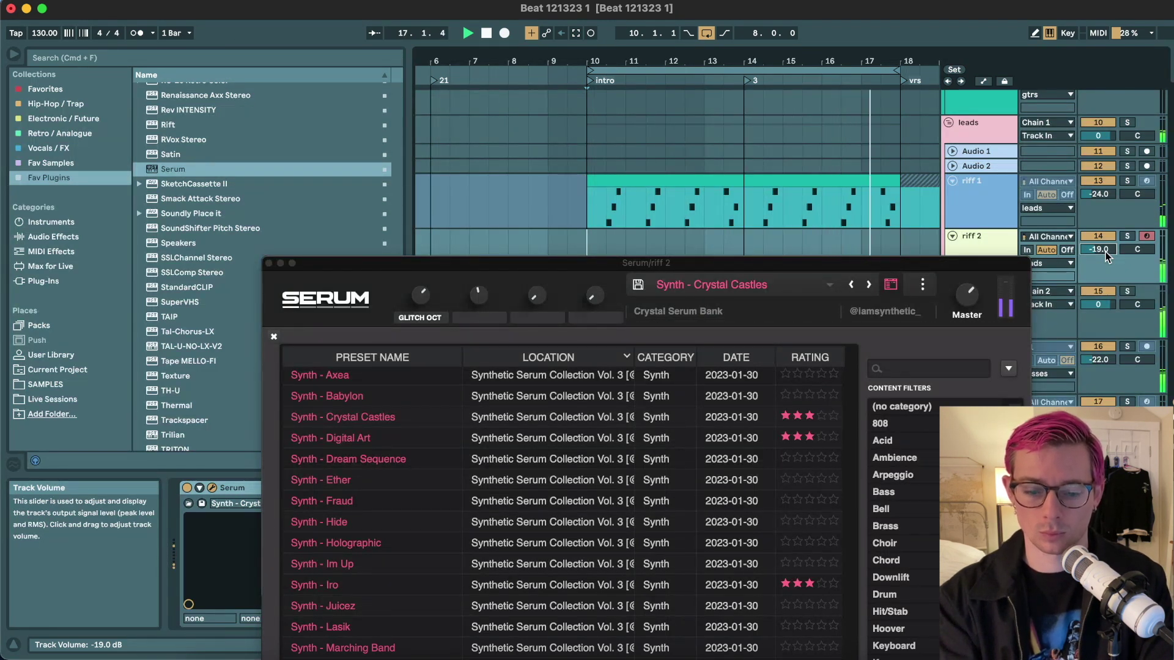
pyautogui.press('space')
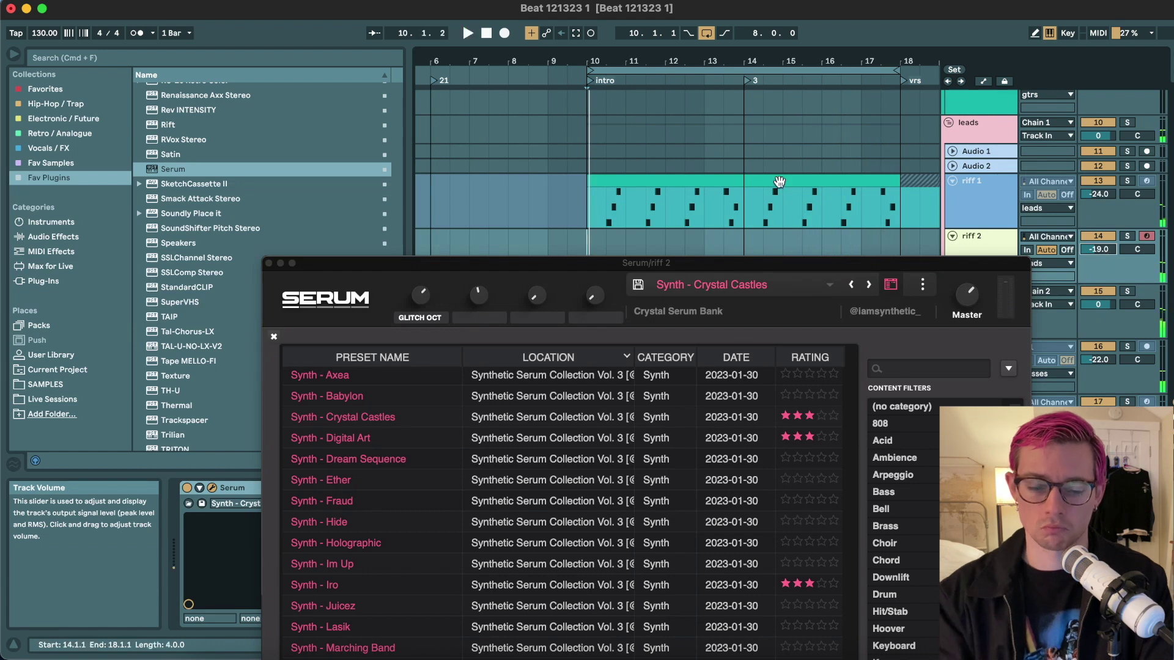
# - Create an eight-bar MIDI clip on riff 2 over the intro, coloured olive green, and disarm the track
pyautogui.click(268, 265)
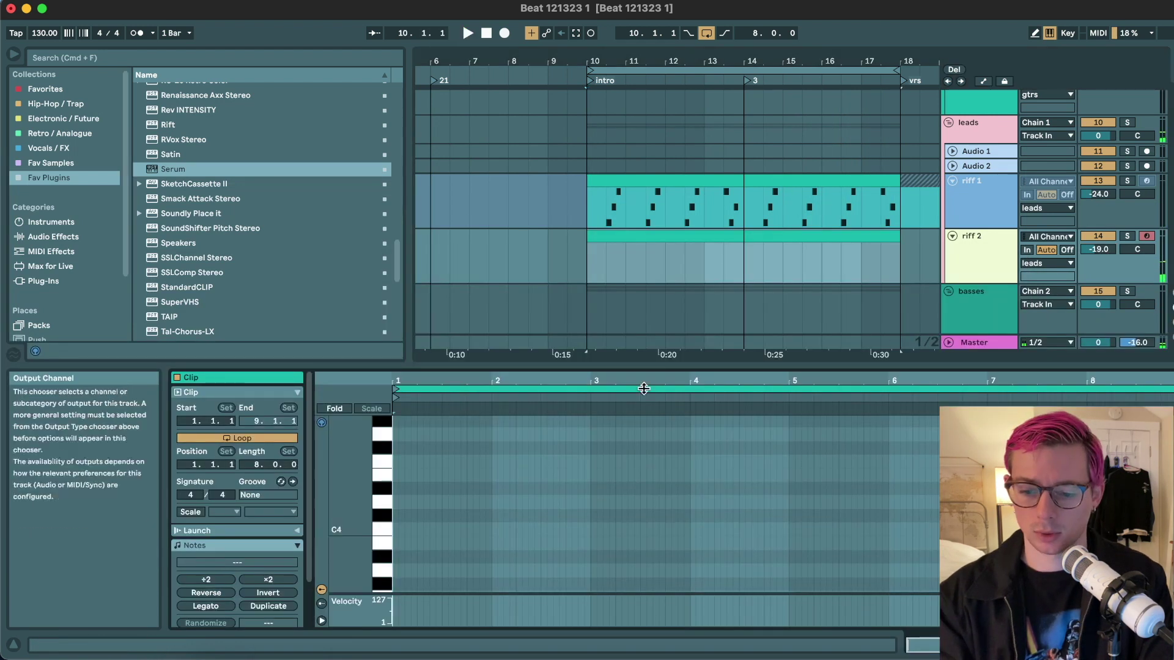
pyautogui.rightClick(614, 233)
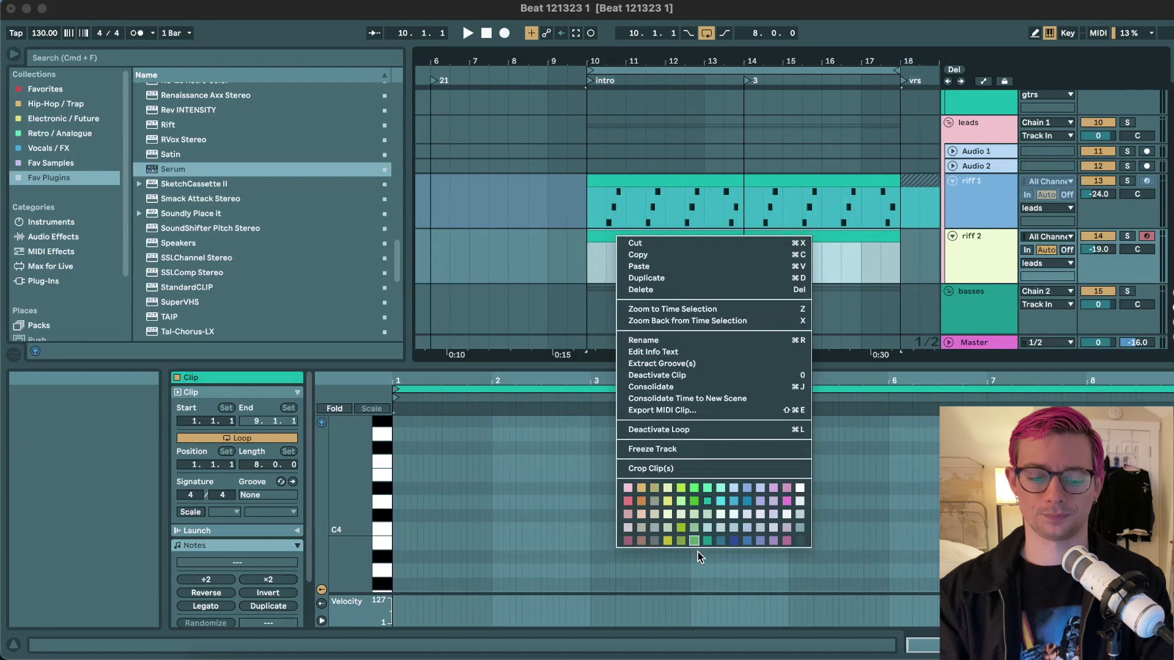
pyautogui.click(684, 538)
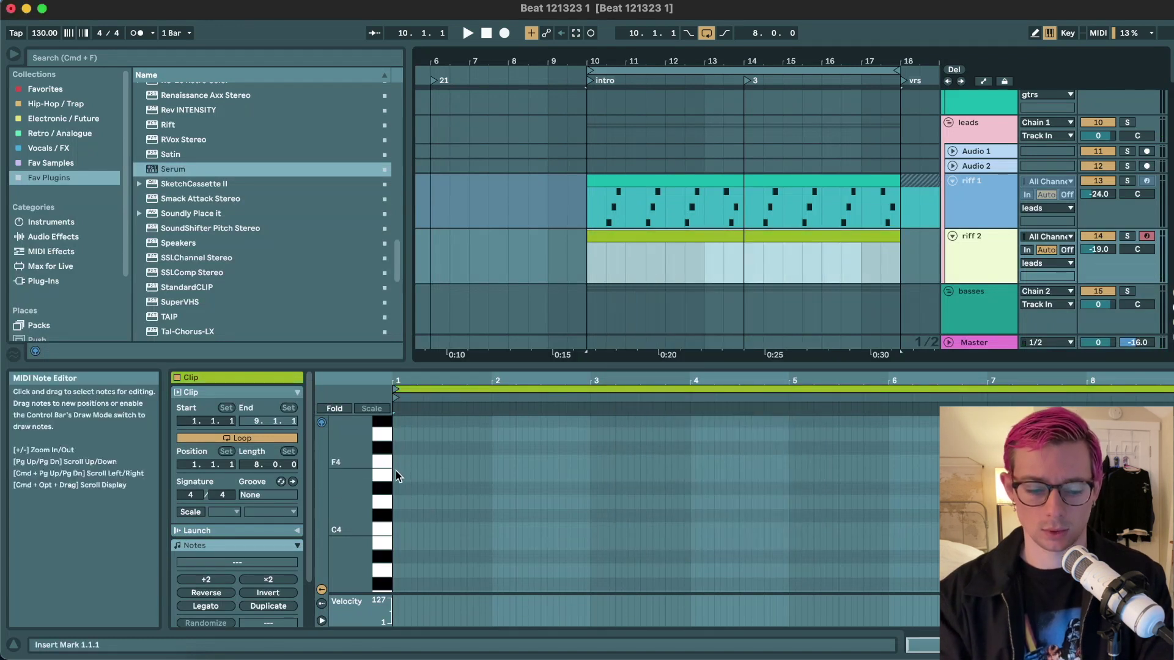
pyautogui.click(1146, 236)
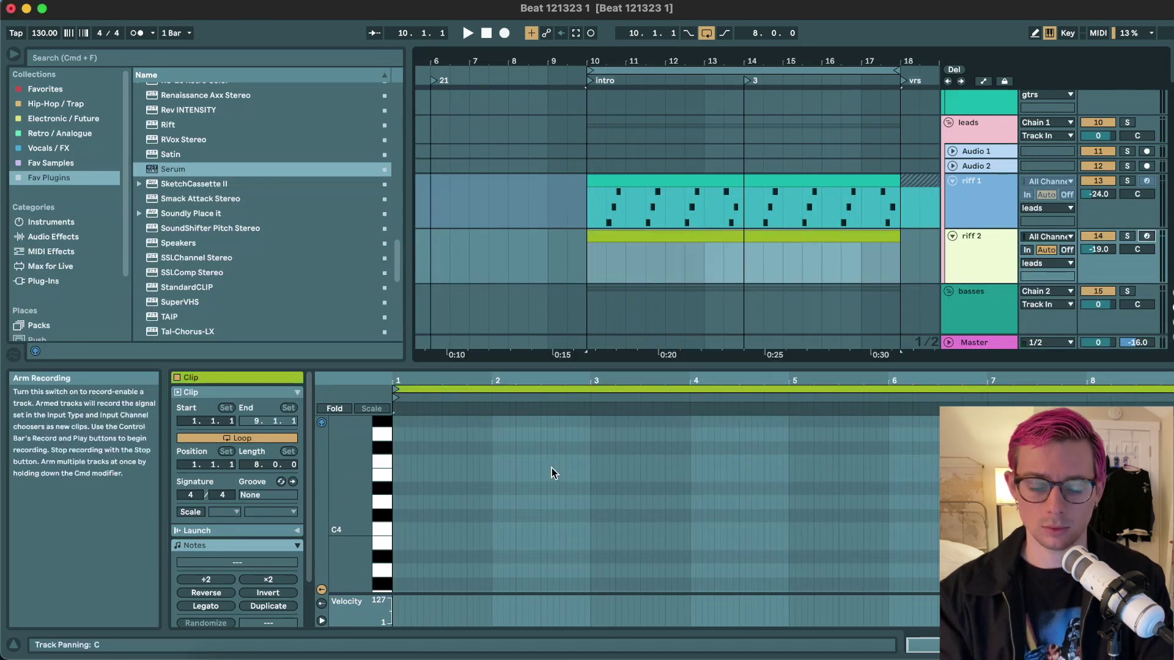
# - Add an E4 note at the start of the riff 2 clip and lengthen it to one bar
pyautogui.doubleClick(395, 475)
pyautogui.press('space')
pyautogui.hotkey('shift', 'Right')
pyautogui.hotkey('shift', 'Right')
pyautogui.hotkey('shift', 'Right')
pyautogui.hotkey('shift', 'Right')
pyautogui.hotkey('shift', 'Right')
pyautogui.hotkey('shift', 'Right')
pyautogui.hotkey('shift', 'Right')
pyautogui.hotkey('shift', 'Right')
pyautogui.hotkey('shift', 'Right')
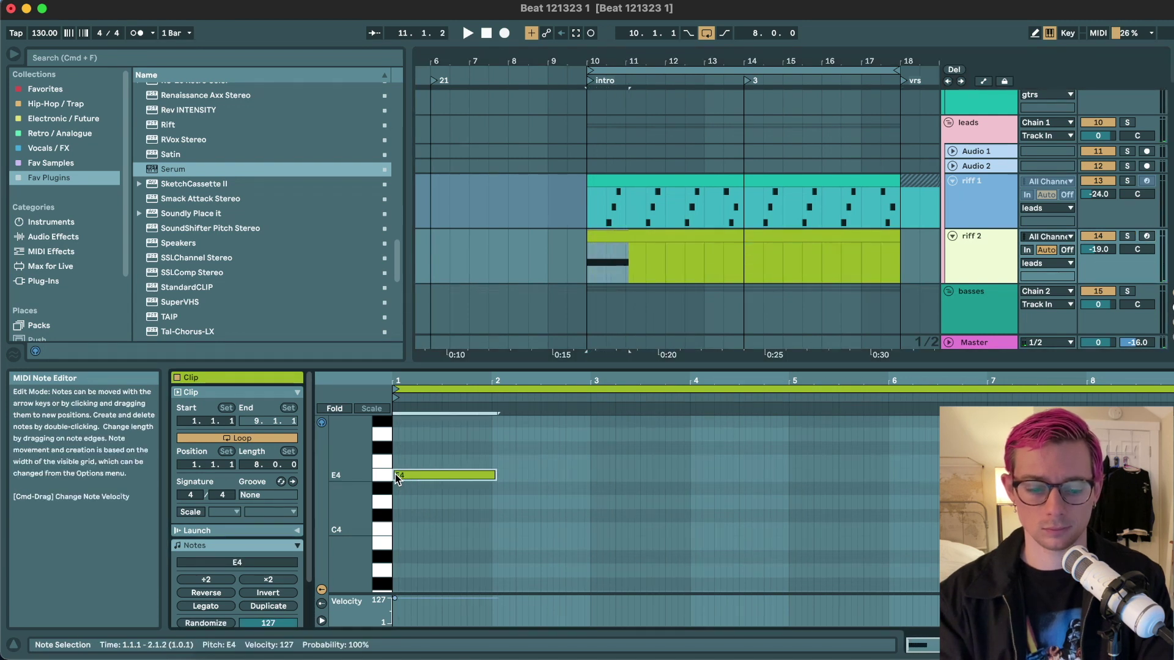
pyautogui.hotkey('shift', 'Left')
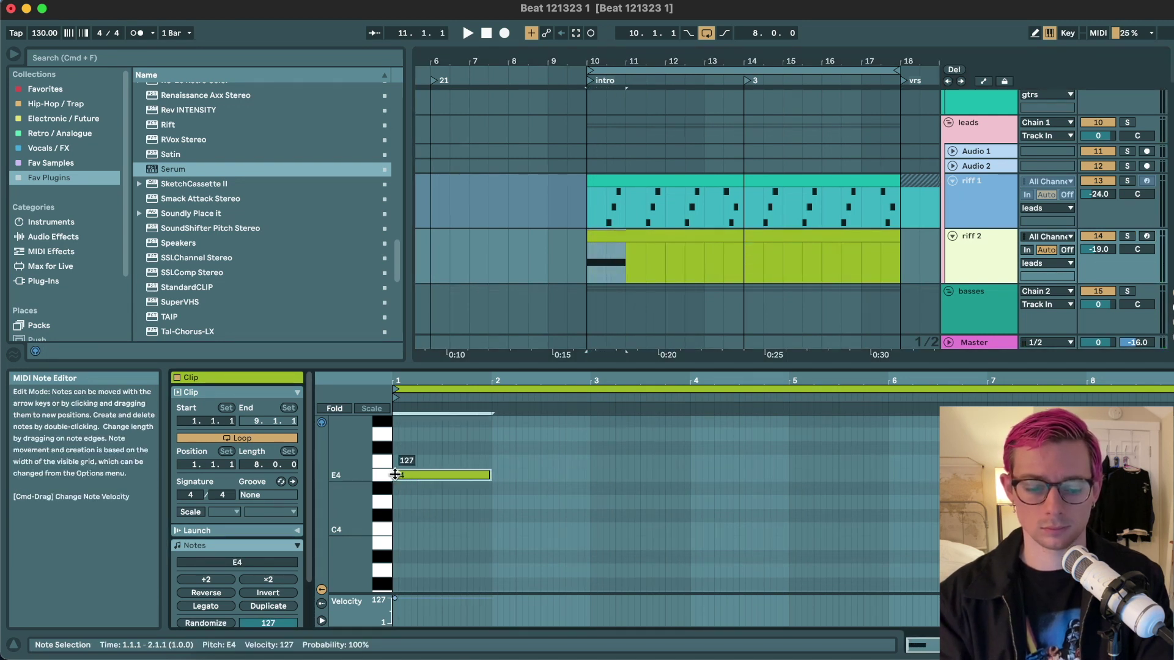
# - Duplicate the one-bar note into bars 2 and 3, transposing the copies to G4 and C4
pyautogui.press('super+d')
pyautogui.press('Up')
pyautogui.press('Up')
pyautogui.press('Up')
pyautogui.press('super+d')
pyautogui.press('Down')
pyautogui.press('Down')
pyautogui.press('Down')
pyautogui.press('Down')
pyautogui.press('Down')
pyautogui.press('Down')
pyautogui.press('Down')
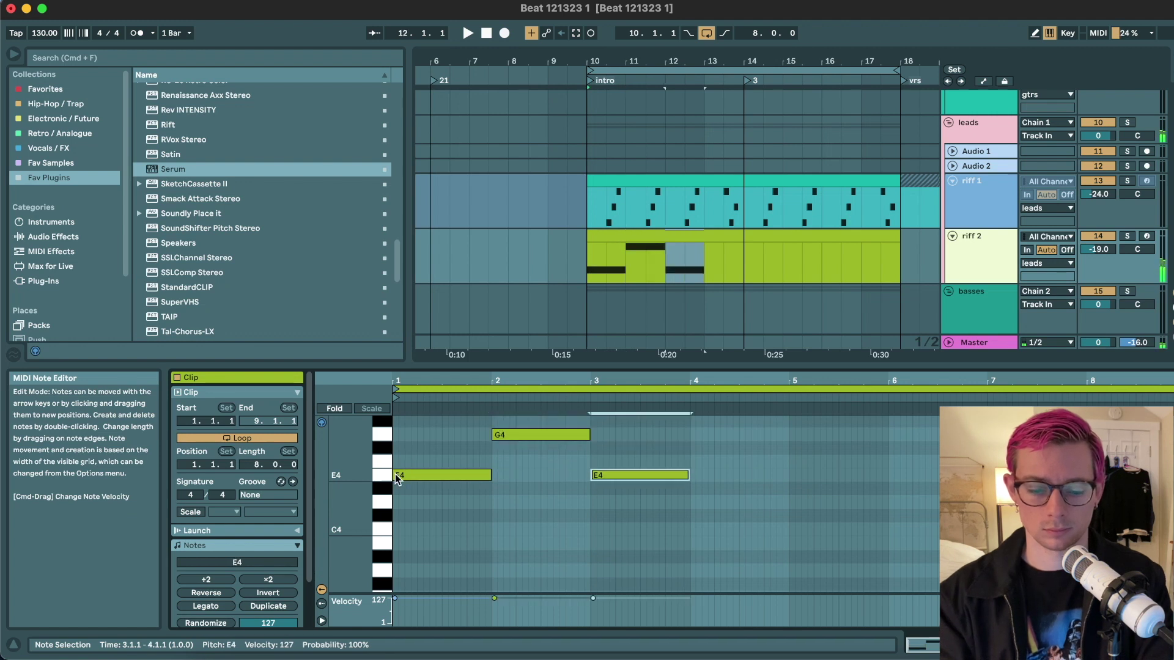
# - Lower the riff 2 volume to -23.0 dB during playback and extend the C4 note to two bars
pyautogui.press('space')
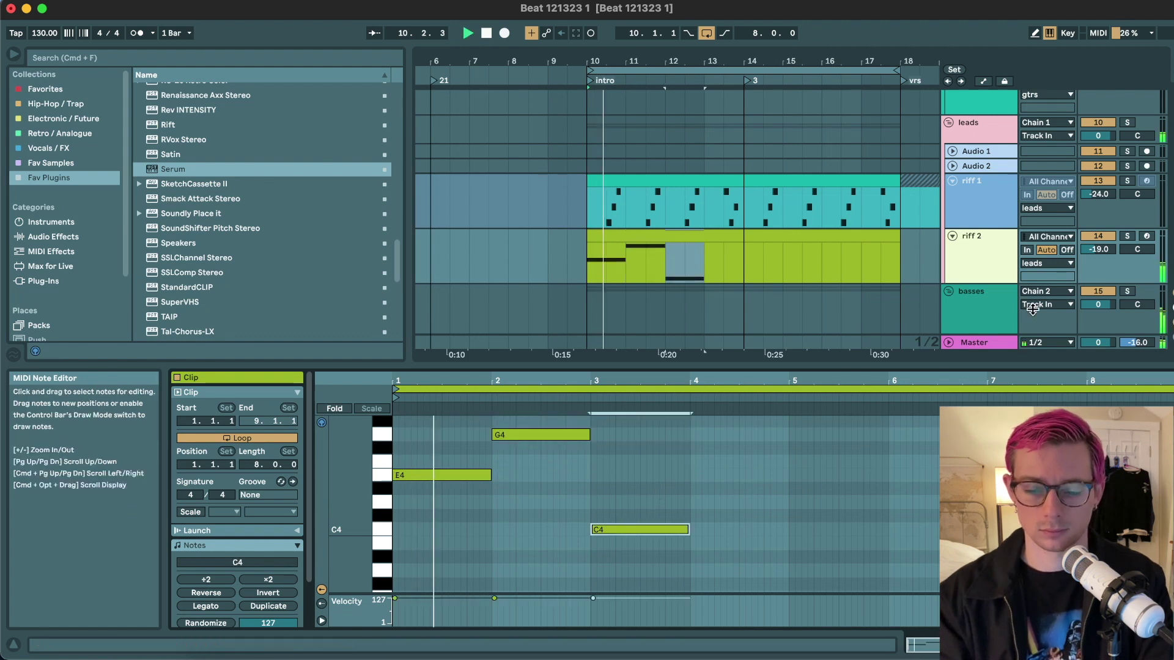
pyautogui.moveTo(1105, 249); pyautogui.dragTo(1106, 264)
pyautogui.press('space')
pyautogui.moveTo(689, 532); pyautogui.dragTo(785, 529)
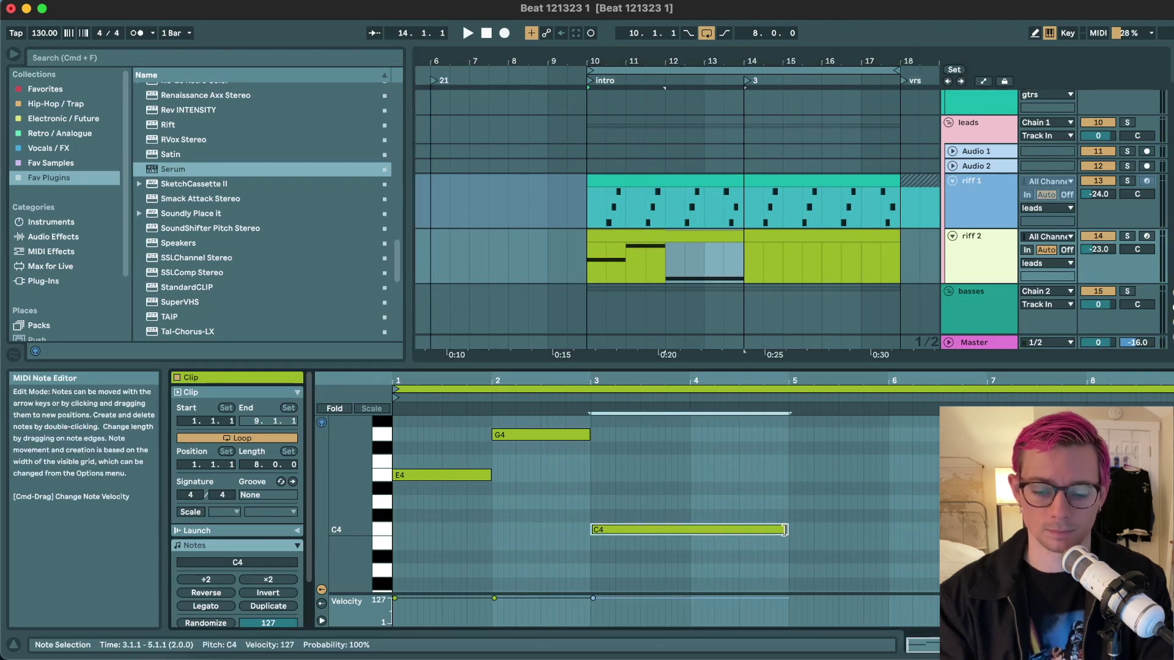
pyautogui.press('space')
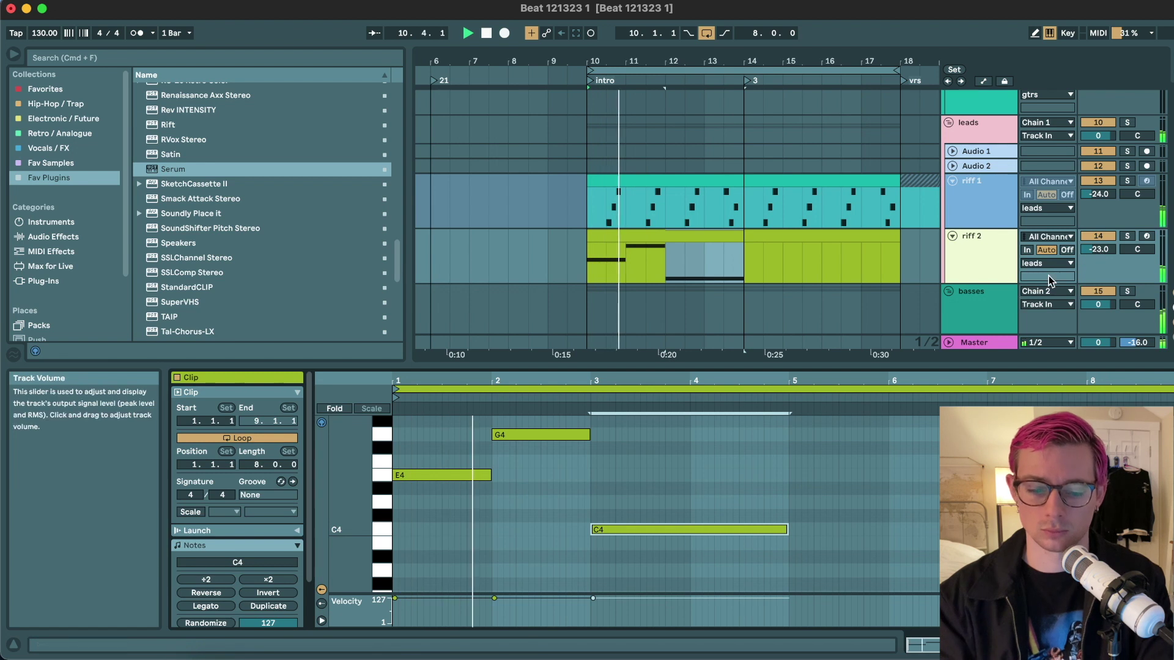
# - Duplicate the four-bar E4, G4, C4 phrase into bars 5 to 8 of the riff 2 clip
pyautogui.scroll(2, 538, 446)
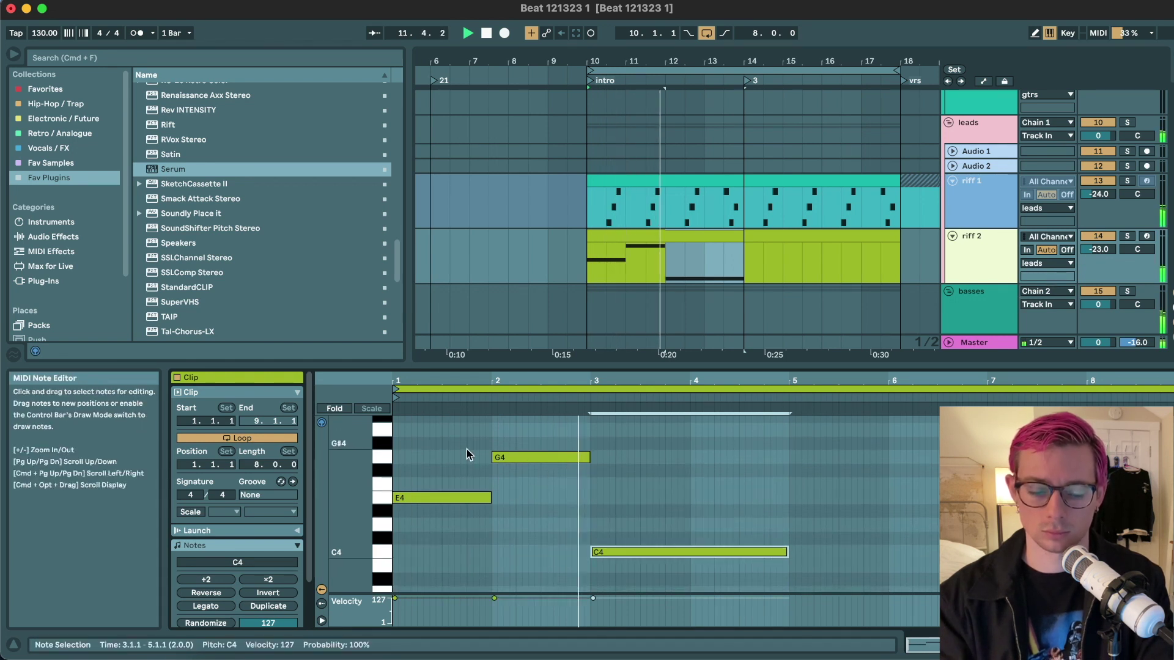
pyautogui.moveTo(432, 435); pyautogui.dragTo(789, 574)
pyautogui.press('super+d')
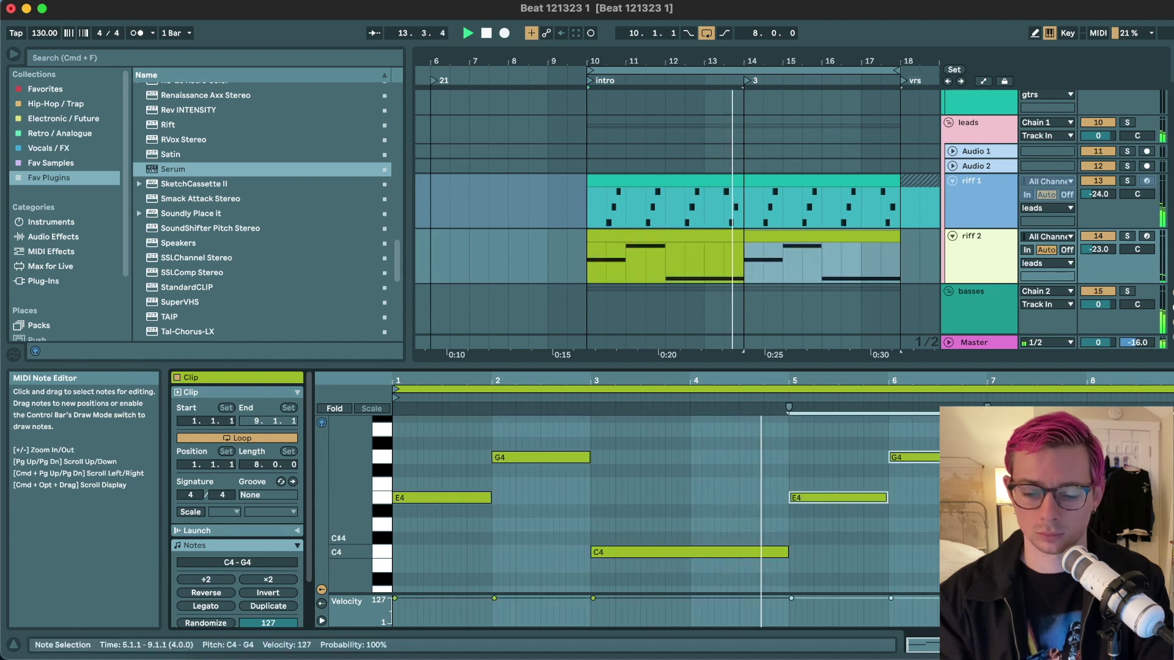
# - Select the duplicated C4 note at bar 7 of the riff 2 clip
pyautogui.moveTo(1003, 487); pyautogui.dragTo(1076, 580)
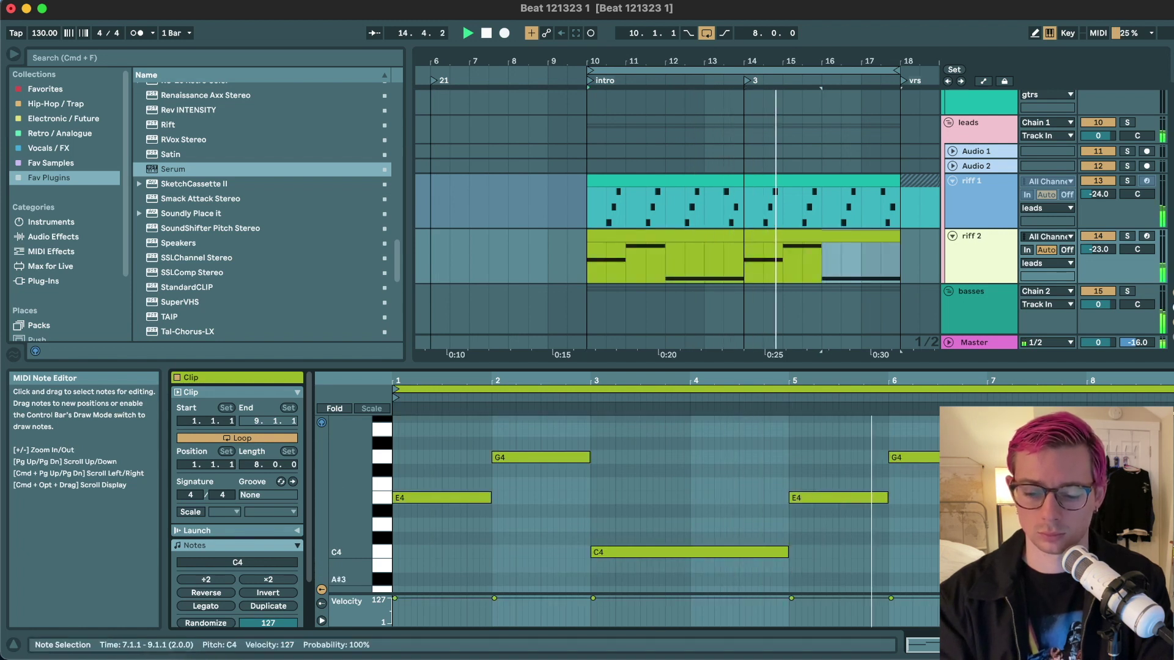
# - Shorten the C4 note at bar 7 of the riff 2 clip to one bar
pyautogui.hotkey('shift', 'Left')
pyautogui.hotkey('shift', 'Left')
pyautogui.hotkey('shift', 'Left')
pyautogui.hotkey('shift', 'Left')
pyautogui.hotkey('shift', 'Left')
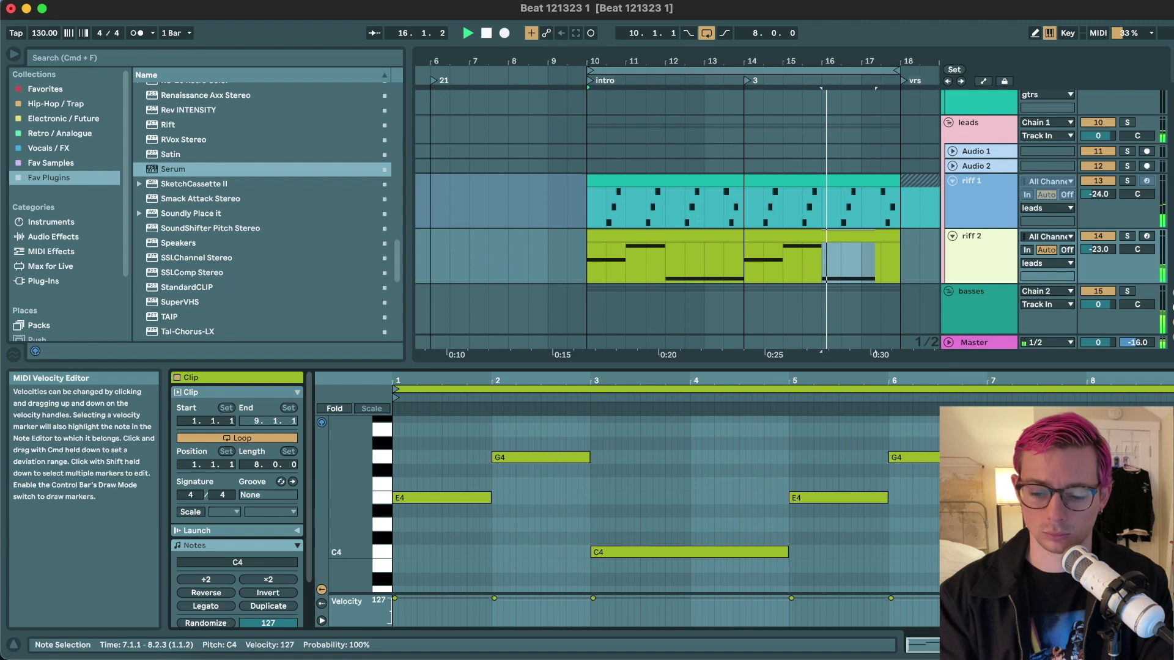
pyautogui.hotkey('shift', 'Left')
pyautogui.hotkey('shift', 'Left')
pyautogui.hotkey('shift', 'Left')
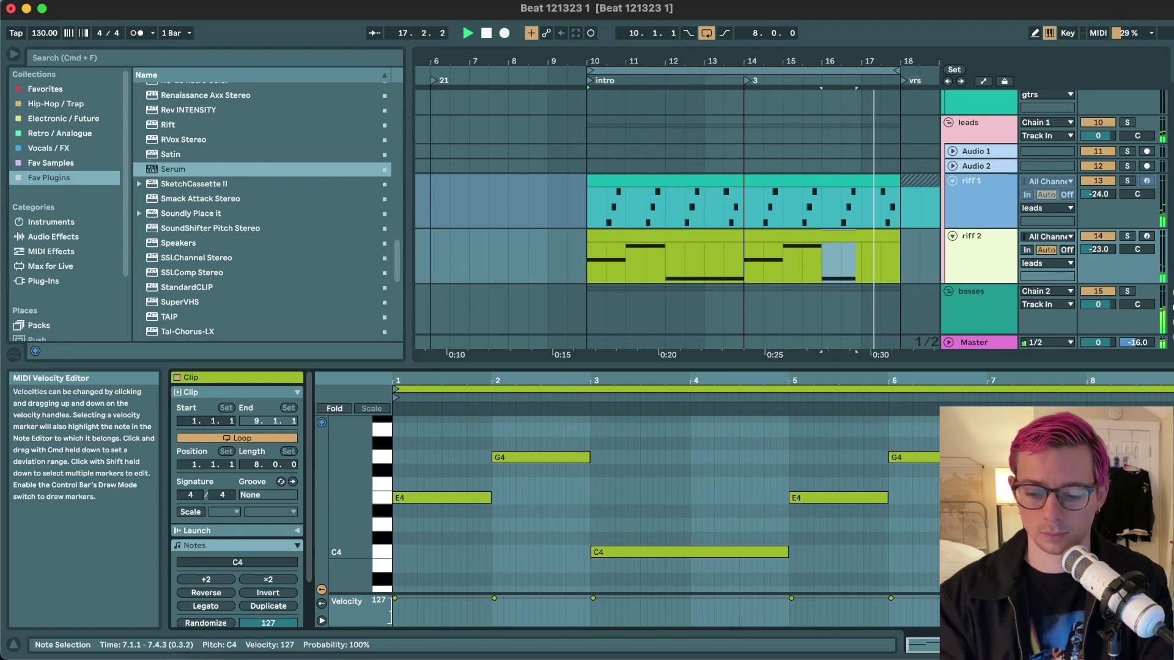
pyautogui.hotkey('shift', 'Left')
pyautogui.hotkey('shift', 'Left')
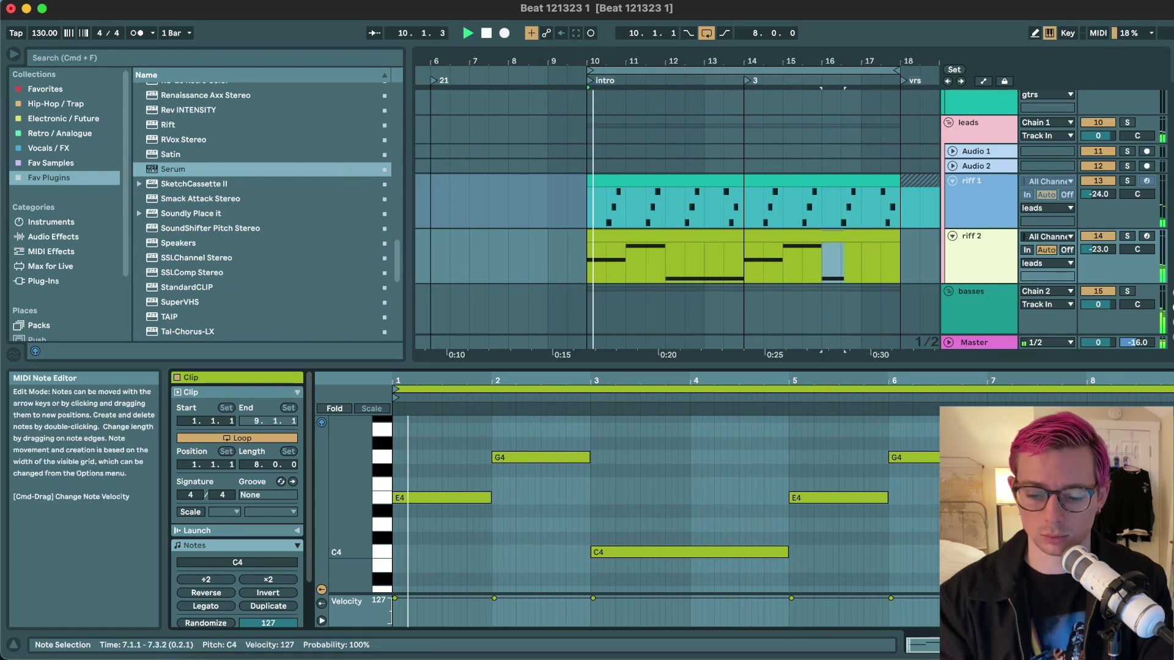
pyautogui.press('space')
pyautogui.hotkey('shift', 'Right')
pyautogui.hotkey('shift', 'Right')
pyautogui.hotkey('shift', 'Right')
pyautogui.hotkey('shift', 'Right')
pyautogui.hotkey('shift', 'Right')
pyautogui.hotkey('shift', 'Right')
pyautogui.hotkey('shift', 'Right')
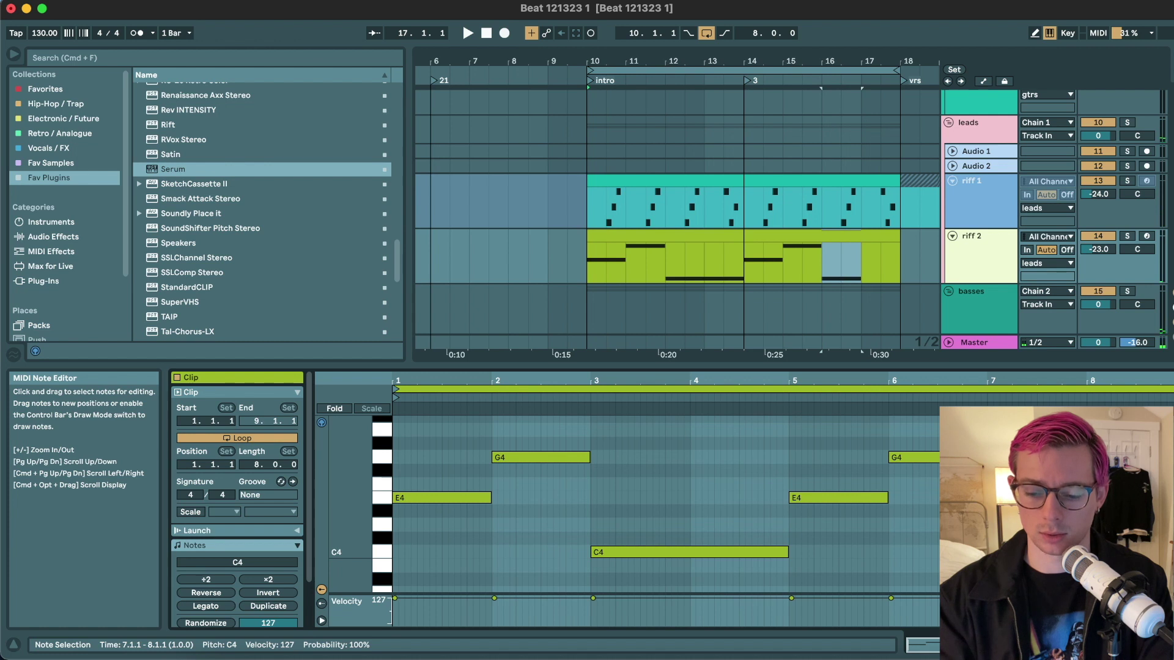
# - Add a lower one-bar note in bar 8 of the riff 2 clip and lower the bar 2 note to C4
pyautogui.press('Right')
pyautogui.press('Down')
pyautogui.press('Down')
pyautogui.press('Down')
pyautogui.press('Down')
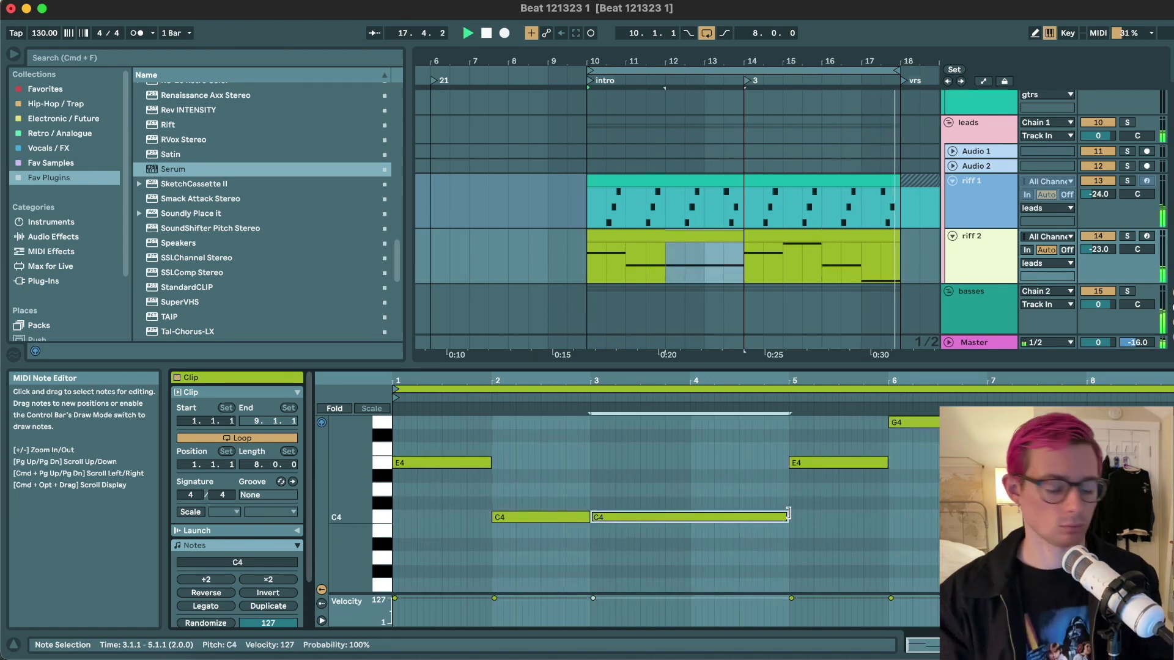
# - Shorten the bar 3 C4 note to one bar and add a one-bar E4 note in bar 4
pyautogui.press('space')
pyautogui.moveTo(788, 518); pyautogui.dragTo(690, 517)
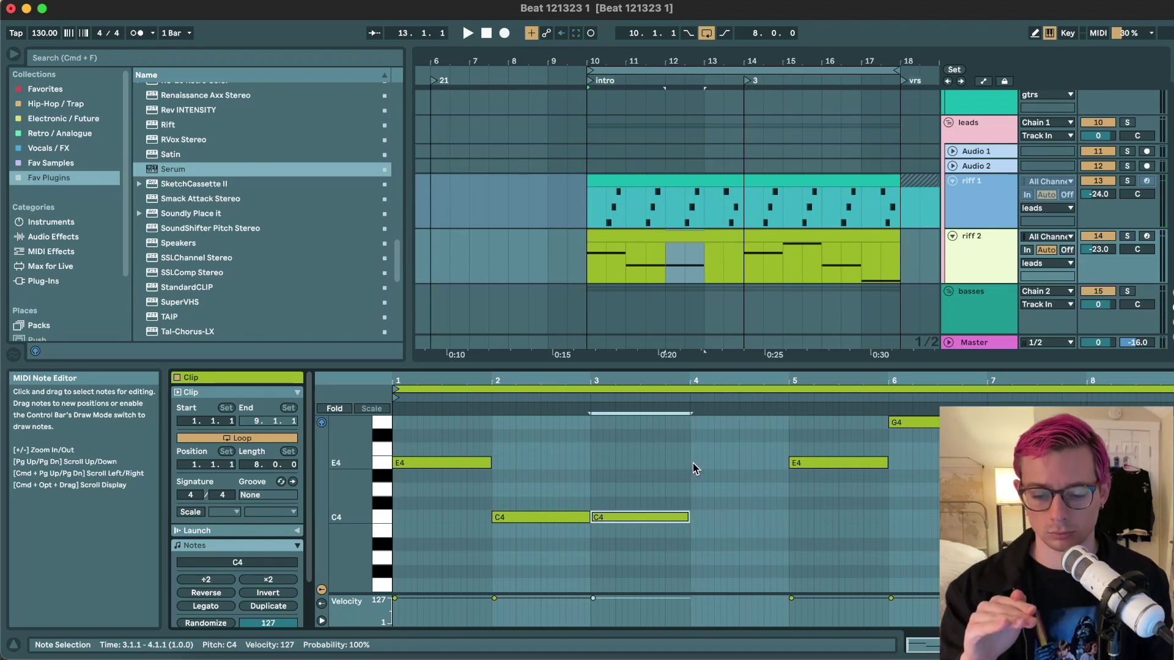
pyautogui.doubleClick(692, 464)
pyautogui.hotkey('shift', 'Right')
pyautogui.hotkey('shift', 'Right')
pyautogui.hotkey('shift', 'Right')
pyautogui.hotkey('shift', 'Right')
pyautogui.hotkey('shift', 'Right')
pyautogui.hotkey('shift', 'Right')
pyautogui.hotkey('shift', 'Right')
pyautogui.hotkey('shift', 'Right')
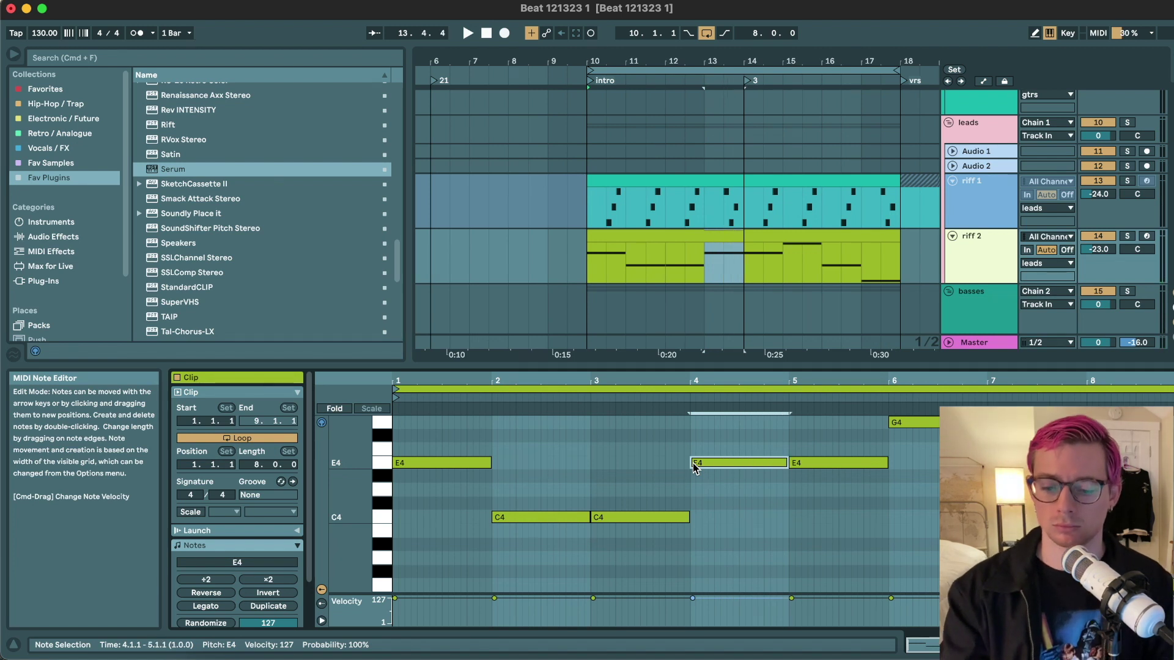
# - Play the loop and move the G4 note in bar 6 down to C4
pyautogui.press('space')
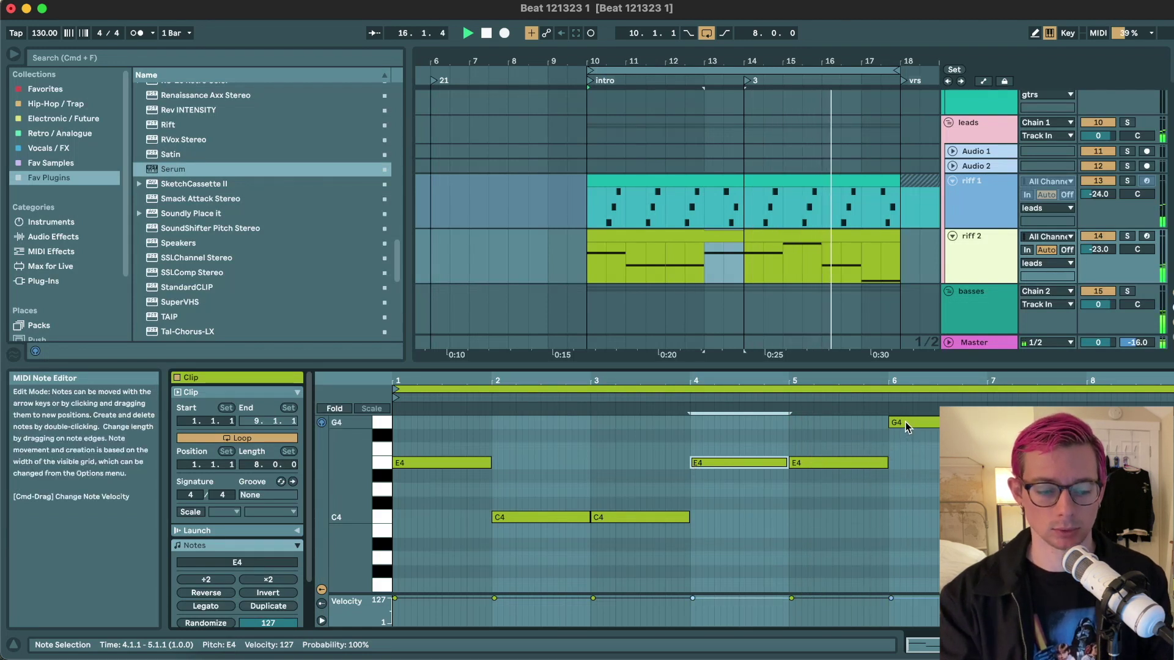
pyautogui.moveTo(906, 427); pyautogui.dragTo(906, 518)
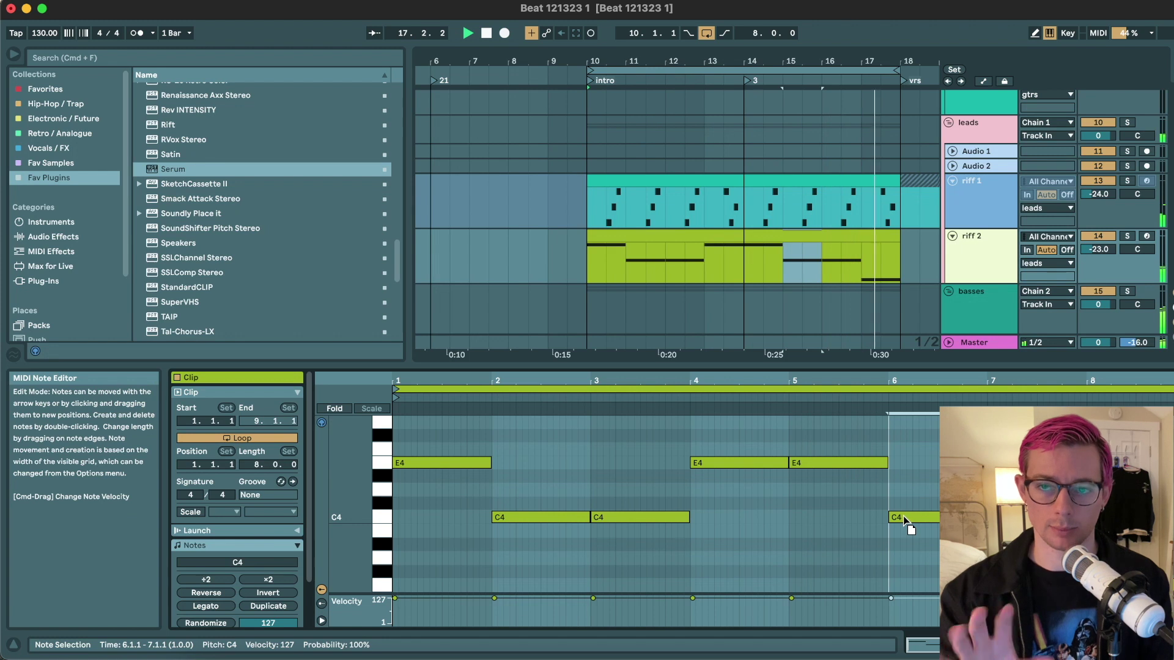
# - Load ValhallaVintageVerb from the favourite plug-ins onto the riff 2 track and play the riff
pyautogui.click(985, 253)
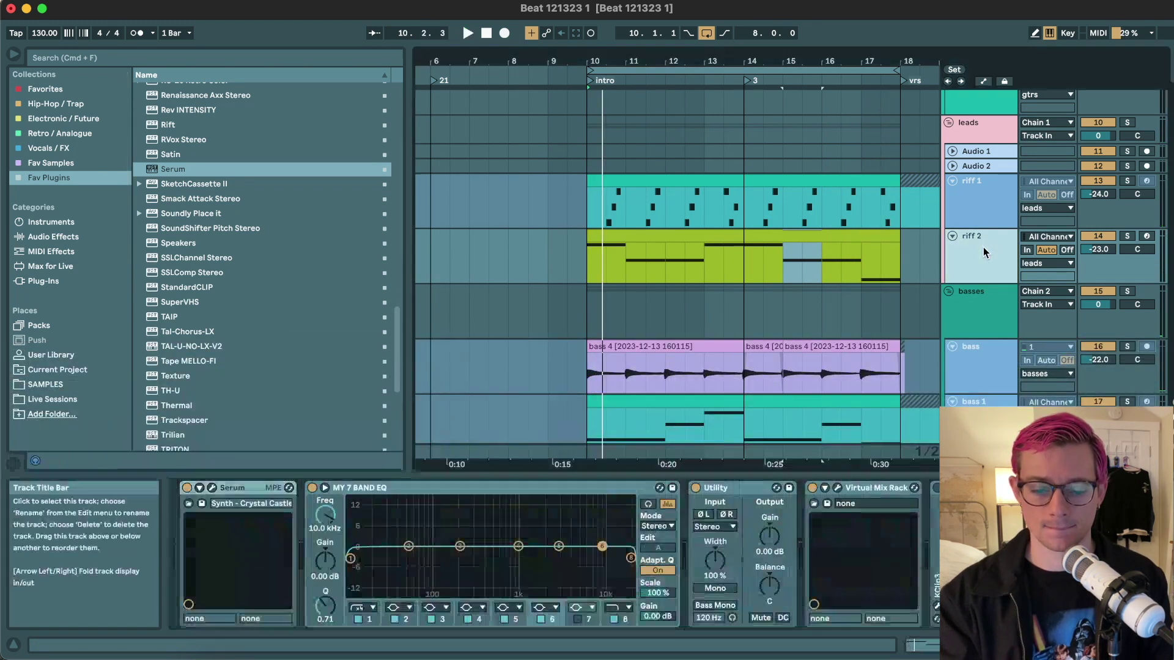
pyautogui.scroll(-5, 264, 225)
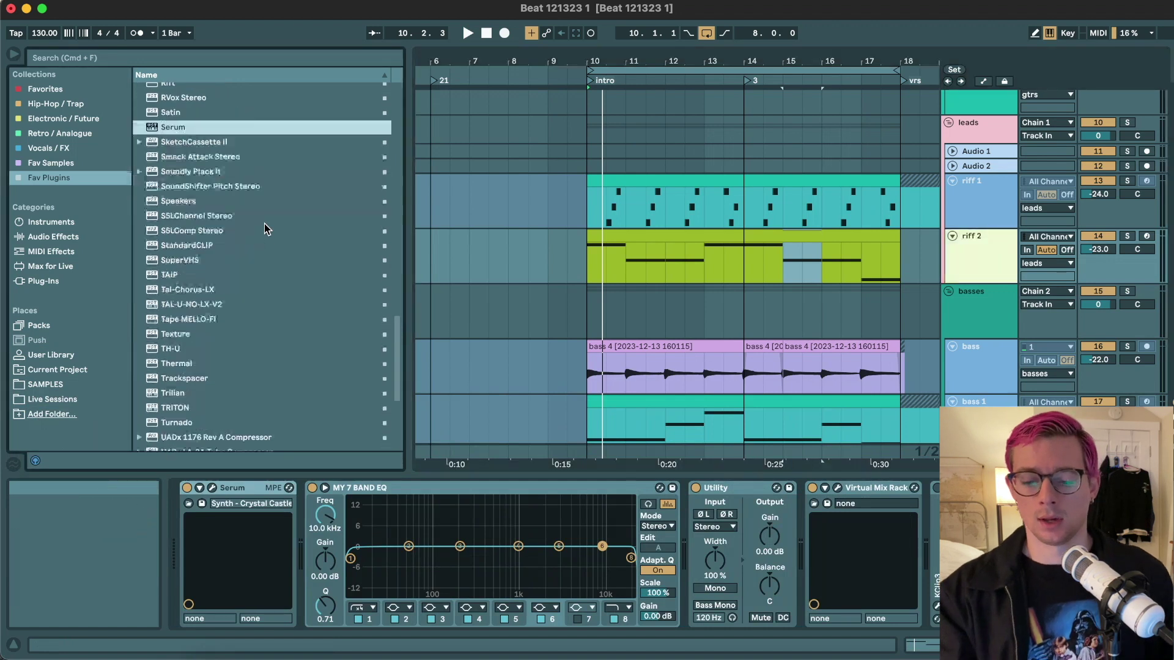
pyautogui.scroll(-7, 243, 291)
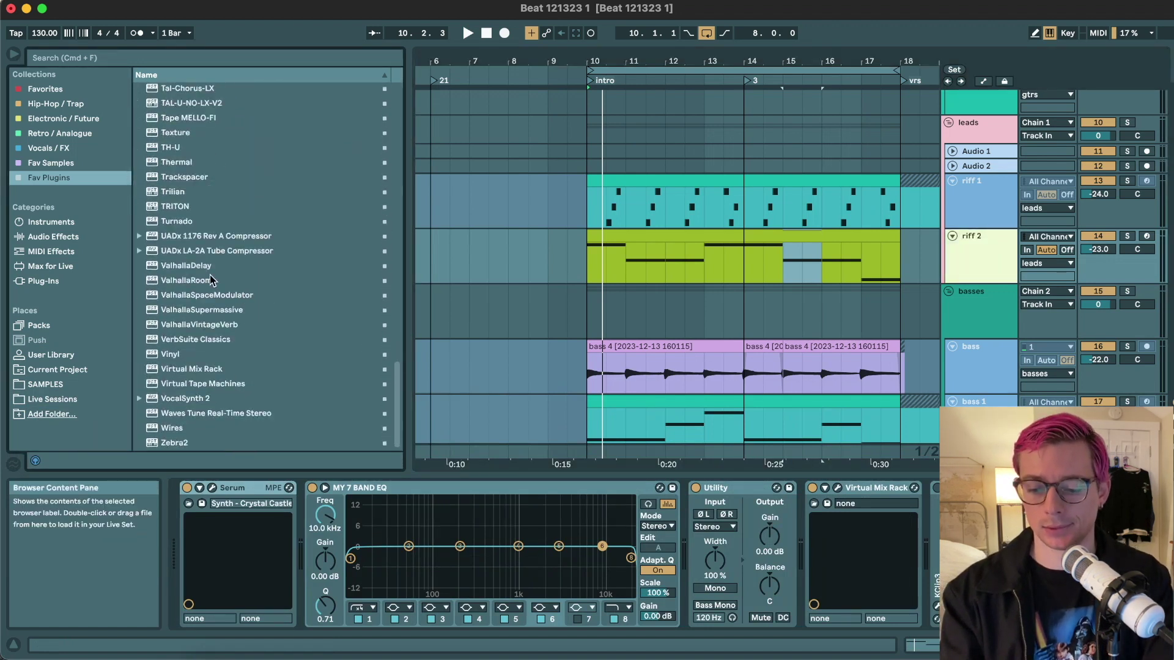
pyautogui.click(220, 327)
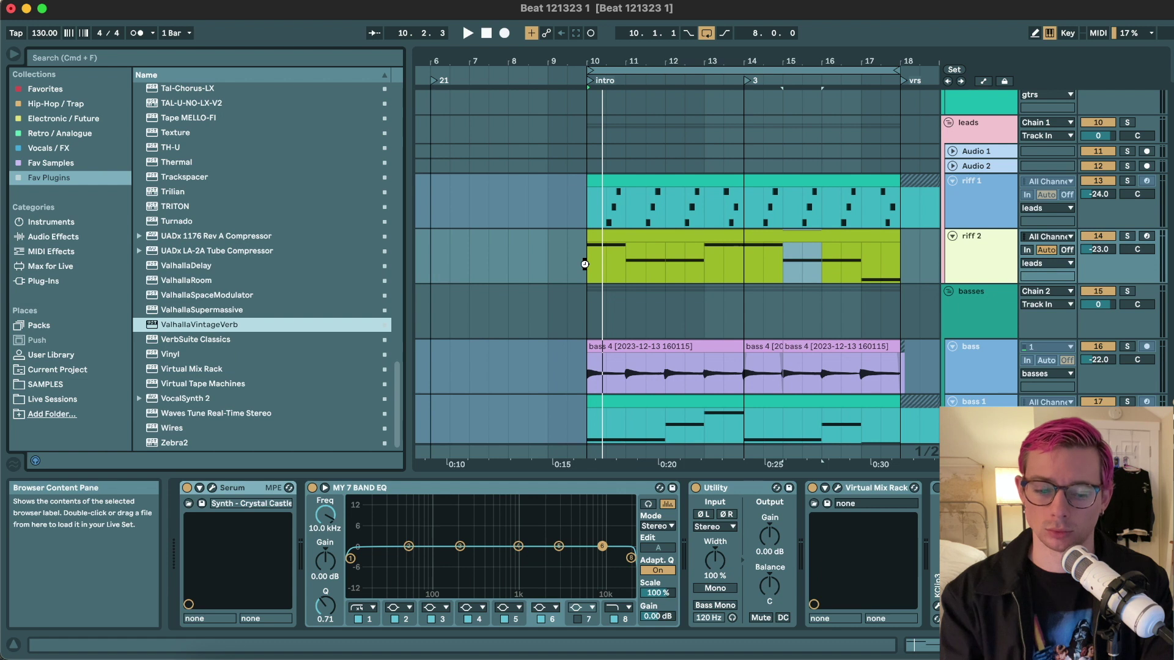
pyautogui.press('space')
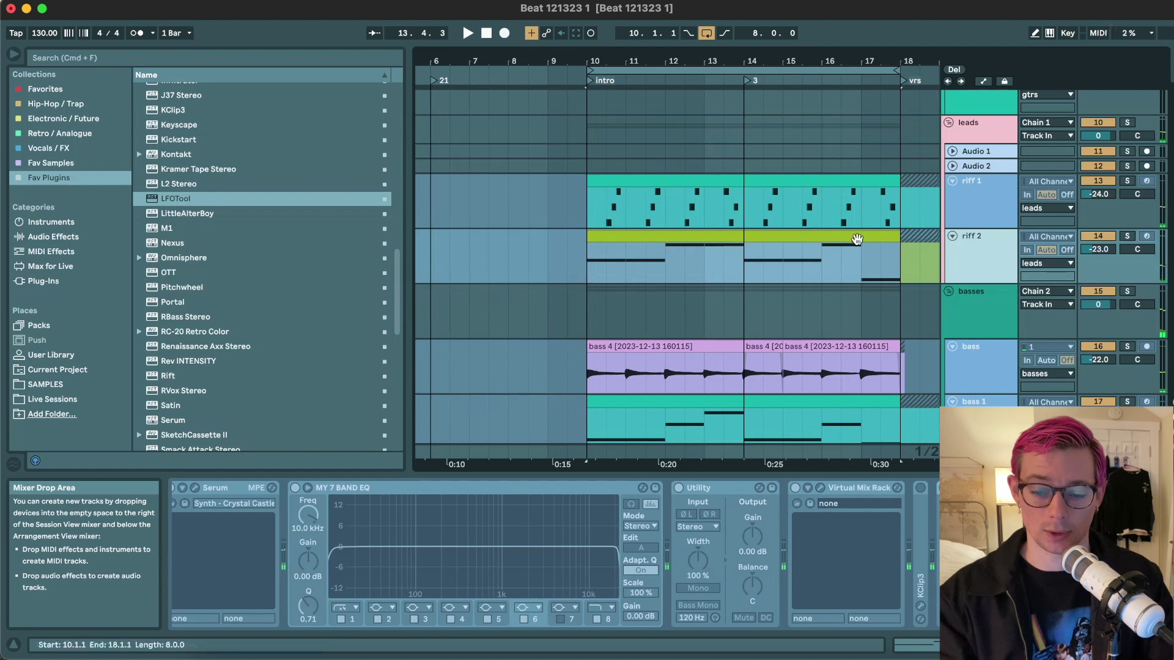
# - Solo the palm mute track and listen to its clip from the start of the intro
pyautogui.scroll(10, 857, 240)
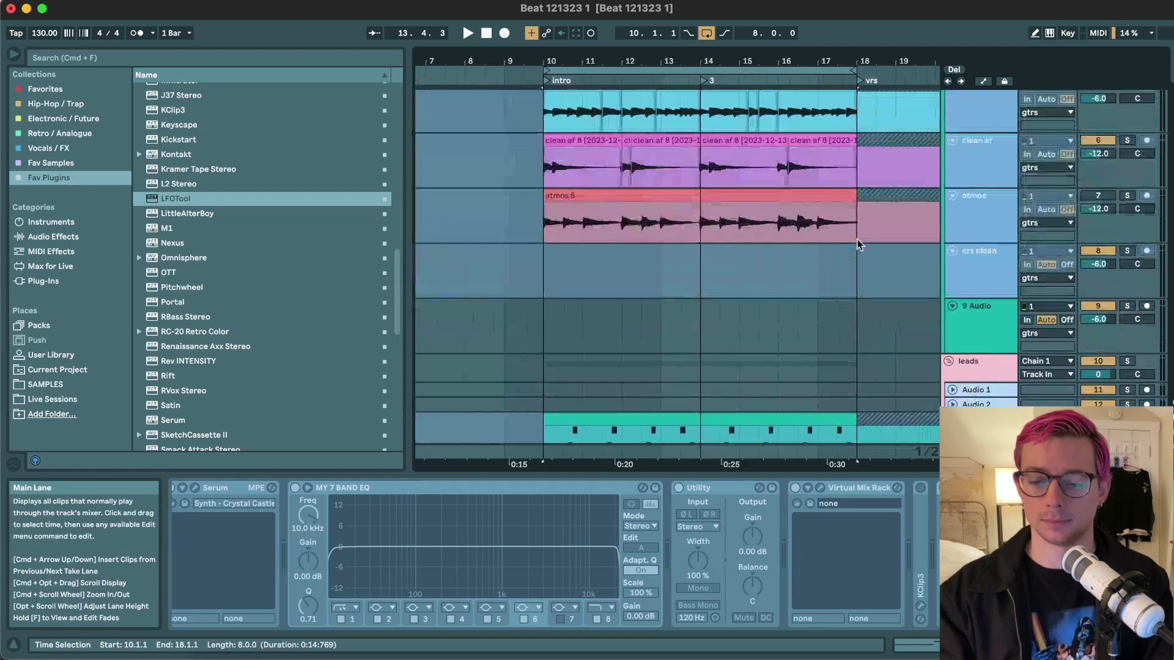
pyautogui.scroll(5, 857, 240)
pyautogui.click(990, 166)
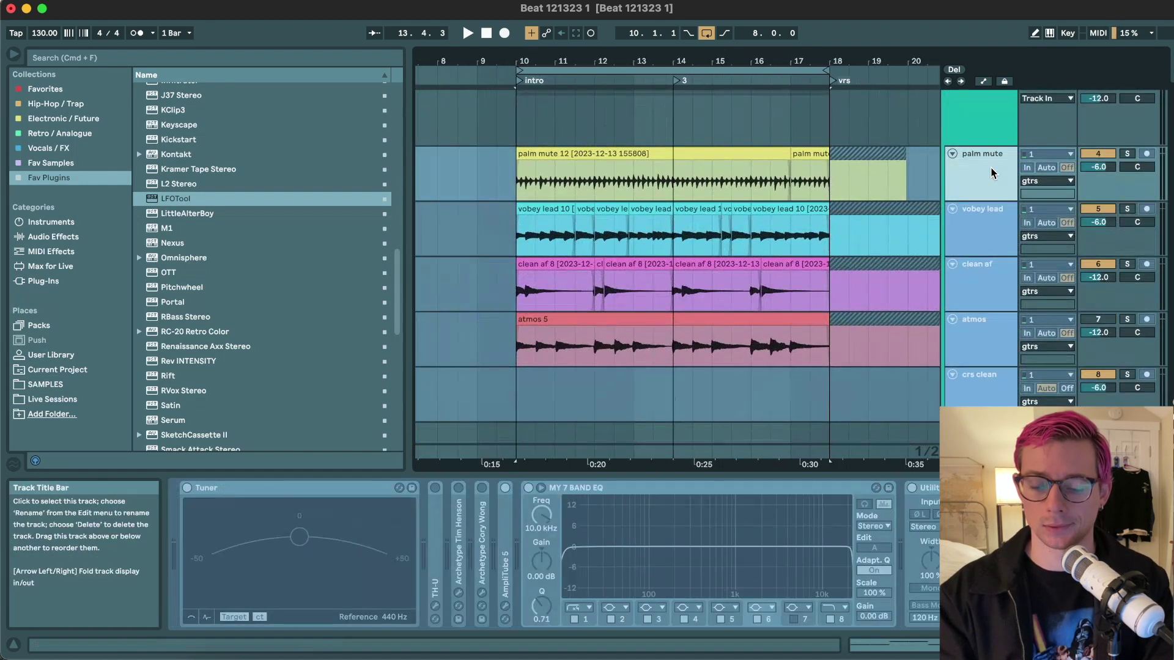
pyautogui.click(552, 157)
pyautogui.press('s')
pyautogui.press('space')
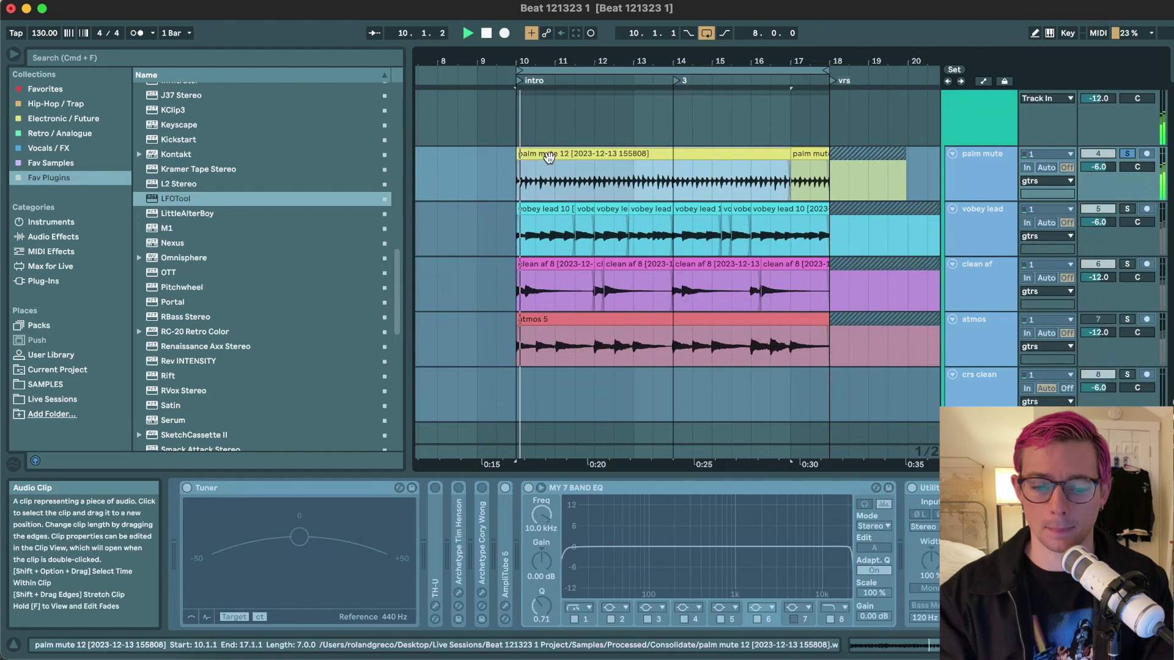
pyautogui.click(991, 185)
pyautogui.press('space')
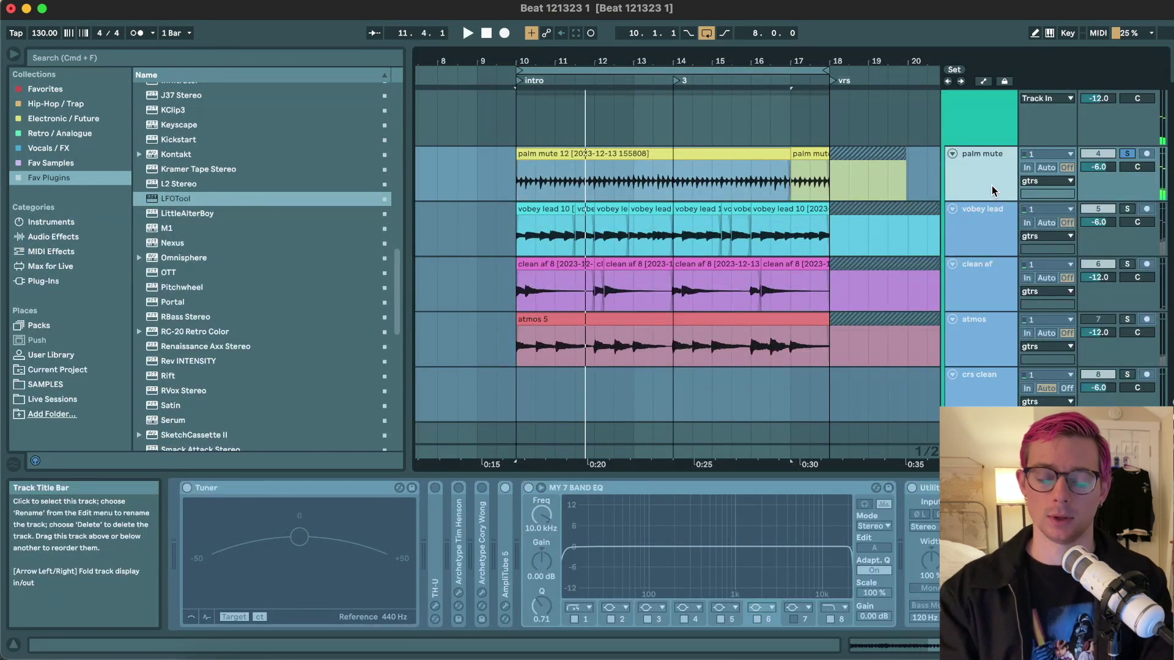
# - Unfreeze the palm mute track and EQ it with a low cut near 100 Hz and a -2.60 dB dip at 190 Hz
pyautogui.rightClick(992, 185)
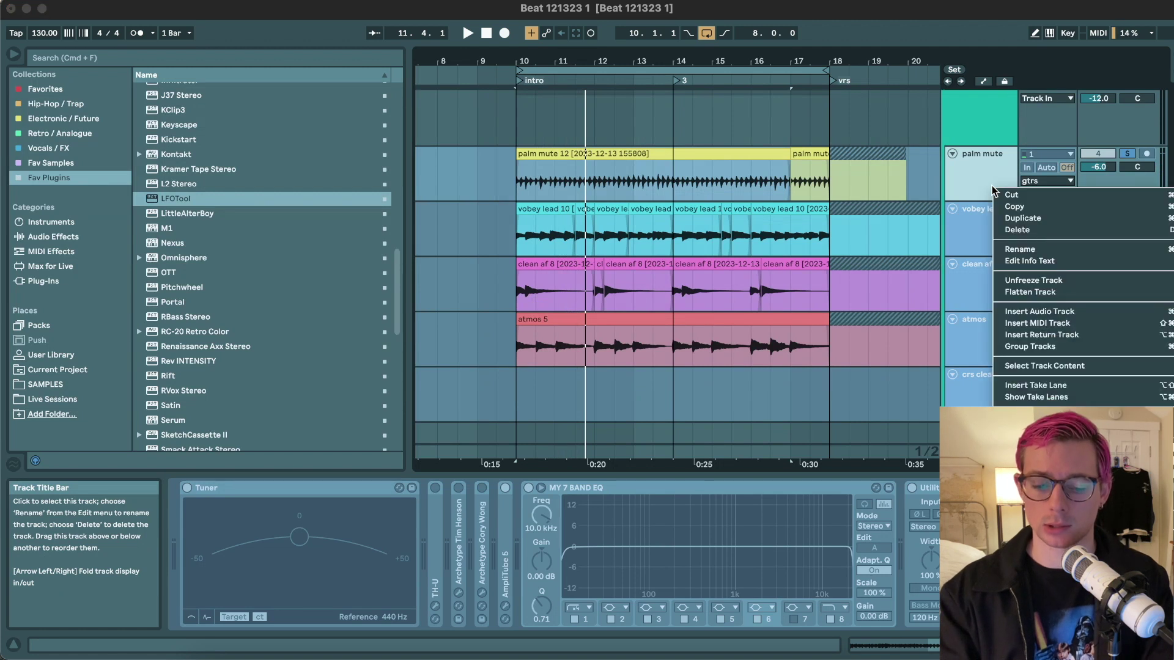
pyautogui.click(1031, 280)
pyautogui.moveTo(567, 558); pyautogui.dragTo(674, 555)
pyautogui.press('space')
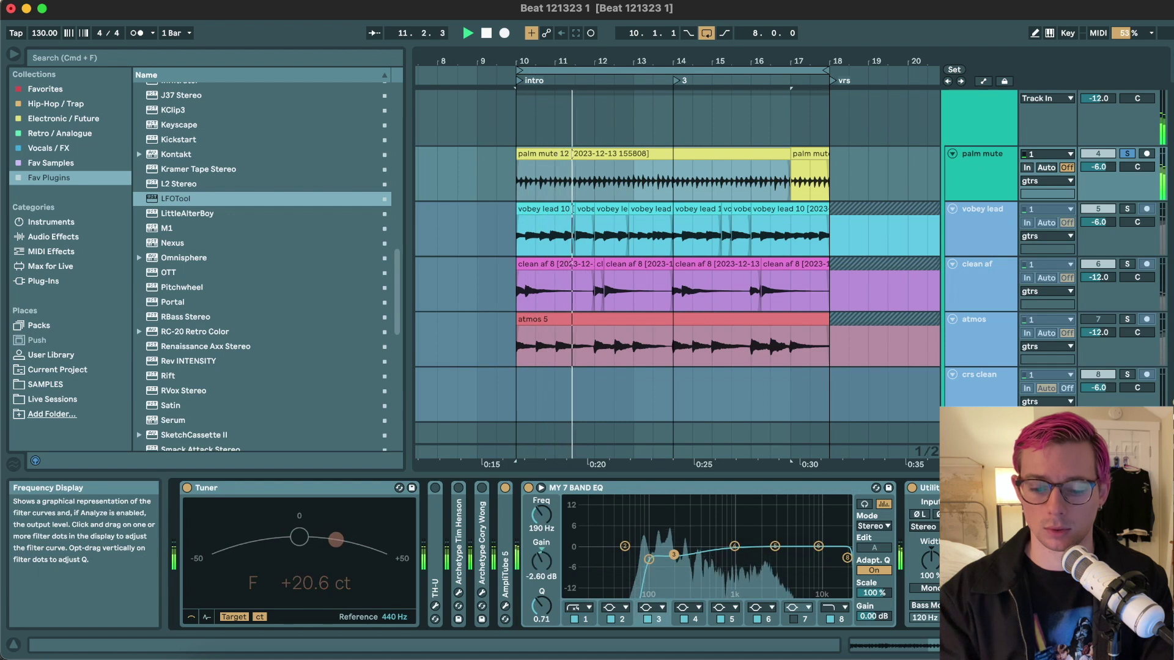
pyautogui.hscroll(3, 772, 560)
pyautogui.press('space')
# - Insert the API-2500 Stereo compressor directly after the MY 7 BAND EQ on the palm mute track
pyautogui.scroll(15, 197, 231)
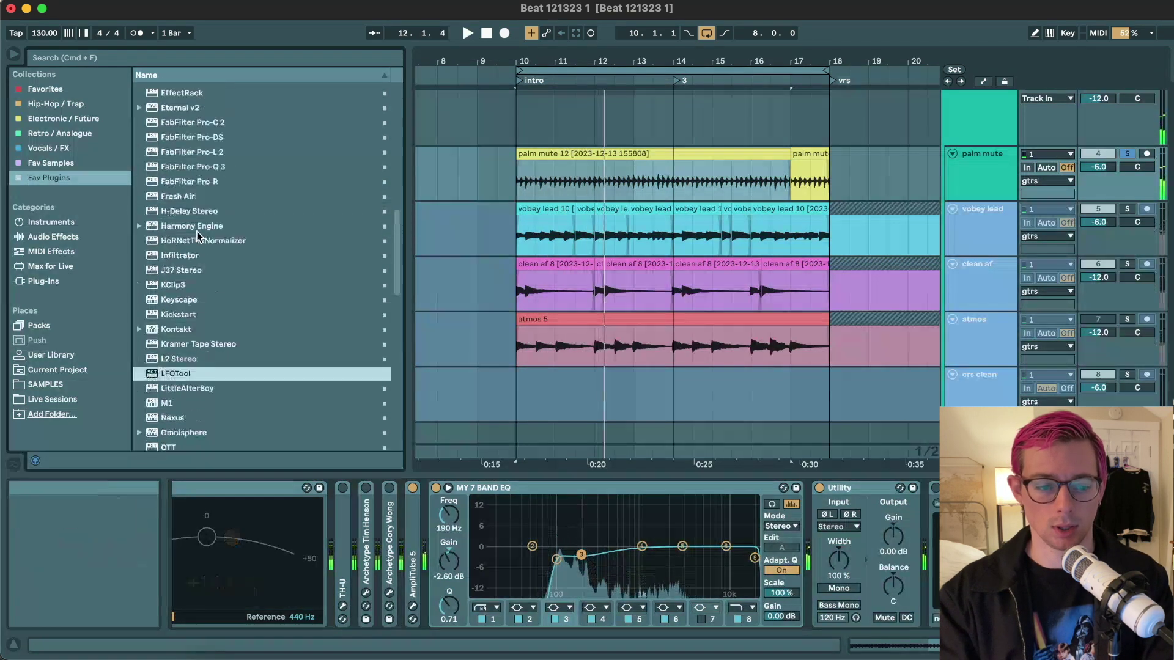
pyautogui.click(174, 128)
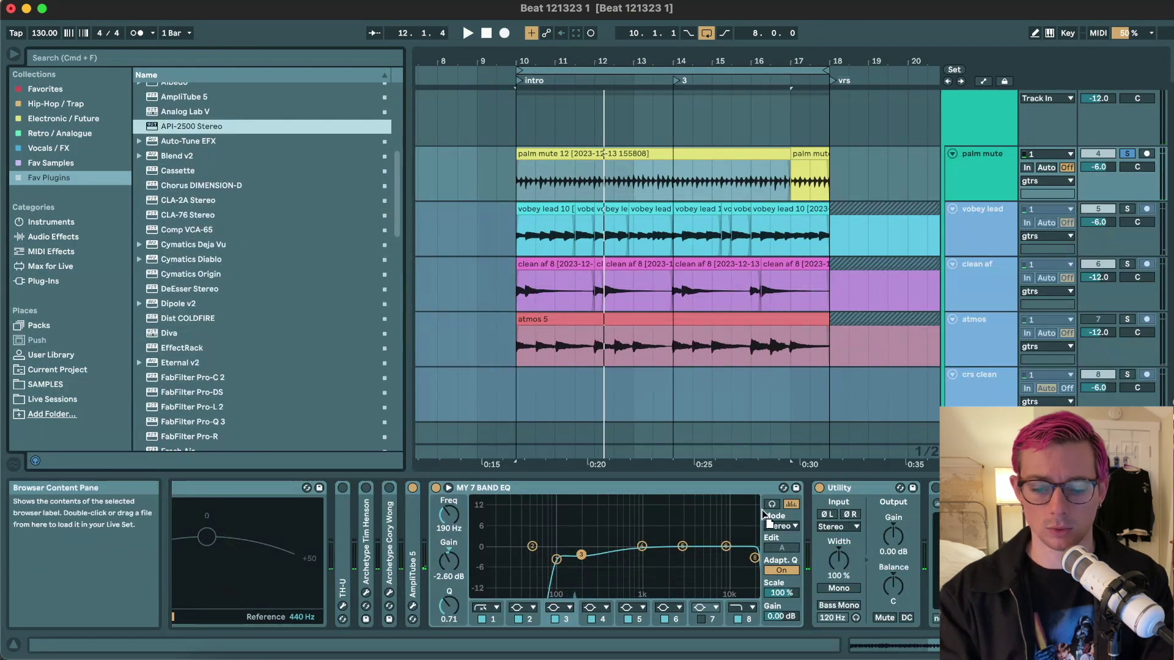
pyautogui.moveTo(747, 501); pyautogui.dragTo(764, 505)
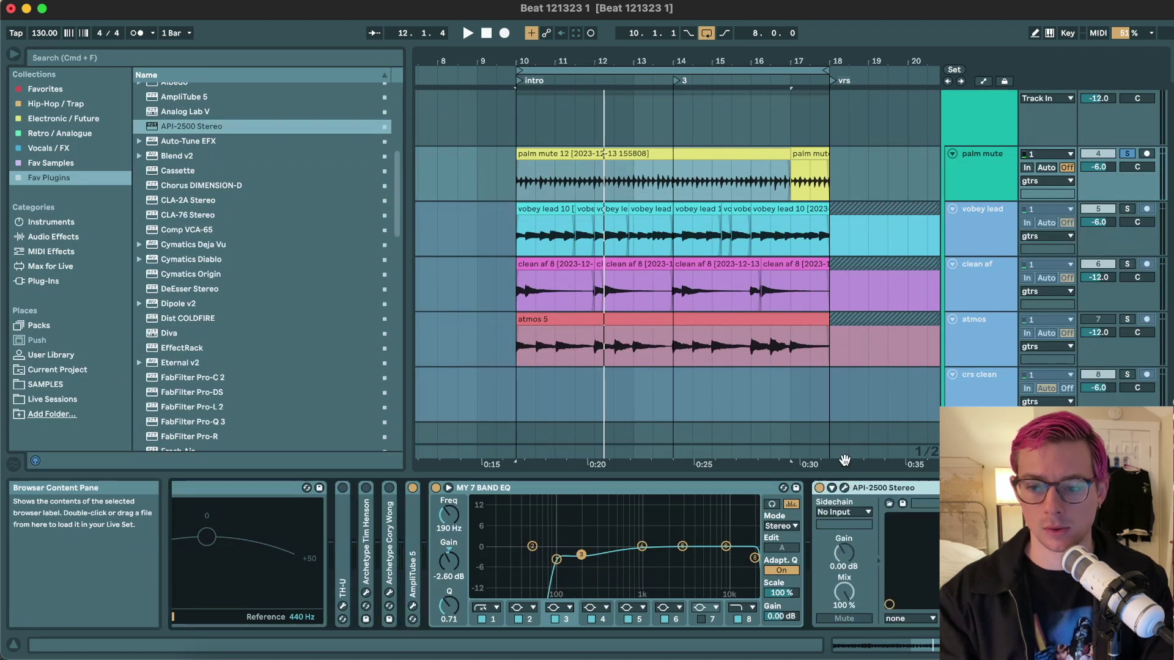
# - Adjust the threshold of the palm mute track's API-2500 compressor during playback and close its window
pyautogui.click(844, 487)
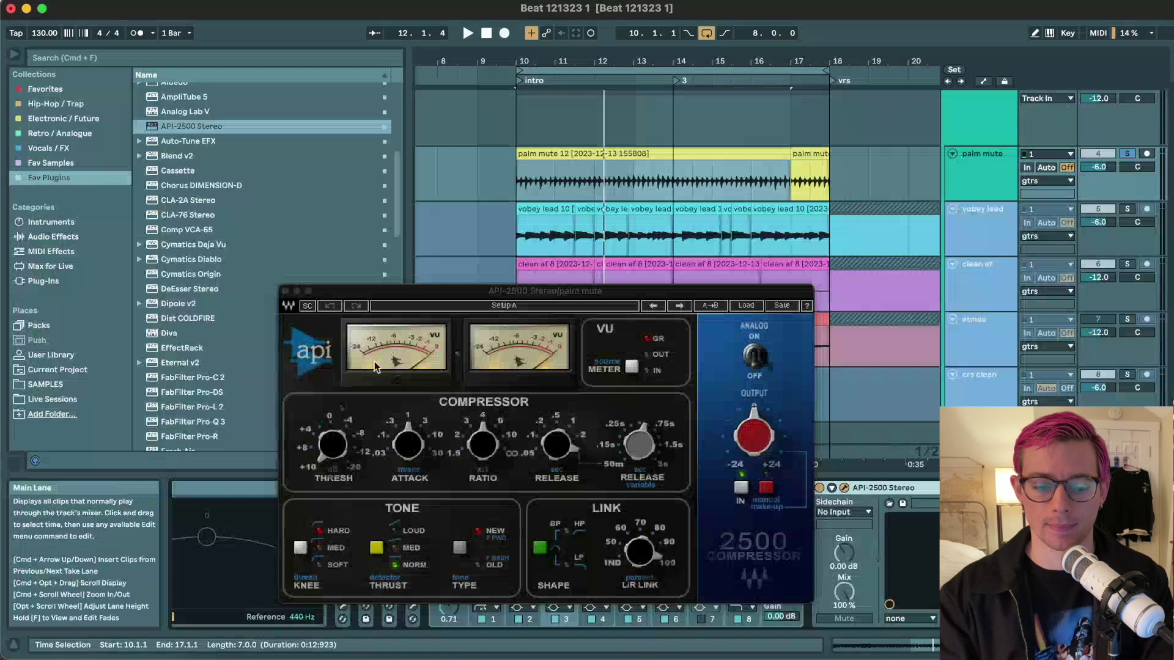
pyautogui.moveTo(340, 436); pyautogui.dragTo(335, 428)
pyautogui.press('space')
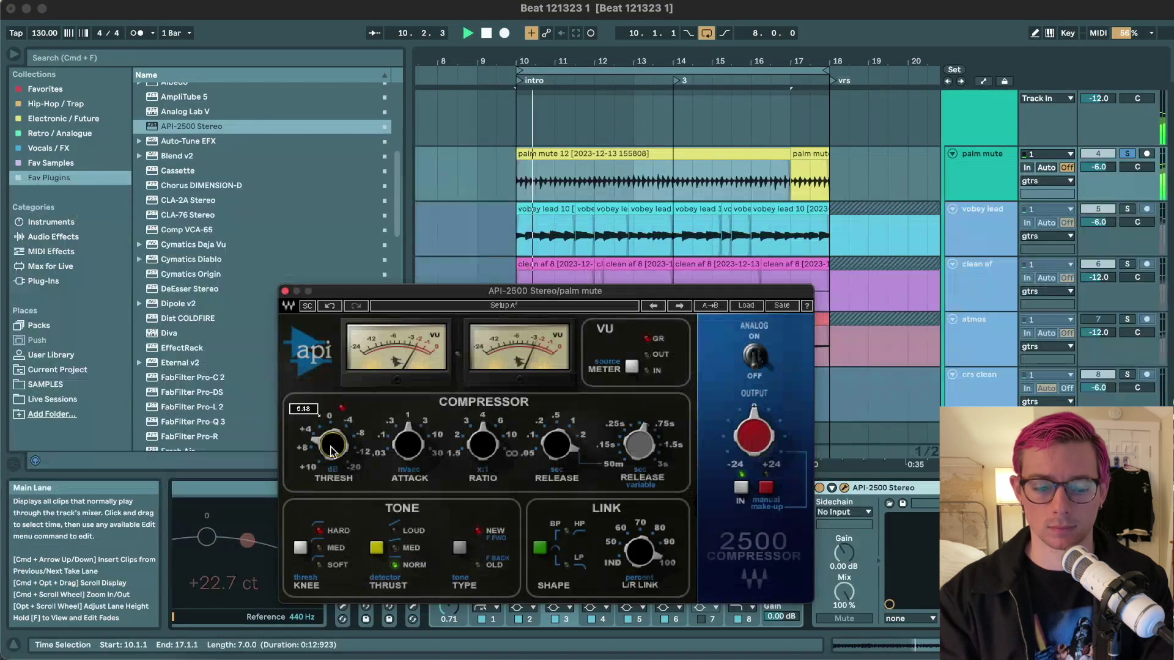
pyautogui.click(564, 454)
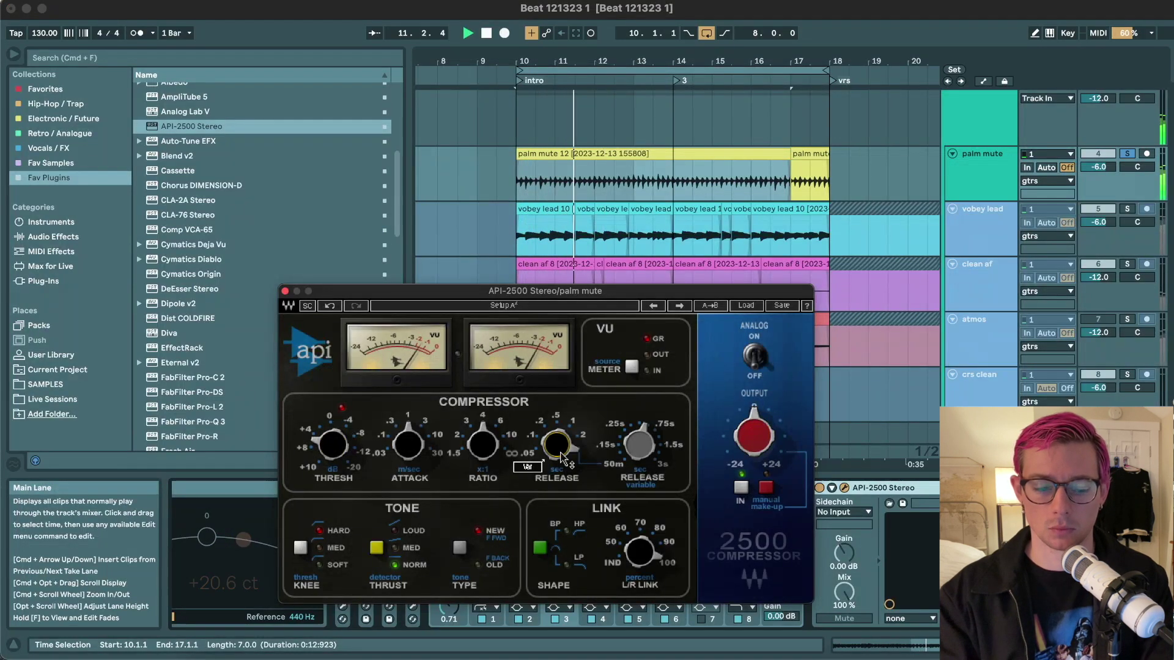
pyautogui.click(285, 291)
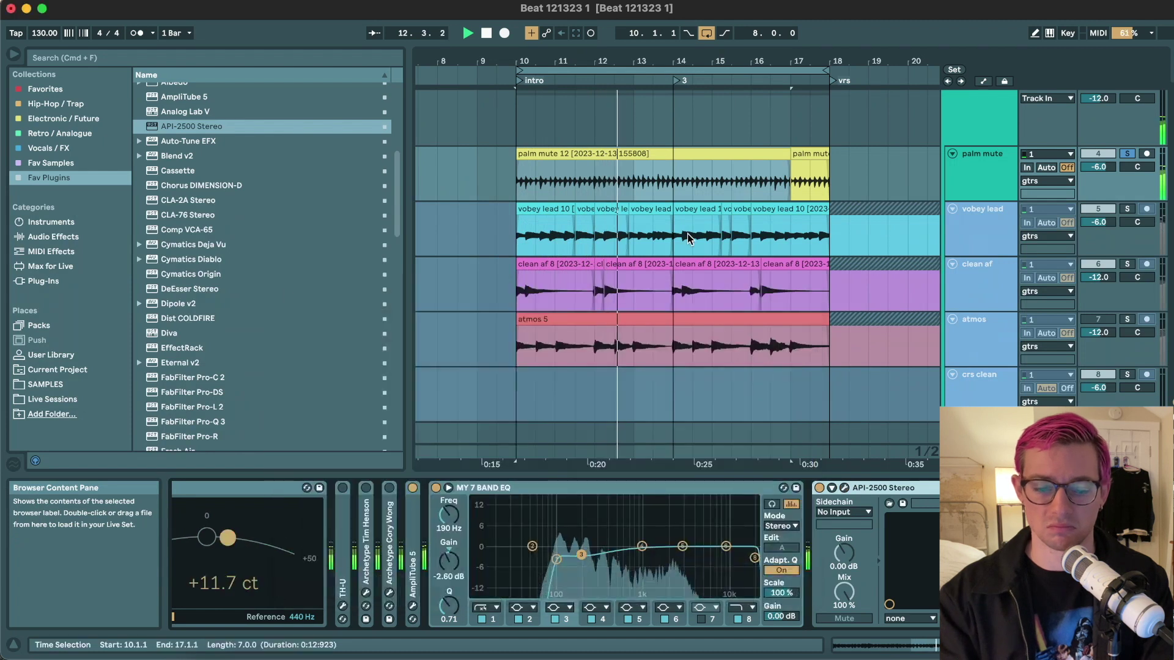
# - Stop playback and freeze the palm mute track
pyautogui.click(996, 192)
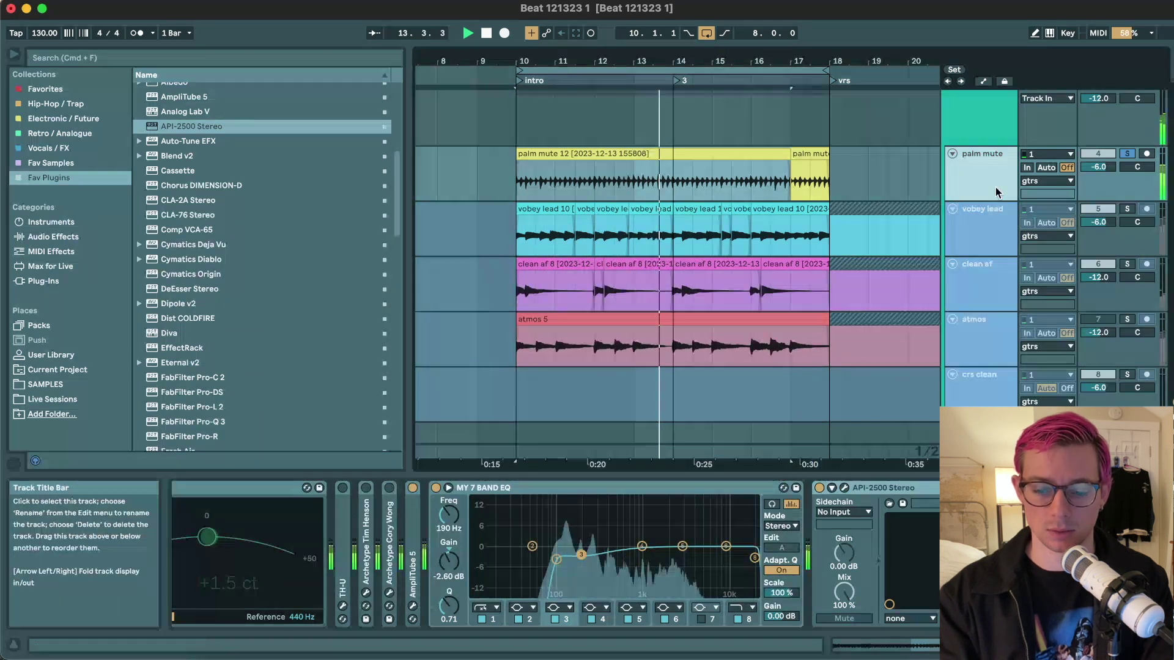
pyautogui.press('space')
pyautogui.click(239, 1)
pyautogui.click(922, 157)
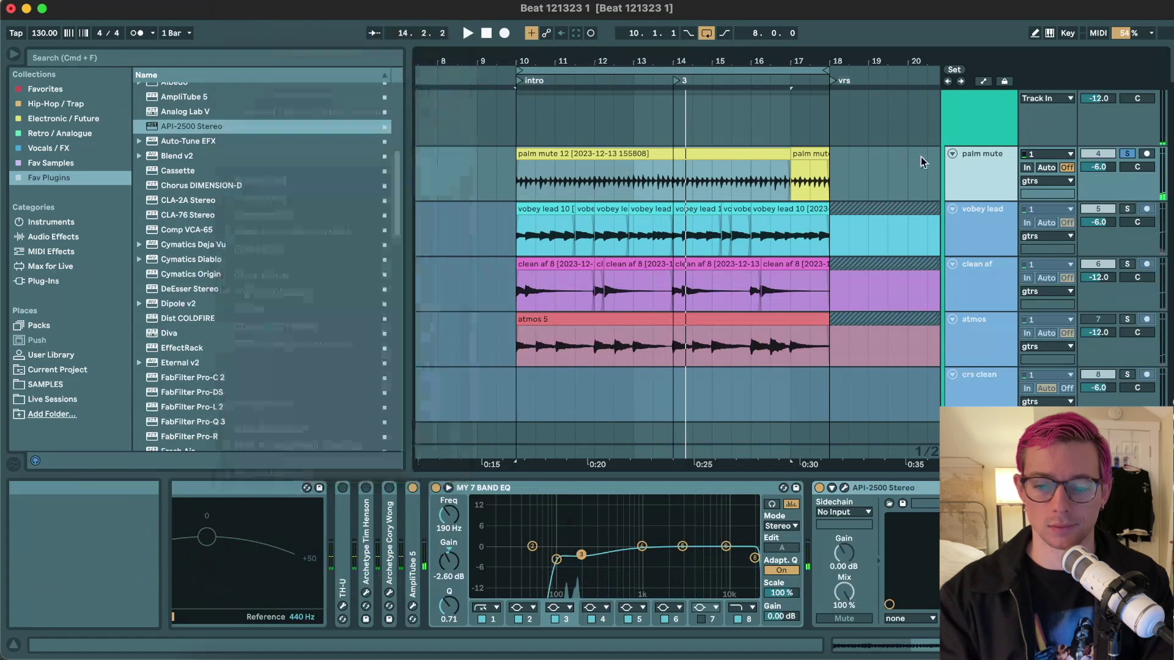
pyautogui.rightClick(993, 183)
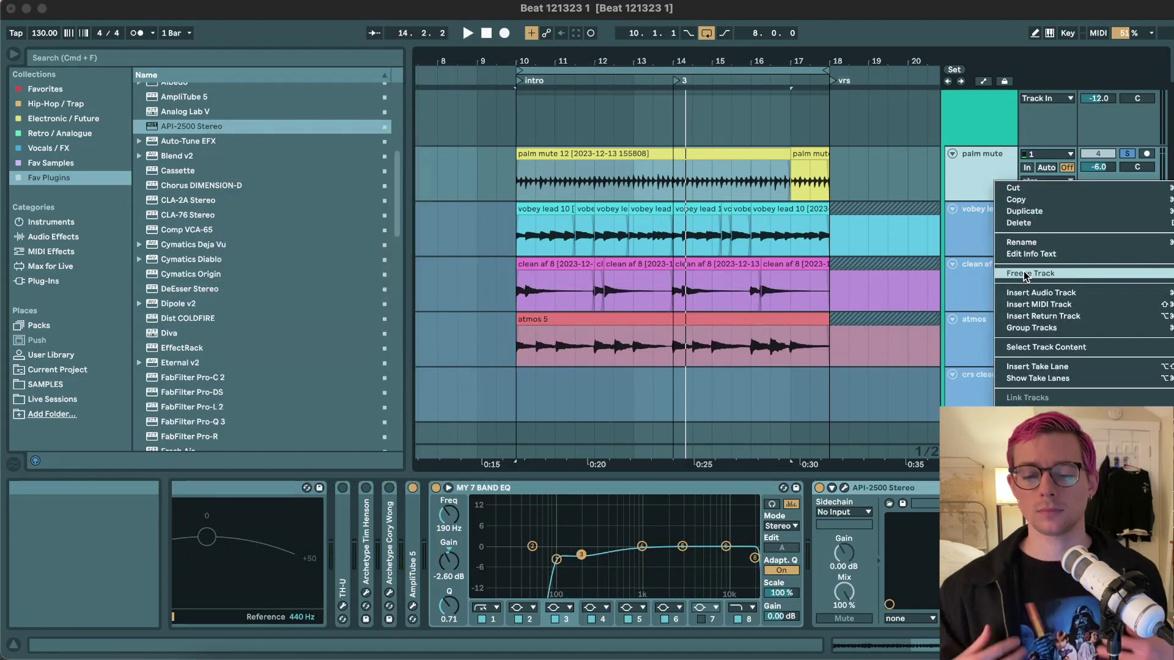
pyautogui.click(1027, 274)
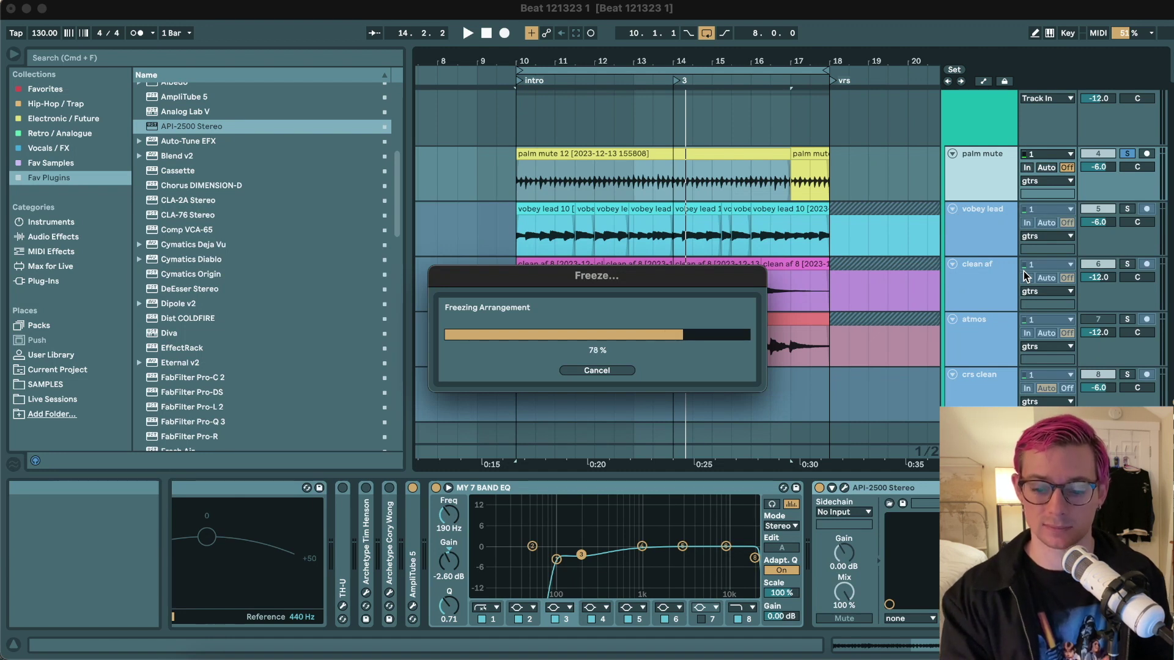
# - Unfreeze the vobey lead track and EQ it with a low cut and a -5.83 dB dip at 206 Hz, Q 0.93
pyautogui.click(987, 234)
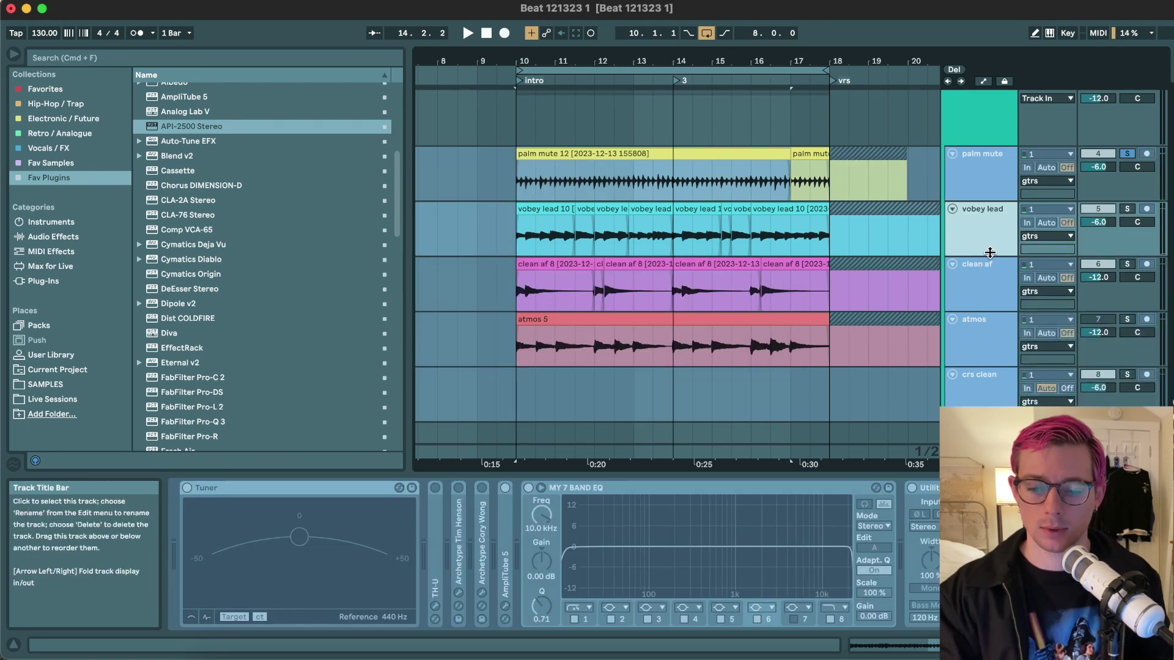
pyautogui.rightClick(991, 253)
pyautogui.click(1032, 347)
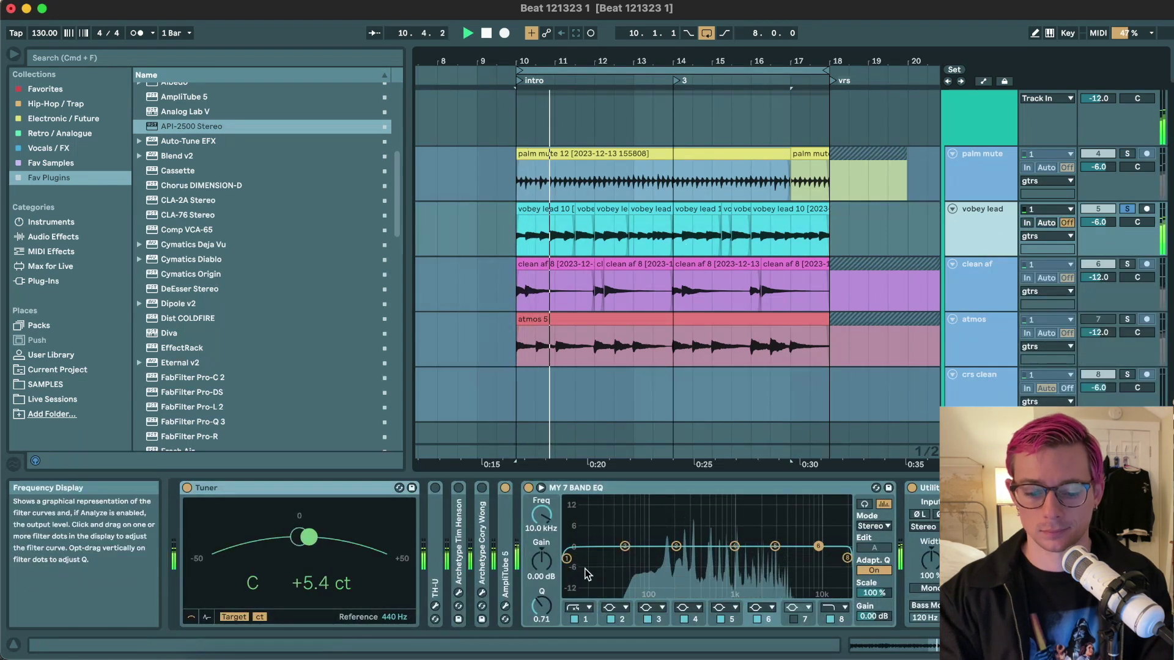
pyautogui.moveTo(566, 559); pyautogui.dragTo(677, 564)
pyautogui.moveTo(541, 606); pyautogui.dragTo(541, 599)
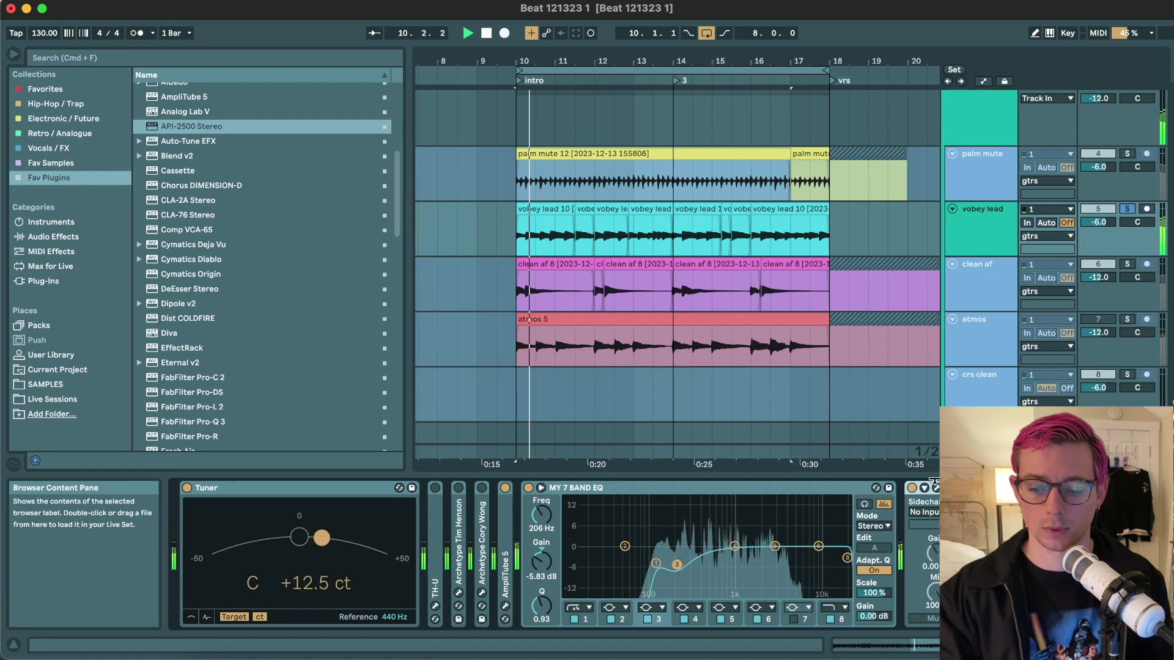
# - Set the vobey lead track's API-2500 compressor to a 30 ms attack and 3.53 dB threshold, adjust its release, and close its window
pyautogui.click(936, 488)
pyautogui.moveTo(338, 453); pyautogui.dragTo(337, 437)
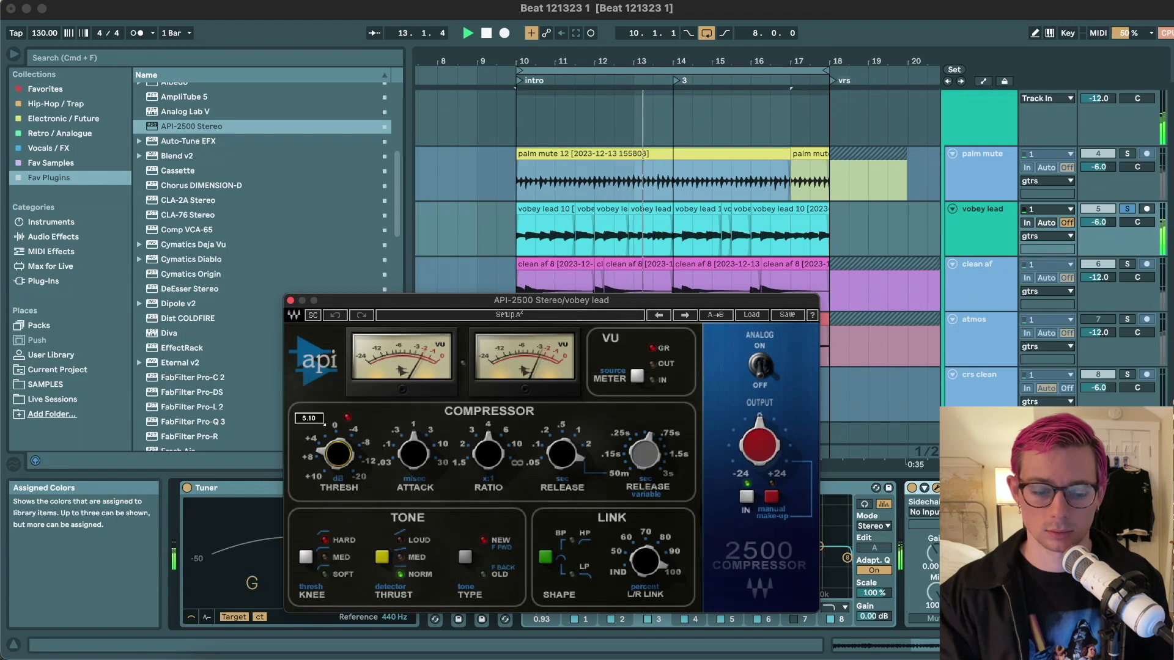
pyautogui.moveTo(561, 453); pyautogui.dragTo(560, 533)
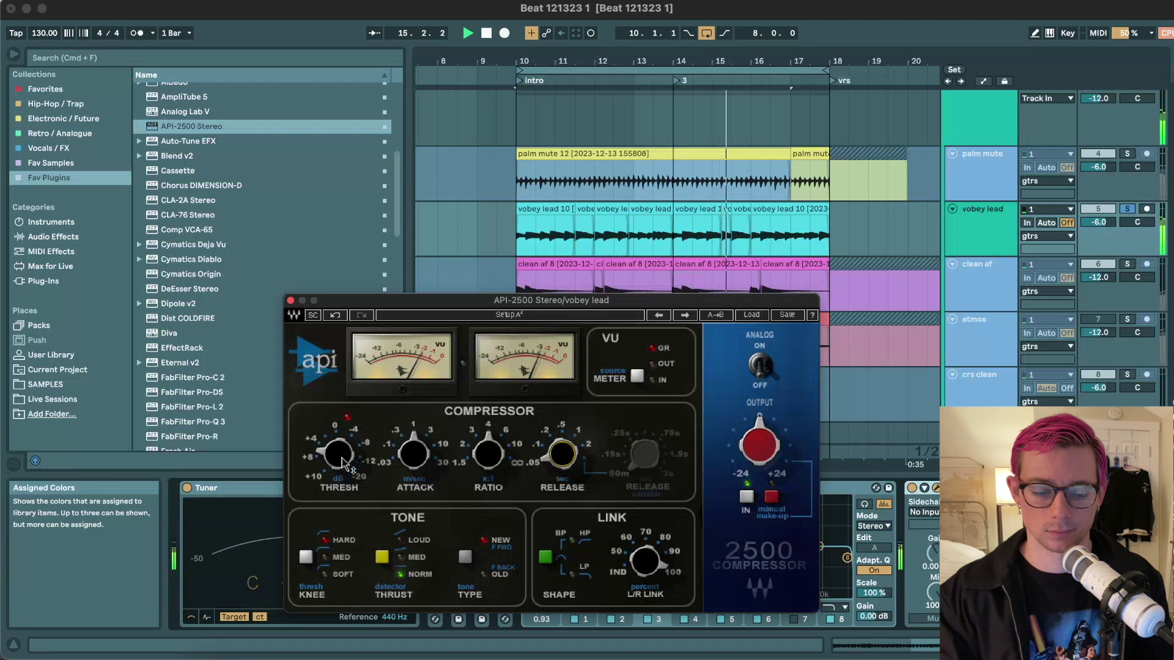
pyautogui.moveTo(412, 455); pyautogui.dragTo(412, 413)
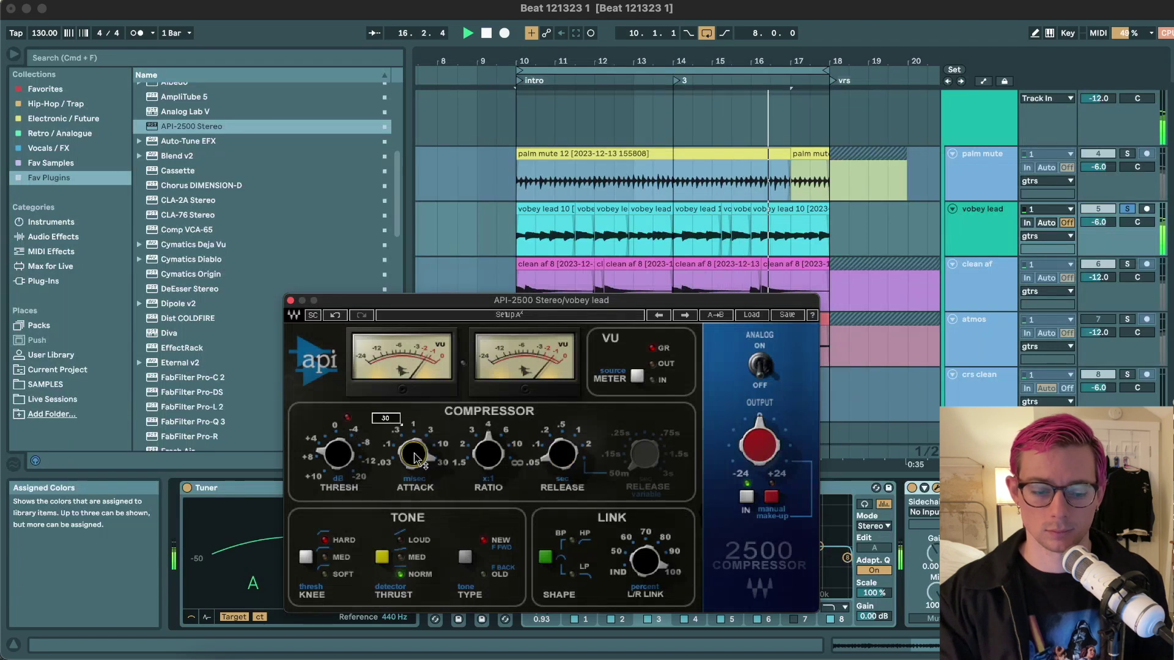
pyautogui.moveTo(338, 457)
pyautogui.mouseDown()
pyautogui.moveTo(339, 443)
pyautogui.moveTo(339, 466)
pyautogui.mouseUp()
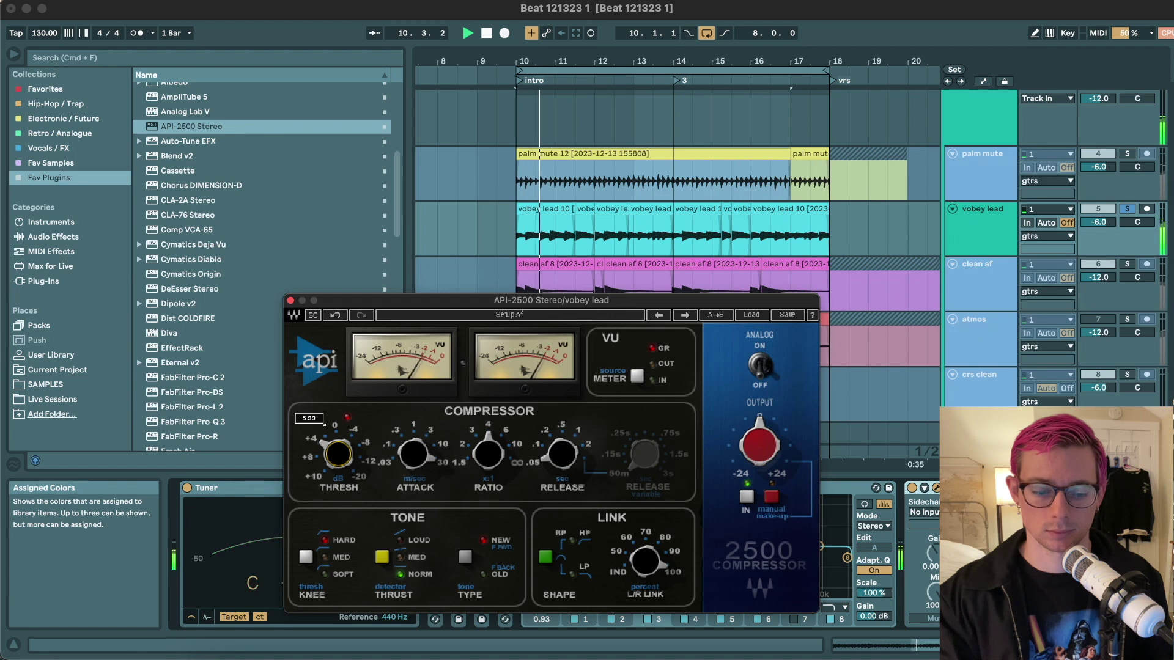
pyautogui.moveTo(338, 467); pyautogui.dragTo(338, 465)
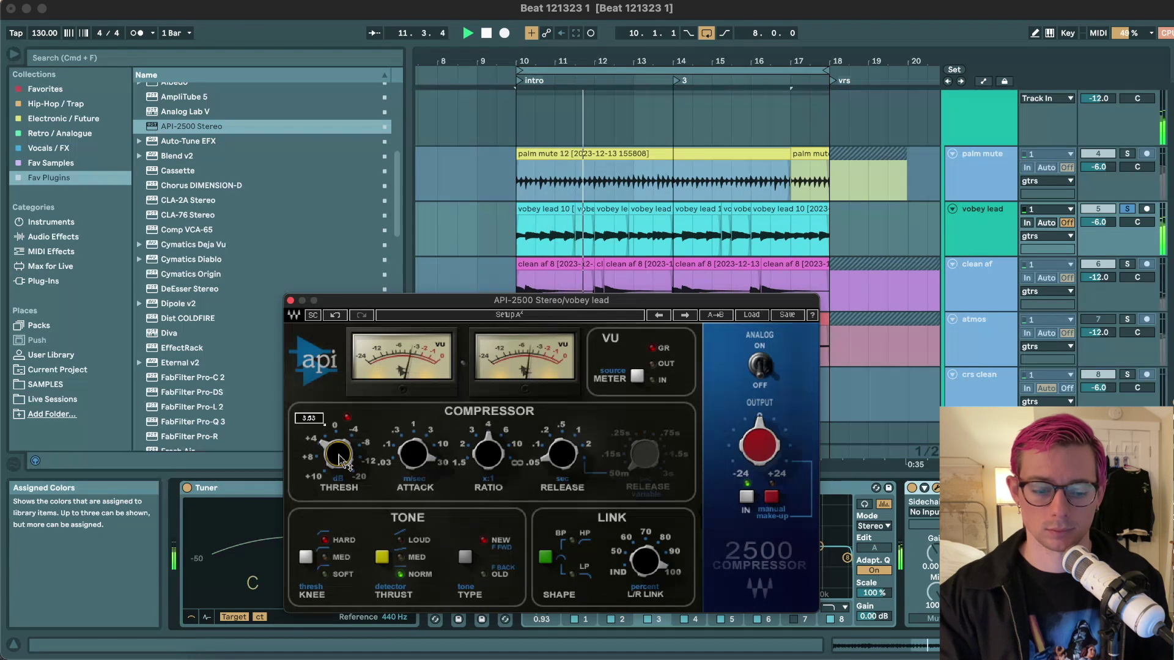
pyautogui.click(290, 300)
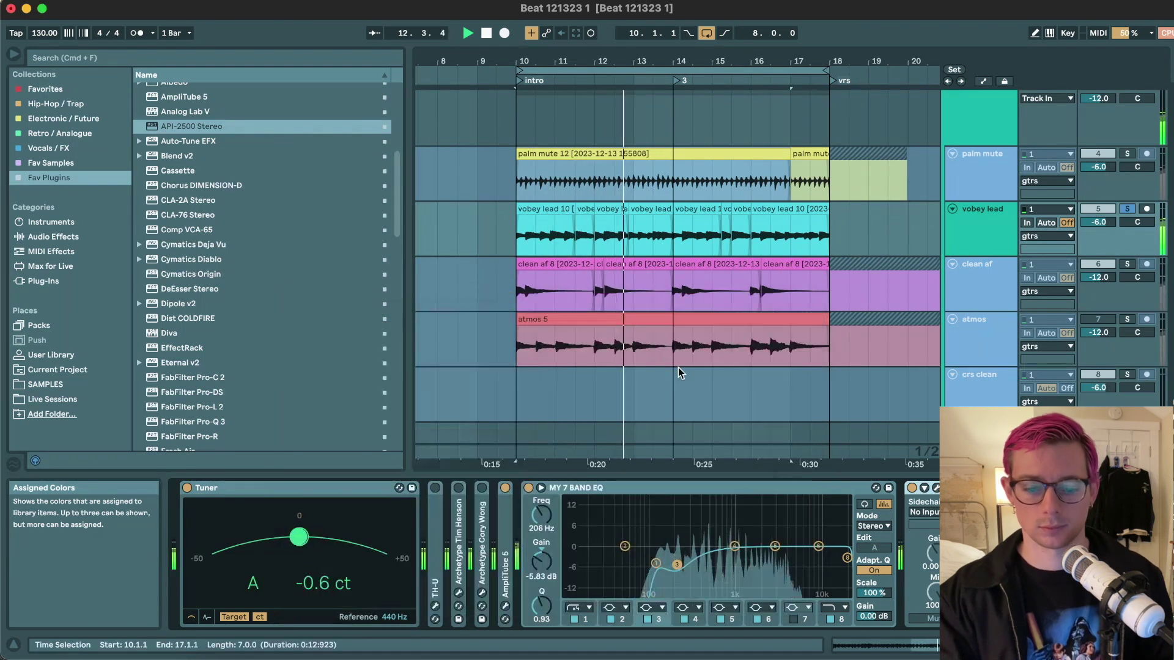
# - Open the vobey lead track's SSLChannel and boost the HMF band, with its frequency at about 1.6 kHz
pyautogui.hscroll(3, 689, 489)
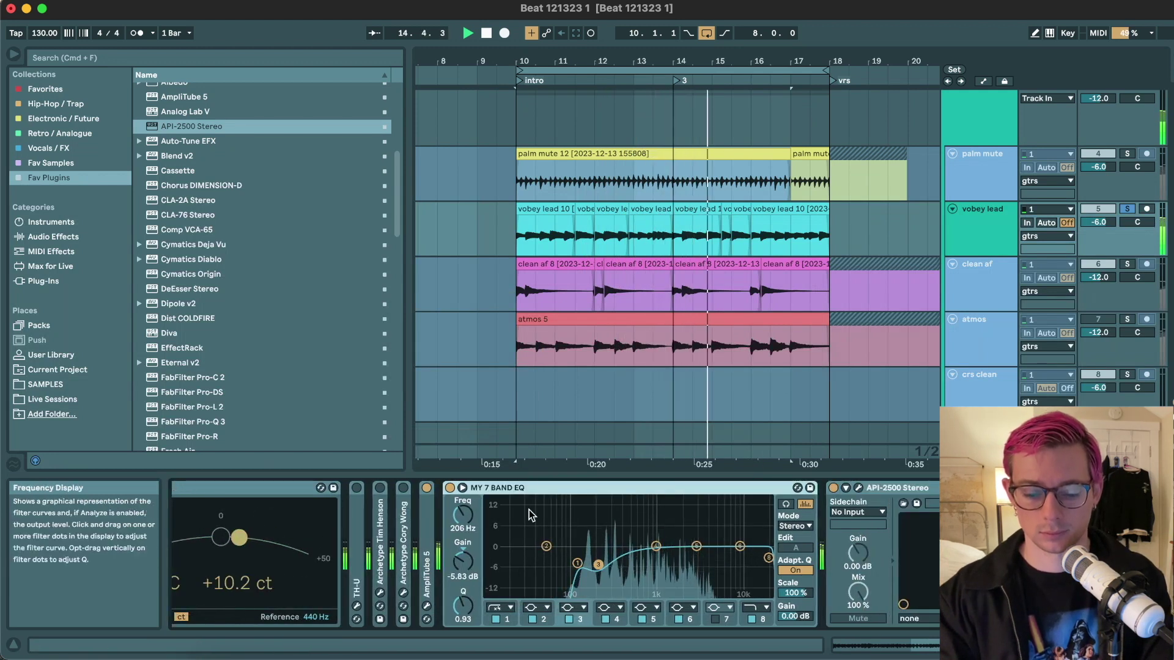
pyautogui.hscroll(2, 556, 488)
pyautogui.hscroll(4, 555, 487)
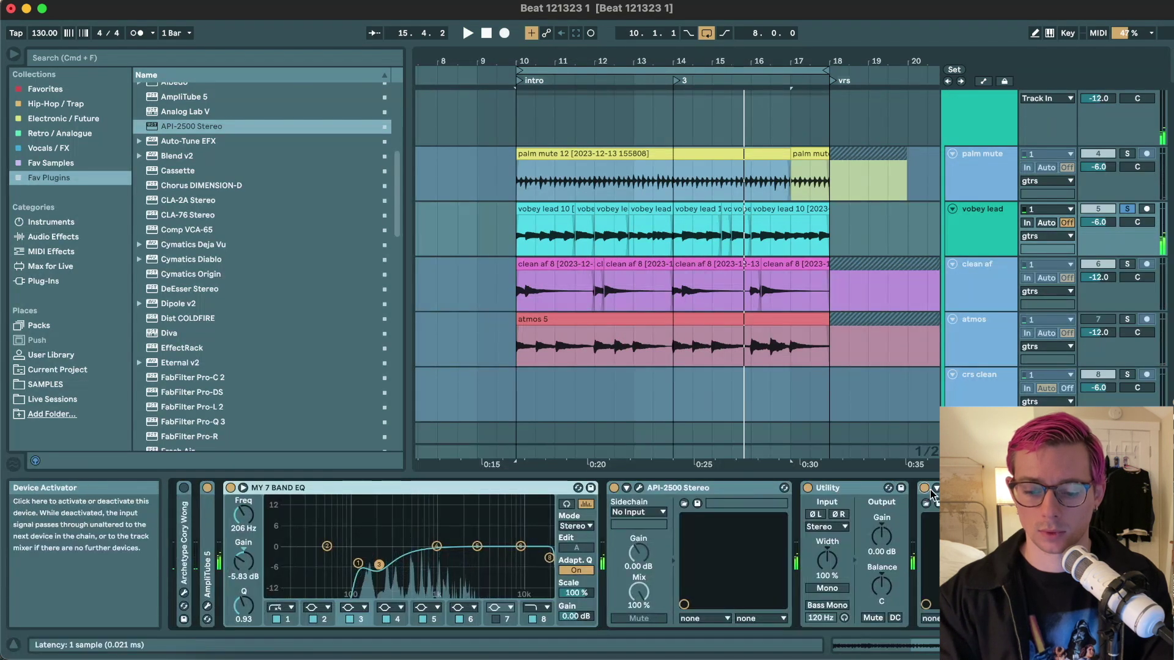
pyautogui.click(183, 592)
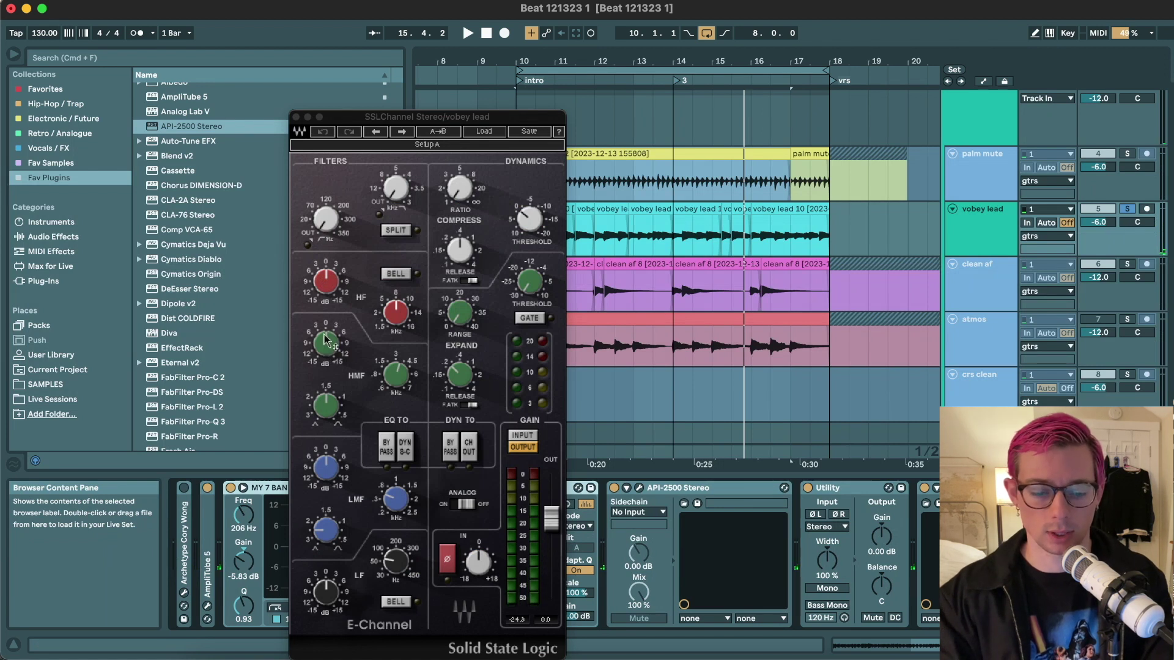
pyautogui.moveTo(326, 340); pyautogui.dragTo(326, 330)
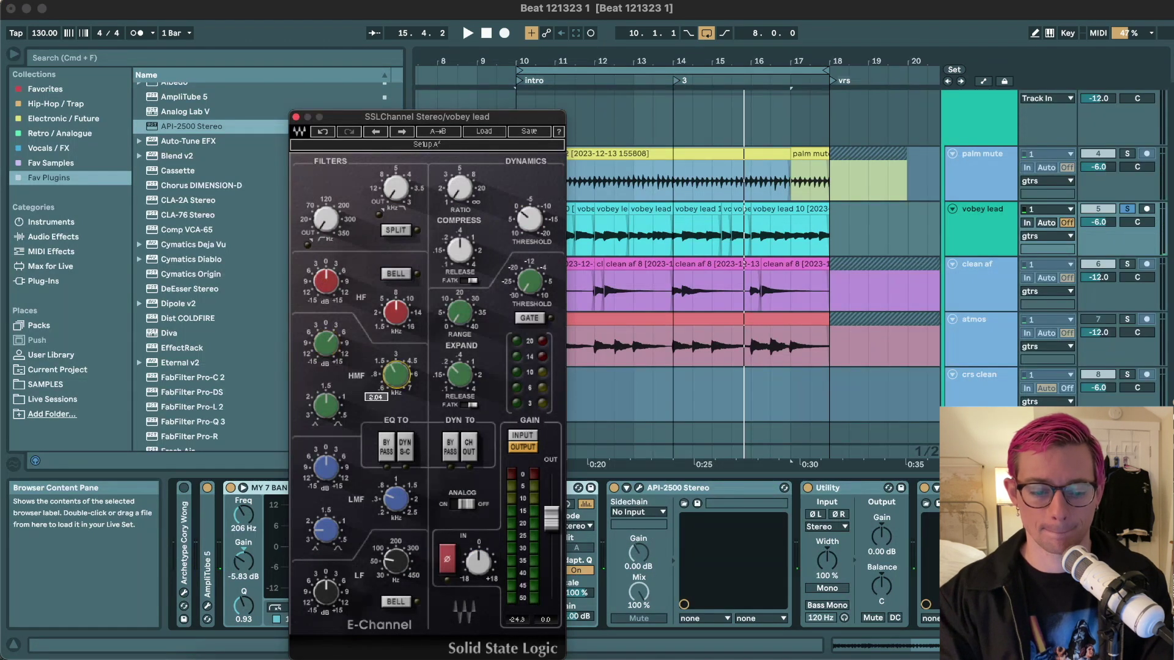
pyautogui.moveTo(395, 383); pyautogui.dragTo(395, 374)
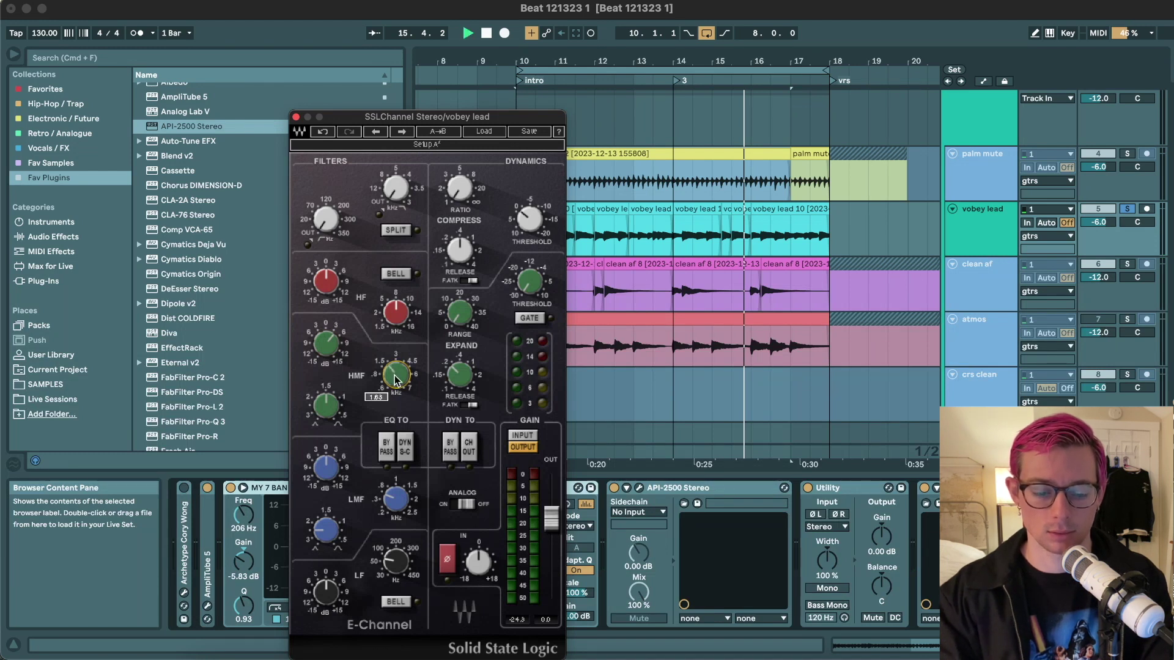
# - During playback, set the SSLChannel's HMF gain to 3.3 dB and HF gain to 4.0 dB, and close its window
pyautogui.press('space')
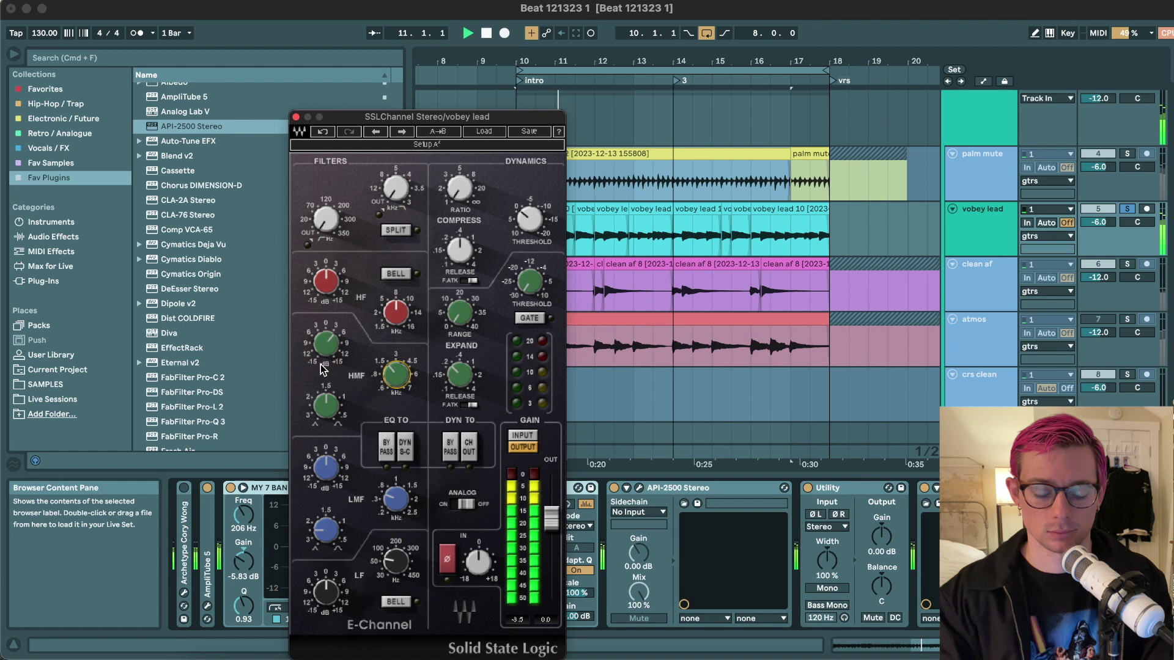
pyautogui.moveTo(318, 353); pyautogui.dragTo(327, 290)
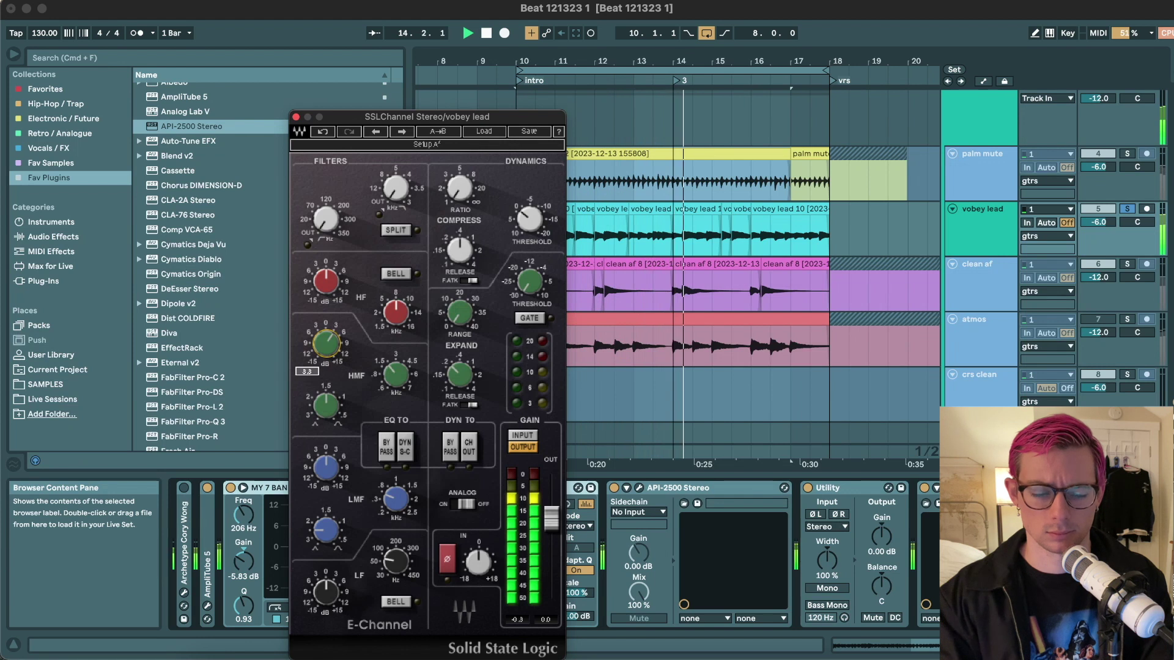
pyautogui.moveTo(326, 281)
pyautogui.mouseDown()
pyautogui.moveTo(326, 260)
pyautogui.moveTo(326, 286)
pyautogui.mouseUp()
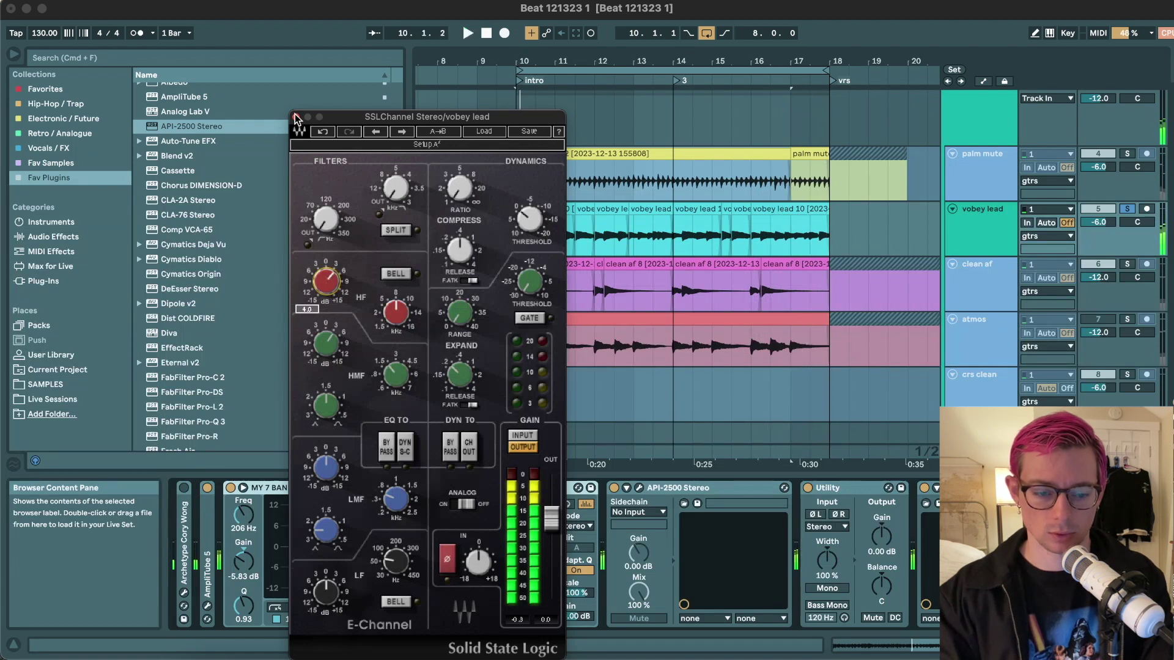
pyautogui.click(296, 117)
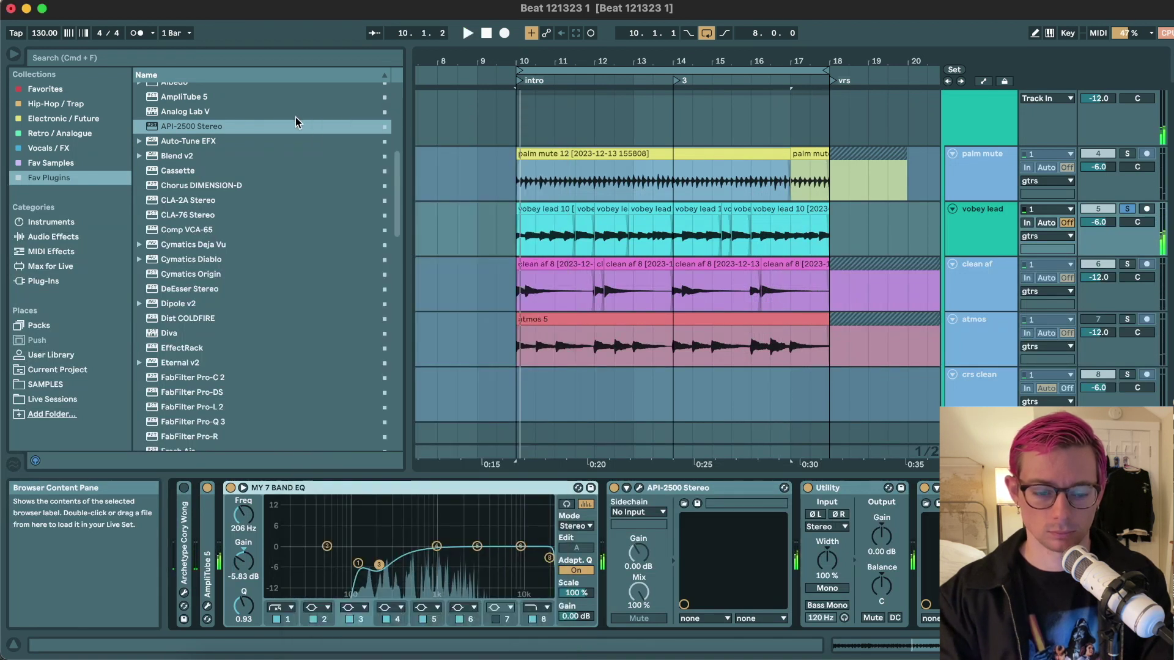
# - Freeze the vobey lead track
pyautogui.click(994, 235)
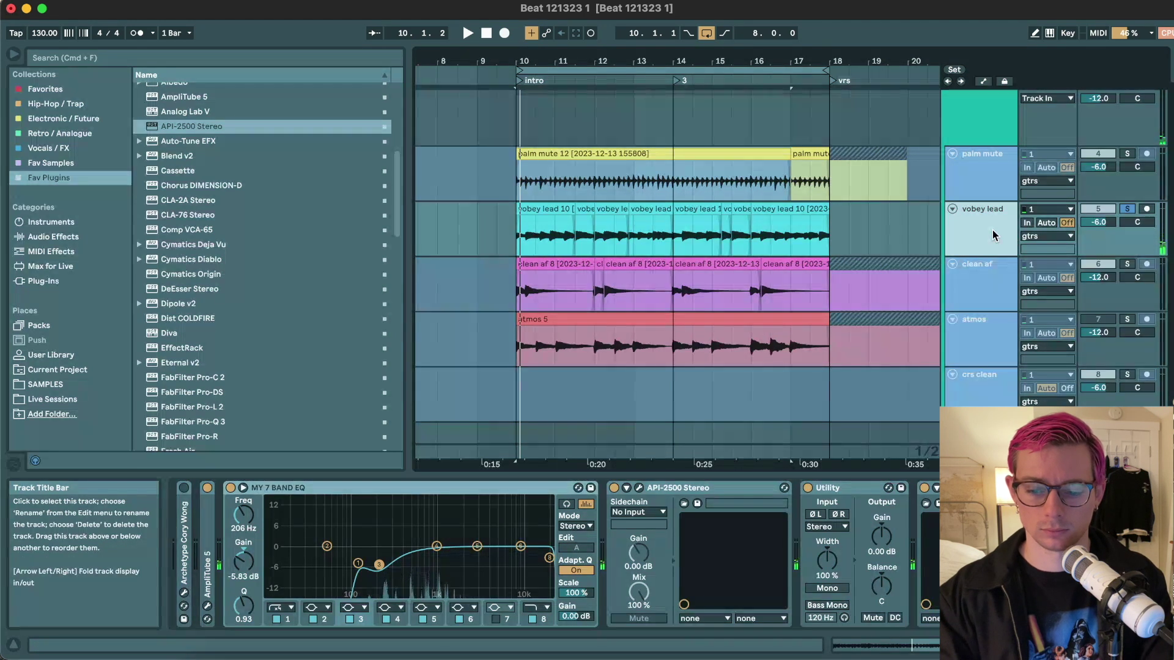
pyautogui.rightClick(993, 235)
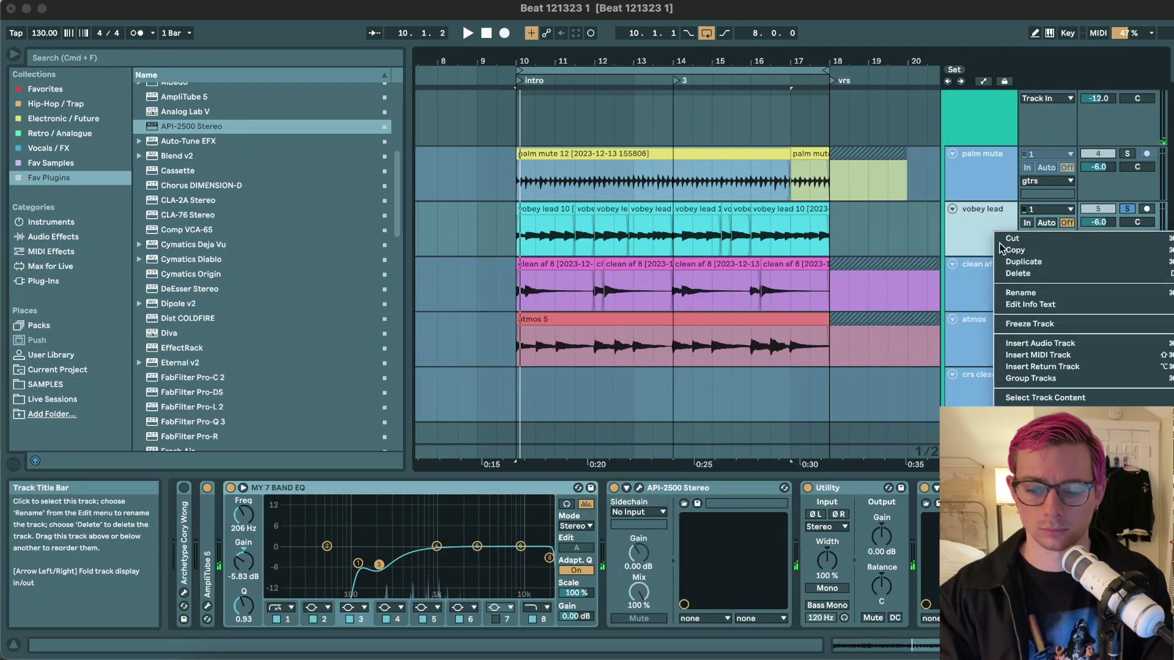
pyautogui.click(1023, 324)
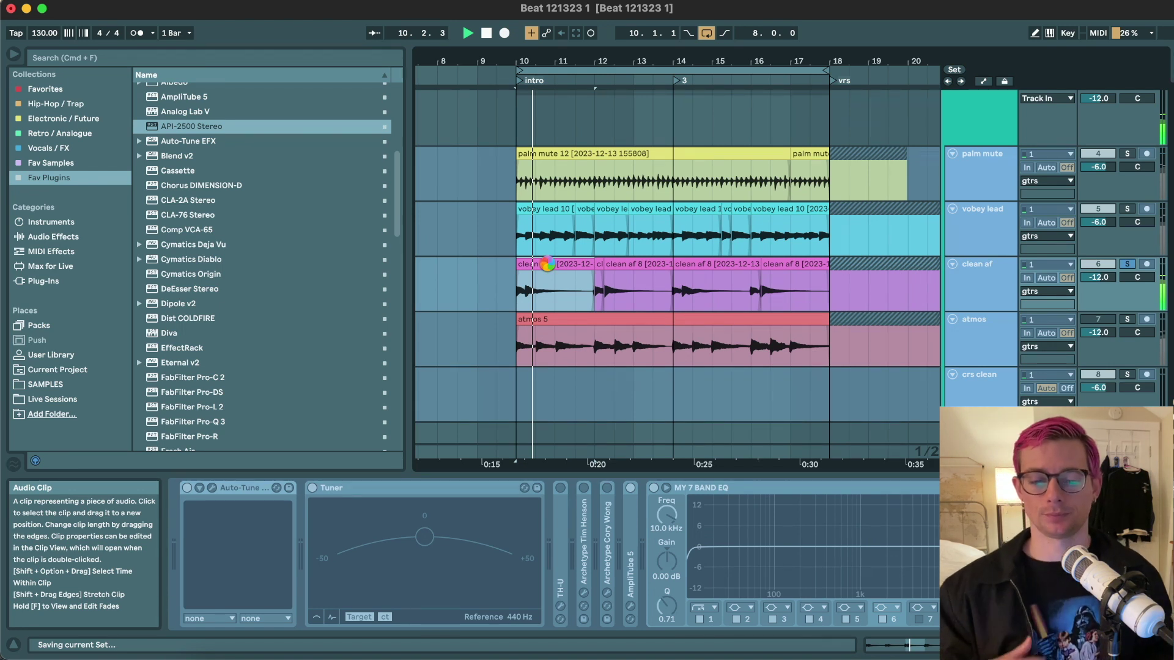
# - Unfreeze the clean af track and EQ it with a low cut and a -5.58 dB dip at 206 Hz
pyautogui.rightClick(989, 284)
pyautogui.click(1015, 380)
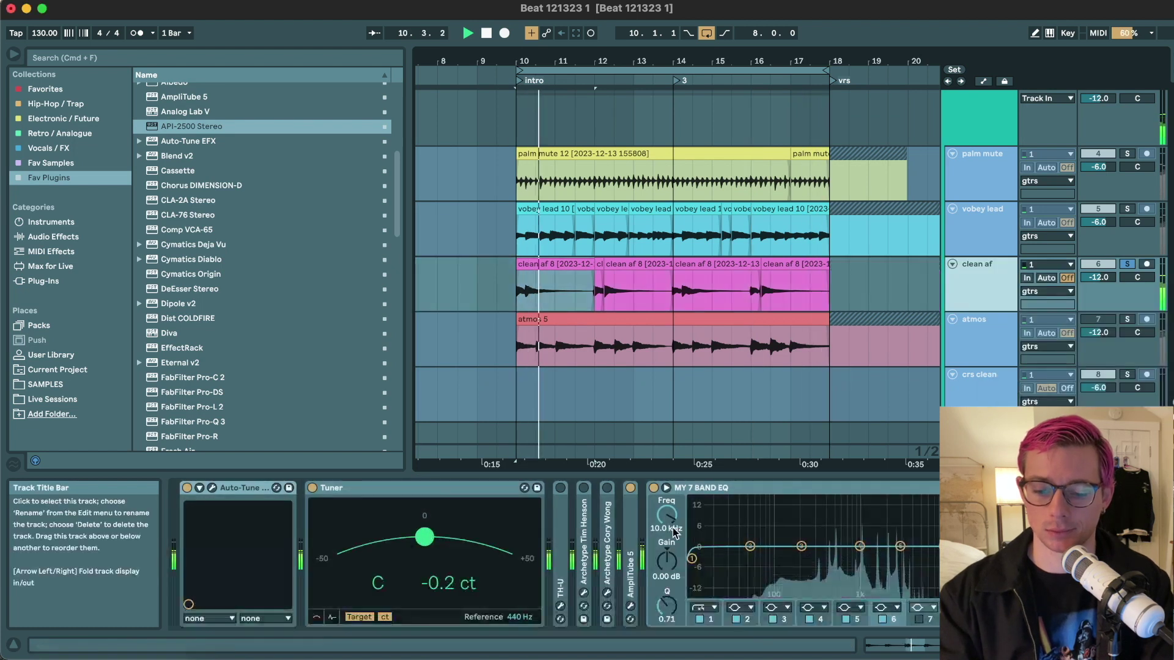
pyautogui.moveTo(802, 546); pyautogui.dragTo(802, 564)
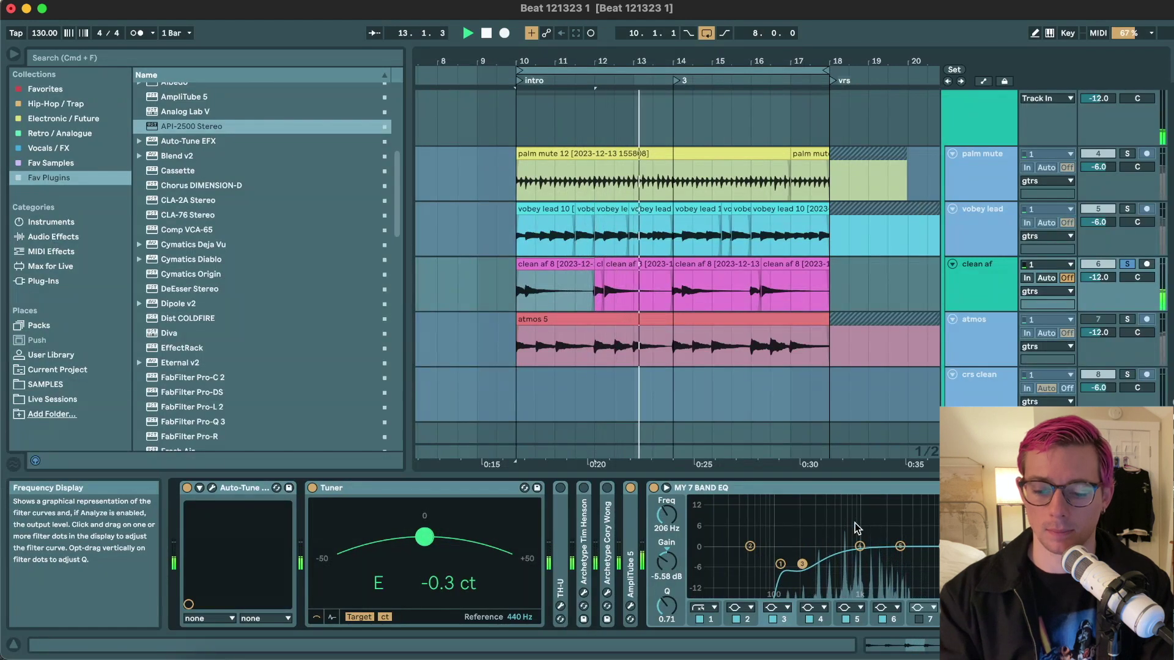
# - Insert the API-2500 Stereo compressor directly after the MY 7 BAND EQ on the clean af track and show its window
pyautogui.click(182, 125)
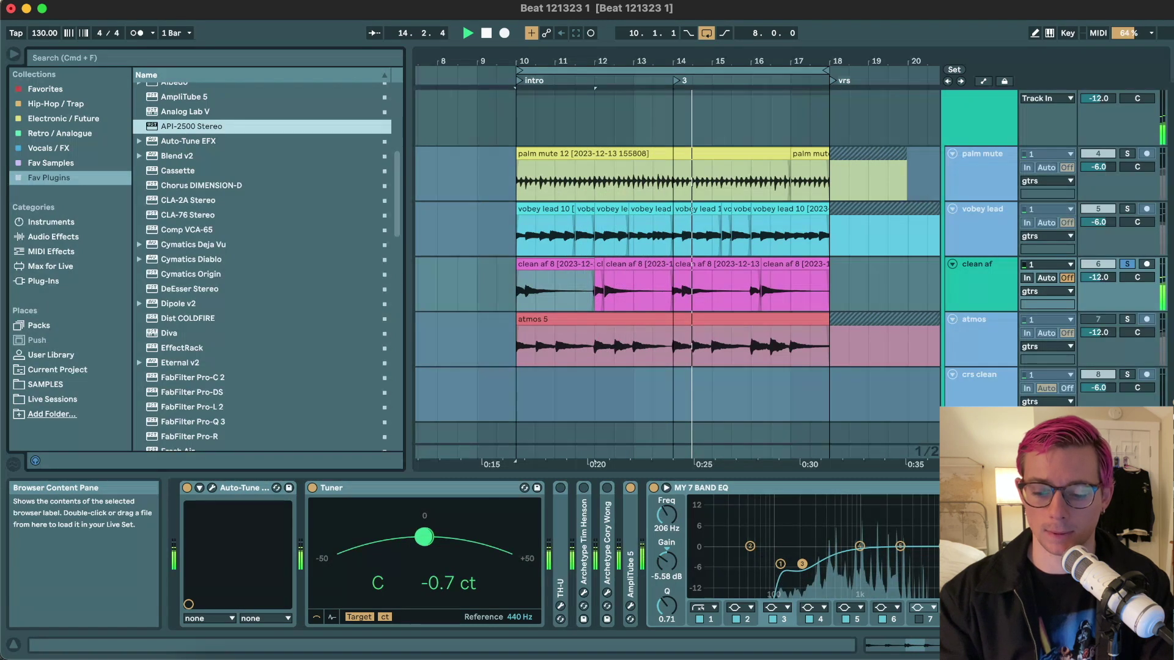
pyautogui.moveTo(182, 125); pyautogui.dragTo(1070, 550)
pyautogui.click(1080, 488)
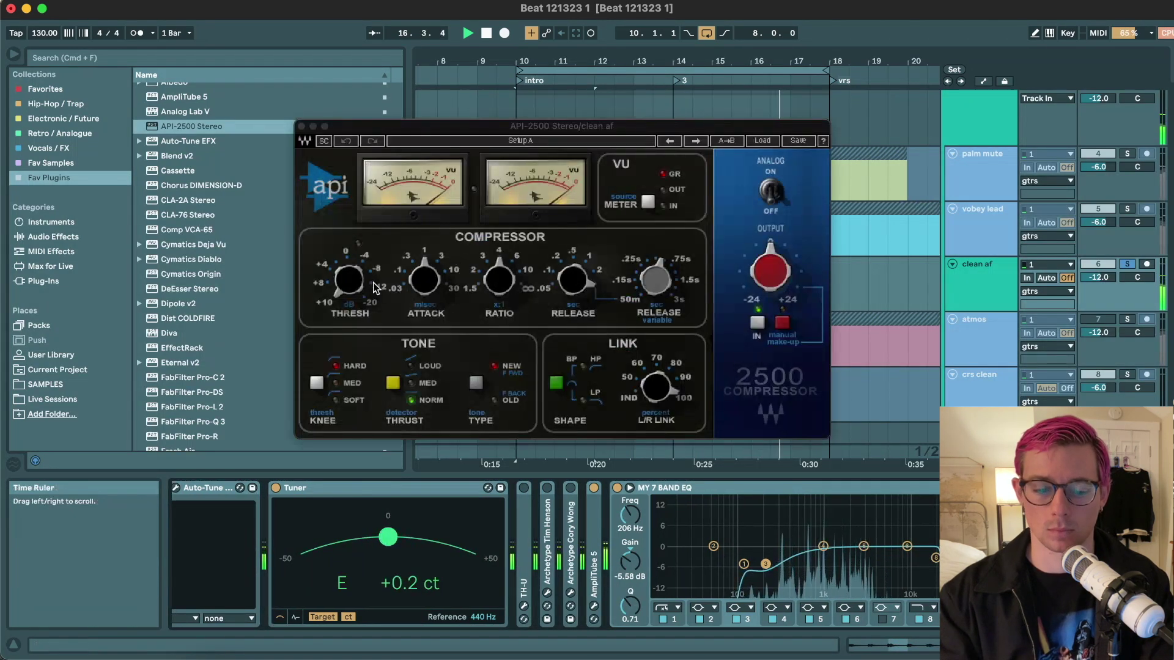
# - Set the clean af compressor's release to 0.5 s and threshold to 8.21 dB, and close its window
pyautogui.moveTo(375, 288); pyautogui.dragTo(375, 342)
pyautogui.moveTo(573, 280); pyautogui.dragTo(559, 296)
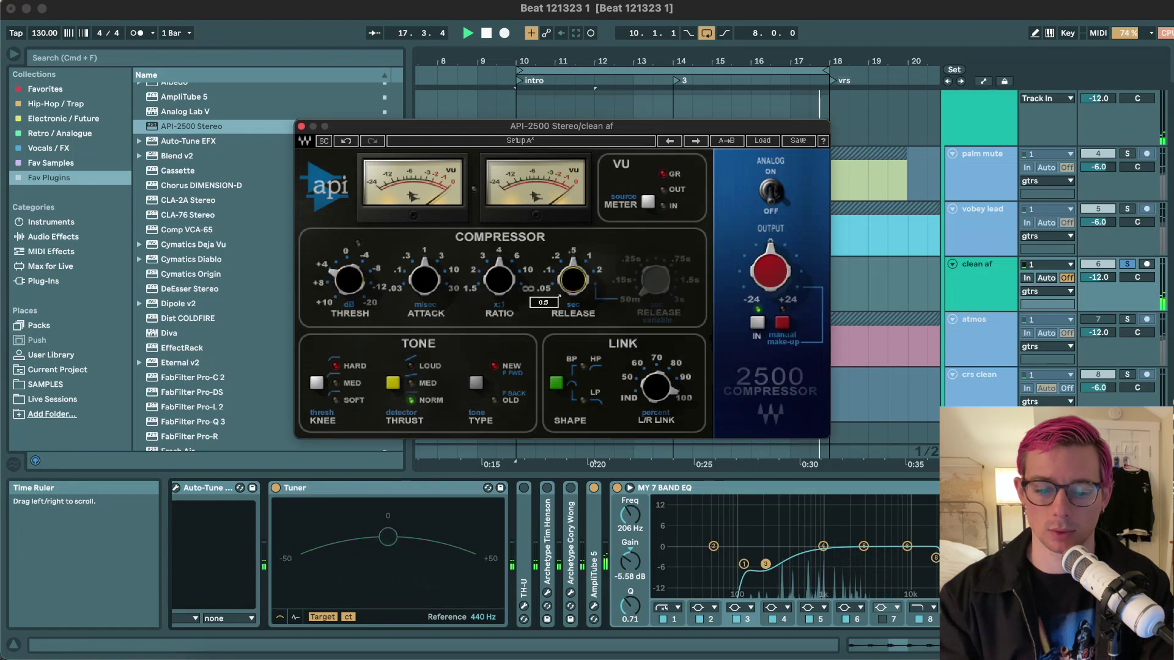
pyautogui.moveTo(348, 280); pyautogui.dragTo(348, 273)
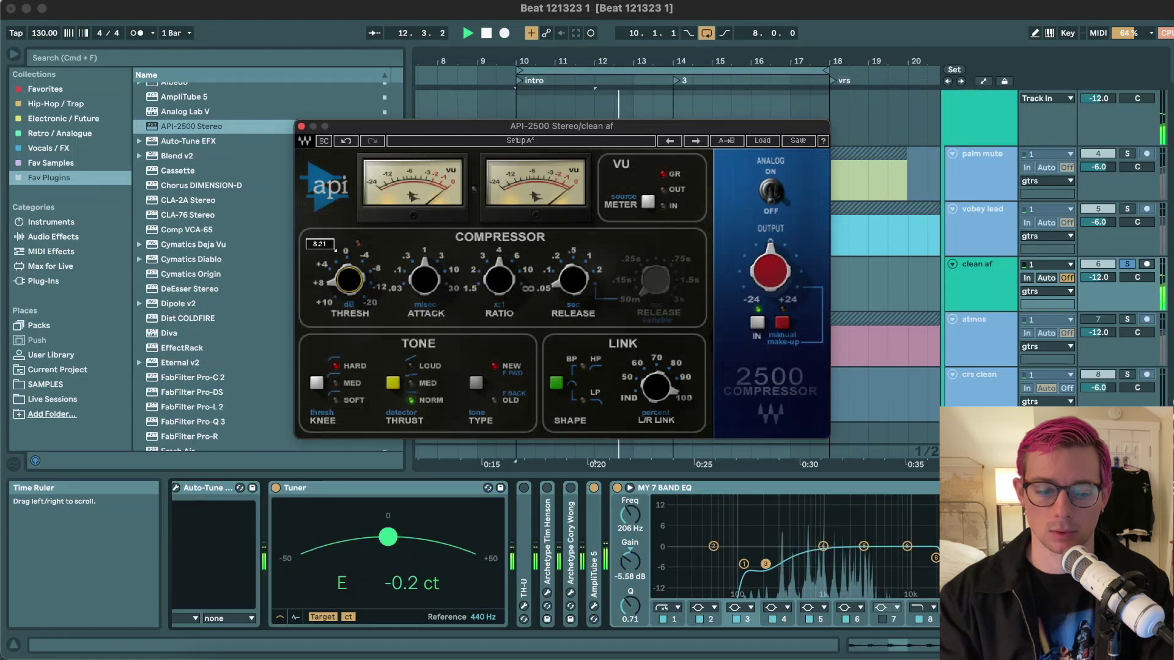
pyautogui.click(302, 127)
# - Insert ValhallaVintageVerb directly after the API-2500 on the clean af track and show its window
pyautogui.scroll(-15, 238, 365)
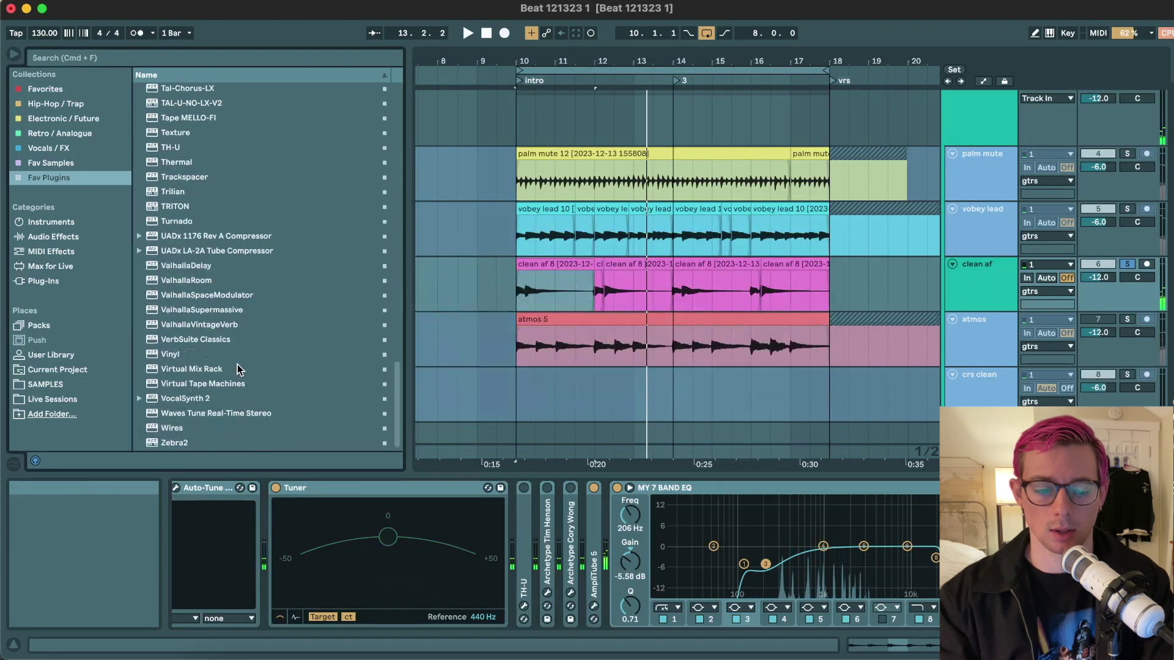
pyautogui.click(214, 331)
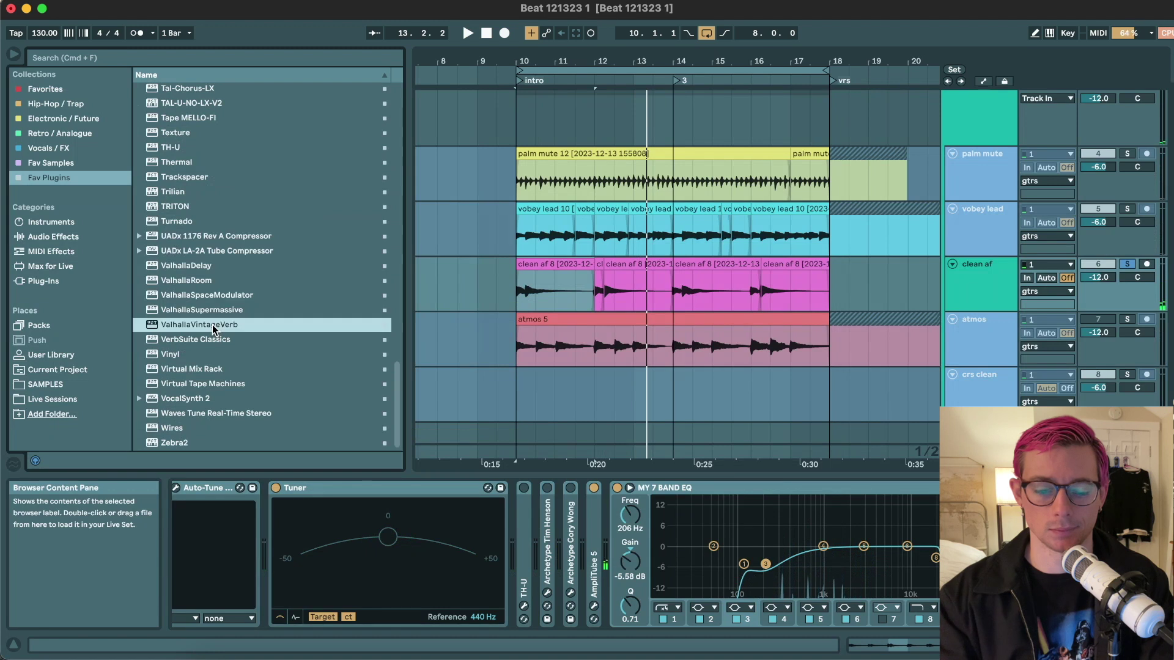
pyautogui.moveTo(317, 356); pyautogui.dragTo(991, 532)
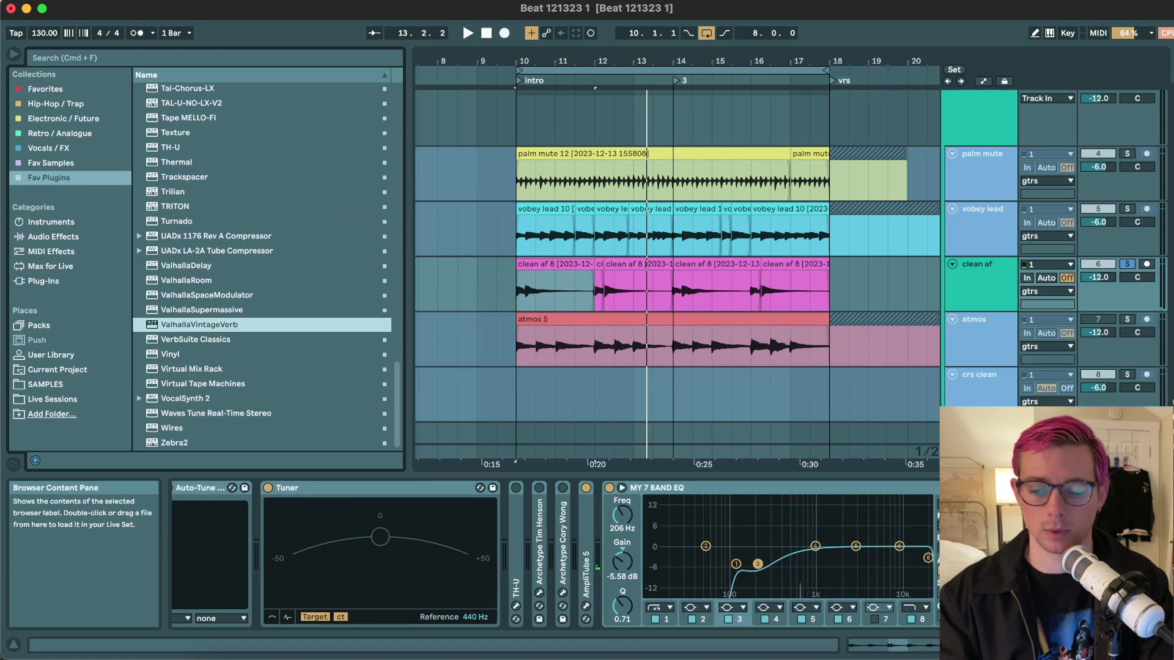
pyautogui.doubleClick(641, 487)
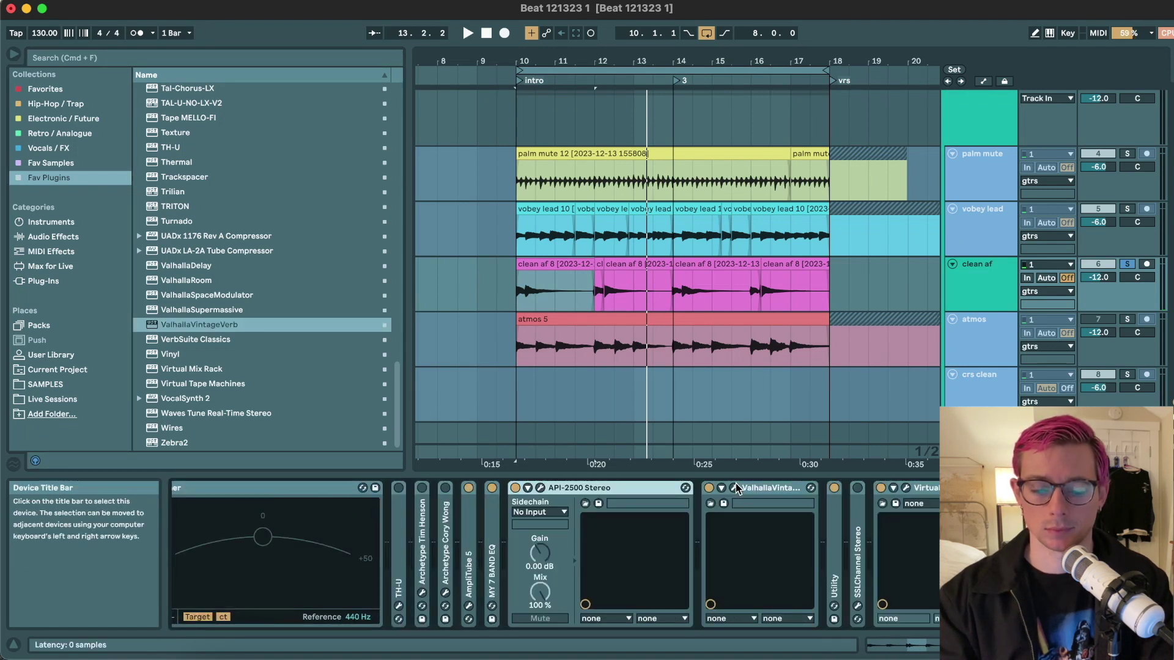
pyautogui.press('super+alt+p')
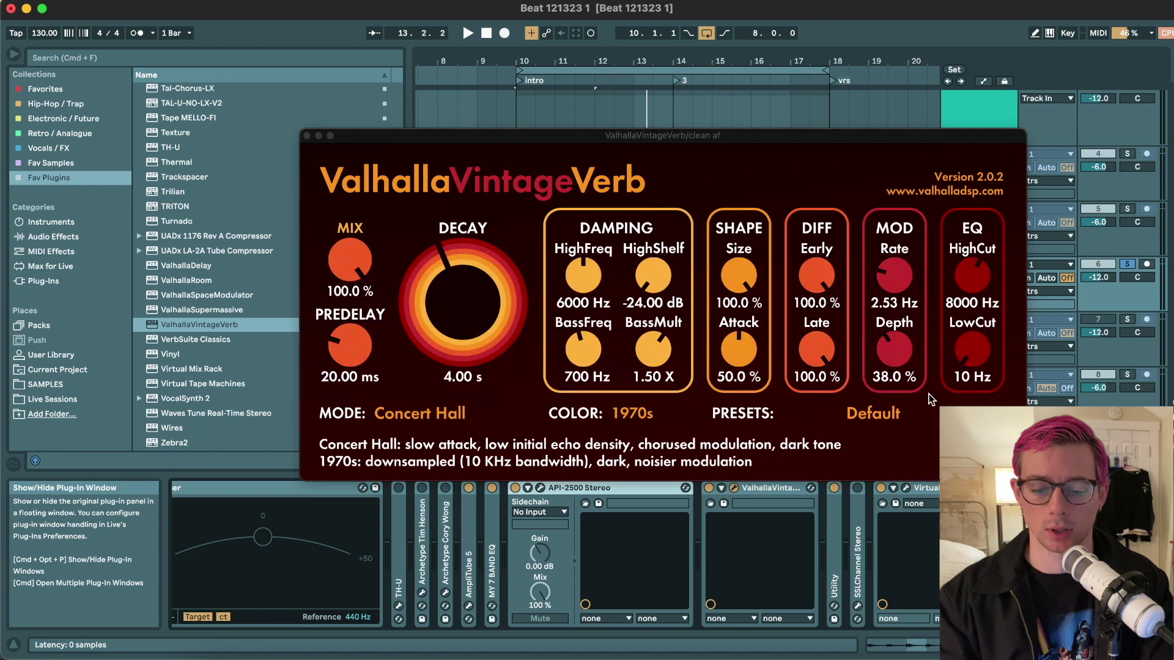
# - Load the Clear Chamber preset in the clean af reverb, set its mix to 41.1 %, and close its window
pyautogui.click(866, 413)
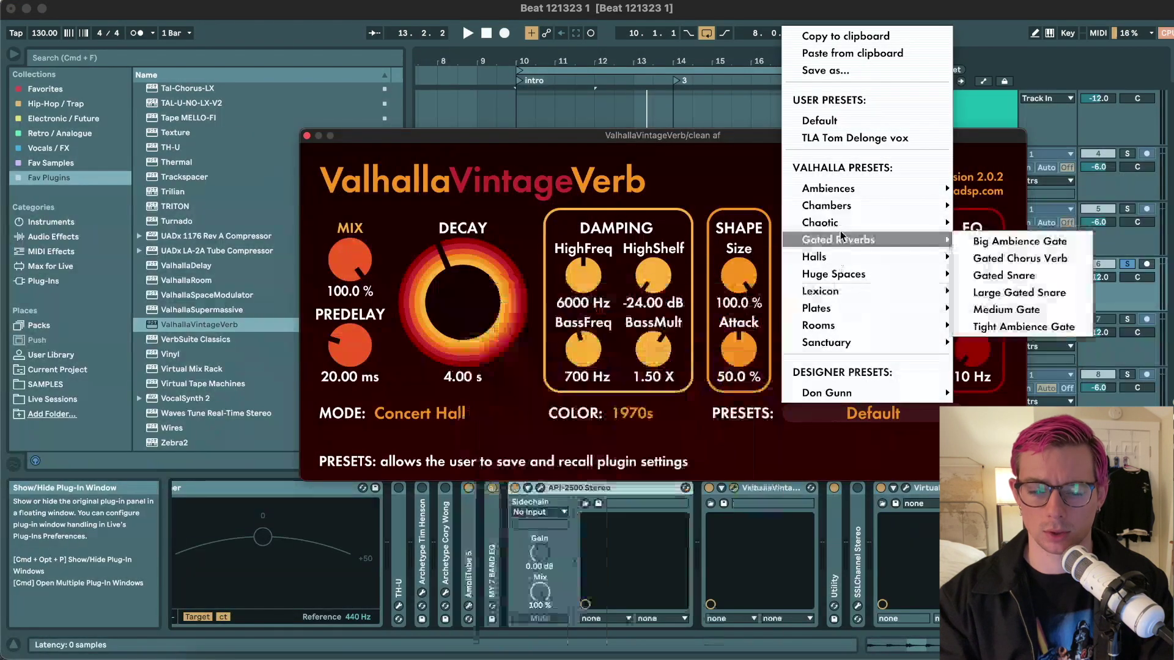
pyautogui.moveTo(844, 211)
pyautogui.click(1012, 208)
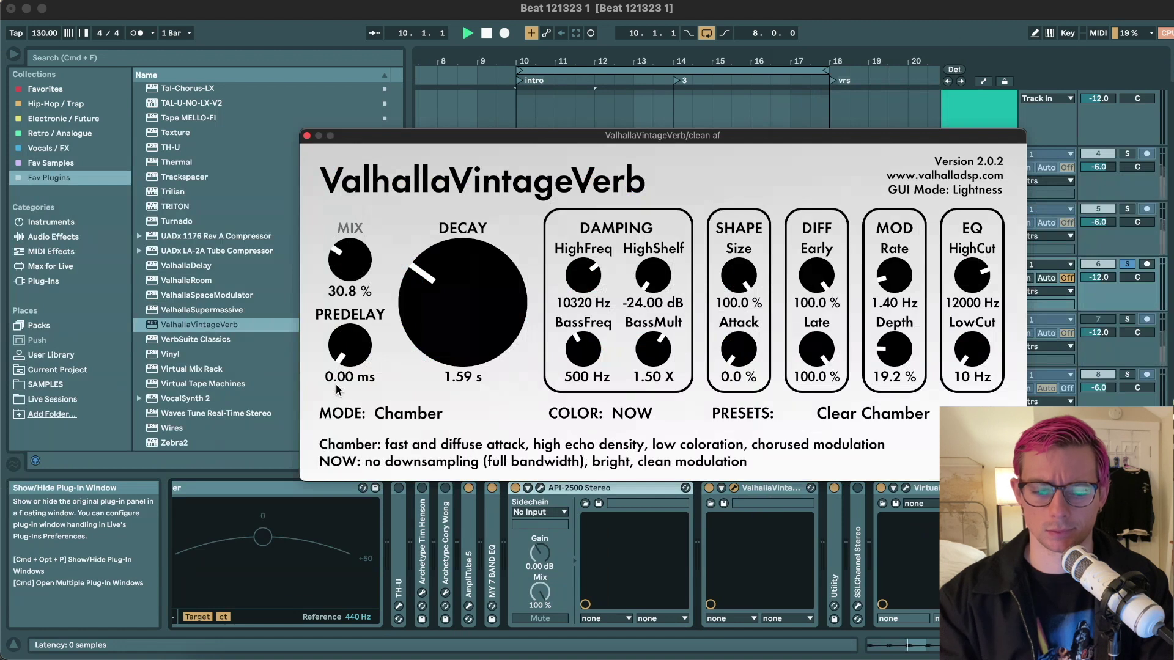
pyautogui.moveTo(360, 262); pyautogui.dragTo(355, 240)
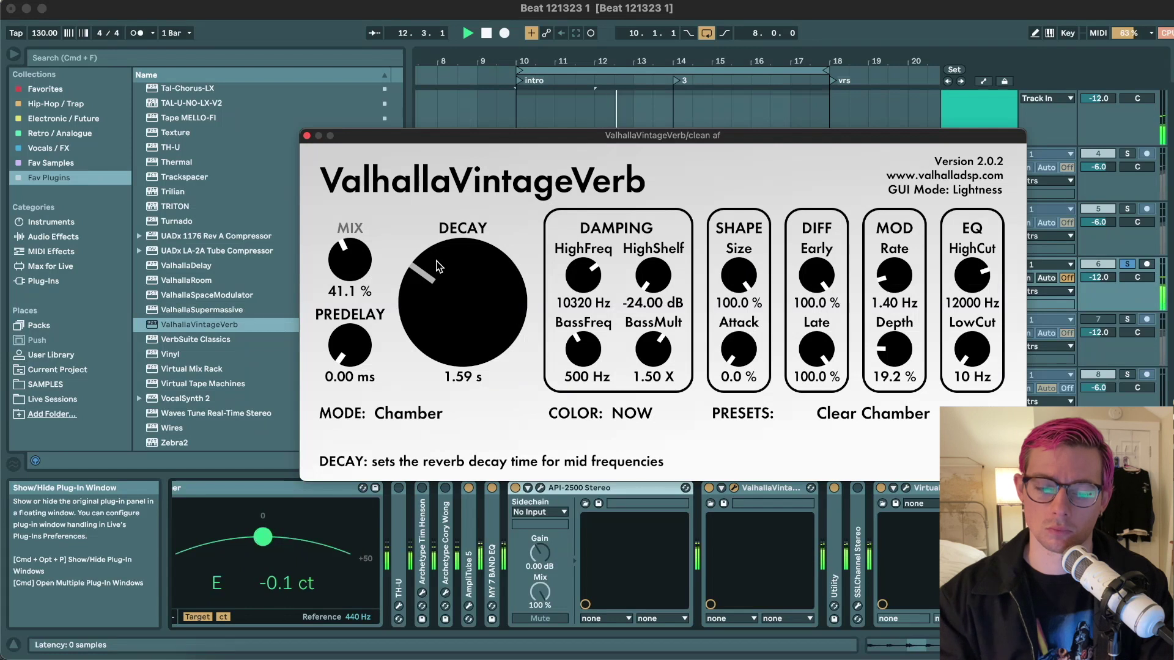
pyautogui.click(307, 136)
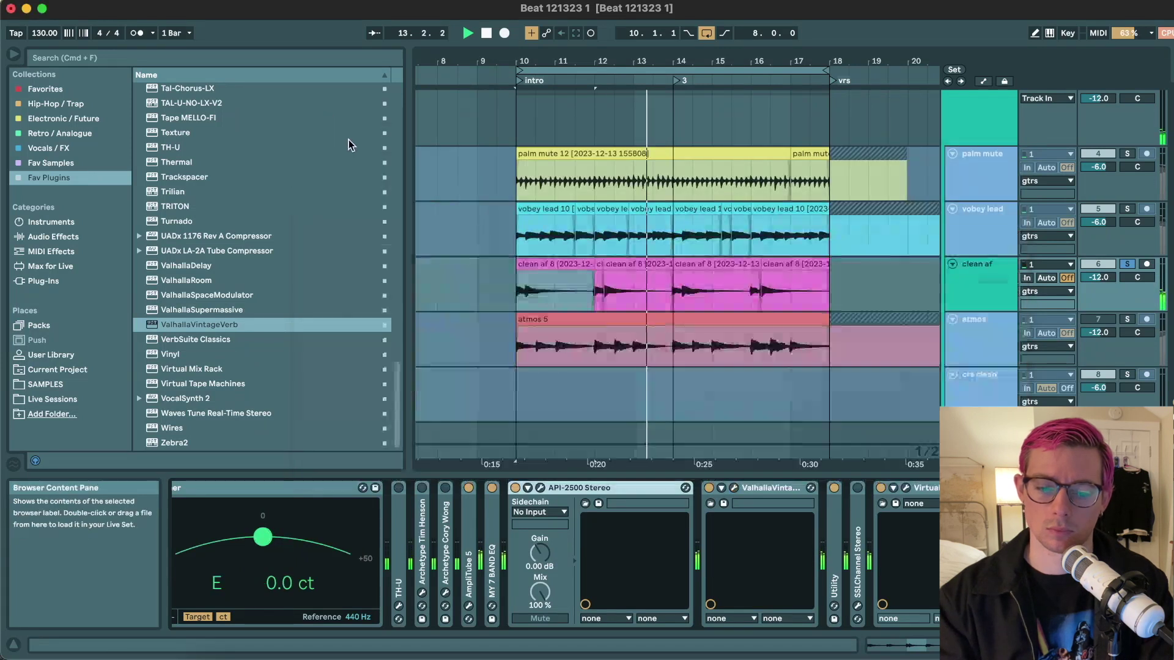
# - Insert EffectRack directly after ValhallaVintageVerb on the clean af track and show its window
pyautogui.click(586, 300)
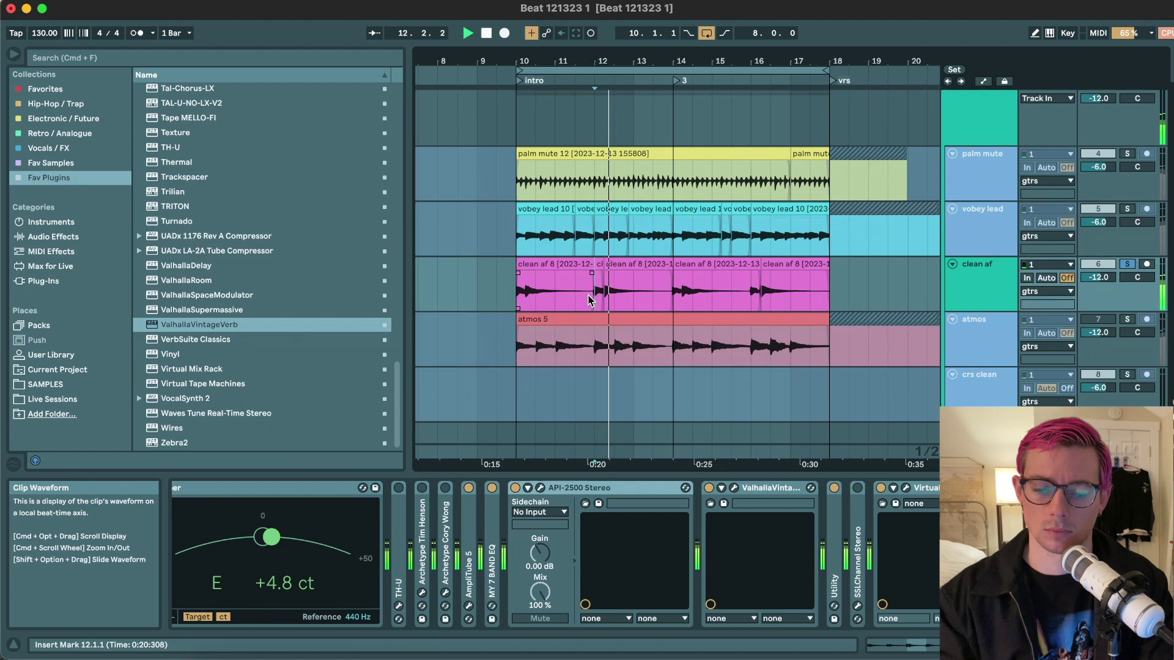
pyautogui.hscroll(-2, 589, 300)
pyautogui.click(963, 285)
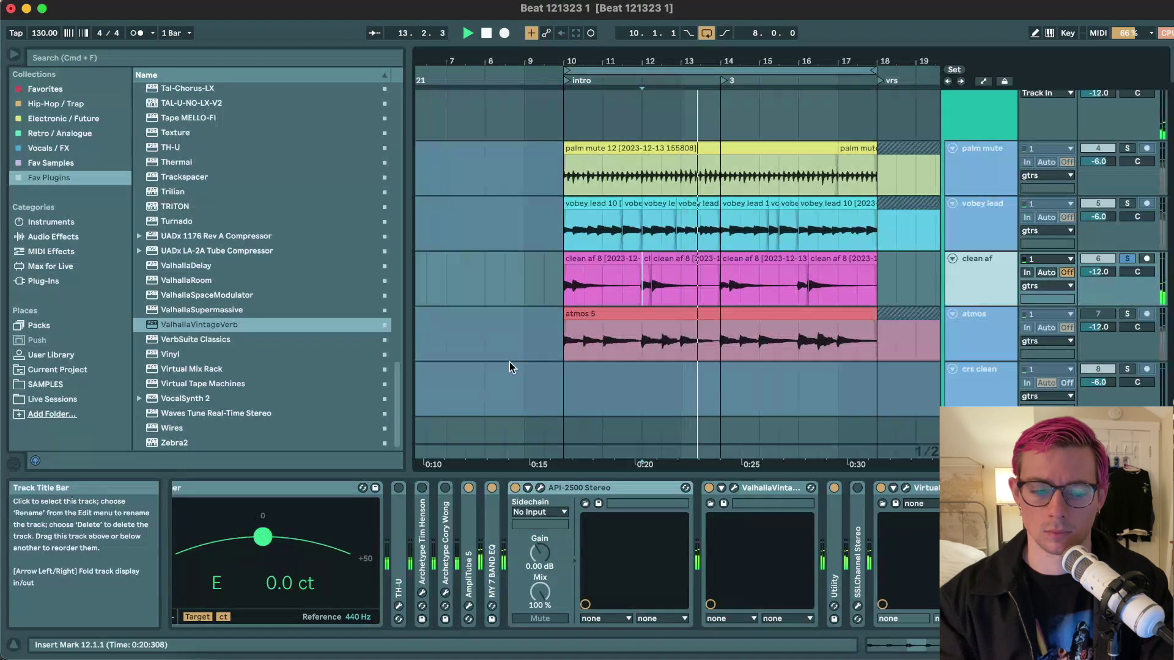
pyautogui.press('space')
pyautogui.click(290, 328)
pyautogui.scroll(10, 290, 329)
pyautogui.scroll(5, 290, 328)
pyautogui.moveTo(180, 171); pyautogui.dragTo(818, 566)
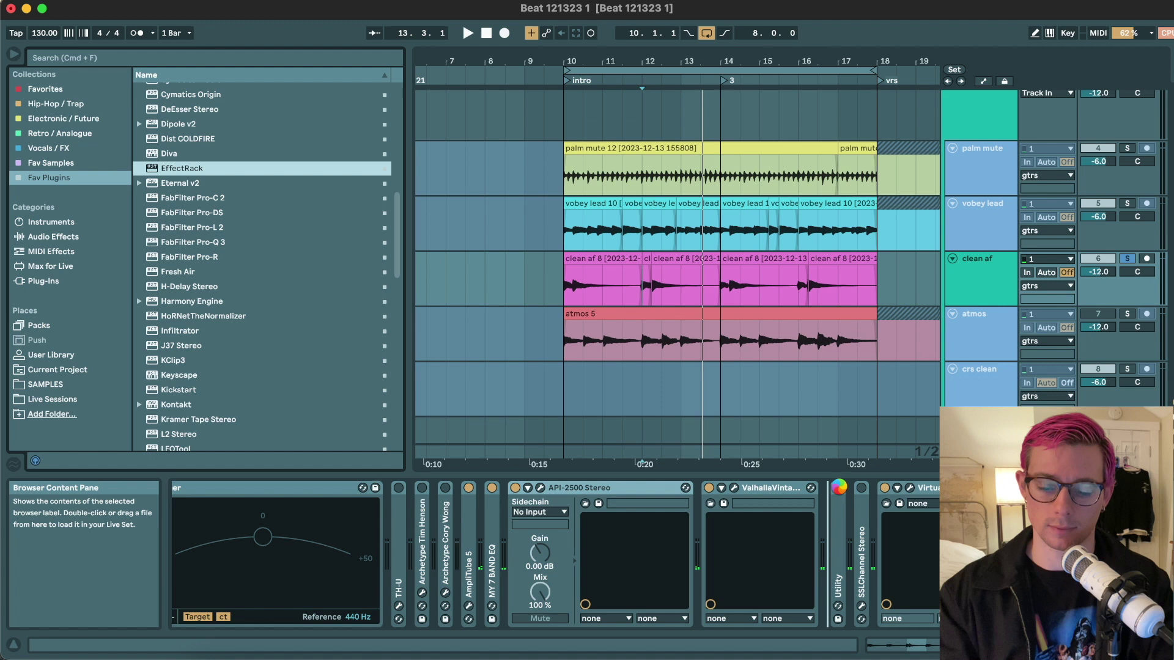
pyautogui.press('Return')
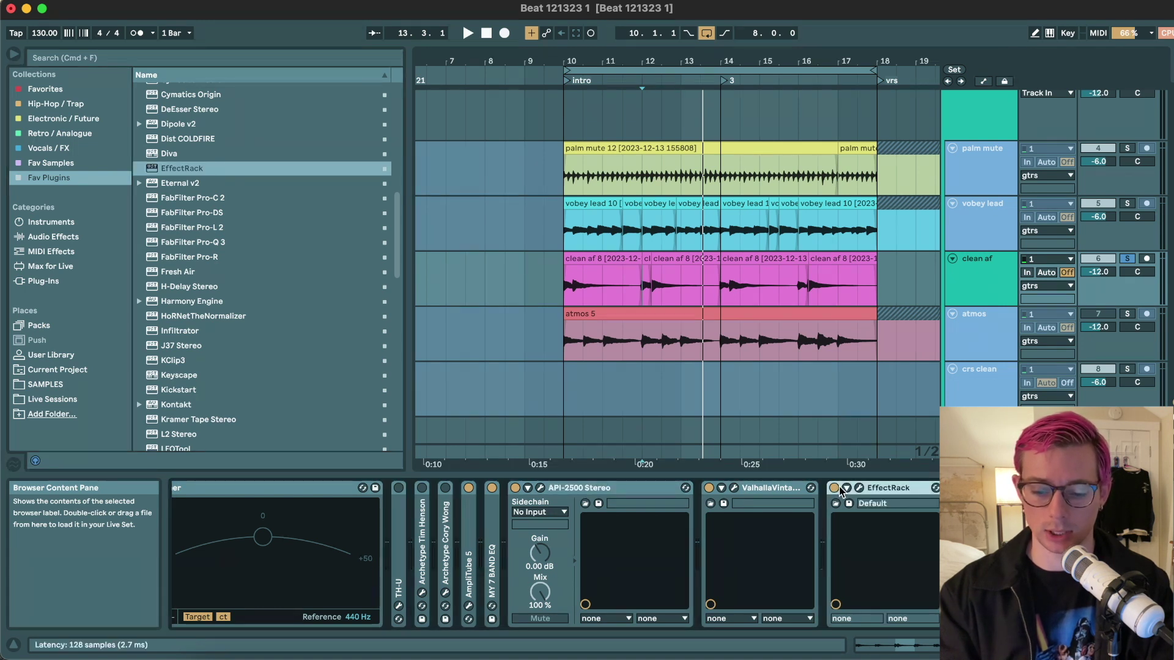
pyautogui.click(859, 489)
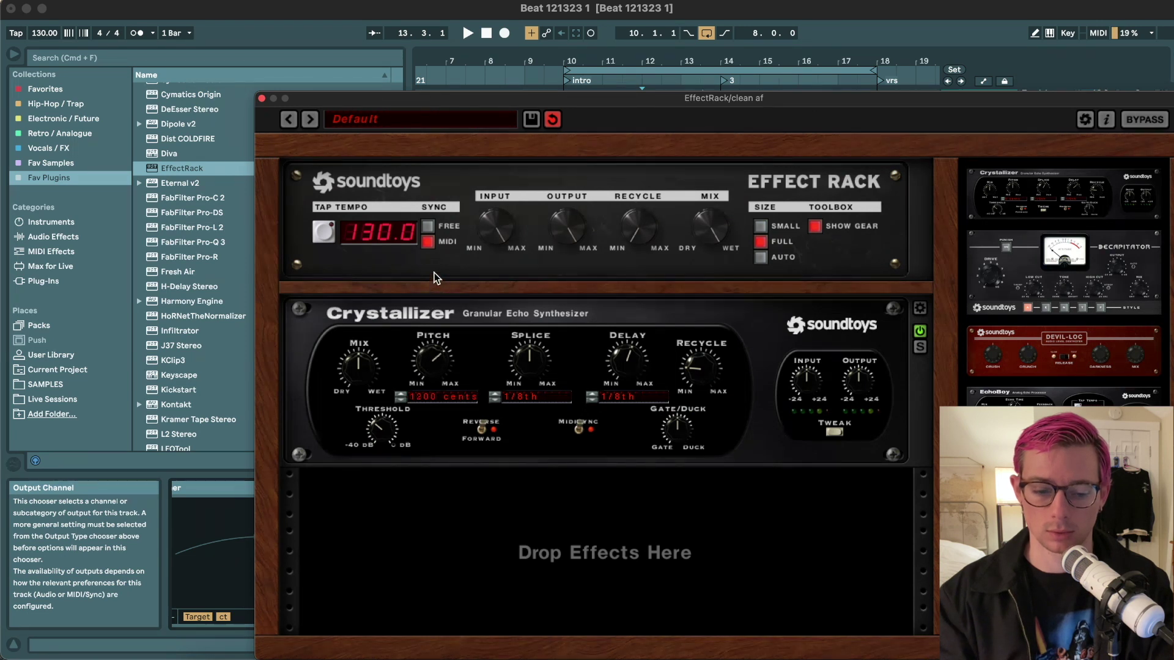
# - Place EffectRack ahead of ValhallaVintageVerb on the clean af track, set the reverb mix to 58.2 %, and close both plug-in windows
pyautogui.press('space')
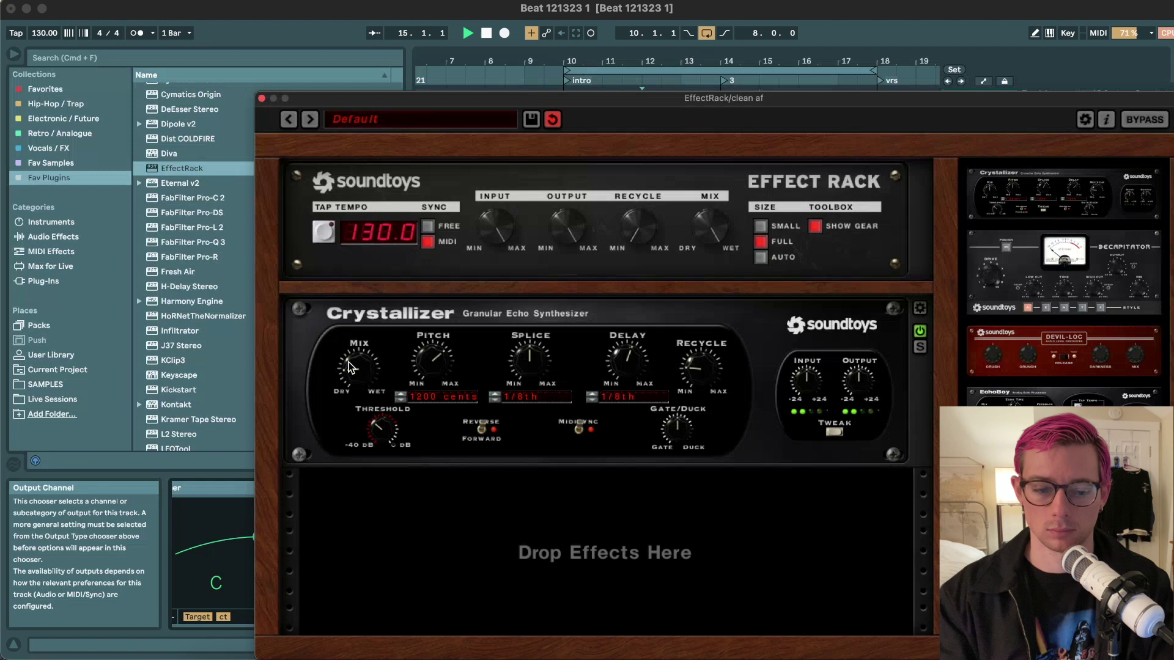
pyautogui.click(261, 98)
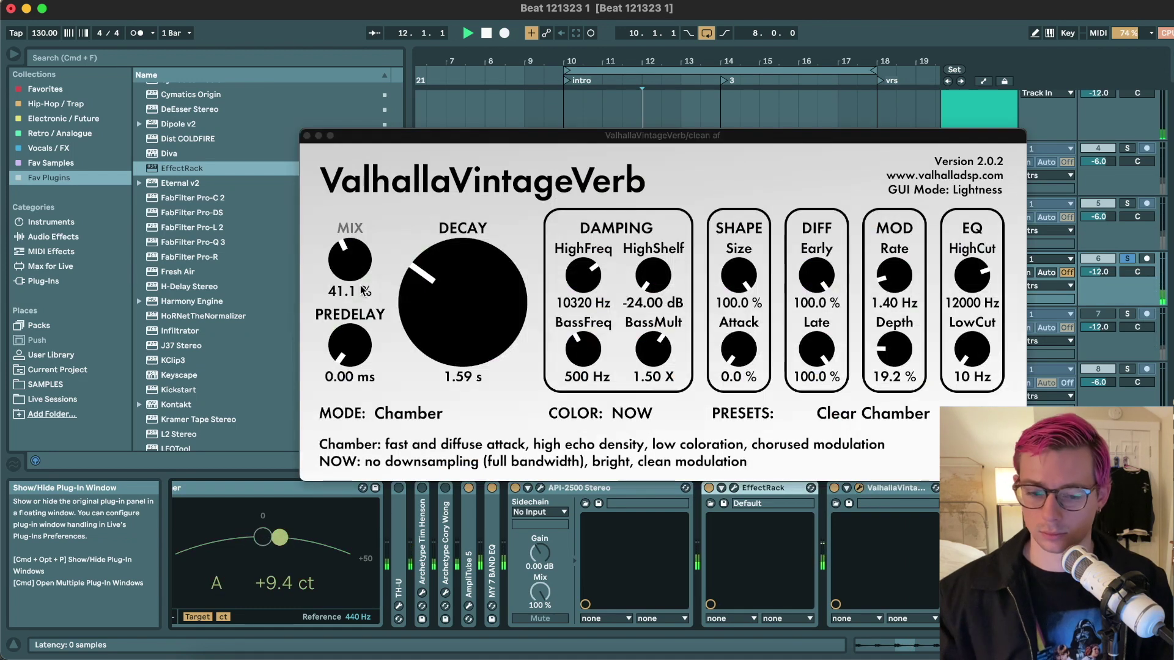
pyautogui.moveTo(350, 260); pyautogui.dragTo(346, 223)
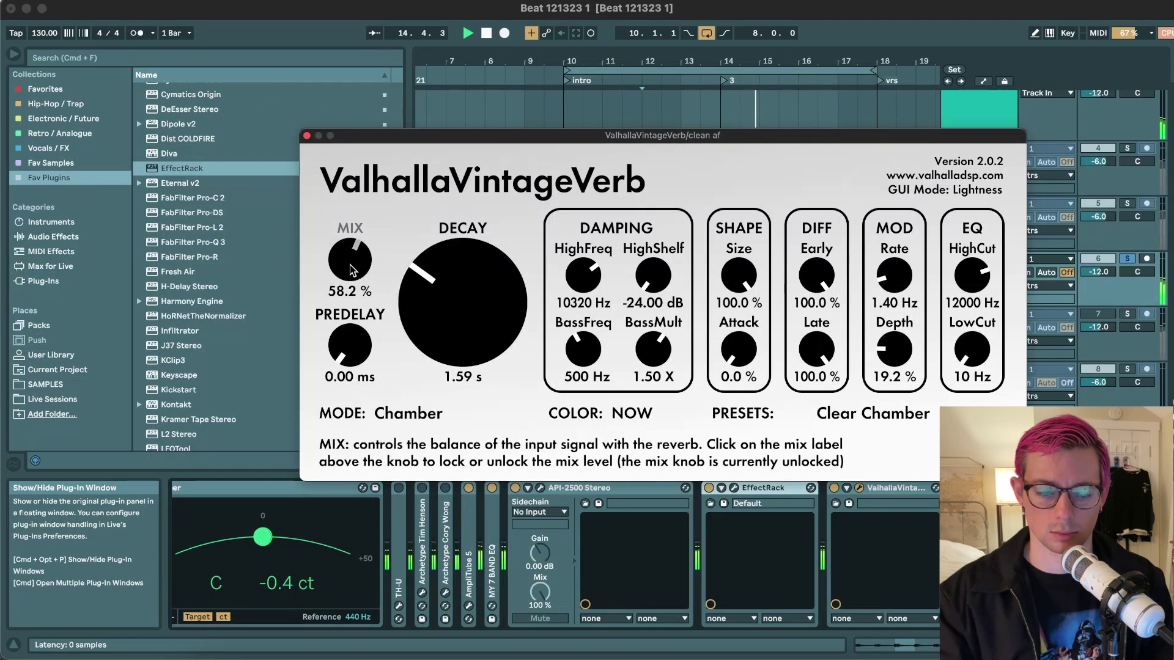
pyautogui.click(307, 135)
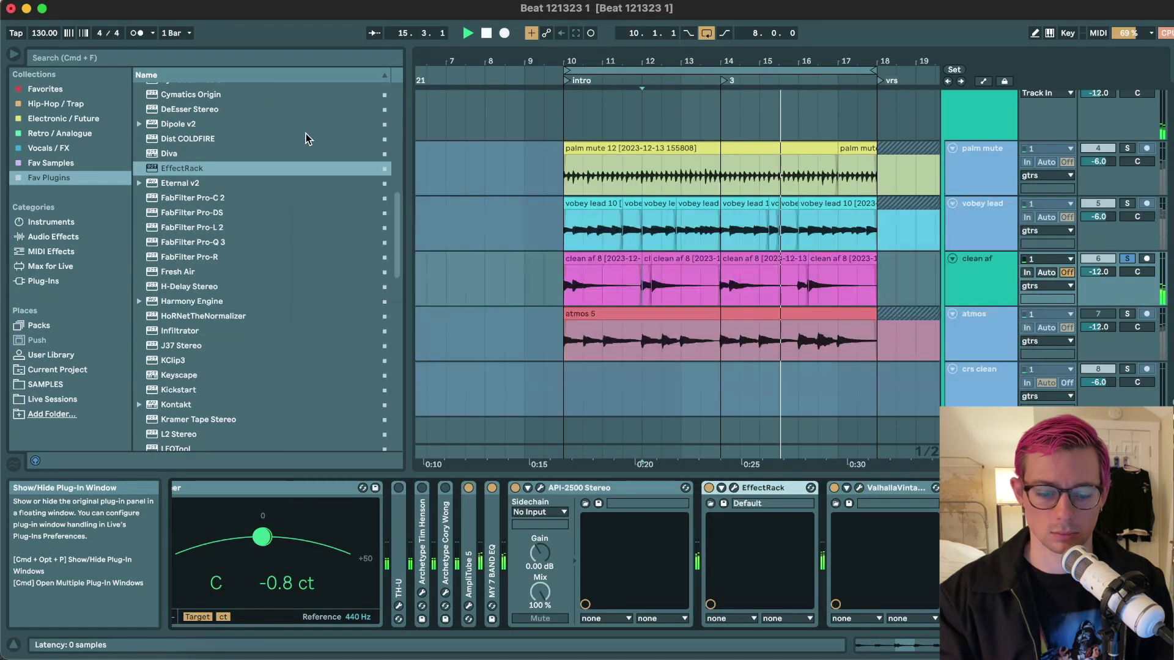
# - Boost the fourth band of the clean af track's MY 7 BAND EQ by 5.08 dB at 5.39 kHz with a Q of 0.26
pyautogui.doubleClick(489, 568)
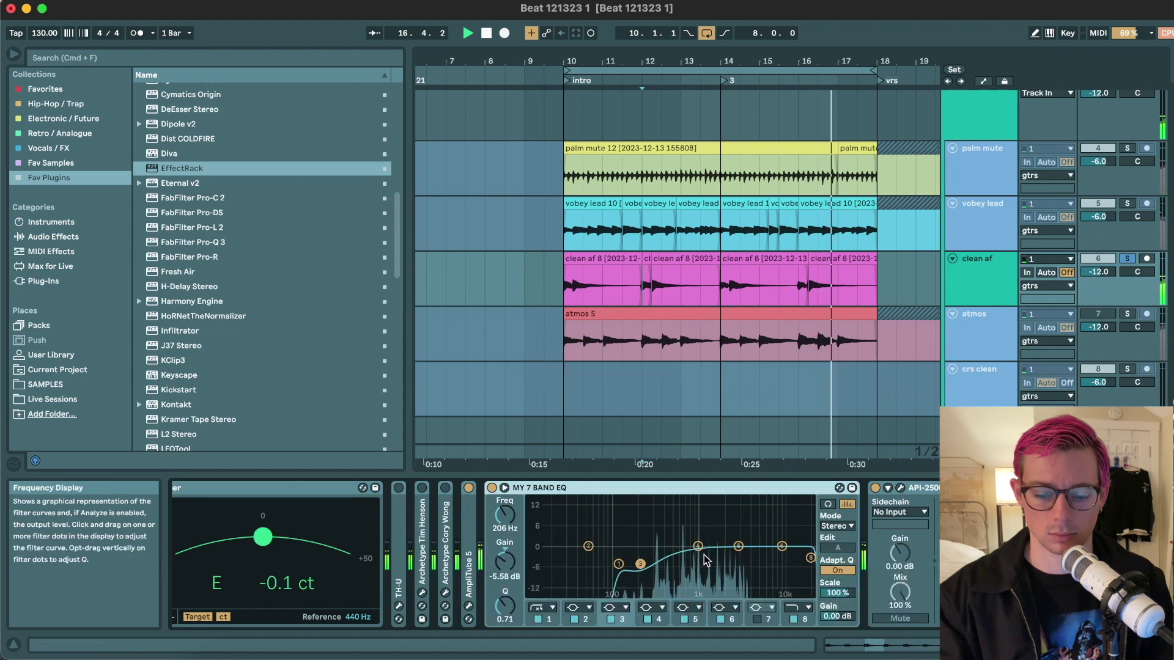
pyautogui.moveTo(699, 548); pyautogui.dragTo(758, 525)
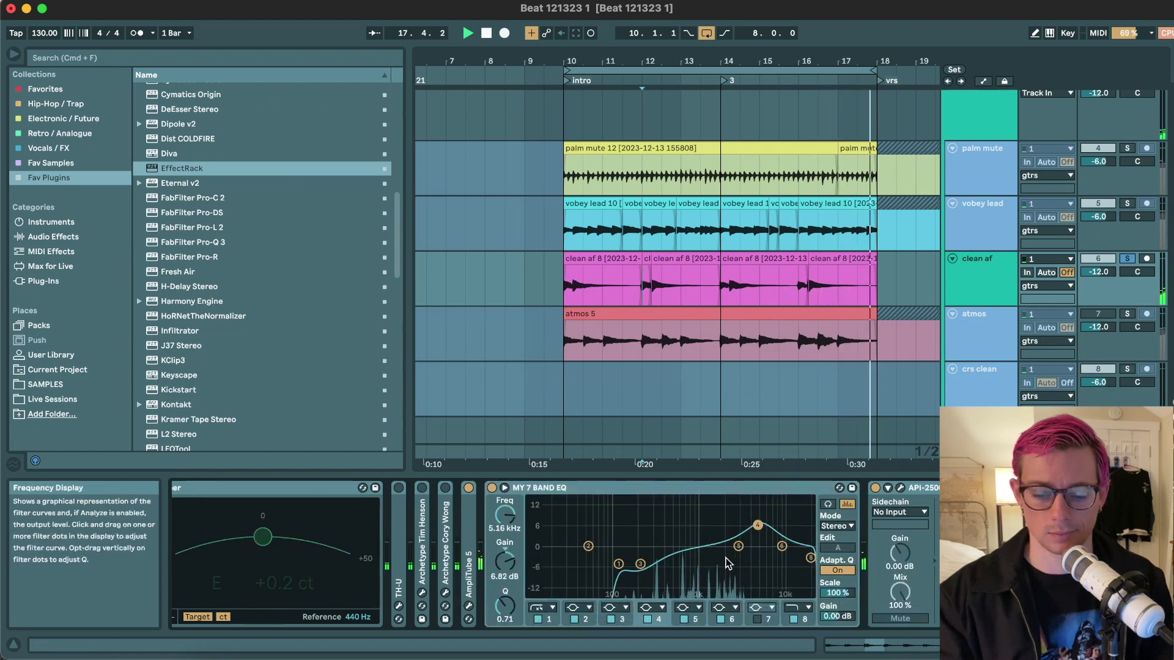
pyautogui.moveTo(505, 606); pyautogui.dragTo(505, 627)
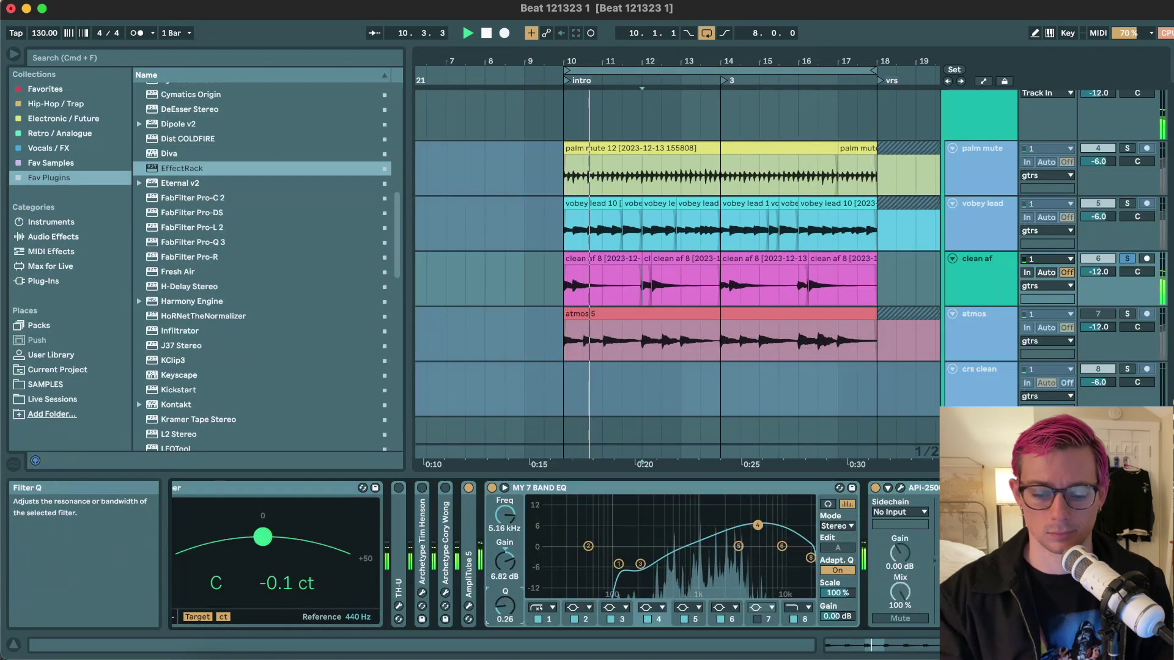
pyautogui.moveTo(758, 526); pyautogui.dragTo(759, 531)
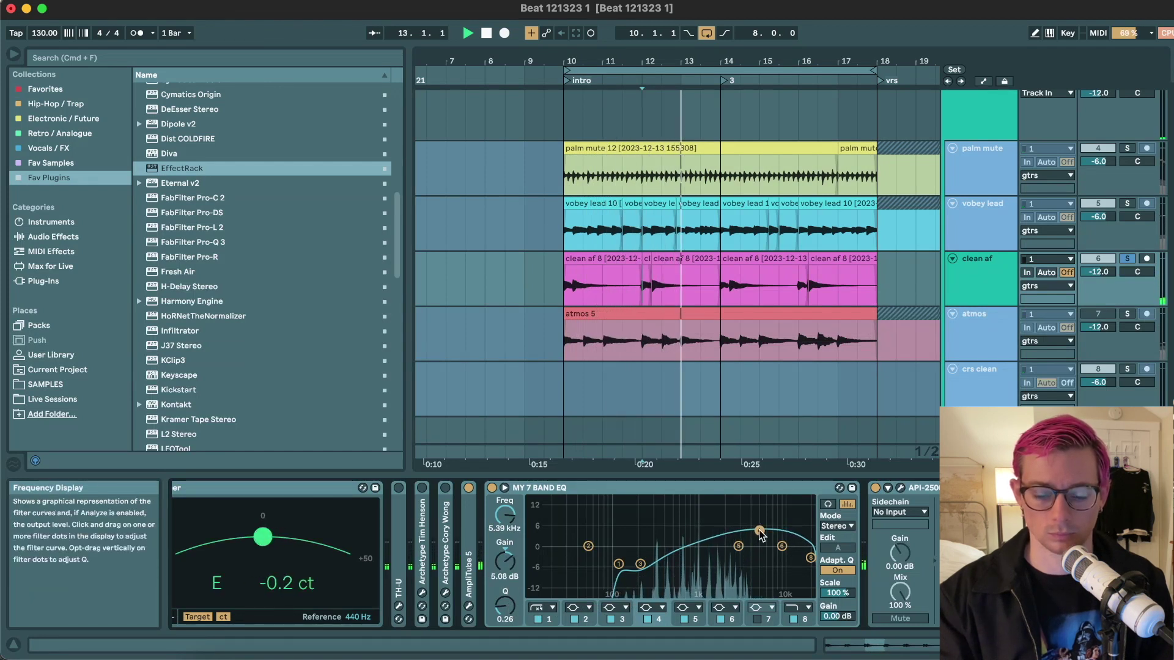
pyautogui.press('space')
pyautogui.click(986, 272)
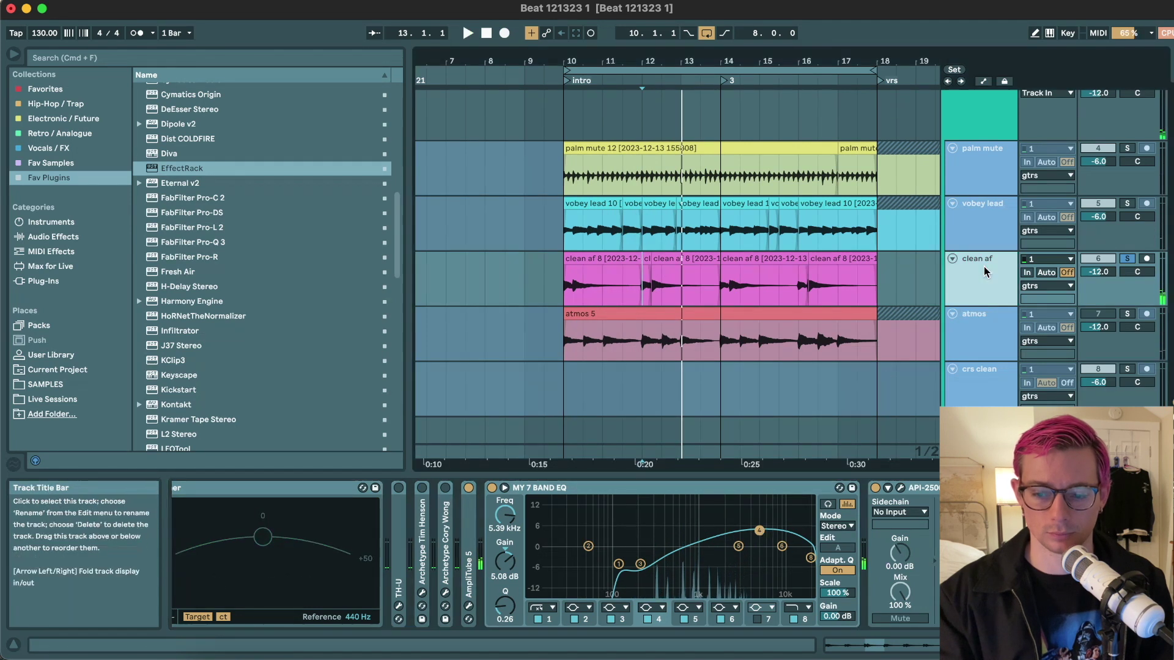
pyautogui.rightClick(986, 272)
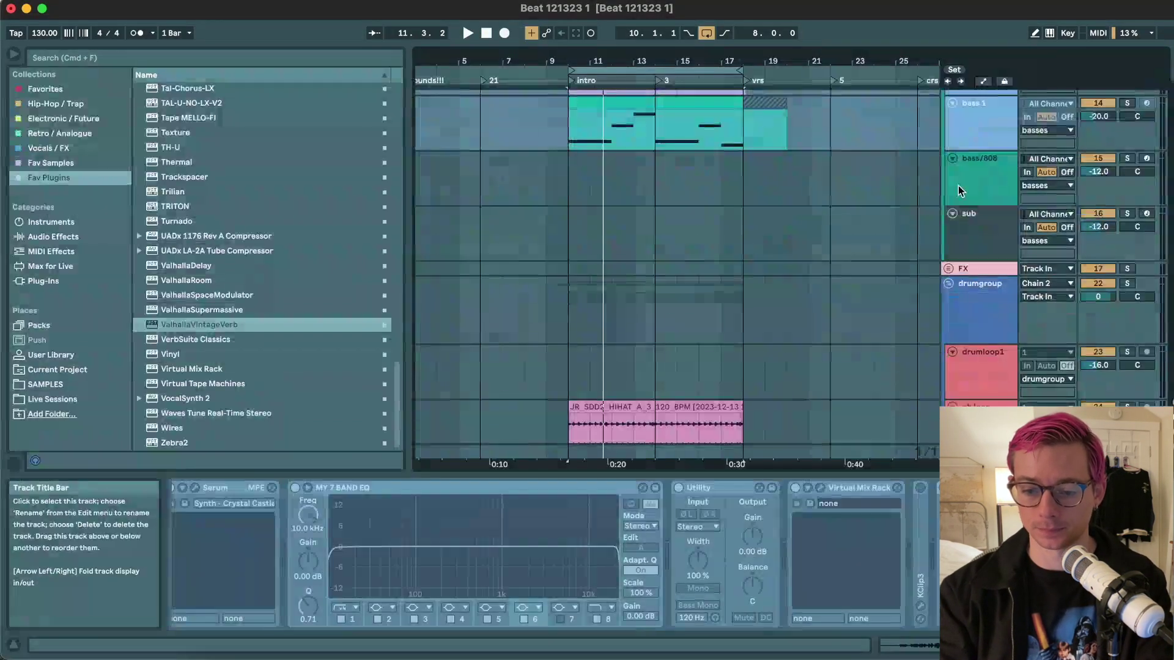
# - Delete the empty bass/808 and sub tracks from the basses group
pyautogui.click(973, 213)
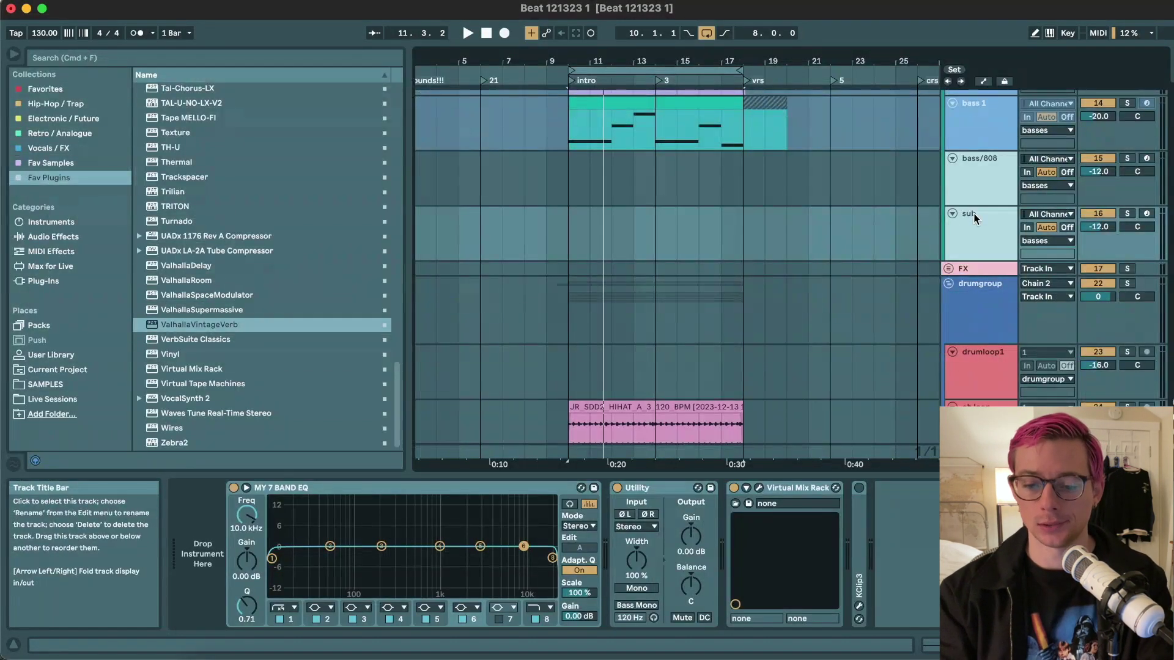
pyautogui.press('Delete')
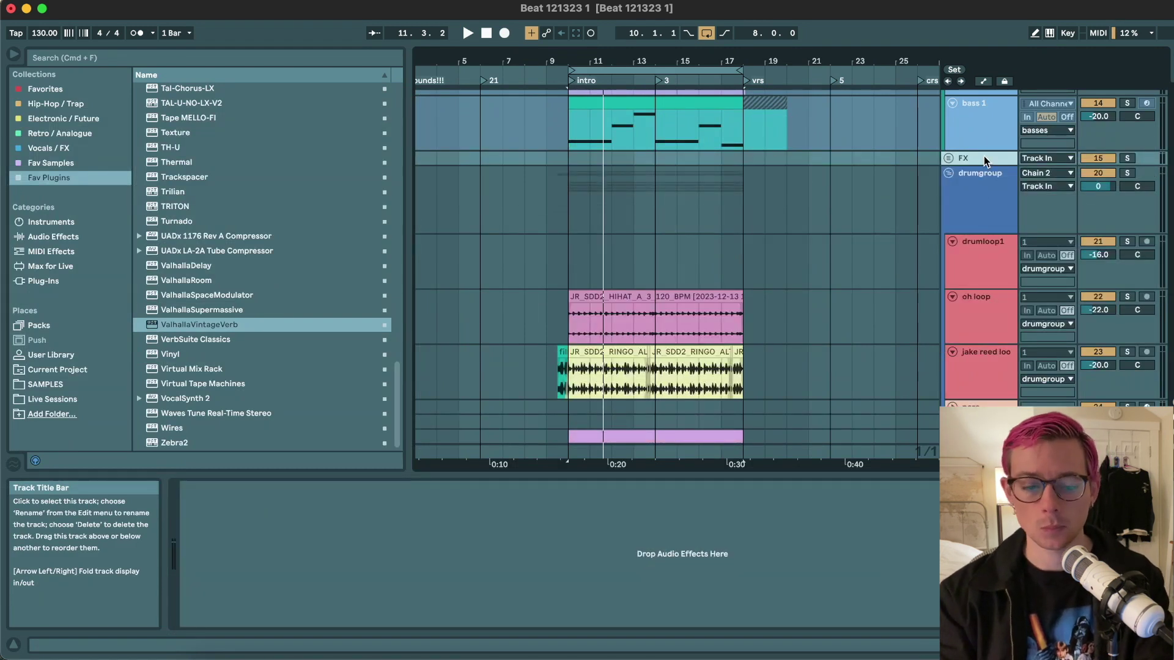
pyautogui.press('Delete')
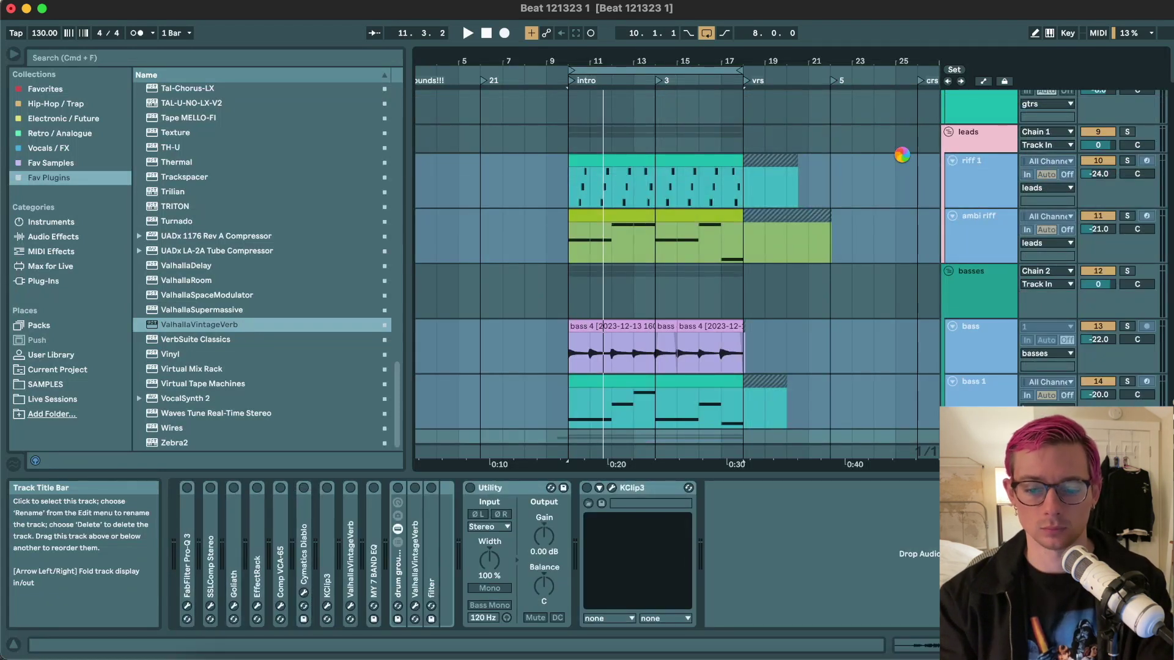
# - Look over the ref track's full waveform against the section markers from the intro at bar 10 onward
pyautogui.scroll(-3, 646, 205)
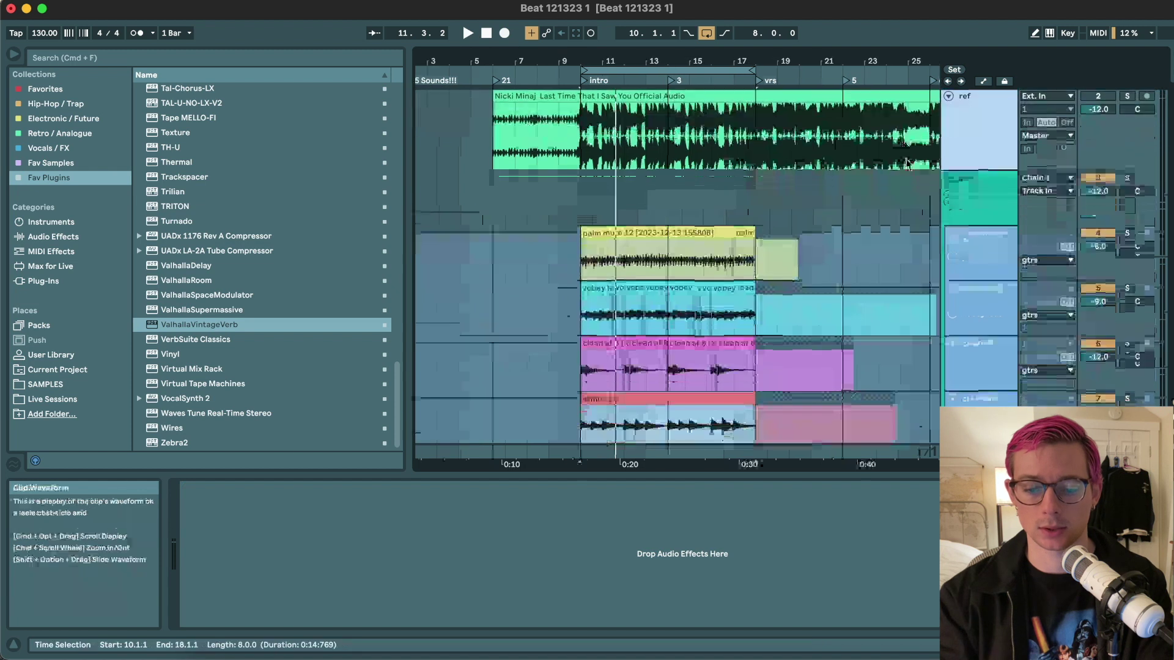
pyautogui.click(640, 213)
pyautogui.scroll(2, 611, 196)
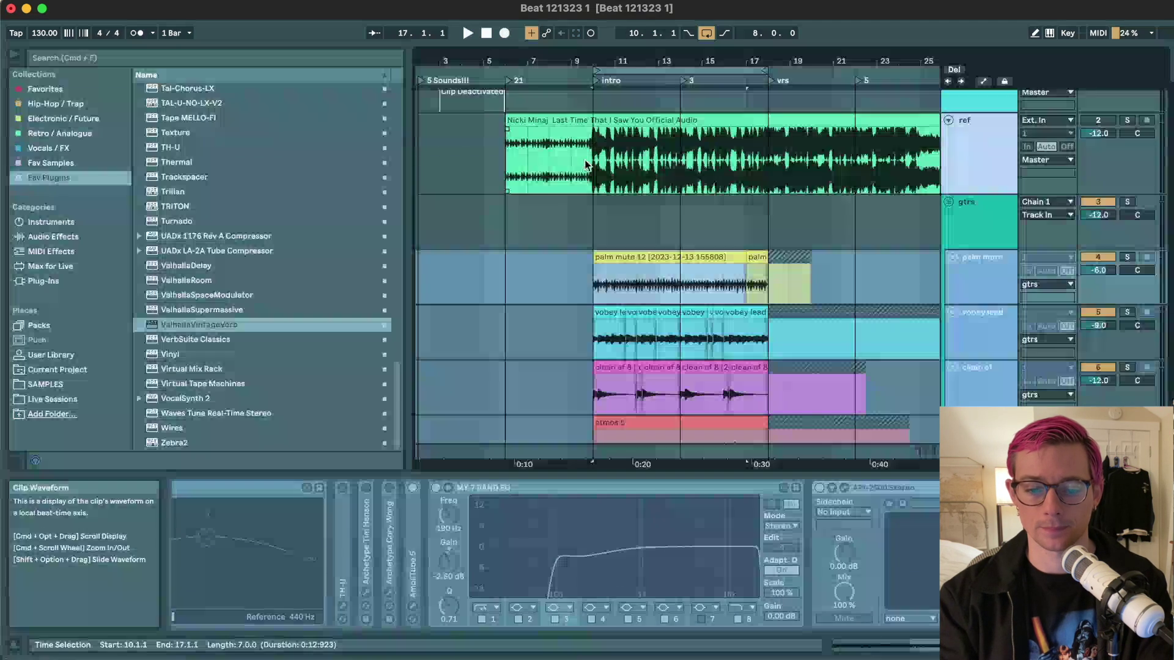
pyautogui.click(587, 164)
pyautogui.scroll(1, 789, 195)
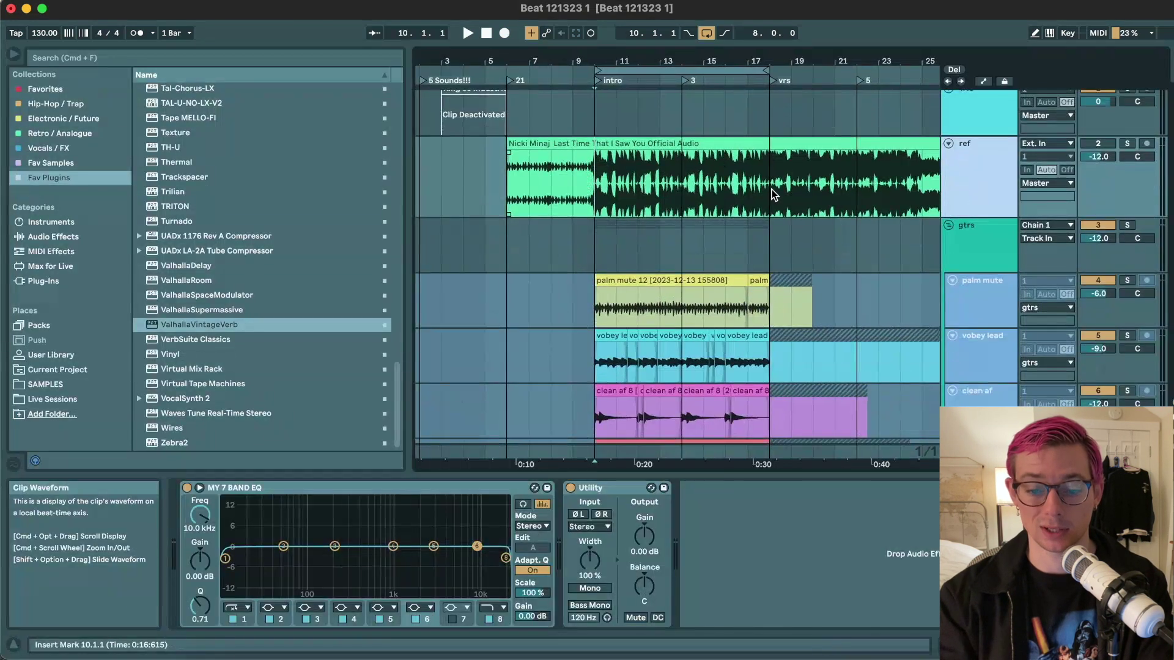
pyautogui.scroll(-5, 603, 197)
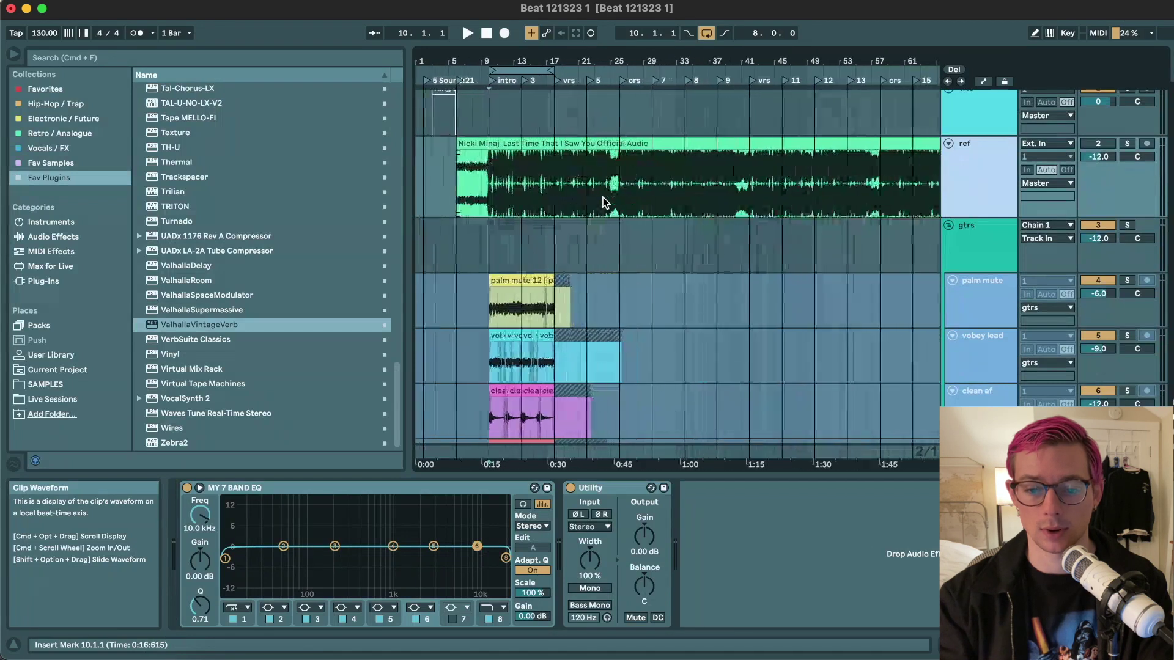
pyautogui.scroll(-1, 603, 197)
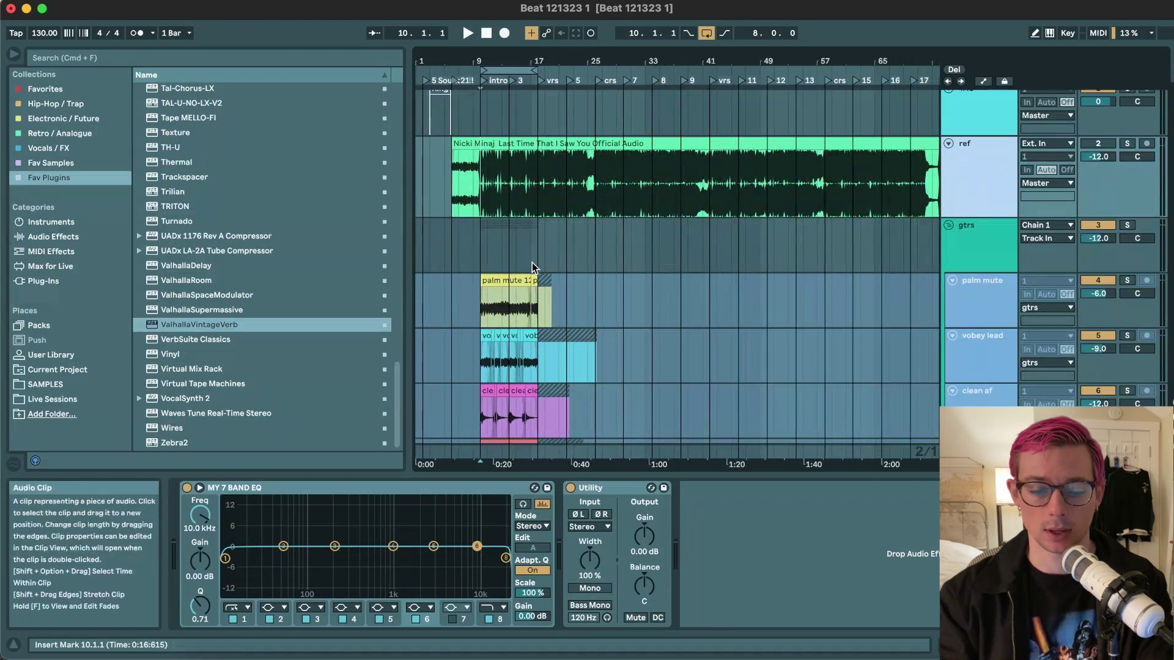
# - Consolidate the jake reed loop clips from bar 10 to bar 18 into one clip
pyautogui.click(501, 276)
pyautogui.scroll(-10, 501, 281)
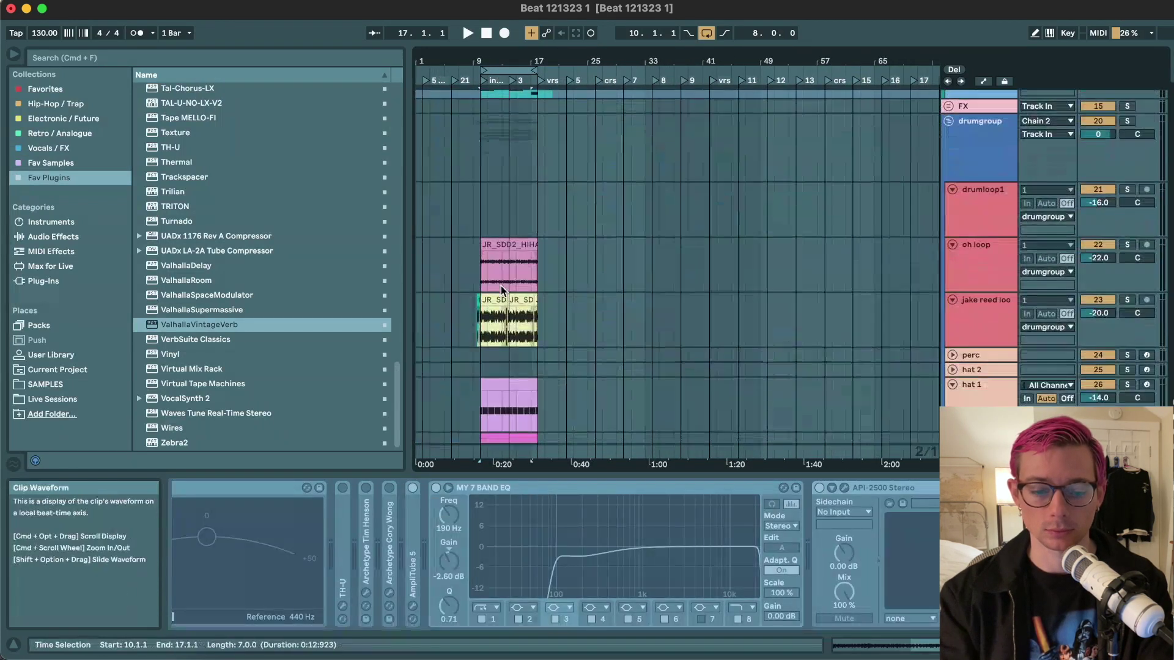
pyautogui.press('z')
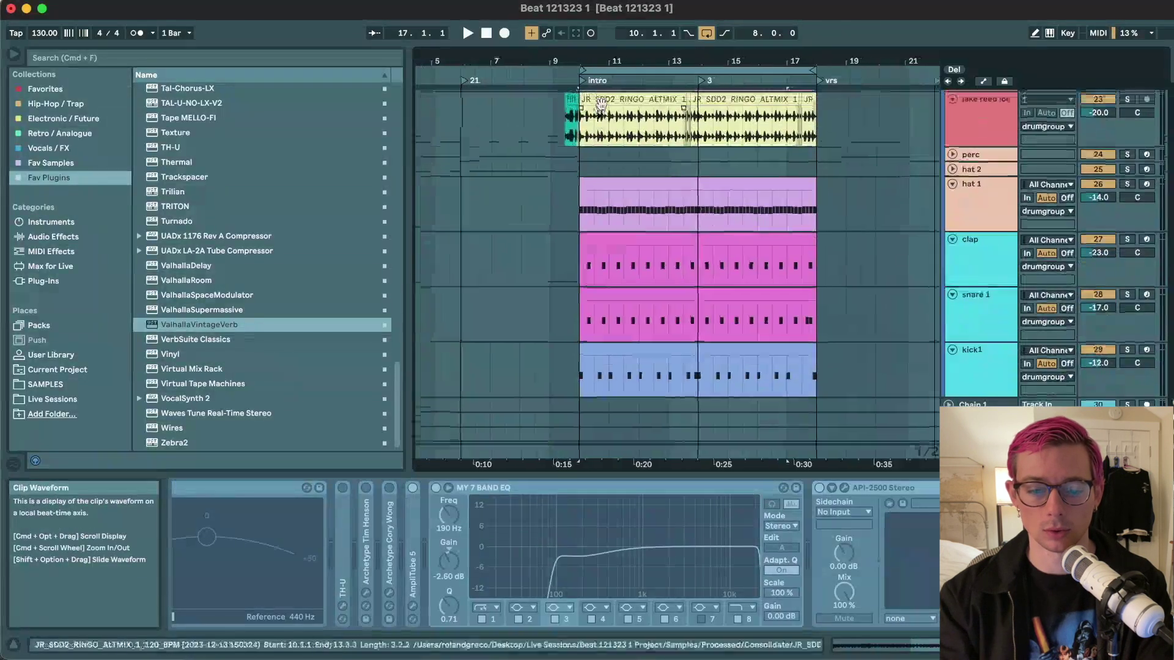
pyautogui.click(804, 136)
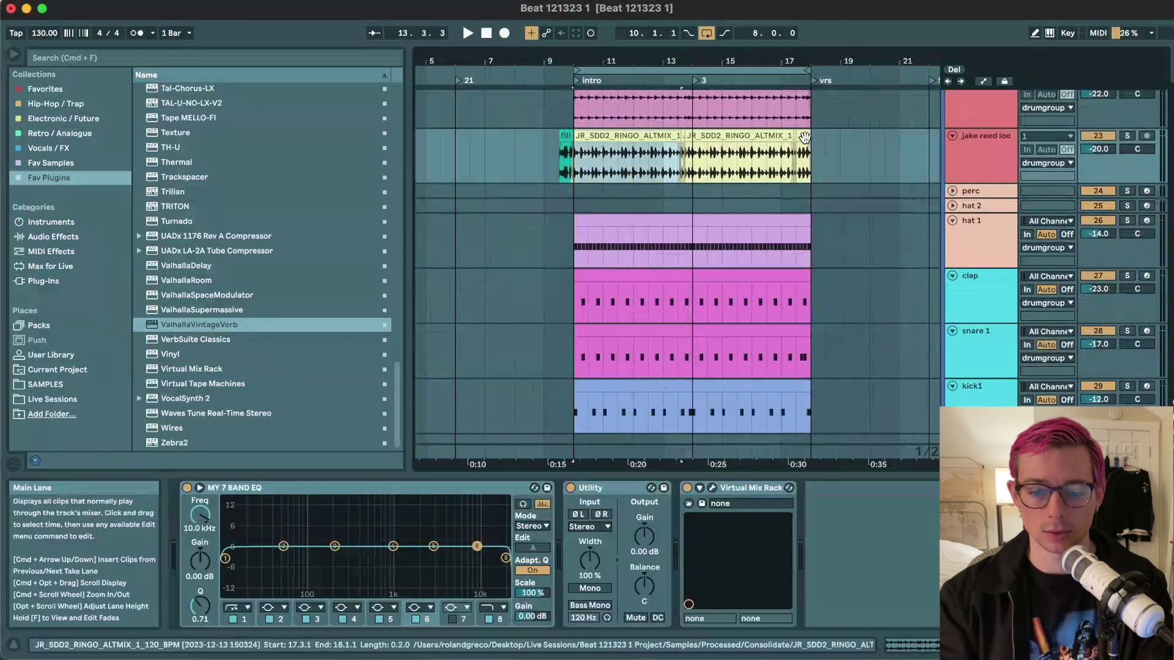
pyautogui.press('super+j')
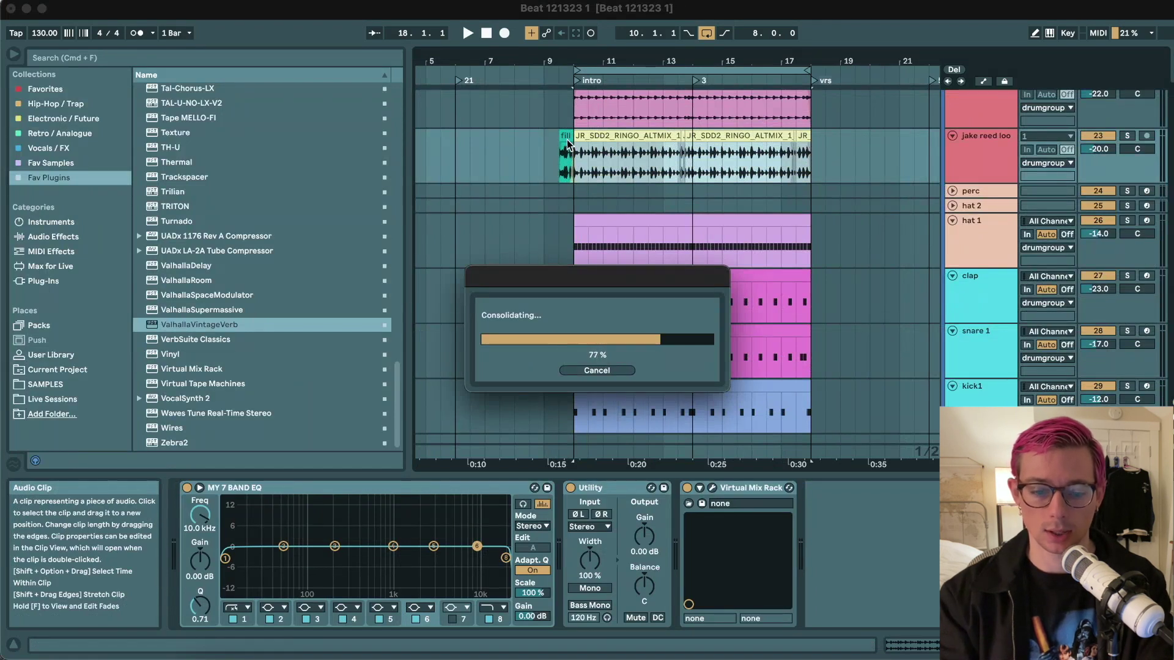
# - Duplicate the eight-bar section at bar 10 on all guitar through kick tracks three times, filling the arrangement up to bar 42
pyautogui.scroll(-3, 721, 287)
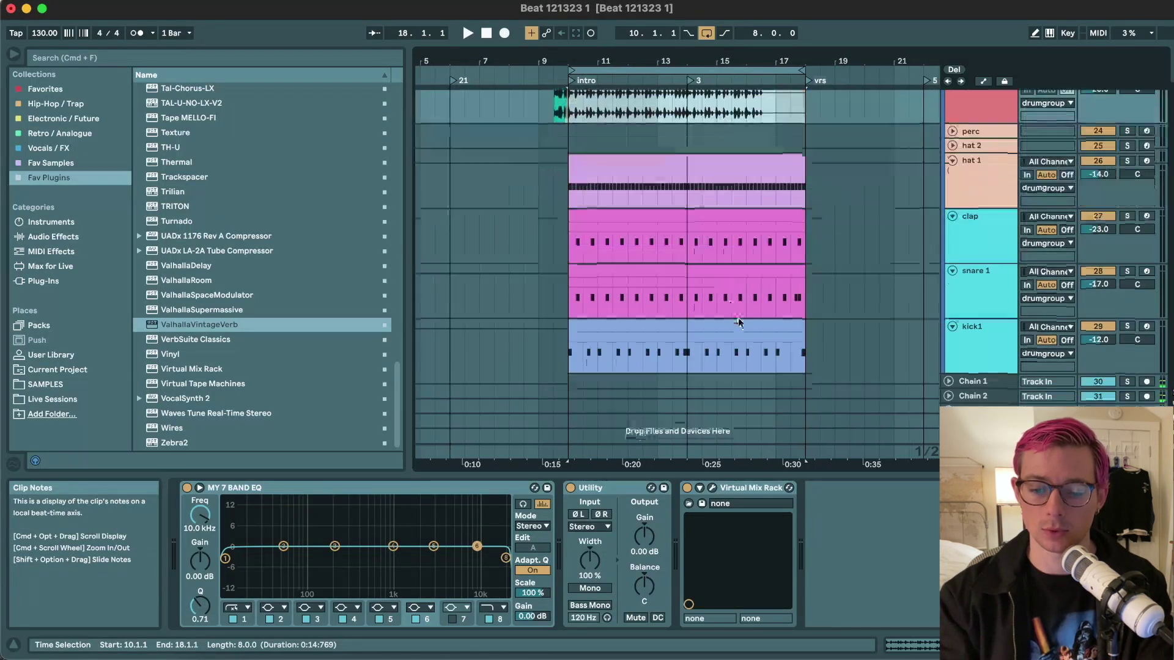
pyautogui.click(740, 321)
pyautogui.scroll(10, 740, 321)
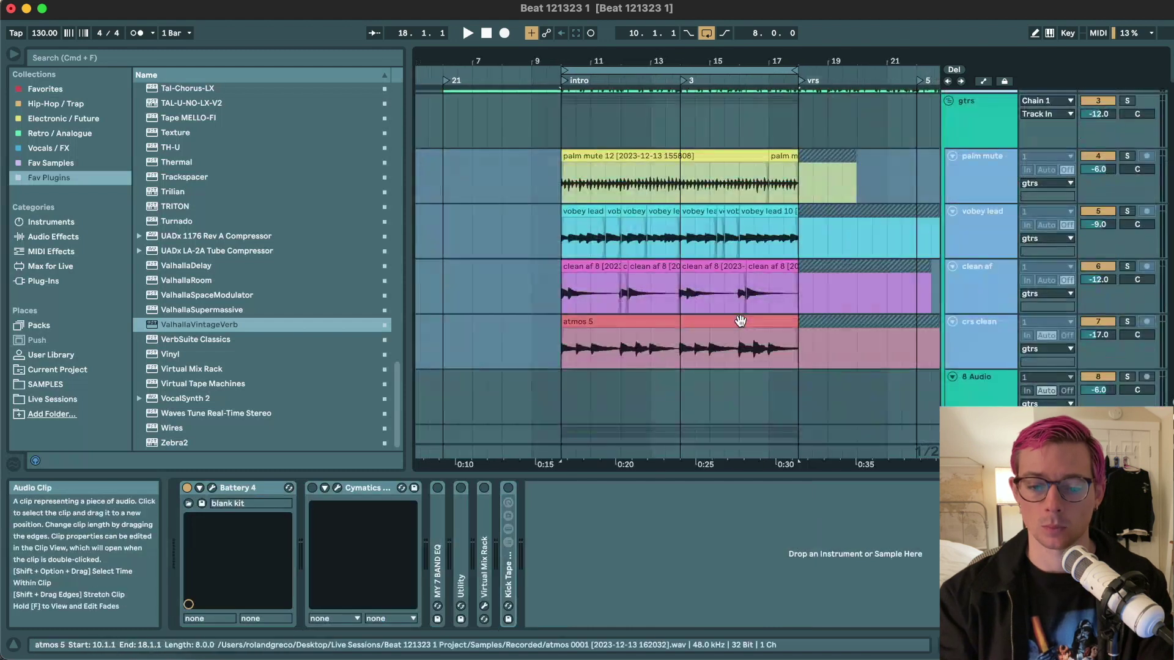
pyautogui.press('-')
pyautogui.keyDown('shift'); pyautogui.click(597, 287); pyautogui.keyUp('shift')
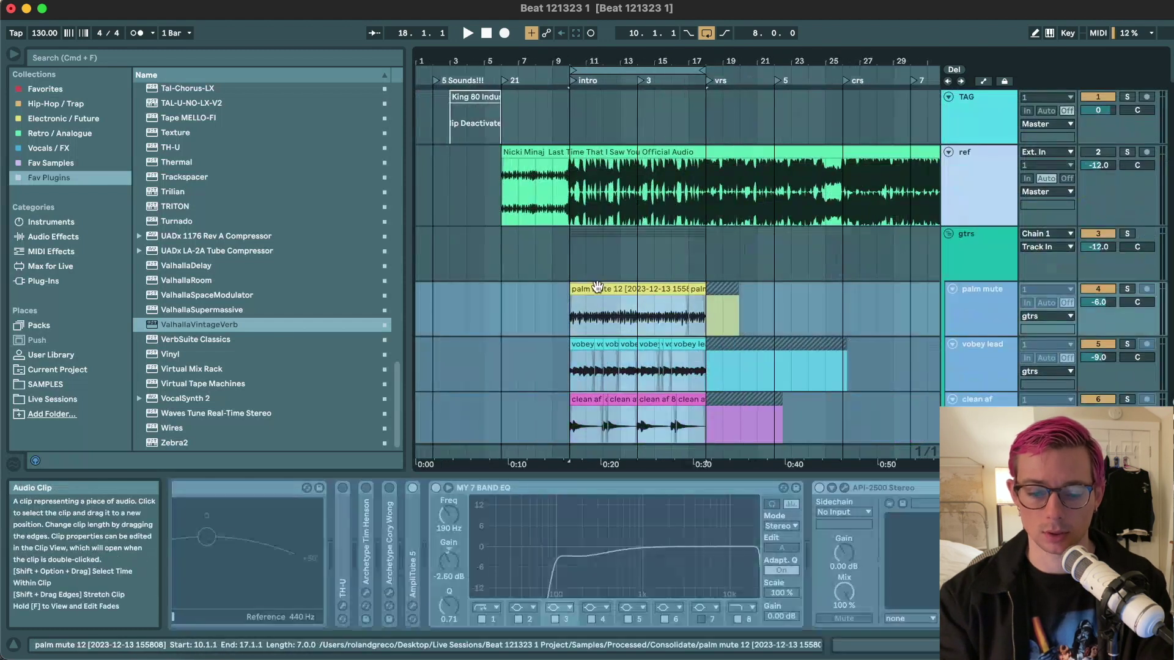
pyautogui.scroll(-3, 598, 289)
pyautogui.press('super+d')
pyautogui.press('super+d')
pyautogui.press('super+d')
pyautogui.press('super+d')
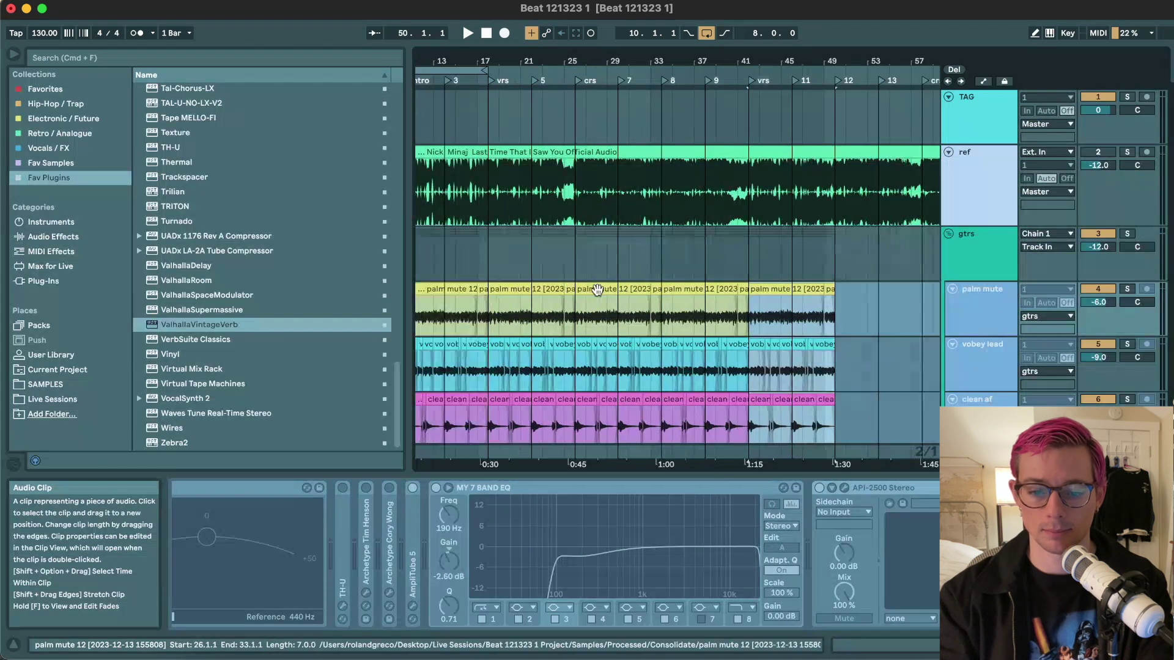
pyautogui.press('super+z')
# - Deactivate all guitar through kick clips between bar 10 and bar 42
pyautogui.hscroll(-3, 597, 289)
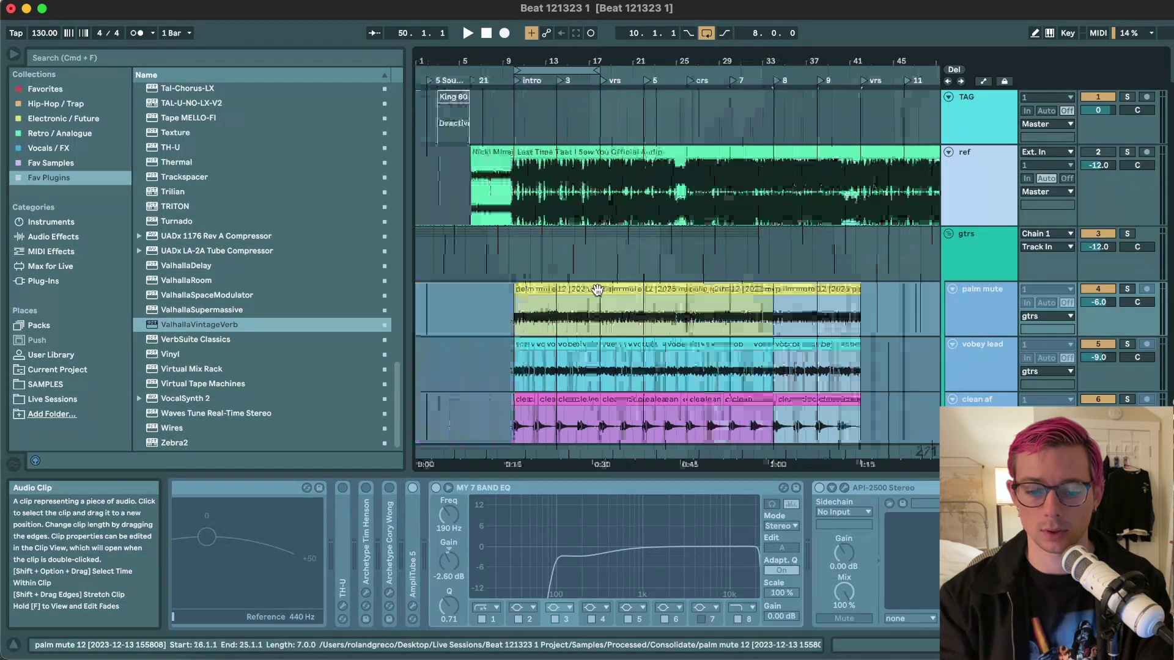
pyautogui.keyDown('shift'); pyautogui.click(538, 286); pyautogui.keyUp('shift')
pyautogui.scroll(-10, 538, 285)
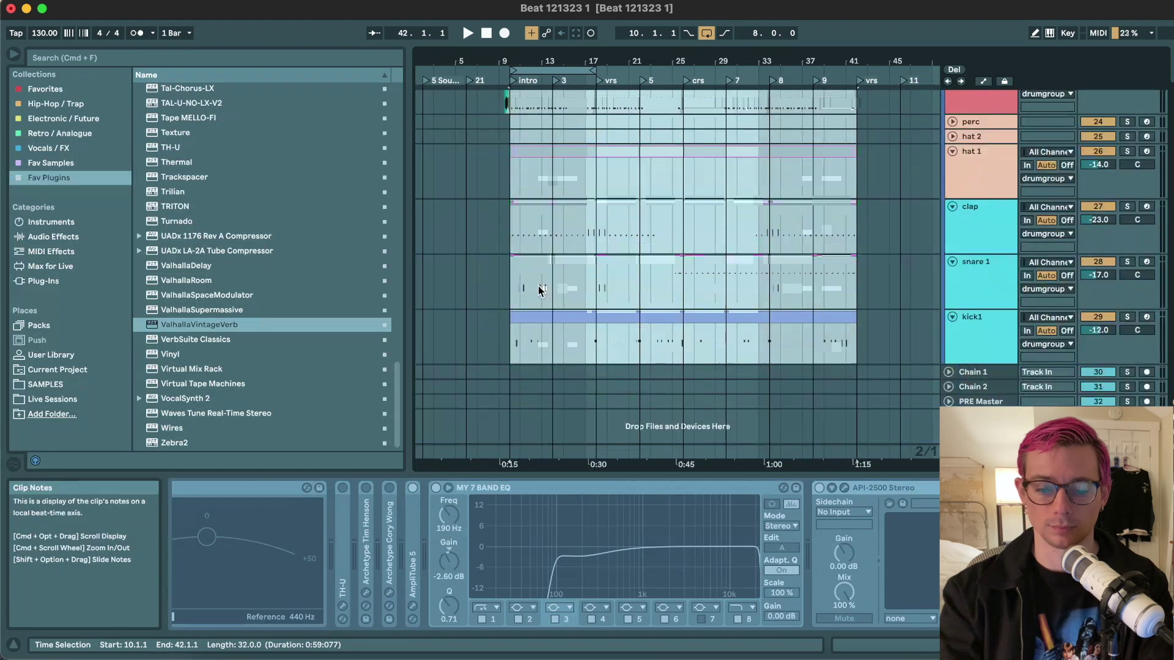
pyautogui.scroll(10, 538, 287)
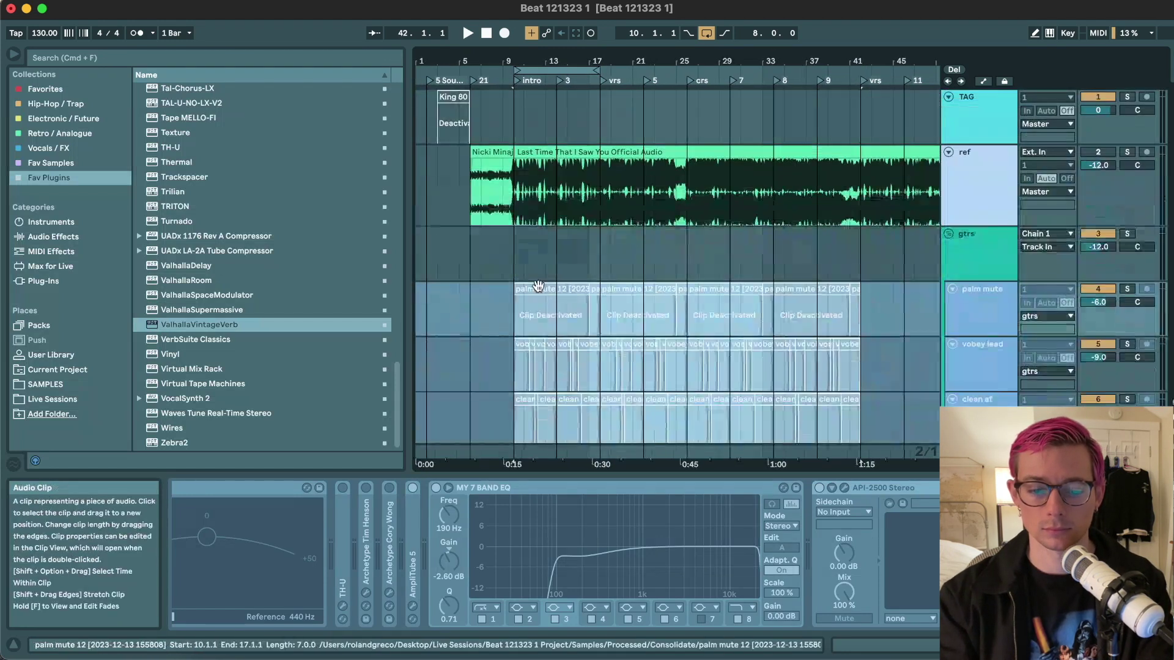
# - Solo the ref track and play it from bar 10 to hear the reference arrangement
pyautogui.click(515, 206)
pyautogui.press('s')
pyautogui.press('space')
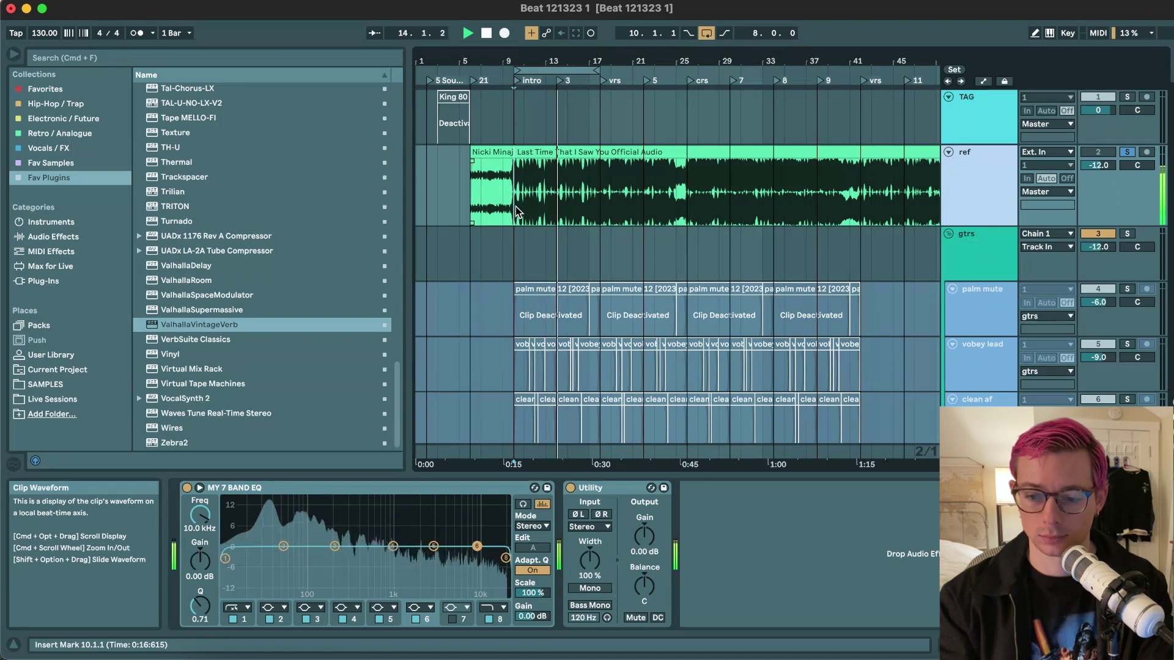
# - Activate the jake reed loop, hat 1, clap, snare 1 and kick1 clips between bar 10 and bar 18, keeping oh loop deactivated
pyautogui.press('space')
pyautogui.scroll(-10, 550, 257)
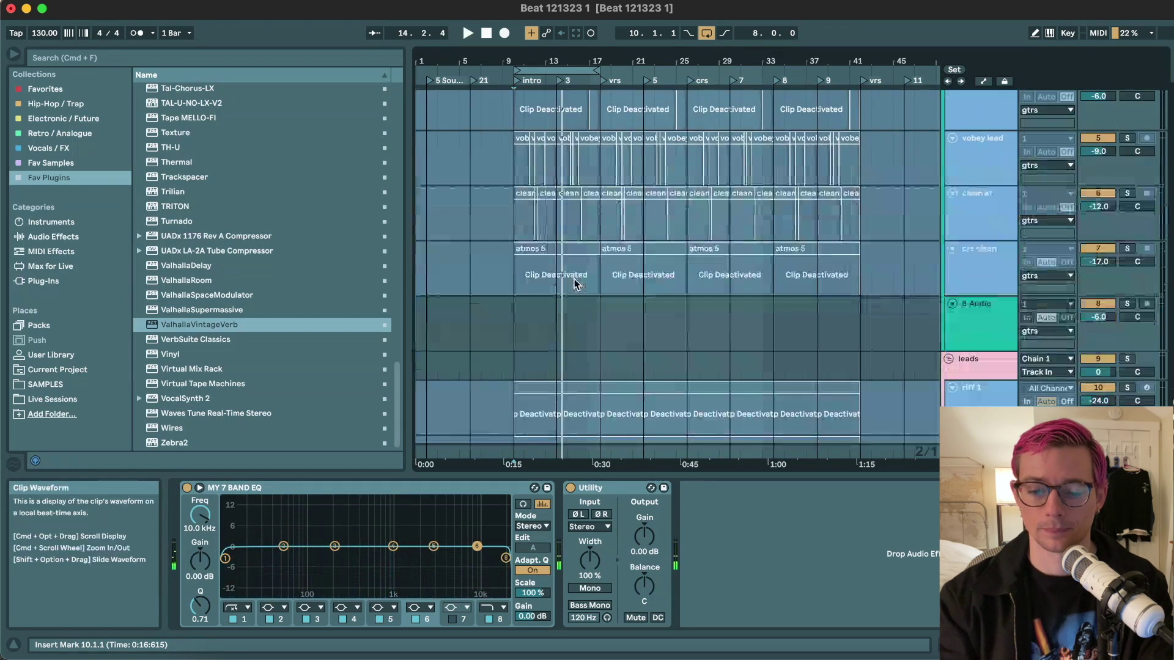
pyautogui.scroll(-5, 577, 284)
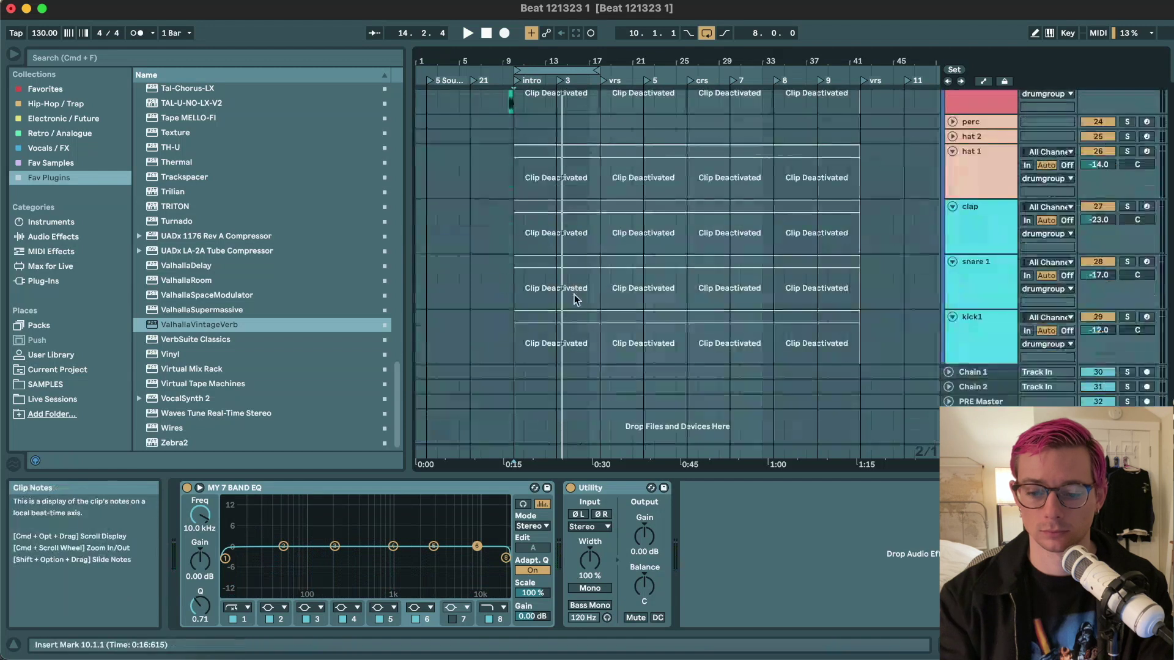
pyautogui.click(585, 318)
pyautogui.scroll(5, 581, 312)
pyautogui.keyDown('shift'); pyautogui.click(550, 284); pyautogui.keyUp('shift')
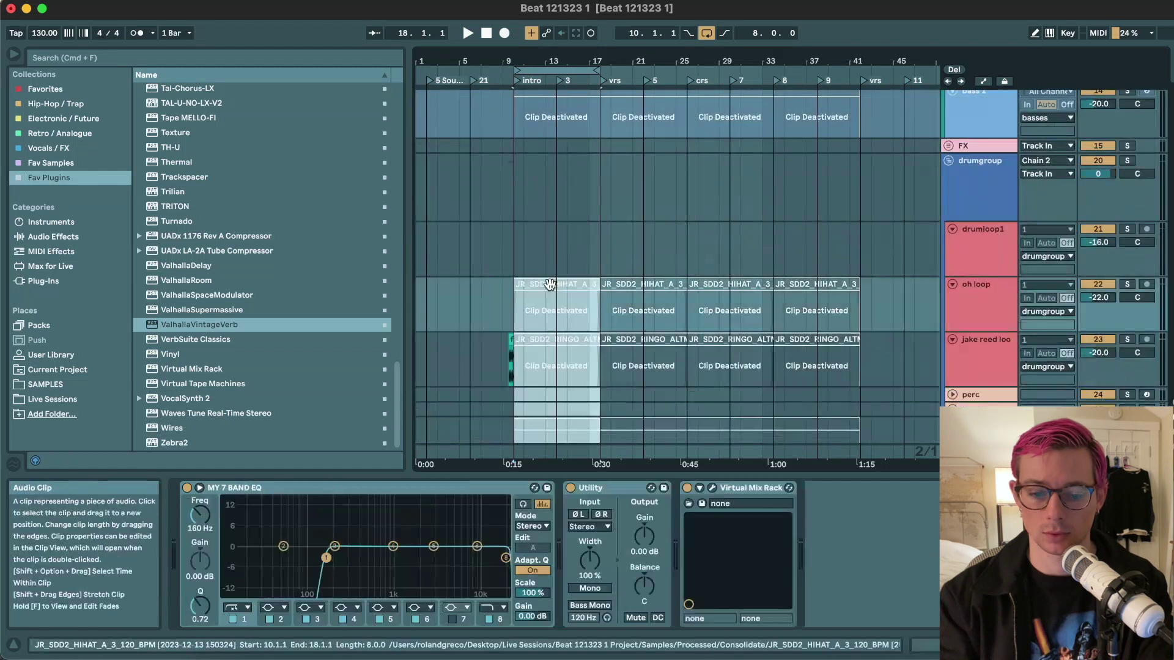
pyautogui.press('0')
pyautogui.click(550, 284)
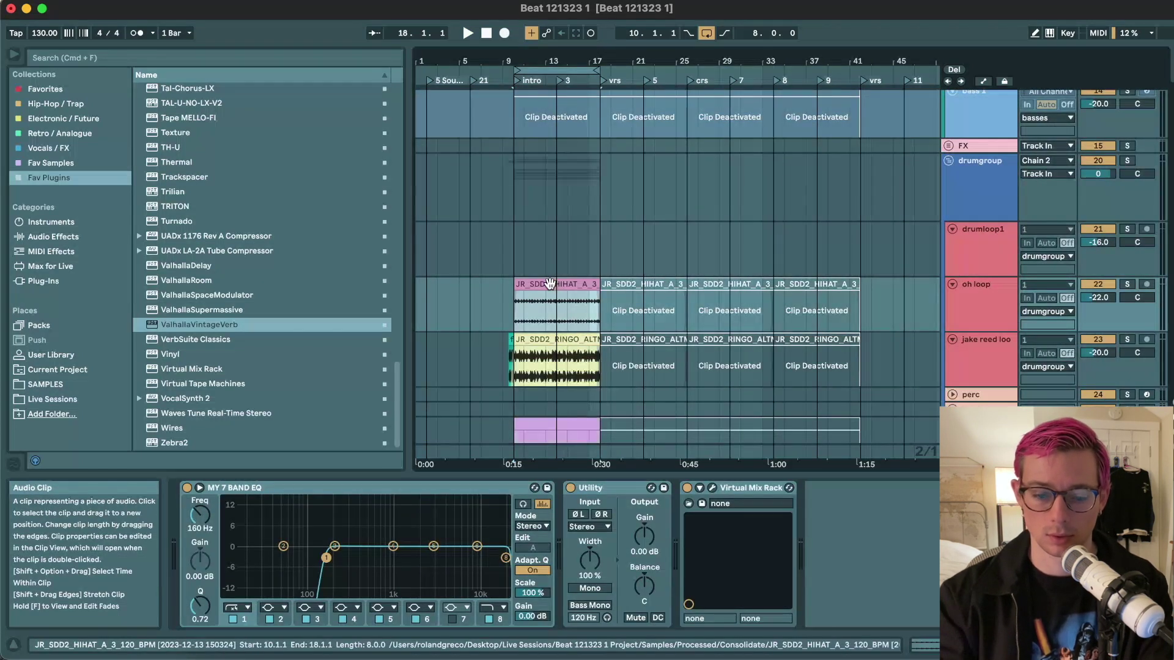
pyautogui.press('0')
# - Activate the bass and bass 1 clips between bar 10 and bar 18
pyautogui.scroll(-1, 549, 283)
pyautogui.press('-')
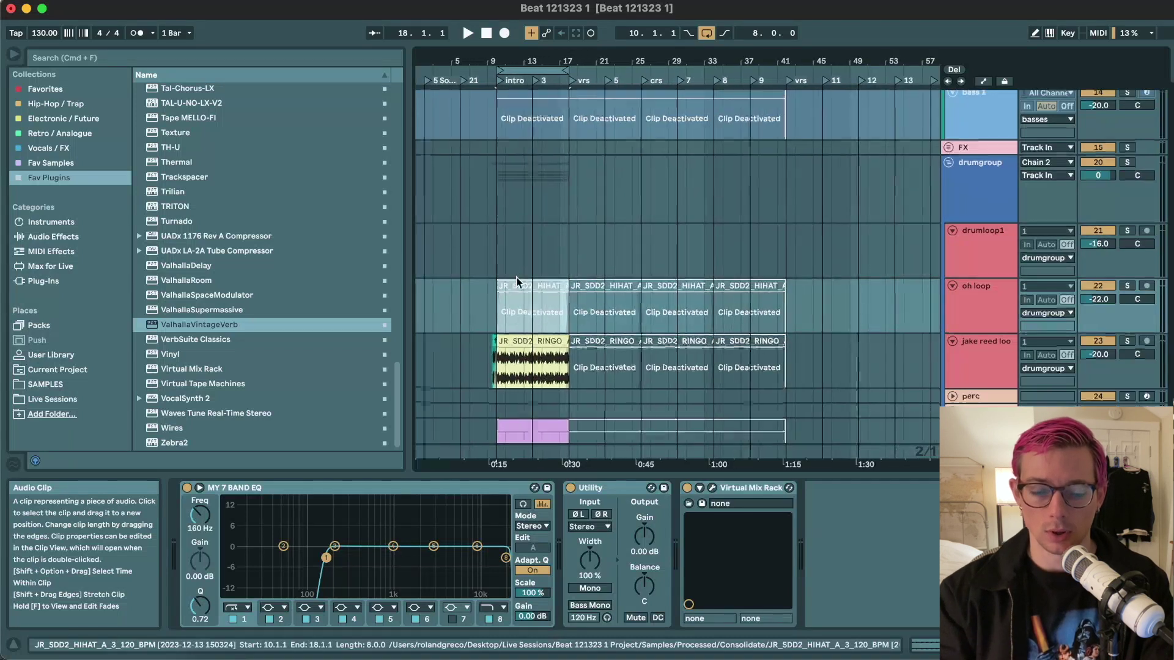
pyautogui.scroll(5, 517, 278)
pyautogui.click(548, 225)
pyautogui.keyDown('shift'); pyautogui.click(522, 170); pyautogui.keyUp('shift')
pyautogui.press('0')
# - Activate the palm mute, vobey lead and clean af clips between bar 10 and bar 18 and play the intro
pyautogui.scroll(3, 520, 177)
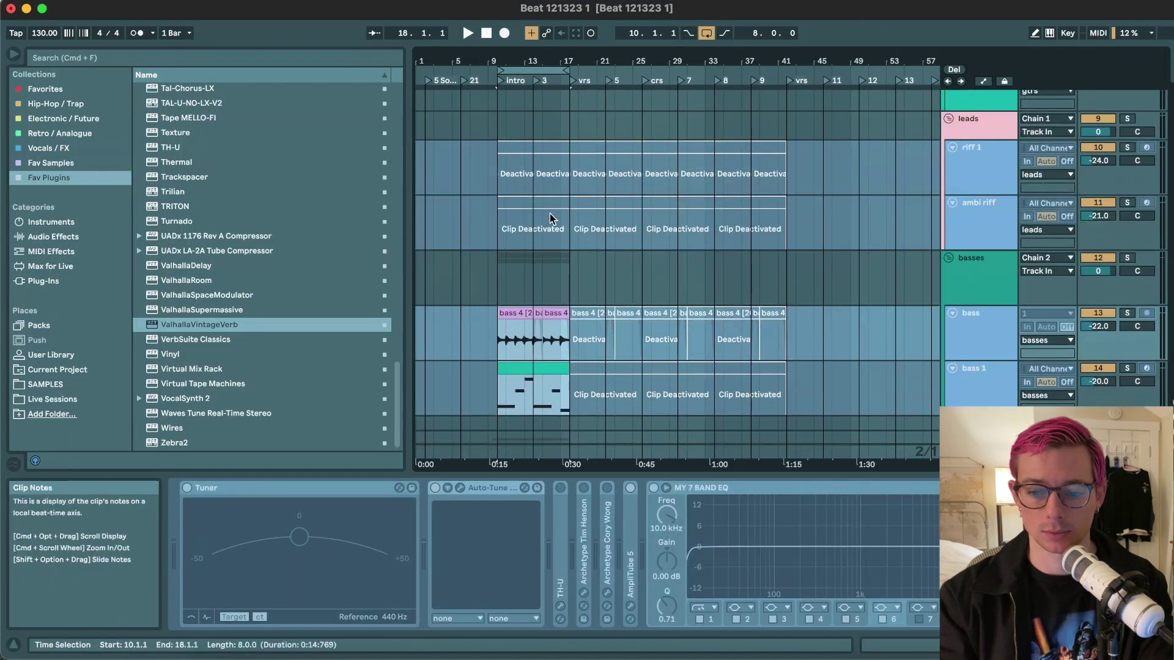
pyautogui.click(550, 214)
pyautogui.scroll(10, 549, 211)
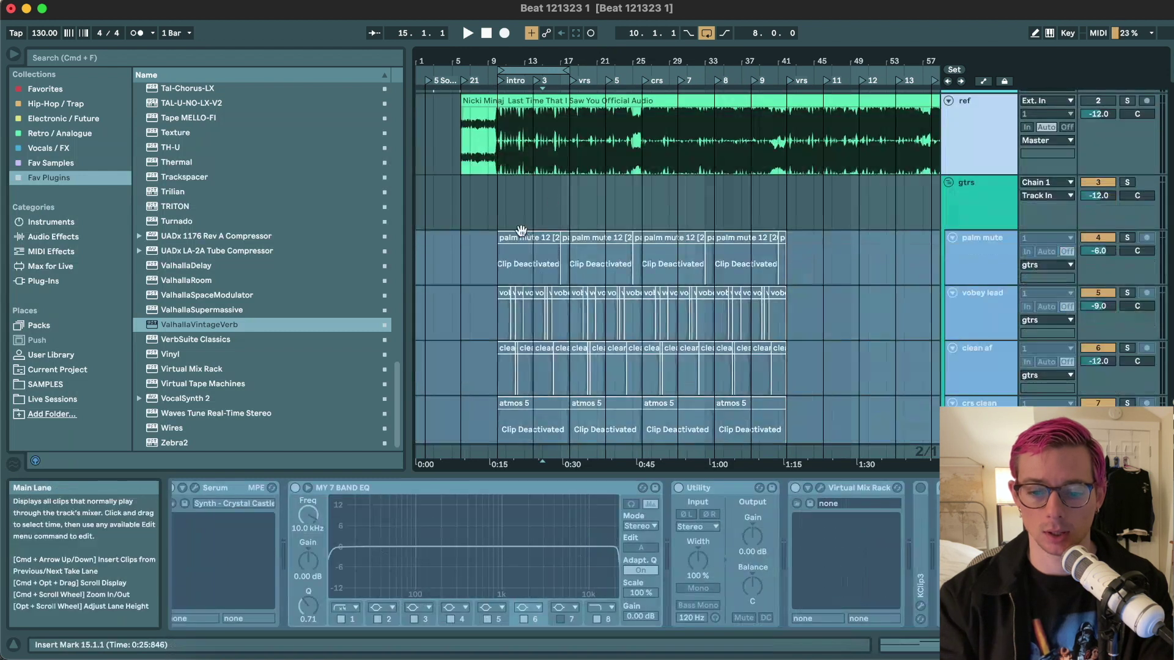
pyautogui.click(523, 233)
pyautogui.scroll(-1, 520, 240)
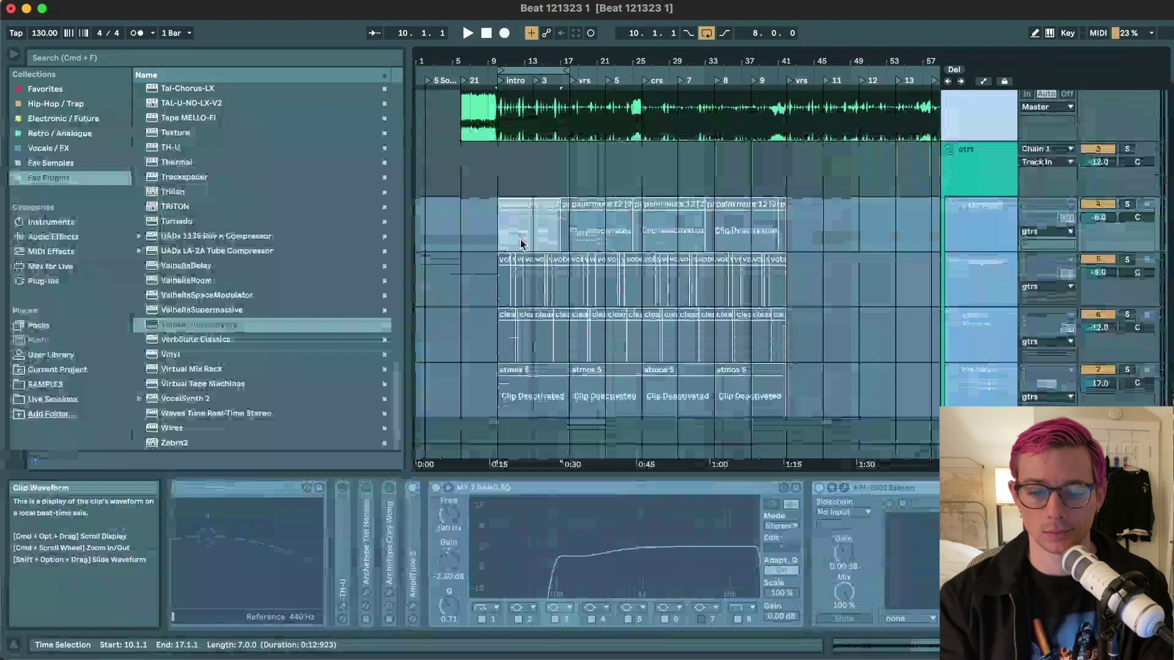
pyautogui.keyDown('shift'); pyautogui.click(556, 314); pyautogui.keyUp('shift')
pyautogui.press('0')
pyautogui.press('space')
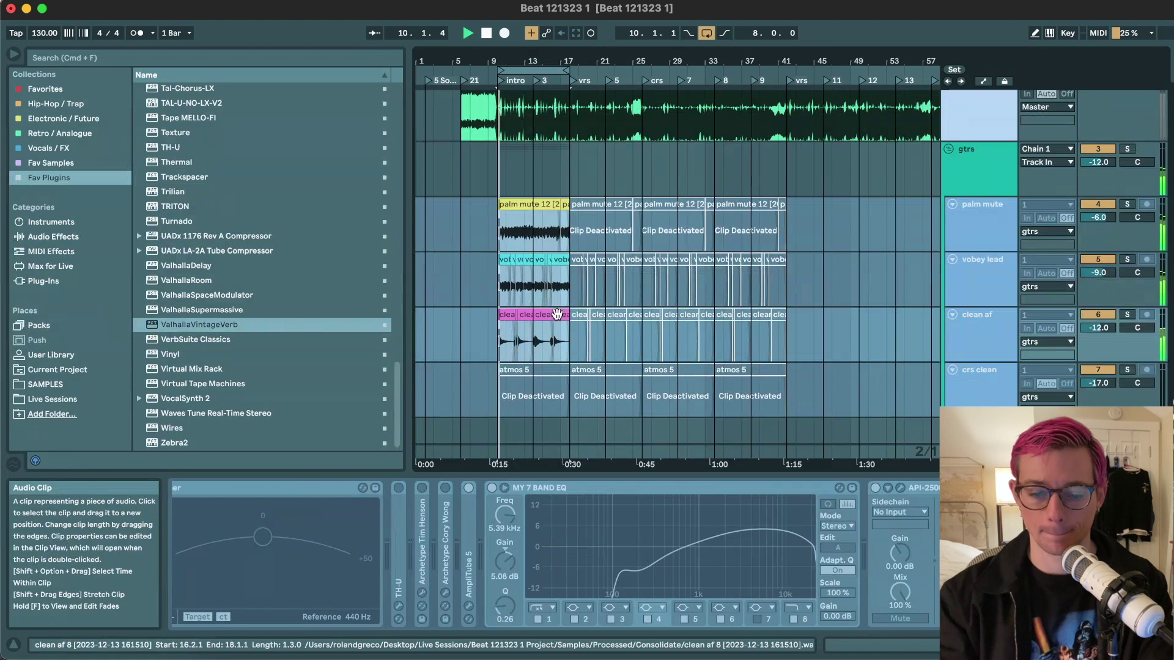
# - Lower the vobey lead track's volume to -11 dB while the intro plays
pyautogui.scroll(-5, 557, 315)
pyautogui.scroll(3, 557, 317)
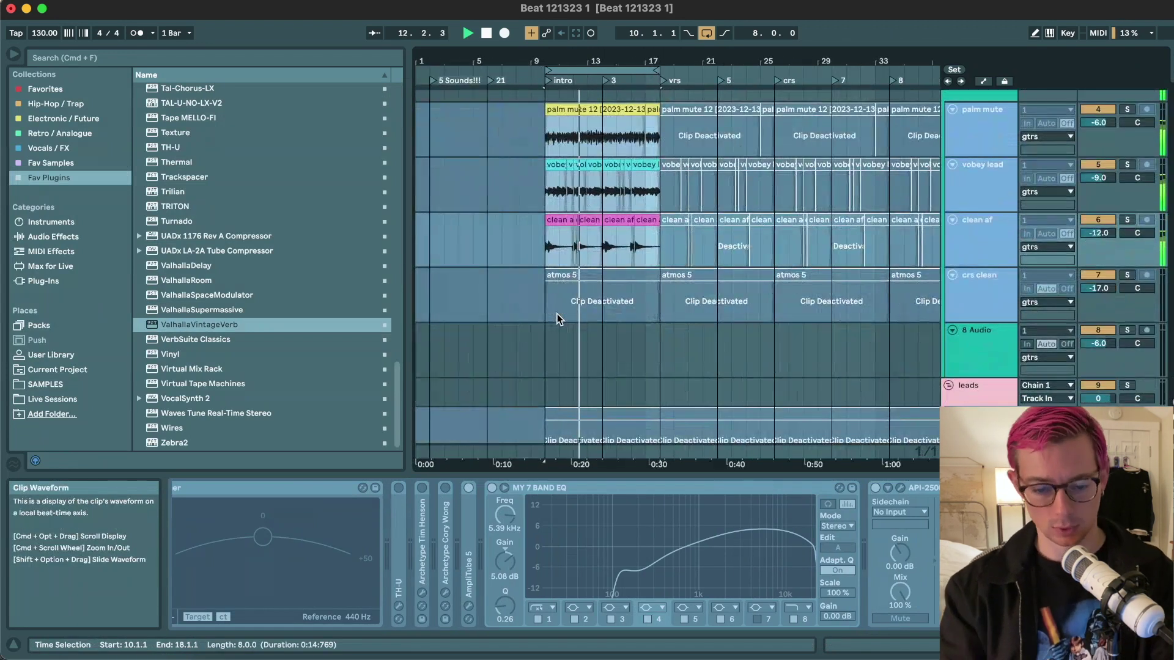
pyautogui.scroll(2, 606, 246)
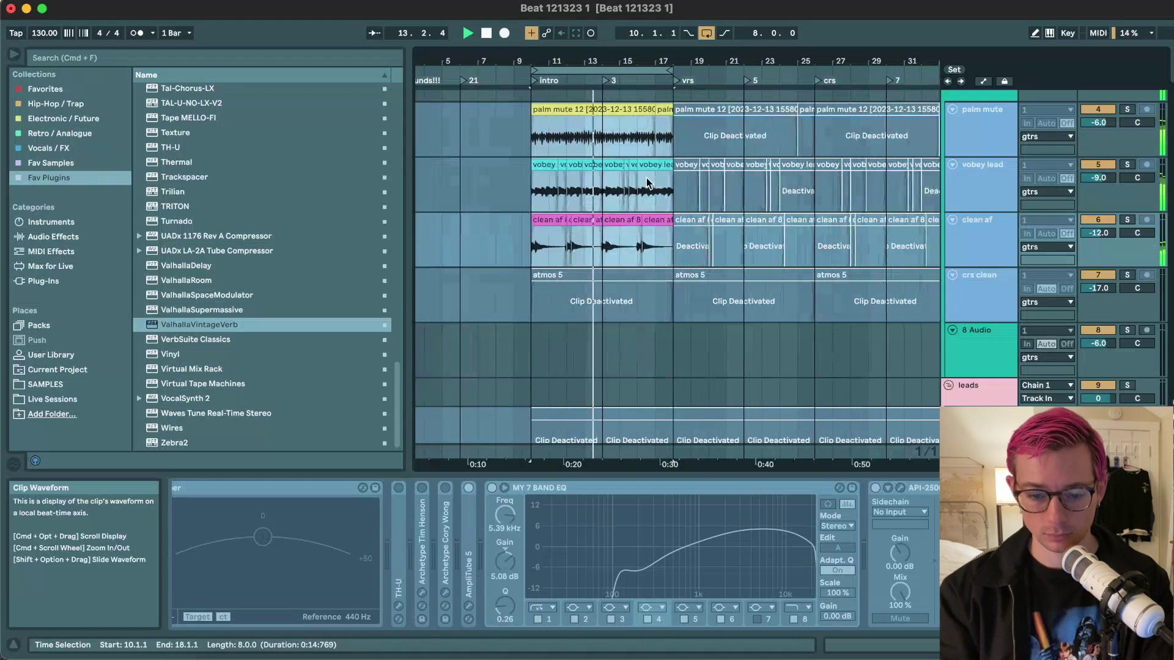
pyautogui.click(993, 195)
pyautogui.click(1105, 180)
pyautogui.press('Down')
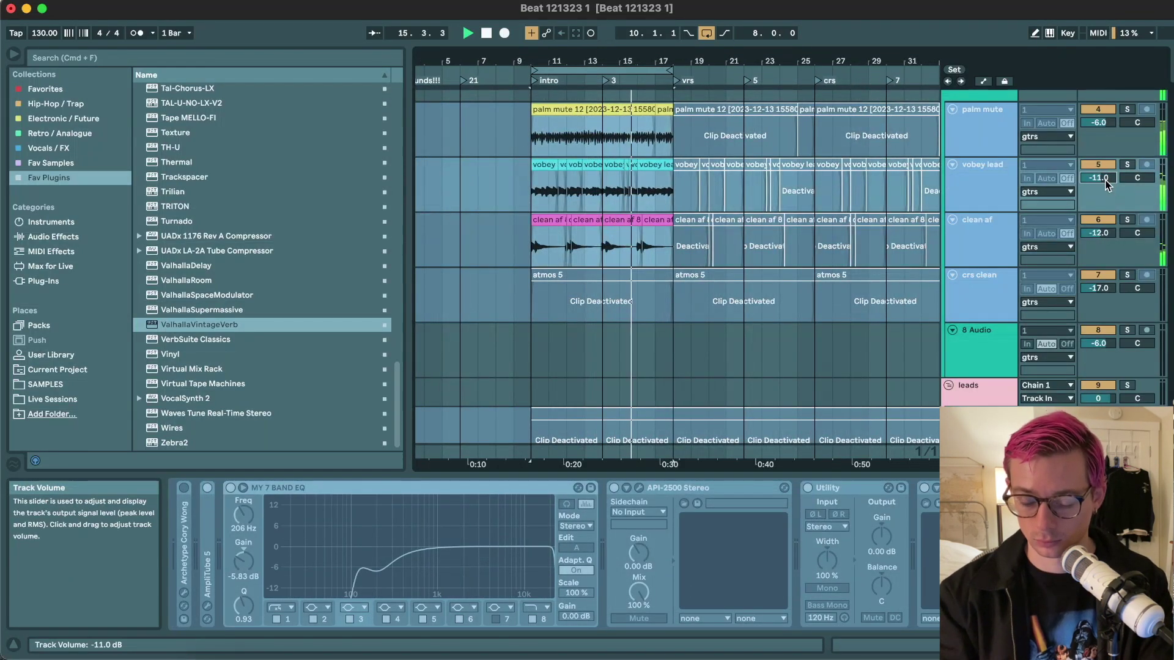
pyautogui.click(988, 230)
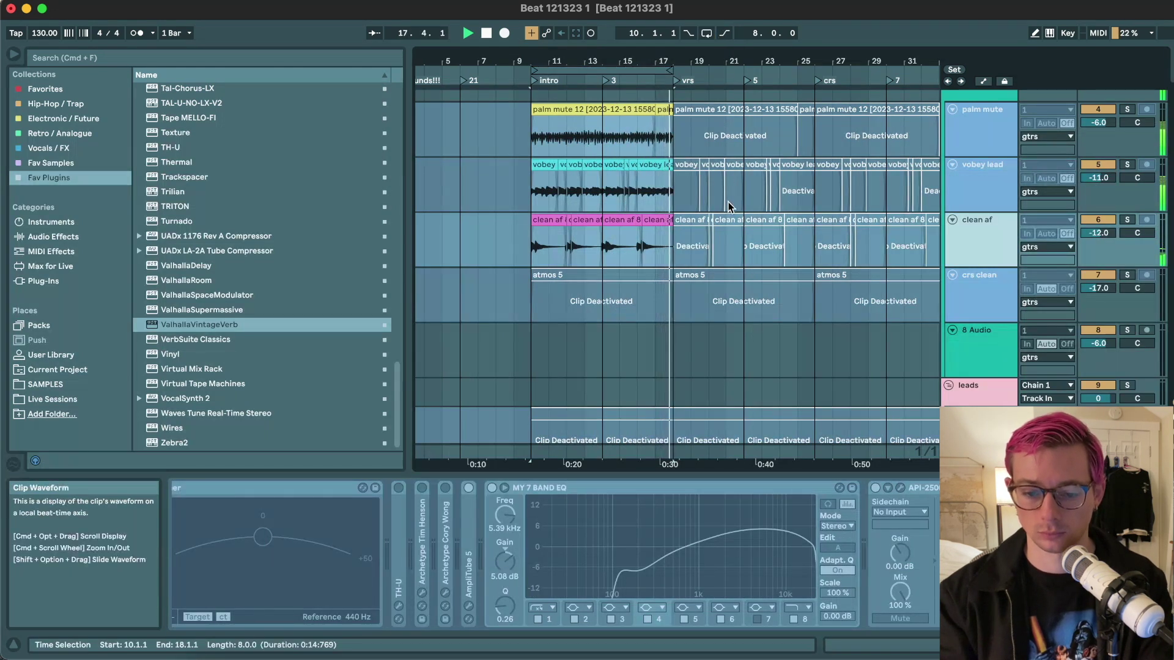
# - Activate the palm mute clips between bar 18 and bar 26
pyautogui.scroll(-2, 729, 207)
pyautogui.scroll(3, 725, 183)
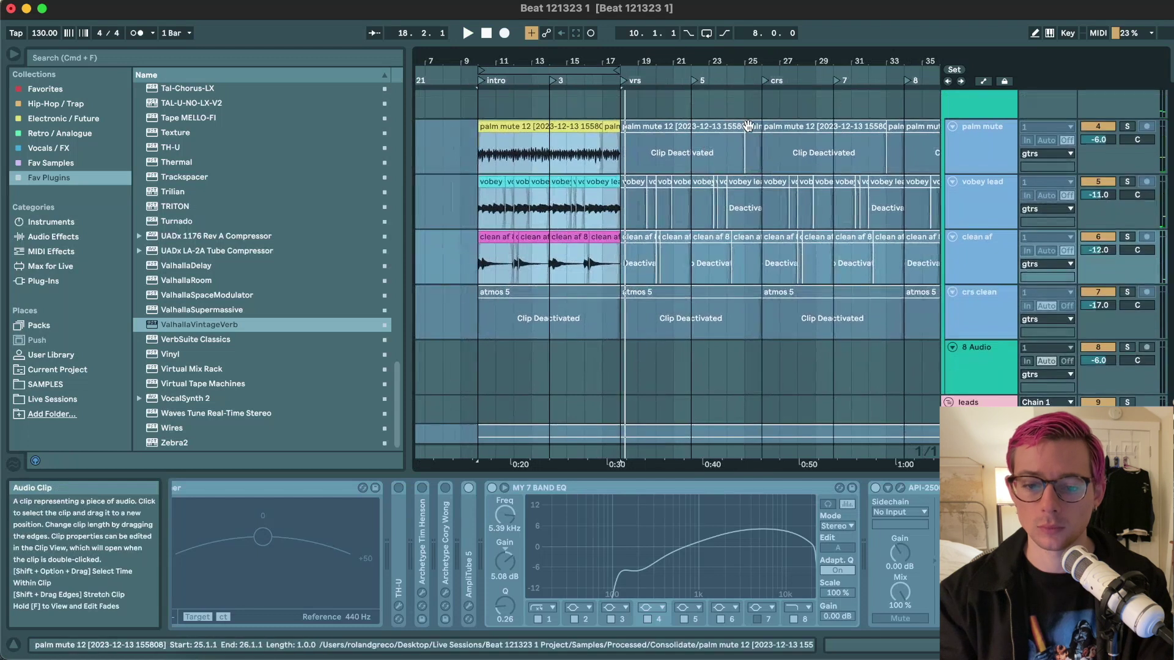
pyautogui.click(719, 121)
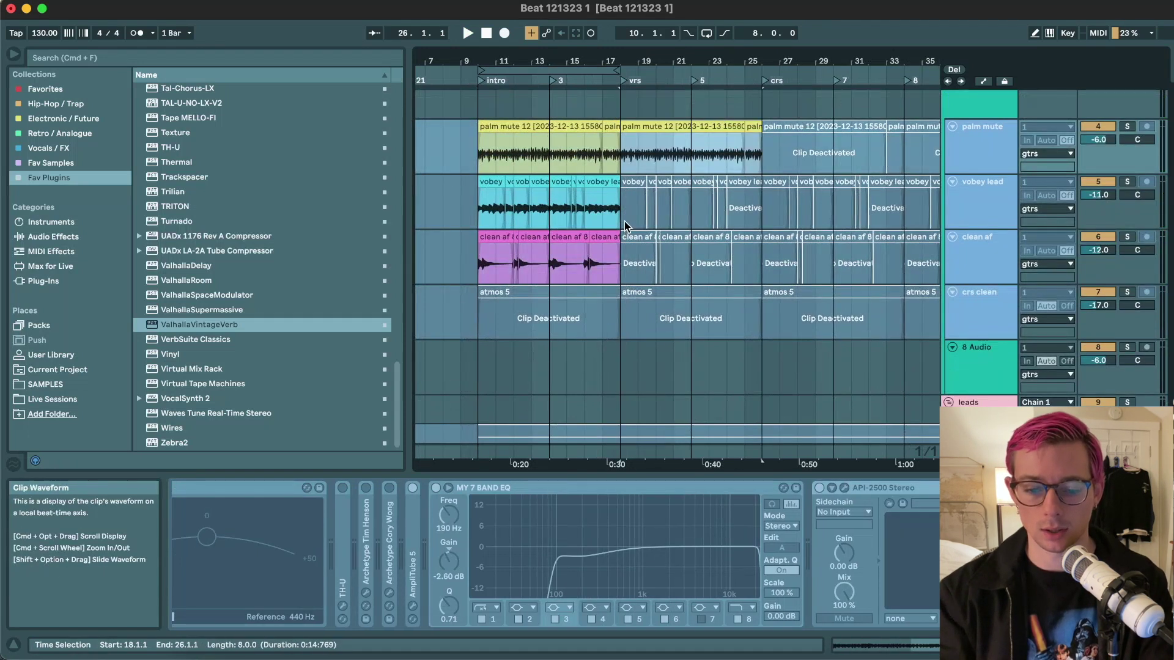
# - Activate the bass clips in the verse section between bar 18 and bar 26
pyautogui.scroll(-10, 673, 238)
pyautogui.click(727, 252)
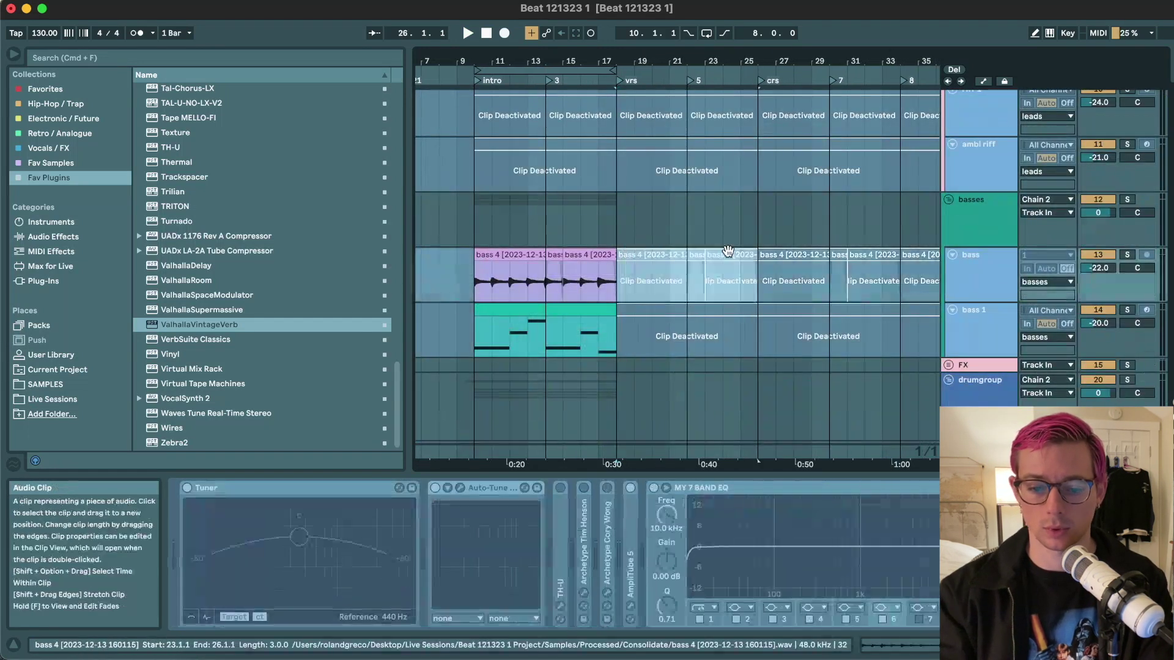
pyautogui.scroll(-5, 753, 334)
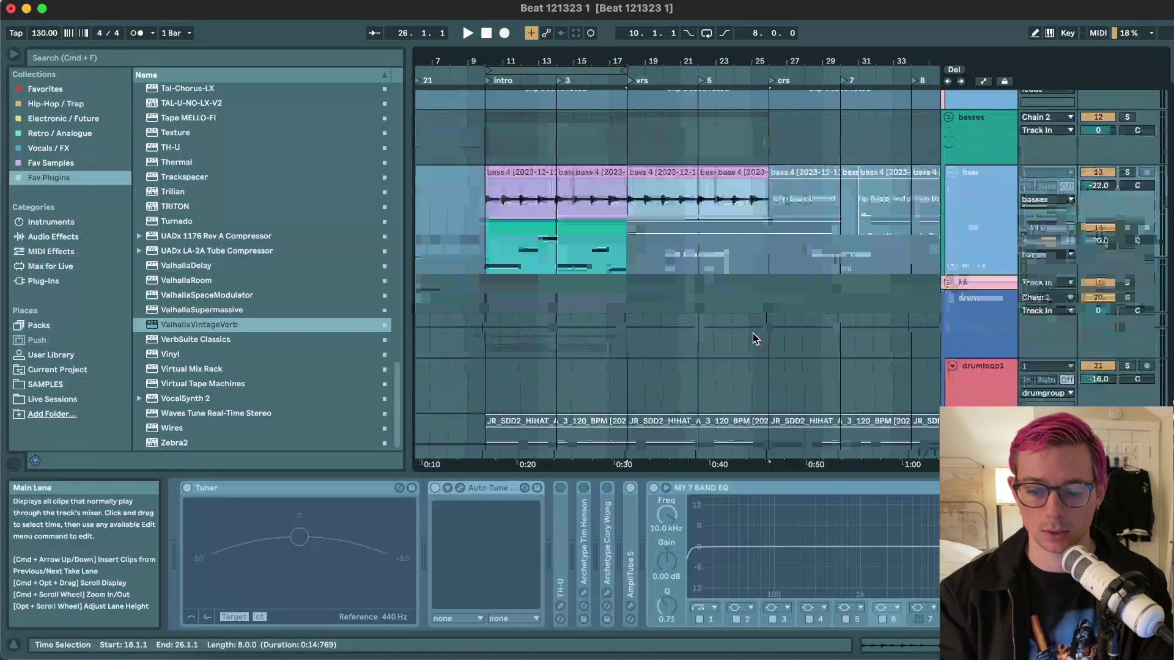
# - Activate the jake reed loop clip between bar 18 and bar 26
pyautogui.scroll(-7, 753, 339)
pyautogui.click(658, 354)
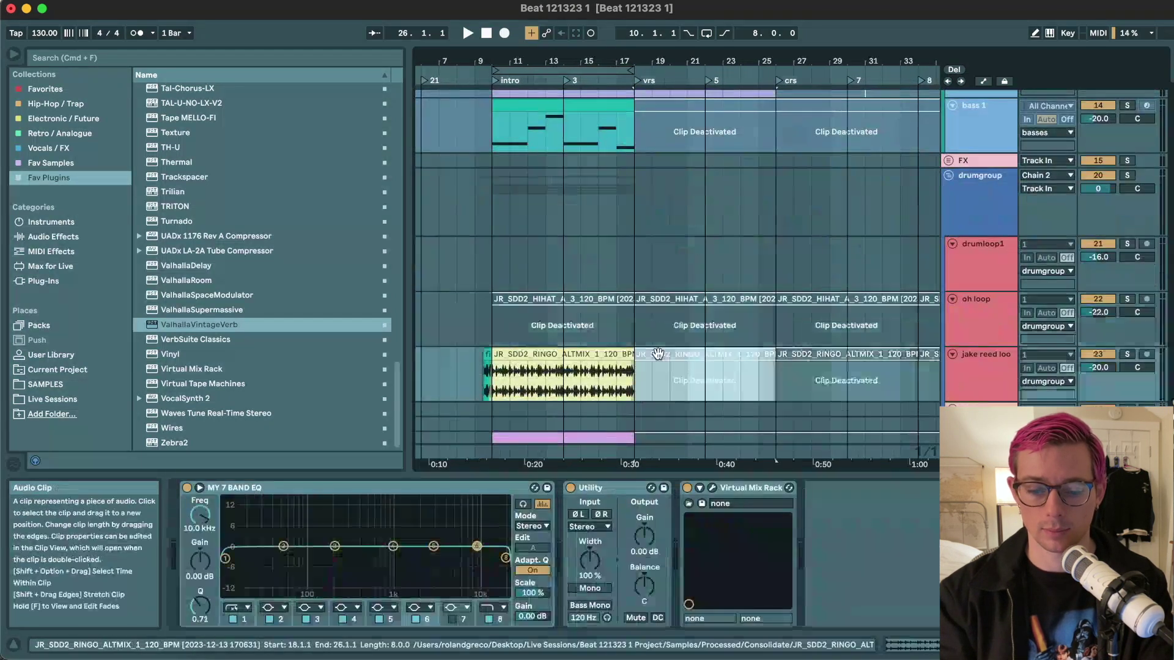
pyautogui.scroll(-5, 658, 354)
pyautogui.click(656, 346)
pyautogui.click(724, 262)
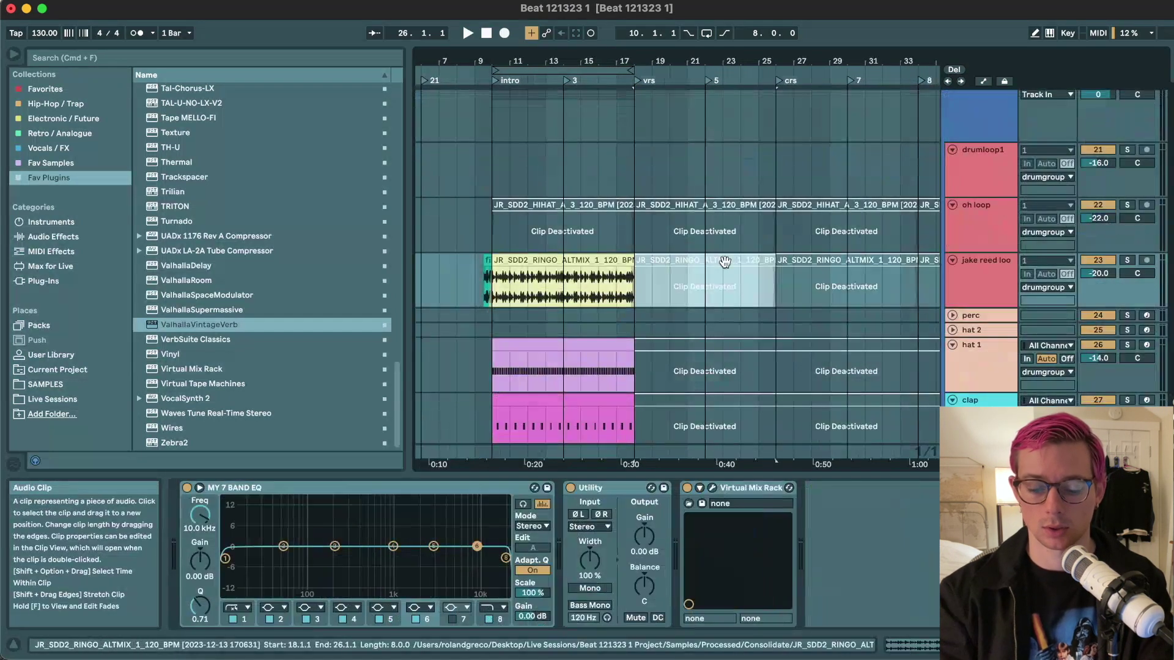
pyautogui.press('0')
# - Activate the clap, snare 1 and kick1 clips between bar 18 and bar 26 and start playback of the verse
pyautogui.scroll(-6, 726, 270)
pyautogui.click(723, 389)
pyautogui.scroll(-2, 724, 393)
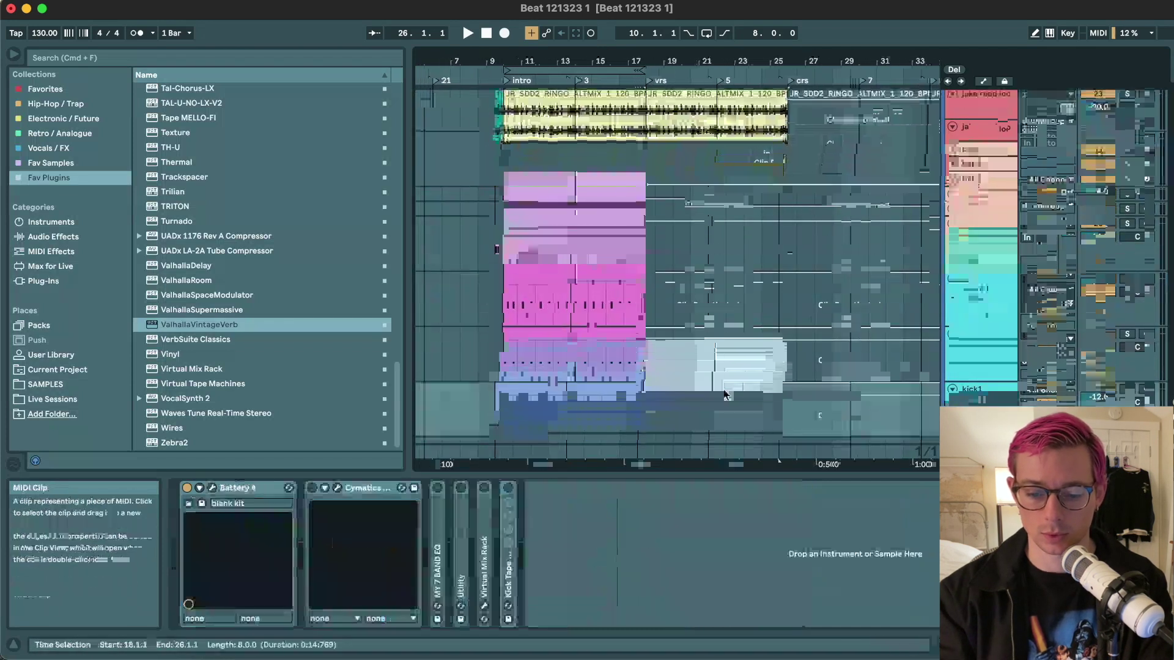
pyautogui.scroll(1, 724, 393)
pyautogui.keyDown('shift'); pyautogui.click(677, 247); pyautogui.keyUp('shift')
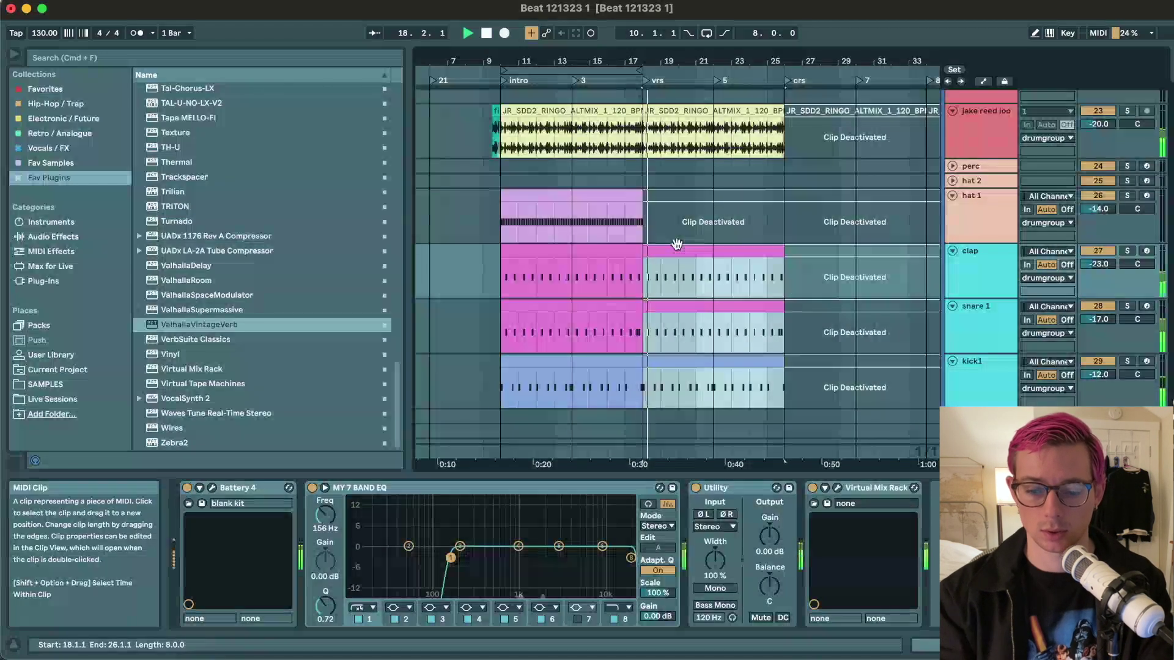
# - Play the verse section from bar 19 to hear the palm mute with the drums and bass
pyautogui.scroll(3, 676, 244)
pyautogui.click(679, 234)
pyautogui.scroll(6, 678, 233)
pyautogui.scroll(10, 679, 234)
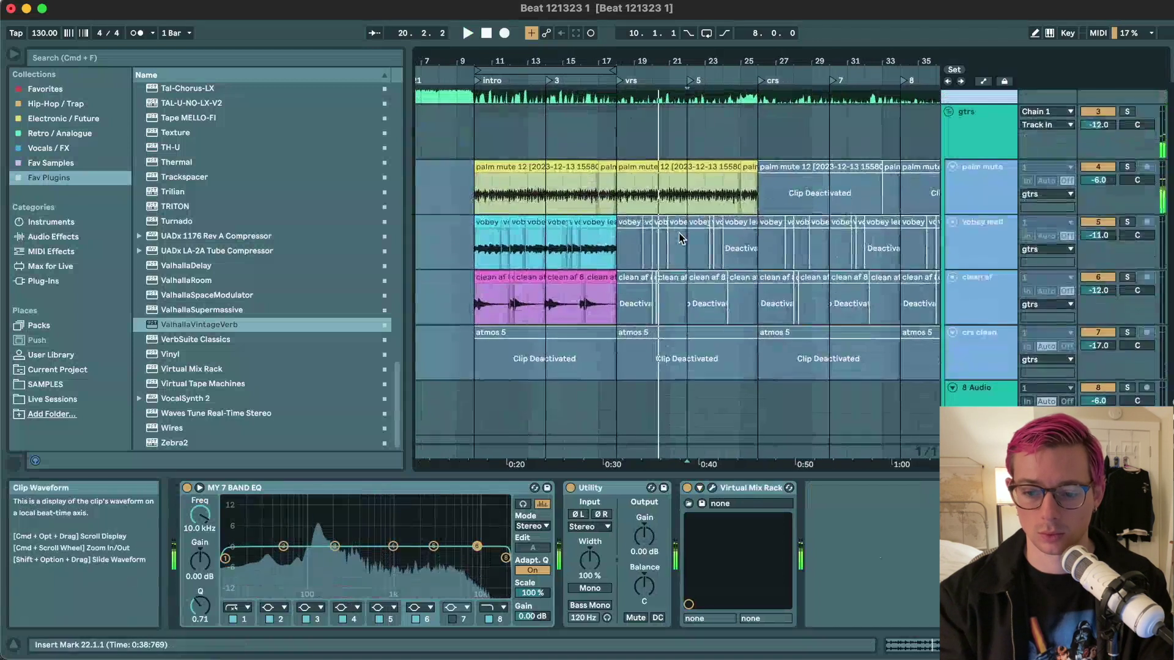
pyautogui.click(633, 193)
pyautogui.press('space')
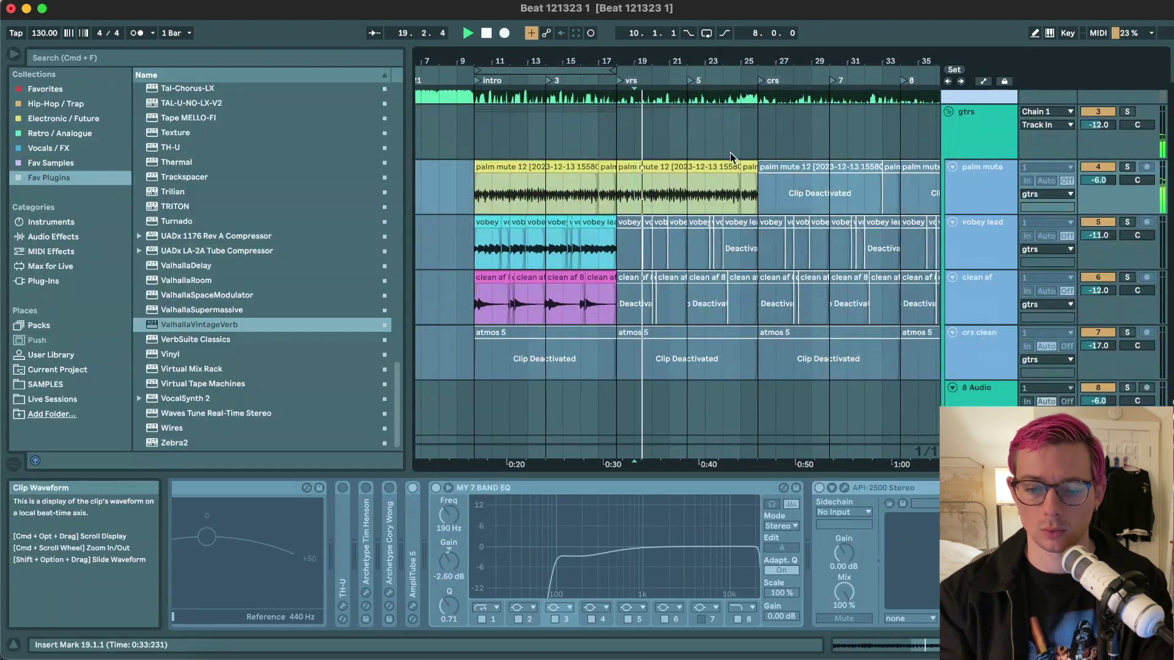
# - Deactivate the palm mute clips between bar 18 and bar 26 again
pyautogui.click(702, 165)
pyautogui.press('space')
pyautogui.keyDown('shift'); pyautogui.click(744, 165); pyautogui.keyUp('shift')
pyautogui.press('0')
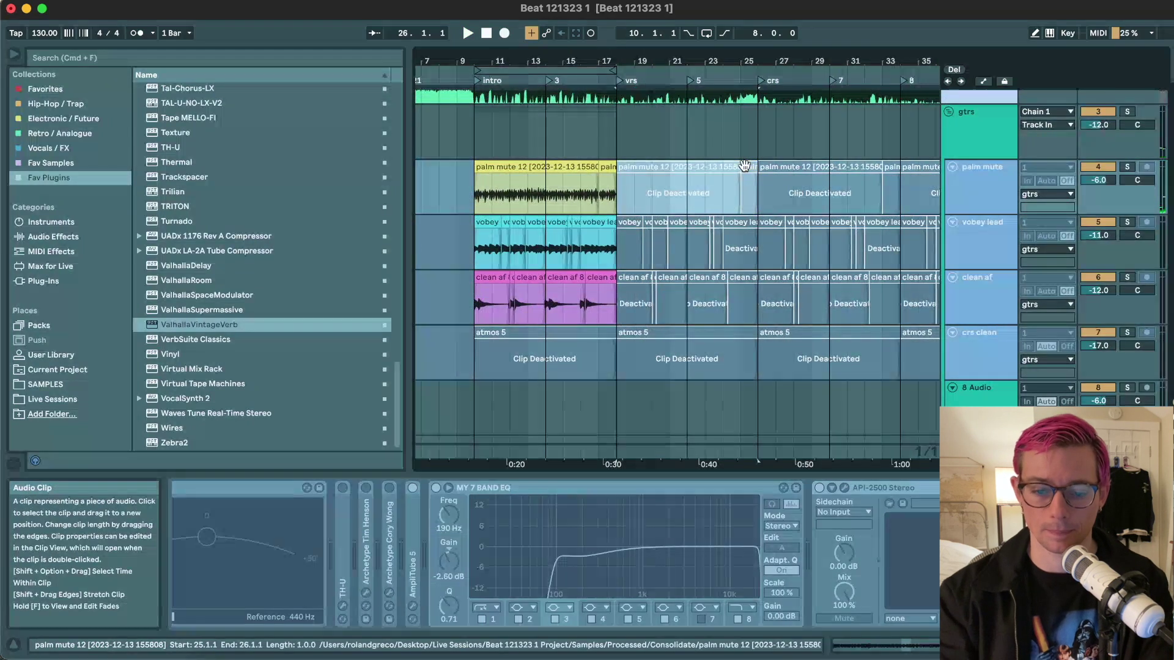
# - Try the crs clean track's atmos 5 clip between bar 18 and bar 26, listening to it in the verse
pyautogui.click(629, 223)
pyautogui.click(742, 285)
pyautogui.click(736, 278)
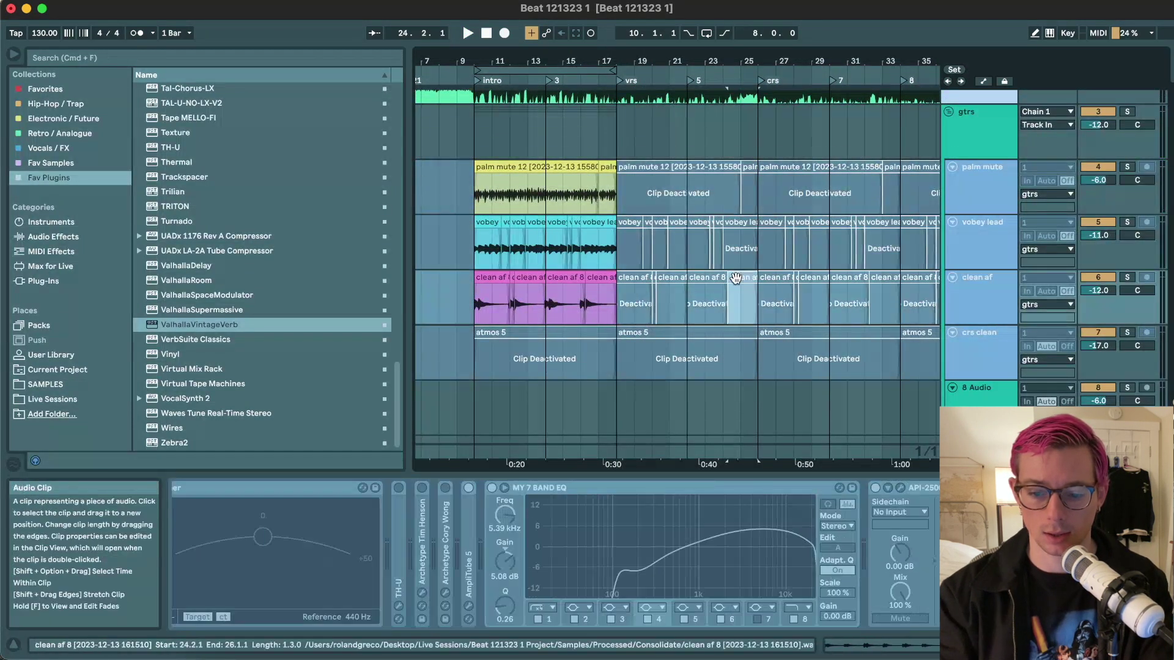
pyautogui.click(635, 330)
pyautogui.press('0')
pyautogui.press('space')
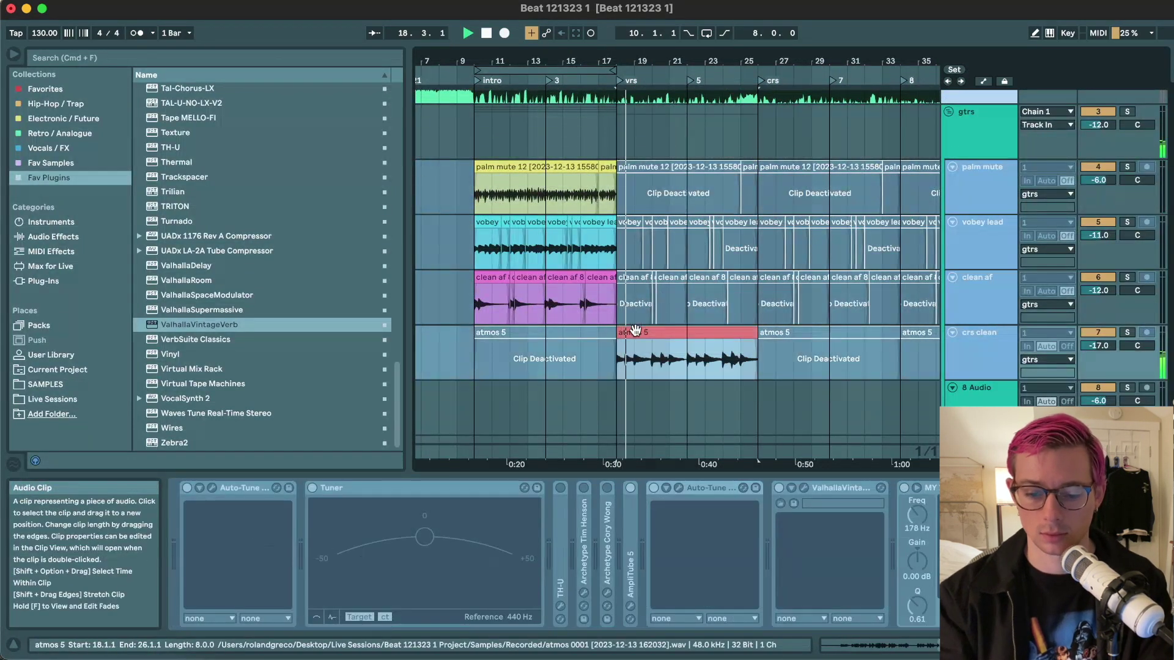
pyautogui.press('0')
# - Activate the clean af clips between bar 18 and bar 26 and set that track's volume to -14 dB
pyautogui.click(626, 275)
pyautogui.press('space')
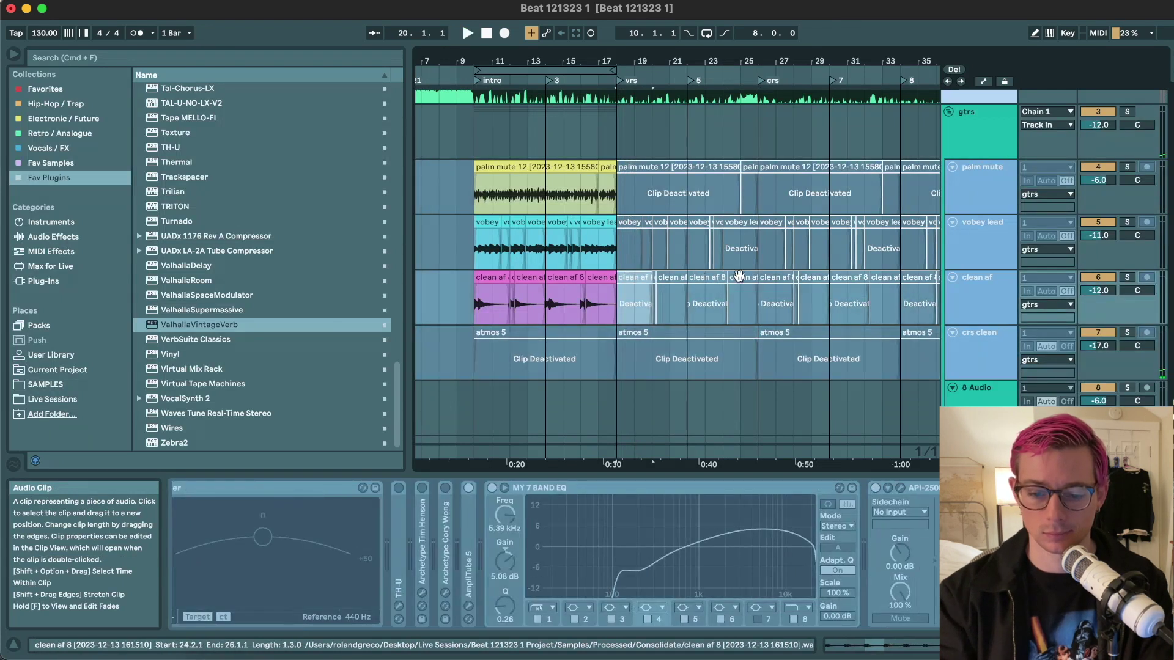
pyautogui.keyDown('shift'); pyautogui.click(739, 276); pyautogui.keyUp('shift')
pyautogui.press('0')
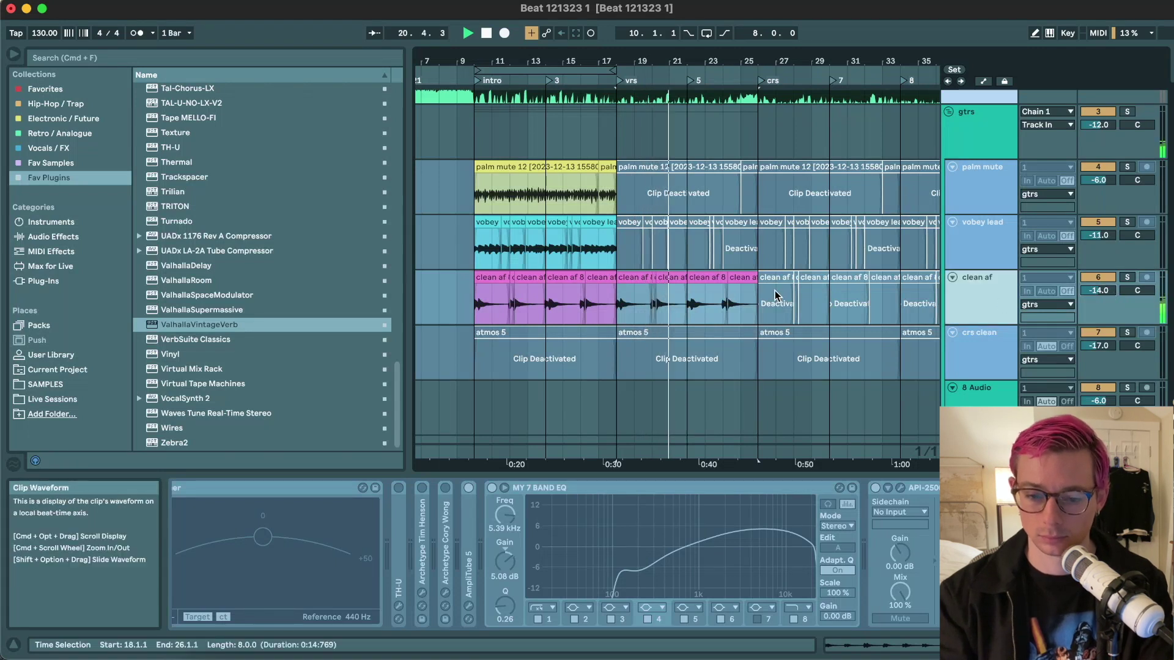
# - Solo the ref track to hear the reference's verse and chorus, and unsolo it to play the beat from bar 18
pyautogui.scroll(3, 673, 195)
pyautogui.click(675, 170)
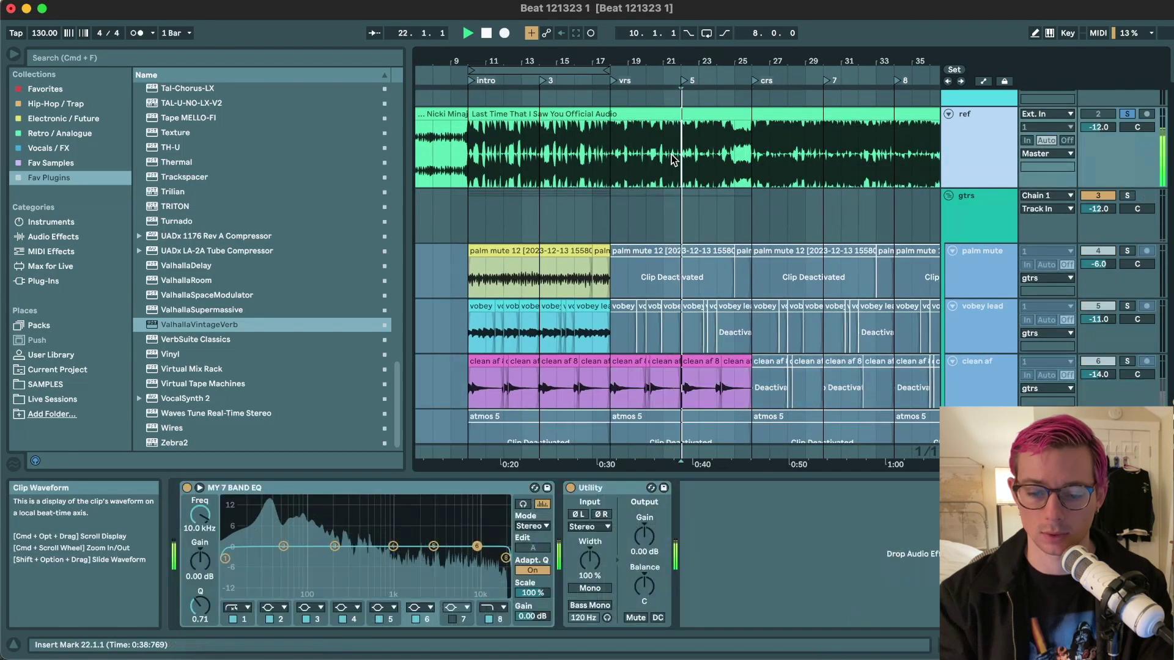
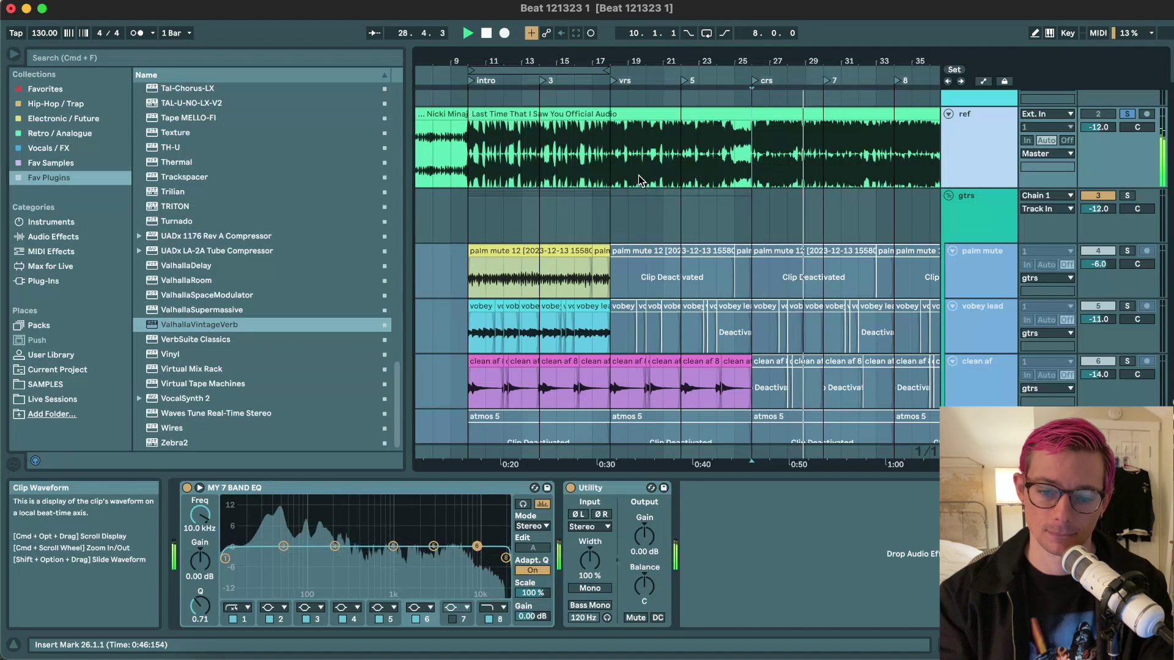
pyautogui.click(607, 166)
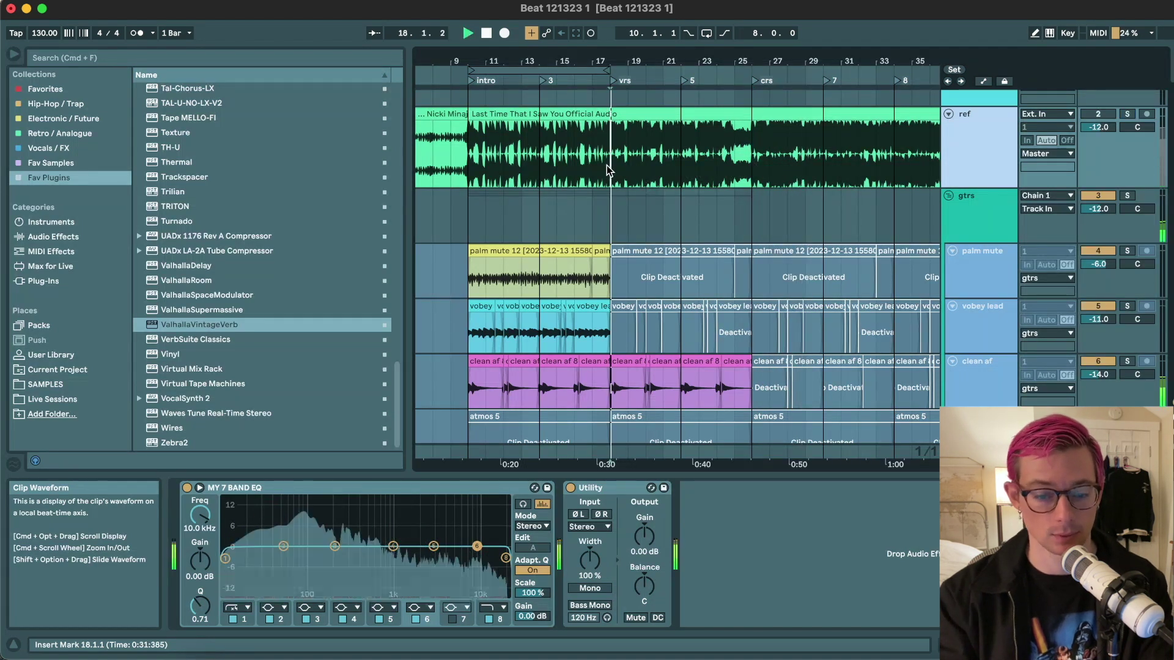
# - Activate the ambi riff clip between bar 18 and bar 26, play the verse with it and lower its track volume to -22 dB
pyautogui.scroll(-6, 624, 196)
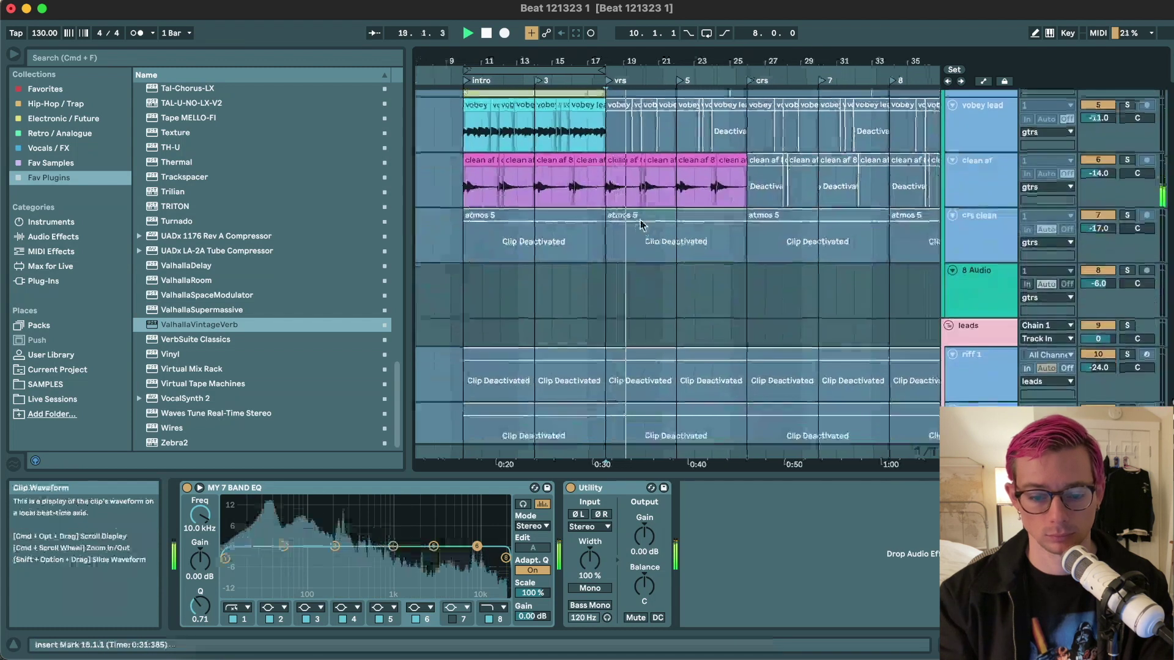
pyautogui.click(643, 227)
pyautogui.scroll(2, 637, 213)
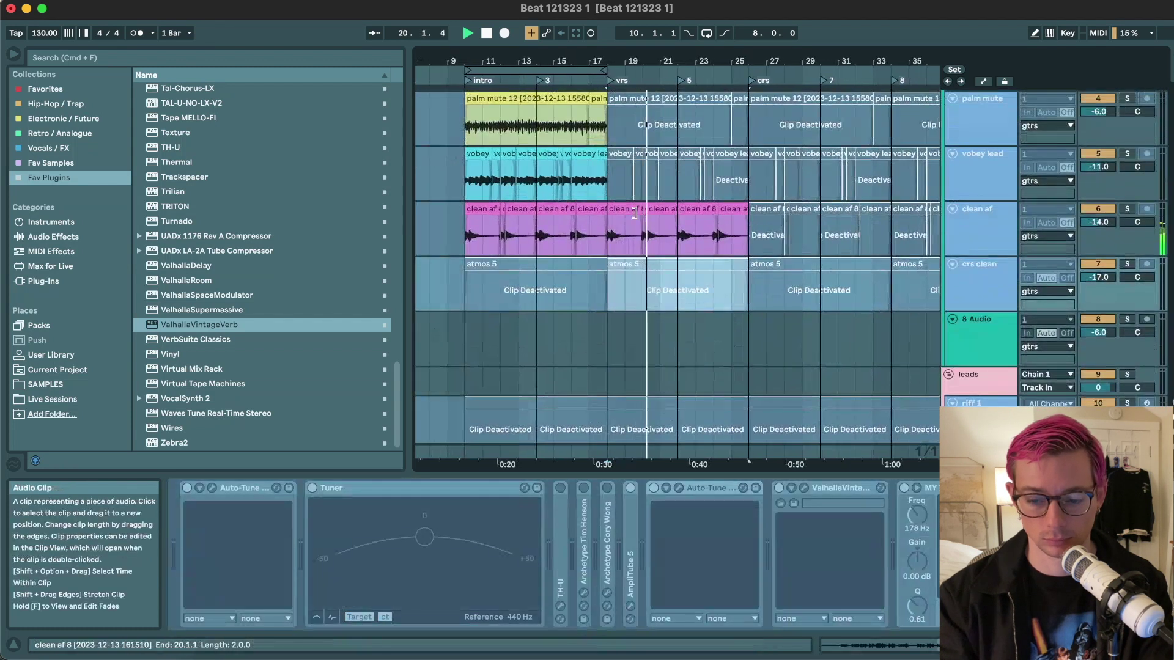
pyautogui.scroll(-5, 643, 245)
pyautogui.press('space')
pyautogui.click(666, 319)
pyautogui.press('0')
pyautogui.press('space')
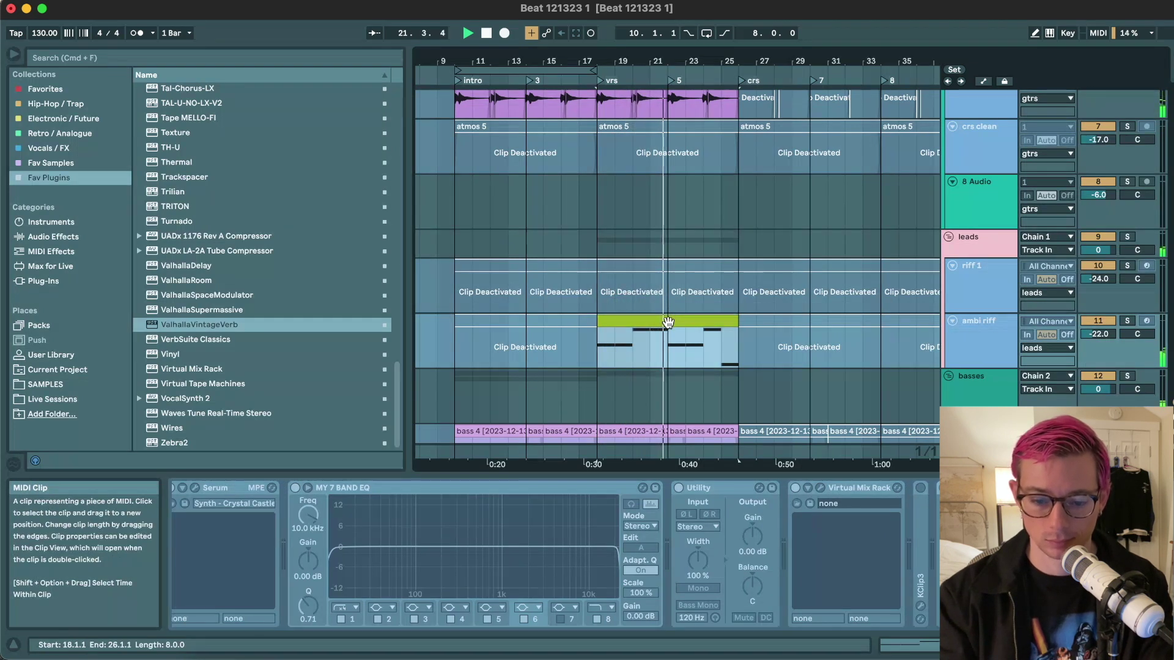
pyautogui.scroll(-2, 669, 323)
pyautogui.scroll(-2, 692, 326)
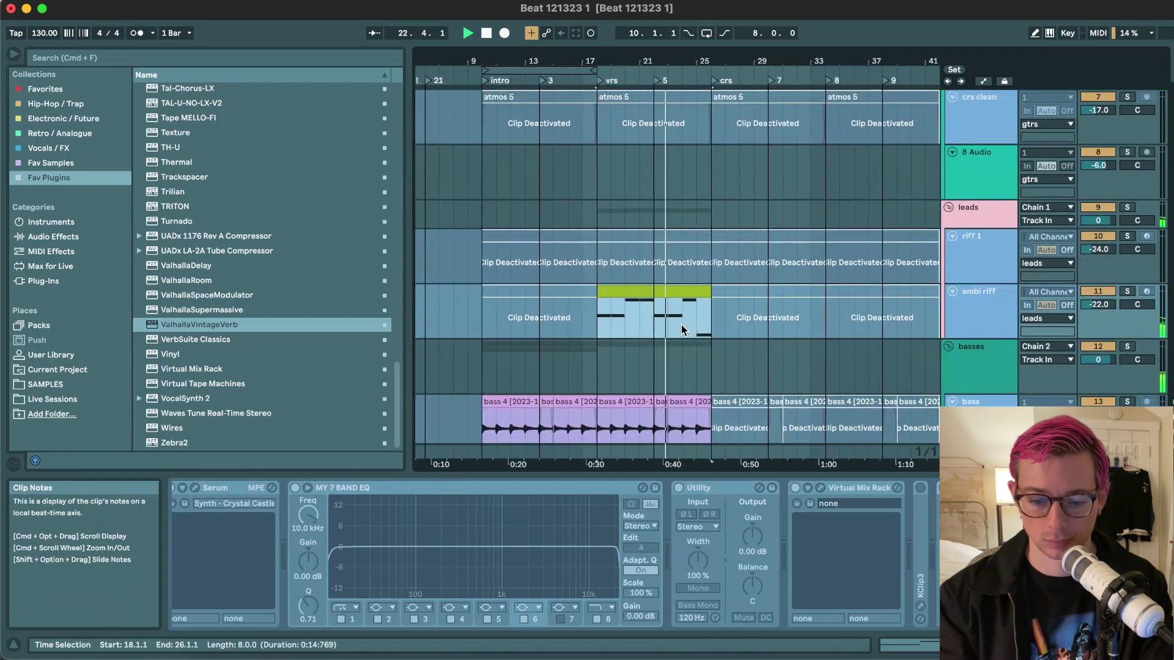
# - Delete the jake reed loop audio between bar 25 and bar 26, at the end of the verse
pyautogui.click(683, 330)
pyautogui.scroll(3, 720, 320)
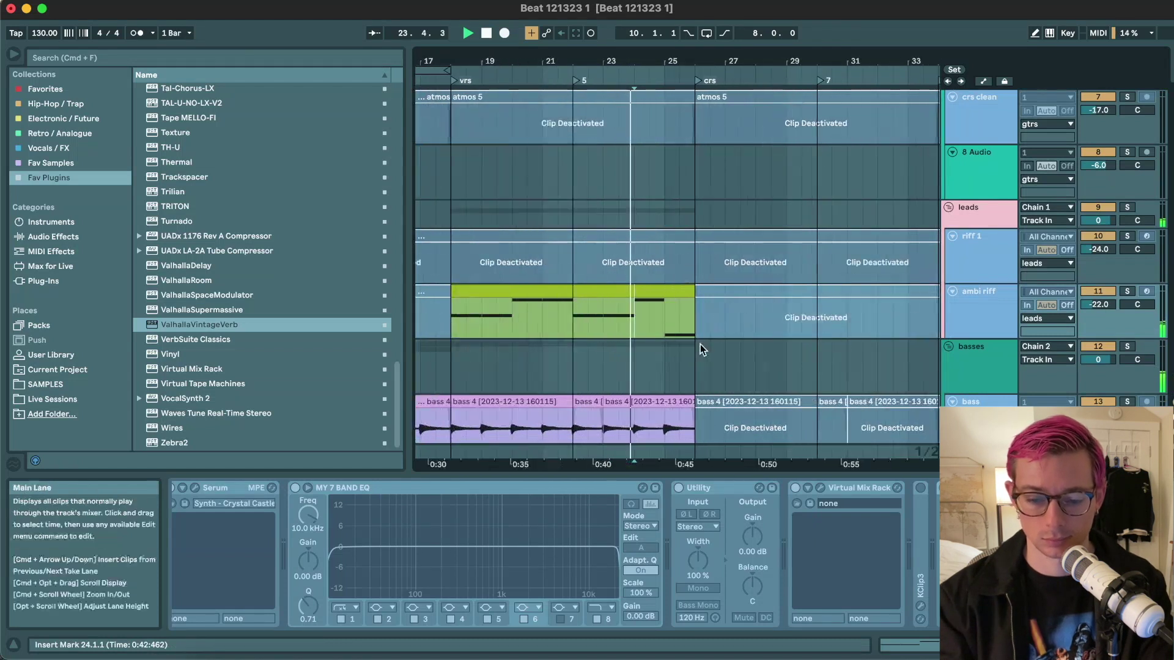
pyautogui.scroll(-10, 700, 344)
pyautogui.press('space')
pyautogui.scroll(-2, 700, 344)
pyautogui.moveTo(702, 221); pyautogui.dragTo(732, 220)
pyautogui.press('BackSpace')
# - Copy the short fill clip from before the intro to the last half bar before bar 26 and play from bar 24
pyautogui.hscroll(-10, 732, 219)
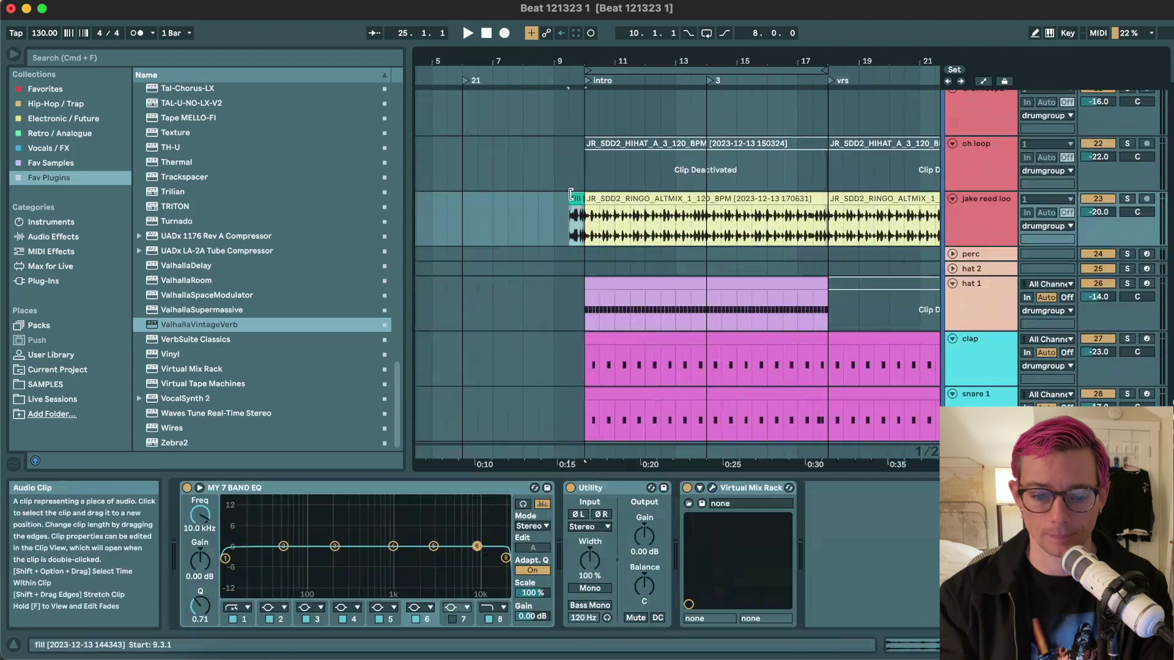
pyautogui.moveTo(844, 195)
pyautogui.mouseDown()
pyautogui.moveTo(983, 231)
pyautogui.moveTo(844, 217)
pyautogui.mouseUp()
pyautogui.click(798, 235)
pyautogui.press('space')
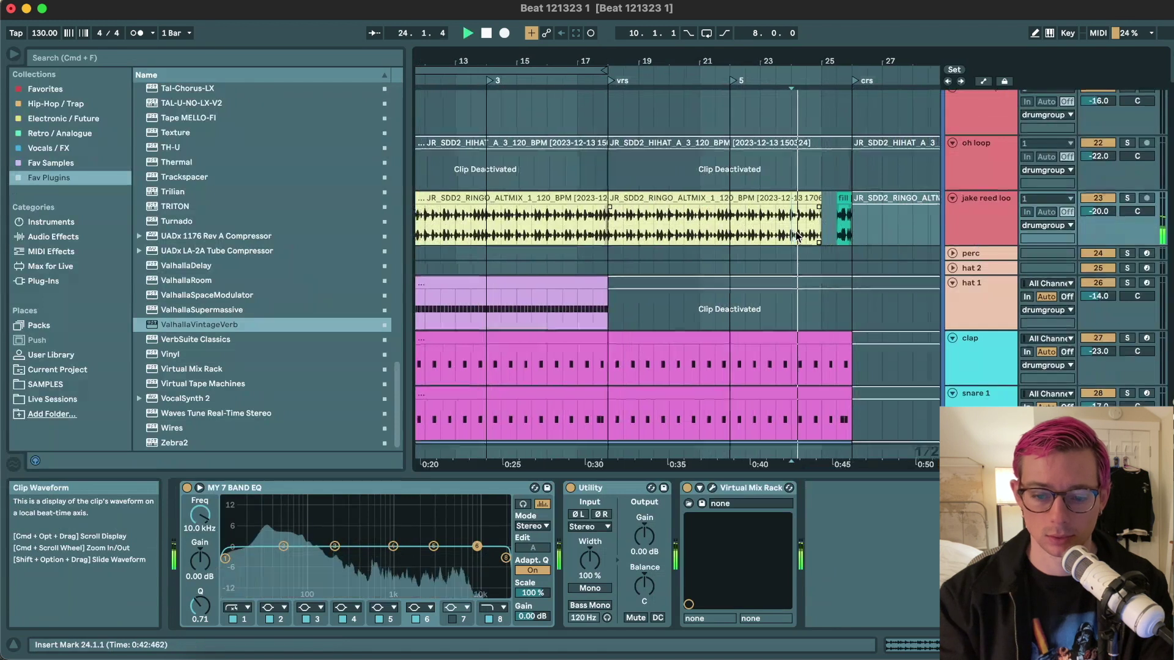
# - Deactivate the clap, snare 1 and kick1 clips between bar 25 and bar 26 and play the transition into the chorus
pyautogui.scroll(-1, 798, 236)
pyautogui.scroll(3, 798, 236)
pyautogui.scroll(-2, 814, 223)
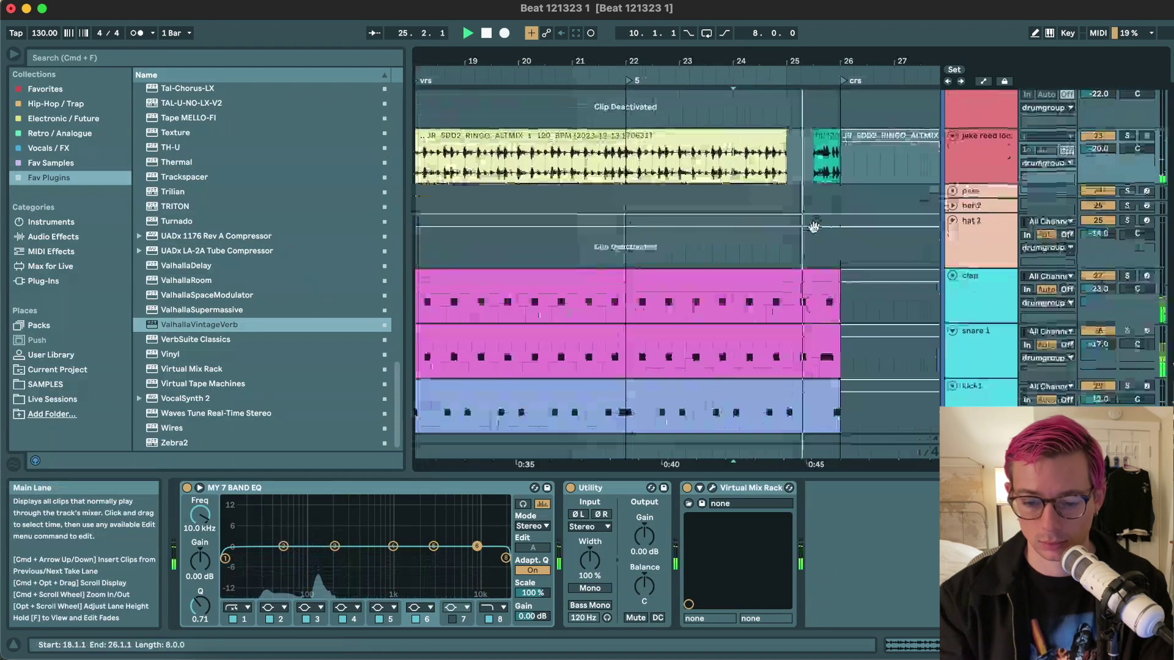
pyautogui.scroll(-4, 814, 226)
pyautogui.moveTo(780, 220); pyautogui.dragTo(833, 336)
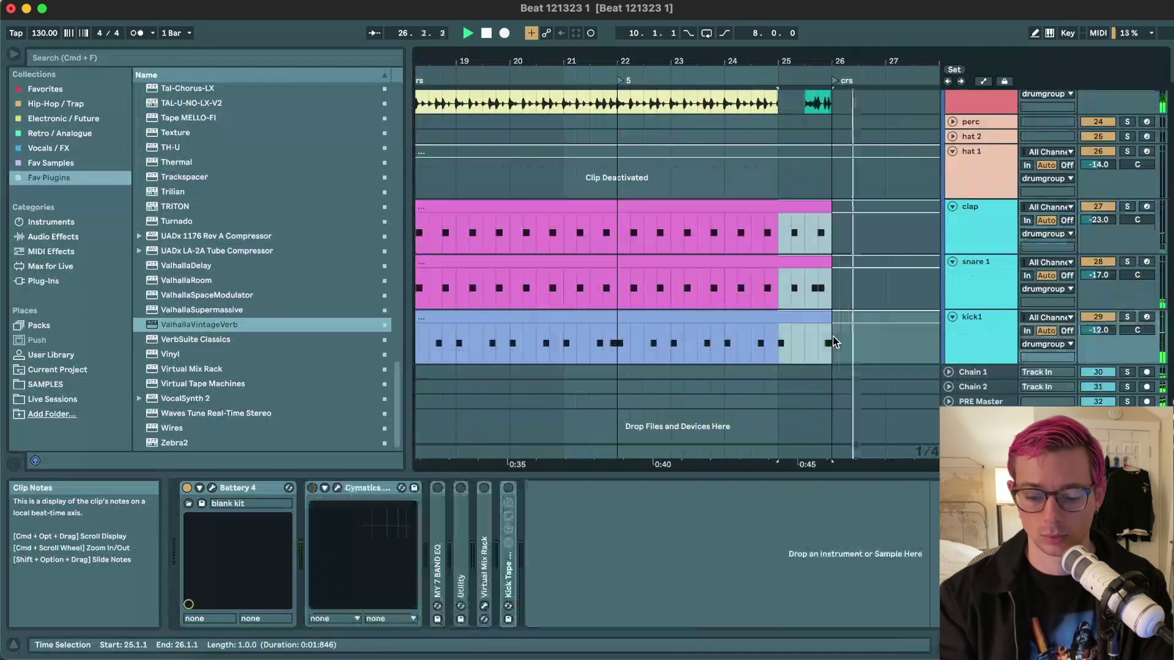
pyautogui.press('0')
pyautogui.click(746, 193)
pyautogui.press('space')
pyautogui.scroll(5, 747, 197)
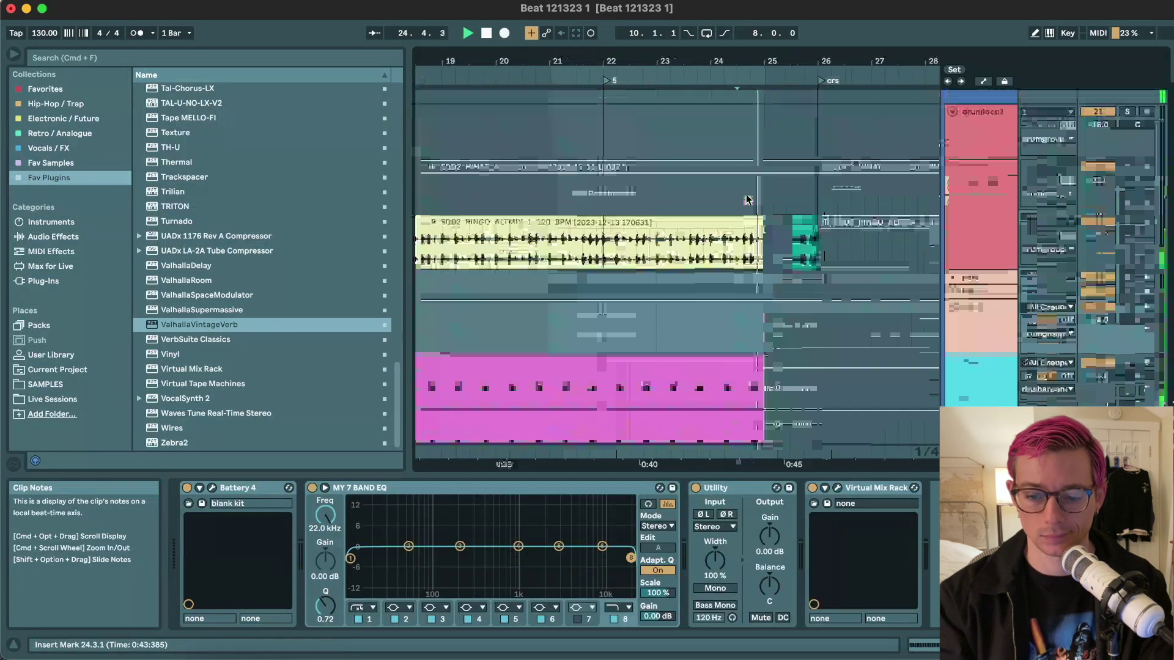
pyautogui.press('space')
# - Reactivate snare 1's last beat before bar 26, duplicate its note to fill the beat, and play the roll
pyautogui.scroll(-5, 779, 265)
pyautogui.scroll(5, 780, 267)
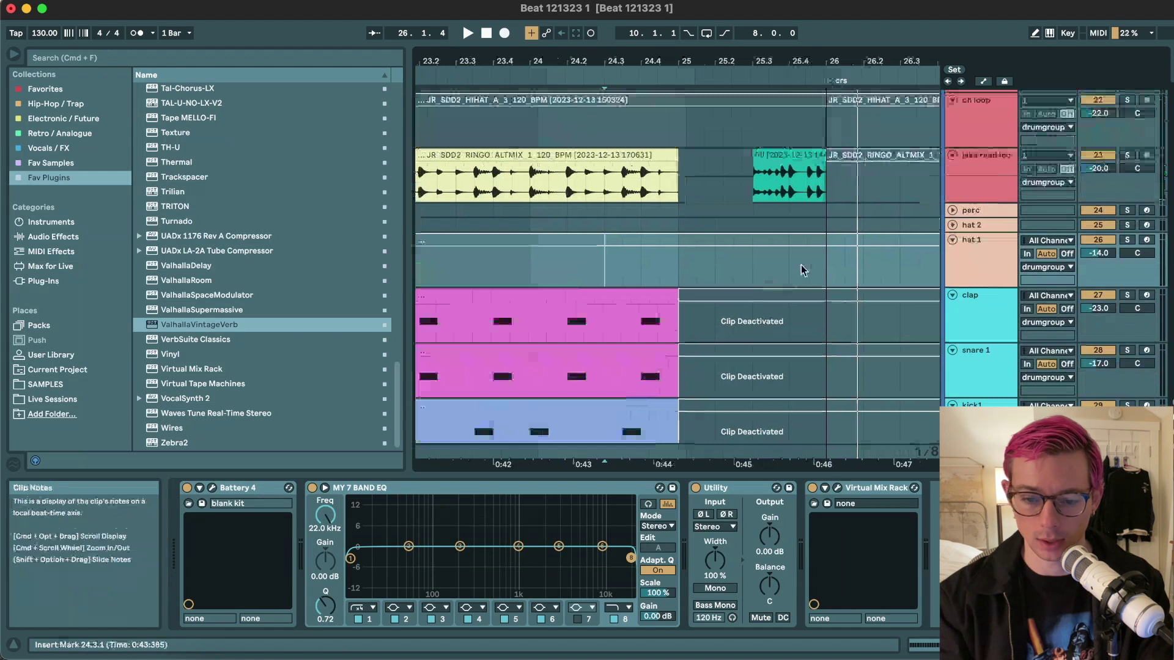
pyautogui.scroll(-2, 801, 270)
pyautogui.moveTo(801, 338); pyautogui.dragTo(810, 341)
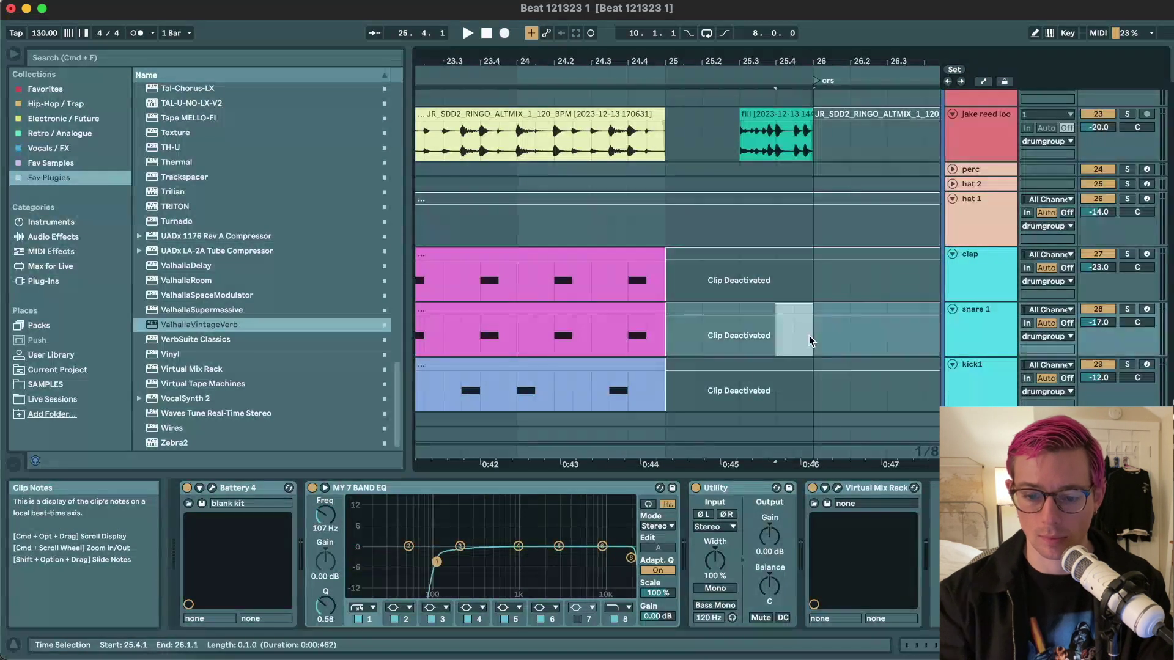
pyautogui.doubleClick(804, 333)
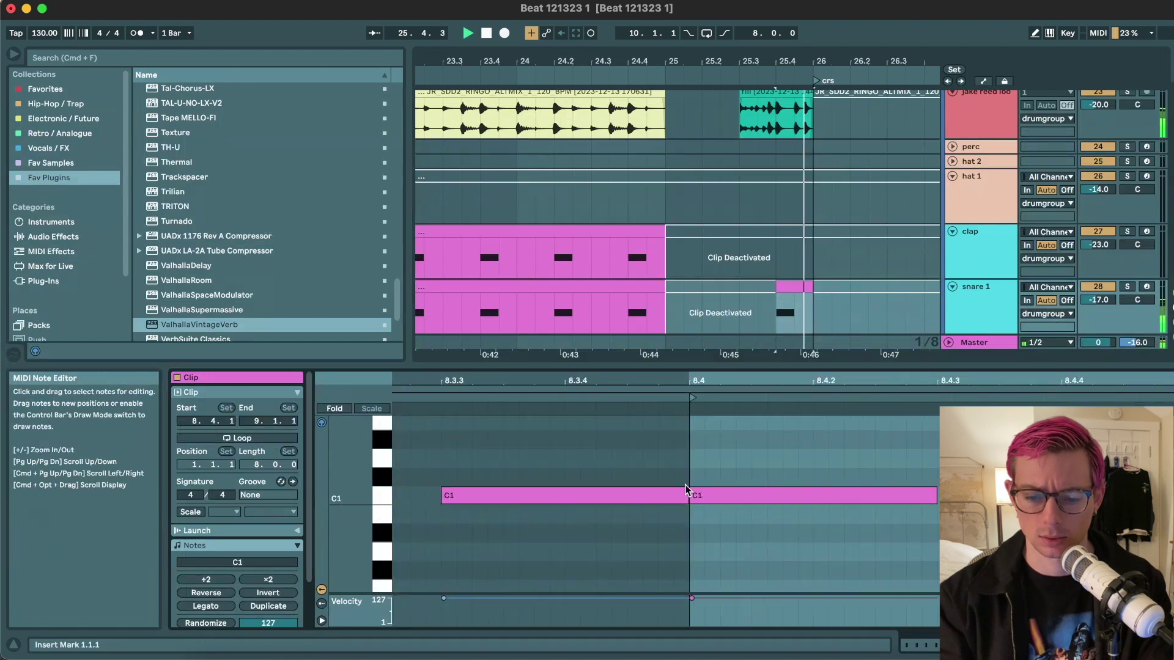
pyautogui.click(715, 491)
pyautogui.press('-')
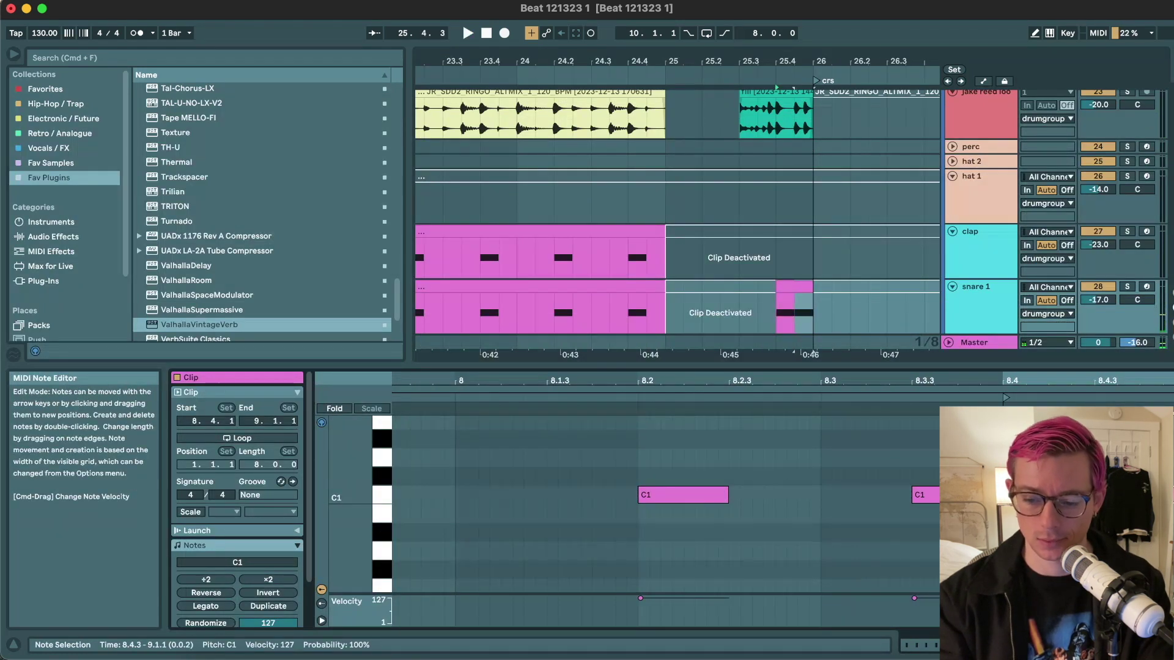
pyautogui.press('super+d')
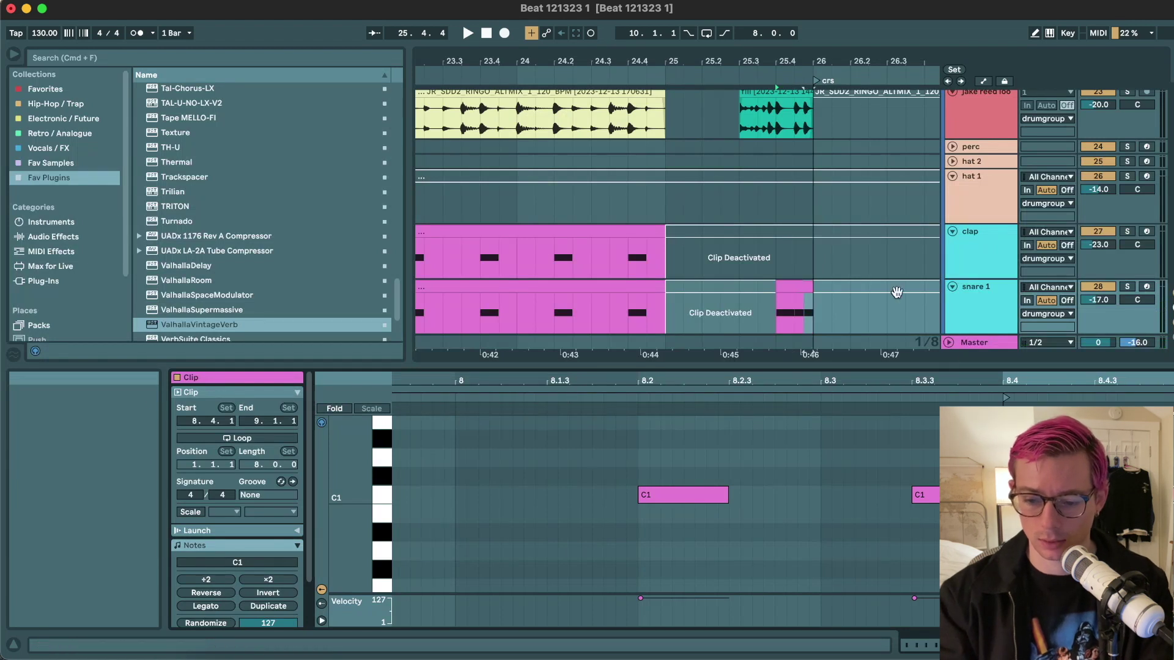
pyautogui.click(795, 286)
pyautogui.press('space')
pyautogui.click(727, 262)
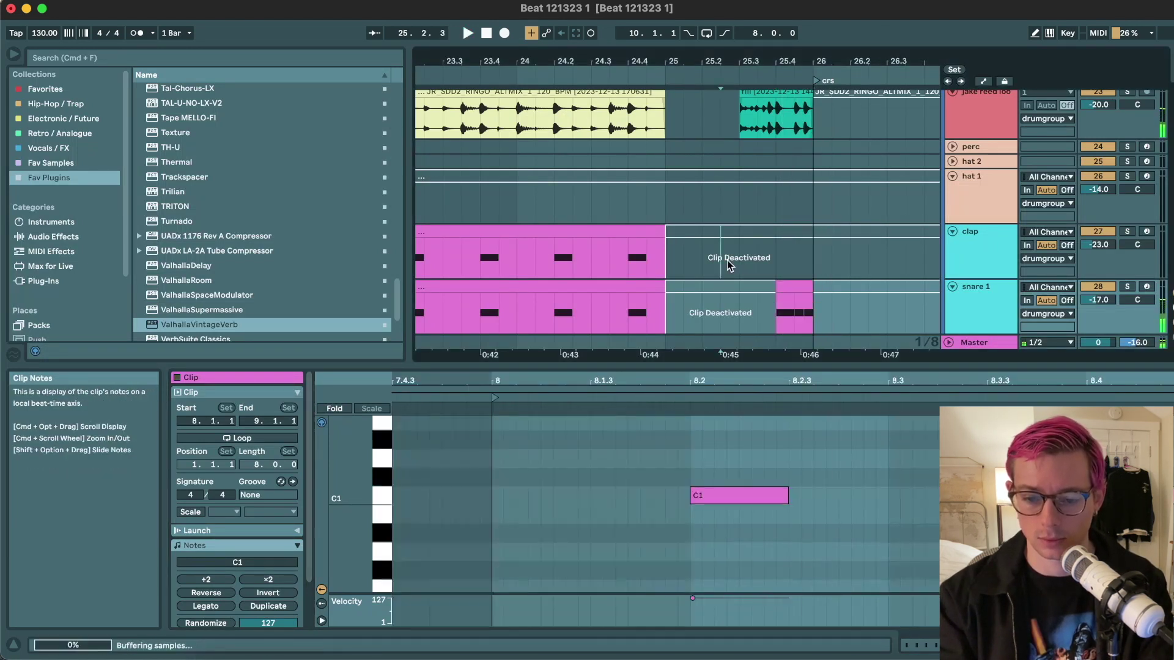
pyautogui.press('space')
# - Activate the drum clips from kick1 up to oh loop between bar 26 and bar 42
pyautogui.scroll(-5, 679, 173)
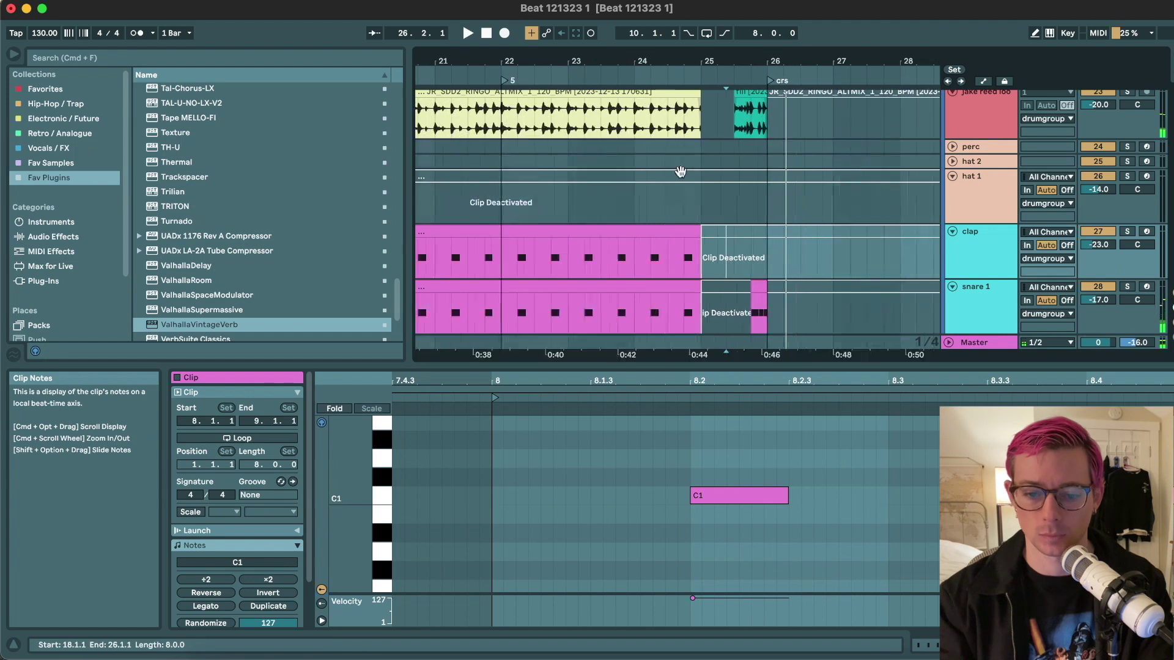
pyautogui.scroll(-5, 717, 191)
pyautogui.click(758, 204)
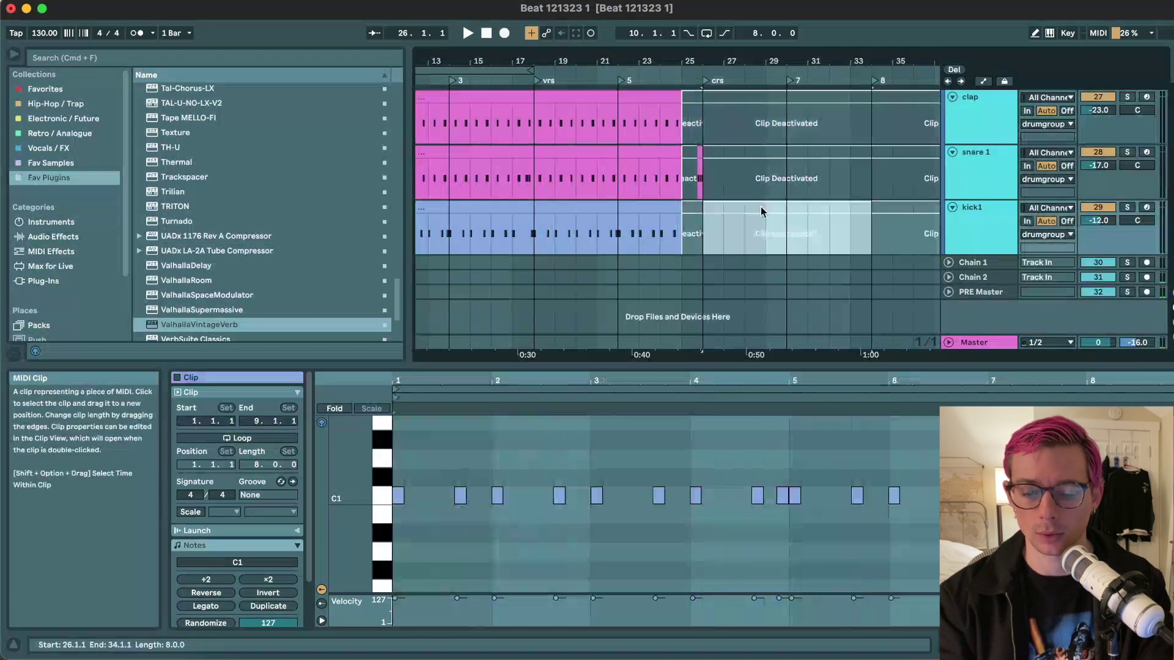
pyautogui.scroll(5, 762, 206)
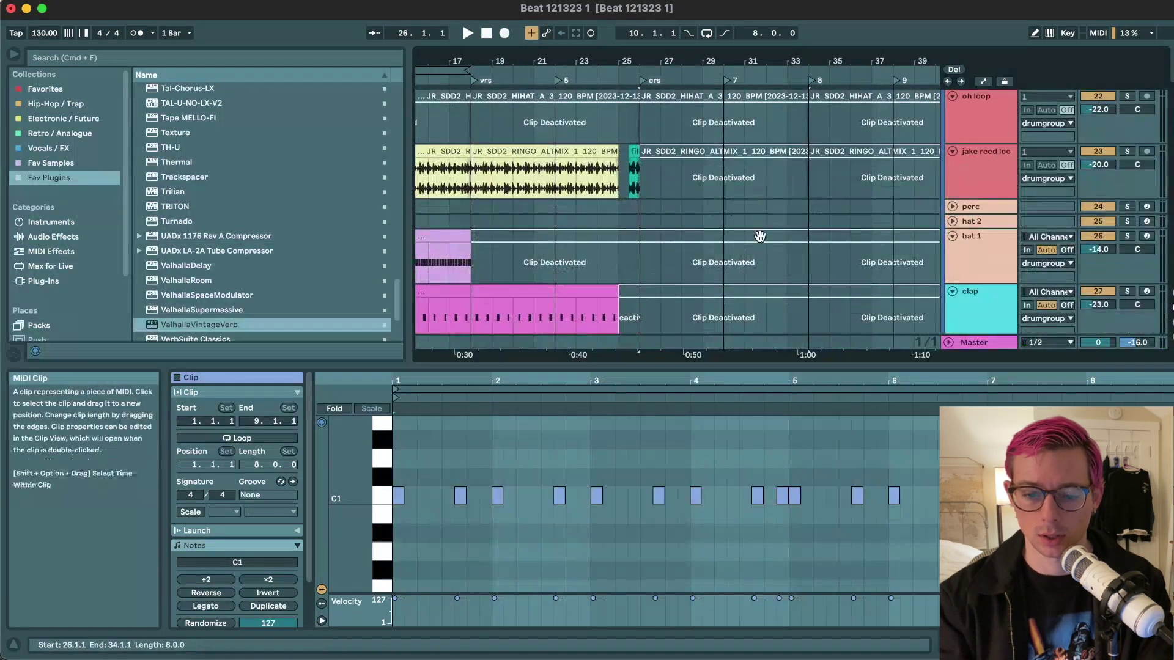
pyautogui.scroll(2, 761, 236)
pyautogui.scroll(-2, 761, 236)
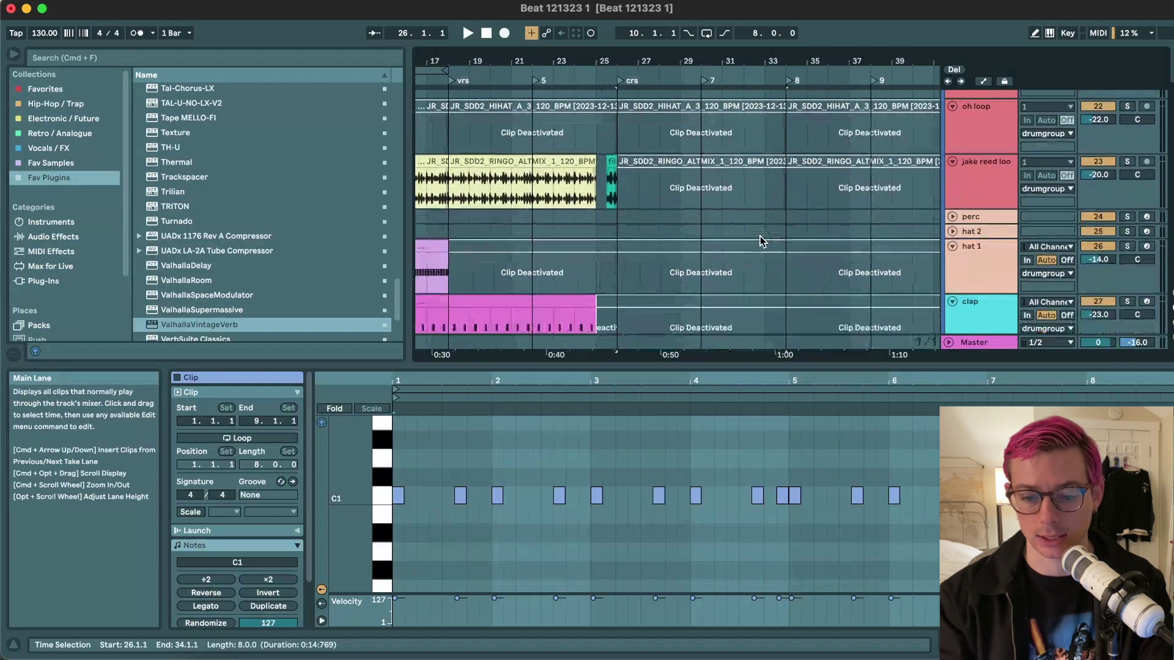
pyautogui.scroll(5, 766, 236)
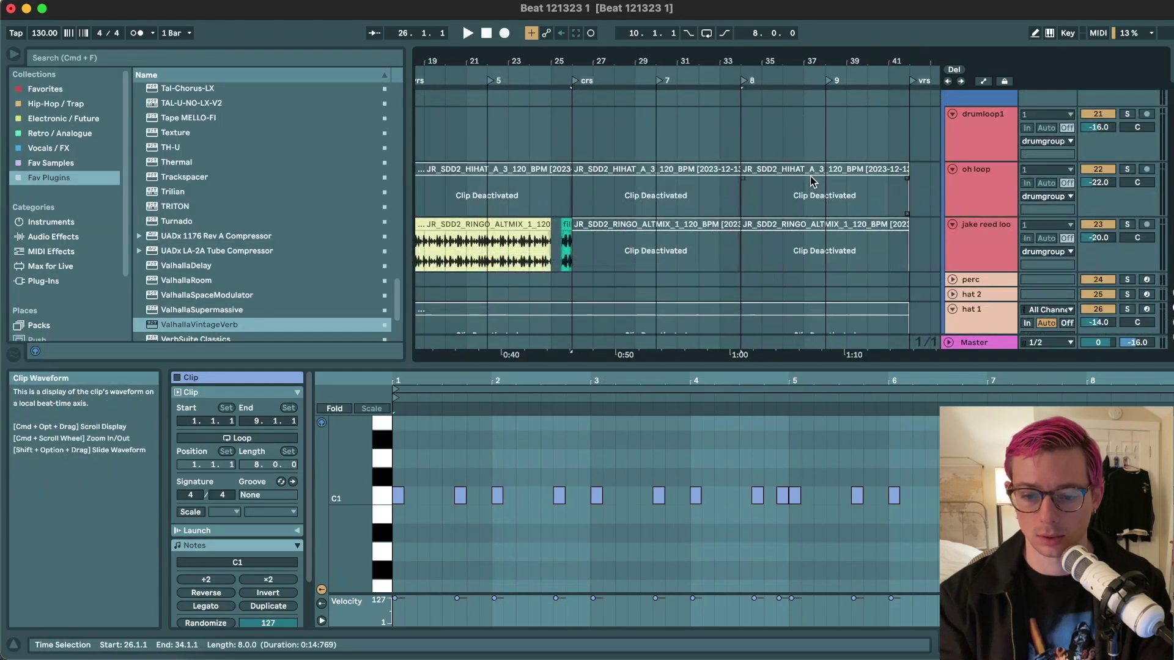
pyautogui.keyDown('shift'); pyautogui.click(810, 179); pyautogui.keyUp('shift')
pyautogui.keyDown('shift'); pyautogui.click(810, 169); pyautogui.keyUp('shift')
pyautogui.press('0')
# - Listen to the oh loop in the chorus and deactivate its clip between bar 26 and bar 34
pyautogui.click(694, 175)
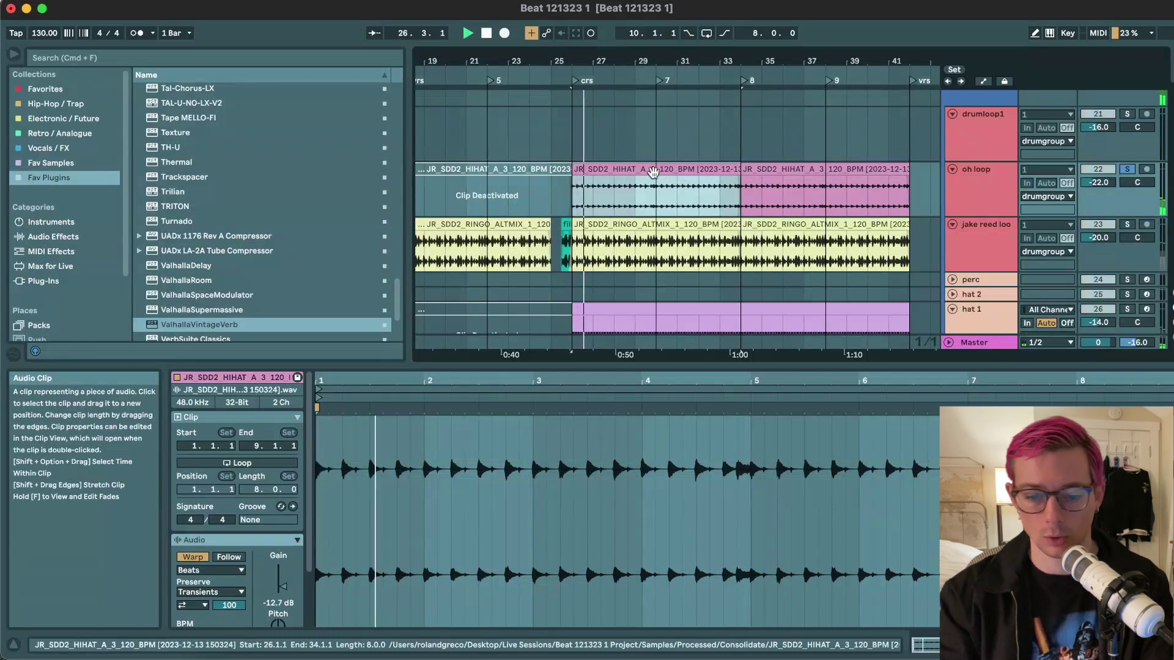
pyautogui.scroll(-2, 662, 170)
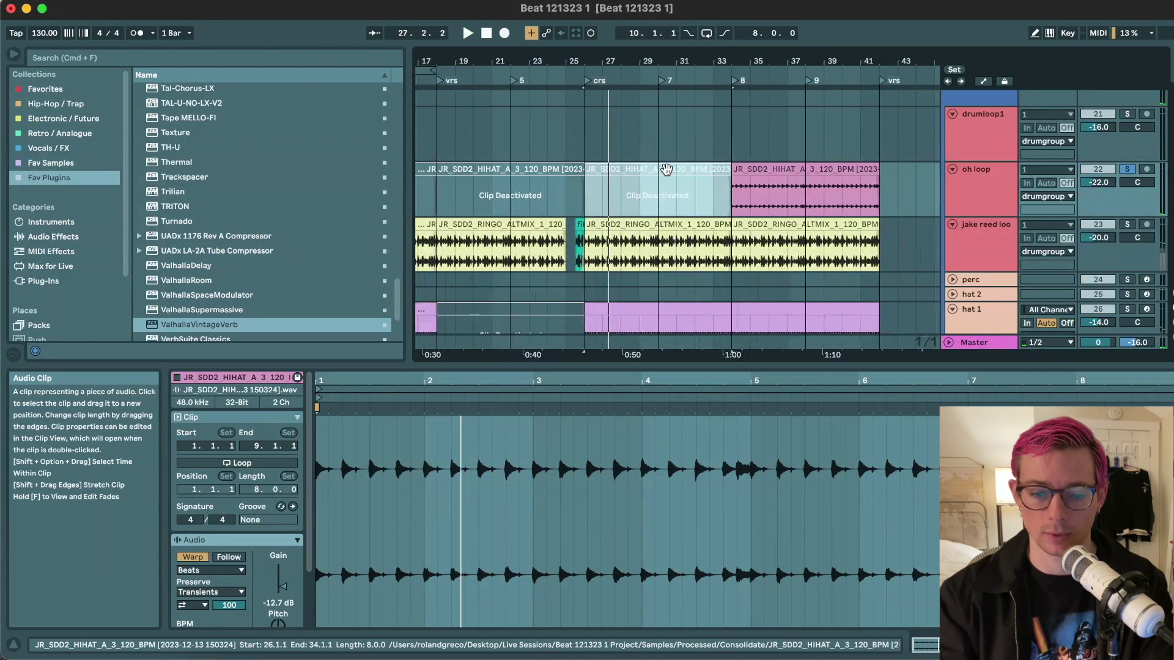
pyautogui.click(546, 144)
# - Activate the bass and bass 1 clips between bar 26 and bar 42 and play from bar 25 into the chorus
pyautogui.scroll(5, 545, 144)
pyautogui.hscroll(-2, 545, 145)
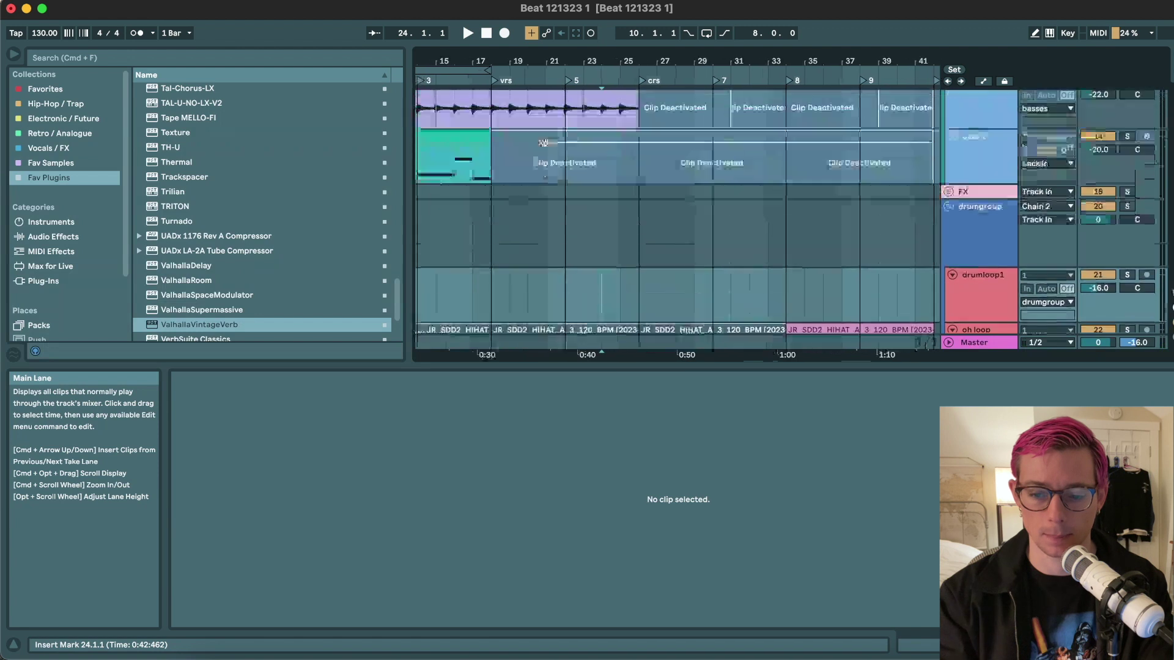
pyautogui.scroll(3, 590, 173)
pyautogui.click(569, 218)
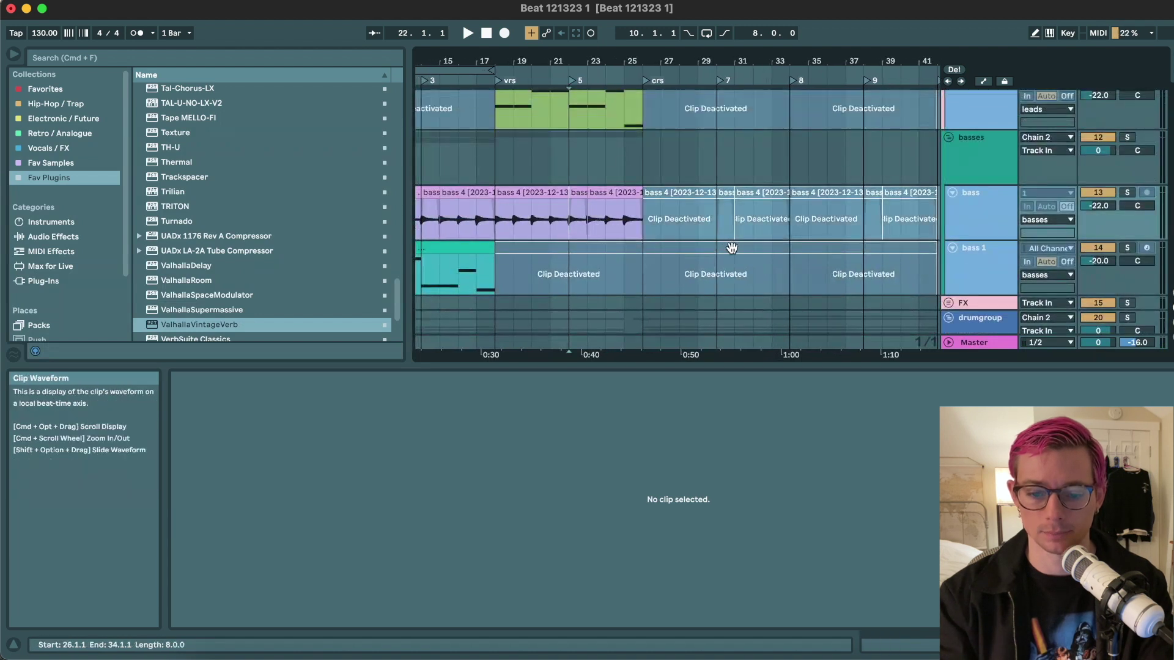
pyautogui.click(732, 248)
pyautogui.click(595, 177)
pyautogui.press('space')
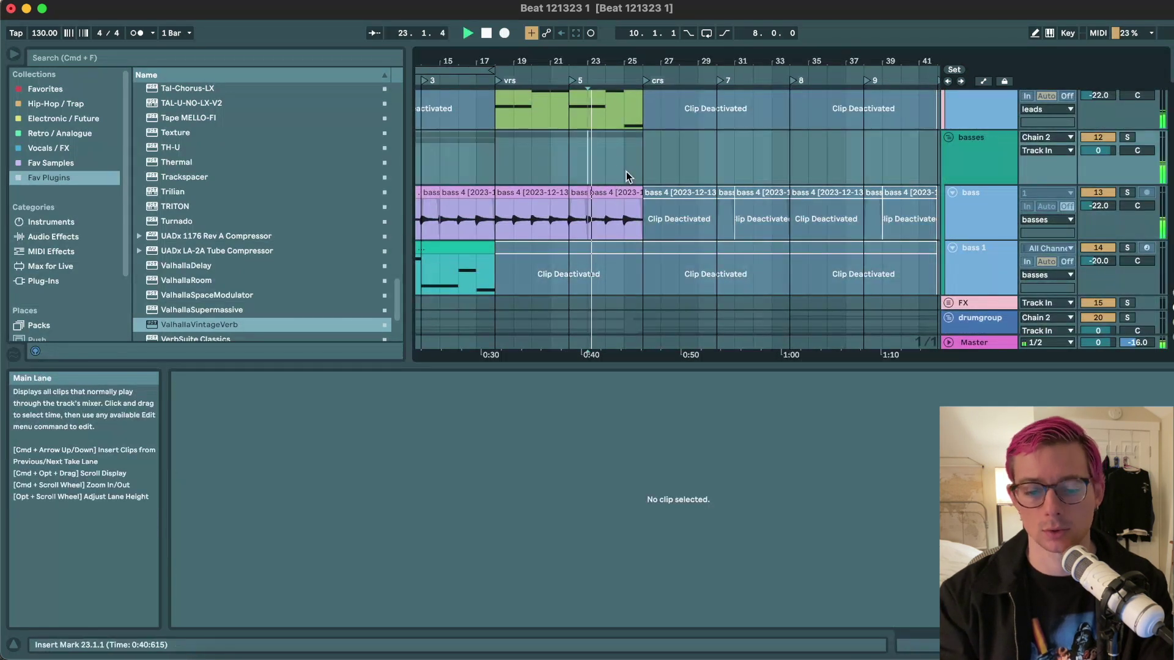
pyautogui.click(688, 195)
pyautogui.hscroll(2, 703, 208)
pyautogui.scroll(-1, 703, 207)
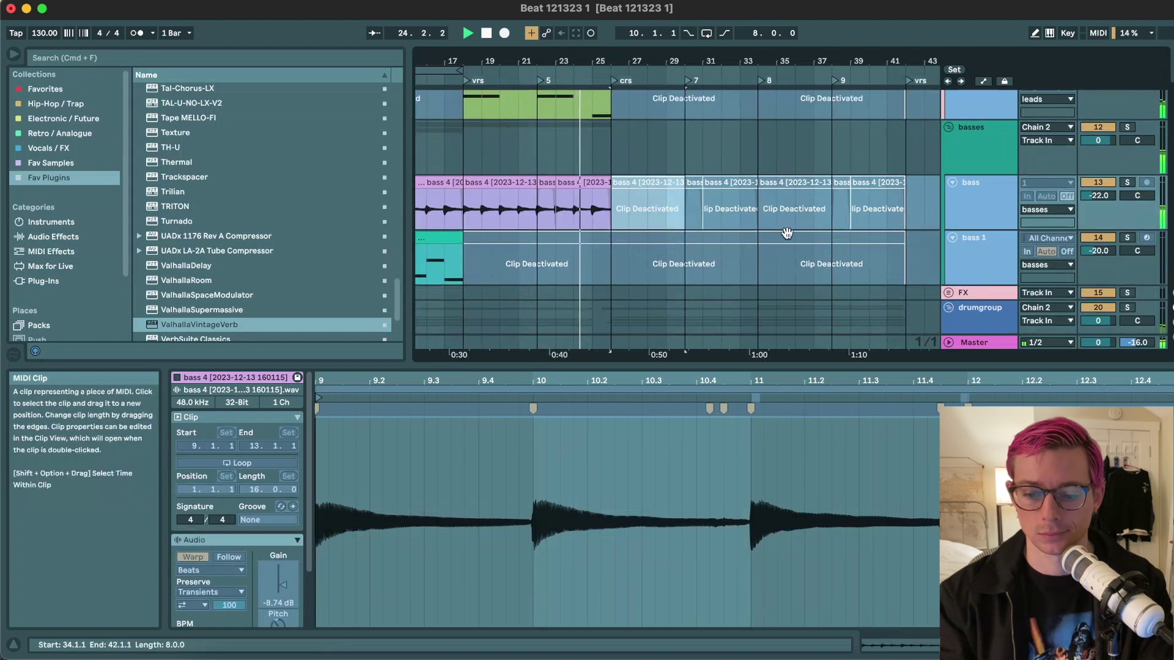
pyautogui.keyDown('shift'); pyautogui.click(803, 239); pyautogui.keyUp('shift')
pyautogui.press('0')
pyautogui.scroll(1, 617, 206)
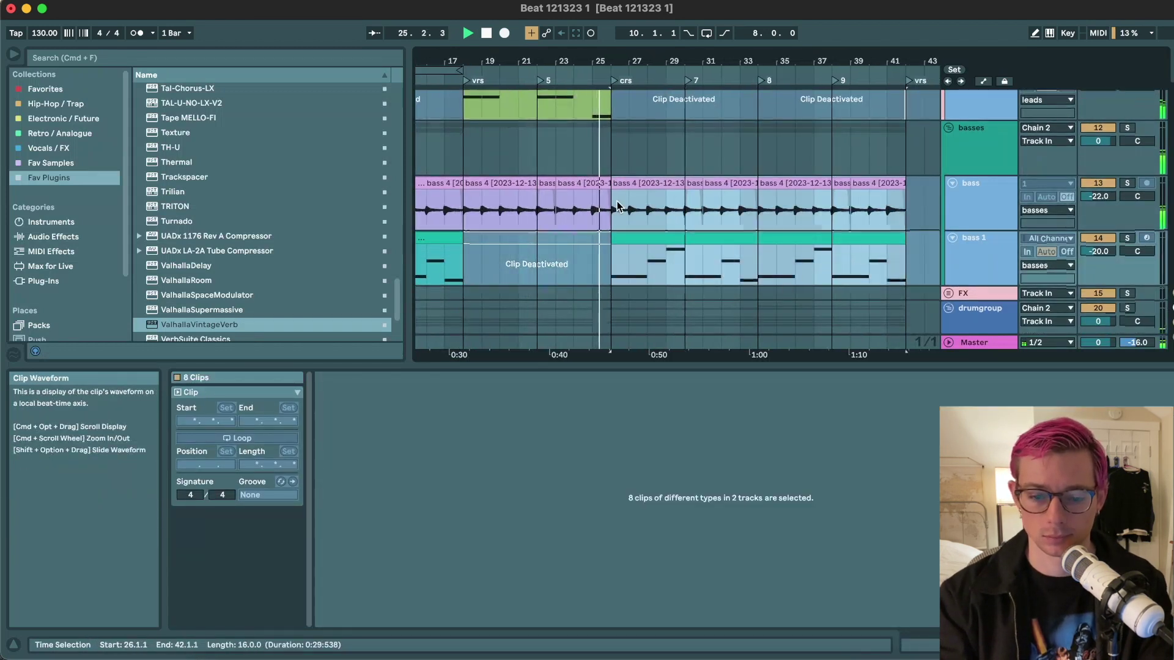
pyautogui.click(600, 197)
pyautogui.press('space')
# - Activate the four riff 1 clips between bar 26 and bar 42 and play the chorus with them
pyautogui.scroll(3, 656, 208)
pyautogui.hscroll(-1, 656, 208)
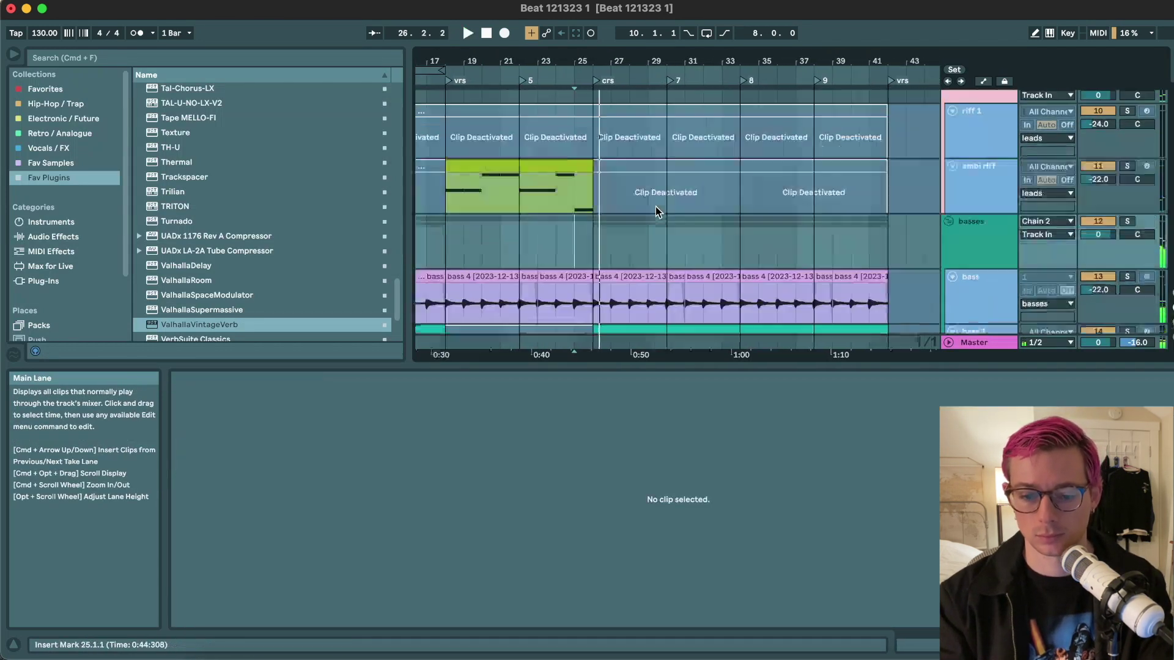
pyautogui.scroll(3, 656, 207)
pyautogui.hscroll(1, 656, 207)
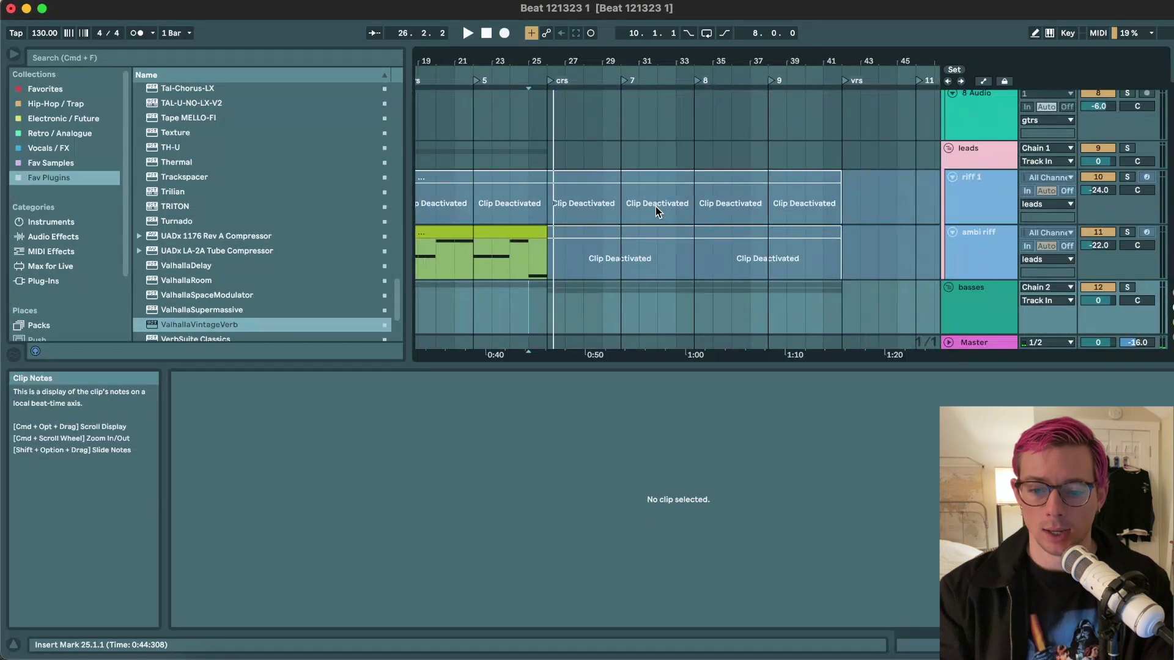
pyautogui.scroll(-3, 656, 206)
pyautogui.click(619, 178)
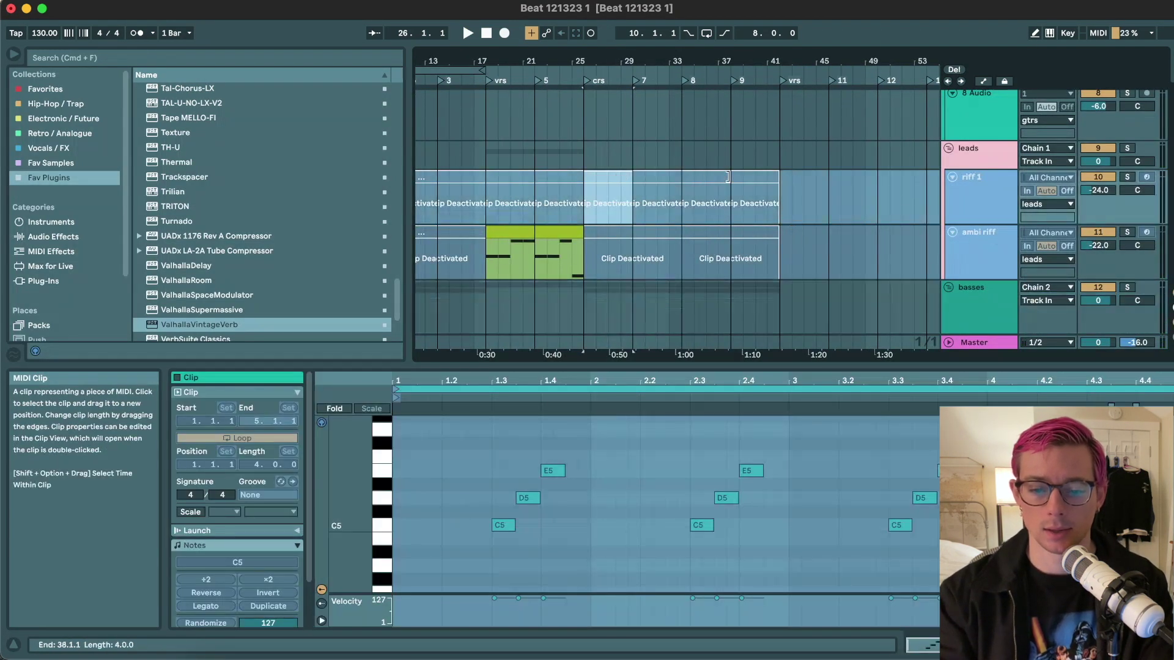
pyautogui.moveTo(733, 177); pyautogui.dragTo(743, 178)
pyautogui.keyDown('shift'); pyautogui.click(614, 177); pyautogui.keyUp('shift')
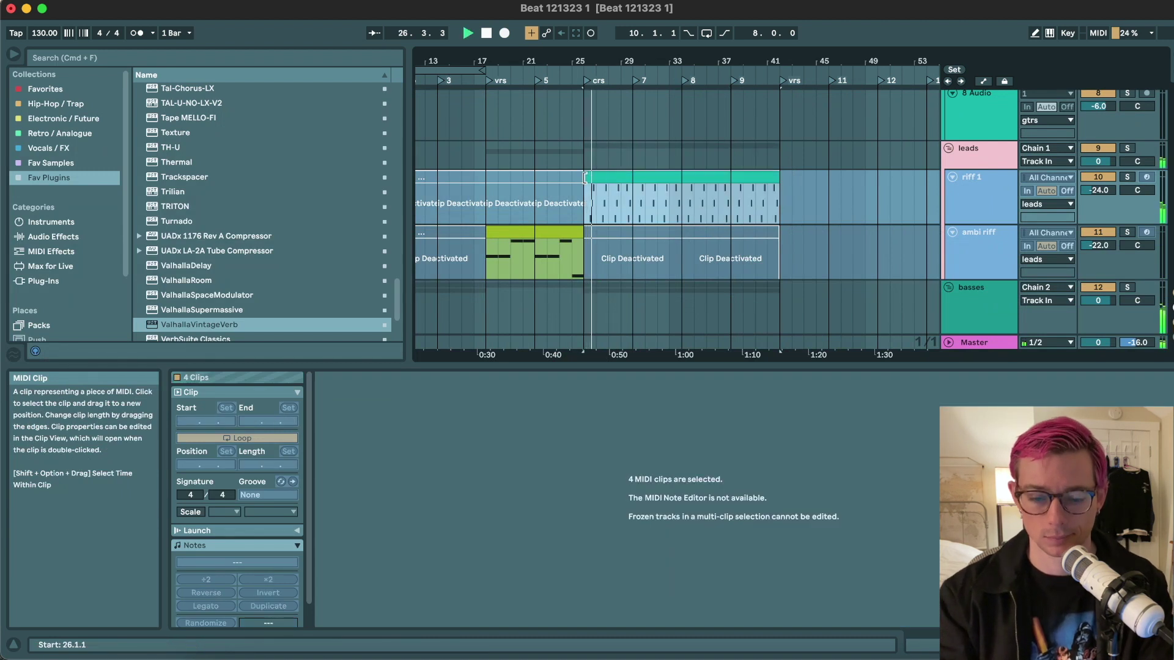
pyautogui.scroll(2, 585, 178)
pyautogui.click(720, 178)
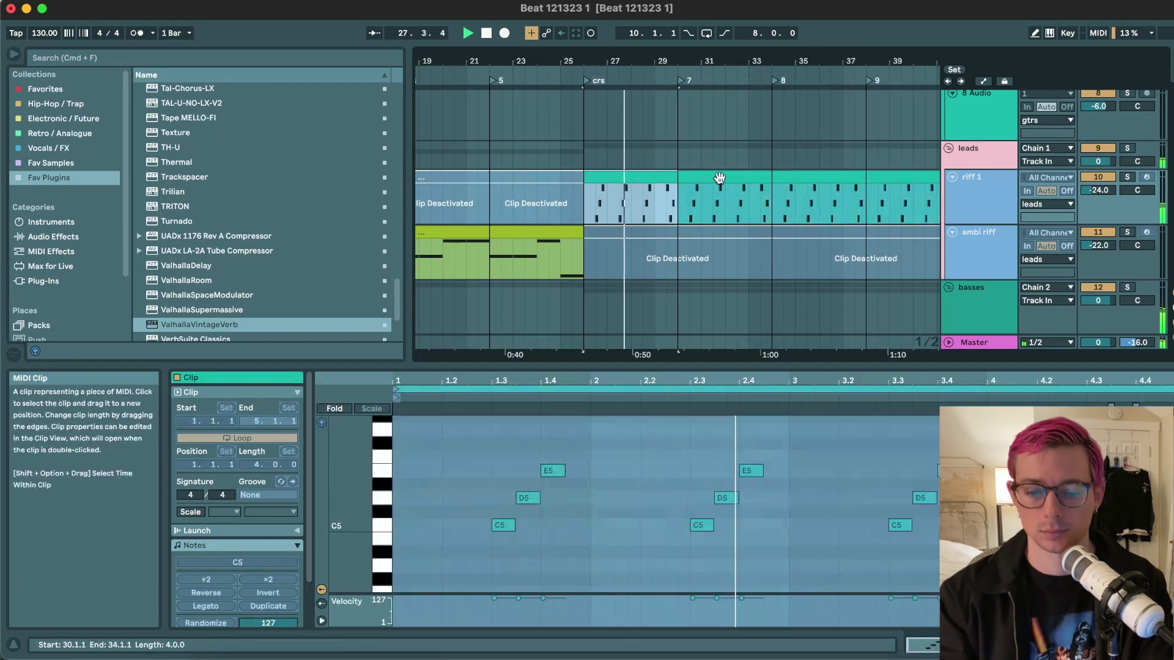
pyautogui.keyDown('shift'); pyautogui.click(720, 177); pyautogui.keyUp('shift')
# - Activate the palm mute clips between bar 26 and bar 42 and listen to them in the chorus
pyautogui.scroll(4, 720, 178)
pyautogui.scroll(-1, 720, 178)
pyautogui.click(667, 130)
pyautogui.keyDown('shift'); pyautogui.click(911, 125); pyautogui.keyUp('shift')
pyautogui.press('0')
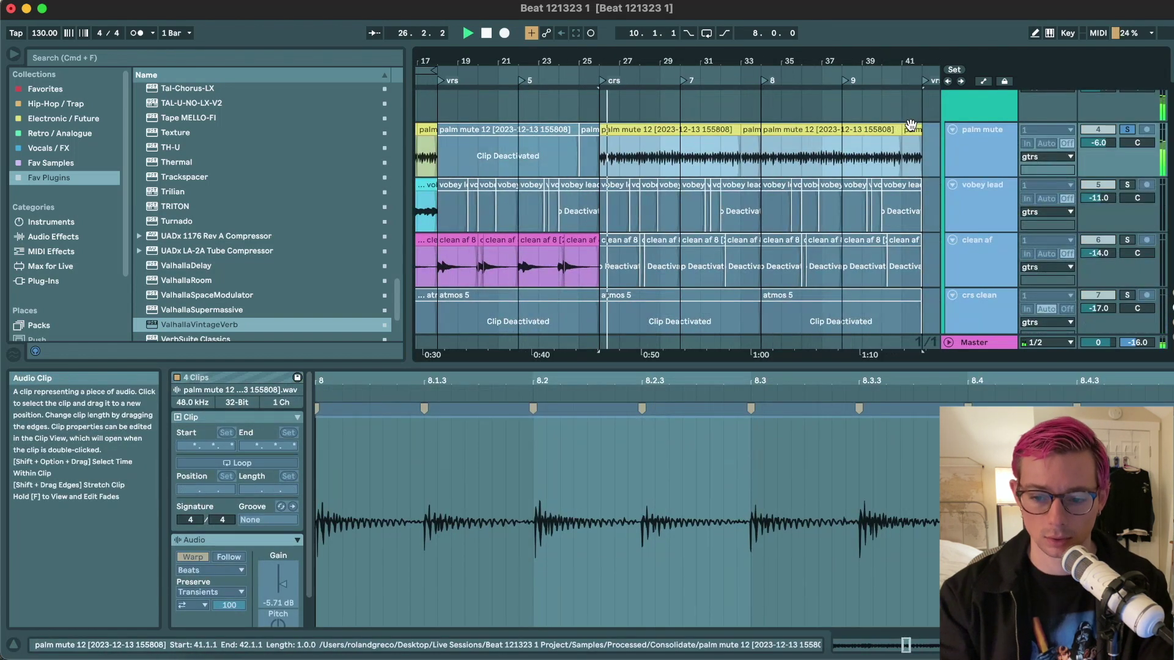
pyautogui.click(978, 156)
pyautogui.press('space')
# - Activate the vobey lead and clean af clips between bar 26 and bar 42 and play the chorus
pyautogui.click(608, 187)
pyautogui.scroll(-1, 608, 189)
pyautogui.keyDown('shift'); pyautogui.click(880, 212); pyautogui.keyUp('shift')
pyautogui.press('0')
pyautogui.press('space')
# - Try the first half of the chorus without the clean af clips between bar 26 and bar 34
pyautogui.click(611, 222)
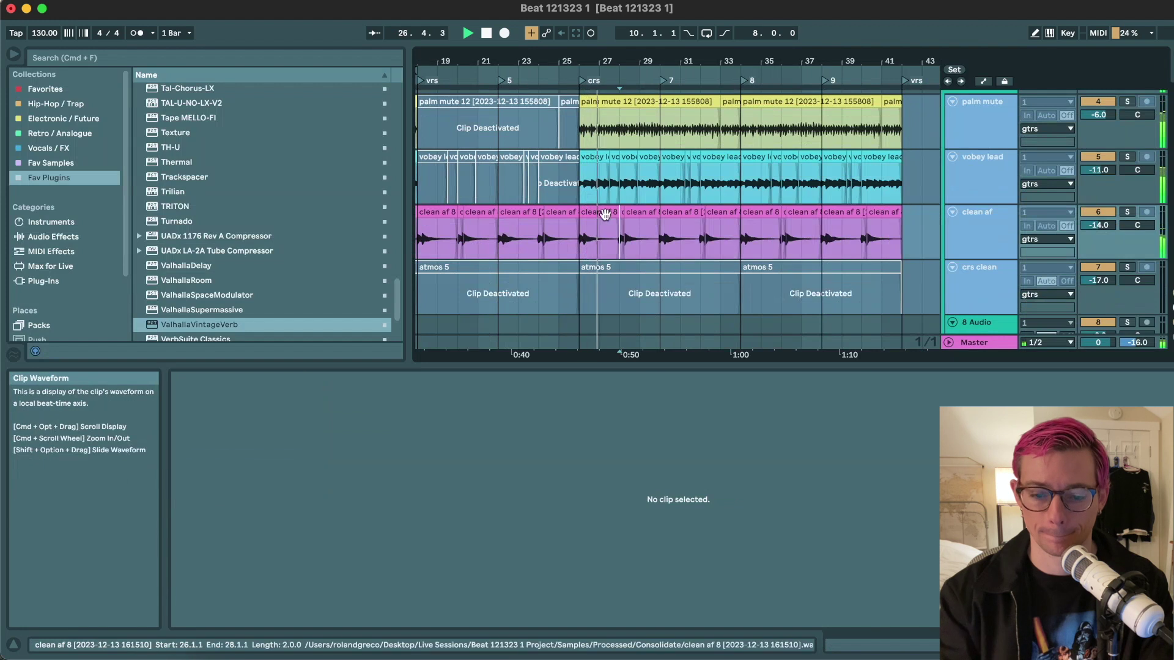
pyautogui.keyDown('shift'); pyautogui.click(713, 213); pyautogui.keyUp('shift')
pyautogui.press('0')
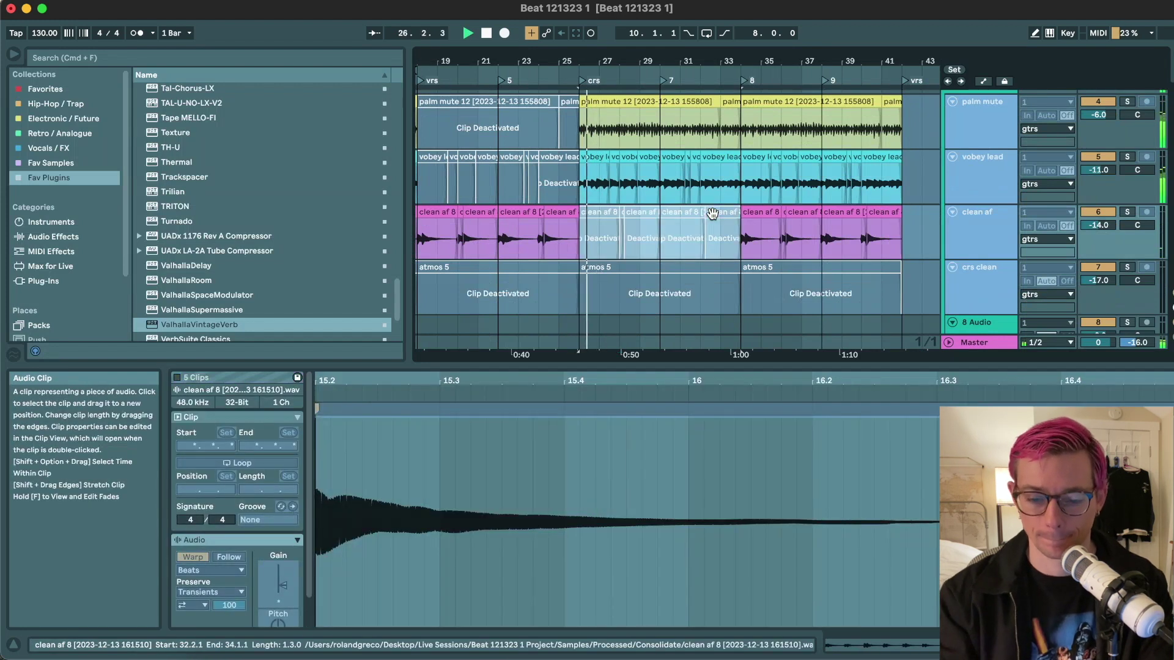
pyautogui.press('0')
# - Activate both atmos 5 clips on the crs clean track between bar 26 and bar 42
pyautogui.click(629, 267)
pyautogui.press('0')
pyautogui.scroll(-1, 632, 265)
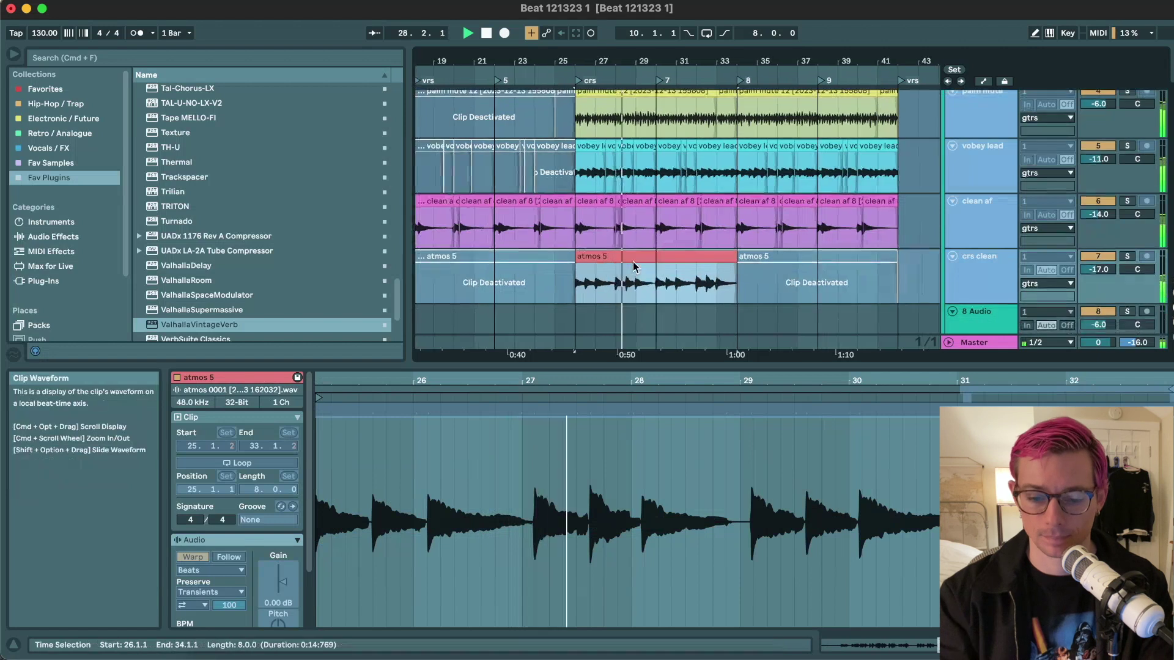
pyautogui.keyDown('shift'); pyautogui.click(747, 260); pyautogui.keyUp('shift')
pyautogui.press('0')
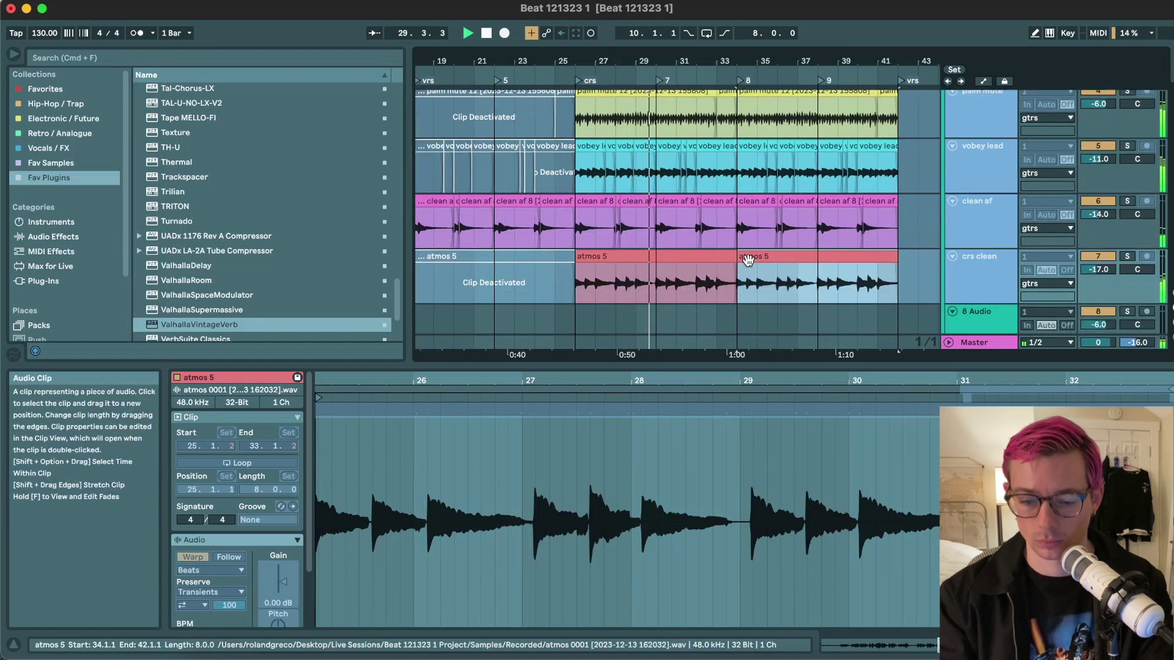
pyautogui.scroll(-1, 748, 259)
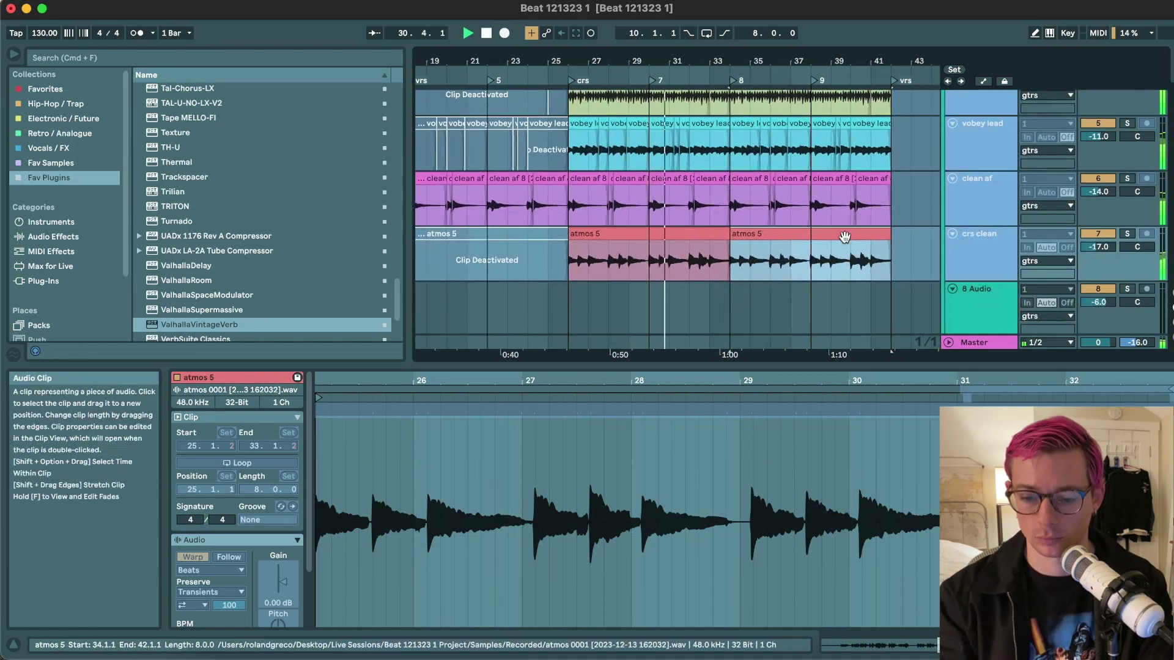
# - Lower the crs clean track's volume to -18 dB
pyautogui.click(976, 259)
pyautogui.click(1100, 253)
pyautogui.moveTo(1102, 255); pyautogui.dragTo(1104, 251)
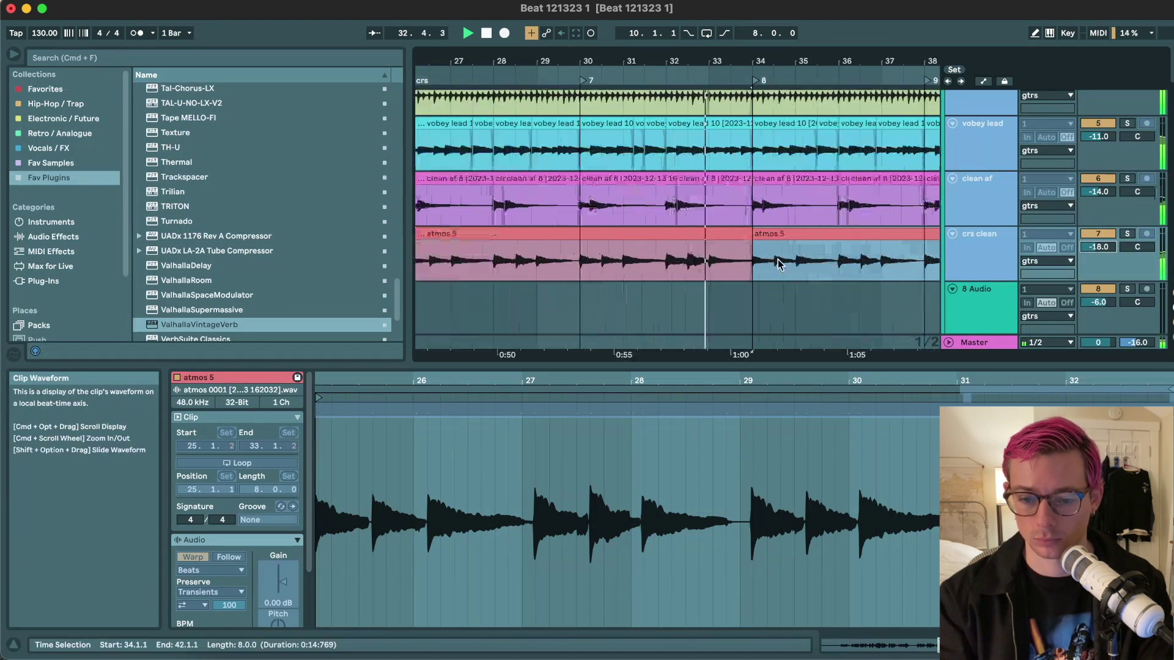
# - Deactivate the span from 33.4.3 to 34.1.1 on the drum tracks from the jake reed loop to kick1
pyautogui.scroll(-5, 777, 260)
pyautogui.scroll(3, 777, 259)
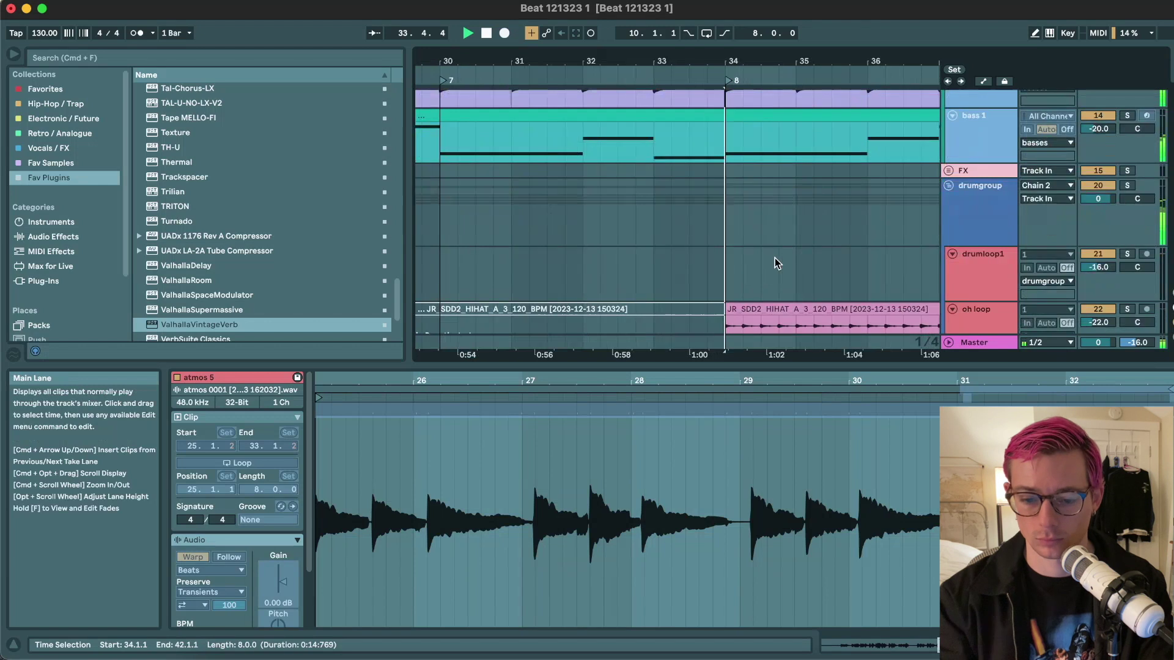
pyautogui.scroll(-3, 778, 262)
pyautogui.press('space')
pyautogui.scroll(3, 776, 262)
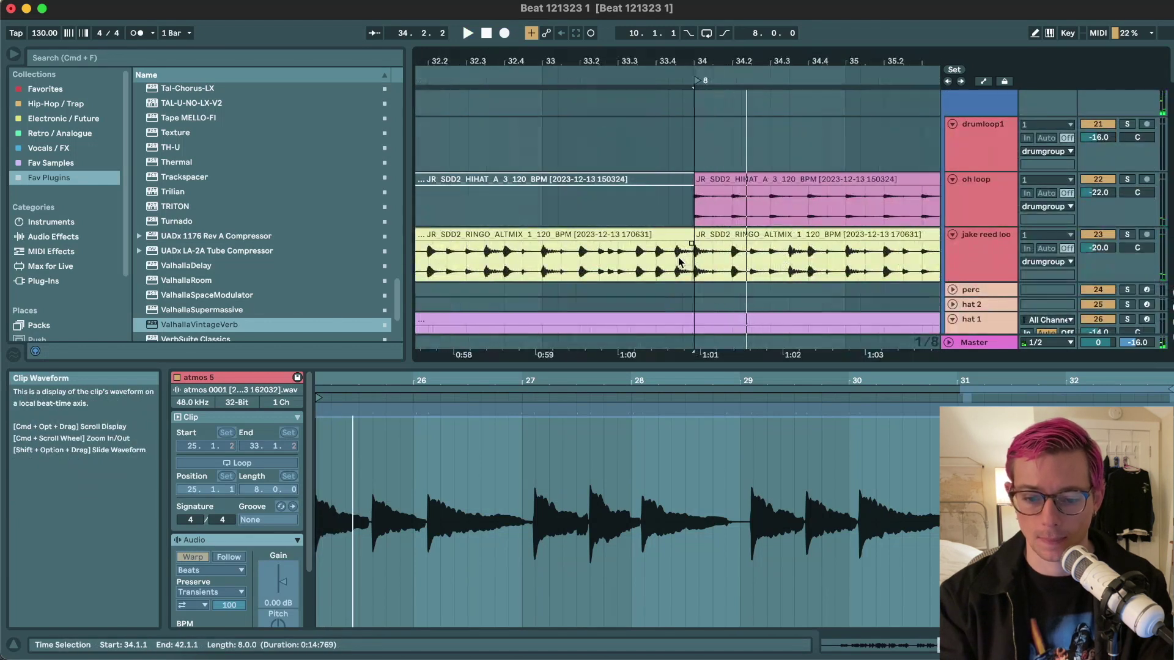
pyautogui.click(678, 258)
pyautogui.scroll(-3, 679, 259)
pyautogui.keyDown('shift'); pyautogui.click(691, 263); pyautogui.keyUp('shift')
pyautogui.scroll(-5, 691, 265)
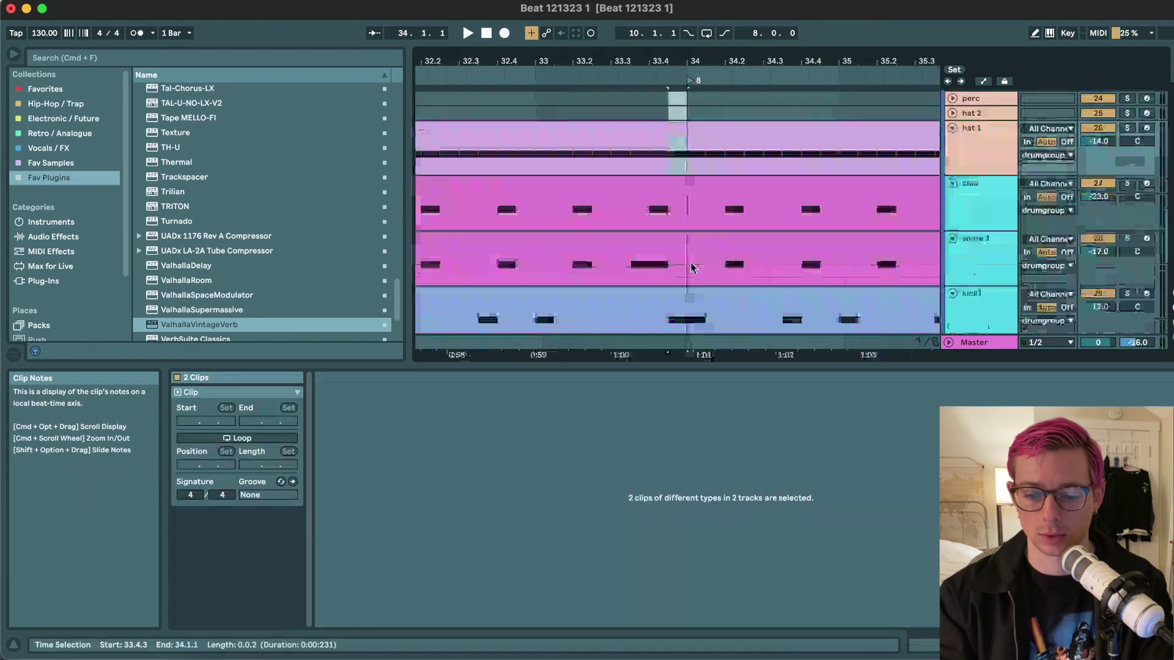
pyautogui.keyDown('shift'); pyautogui.click(681, 244); pyautogui.keyUp('shift')
# - Play the chorus from bar 33 to hear the drum cut leading into bar 34
pyautogui.click(614, 178)
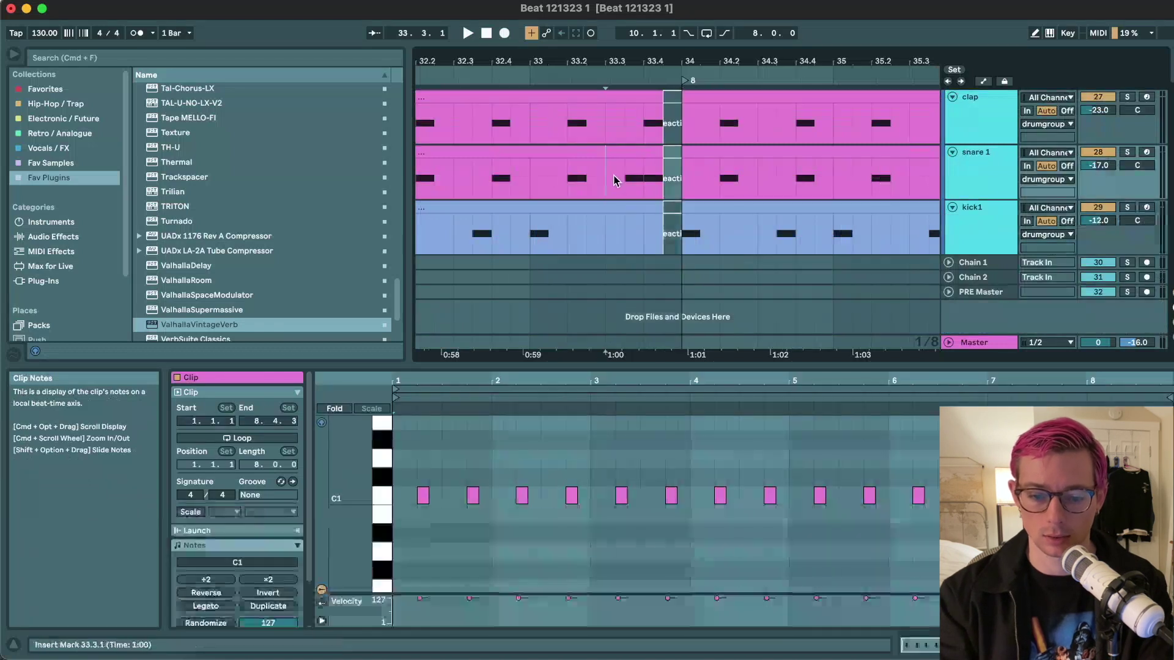
pyautogui.scroll(-3, 627, 177)
pyautogui.scroll(5, 626, 177)
pyautogui.scroll(-4, 626, 174)
pyautogui.scroll(-1, 627, 178)
pyautogui.scroll(8, 627, 178)
pyautogui.hscroll(-2, 627, 178)
pyautogui.click(709, 230)
pyautogui.scroll(3, 709, 230)
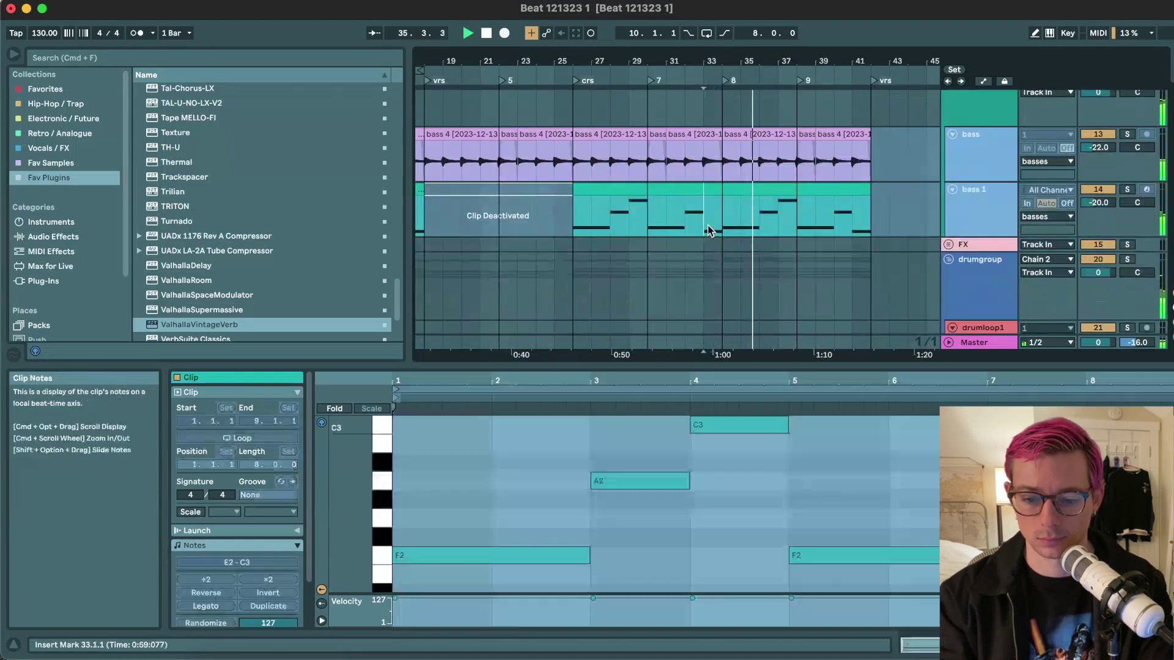
pyautogui.scroll(1, 709, 230)
pyautogui.press('space')
# - Activate the ambi riff clip between bar 34 and bar 42 and play the second half of the chorus from bar 32
pyautogui.click(730, 200)
pyautogui.press('0')
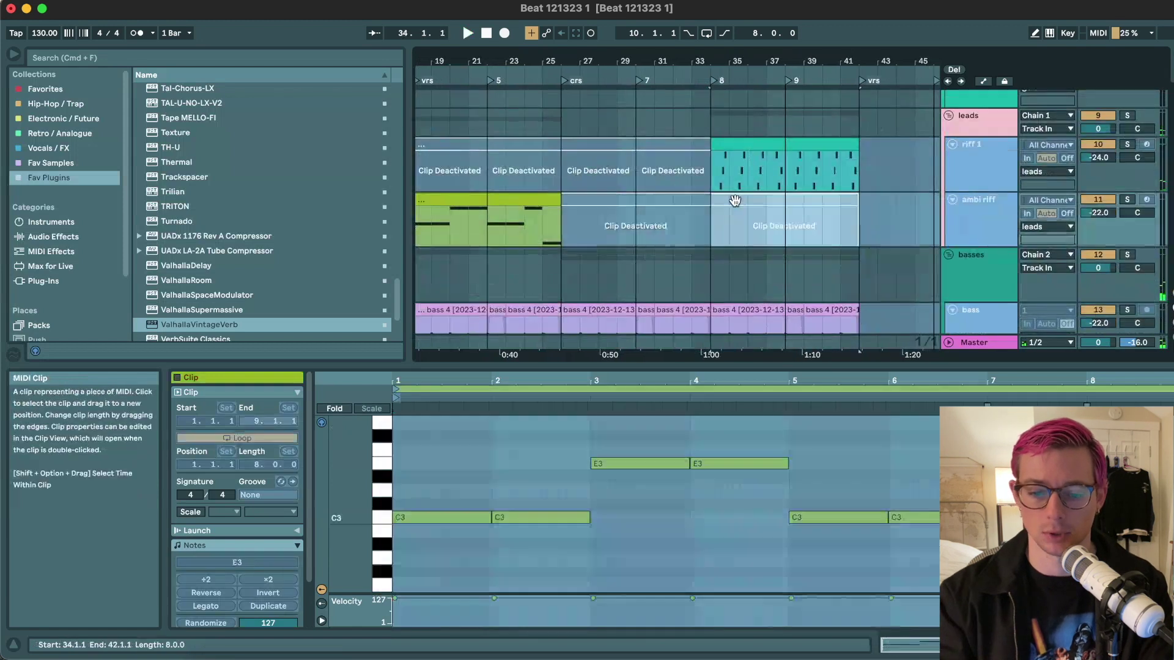
pyautogui.click(670, 232)
pyautogui.press('space')
pyautogui.scroll(5, 673, 235)
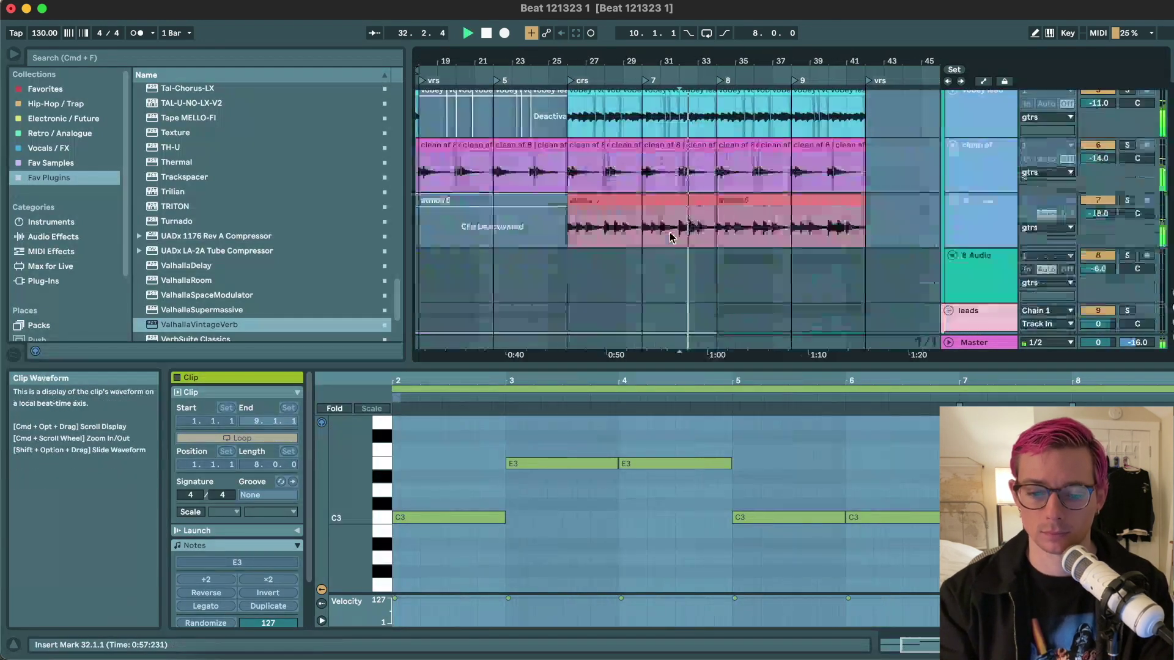
pyautogui.scroll(-2, 722, 234)
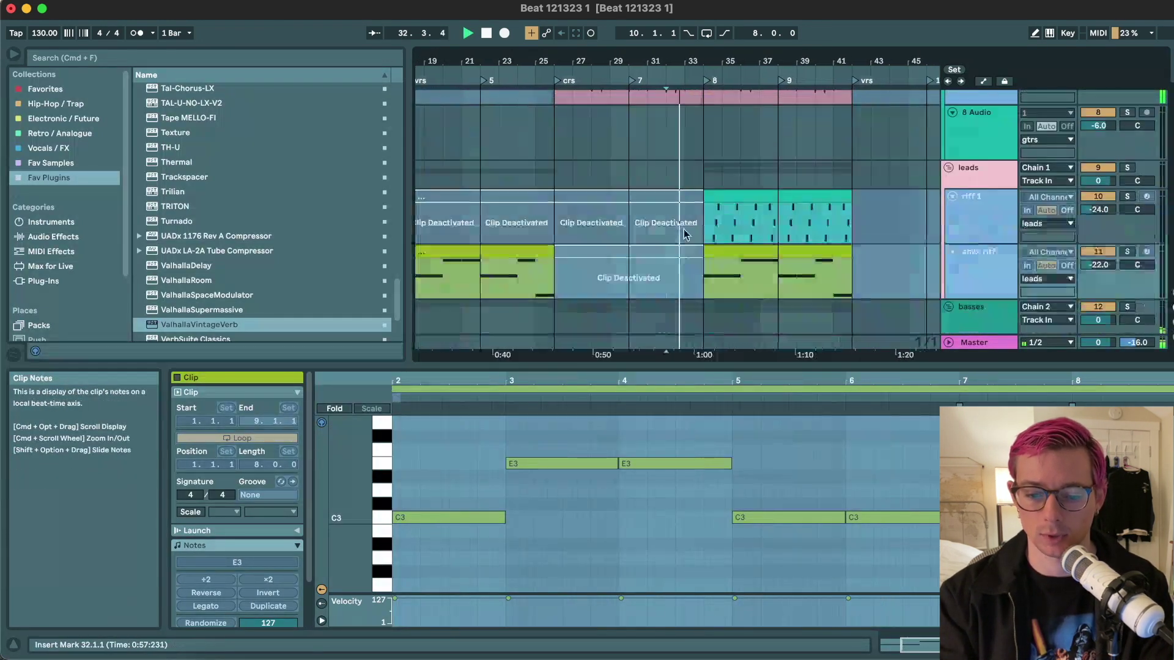
pyautogui.click(750, 244)
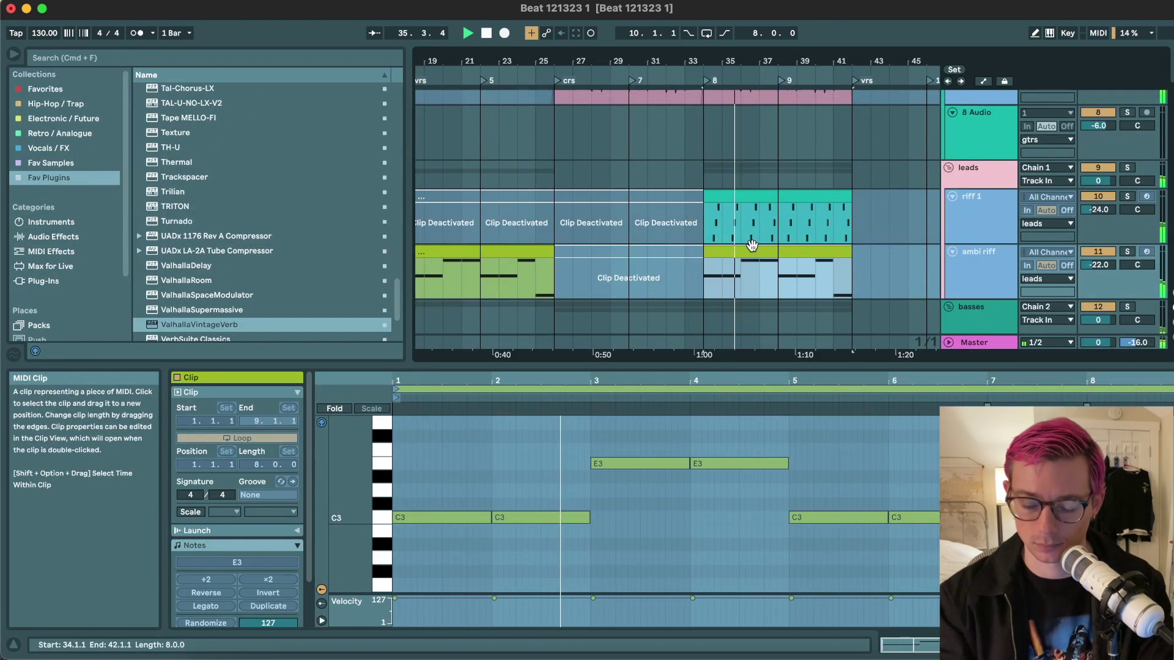
pyautogui.scroll(-3, 752, 244)
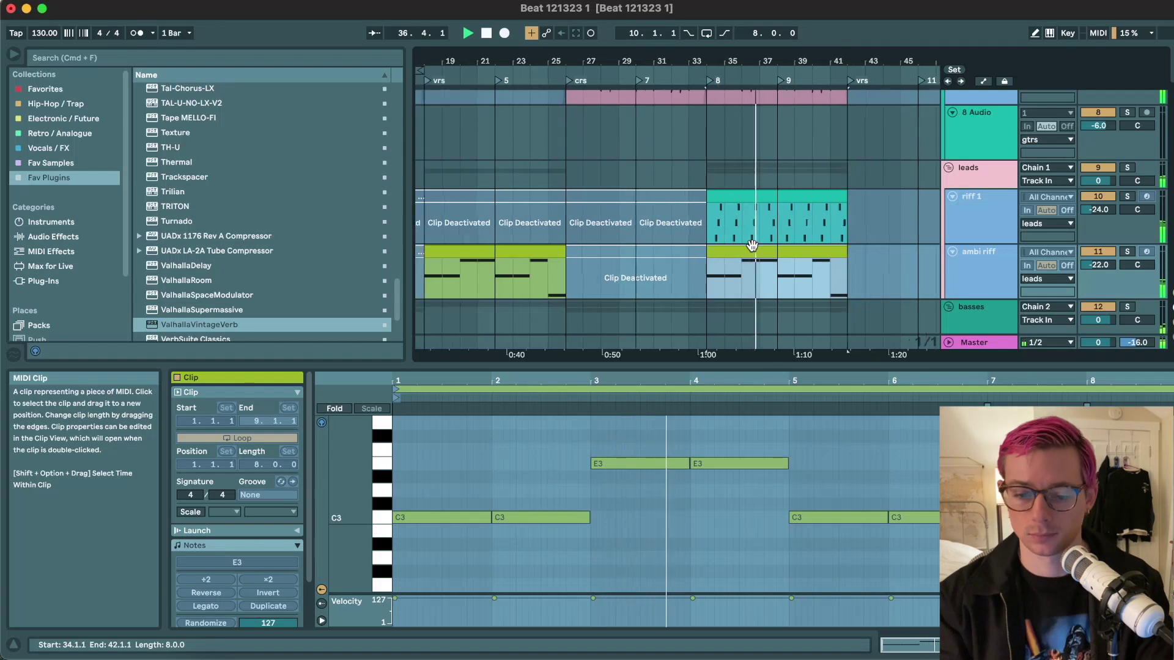
pyautogui.scroll(5, 752, 244)
pyautogui.scroll(3, 752, 247)
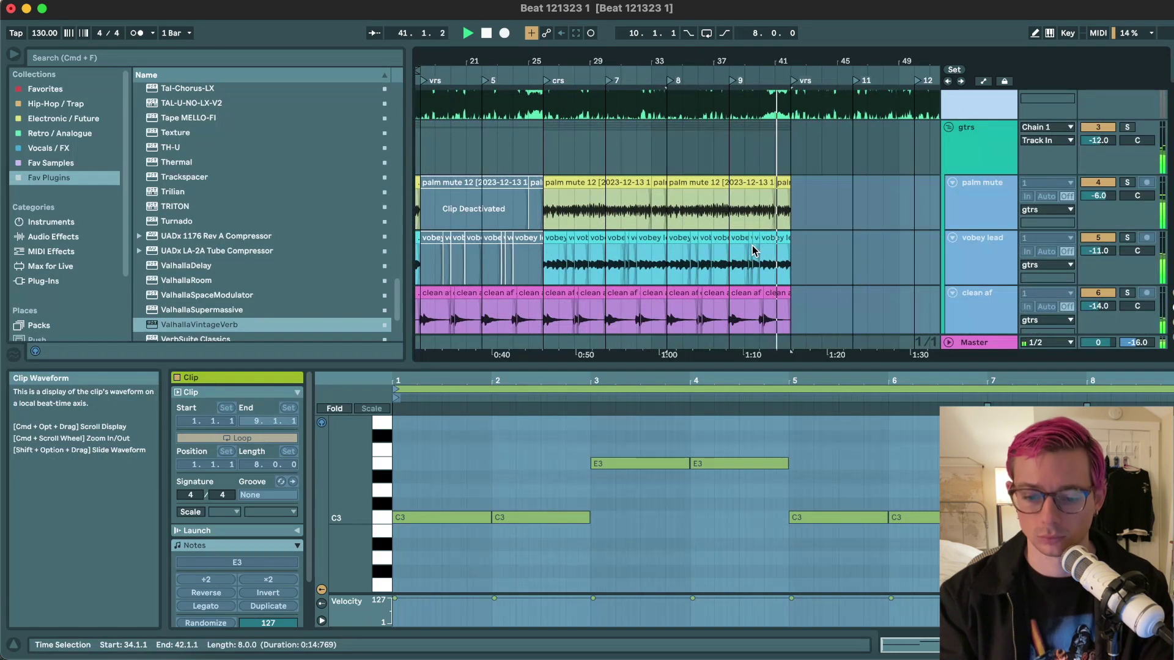
pyautogui.press('space')
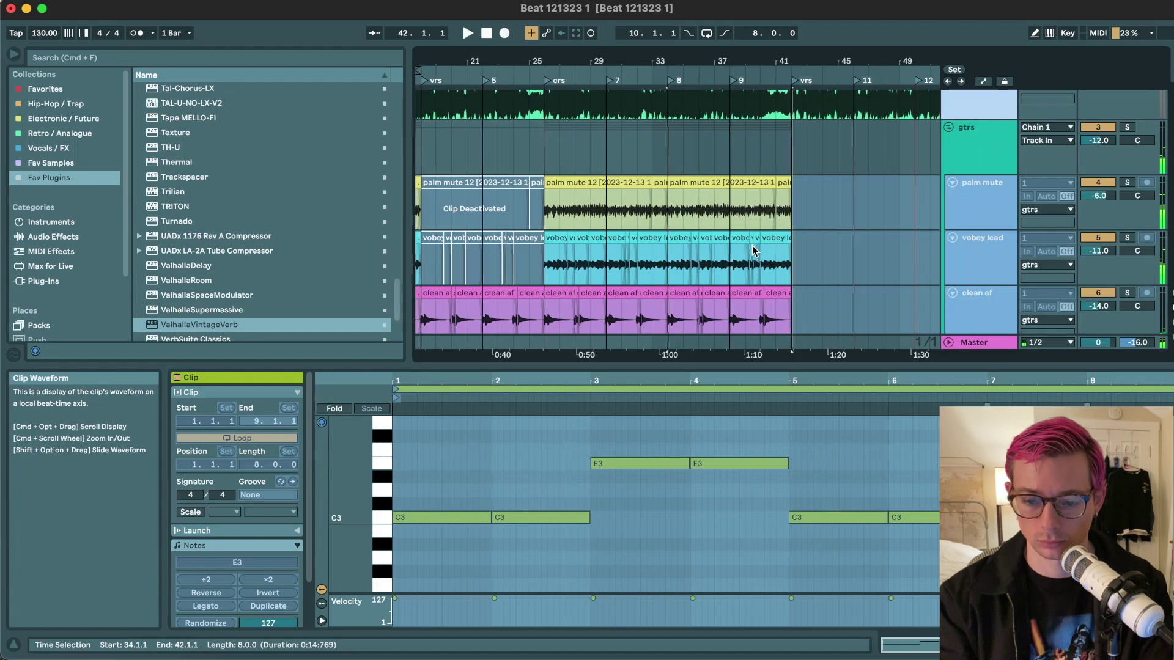
# - Solo the ref track and play its transition into the second verse at bar 42
pyautogui.scroll(3, 752, 249)
pyautogui.hscroll(-2, 752, 249)
pyautogui.hscroll(2, 752, 249)
pyautogui.click(779, 143)
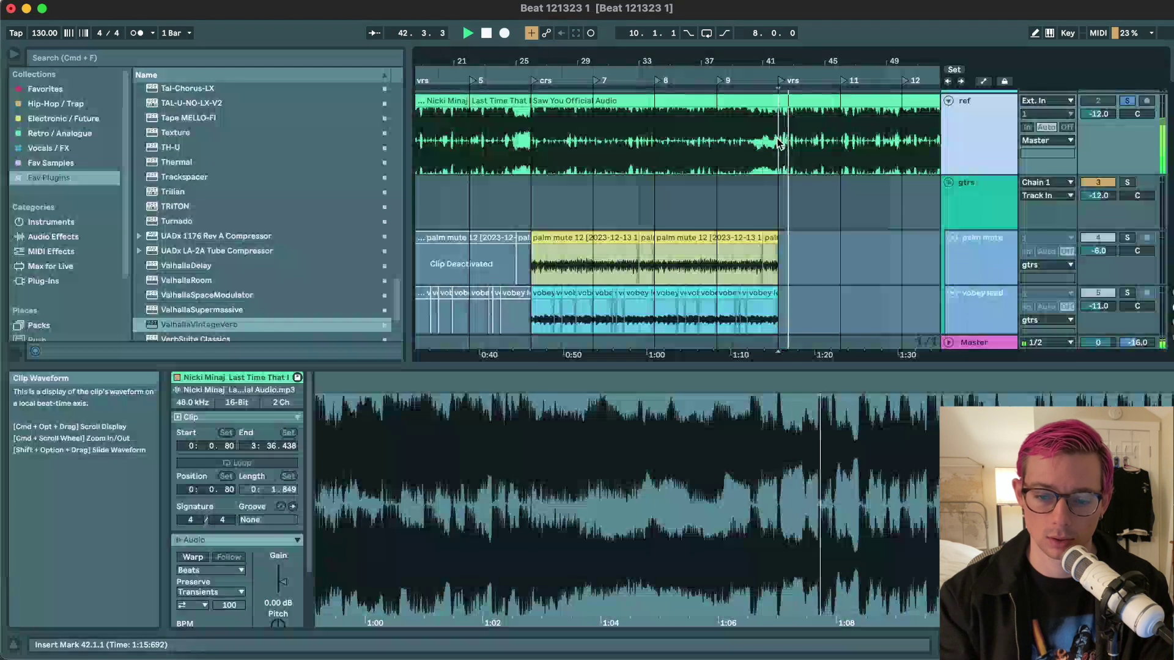
pyautogui.press('space')
# - Play the reference song's first verse from bar 18 for comparison with its second verse
pyautogui.hscroll(-3, 778, 140)
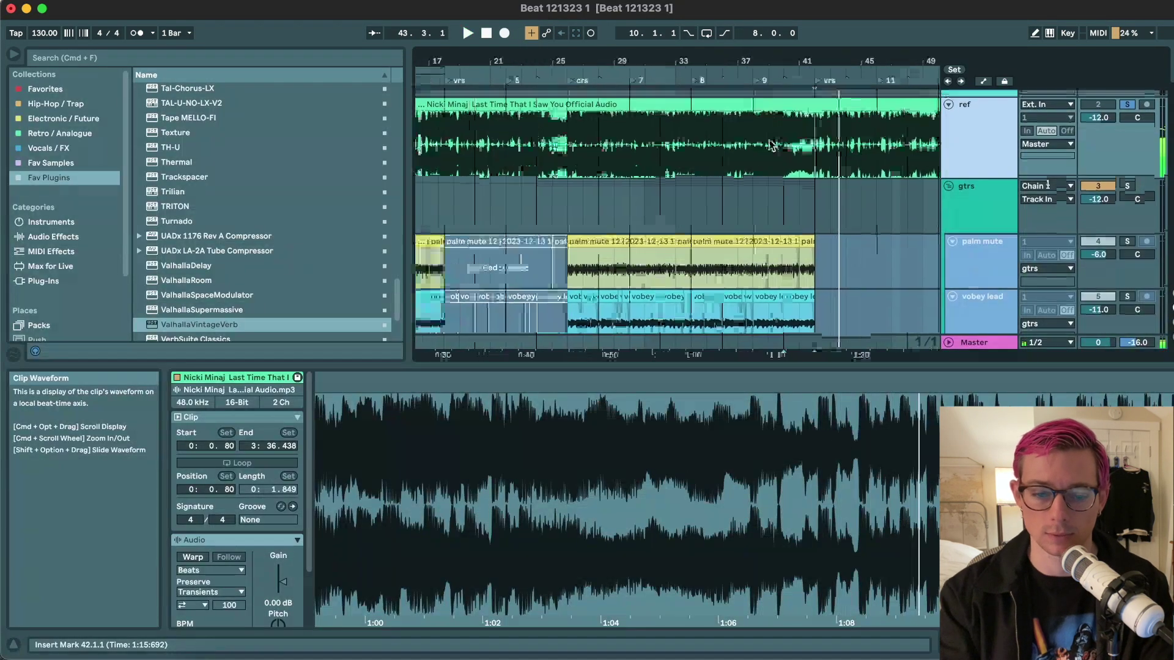
pyautogui.click(480, 147)
pyautogui.press('space')
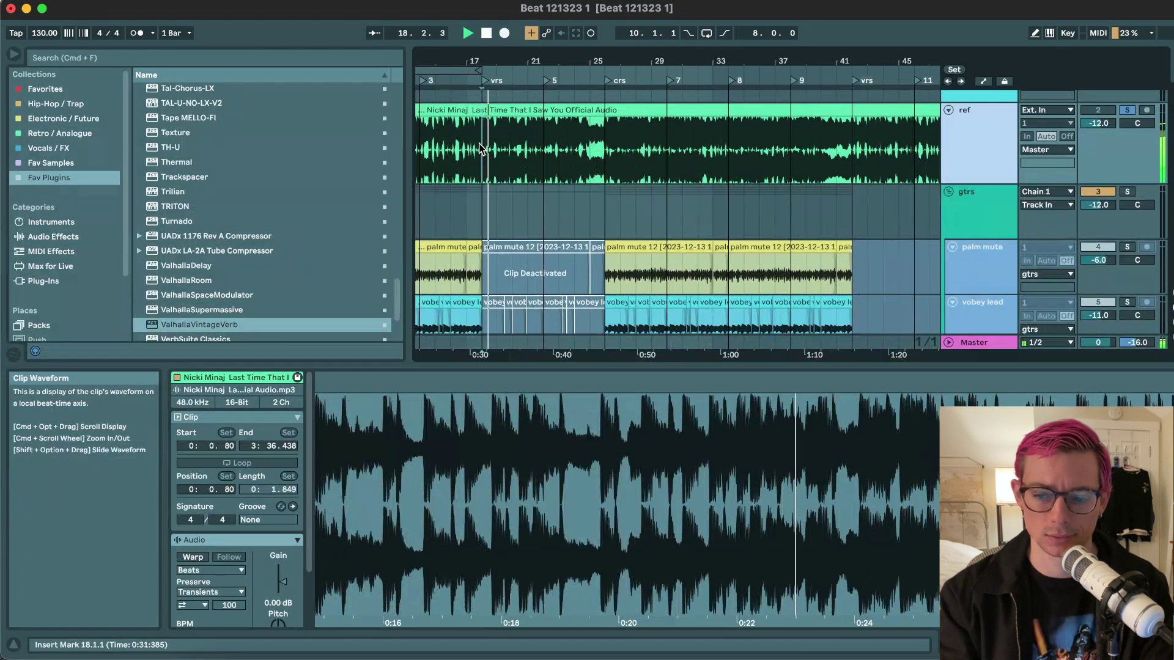
pyautogui.hscroll(3, 549, 183)
pyautogui.click(551, 179)
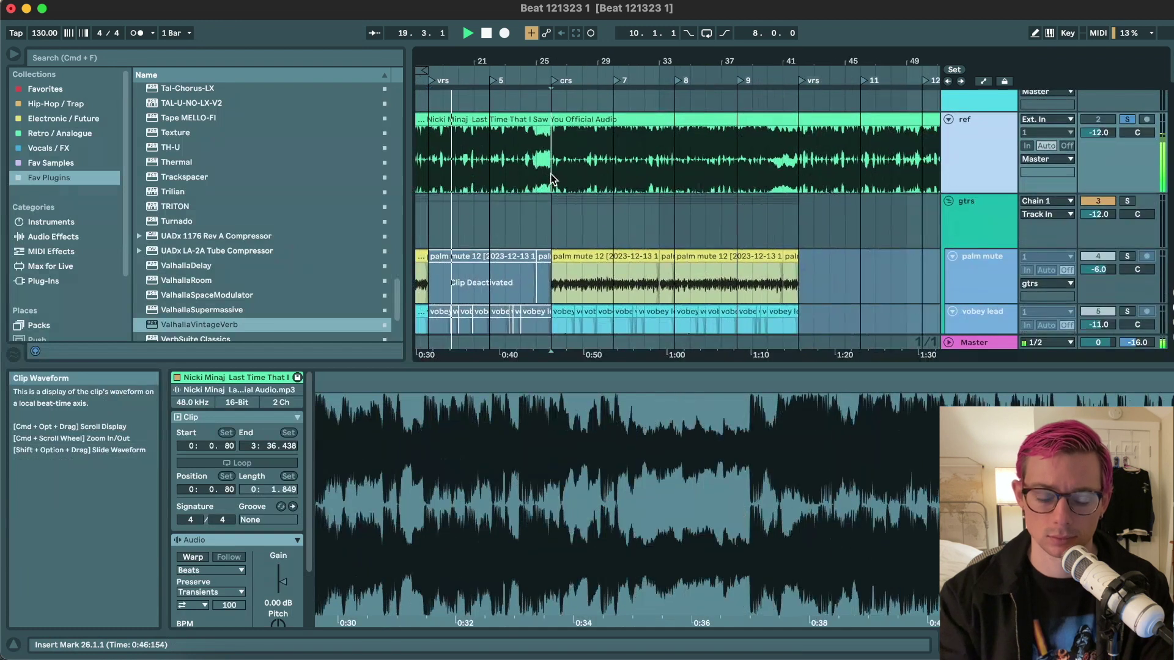
pyautogui.hscroll(3, 551, 179)
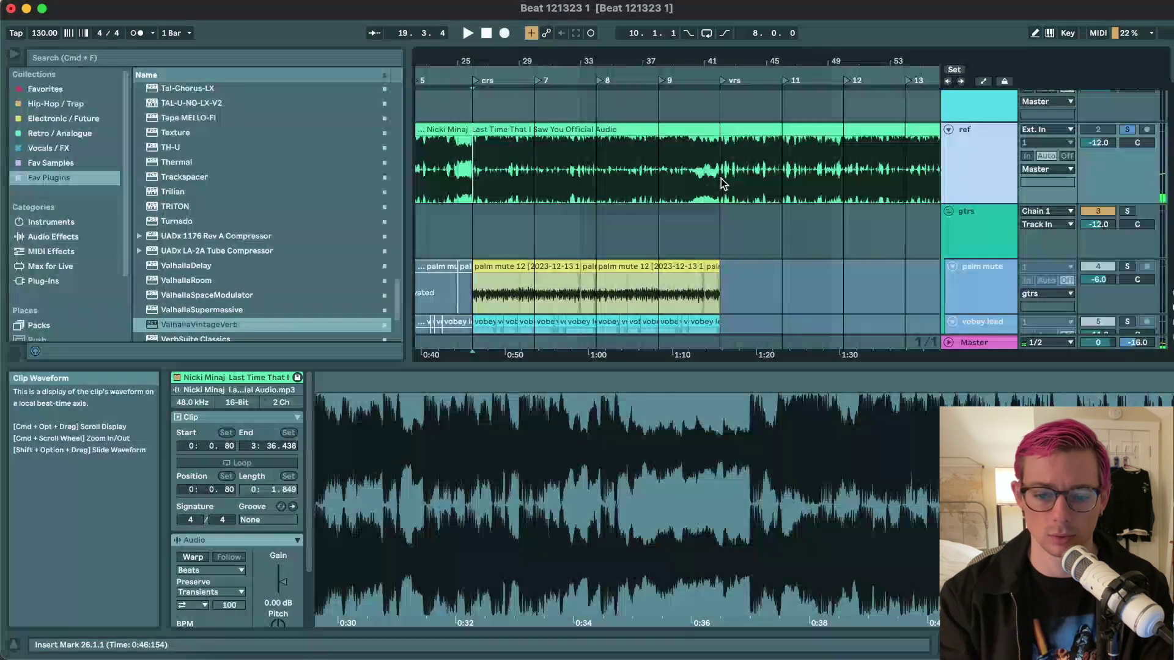
# - Replay the reference song's second verse from bar 42, stop playback and turn off the ref track's solo
pyautogui.click(721, 179)
pyautogui.press('space')
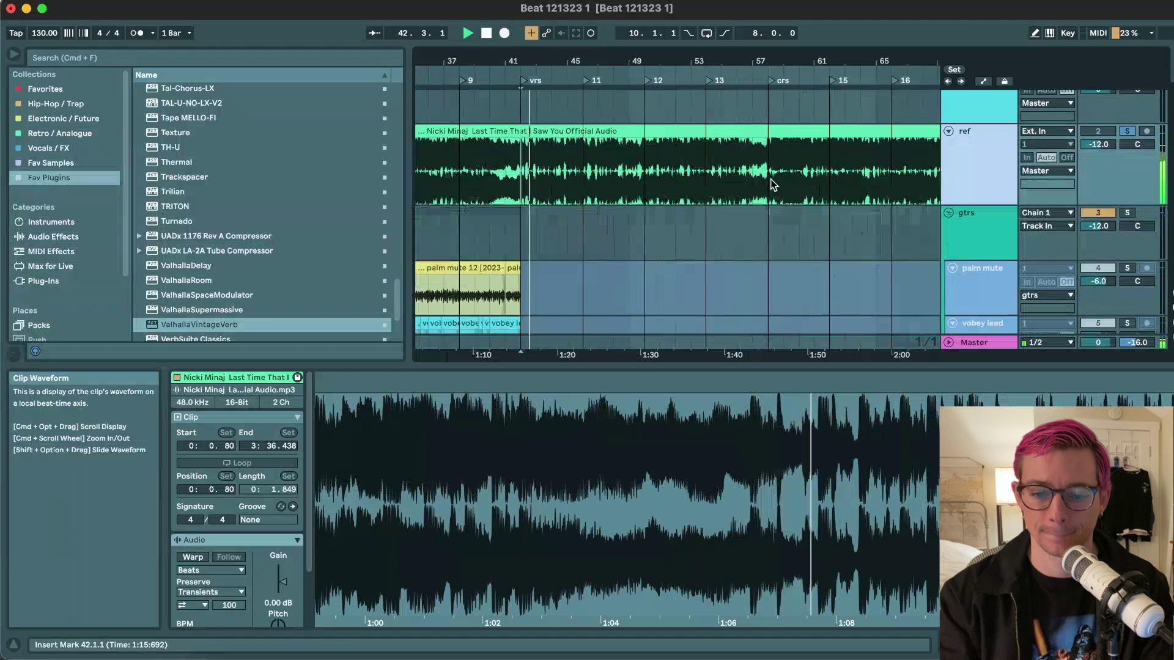
pyautogui.scroll(-1, 752, 187)
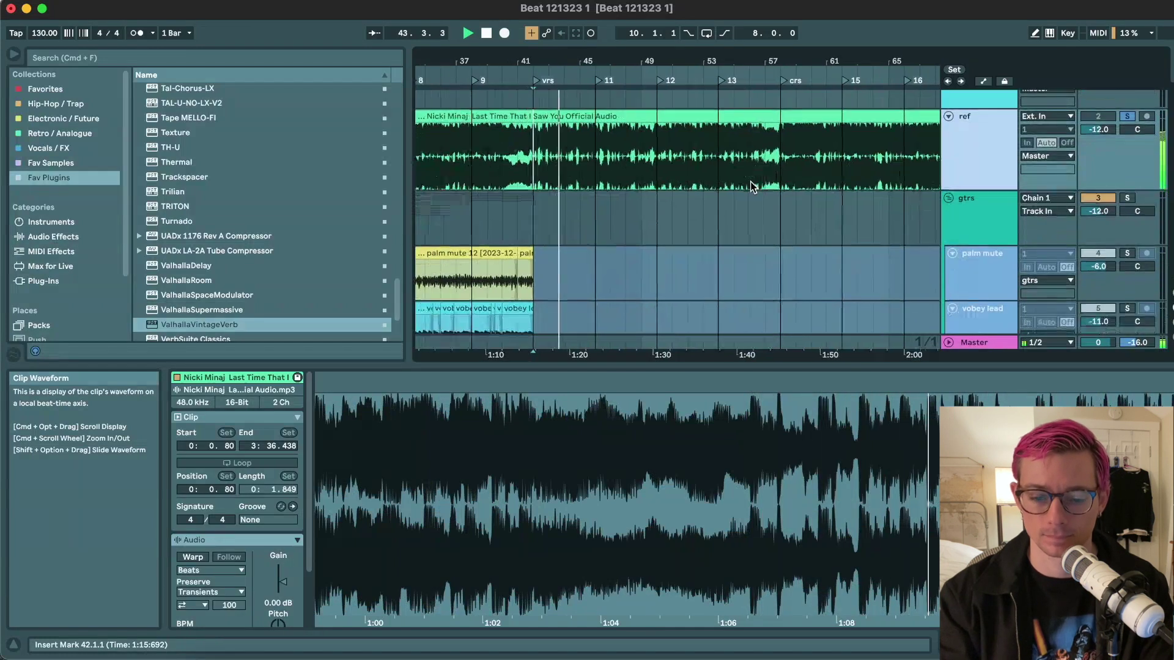
pyautogui.hscroll(-5, 733, 191)
pyautogui.scroll(-2, 719, 194)
pyautogui.scroll(-2, 691, 211)
pyautogui.scroll(3, 691, 211)
pyautogui.scroll(-2, 691, 211)
pyautogui.hscroll(-2, 691, 211)
pyautogui.hscroll(-2, 691, 215)
pyautogui.scroll(-1, 691, 214)
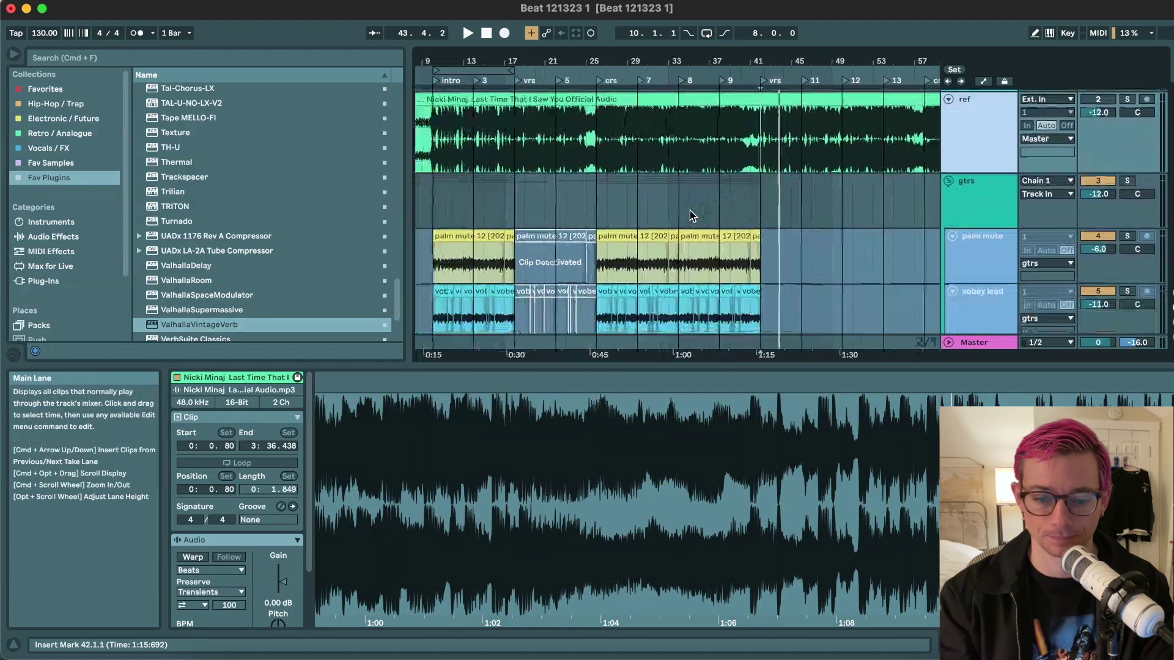
# - Copy the verse clips in bars 18 to 26, from palm mute down to kick1, to bar 50 and to bar 42
pyautogui.click(534, 239)
pyautogui.scroll(-5, 536, 239)
pyautogui.scroll(-8, 720, 318)
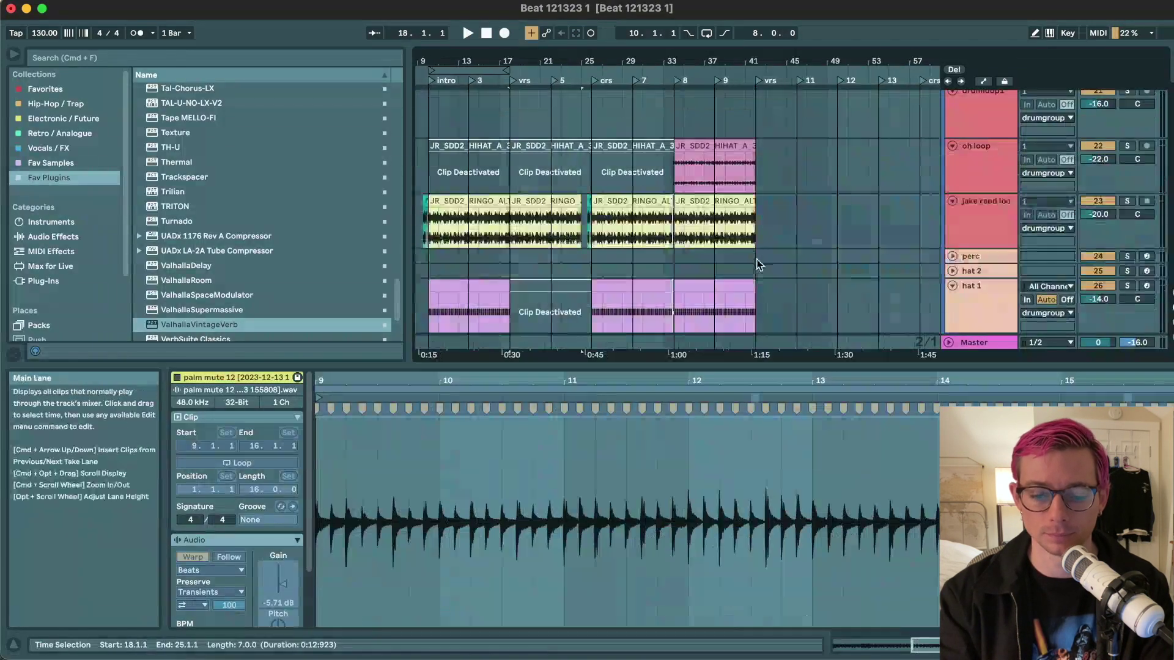
pyautogui.keyDown('shift'); pyautogui.click(582, 207); pyautogui.keyUp('shift')
pyautogui.click(529, 210)
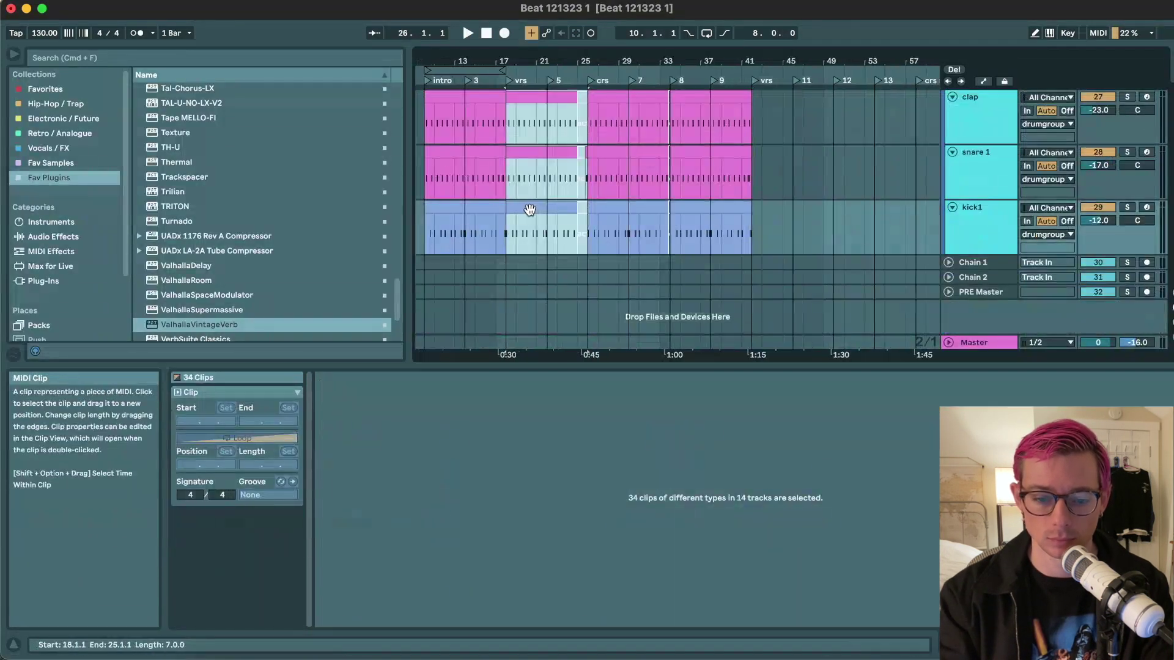
pyautogui.moveTo(539, 210); pyautogui.dragTo(855, 236)
pyautogui.scroll(10, 854, 236)
pyautogui.hscroll(2, 855, 237)
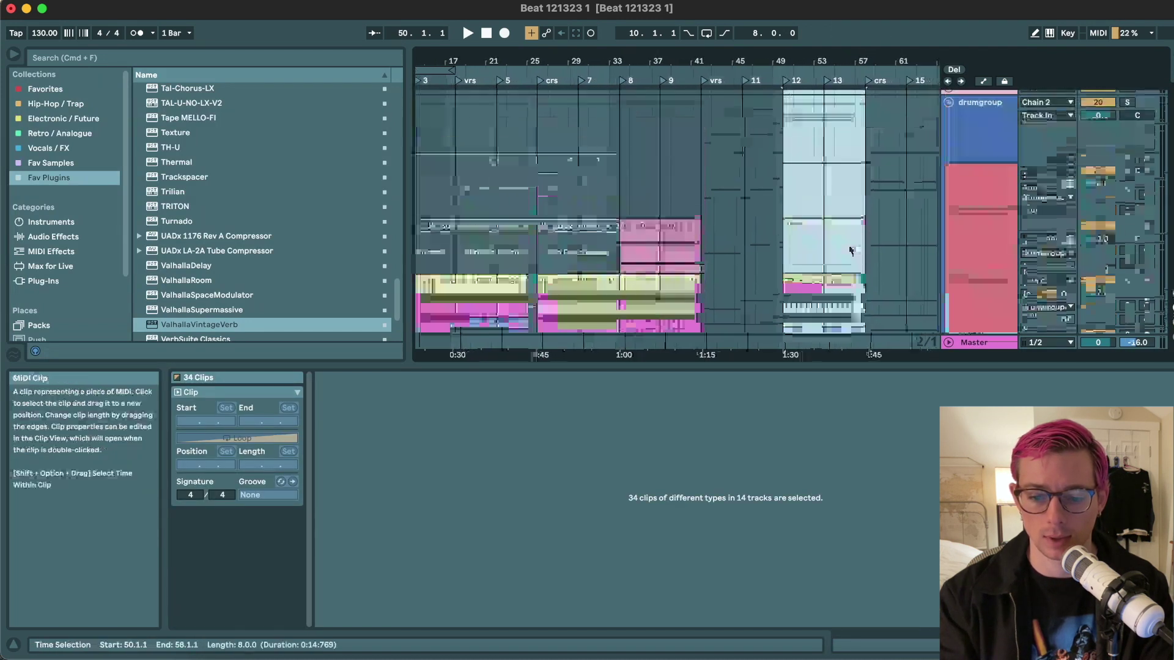
pyautogui.scroll(6, 849, 250)
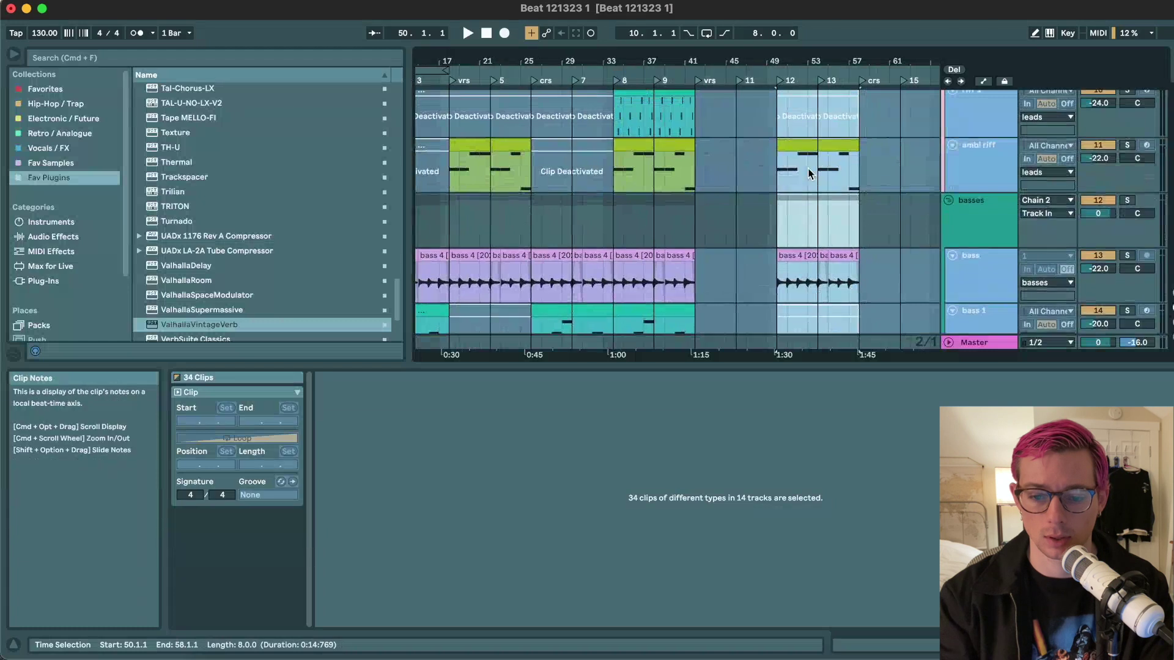
pyautogui.moveTo(795, 144); pyautogui.dragTo(714, 147)
# - Extend the kick1, snare 1 and clap clips starting at bar 42 to bar 50 over the deactivated gap
pyautogui.scroll(-15, 733, 237)
pyautogui.click(745, 236)
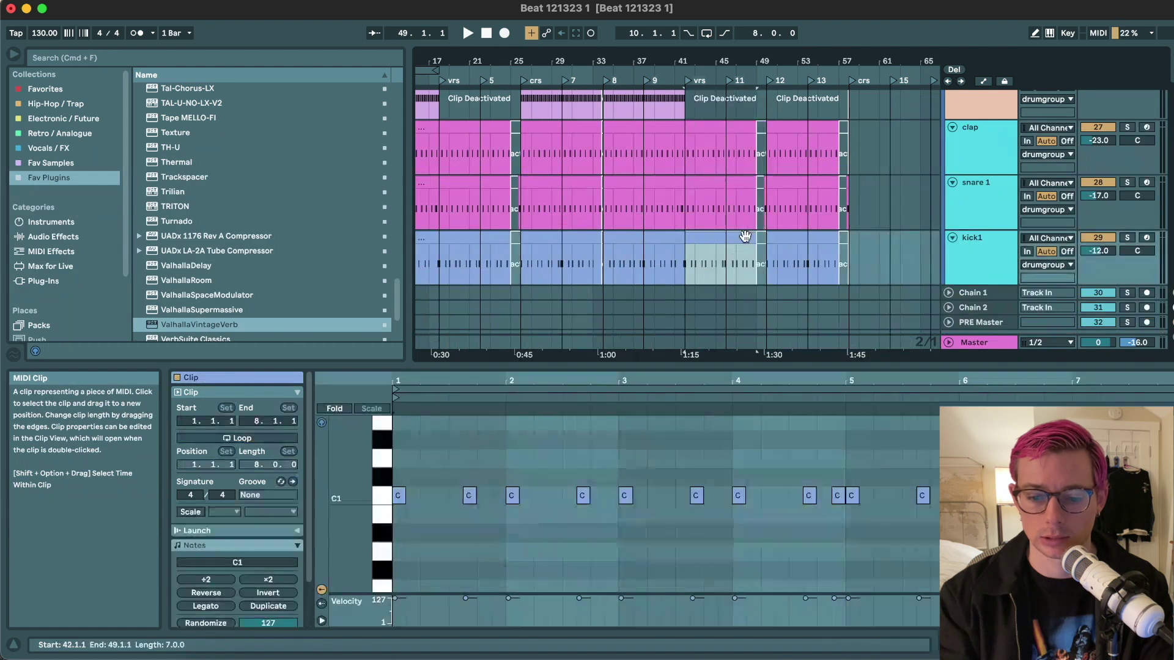
pyautogui.scroll(2, 753, 236)
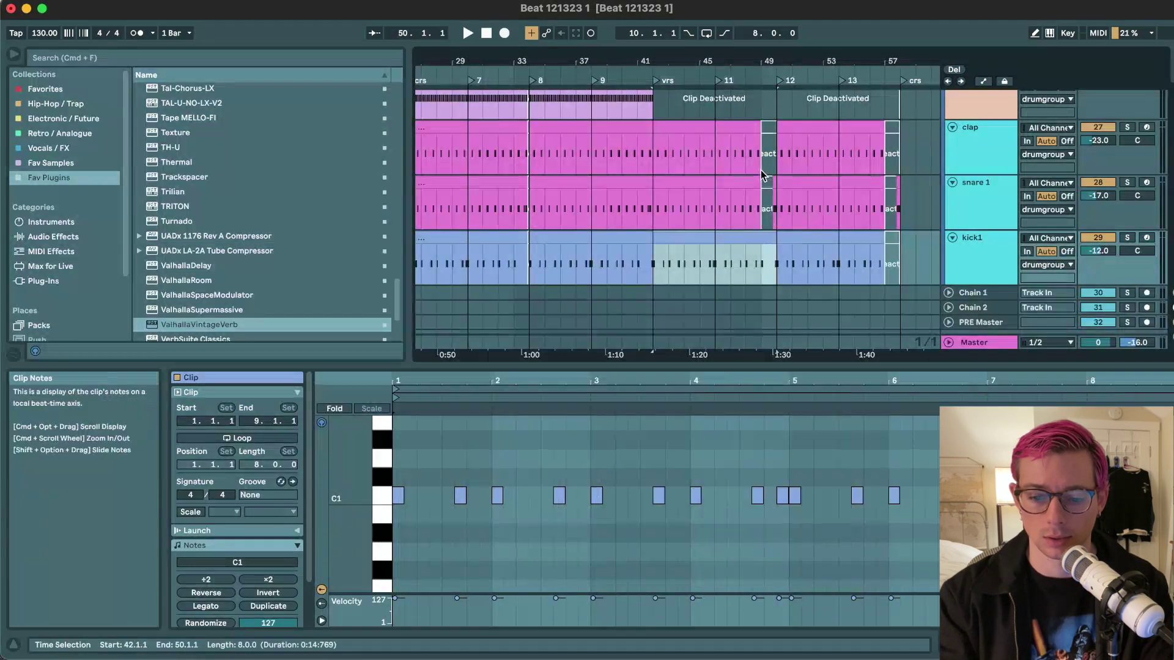
pyautogui.click(775, 181)
pyautogui.moveTo(761, 127); pyautogui.dragTo(777, 127)
# - Play from bar 40 through the transition into the second verse
pyautogui.scroll(5, 681, 190)
pyautogui.click(635, 227)
pyautogui.press('space')
pyautogui.scroll(-5, 636, 231)
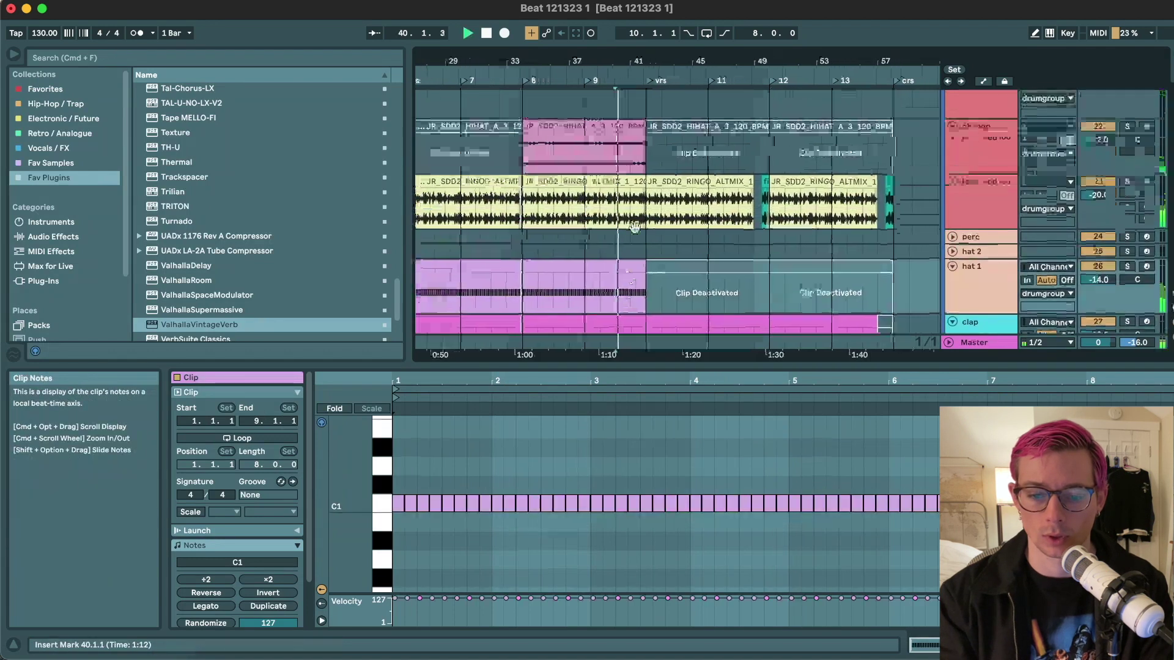
pyautogui.scroll(5, 635, 231)
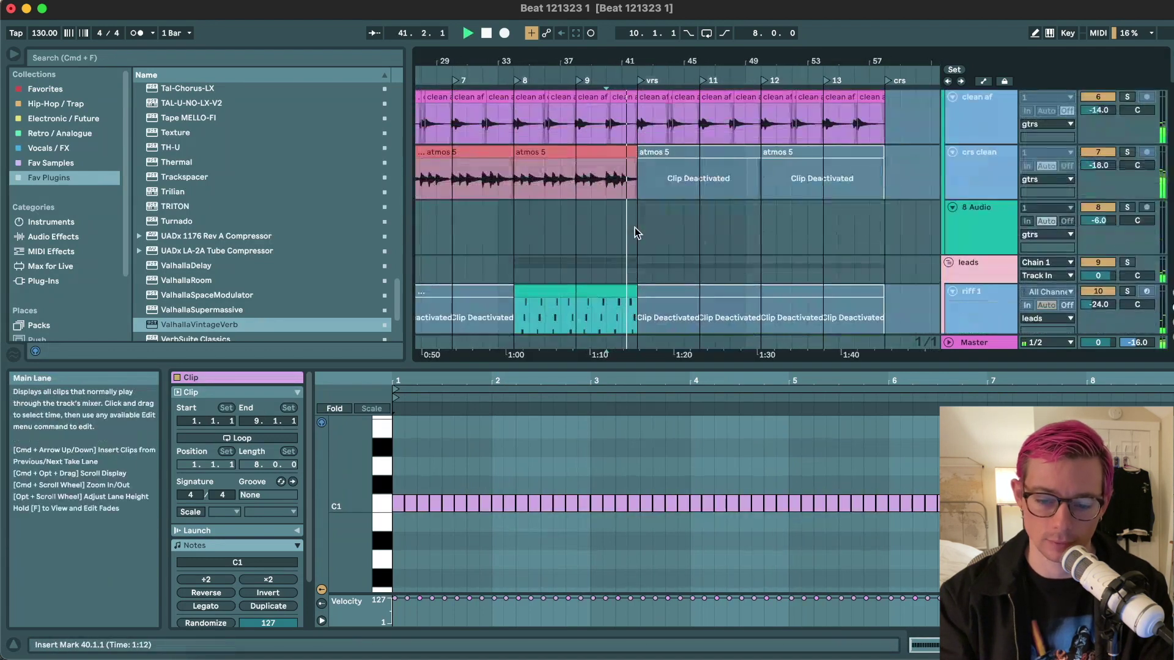
pyautogui.scroll(2, 673, 190)
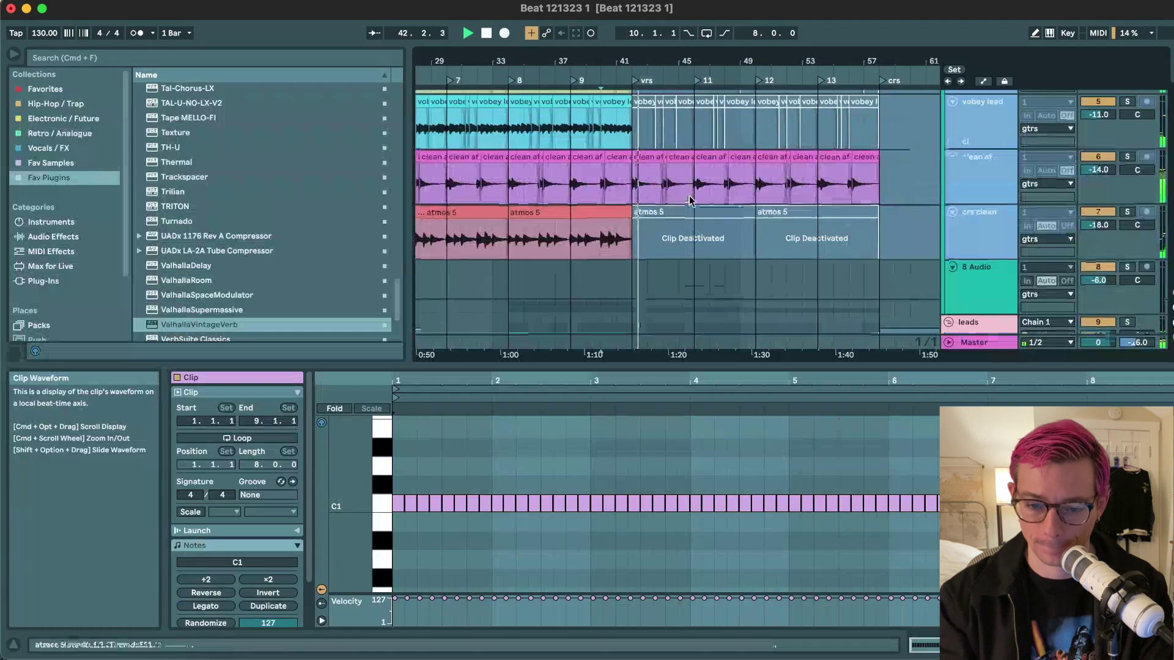
# - Deactivate the clean af clips between bar 42 and bar 50 and the ambi riff clip between bar 50 and bar 58
pyautogui.click(649, 163)
pyautogui.keyDown('shift'); pyautogui.click(745, 158); pyautogui.keyUp('shift')
pyautogui.press('0')
pyautogui.scroll(2, 745, 162)
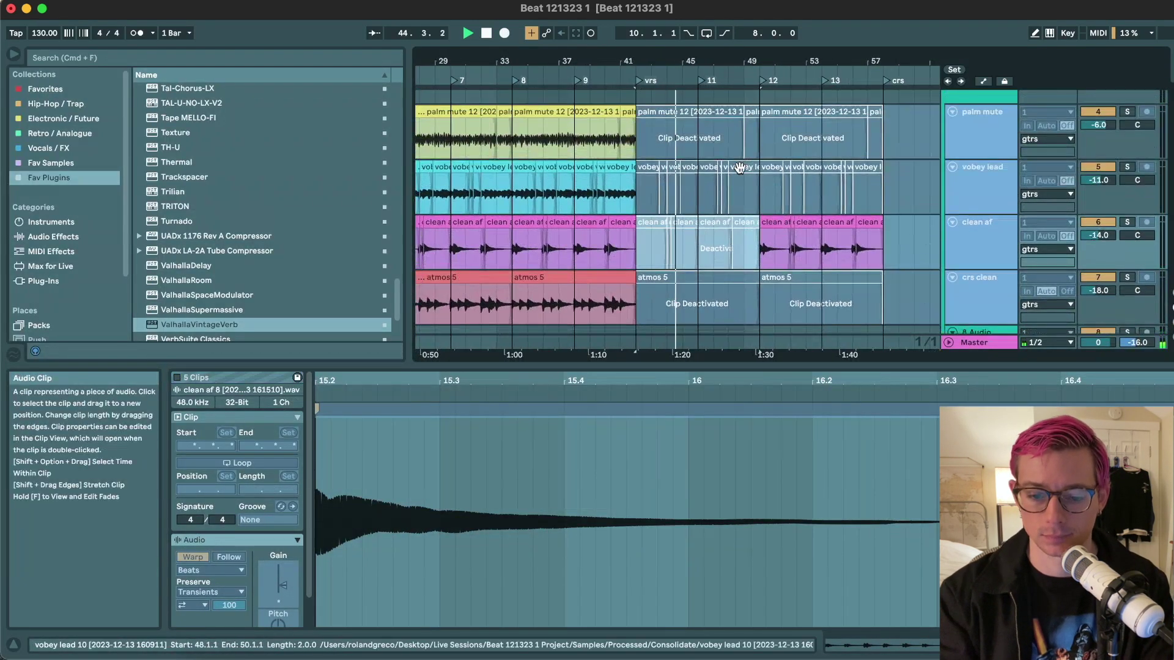
pyautogui.scroll(-5, 740, 167)
pyautogui.click(805, 254)
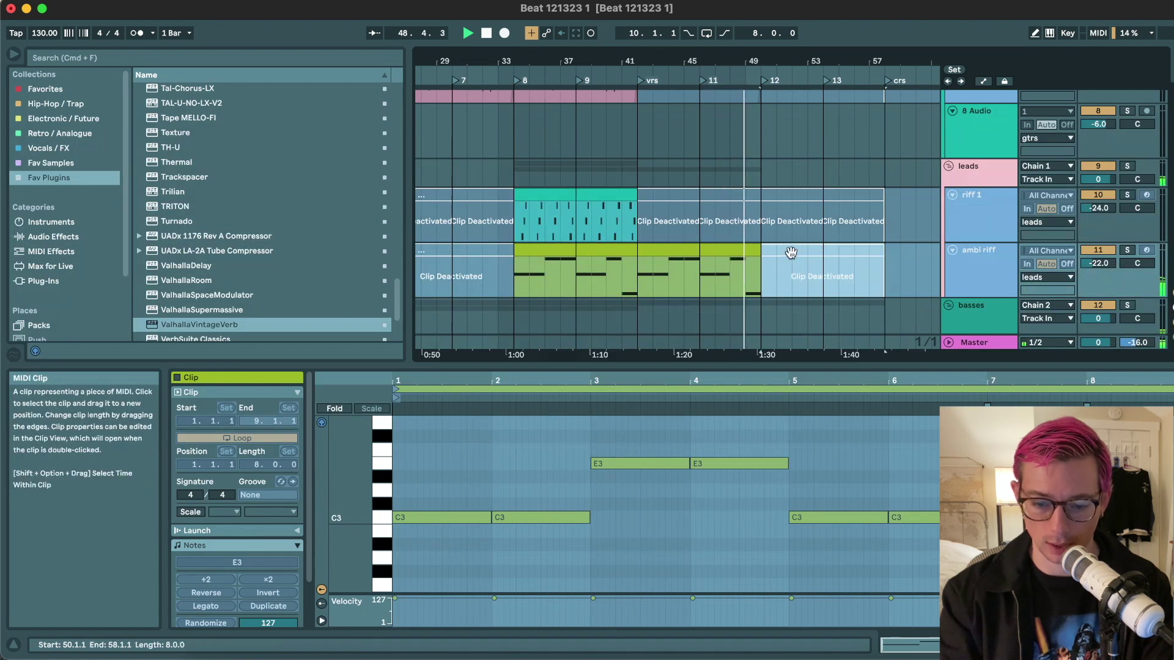
# - Extend the jake reed loop clip starting at bar 42 to bar 50 and play the passage from bar 49
pyautogui.scroll(-6, 793, 261)
pyautogui.scroll(3, 791, 257)
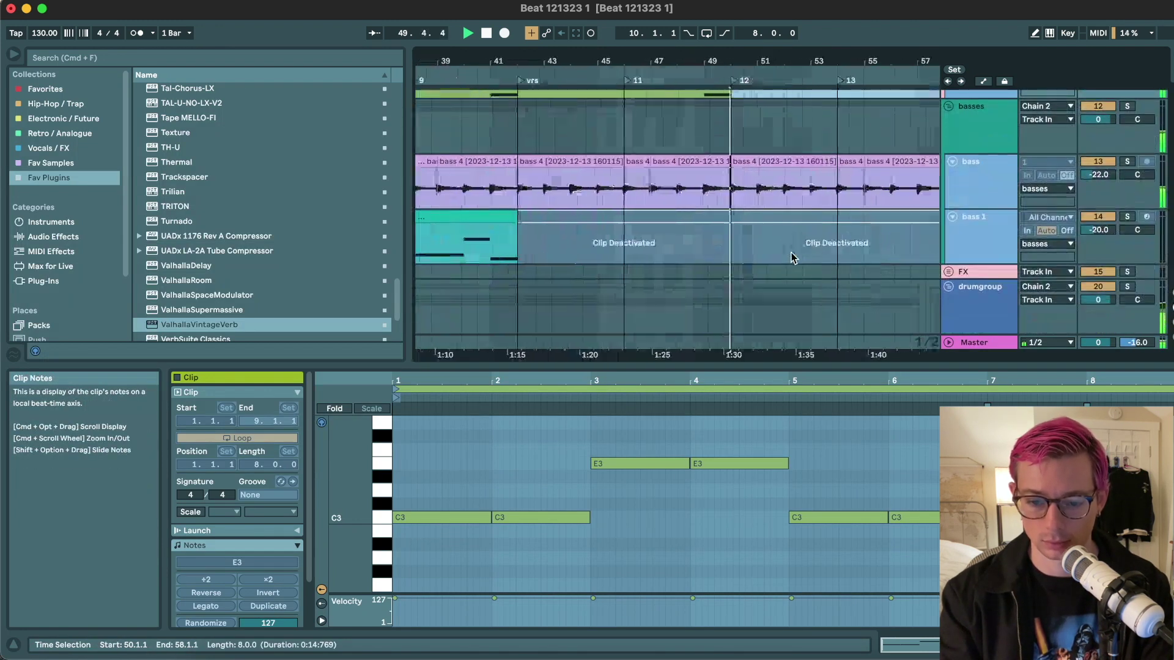
pyautogui.scroll(-5, 790, 254)
pyautogui.press('space')
pyautogui.moveTo(698, 258); pyautogui.dragTo(729, 257)
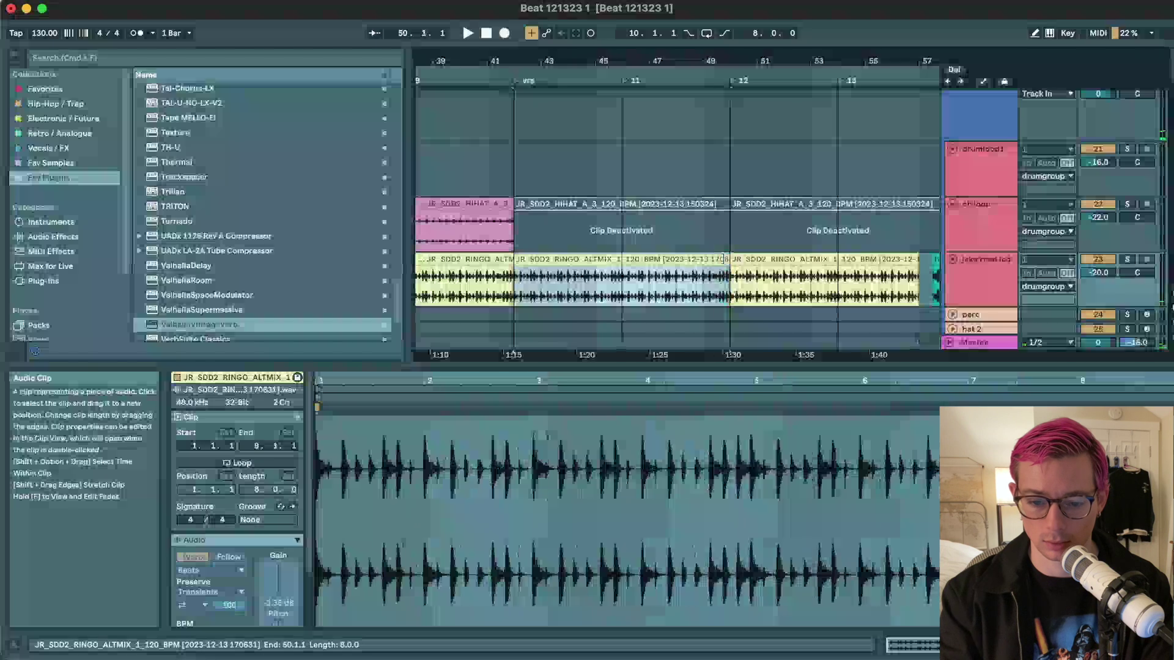
pyautogui.click(689, 299)
pyautogui.press('space')
pyautogui.click(708, 294)
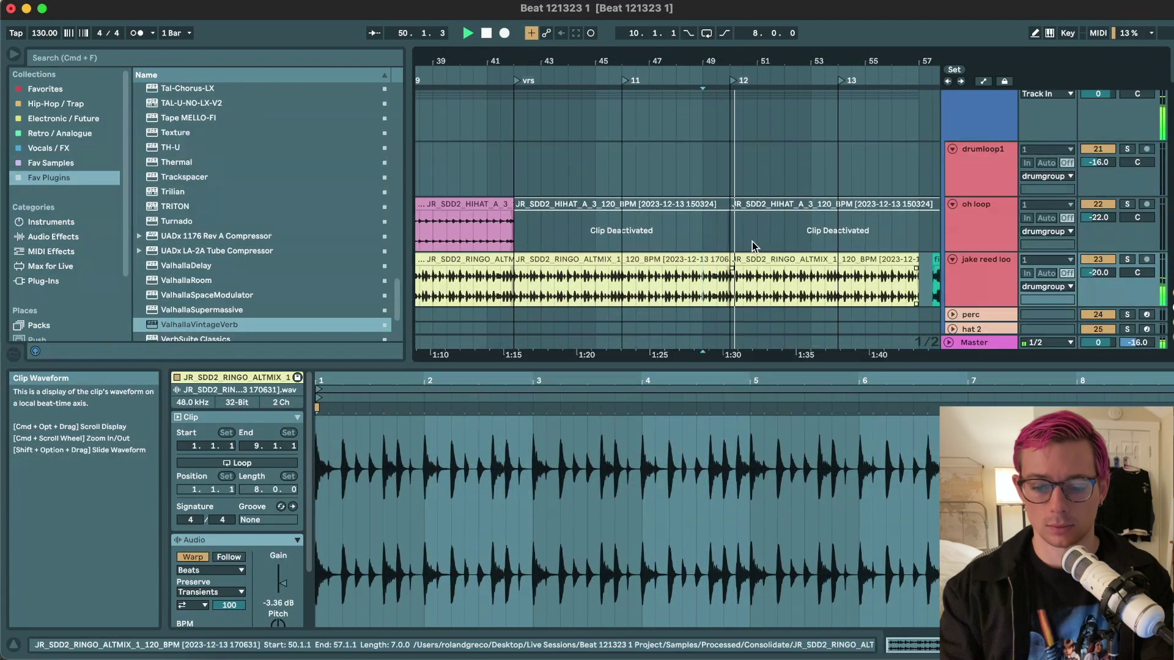
# - Activate the vobey lead clips between bar 50 and bar 58
pyautogui.scroll(5, 754, 240)
pyautogui.scroll(5, 754, 240)
pyautogui.scroll(-3, 754, 241)
pyautogui.scroll(-2, 753, 241)
pyautogui.scroll(5, 755, 246)
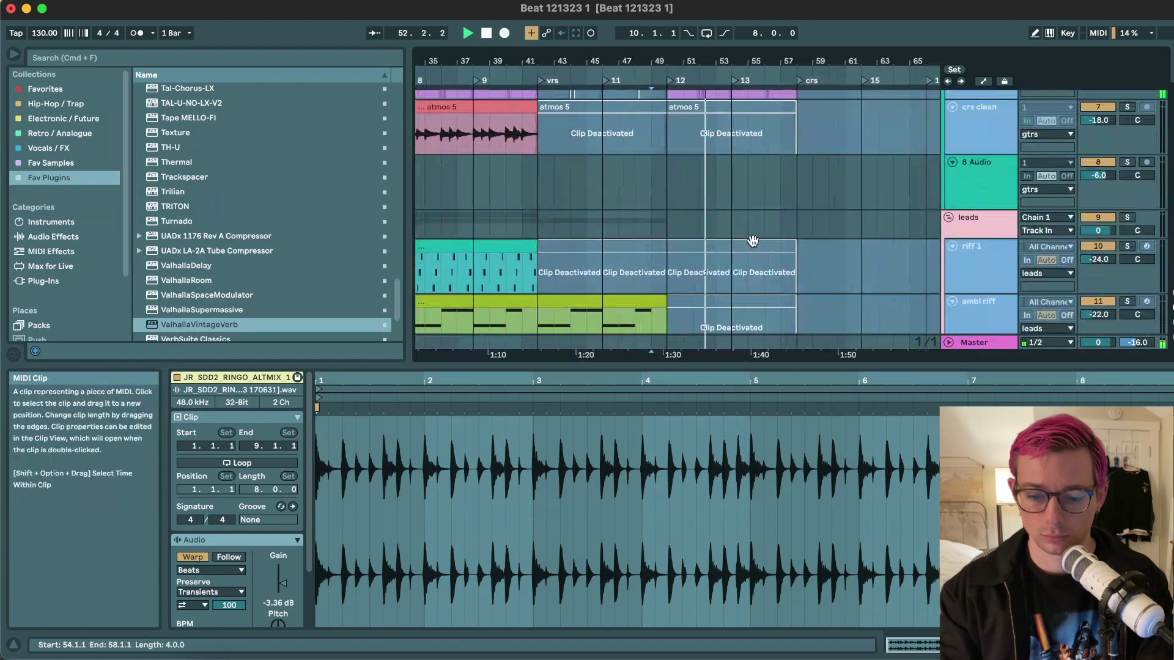
pyautogui.click(678, 176)
pyautogui.press('space')
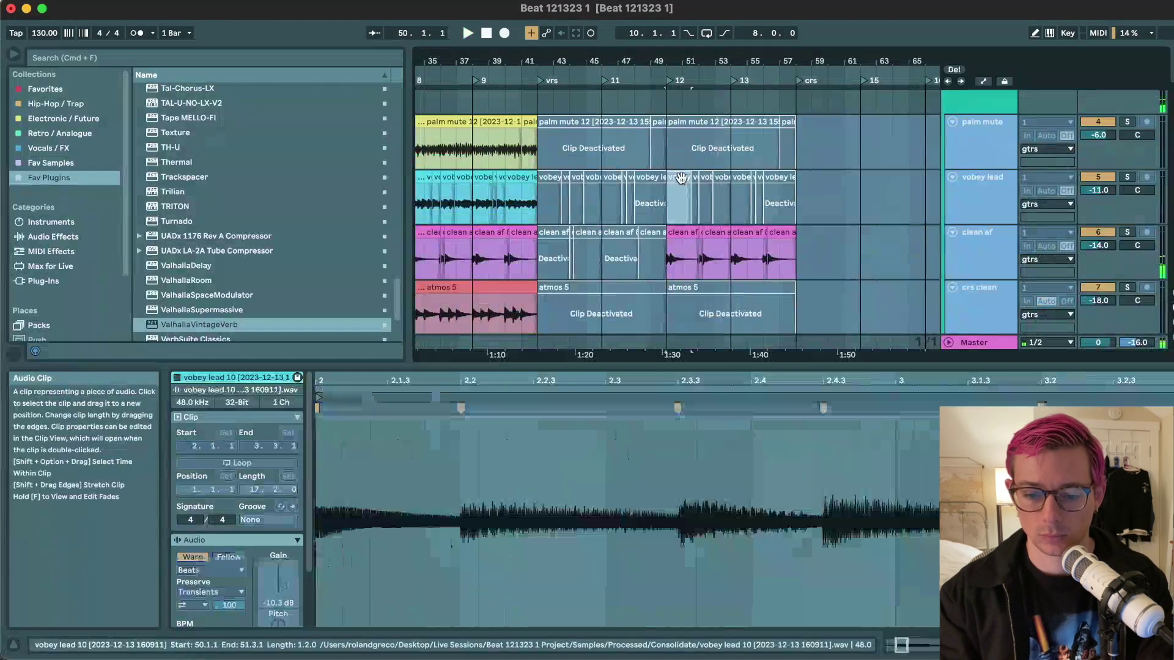
pyautogui.keyDown('shift'); pyautogui.click(788, 177); pyautogui.keyUp('shift')
pyautogui.press('space')
# - Deactivate the clean af clips between bar 50 and bar 58 and play from bar 50
pyautogui.click(679, 232)
pyautogui.keyDown('shift'); pyautogui.click(786, 231); pyautogui.keyUp('shift')
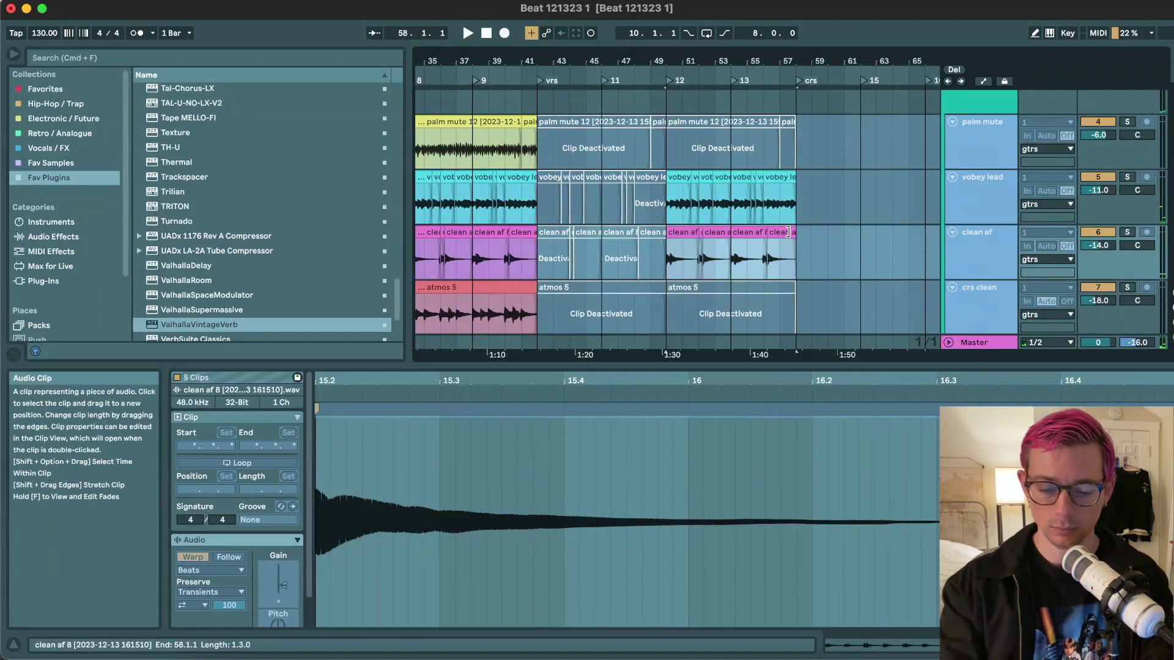
pyautogui.click(678, 177)
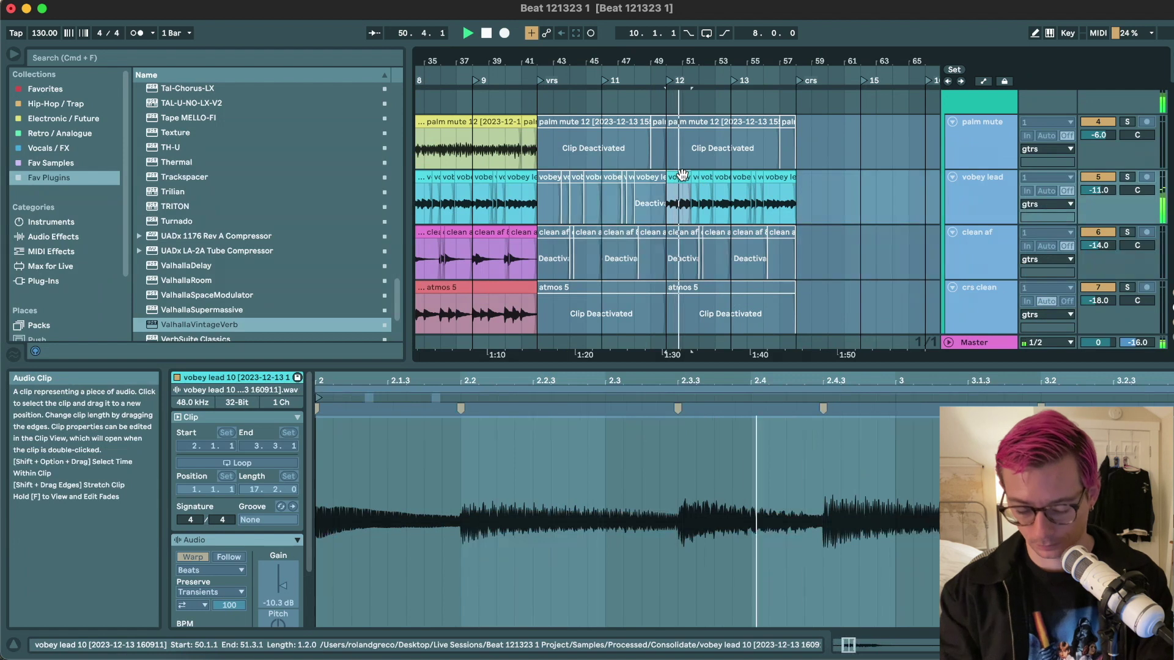
# - Activate the clean af clips between bar 50 and bar 54
pyautogui.scroll(3, 743, 212)
pyautogui.click(738, 232)
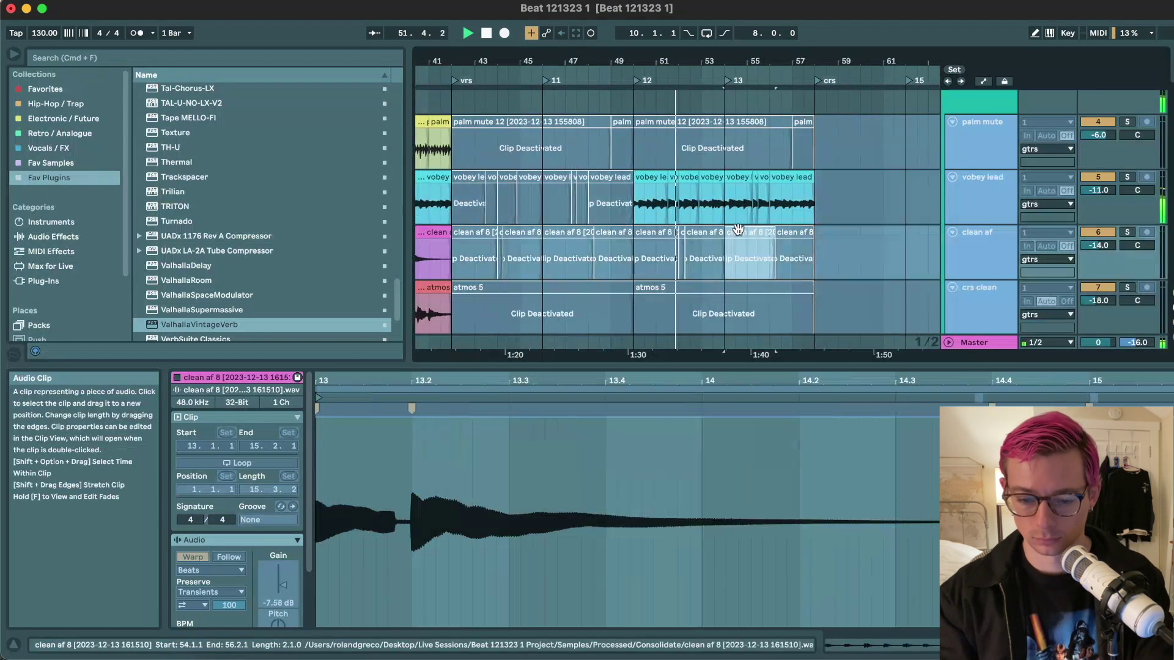
pyautogui.press('space')
pyautogui.click(700, 234)
pyautogui.keyDown('shift'); pyautogui.click(669, 232); pyautogui.keyUp('shift')
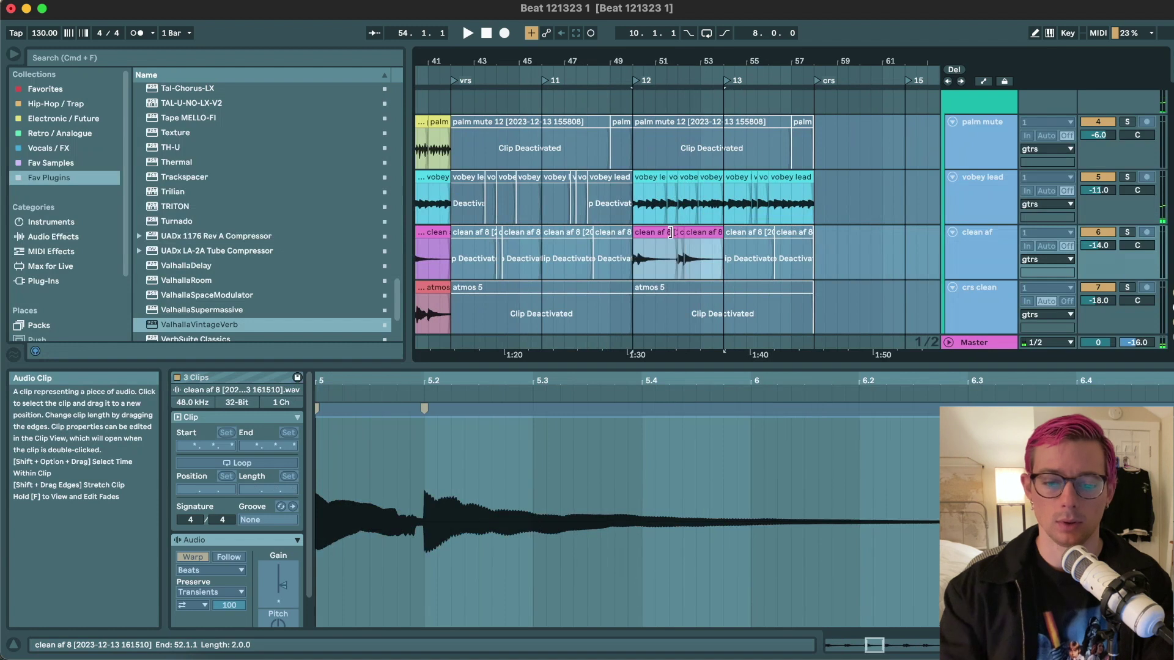
# - Deactivate the vobey lead clips between bar 50 and bar 54
pyautogui.click(655, 180)
pyautogui.keyDown('shift'); pyautogui.click(709, 178); pyautogui.keyUp('shift')
pyautogui.press('0')
# - Play the second half of the second verse from bar 50 and save the project
pyautogui.click(656, 228)
pyautogui.press('space')
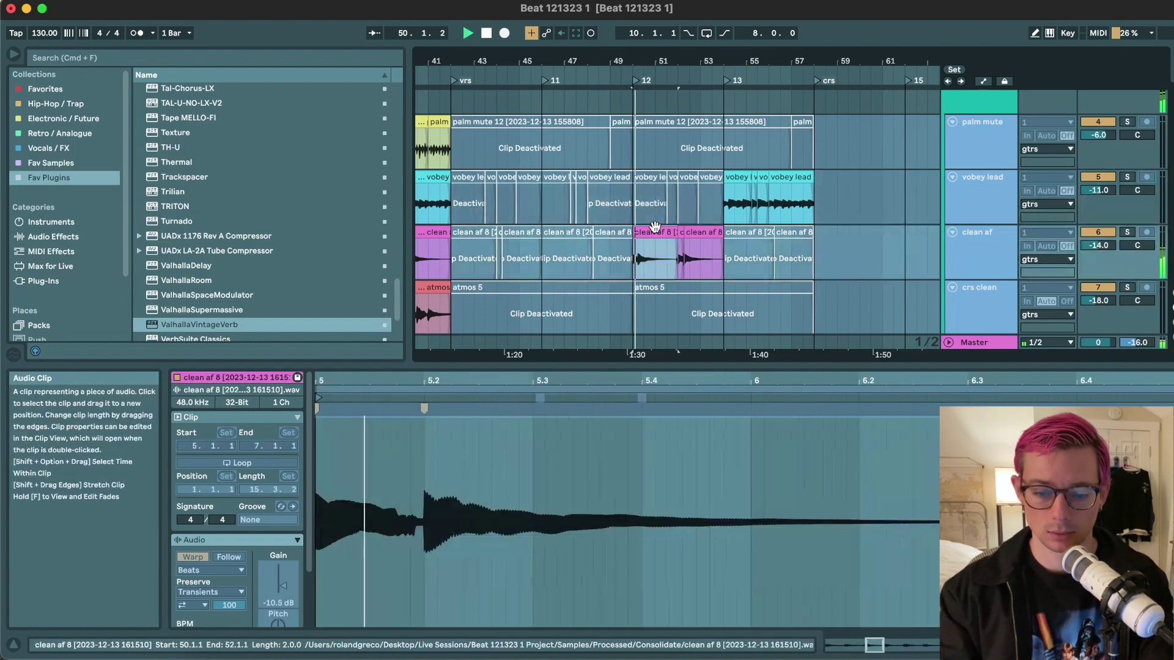
pyautogui.press('super+s')
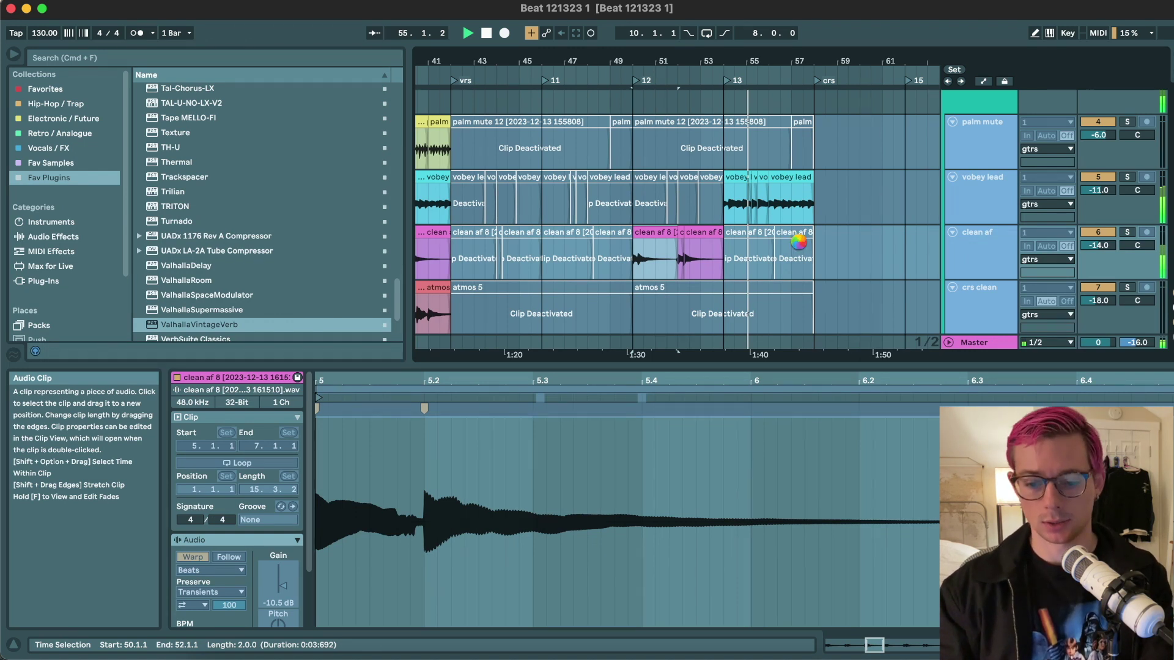
pyautogui.press('space')
# - Deactivate the bass audio between bar 56 and bar 58, just before the second chorus
pyautogui.scroll(-5, 799, 244)
pyautogui.scroll(-6, 800, 247)
pyautogui.scroll(1, 800, 247)
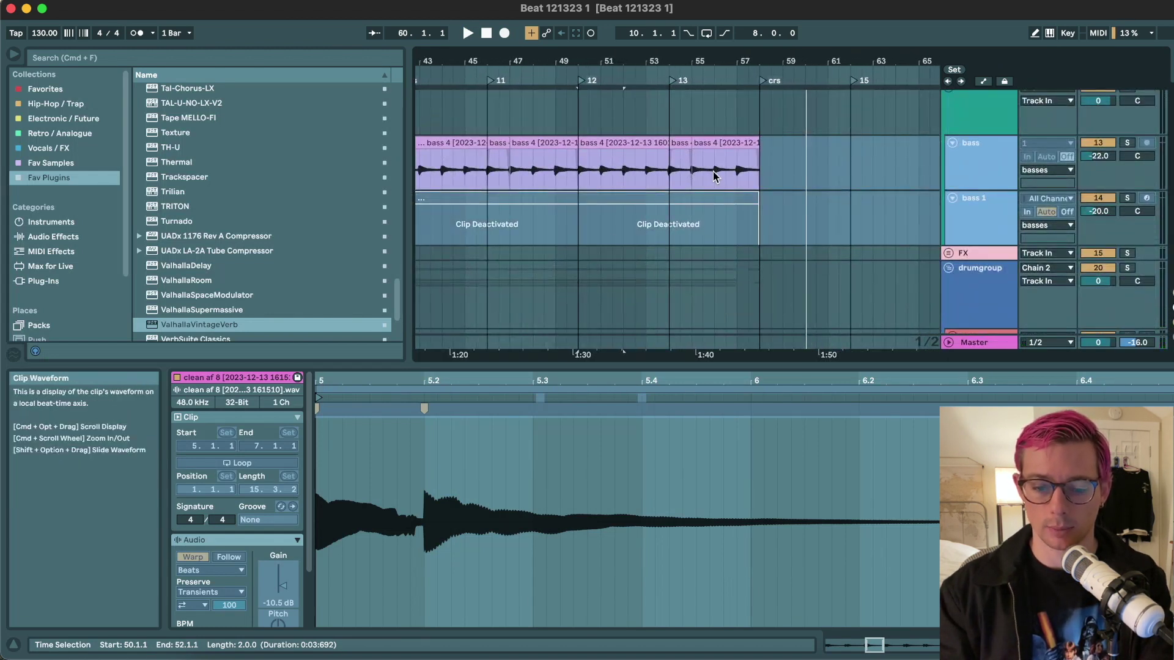
pyautogui.click(668, 180)
pyautogui.scroll(-7, 685, 190)
pyautogui.moveTo(724, 178); pyautogui.dragTo(743, 240)
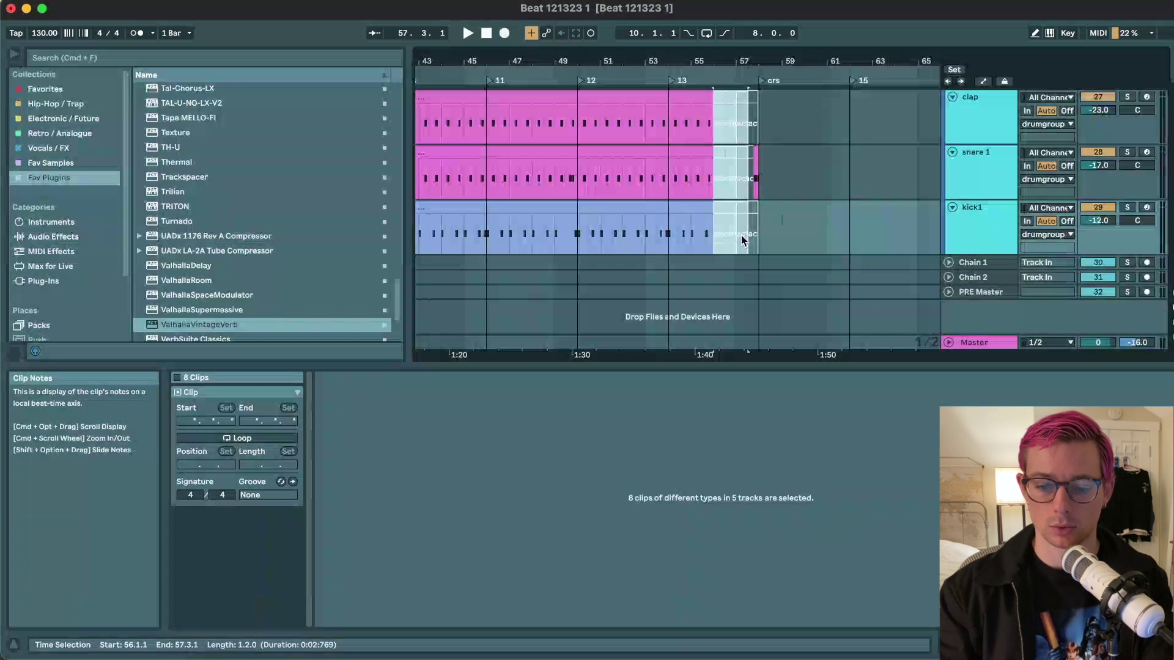
pyautogui.scroll(7, 741, 236)
pyautogui.moveTo(713, 213); pyautogui.dragTo(816, 216)
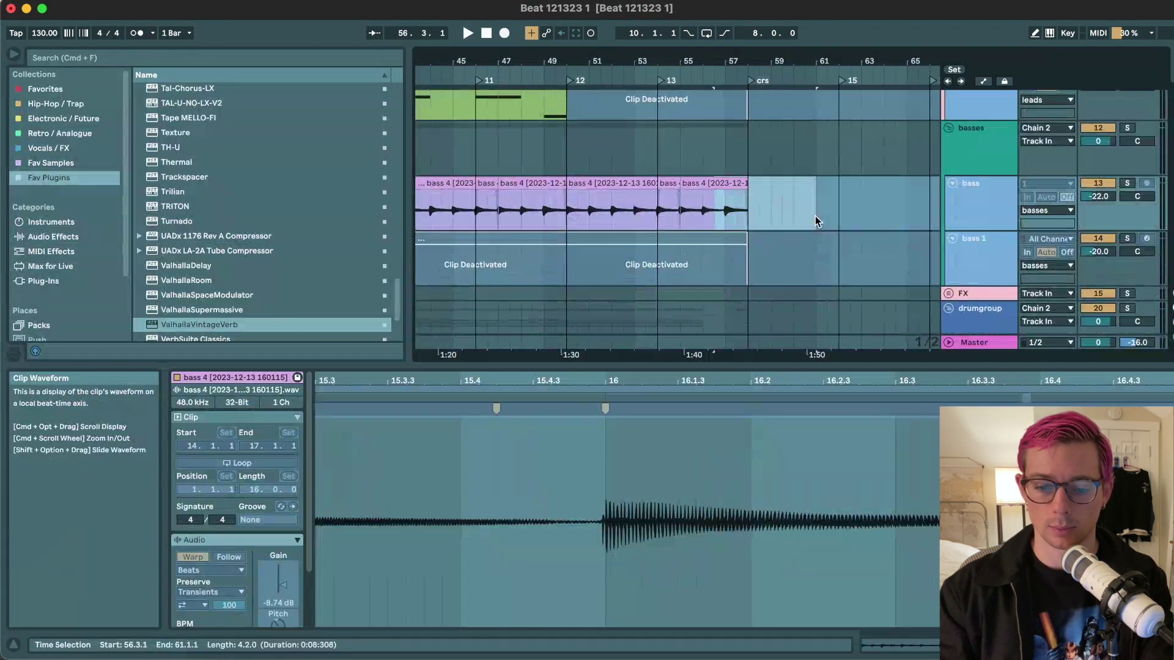
pyautogui.keyDown('shift'); pyautogui.click(701, 212); pyautogui.keyUp('shift')
# - Play from bar 55 through the end of the second verse
pyautogui.click(679, 220)
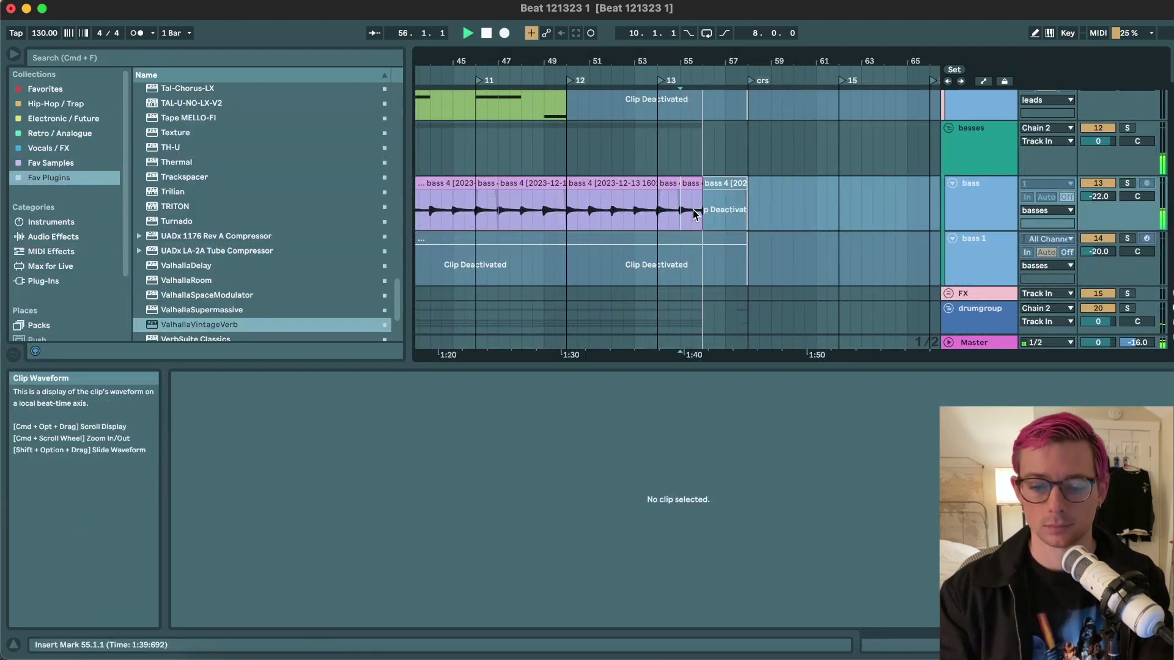
pyautogui.scroll(10, 707, 219)
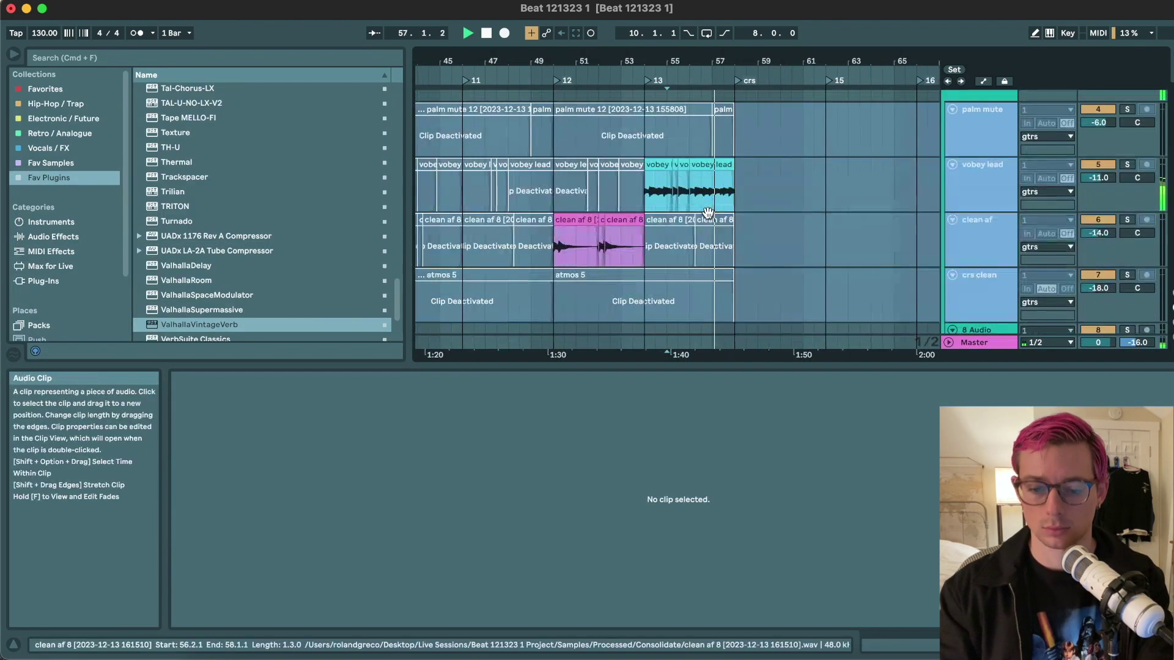
pyautogui.scroll(-3, 710, 217)
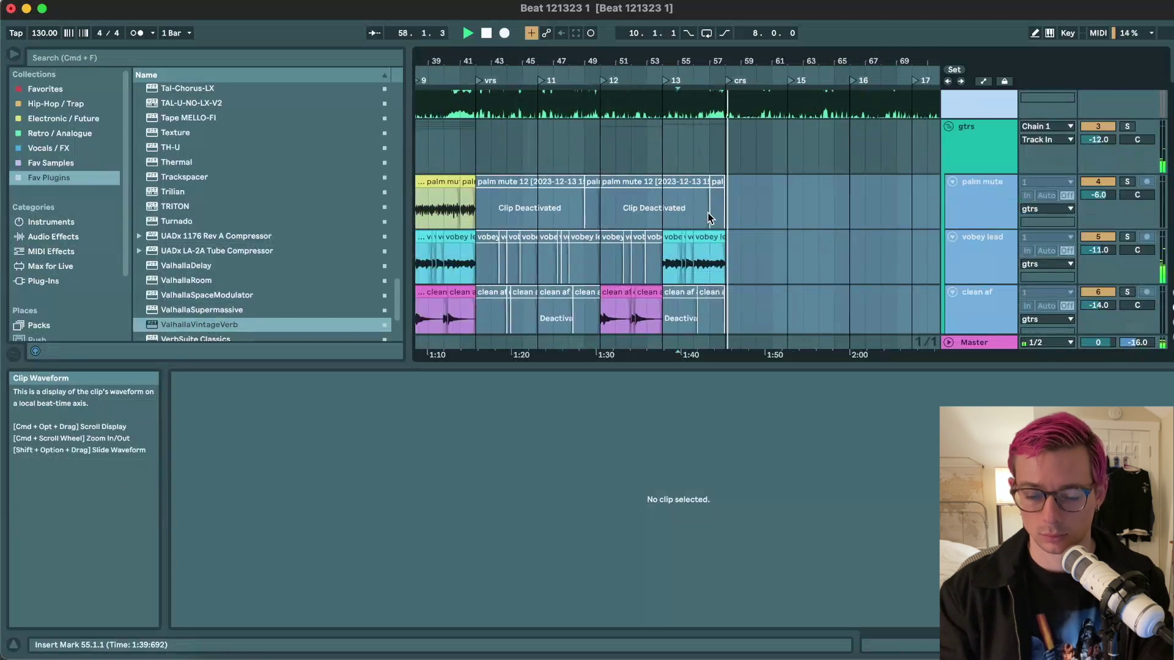
pyautogui.scroll(-3, 710, 217)
pyautogui.press('space')
# - Copy all the first chorus clips between bar 26 and bar 42 to bar 58 for the second chorus
pyautogui.click(485, 171)
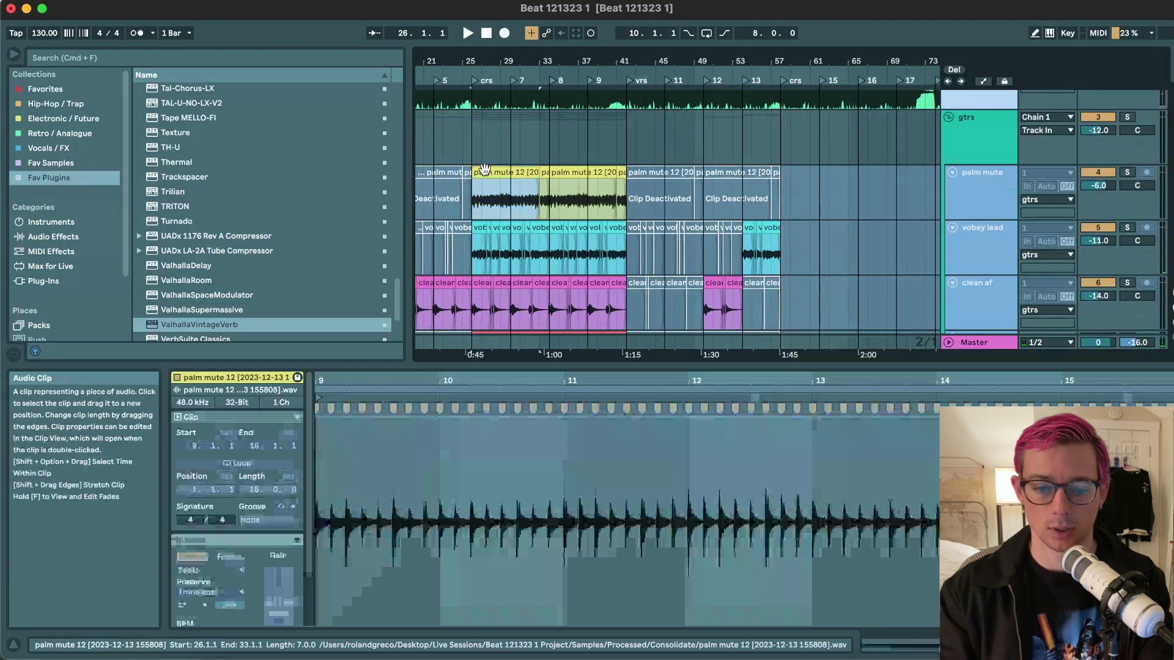
pyautogui.press('space')
pyautogui.scroll(-15, 645, 259)
pyautogui.keyDown('shift'); pyautogui.click(512, 206); pyautogui.keyUp('shift')
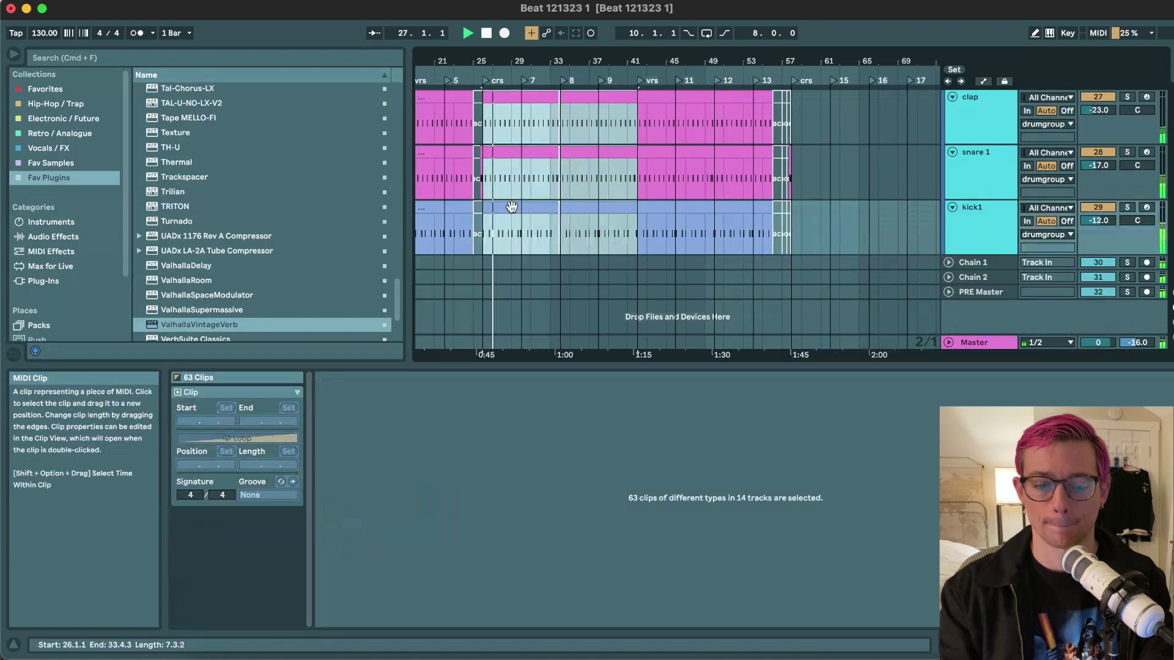
pyautogui.moveTo(500, 207); pyautogui.dragTo(813, 233)
pyautogui.scroll(15, 812, 233)
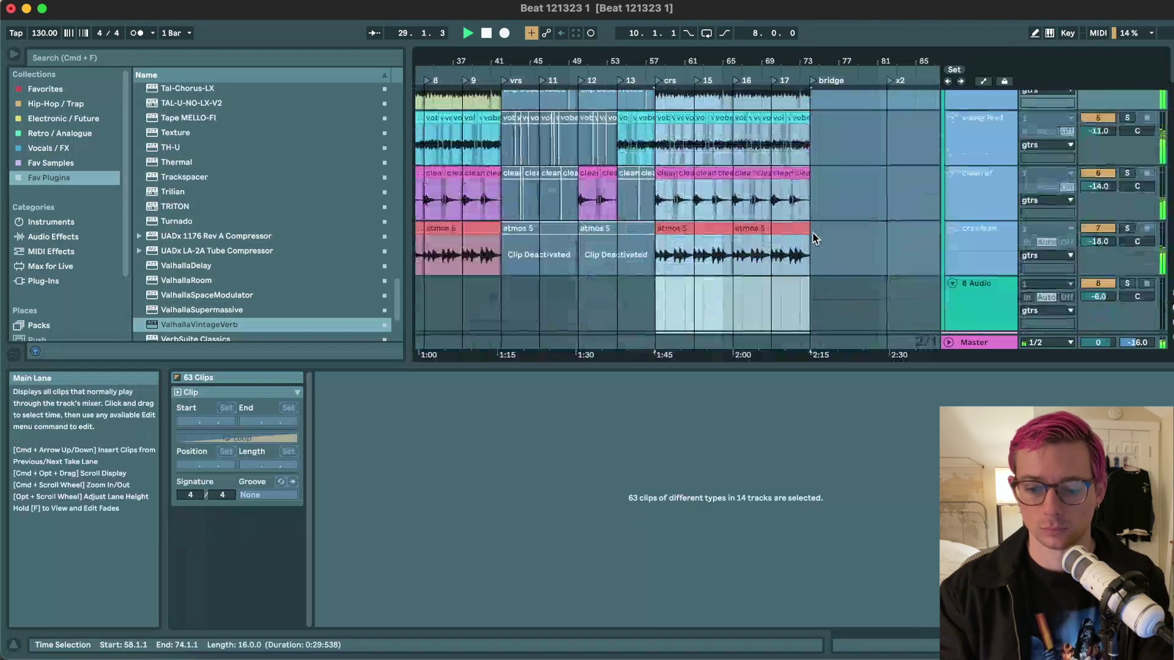
pyautogui.scroll(3, 724, 216)
pyautogui.scroll(-4, 724, 217)
pyautogui.hscroll(-2, 724, 216)
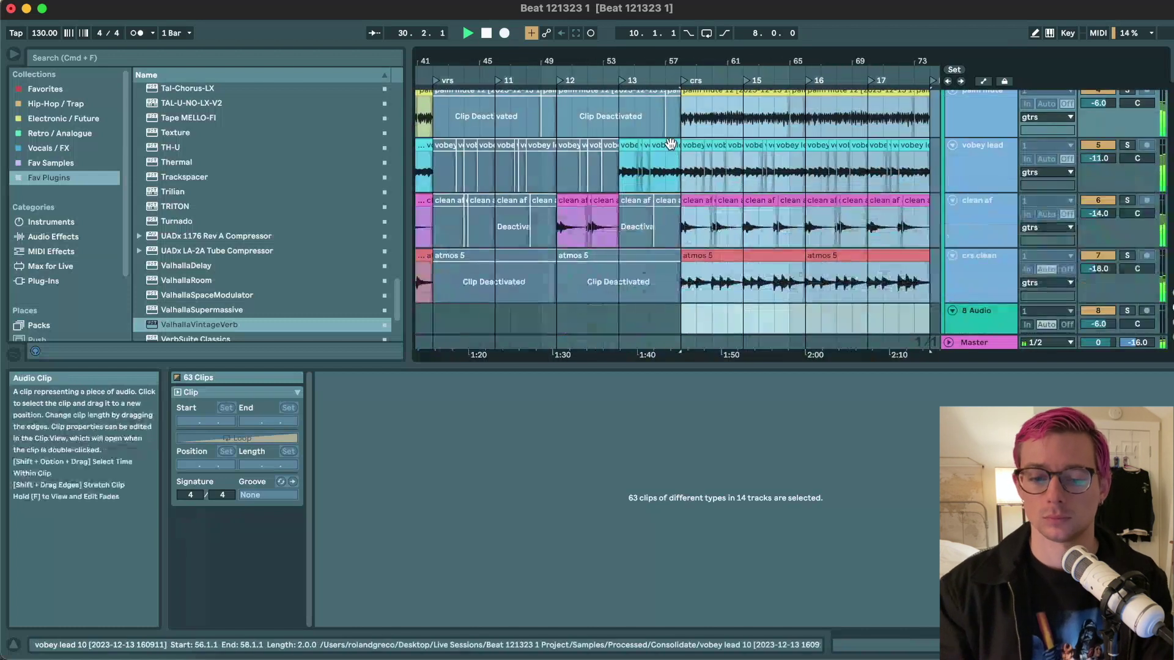
# - Deactivate the vobey lead clips in the first half of the second chorus, between bar 58 and bar 66
pyautogui.click(670, 124)
pyautogui.scroll(-5, 673, 122)
pyautogui.scroll(3, 678, 115)
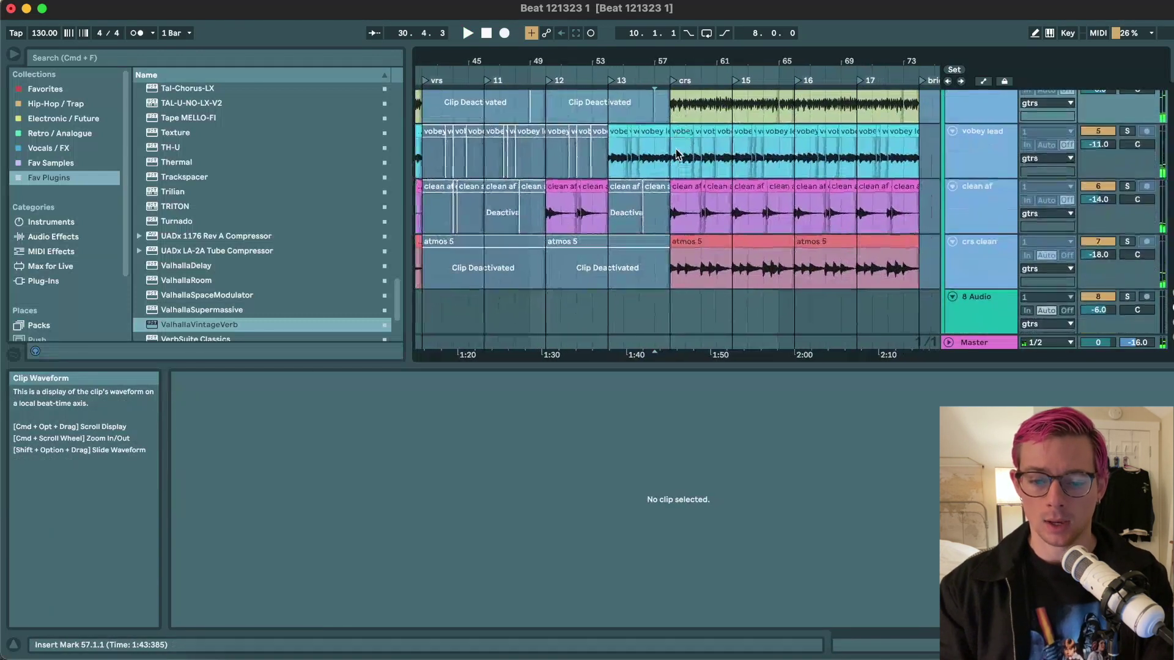
pyautogui.click(680, 129)
pyautogui.keyDown('shift'); pyautogui.click(771, 128); pyautogui.keyUp('shift')
pyautogui.press('0')
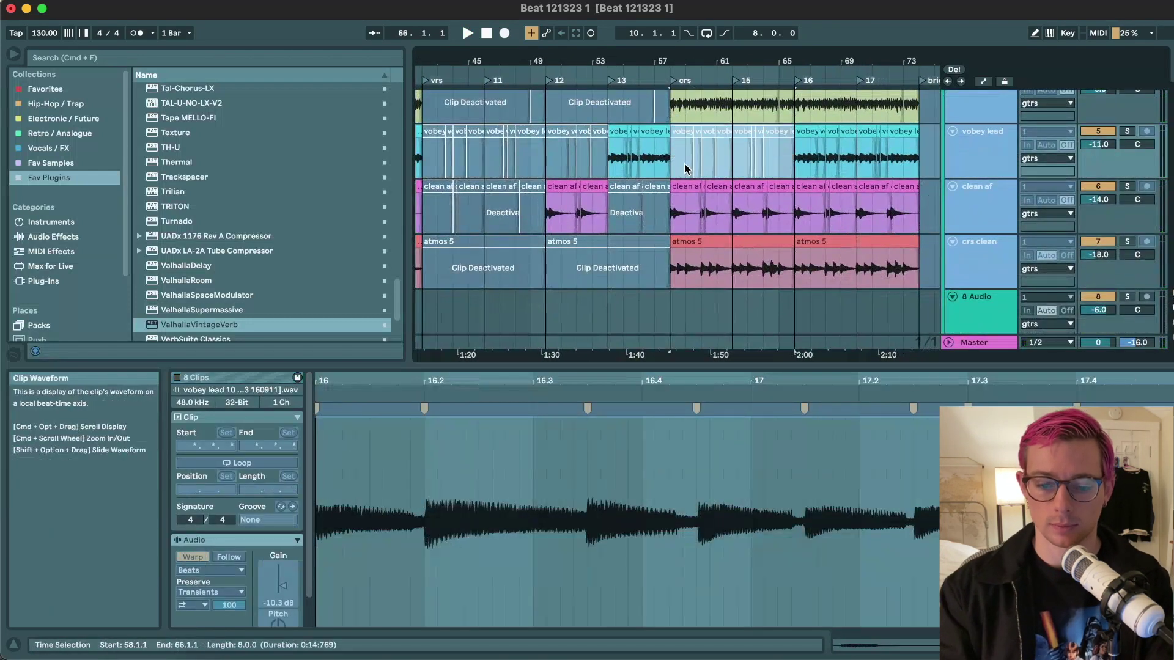
# - Play from the end of the second verse and activate the ambi riff clip between bar 58 and bar 66
pyautogui.click(647, 160)
pyautogui.press('space')
pyautogui.scroll(-8, 648, 163)
pyautogui.click(705, 109)
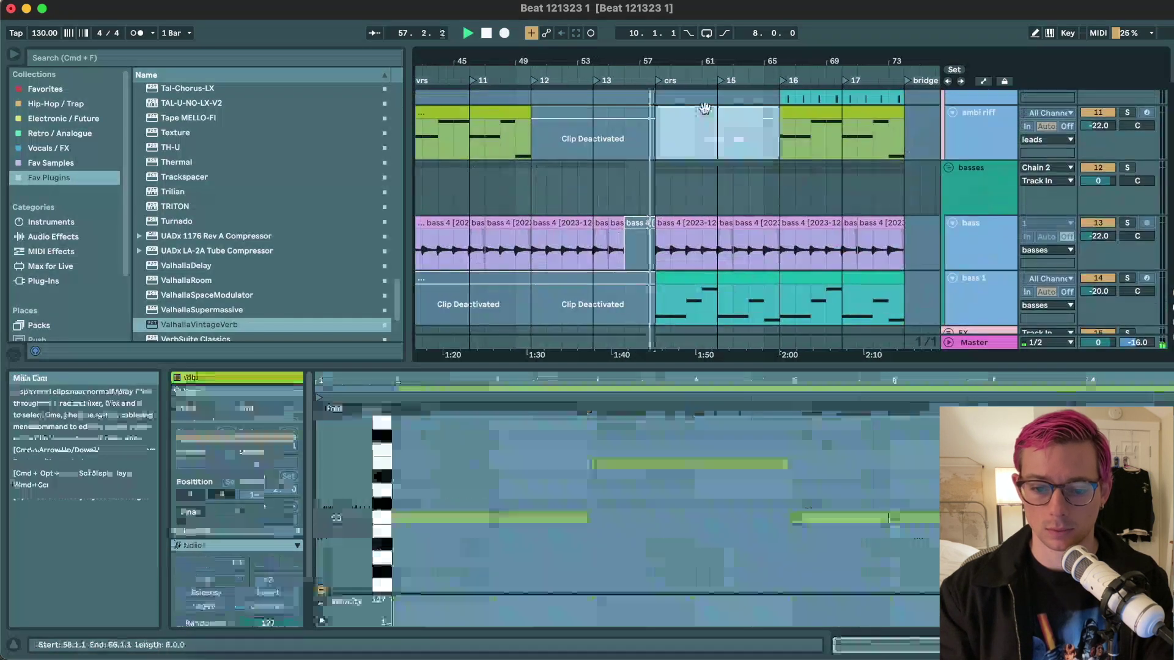
pyautogui.scroll(3, 705, 109)
pyautogui.click(684, 157)
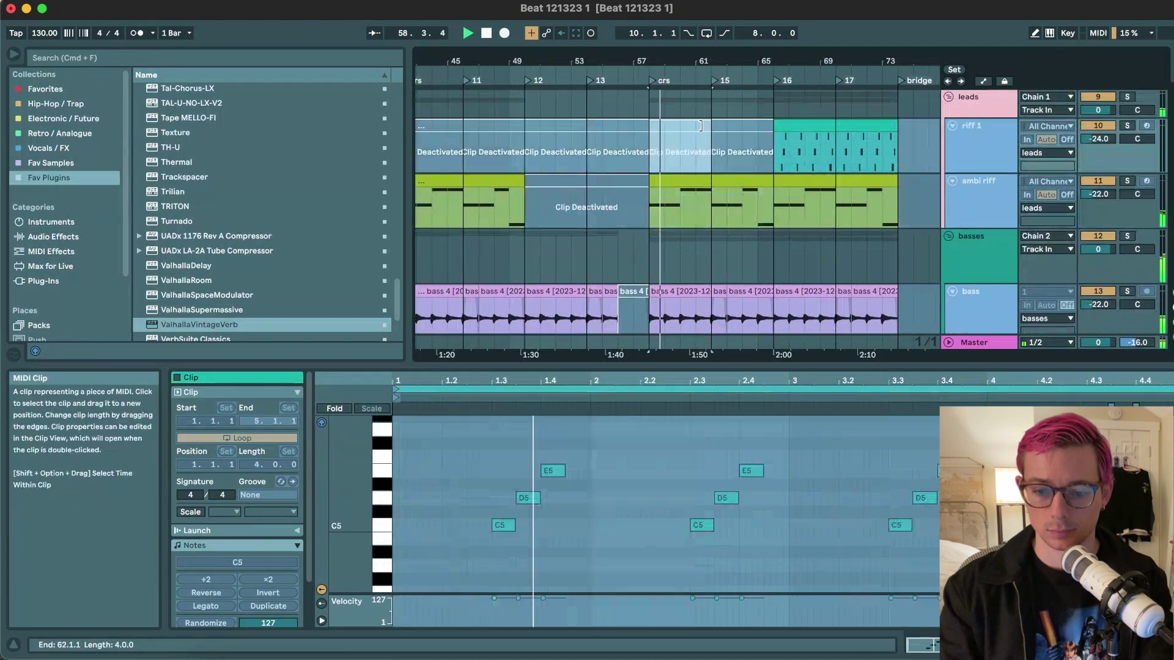
# - Listen through the second chorus past bar 66 while reviewing the guitar, lead and reference tracks
pyautogui.scroll(8, 740, 156)
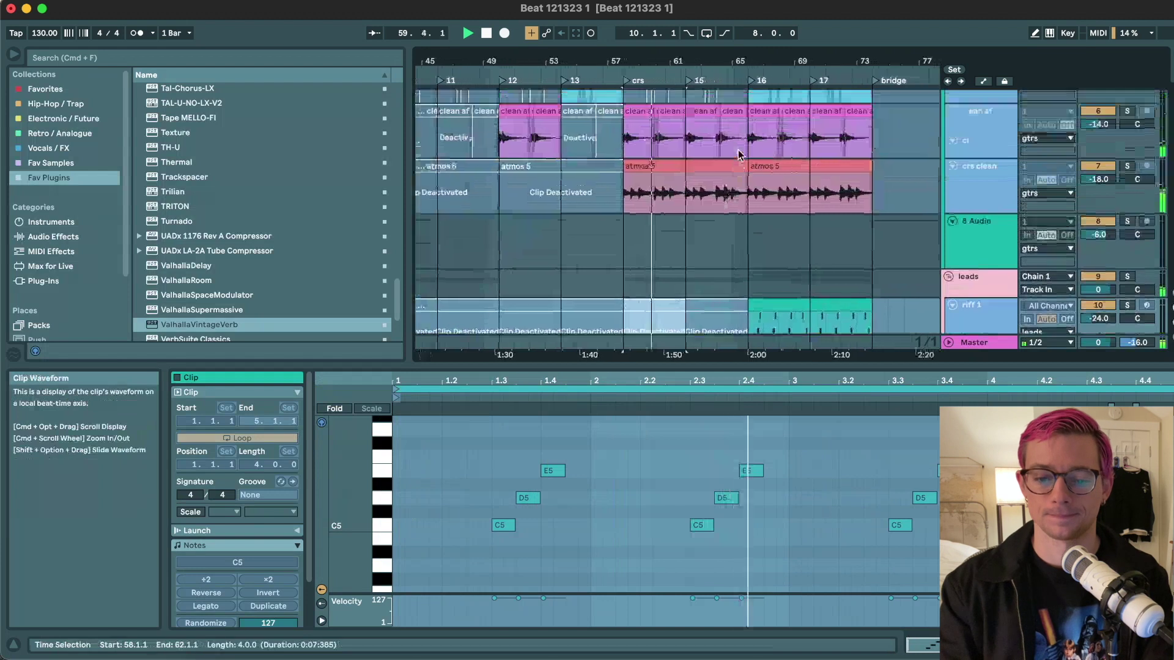
pyautogui.scroll(-8, 739, 153)
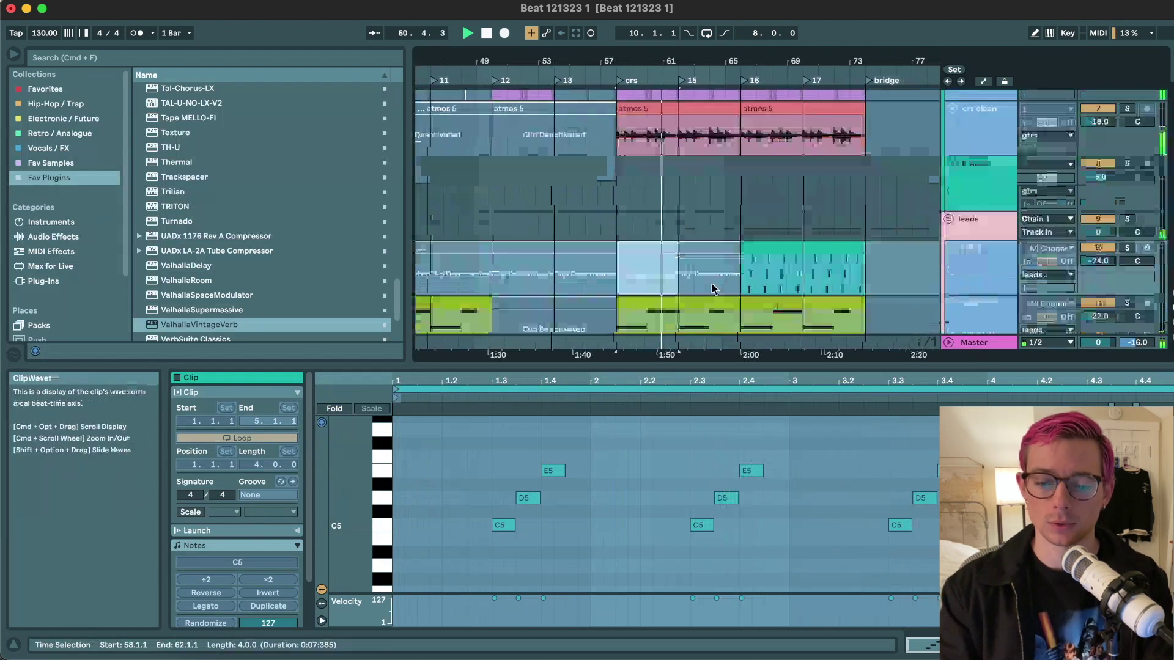
pyautogui.click(694, 289)
pyautogui.scroll(3, 758, 141)
pyautogui.click(742, 128)
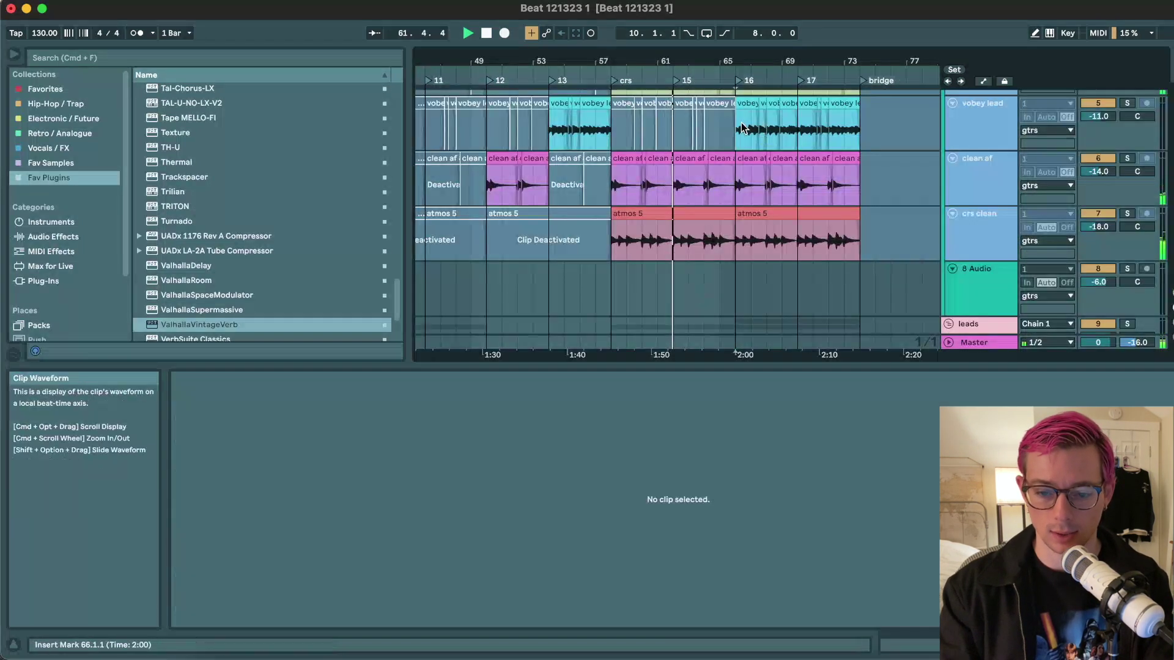
pyautogui.scroll(2, 752, 119)
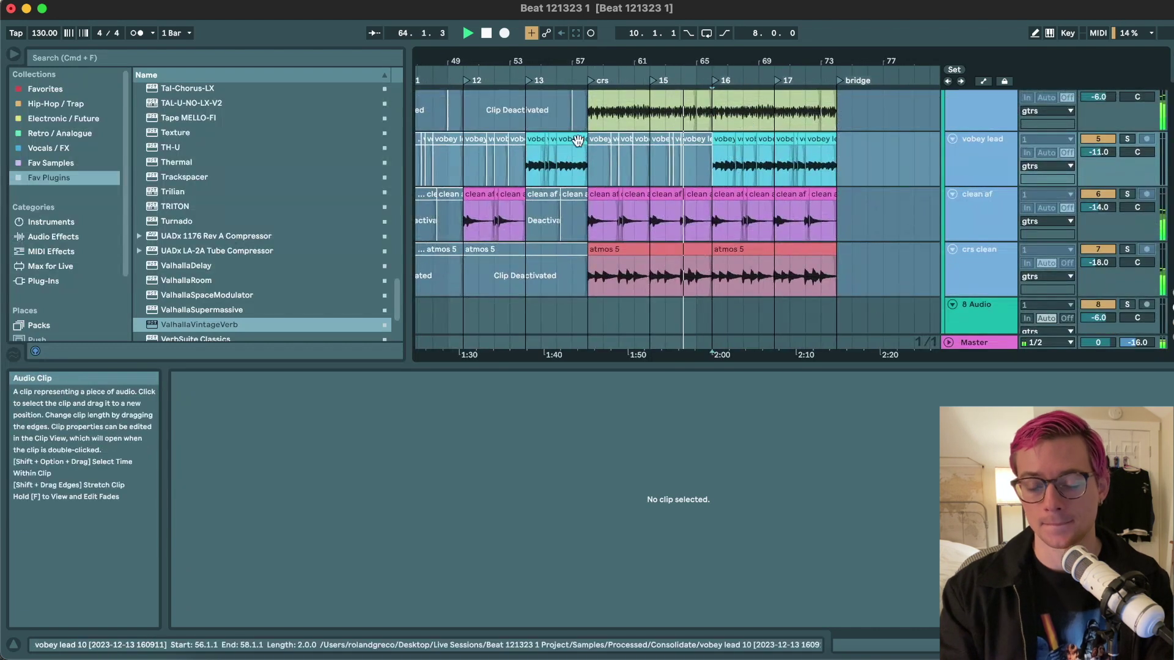
pyautogui.scroll(3, 733, 140)
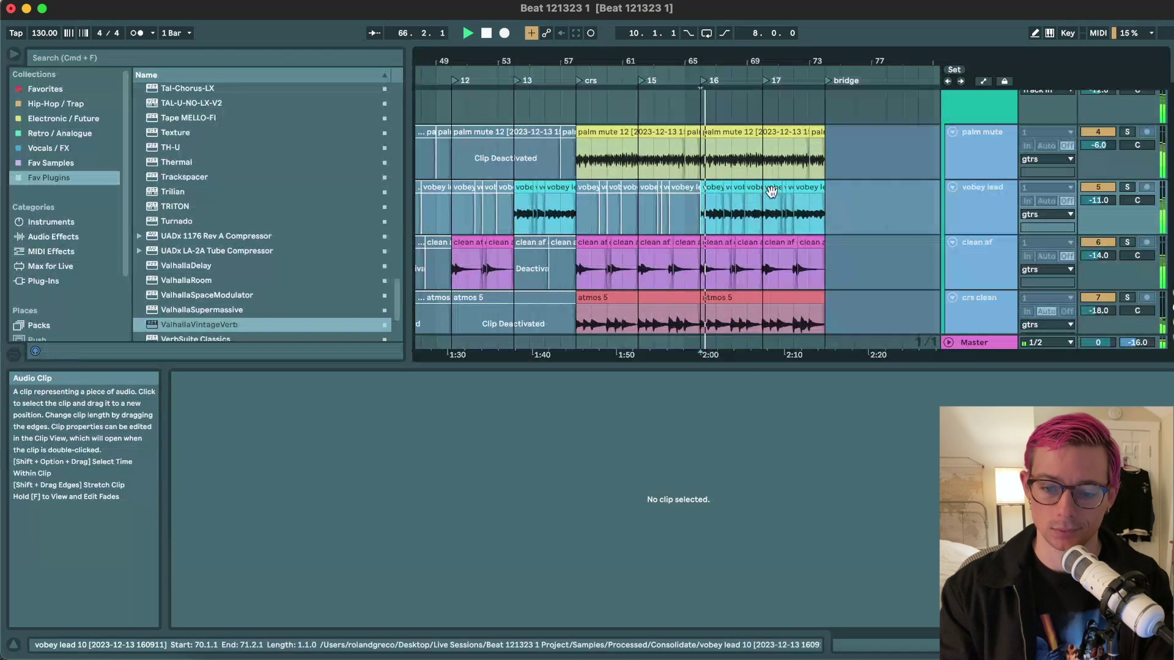
pyautogui.scroll(3, 771, 191)
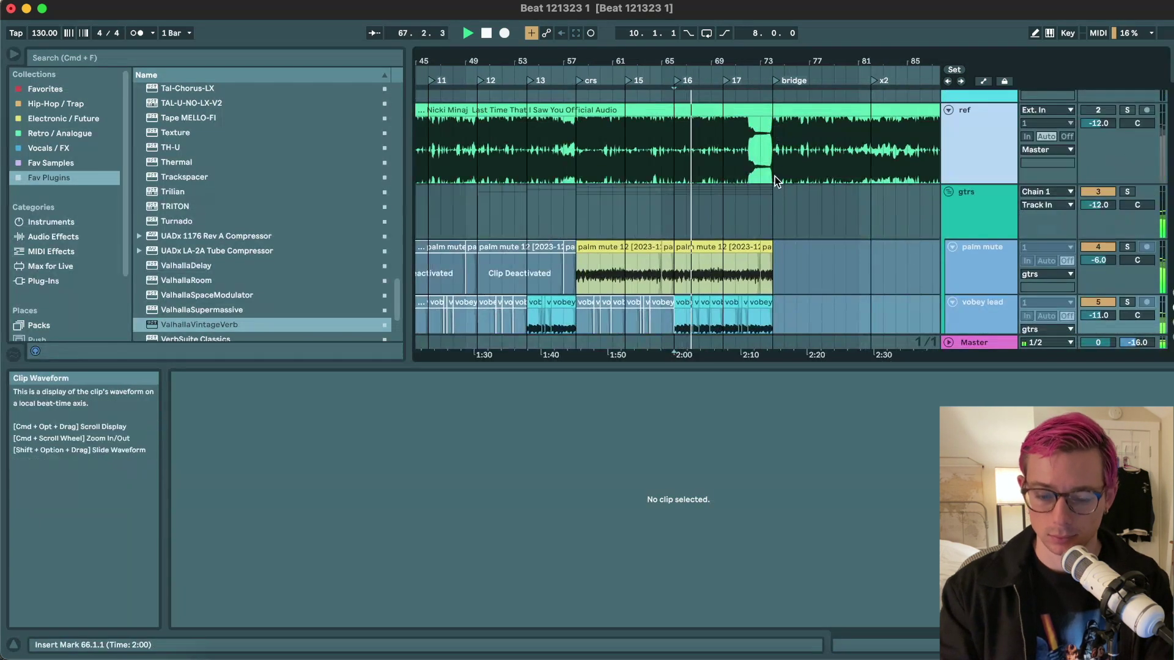
# - Solo the ref track and play the reference song from the start of the bridge at bar 74
pyautogui.press('space')
pyautogui.click(773, 175)
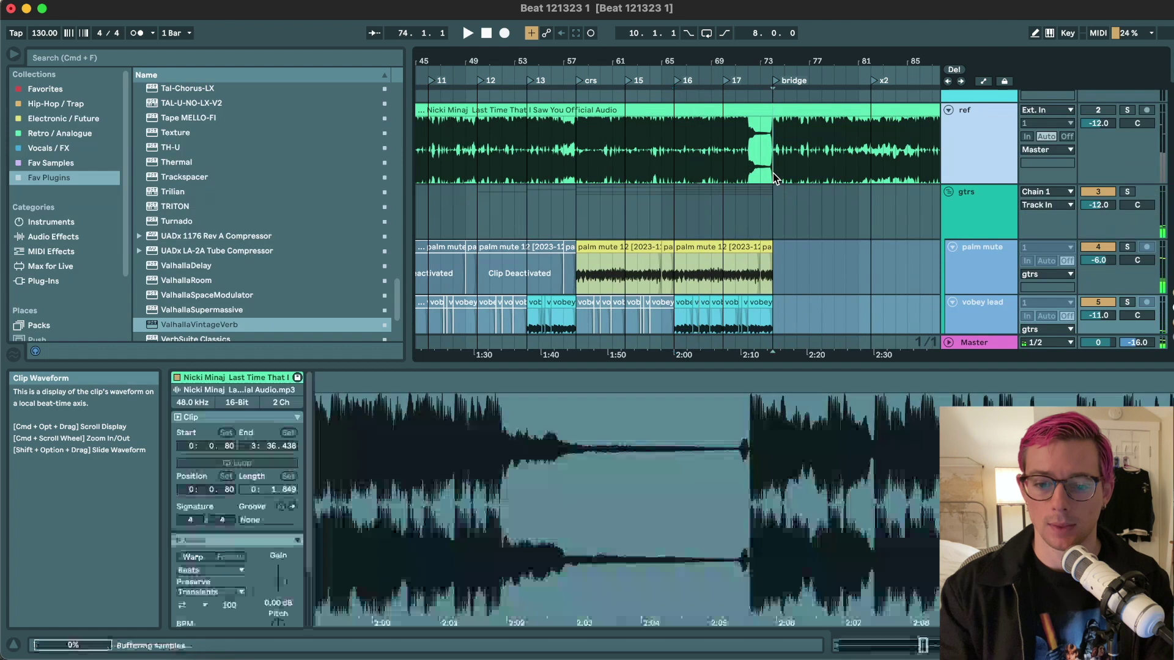
pyautogui.press('space')
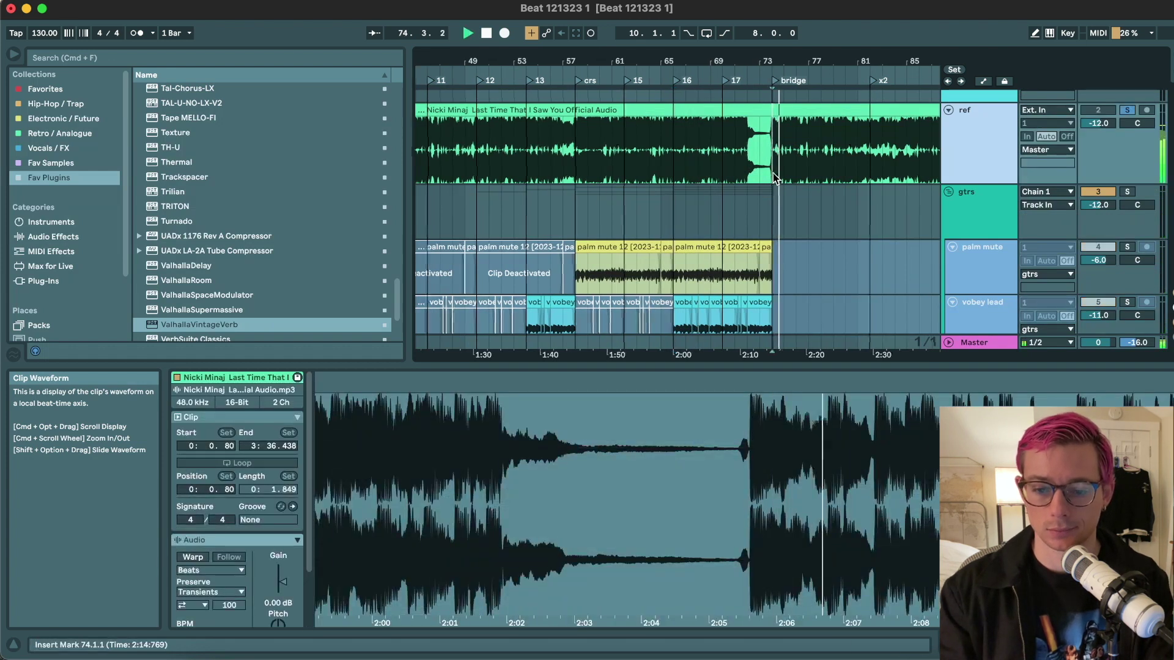
pyautogui.hscroll(10, 773, 175)
pyautogui.hscroll(4, 761, 179)
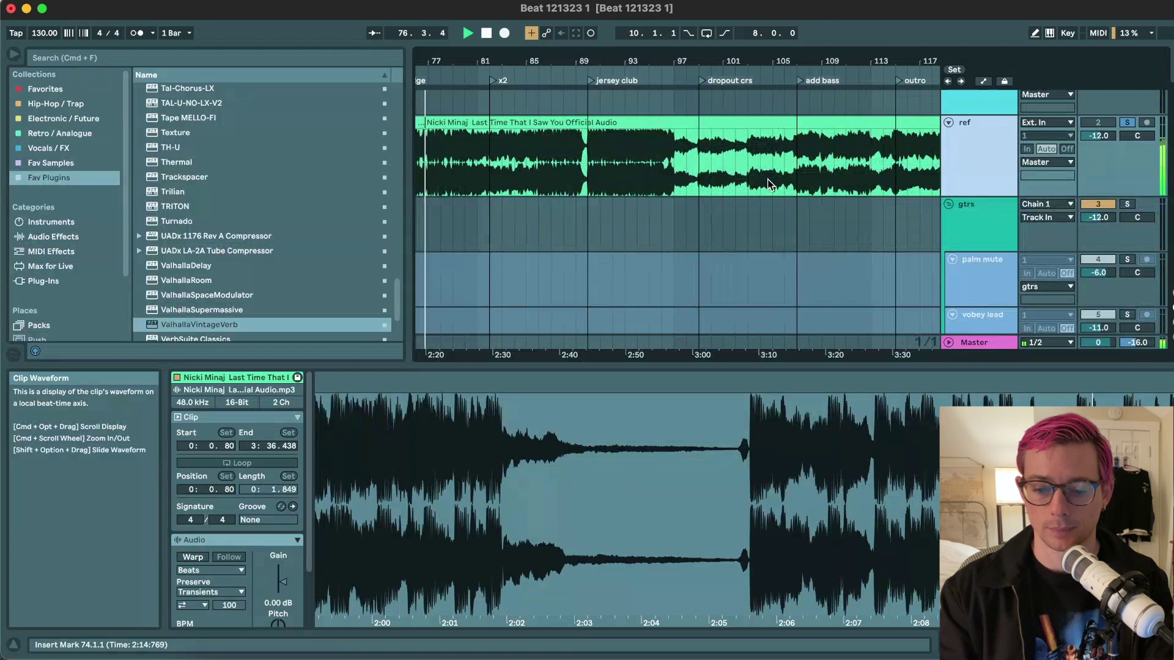
pyautogui.hscroll(-6, 695, 234)
pyautogui.press('space')
# - Examine the reference song's waveform and section markers from the bridge through the dropout chorus
pyautogui.scroll(1, 696, 239)
pyautogui.hscroll(6, 695, 239)
pyautogui.scroll(1, 695, 238)
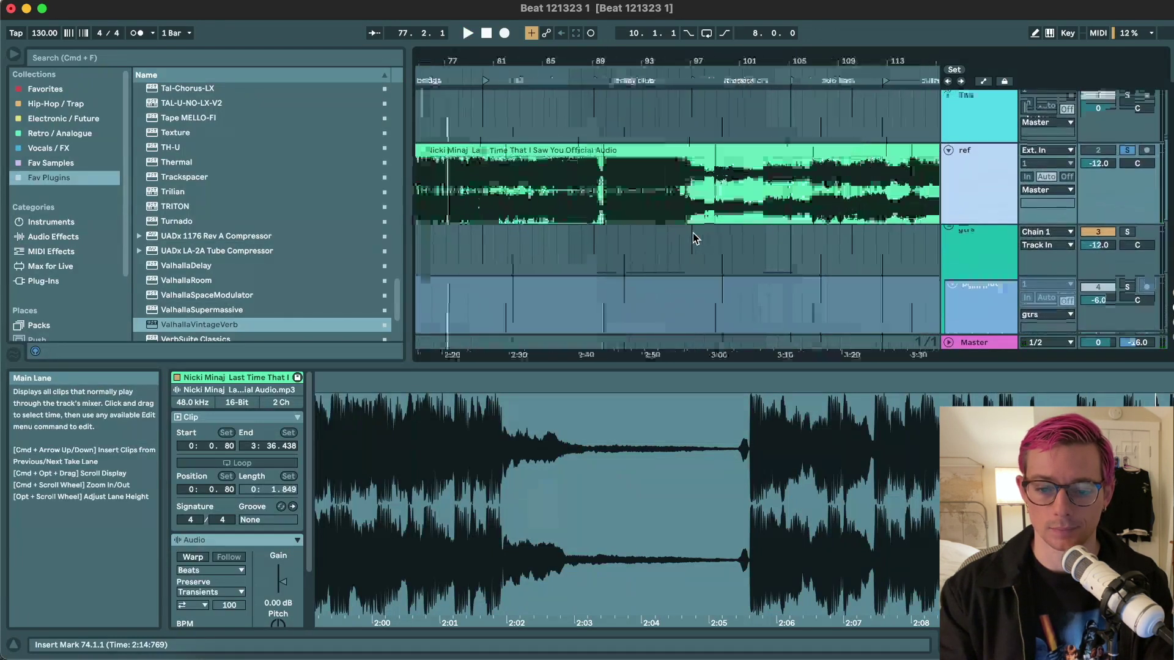
pyautogui.hscroll(-6, 695, 238)
pyautogui.hscroll(12, 695, 239)
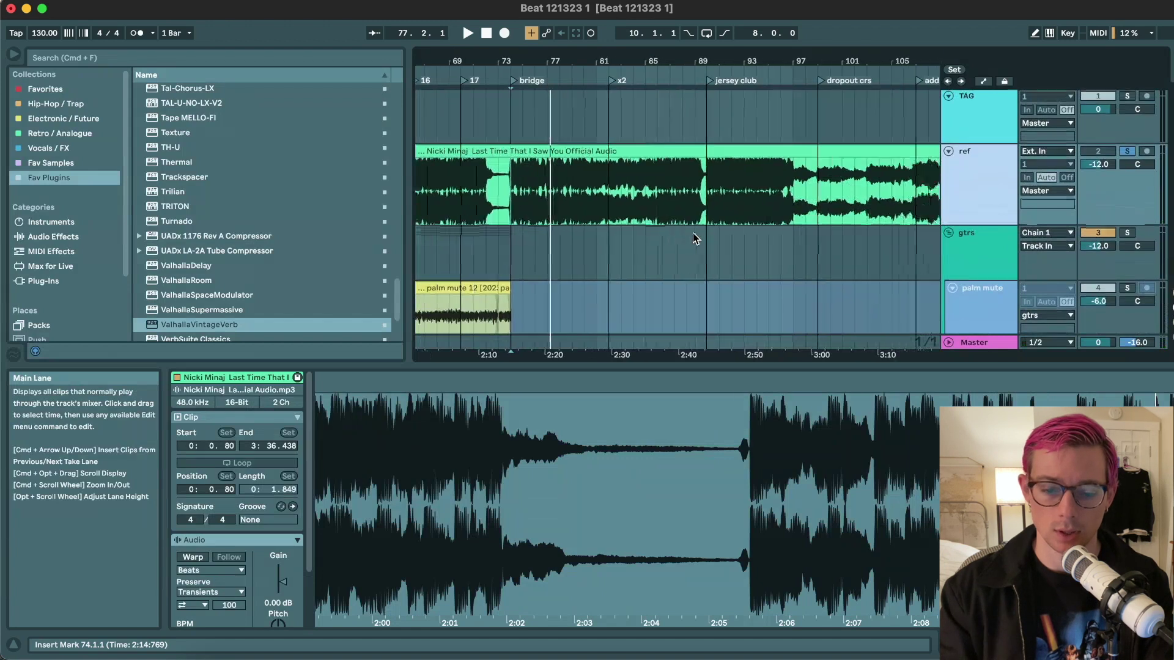
pyautogui.hscroll(-12, 692, 233)
pyautogui.scroll(-1, 692, 233)
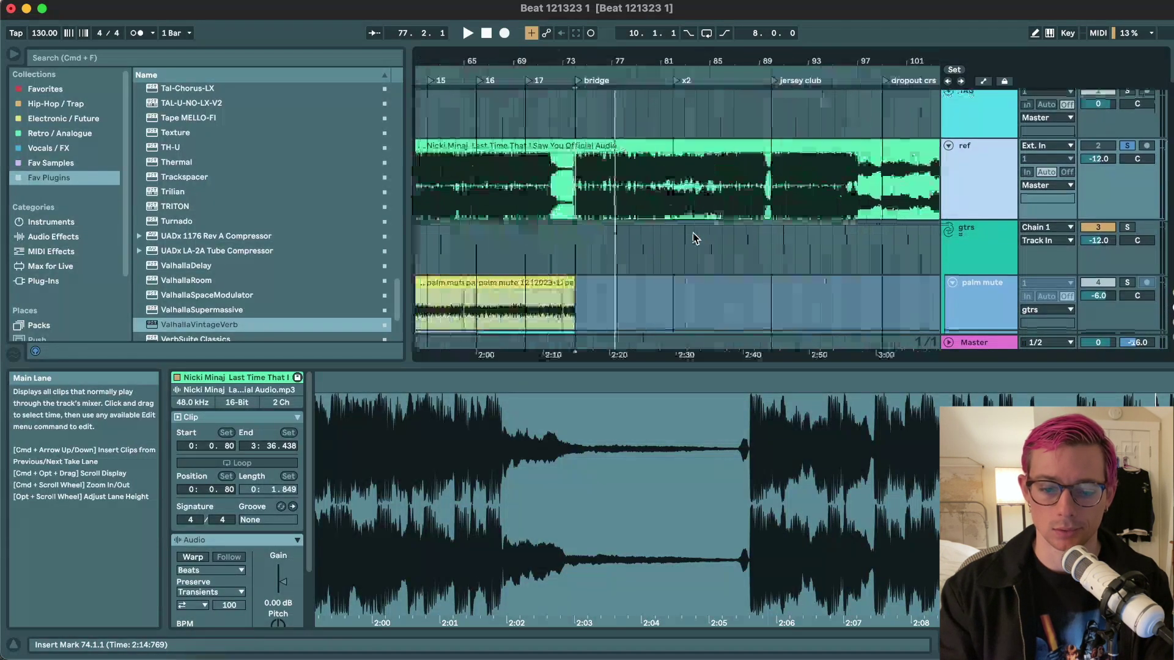
pyautogui.hscroll(2, 892, 162)
pyautogui.hscroll(-2, 453, 199)
pyautogui.hscroll(-6, 895, 174)
pyautogui.scroll(-1, 895, 174)
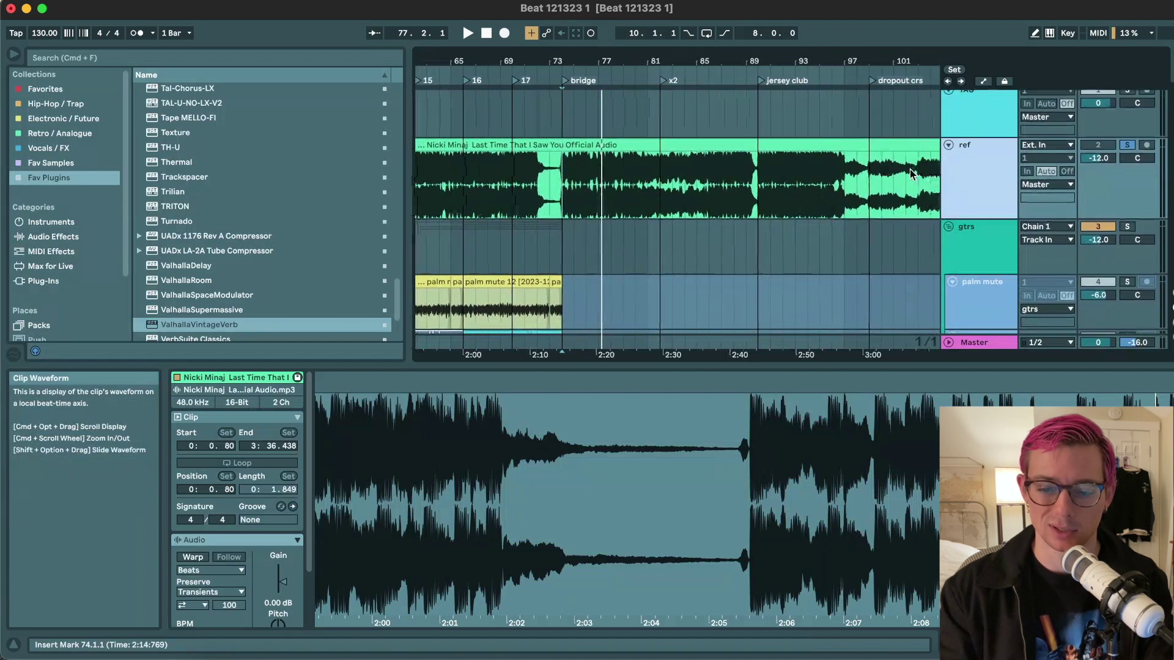
# - Play the end of the second chorus leading into the bridge, listening to the beat's own tracks
pyautogui.click(630, 203)
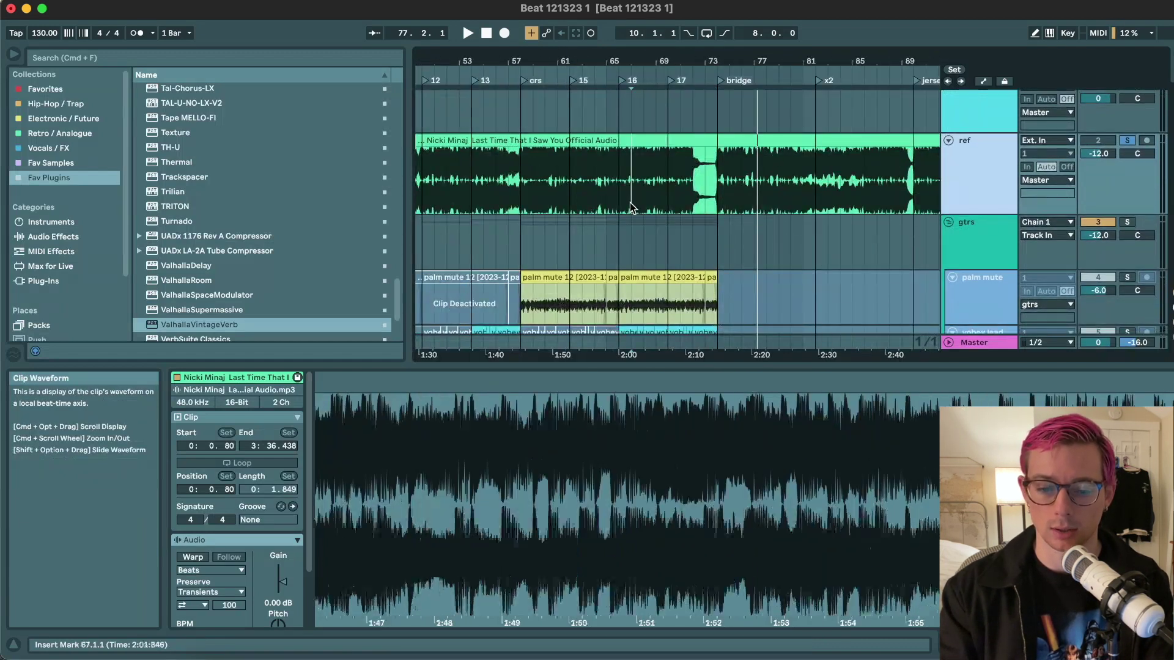
pyautogui.click(653, 208)
pyautogui.scroll(-3, 650, 207)
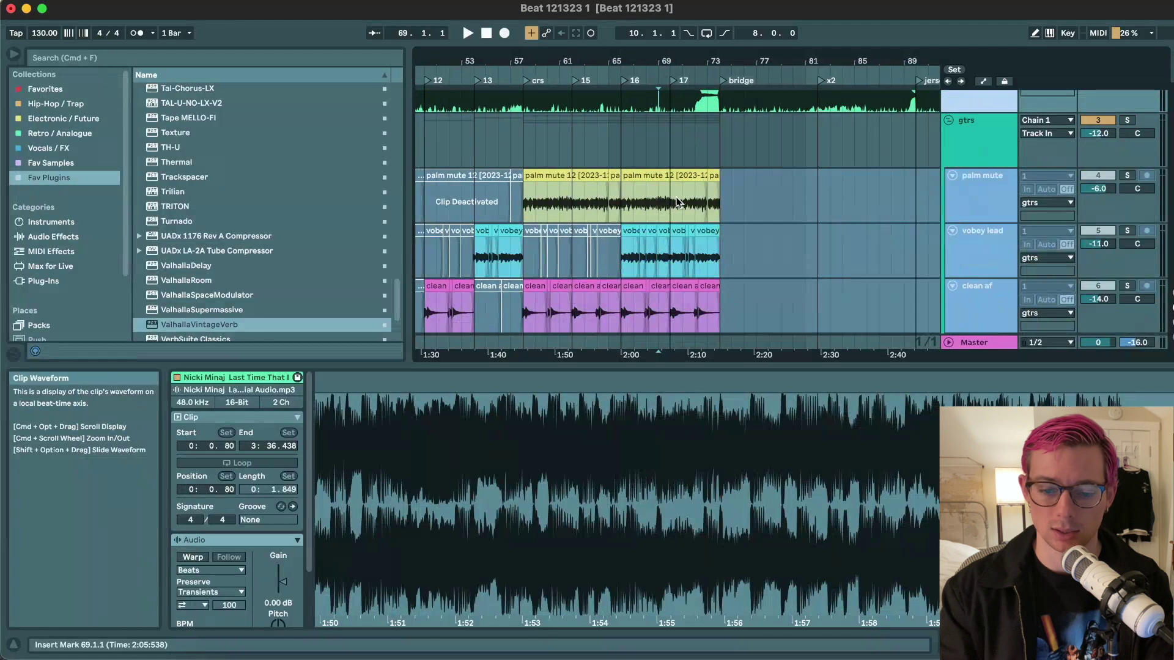
pyautogui.click(676, 201)
pyautogui.scroll(2, 676, 202)
pyautogui.press('space')
pyautogui.scroll(-2, 674, 200)
# - Duplicate the guitar and lead clips from bars 66 to 74 into the bridge at bars 74 to 82
pyautogui.click(642, 145)
pyautogui.click(638, 153)
pyautogui.scroll(-5, 658, 184)
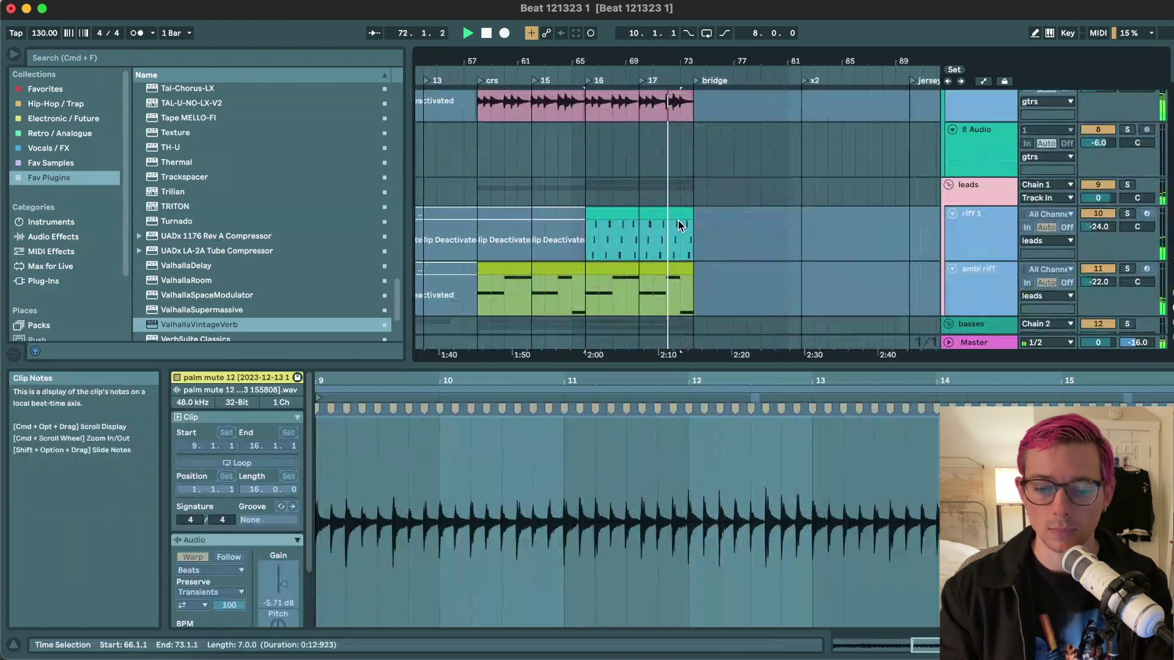
pyautogui.scroll(-2, 679, 232)
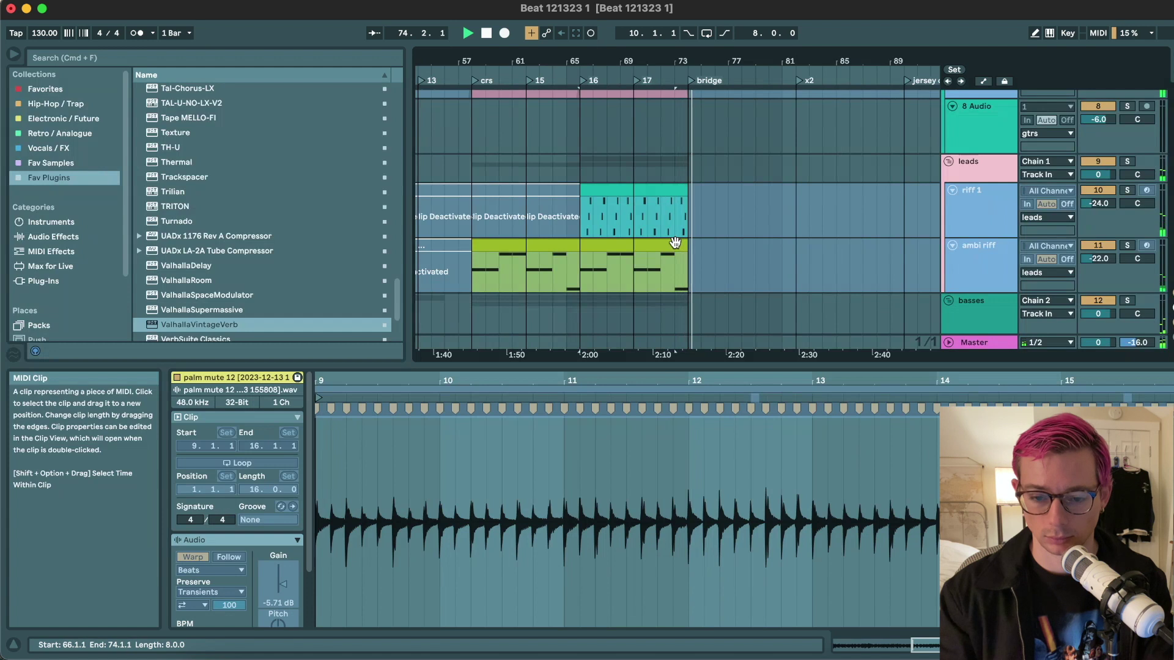
pyautogui.click(672, 244)
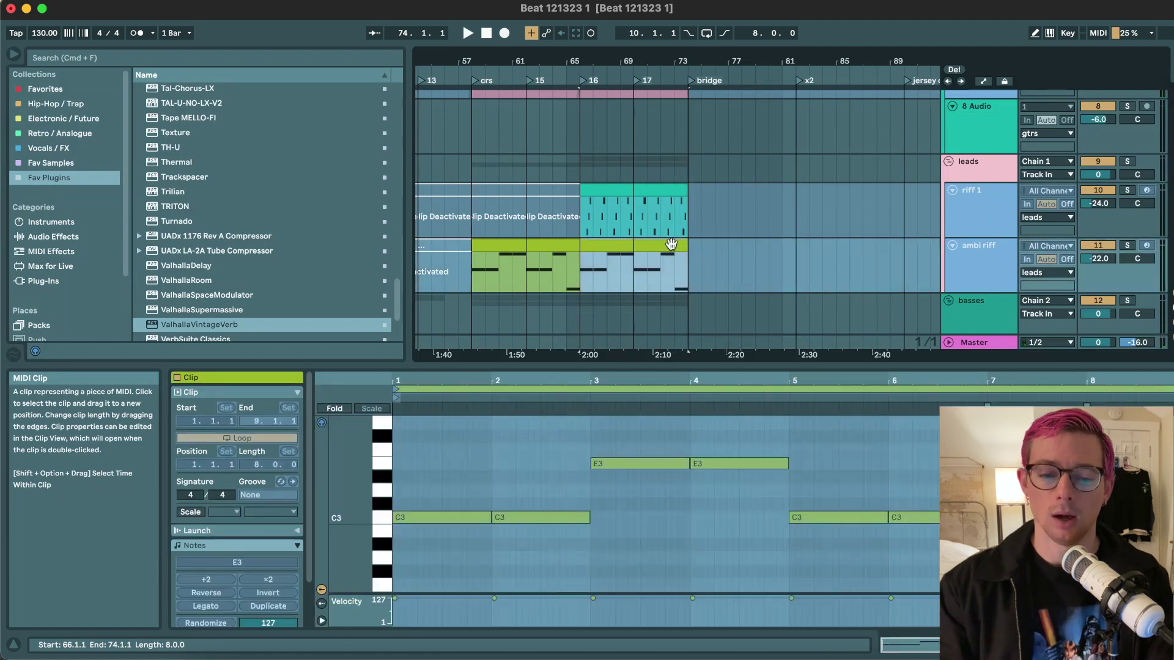
pyautogui.scroll(-3, 672, 241)
pyautogui.scroll(5, 670, 225)
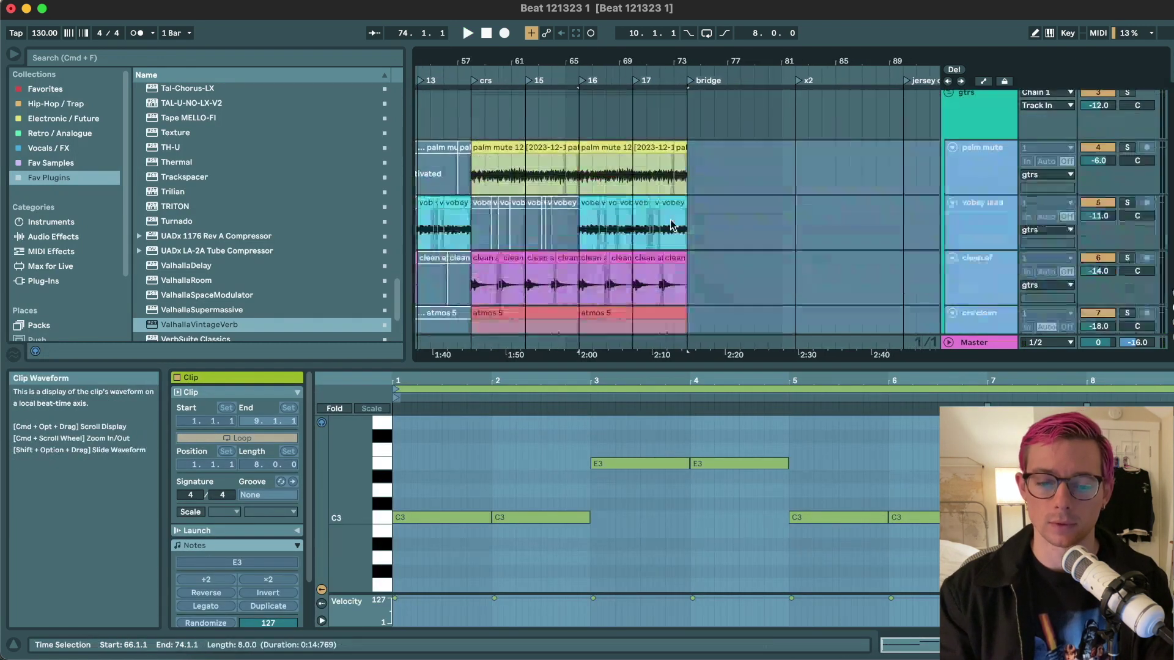
pyautogui.press('super+a')
pyautogui.moveTo(595, 146); pyautogui.dragTo(705, 157)
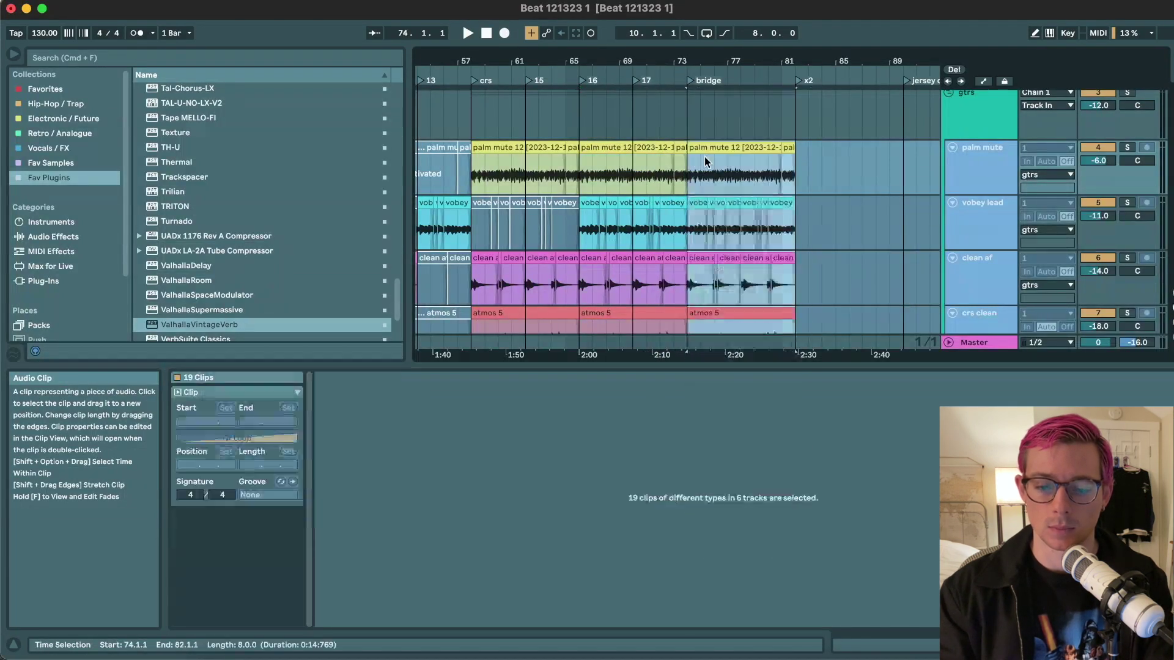
# - Play the second chorus and duplicate its last eight-bar kick1 clip into the bridge at bar 74
pyautogui.click(620, 177)
pyautogui.press('space')
pyautogui.scroll(-20, 642, 190)
pyautogui.click(660, 209)
pyautogui.press('super+d')
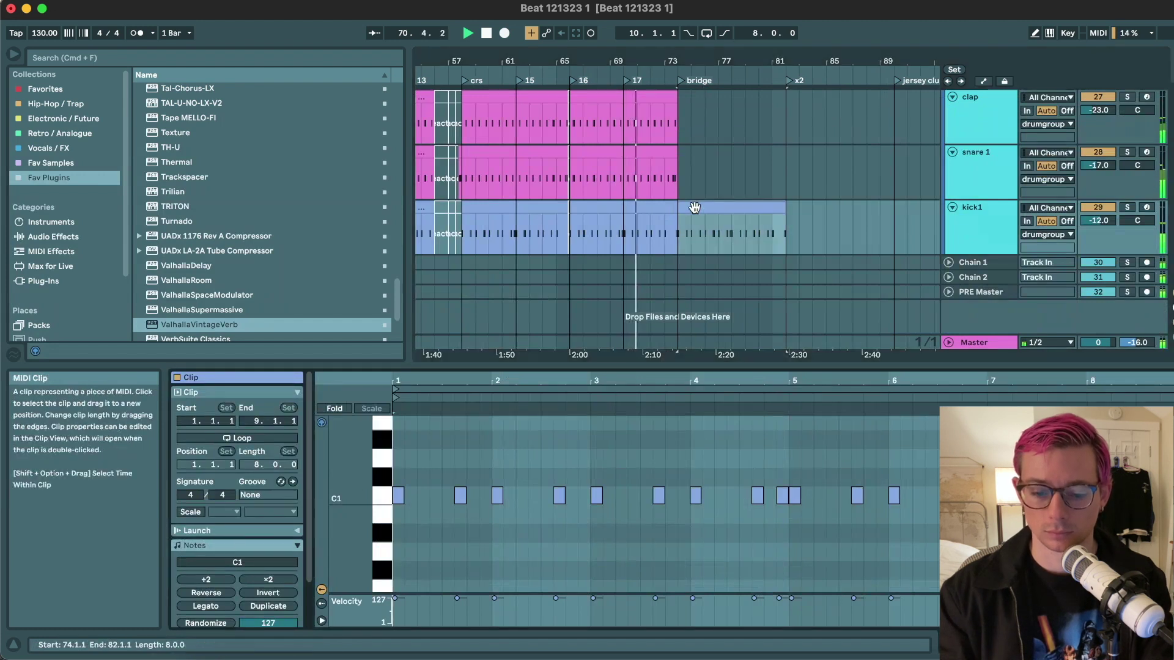
pyautogui.click(493, 517)
# - Duplicate the bass 1 clip from bars 66 to 74 into the bridge at bar 74
pyautogui.scroll(10, 752, 203)
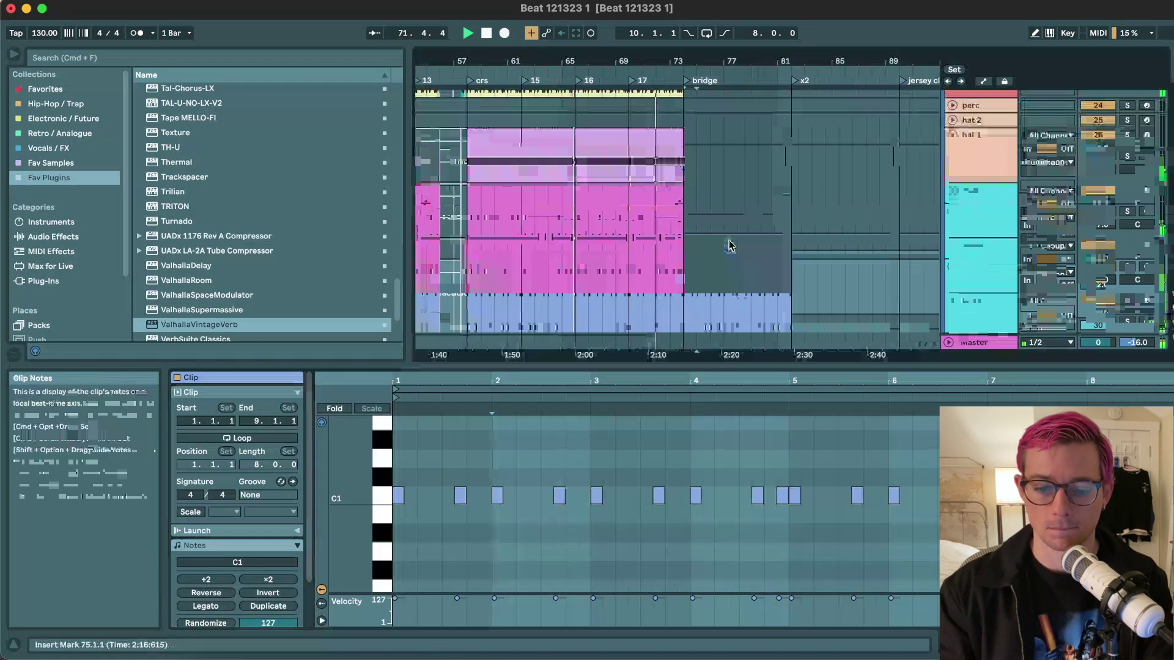
pyautogui.scroll(-3, 724, 211)
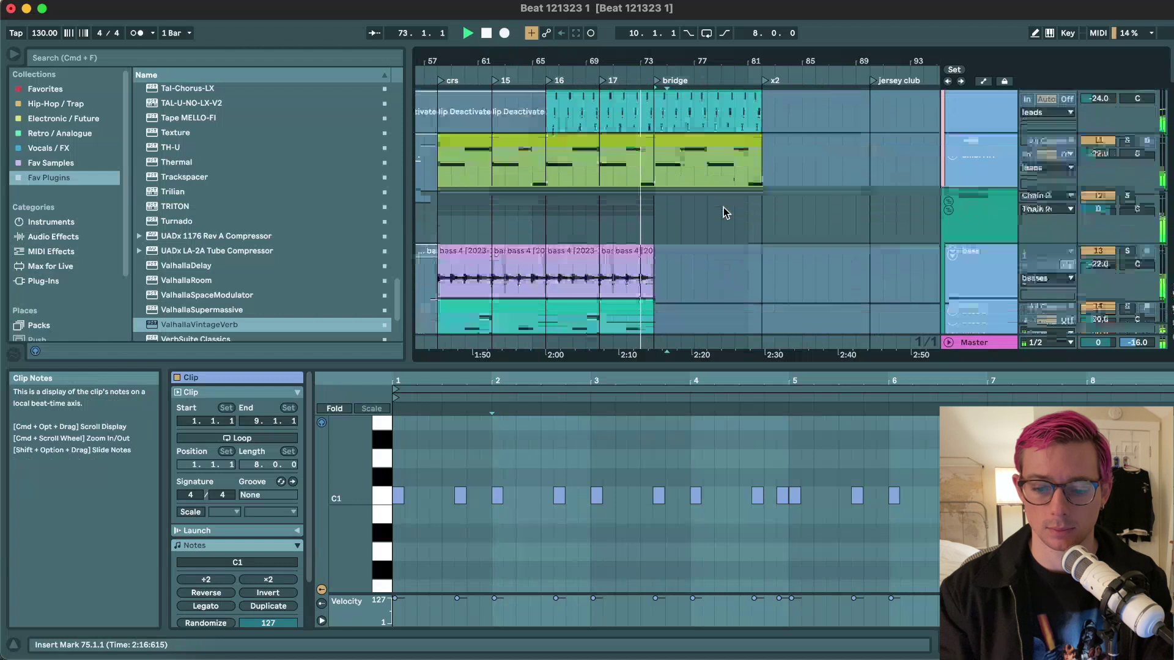
pyautogui.click(584, 283)
pyautogui.press('super+d')
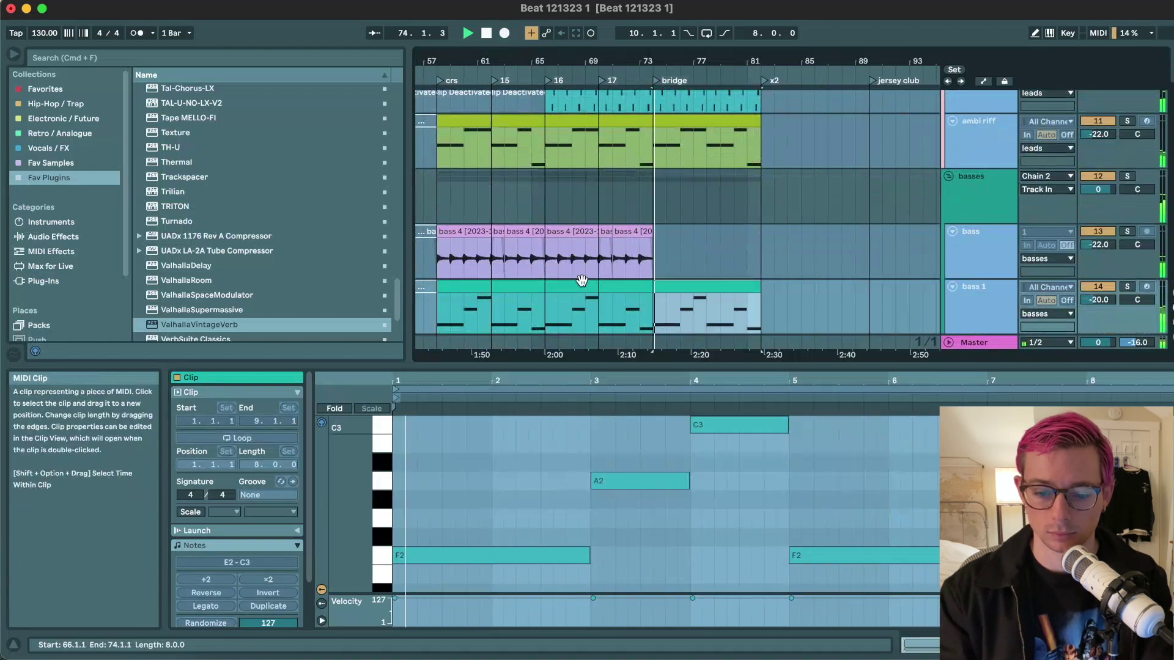
pyautogui.scroll(-3, 680, 292)
pyautogui.click(677, 244)
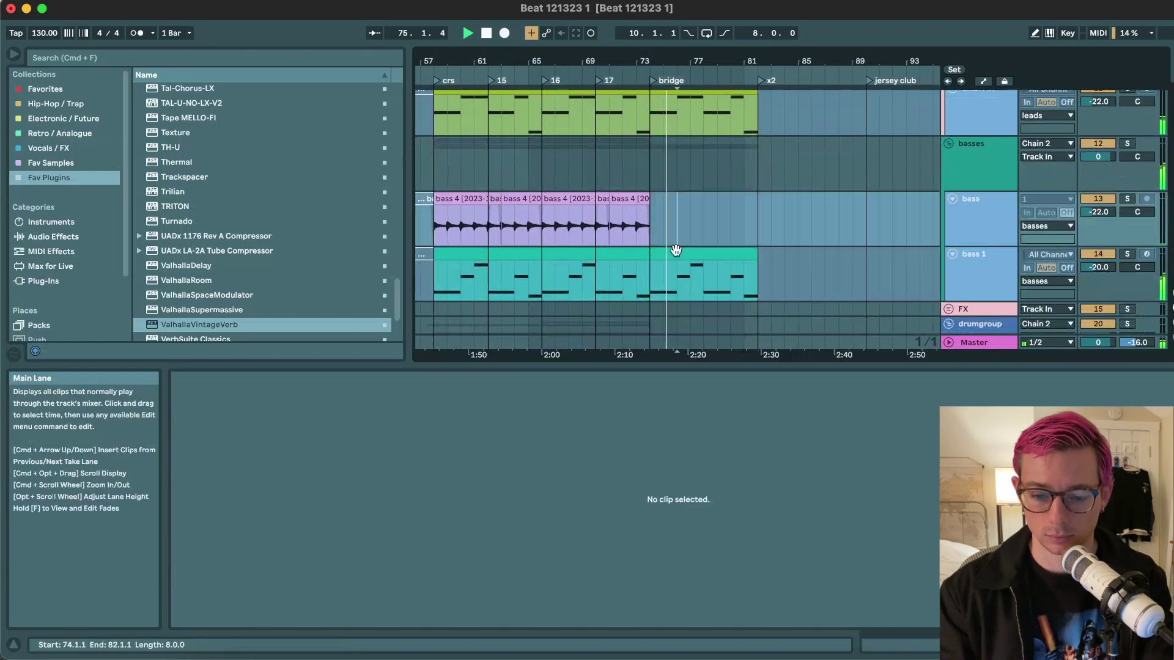
pyautogui.click(676, 251)
# - Strip the bridge's kick1 clip down to its first C1 note and copy it onto every beat of the first bar
pyautogui.scroll(-2, 676, 257)
pyautogui.scroll(-10, 677, 251)
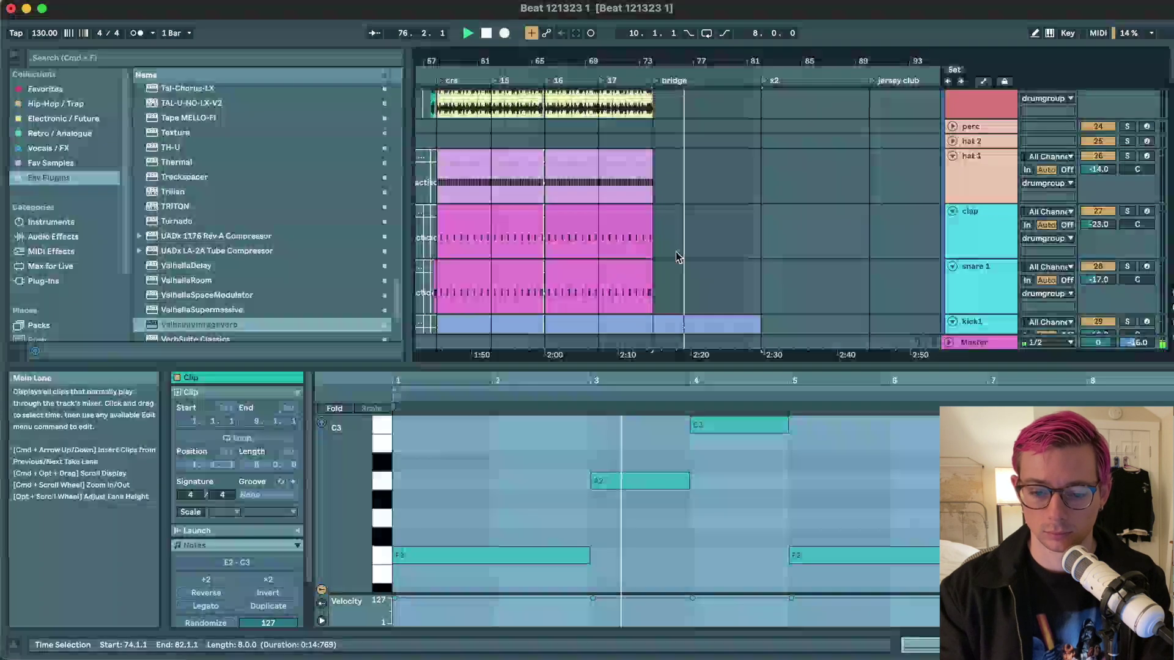
pyautogui.click(677, 202)
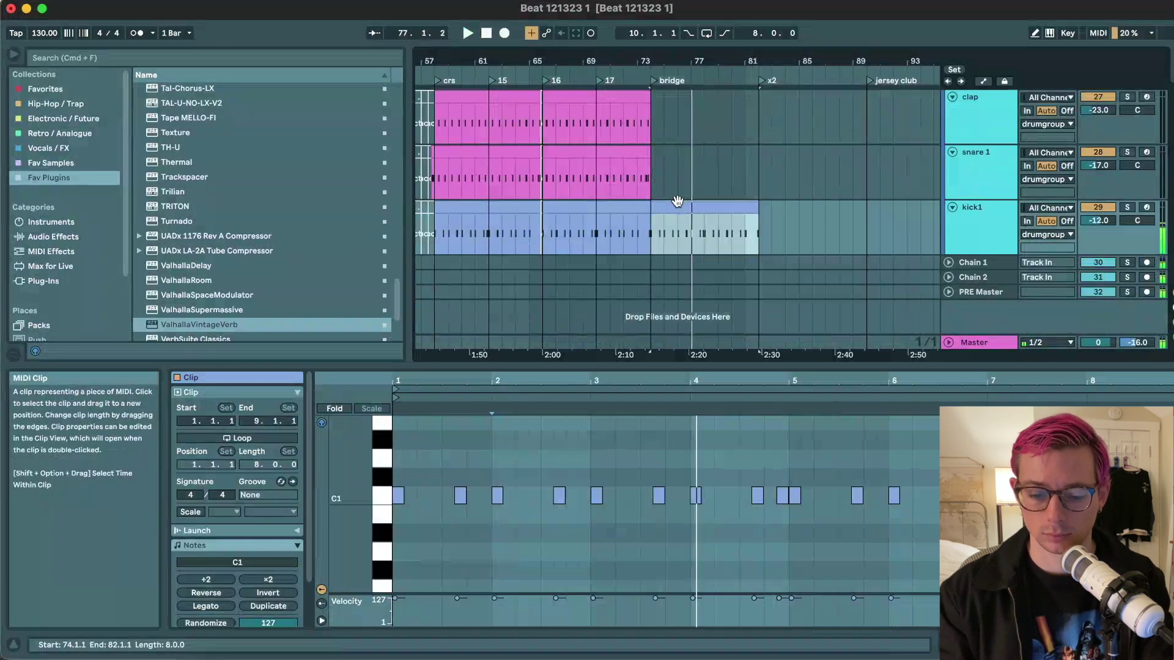
pyautogui.click(467, 526)
pyautogui.press('super+a')
pyautogui.keyDown('shift'); pyautogui.click(400, 496); pyautogui.keyUp('shift')
pyautogui.press('Delete')
pyautogui.moveTo(400, 496); pyautogui.dragTo(424, 496)
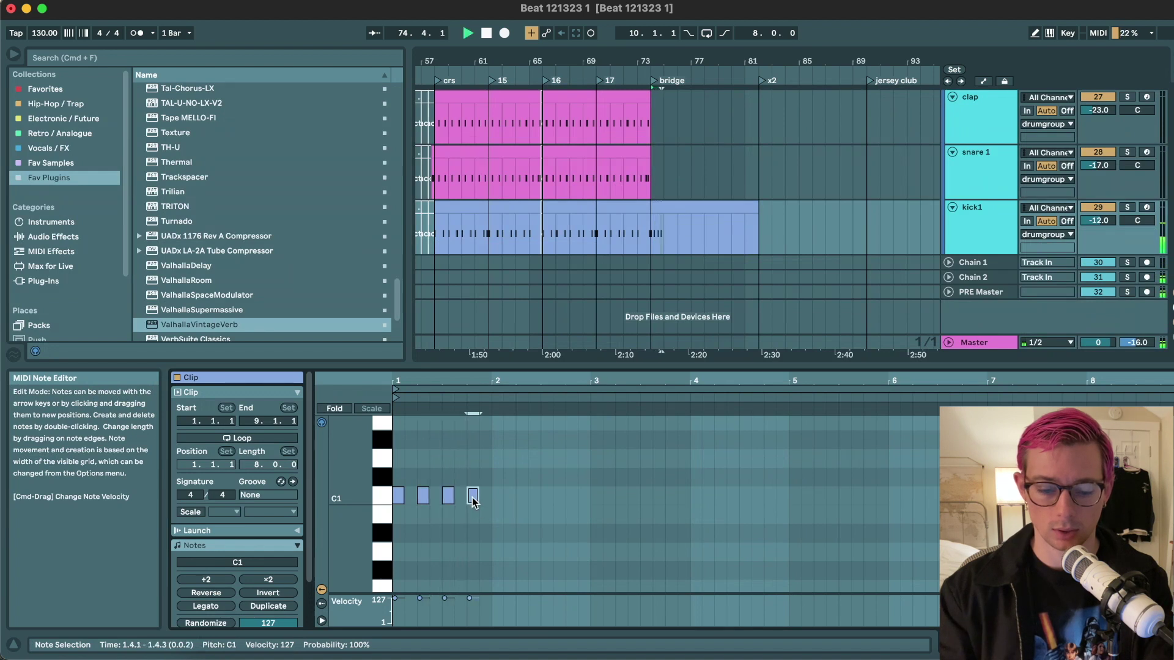
pyautogui.press('space')
# - Duplicate the first bar's four-on-the-floor kick pattern across all eight bars of the bridge's kick1 clip
pyautogui.moveTo(492, 495); pyautogui.dragTo(408, 498)
pyautogui.press('super+d')
pyautogui.press('super+d')
pyautogui.press('super+d')
pyautogui.press('super+d')
pyautogui.press('super+d')
pyautogui.press('super+d')
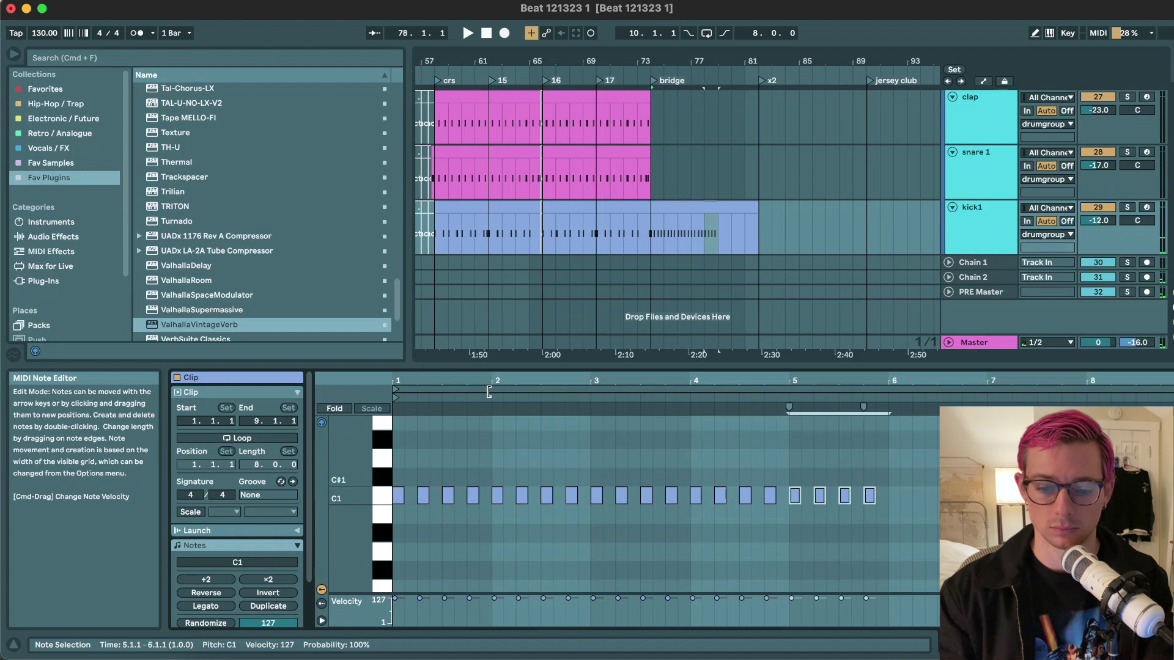
pyautogui.click(710, 202)
pyautogui.press('super+d')
pyautogui.press('super+z')
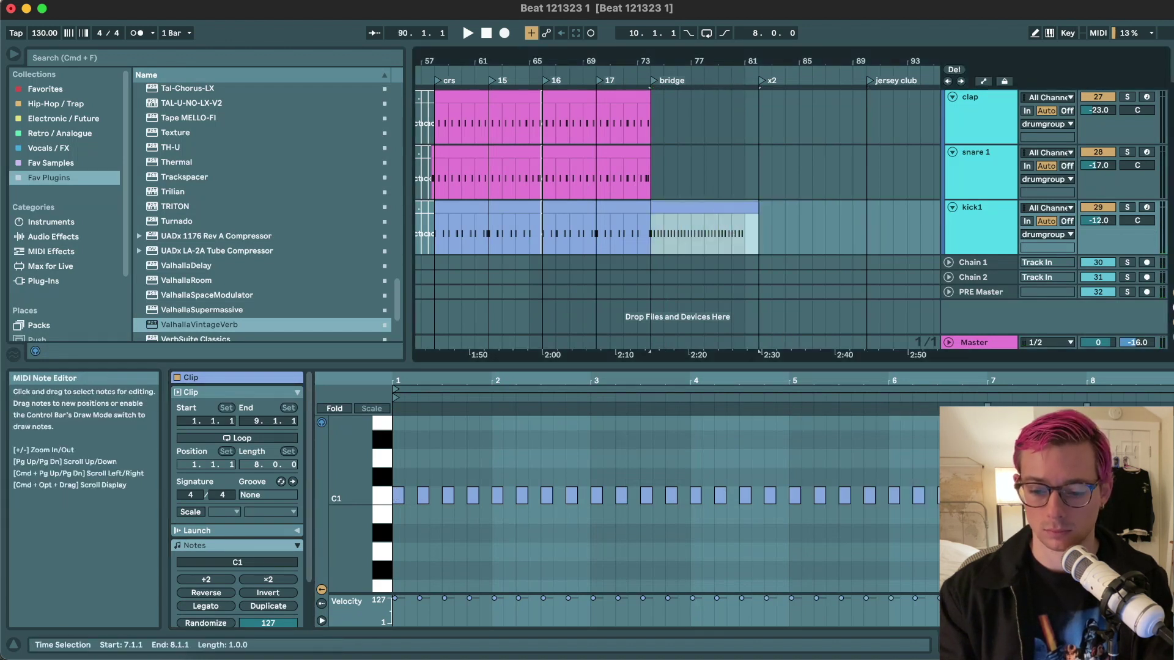
pyautogui.click(1038, 480)
pyautogui.press('super+d')
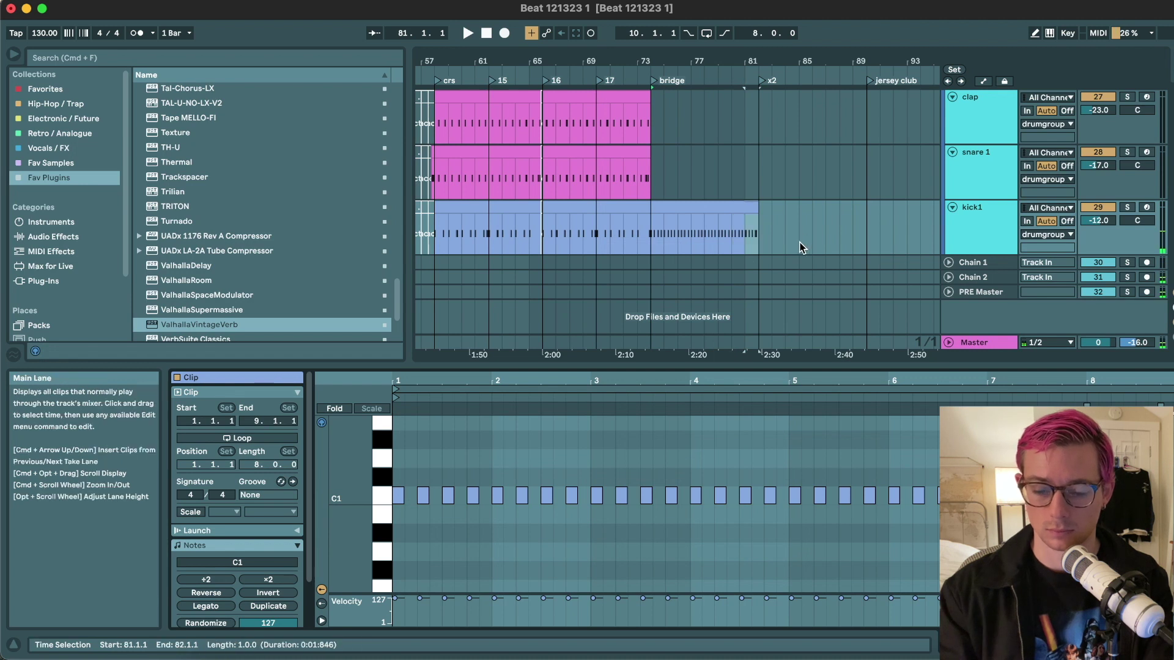
# - Play the bridge and recolour its kick1 clip a darker blue
pyautogui.click(723, 206)
pyautogui.press('space')
pyautogui.rightClick(724, 208)
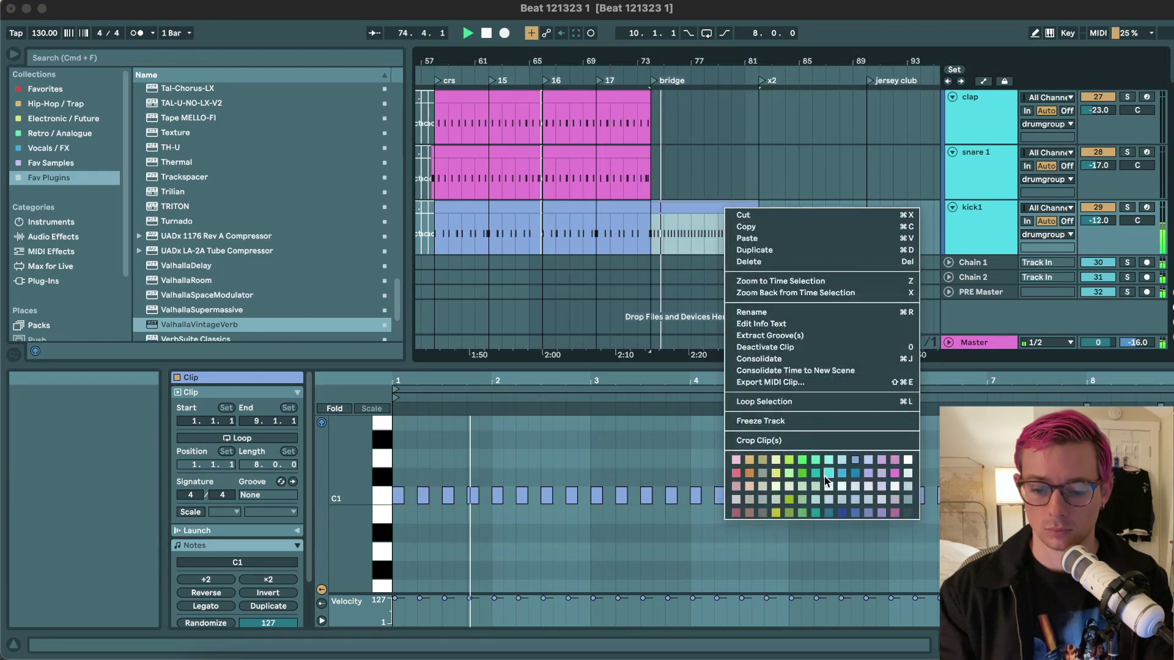
pyautogui.click(856, 475)
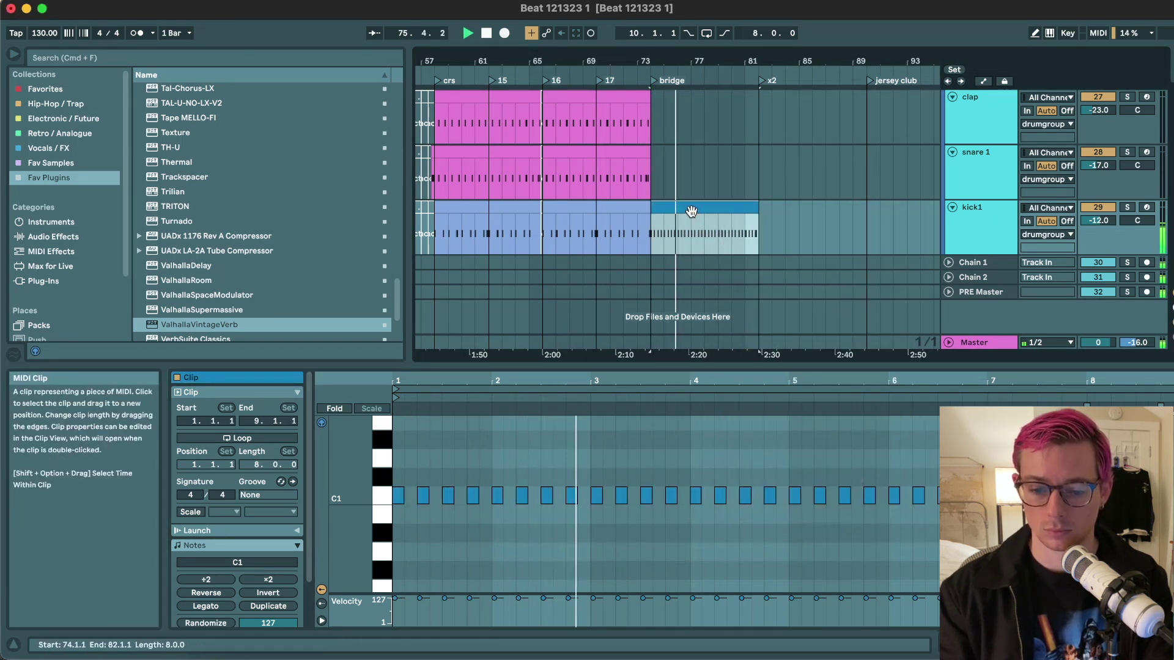
pyautogui.scroll(-1, 692, 211)
pyautogui.scroll(1, 692, 211)
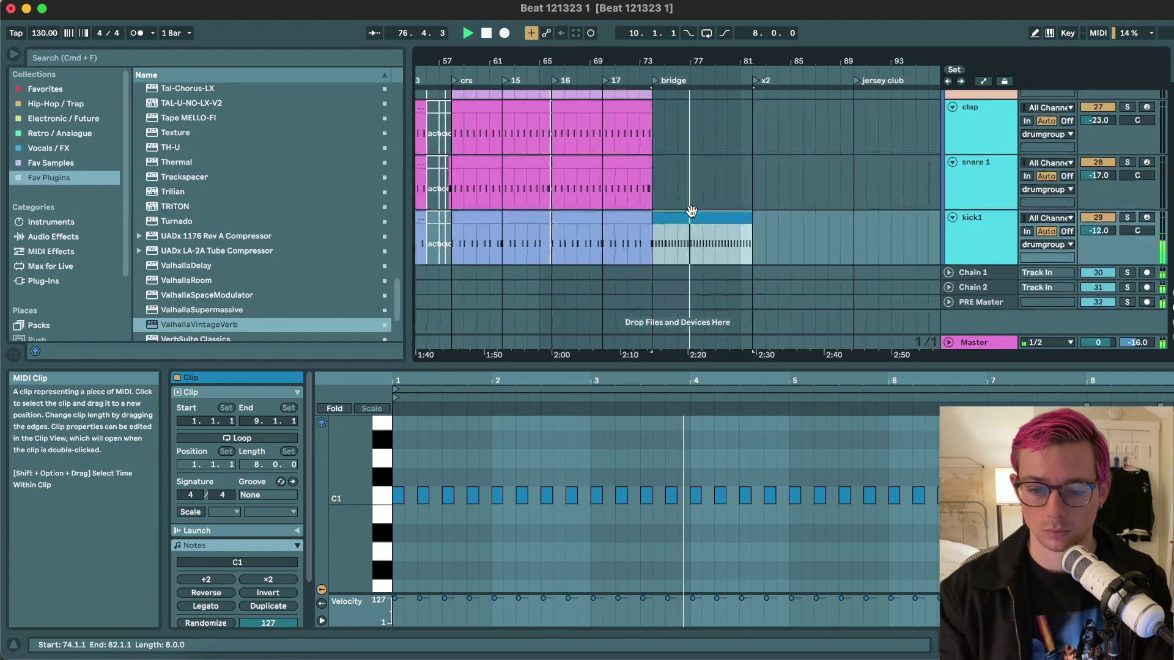
pyautogui.scroll(2, 692, 211)
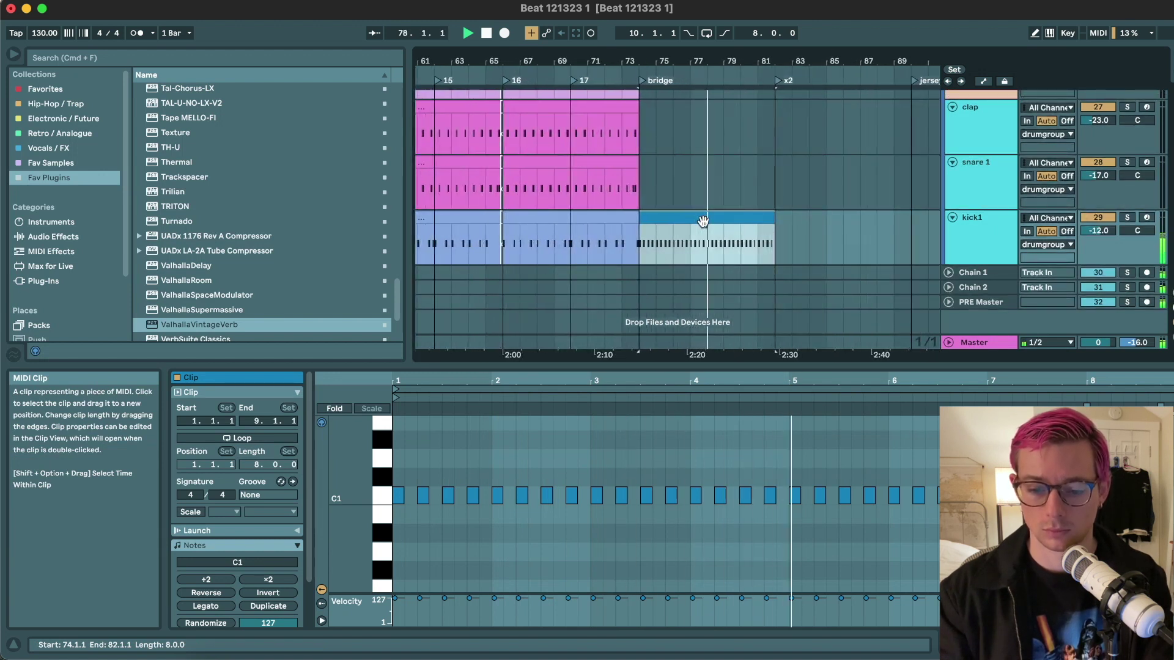
# - Deactivate the last bar of the bridge's kick1 clip, starting at bar 81
pyautogui.scroll(1, 747, 245)
pyautogui.click(747, 245)
pyautogui.scroll(1, 747, 245)
pyautogui.moveTo(751, 249); pyautogui.dragTo(805, 242)
pyautogui.press('space')
pyautogui.press('0')
pyautogui.scroll(-2, 804, 242)
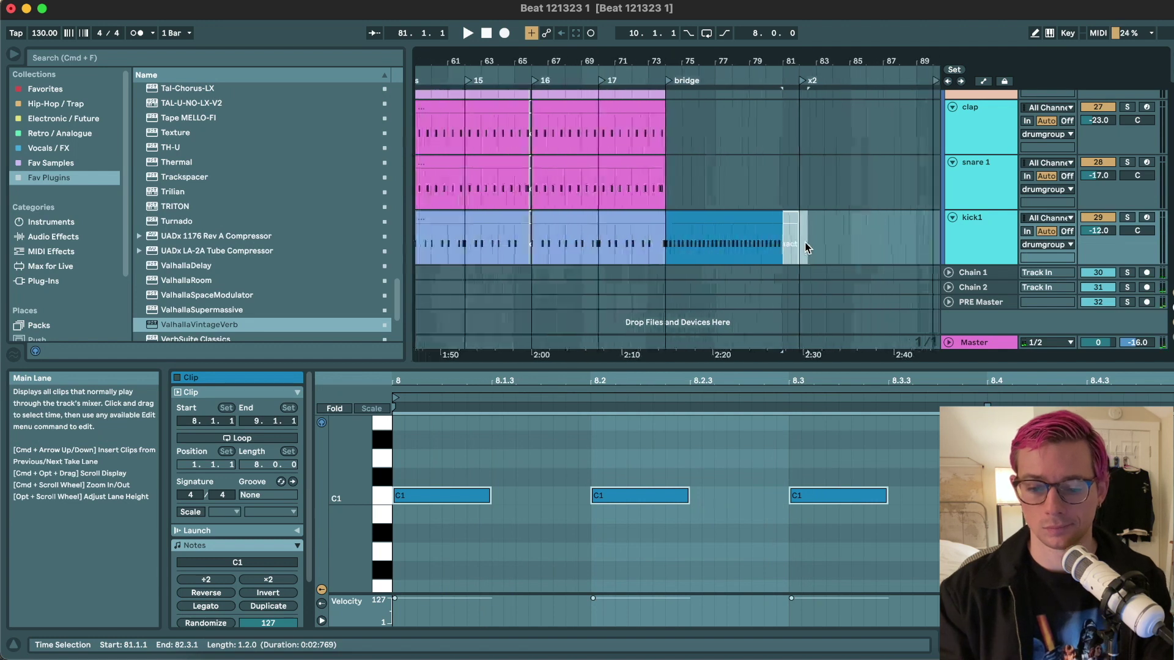
# - Play from bar 72 through the bridge, reviewing the guitar and lead tracks, and save the set
pyautogui.click(748, 182)
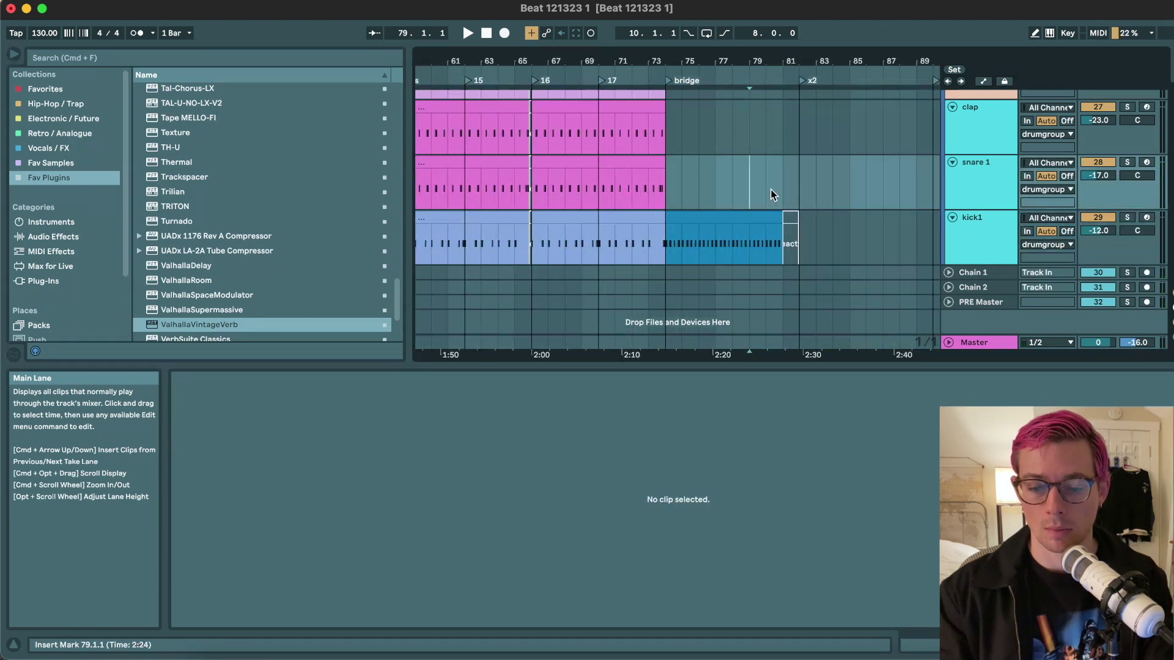
pyautogui.hscroll(5, 802, 95)
pyautogui.scroll(1, 802, 95)
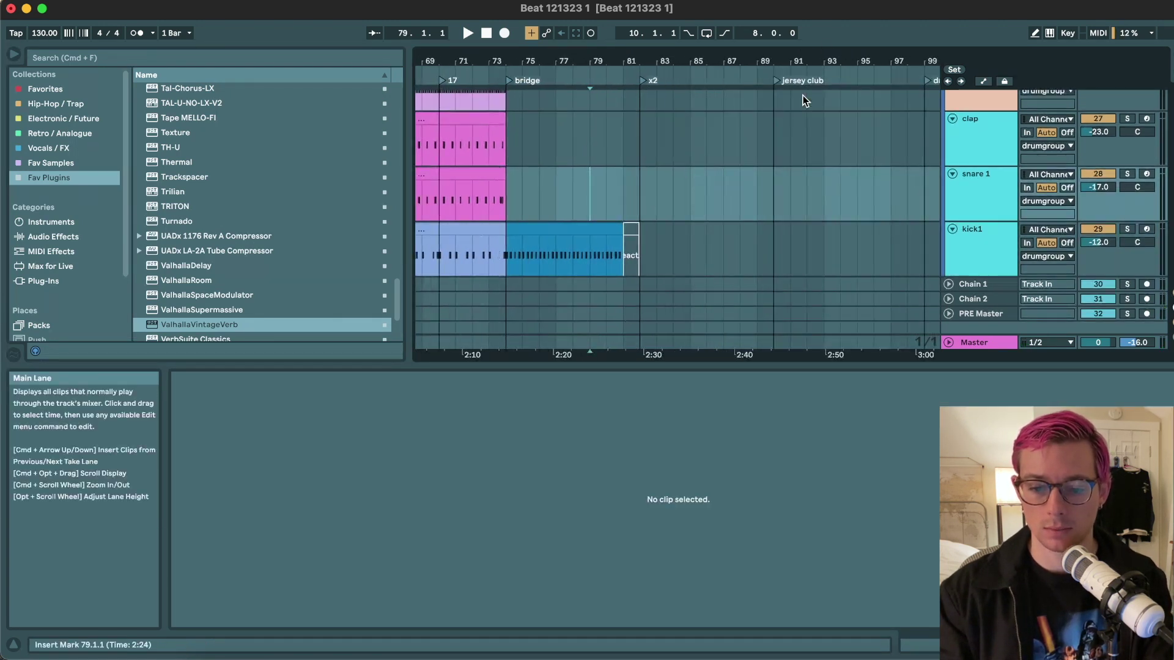
pyautogui.hscroll(-2, 683, 142)
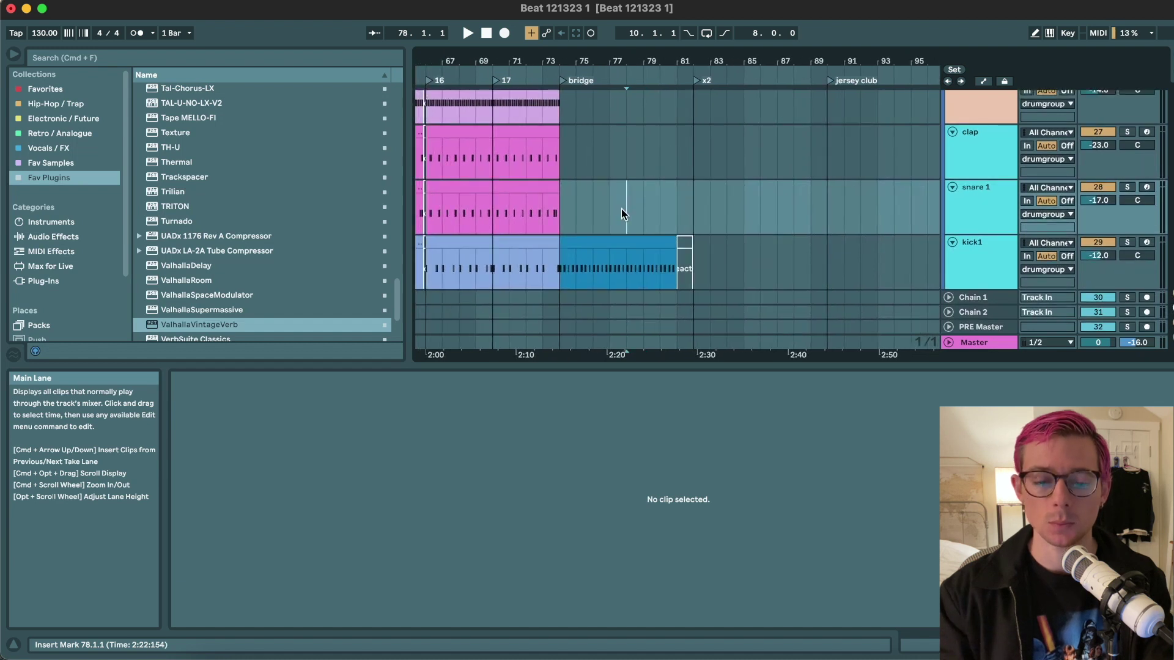
pyautogui.scroll(3, 622, 208)
pyautogui.hscroll(-3, 621, 210)
pyautogui.scroll(-2, 622, 210)
pyautogui.click(626, 196)
pyautogui.press('space')
pyautogui.scroll(3, 700, 218)
pyautogui.press('super+s')
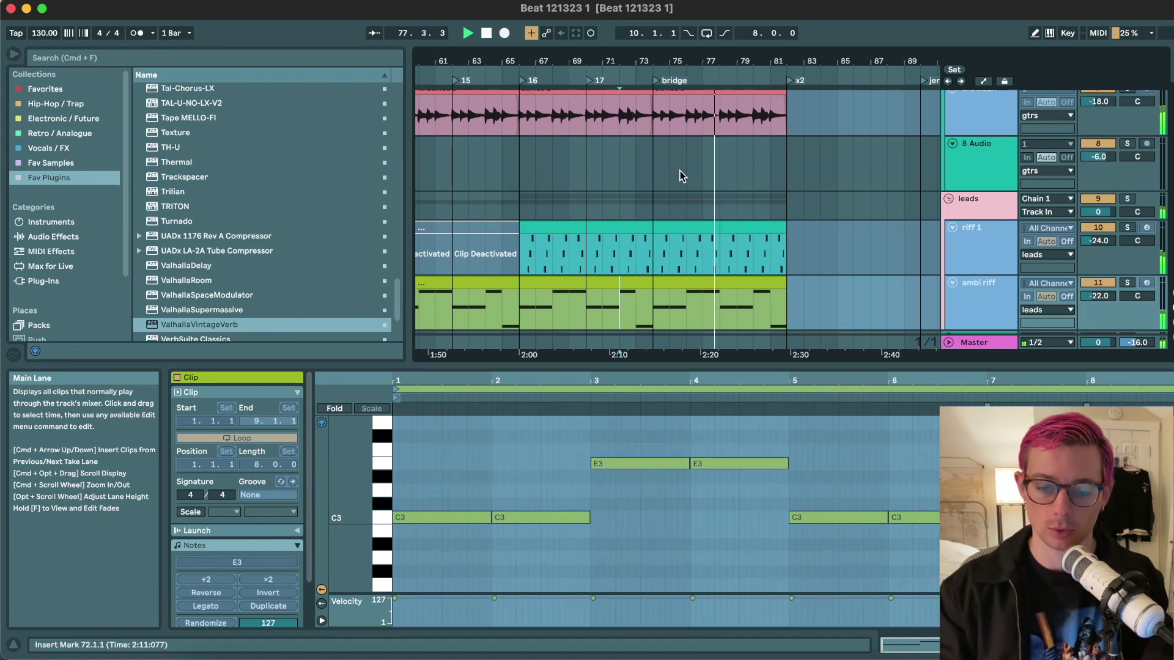
pyautogui.scroll(5, 680, 175)
pyautogui.hscroll(-3, 680, 176)
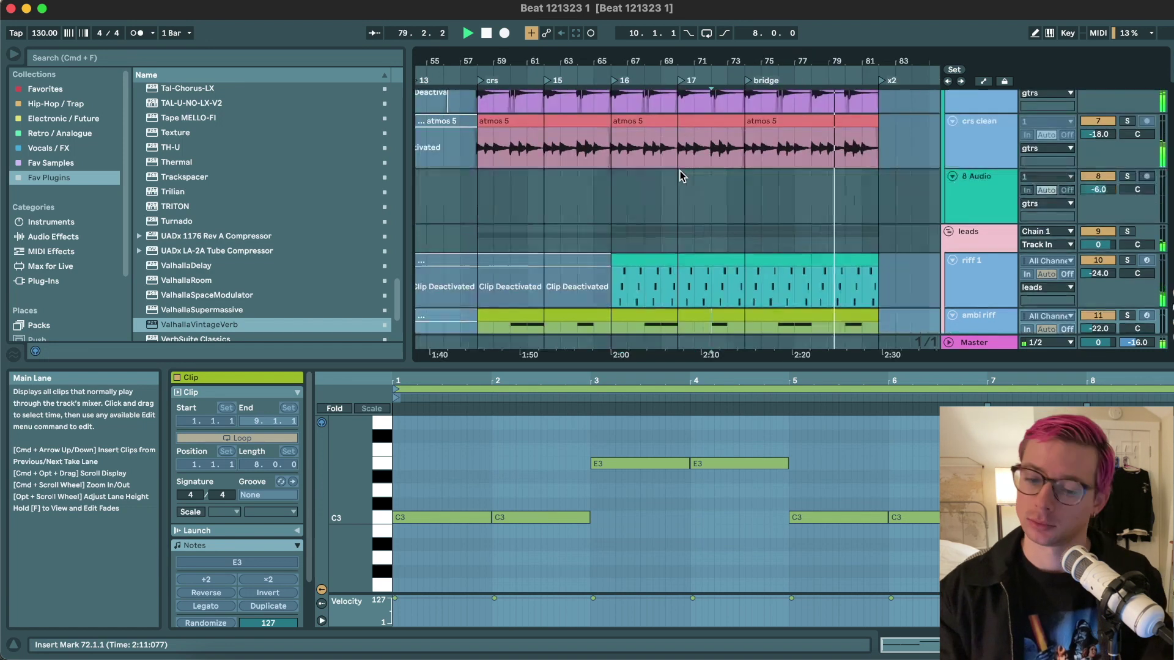
pyautogui.scroll(5, 680, 175)
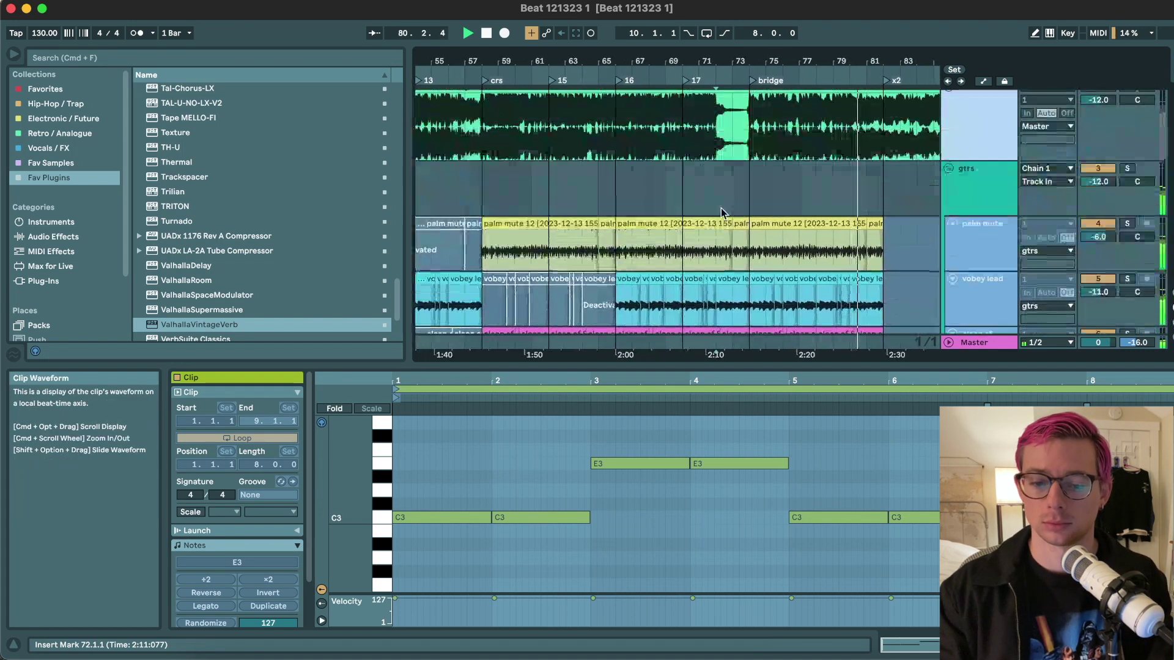
# - Copy the second chorus clips on all tracks, bars 58 to 74, to the x2 marker at bar 82
pyautogui.click(740, 227)
pyautogui.scroll(-15, 616, 273)
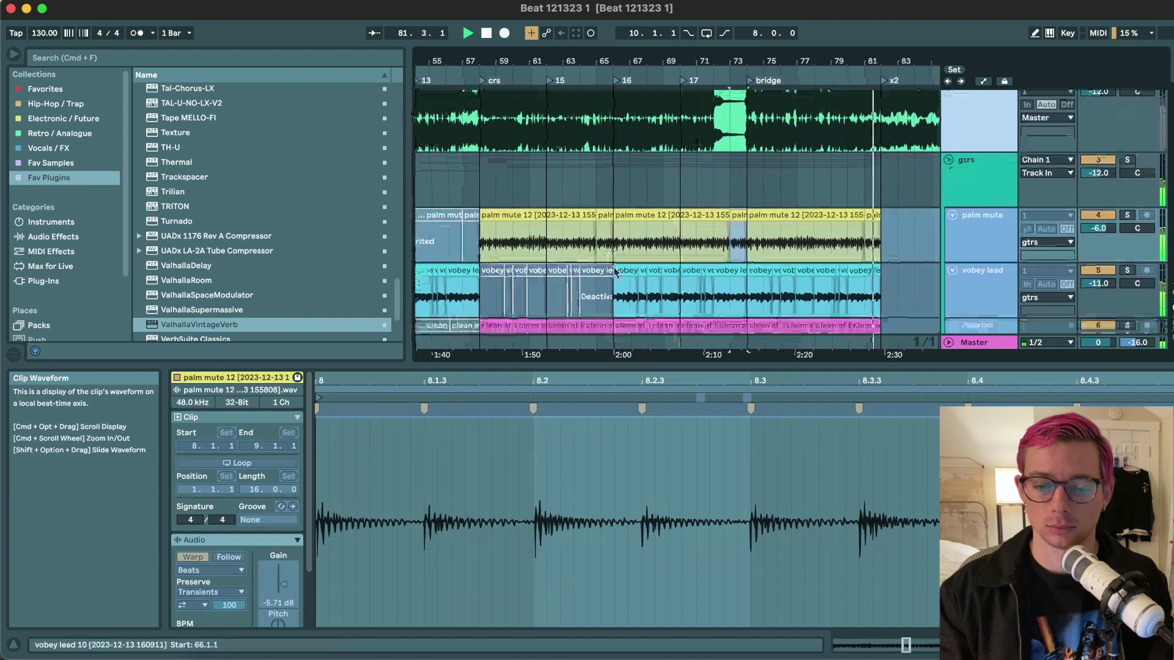
pyautogui.press('space')
pyautogui.keyDown('shift'); pyautogui.click(512, 205); pyautogui.keyUp('shift')
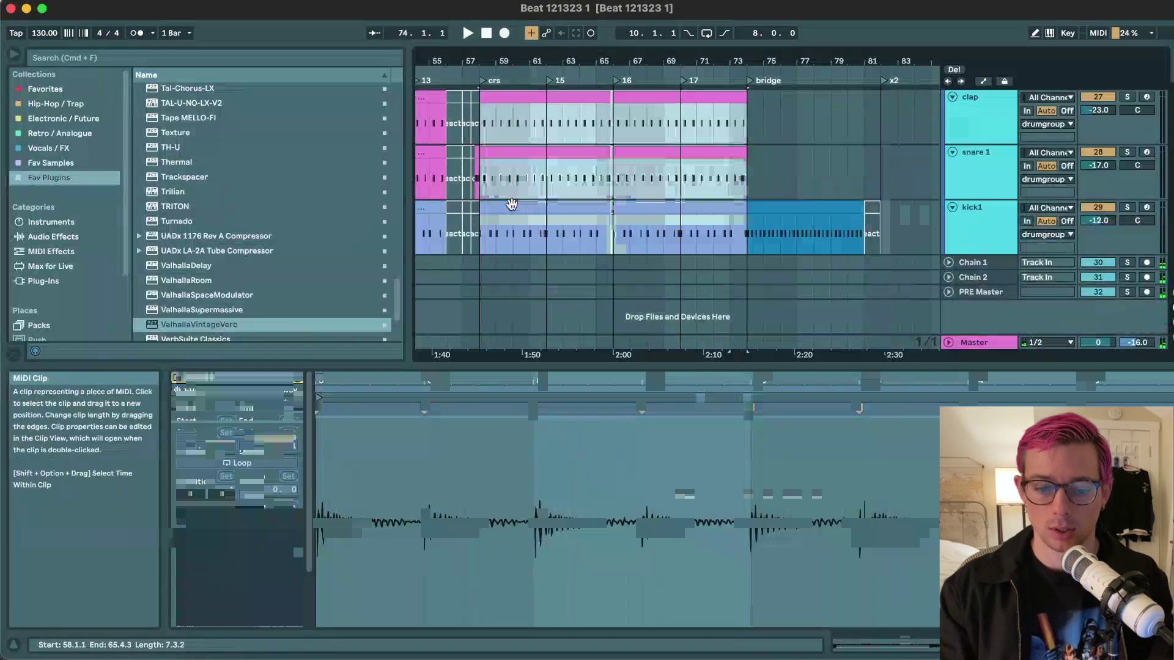
pyautogui.scroll(-3, 511, 204)
pyautogui.press('super+d')
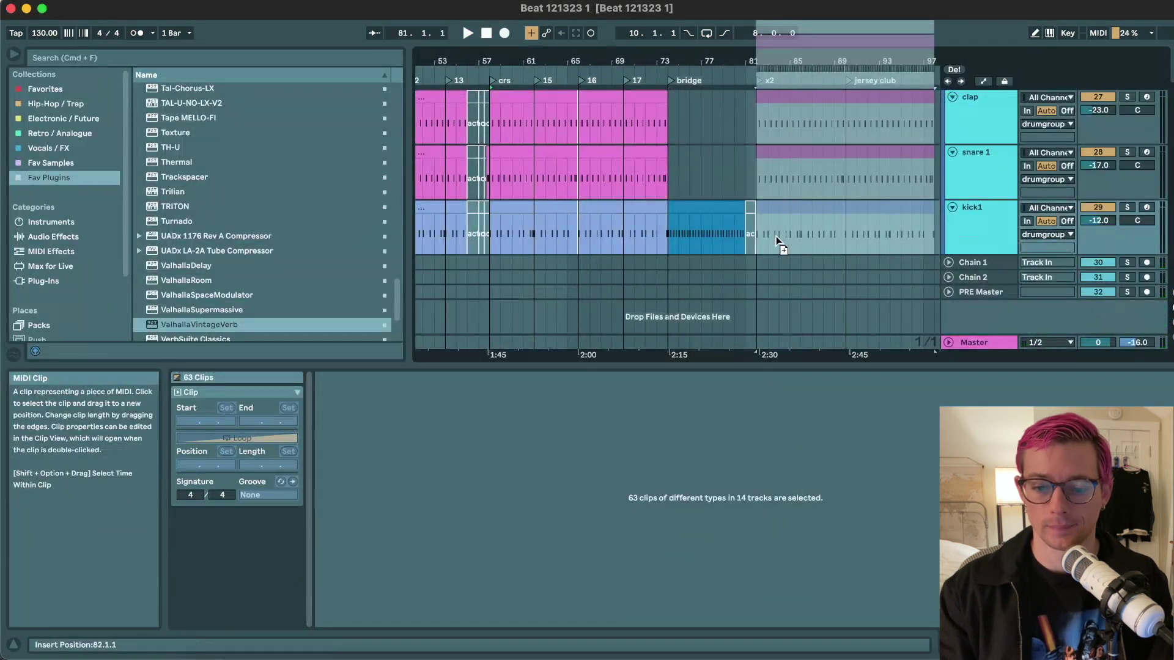
# - Copy the one-bar drum fill before the second chorus, bars 57 to 58, to bar 82
pyautogui.scroll(5, 490, 213)
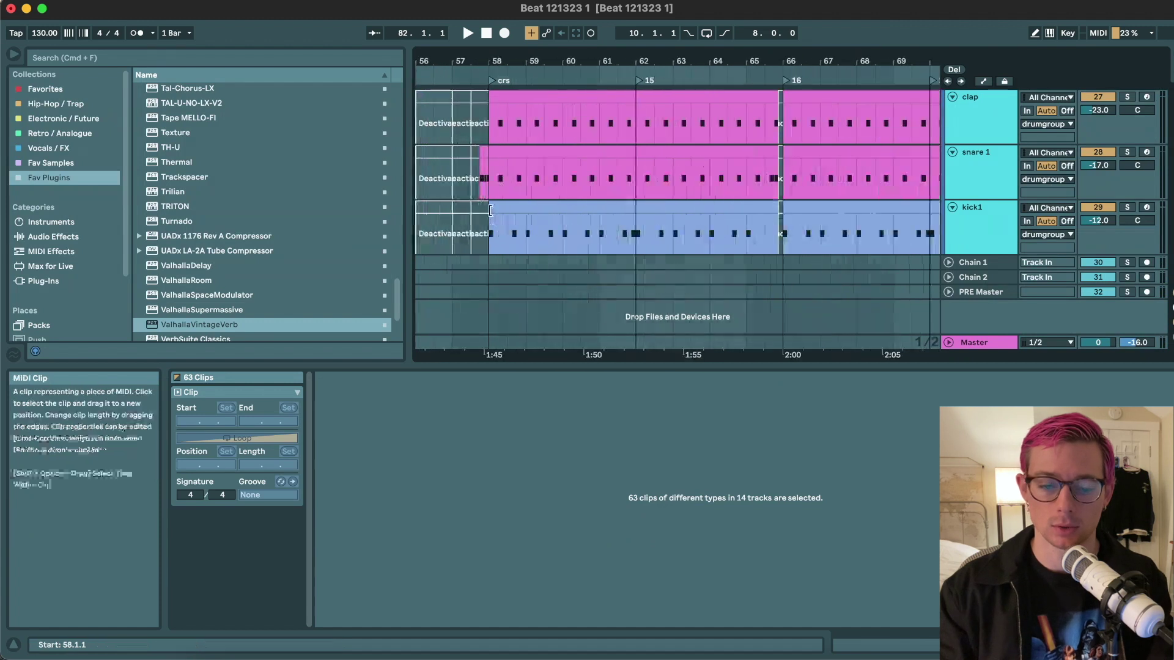
pyautogui.click(486, 210)
pyautogui.scroll(4, 487, 209)
pyautogui.scroll(2, 501, 163)
pyautogui.keyDown('shift'); pyautogui.click(501, 163); pyautogui.keyUp('shift')
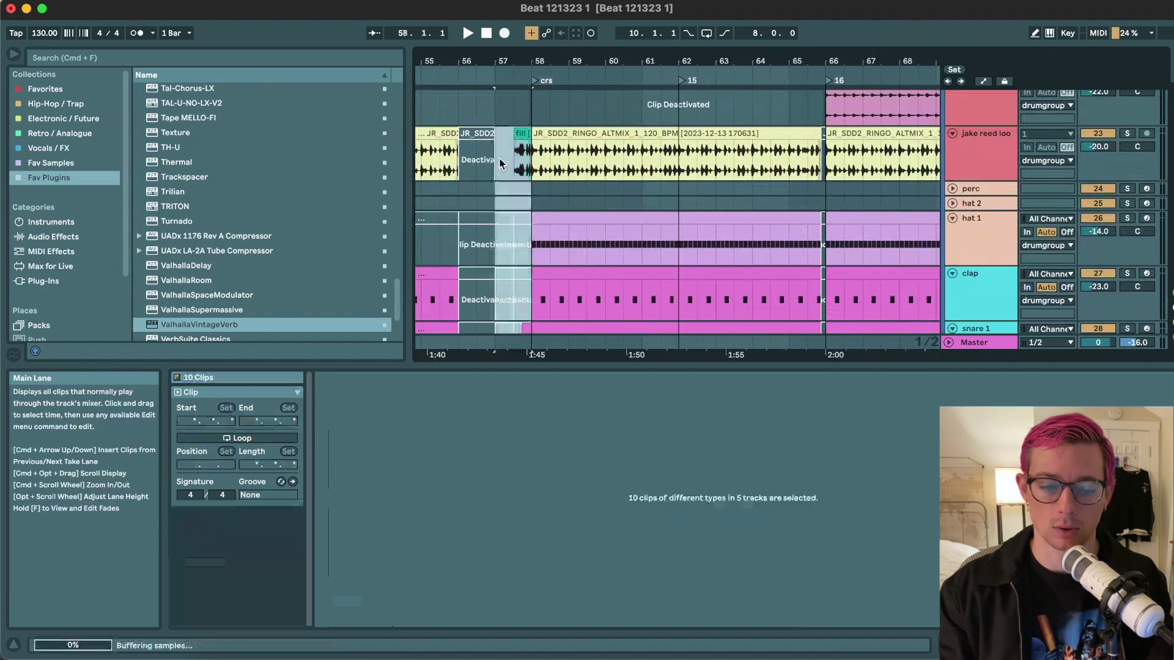
pyautogui.hscroll(2, 500, 163)
pyautogui.scroll(-2, 501, 163)
pyautogui.scroll(-2, 500, 163)
pyautogui.moveTo(472, 139); pyautogui.dragTo(927, 169)
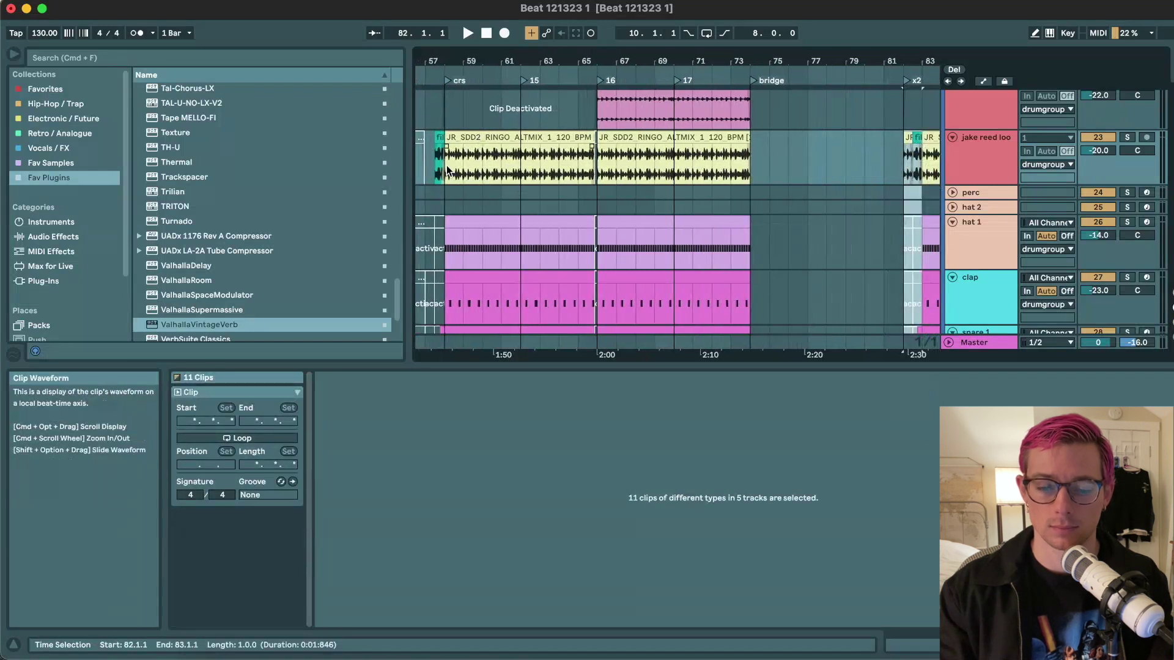
# - Undo the fill copy at bar 82 and place the one-bar drum fill at bars 81 to 82 instead
pyautogui.press('super+z')
pyautogui.moveTo(973, 186); pyautogui.dragTo(875, 177)
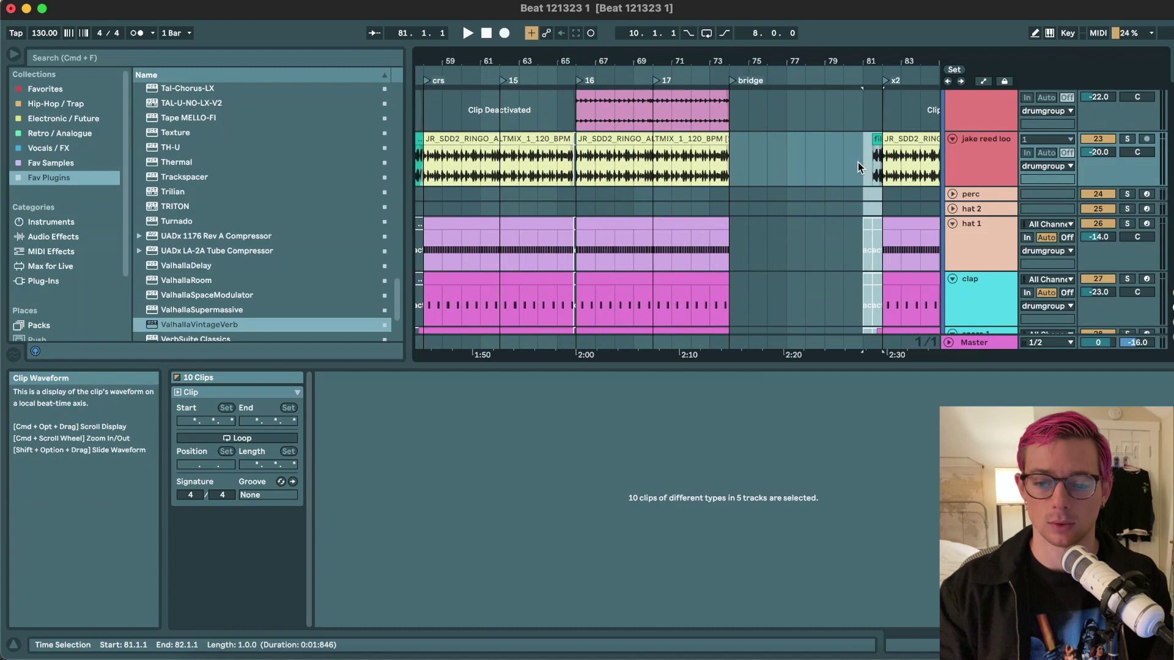
pyautogui.click(857, 163)
# - Deactivate the x2 section's drum clips from kick1 up to oh loop, bars 82 to 90
pyautogui.hscroll(5, 795, 164)
pyautogui.scroll(-5, 721, 164)
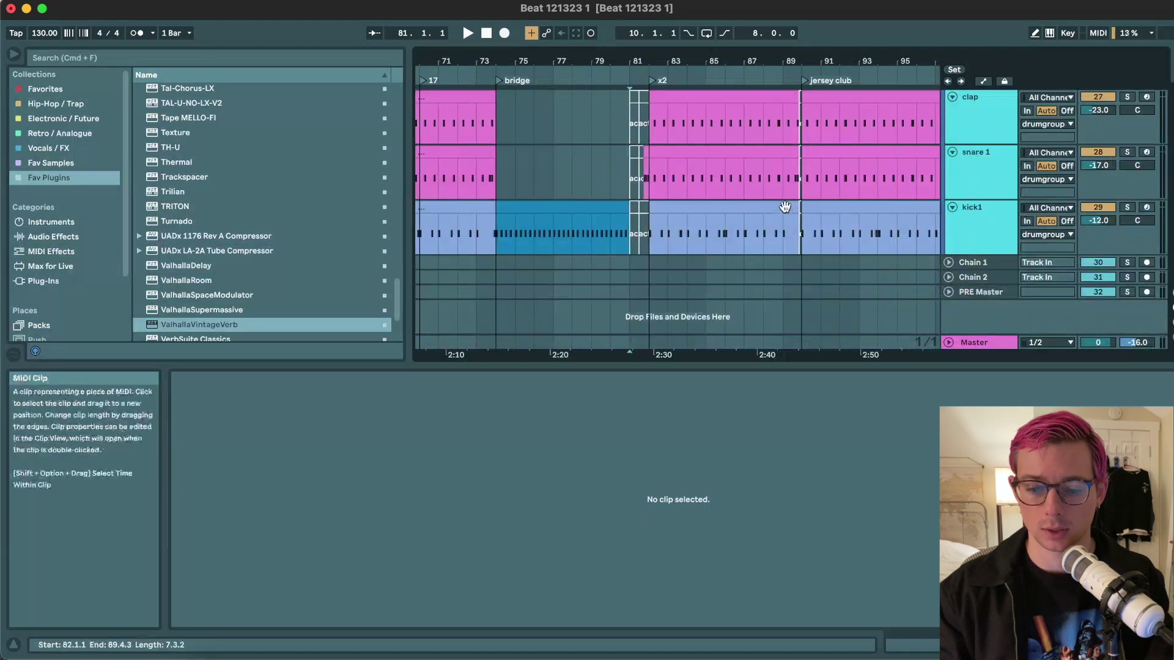
pyautogui.click(785, 207)
pyautogui.scroll(5, 728, 189)
pyautogui.keyDown('shift'); pyautogui.click(669, 157); pyautogui.keyUp('shift')
pyautogui.press('0')
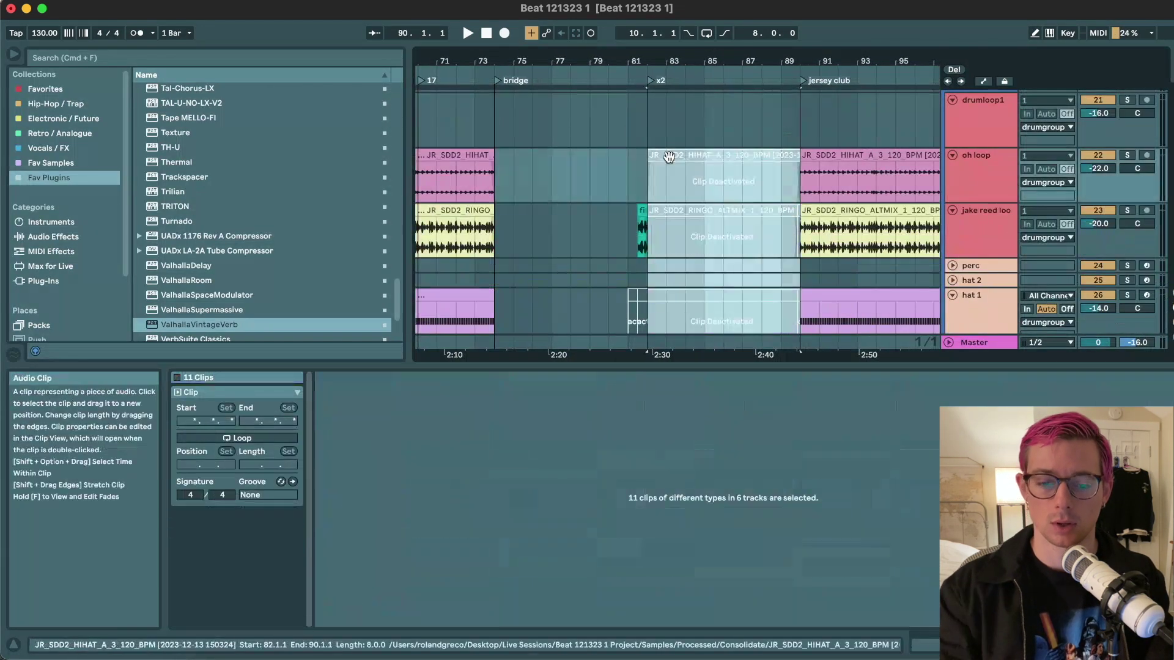
# - Rename the x2 locator at bar 82 as "crs 3"
pyautogui.rightClick(650, 84)
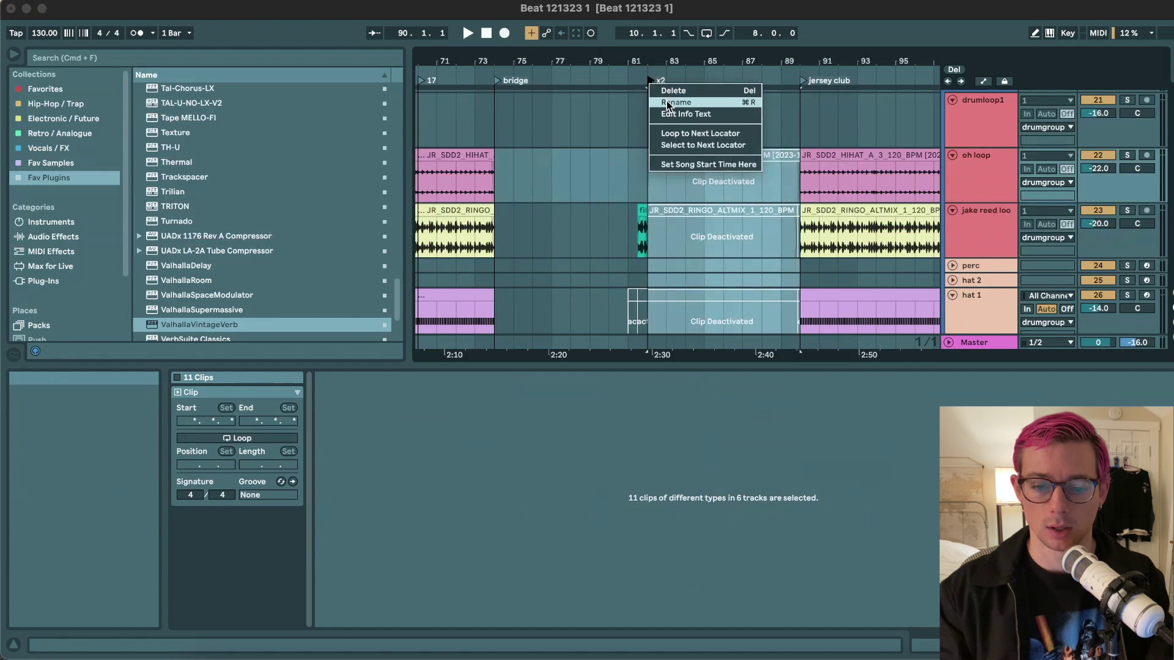
pyautogui.click(667, 103)
pyautogui.write('crs 3')
pyautogui.press('Return')
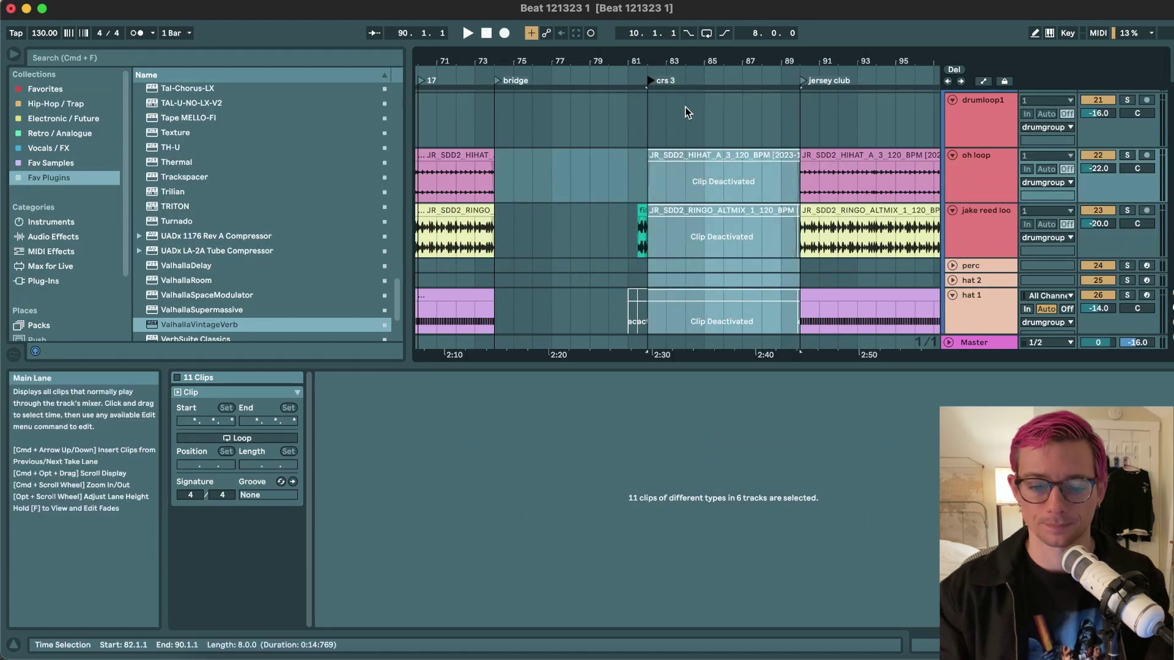
# - Play from bar 80 through the transition into crs 3
pyautogui.click(620, 120)
pyautogui.press('space')
pyautogui.scroll(5, 619, 136)
pyautogui.hscroll(1, 619, 136)
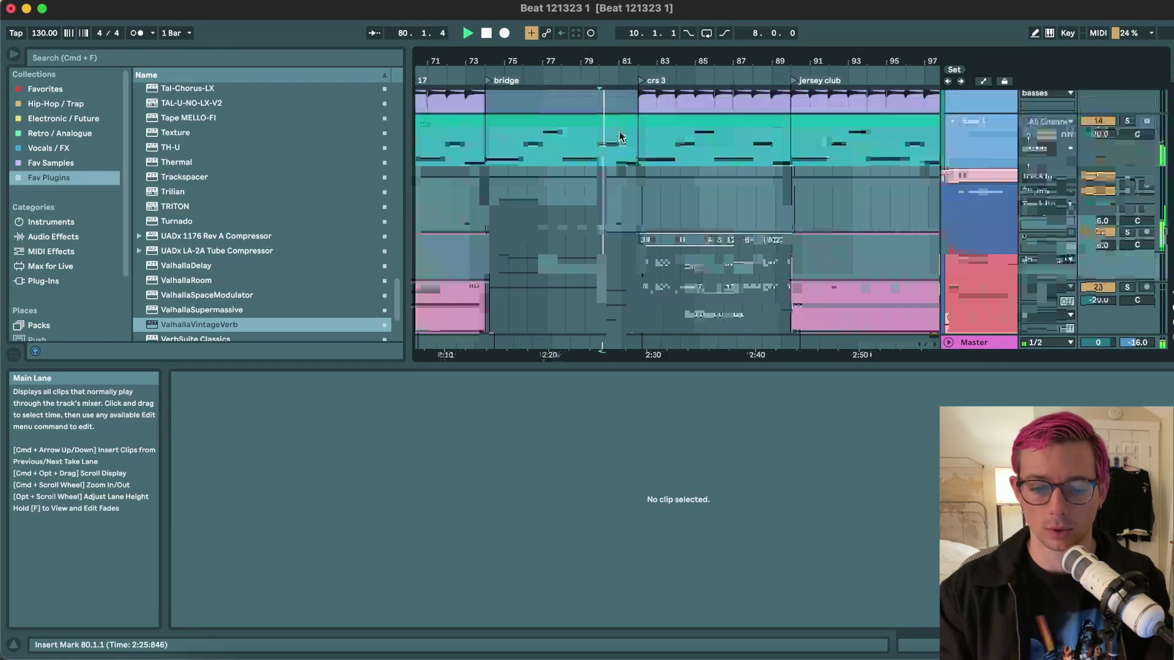
# - Try deactivating the crs 3 clip on the bass track, bars 87 to 90
pyautogui.click(656, 180)
pyautogui.click(739, 121)
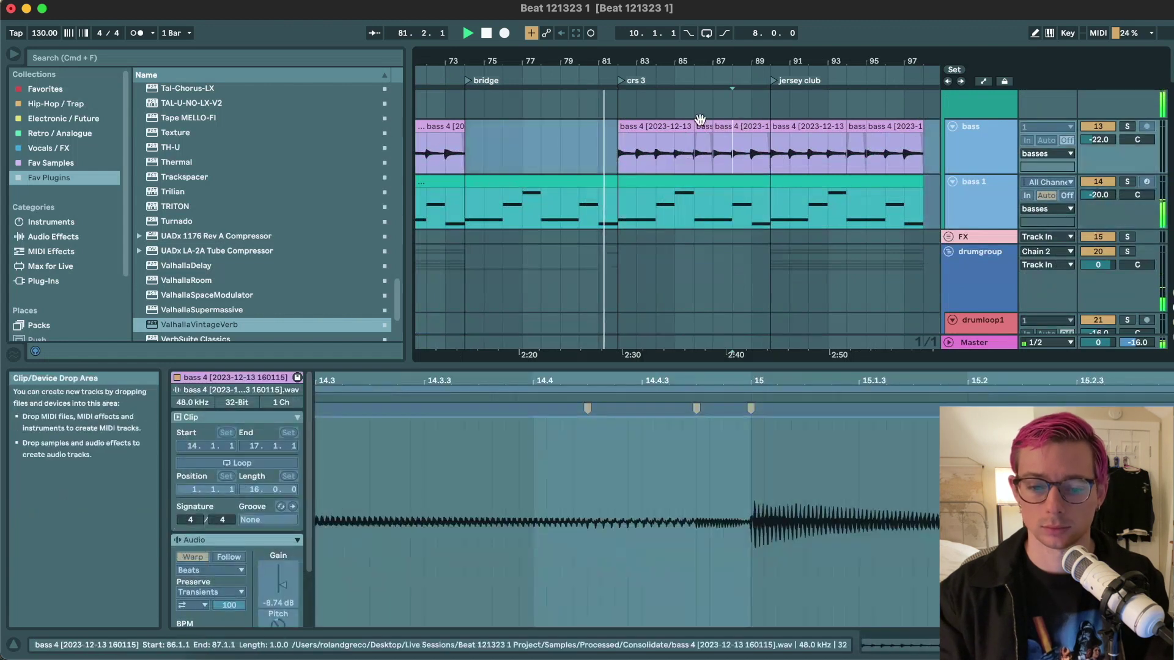
pyautogui.press('0')
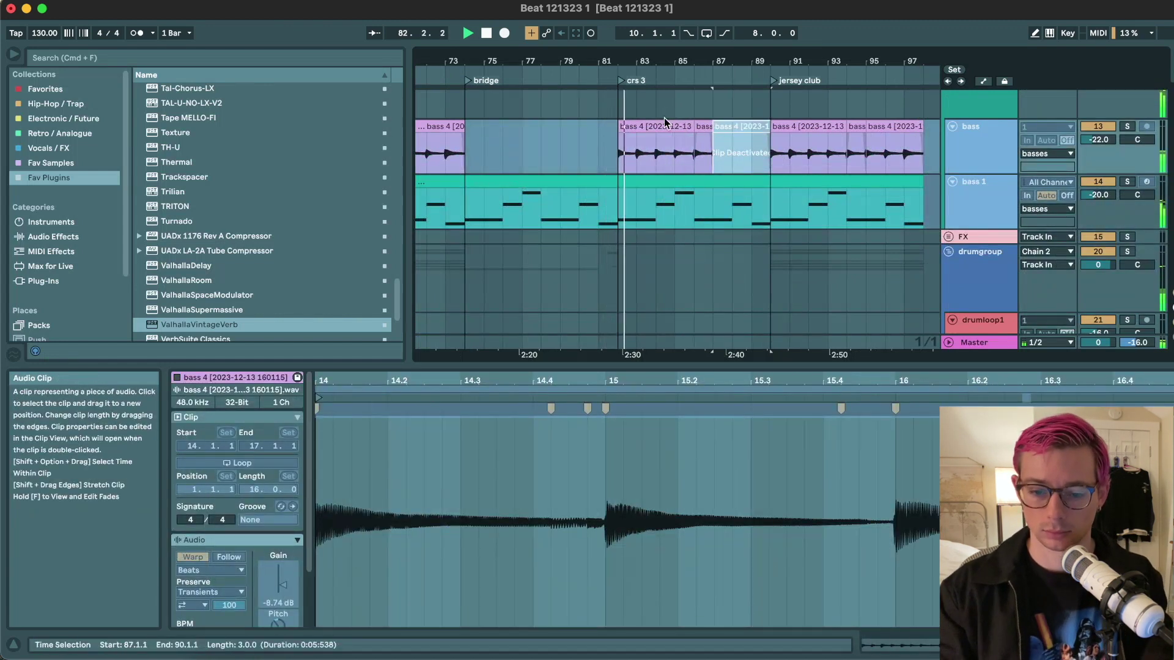
pyautogui.keyDown('shift'); pyautogui.click(664, 122); pyautogui.keyUp('shift')
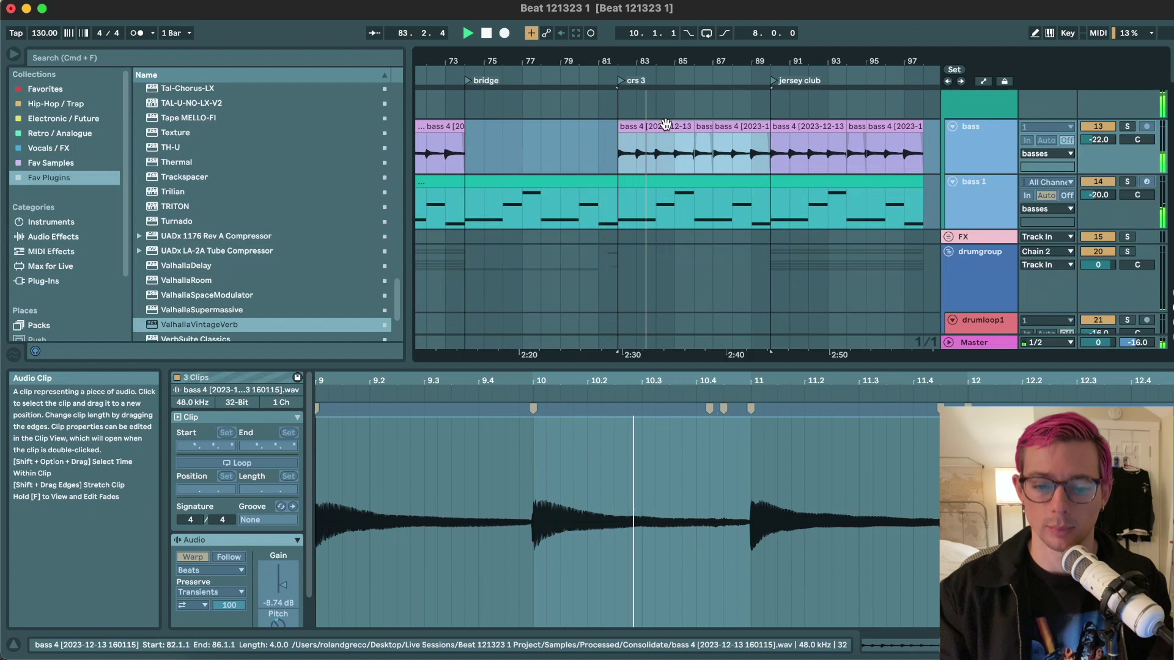
# - Review the guitar and bass tracks around crs 3, replaying the end of the bridge from bar 80
pyautogui.press('space')
pyautogui.scroll(8, 666, 125)
pyautogui.hscroll(1, 666, 124)
pyautogui.scroll(3, 666, 129)
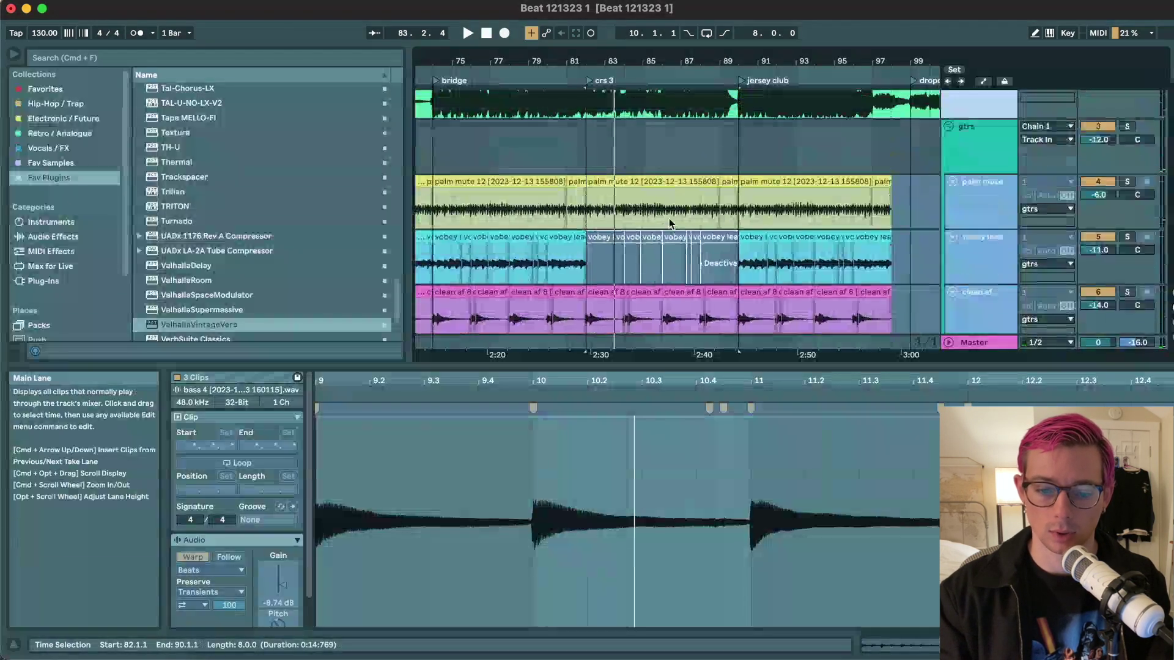
pyautogui.scroll(-5, 632, 215)
pyautogui.click(567, 136)
pyautogui.click(560, 114)
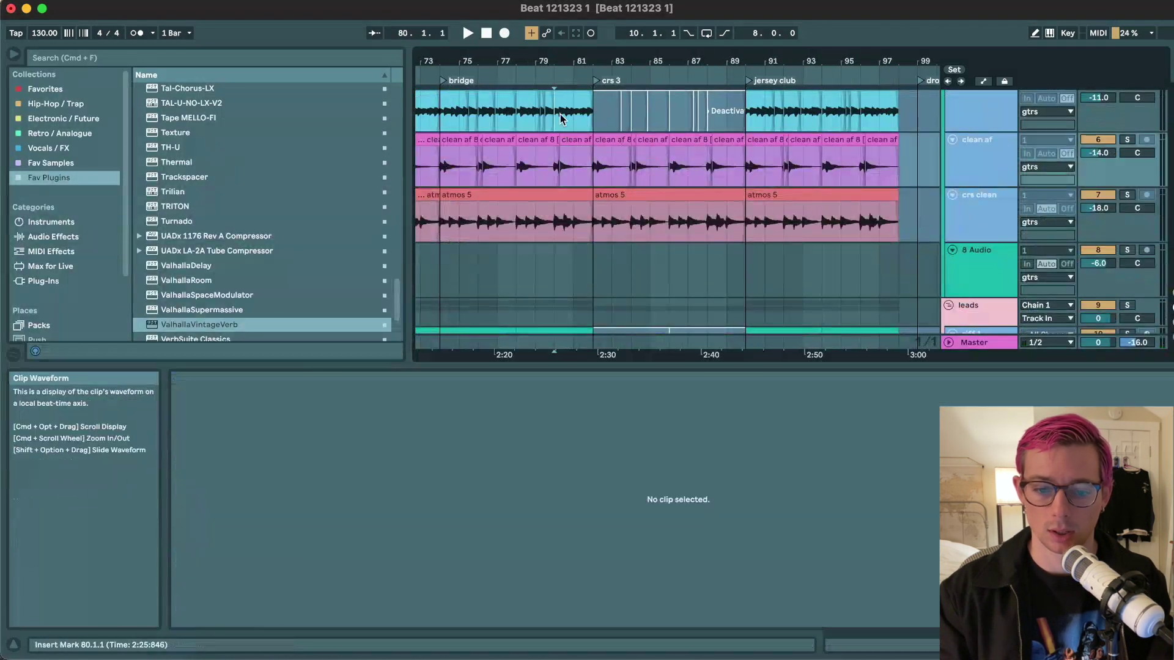
pyautogui.scroll(-5, 563, 159)
pyautogui.click(568, 215)
pyautogui.press('space')
pyautogui.scroll(-3, 556, 211)
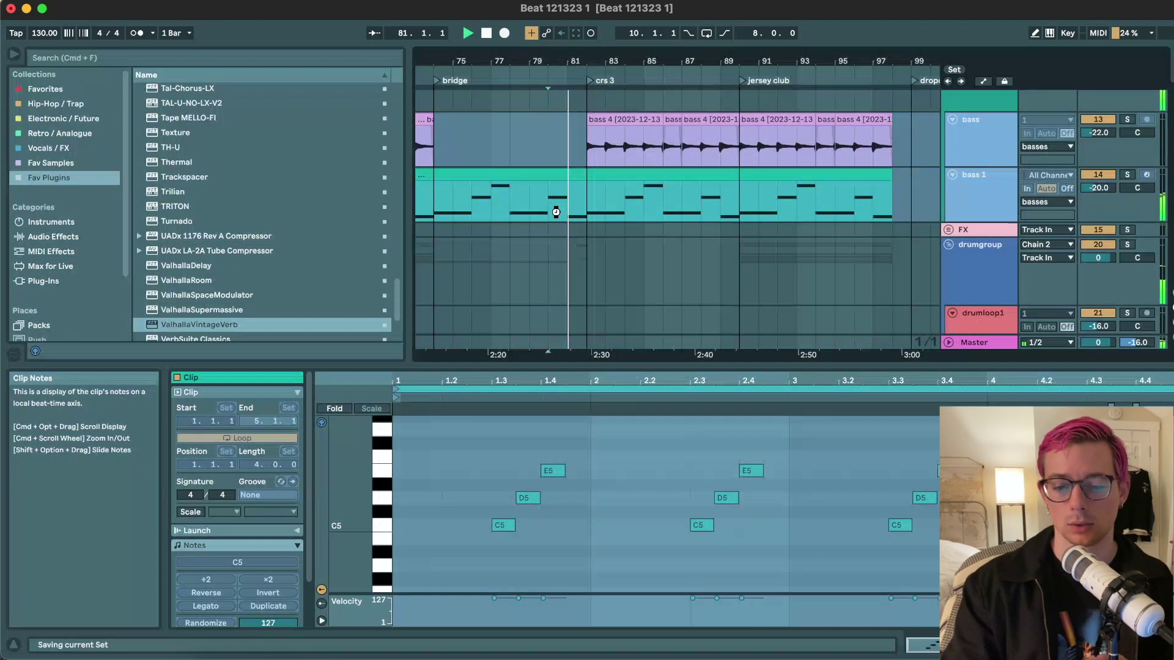
pyautogui.click(574, 258)
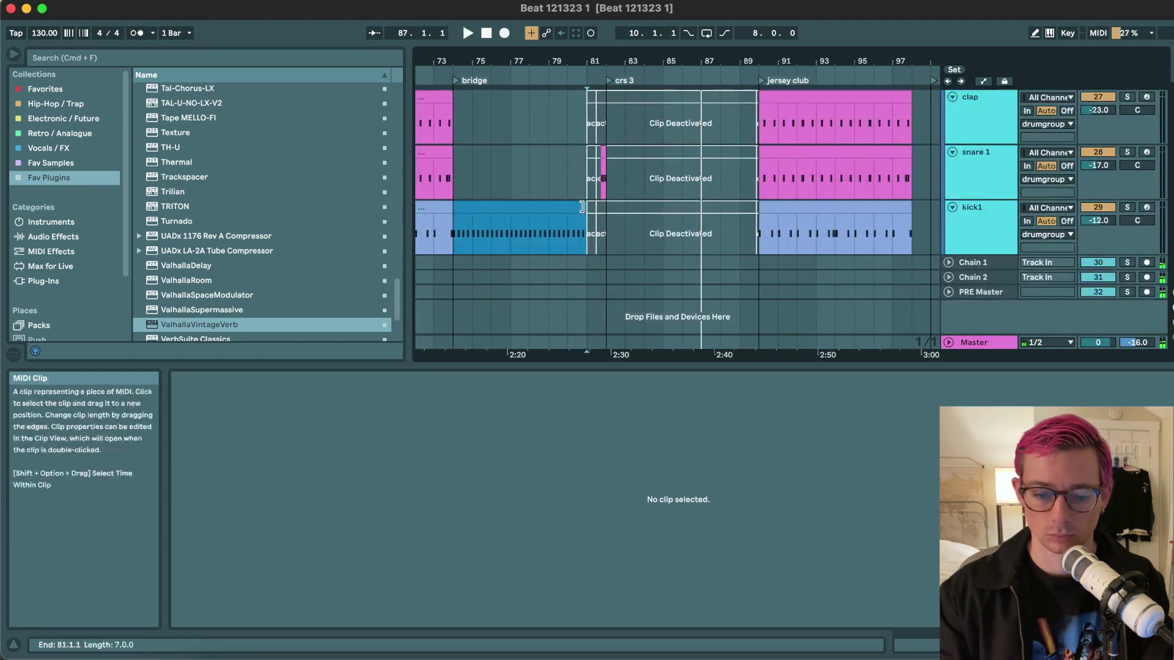
# - Extend the end of the bridge's kick1 clip to 81.3.3, playing the transition to check it
pyautogui.click(581, 206)
pyautogui.scroll(3, 587, 207)
pyautogui.moveTo(582, 206); pyautogui.dragTo(621, 207)
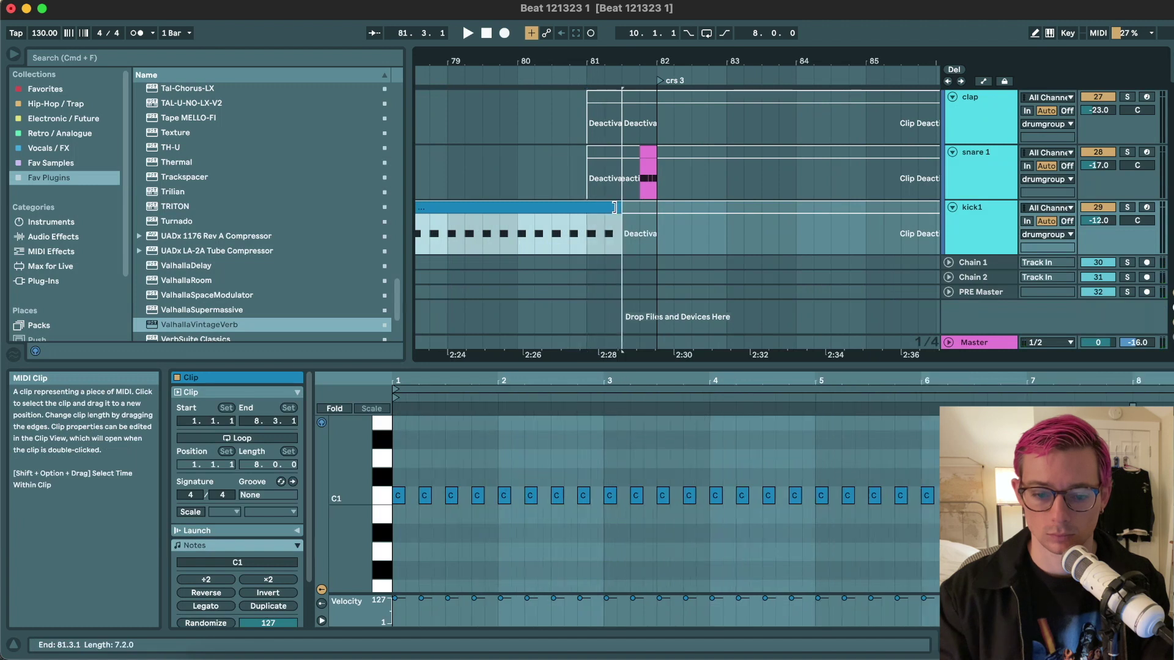
pyautogui.click(567, 240)
pyautogui.press('space')
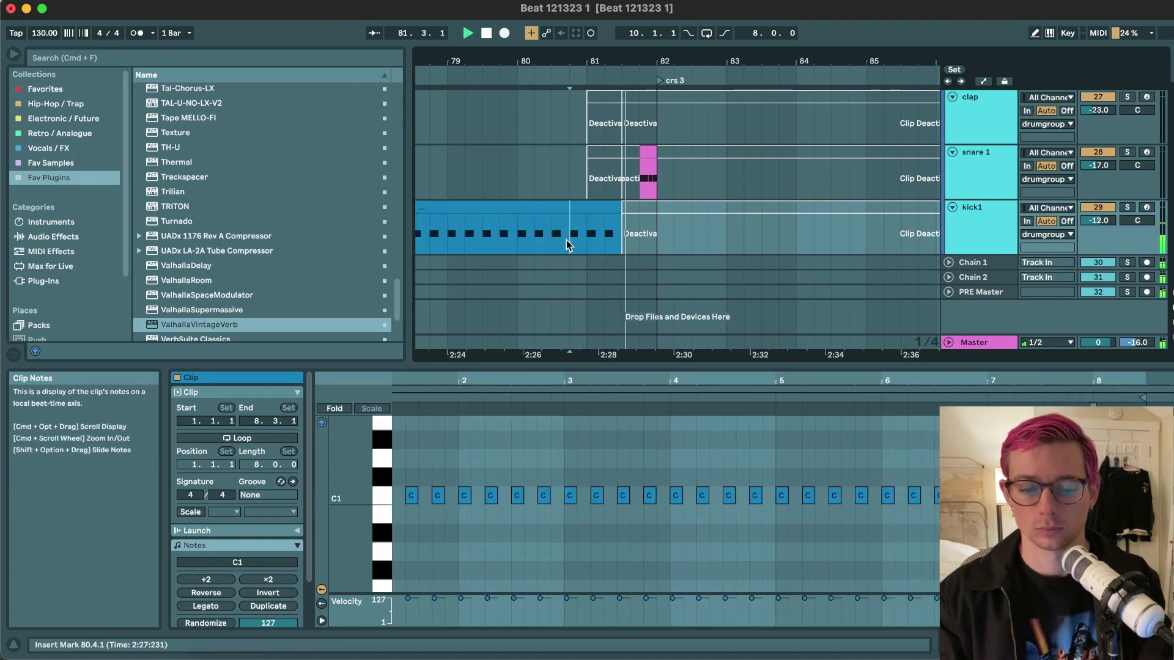
pyautogui.scroll(3, 603, 228)
pyautogui.press('space')
pyautogui.moveTo(645, 205); pyautogui.dragTo(670, 206)
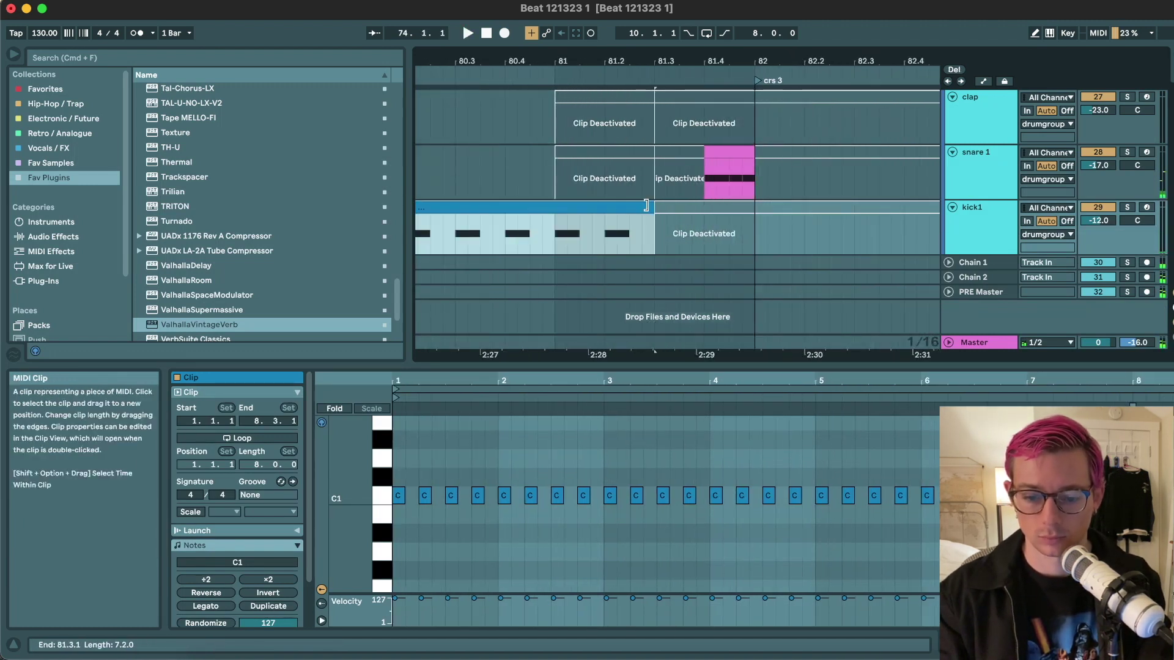
pyautogui.click(609, 240)
pyautogui.press('space')
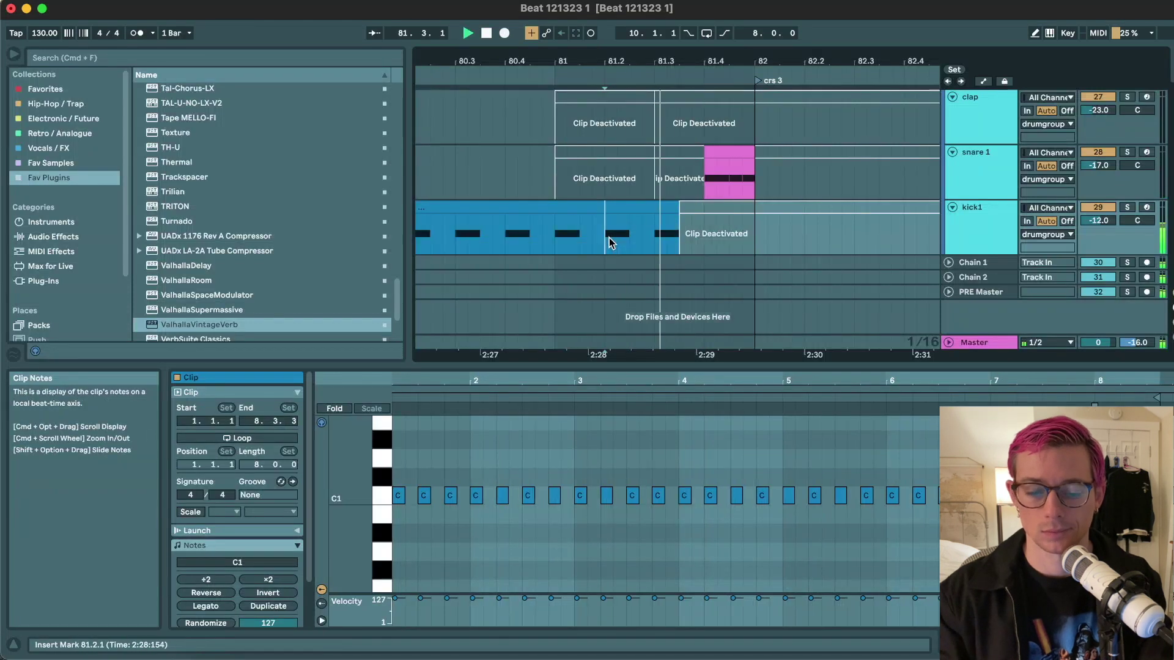
# - Delete the FX group track above the drumgroup
pyautogui.scroll(-5, 610, 241)
pyautogui.scroll(5, 654, 217)
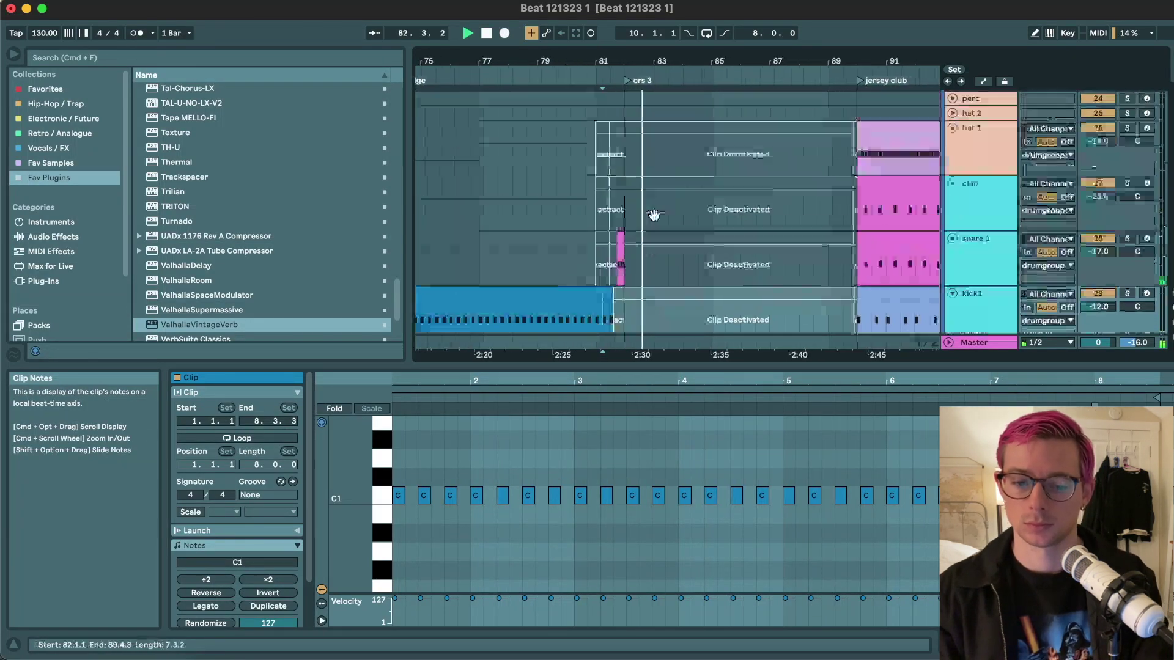
pyautogui.scroll(-2, 656, 220)
pyautogui.scroll(3, 655, 216)
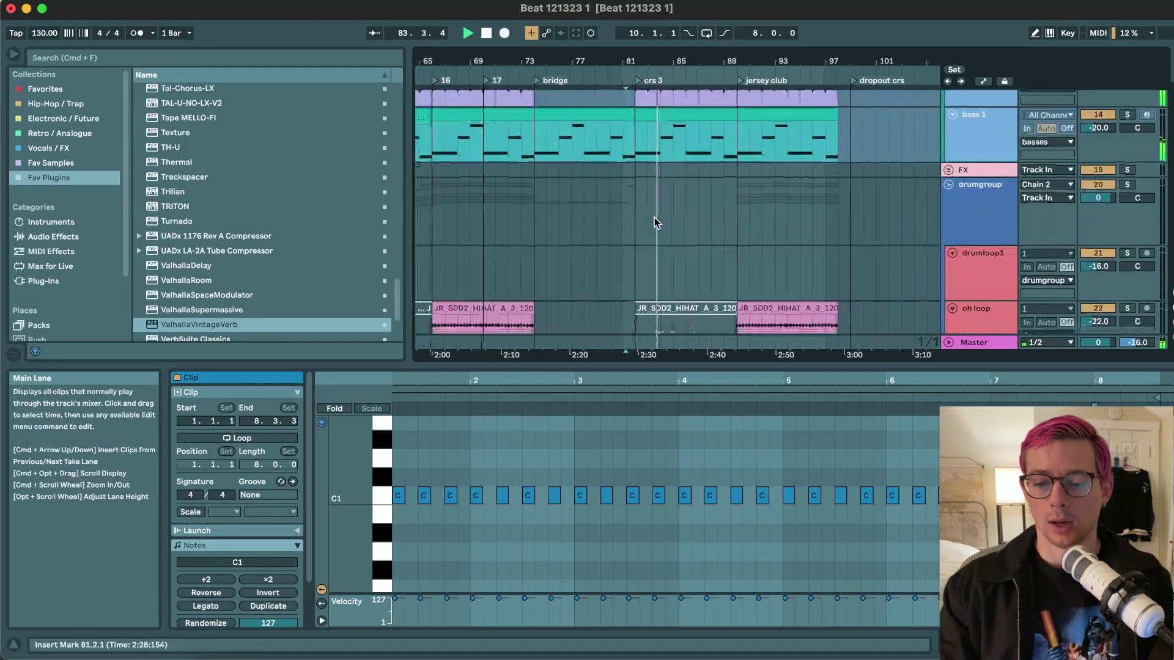
pyautogui.click(1003, 279)
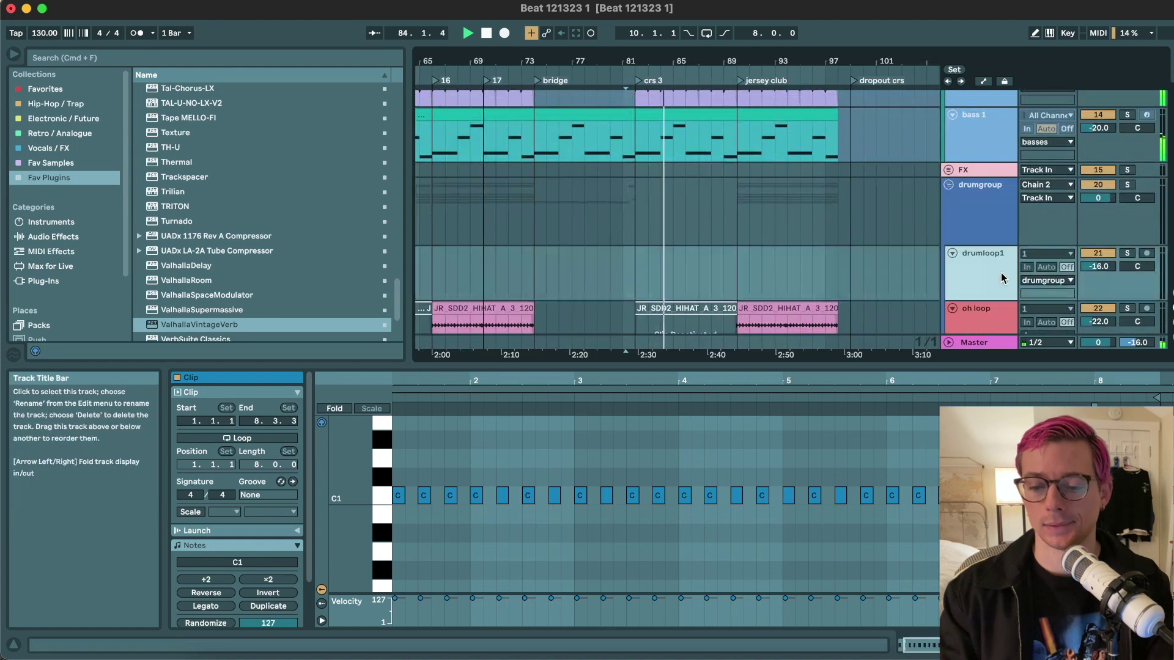
pyautogui.click(983, 171)
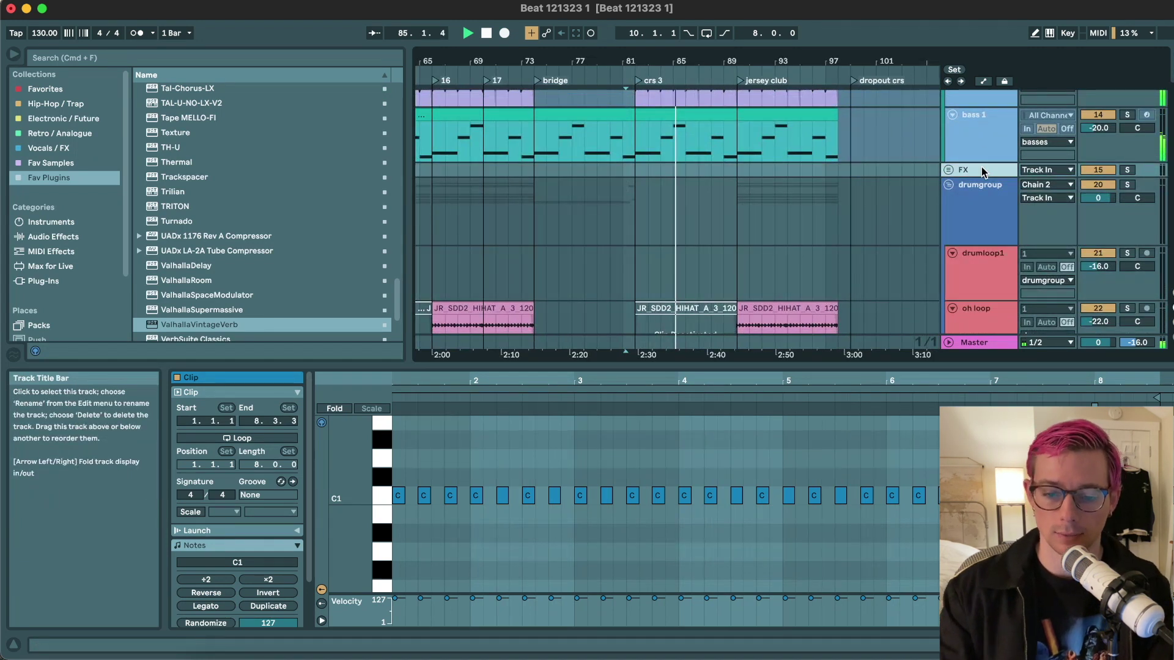
pyautogui.press('Delete')
pyautogui.scroll(3, 981, 247)
pyautogui.scroll(-3, 974, 261)
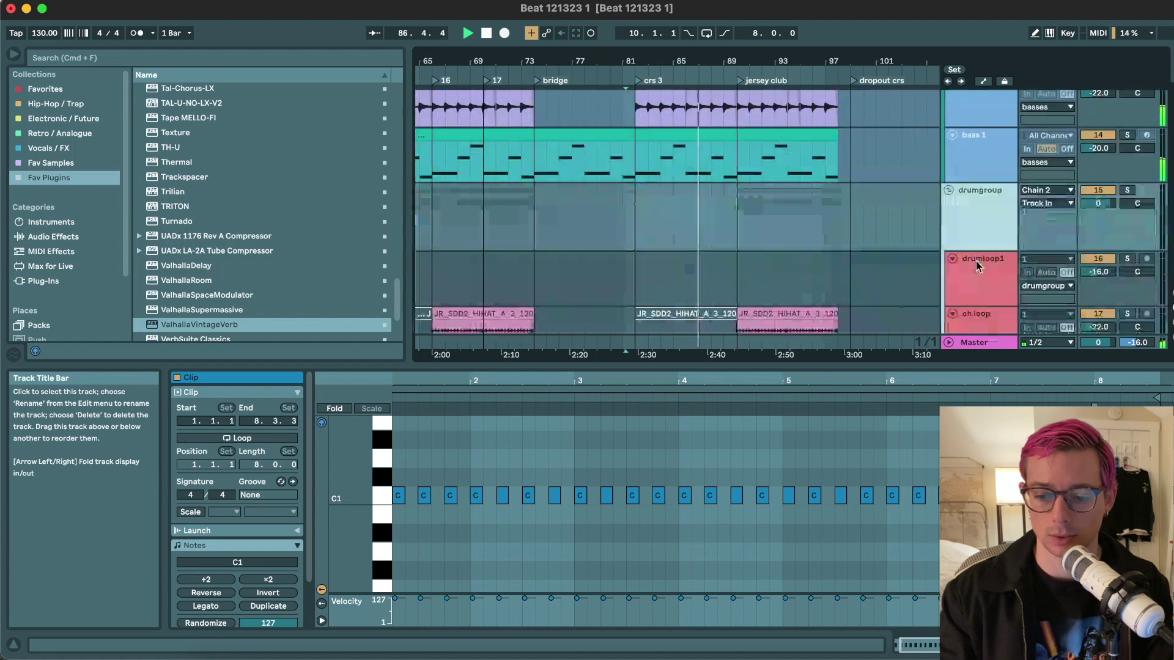
# - Stop playback and open the 00 King 80 Samples folder in the Favorites collection
pyautogui.press('space')
pyautogui.click(58, 90)
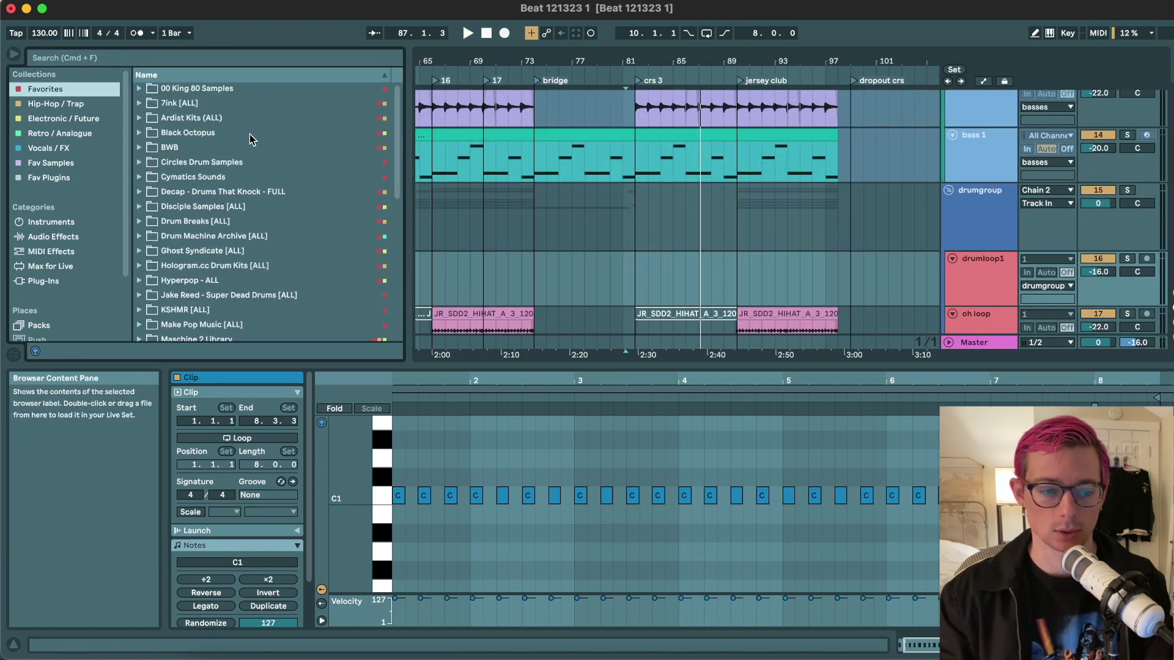
pyautogui.click(240, 98)
pyautogui.press('Up')
pyautogui.press('Right')
pyautogui.press('Down')
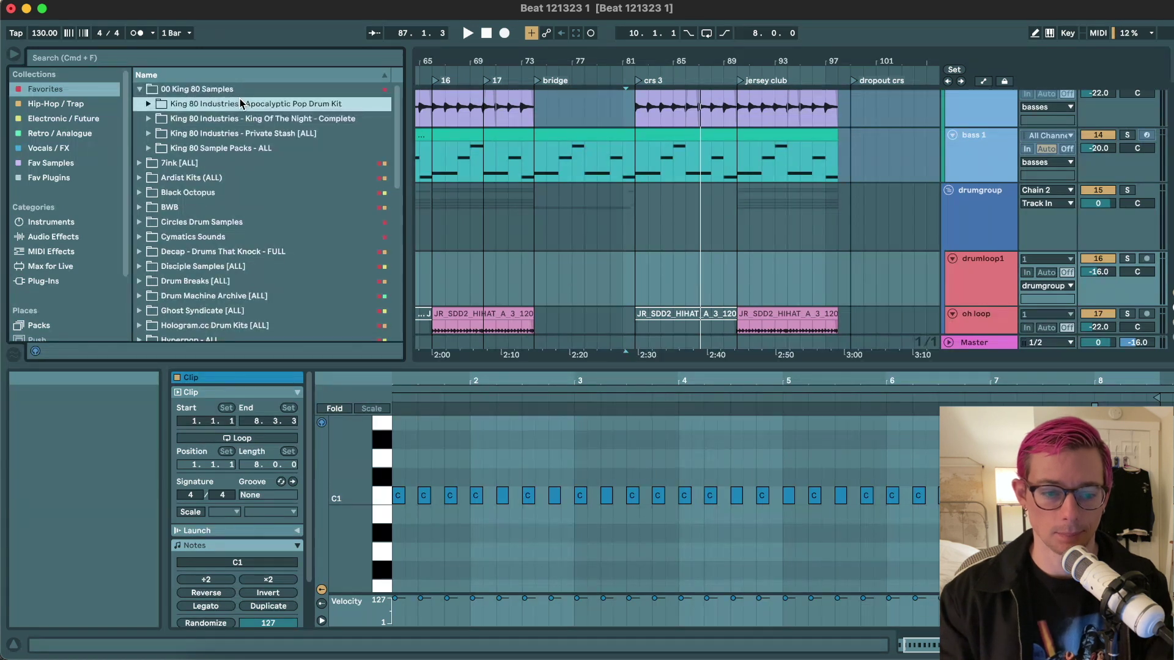
# - Look through the King 80 Industries - Apocalyptic Pop Drum Kit folder for a suitable sample
pyautogui.press('Right')
pyautogui.press('Down')
pyautogui.press('Down')
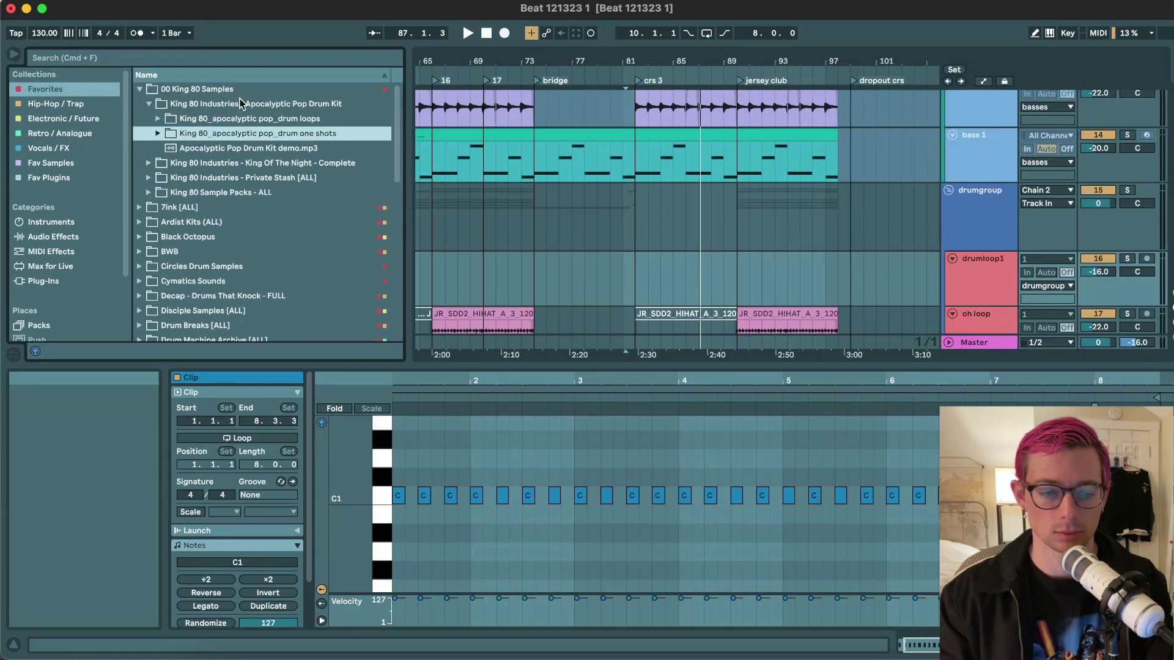
pyautogui.press('Down')
pyautogui.press('Down')
# - Open the King 80_fx_impacts folder inside King 80_FX of the King Of The Night - Complete pack
pyautogui.press('Down')
pyautogui.press('Up')
pyautogui.press('Right')
pyautogui.press('Down')
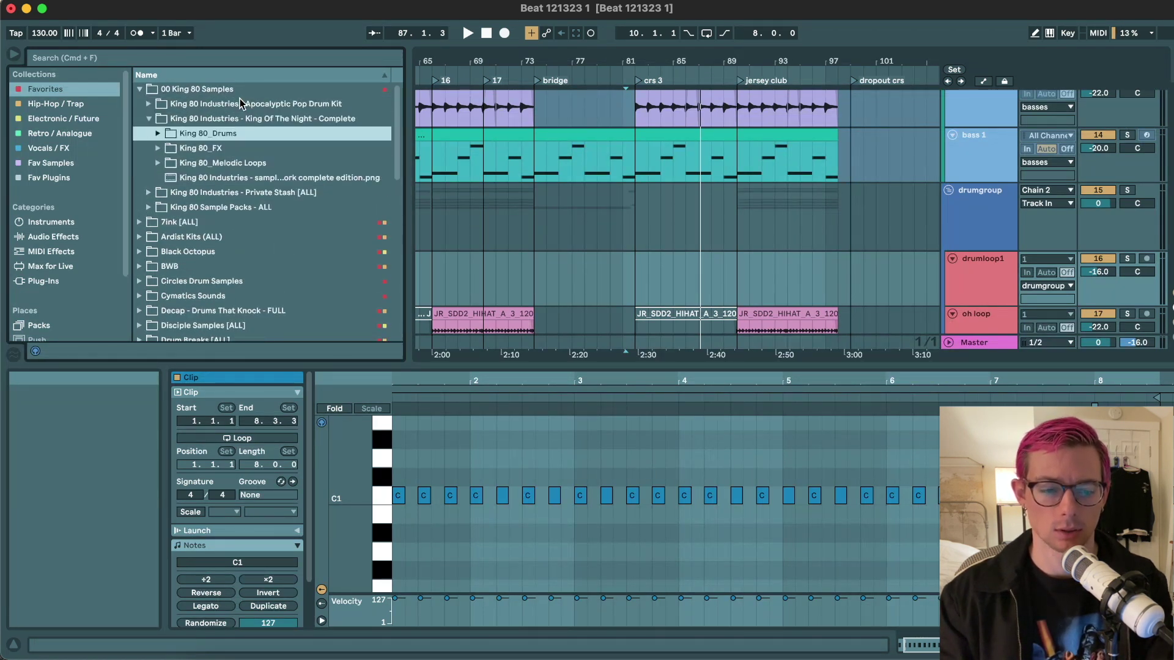
pyautogui.press('Down')
pyautogui.press('Right')
pyautogui.press('Down')
pyautogui.press('Right')
# - Audition the impact samples and place King 80_fx_glitchy impact.wav on the drumloop1 track at bar 82
pyautogui.press('Down')
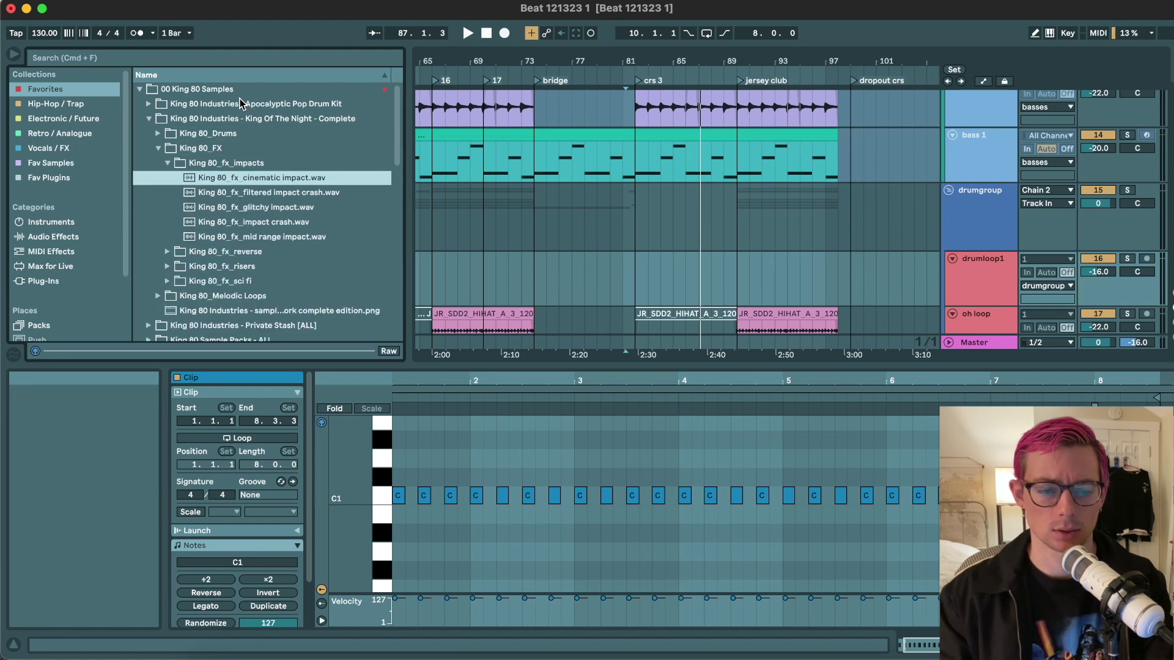
pyautogui.press('Down')
pyautogui.press('Down')
pyautogui.press('Down')
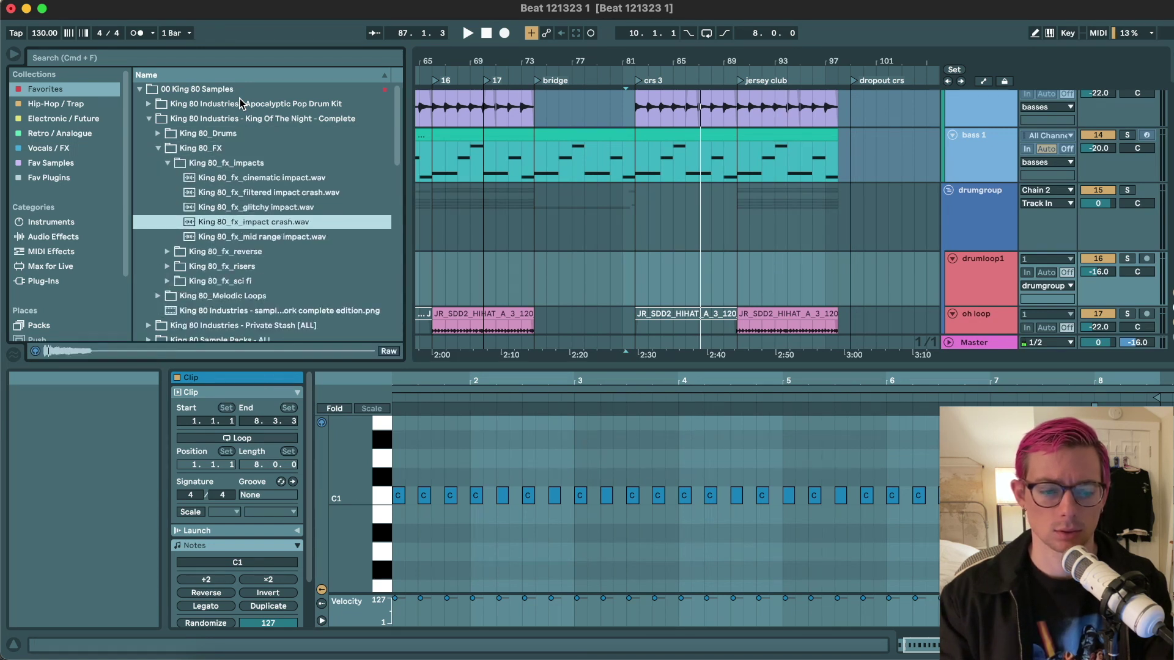
pyautogui.press('Up')
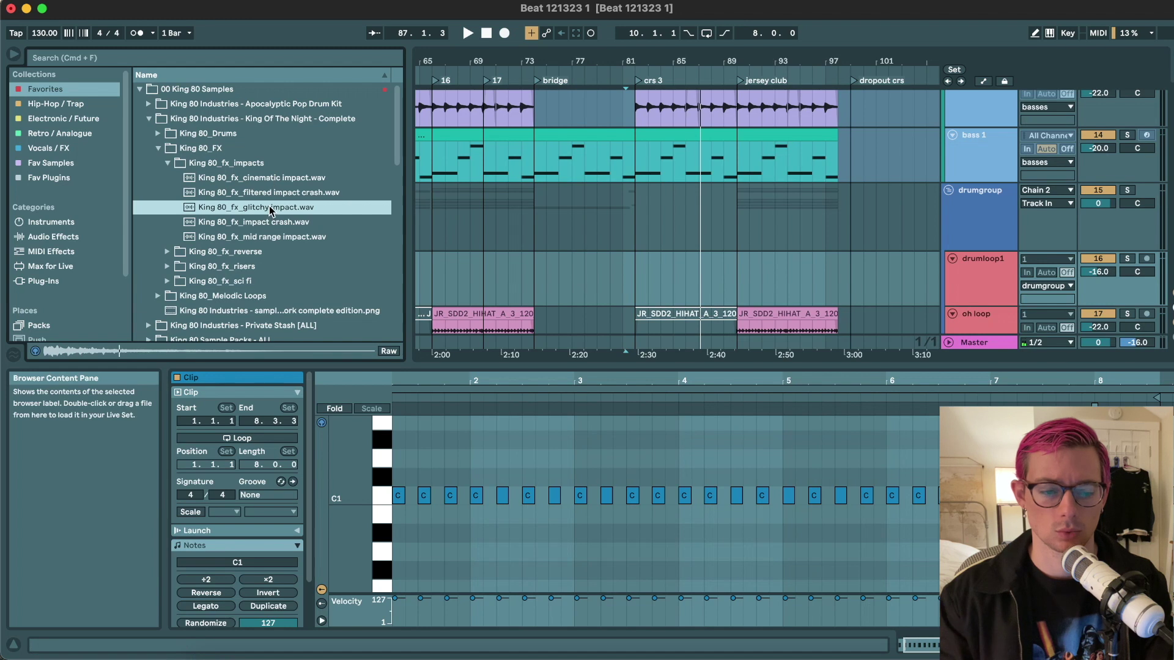
pyautogui.moveTo(270, 210); pyautogui.dragTo(645, 287)
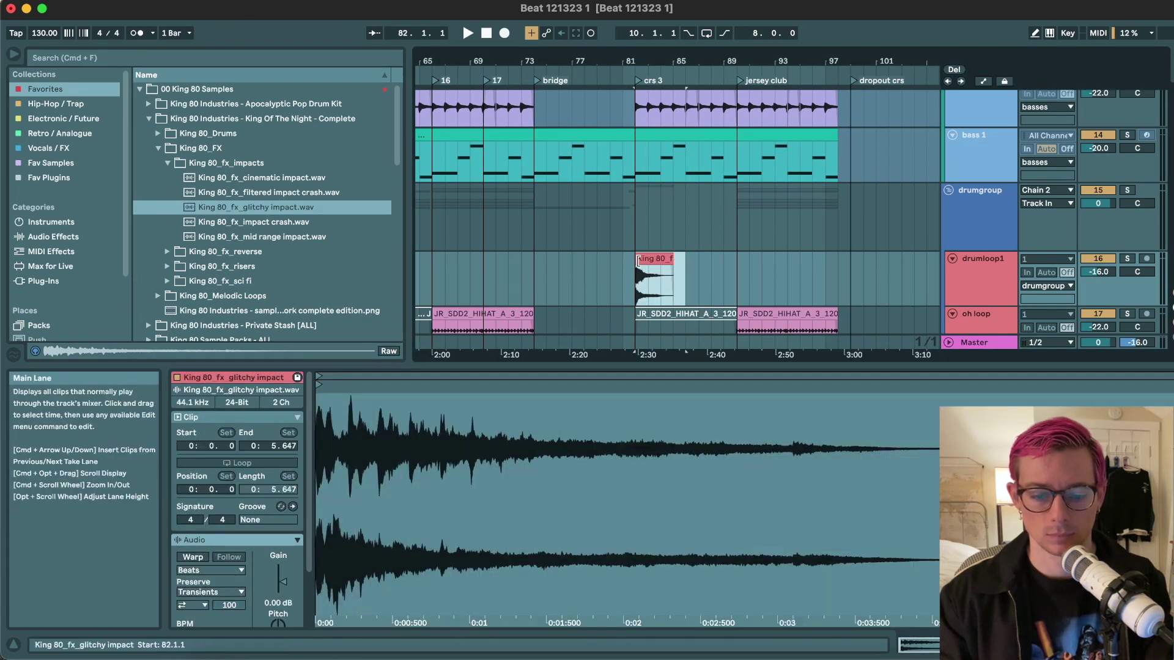
# - Play the glitchy impact in context and set the drumloop1 track volume to -24.0 dB
pyautogui.click(612, 267)
pyautogui.press('space')
pyautogui.click(667, 269)
pyautogui.moveTo(1101, 272); pyautogui.dragTo(1104, 277)
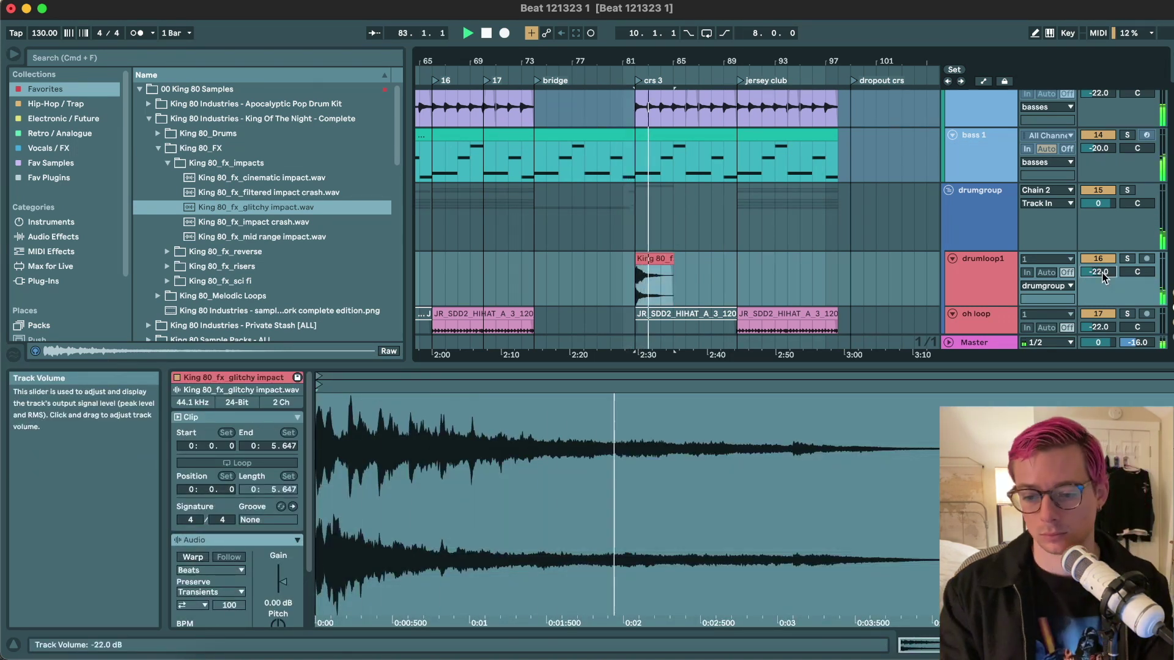
pyautogui.click(597, 276)
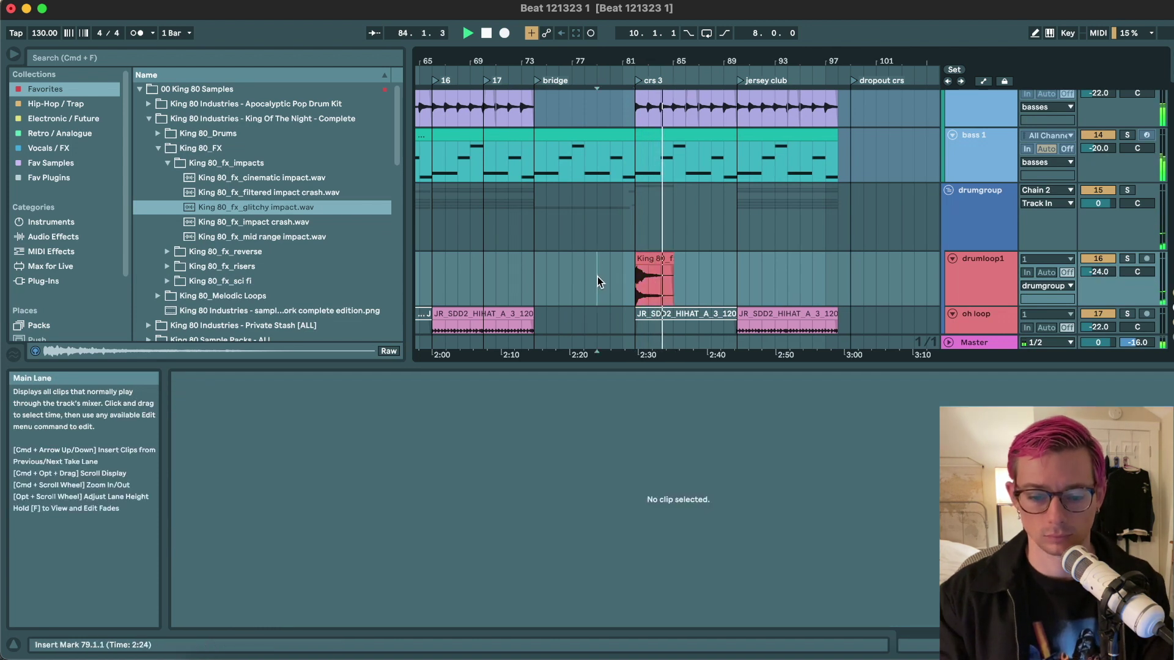
# - Add ValhallaVintageVerb from the Fav Plugins collection to the drumloop1 track
pyautogui.click(44, 179)
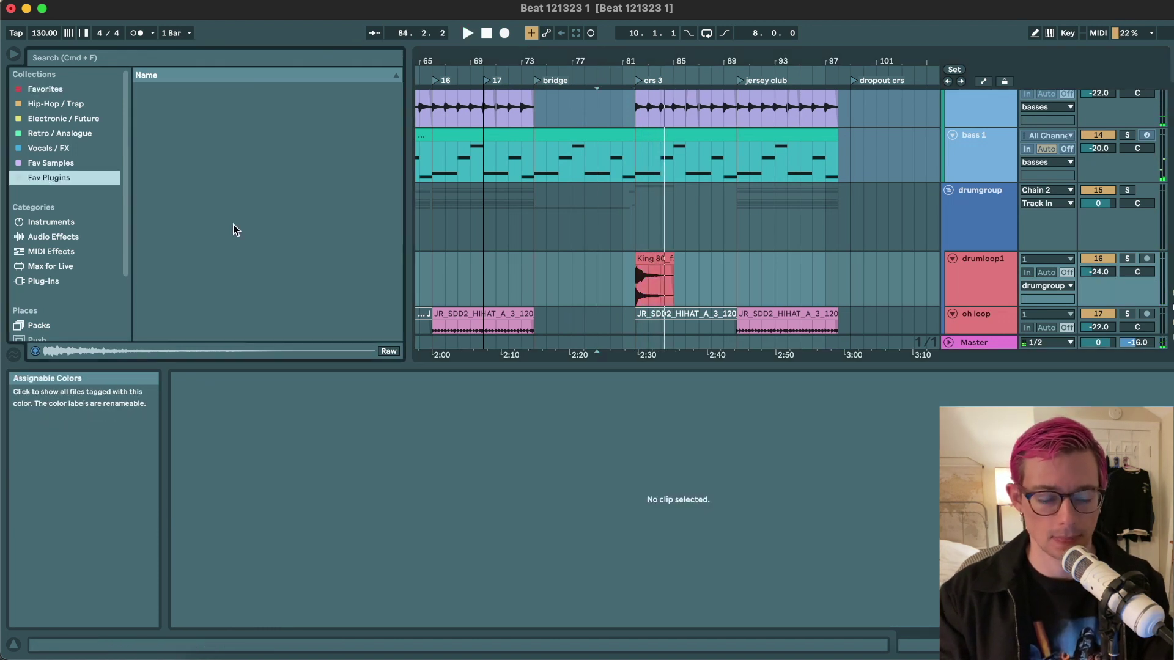
pyautogui.scroll(-5, 235, 230)
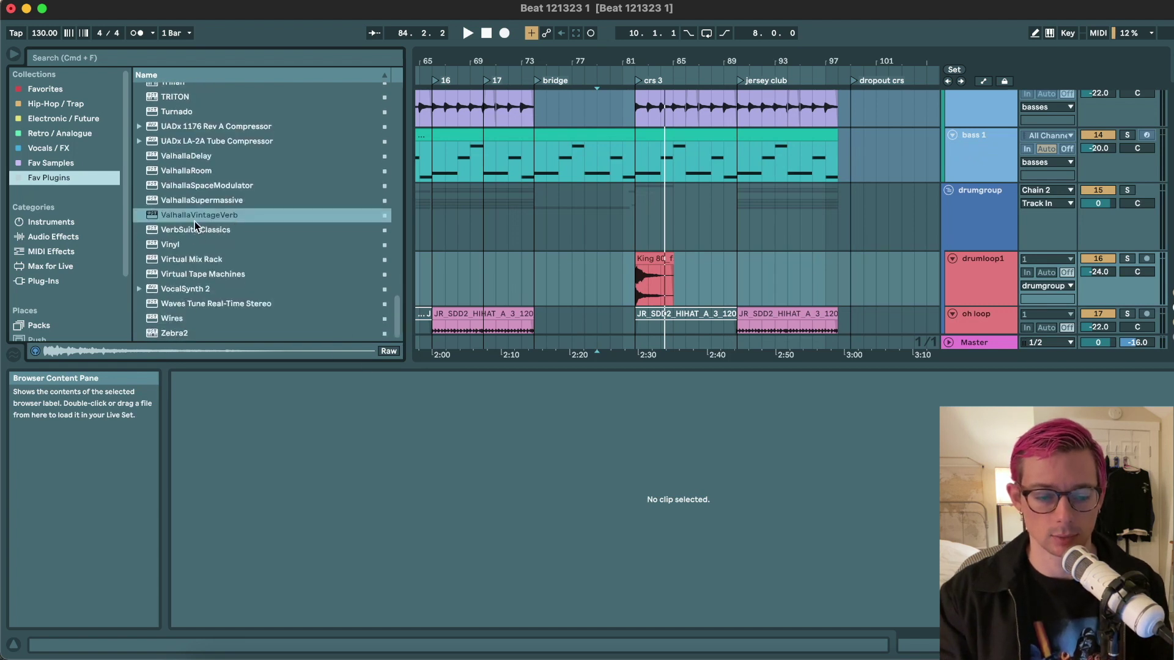
pyautogui.moveTo(194, 223); pyautogui.dragTo(594, 287)
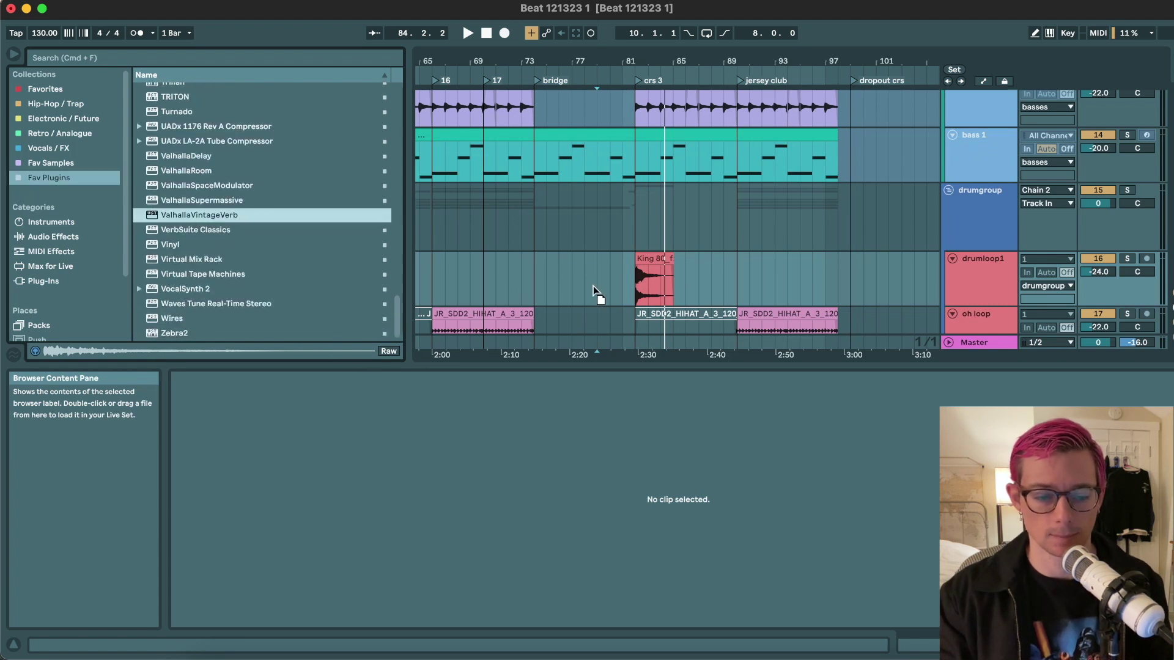
# - Play the drumloop1 impact in context and set the ValhallaVintageVerb mix to 76.2 %
pyautogui.moveTo(638, 284); pyautogui.dragTo(638, 284)
pyautogui.click(629, 272)
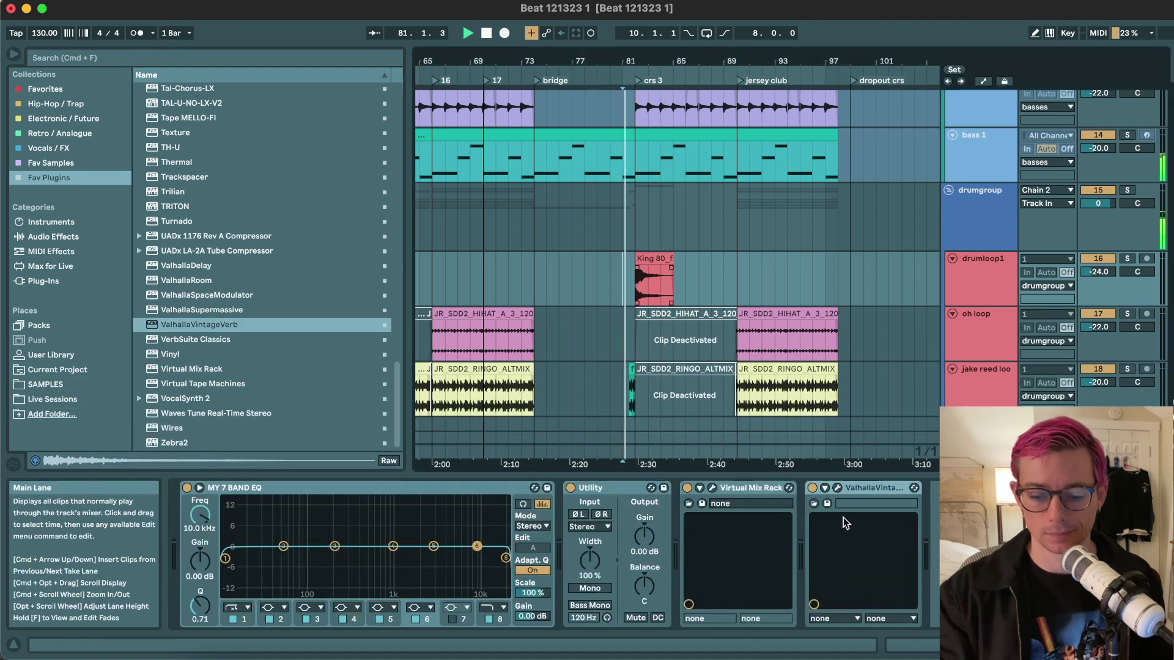
pyautogui.click(837, 488)
pyautogui.moveTo(147, 149); pyautogui.dragTo(164, 223)
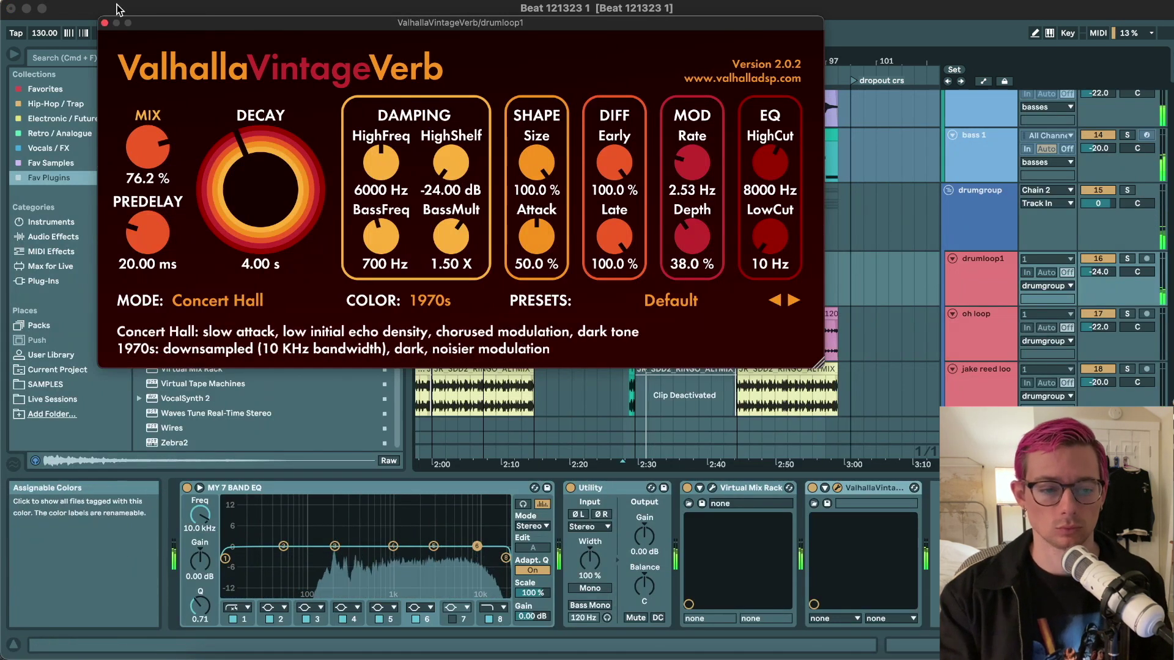
pyautogui.click(105, 23)
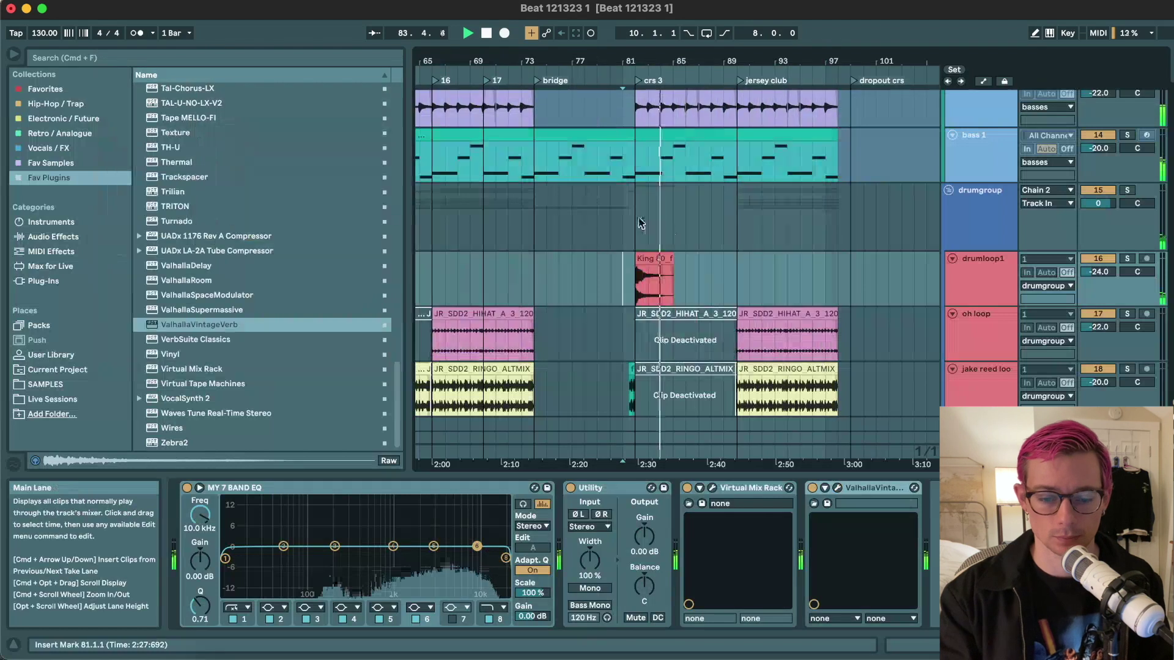
# - Reactivate the deactivated drum clips from 89.3.3 to 90.1.1, just before the jersey club section, and play the transition
pyautogui.click(636, 218)
pyautogui.scroll(-2, 654, 226)
pyautogui.scroll(5, 679, 238)
pyautogui.scroll(-8, 680, 238)
pyautogui.scroll(3, 680, 236)
pyautogui.scroll(6, 682, 240)
pyautogui.scroll(-3, 704, 282)
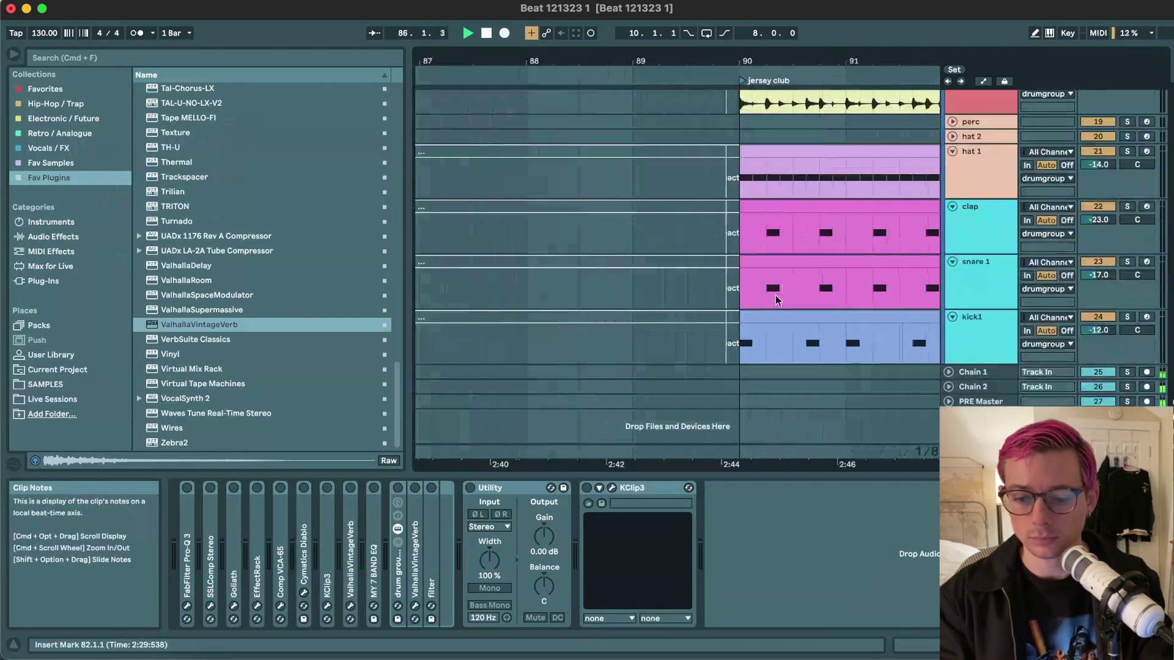
pyautogui.click(713, 334)
pyautogui.scroll(8, 713, 334)
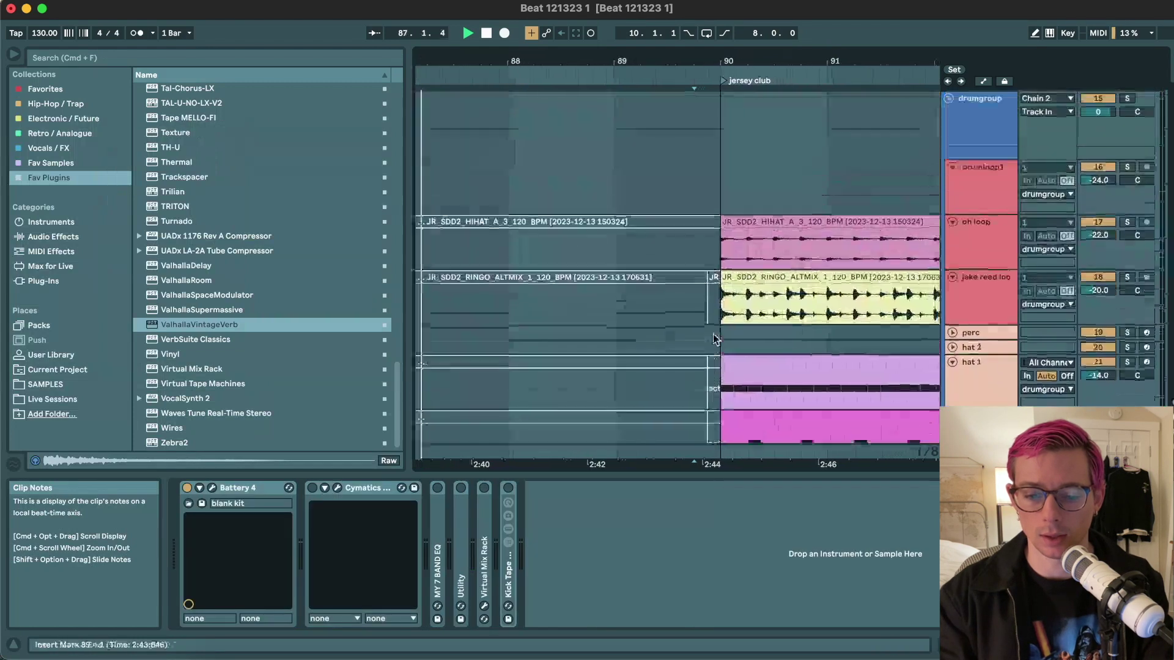
pyautogui.moveTo(715, 248); pyautogui.dragTo(684, 248)
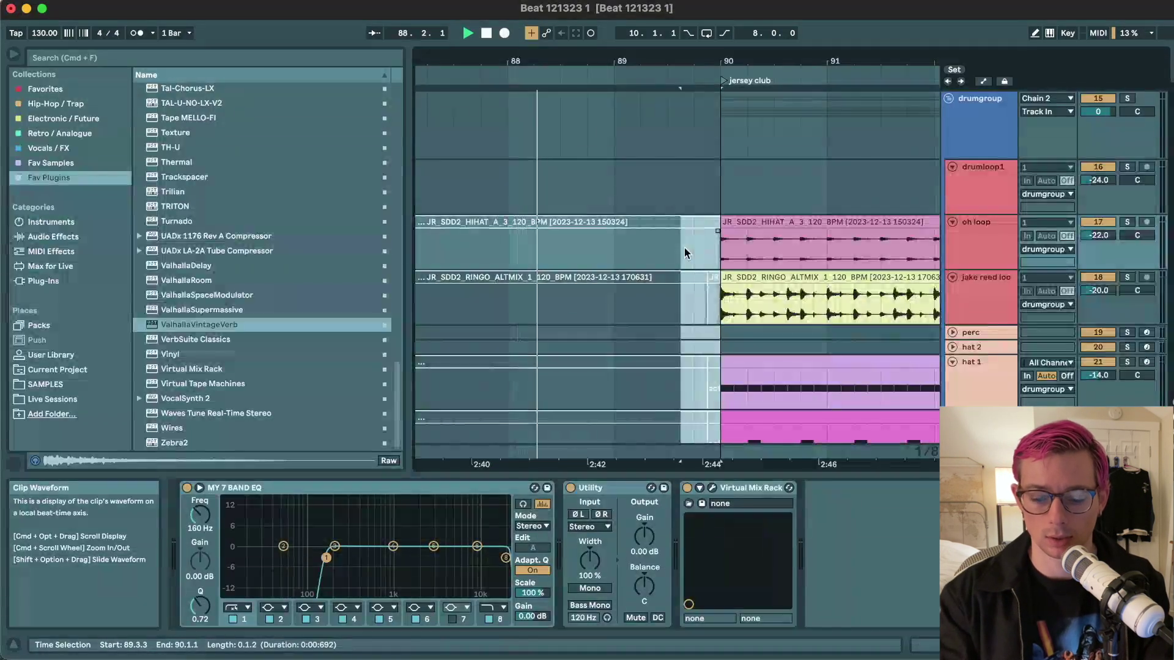
pyautogui.click(666, 257)
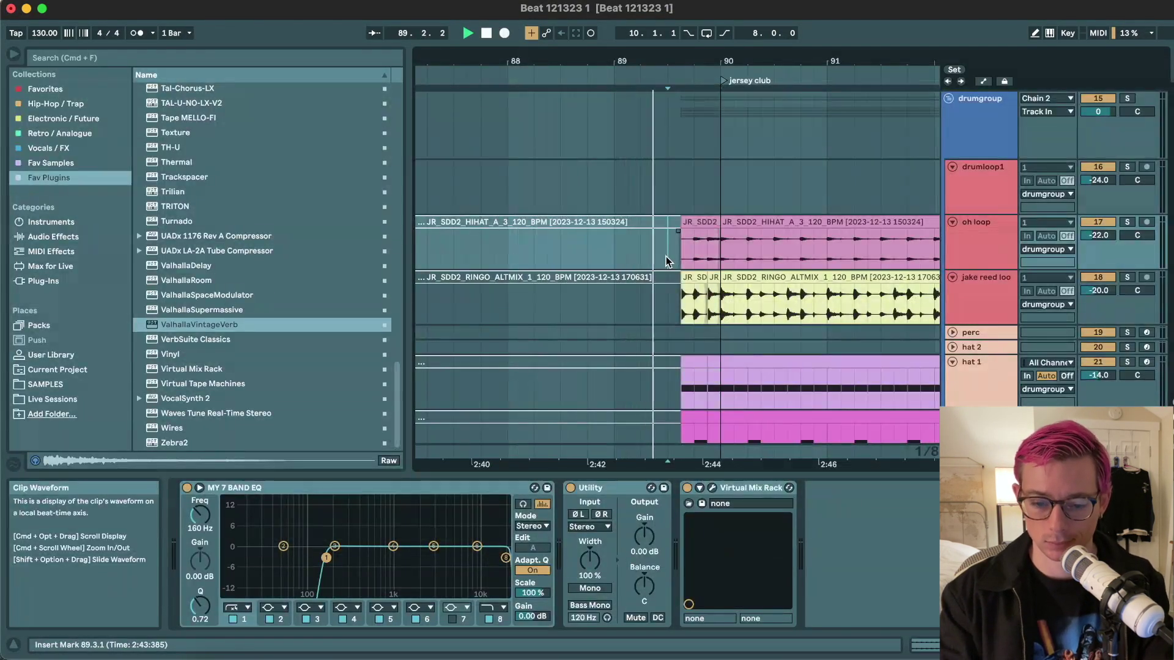
pyautogui.press('space')
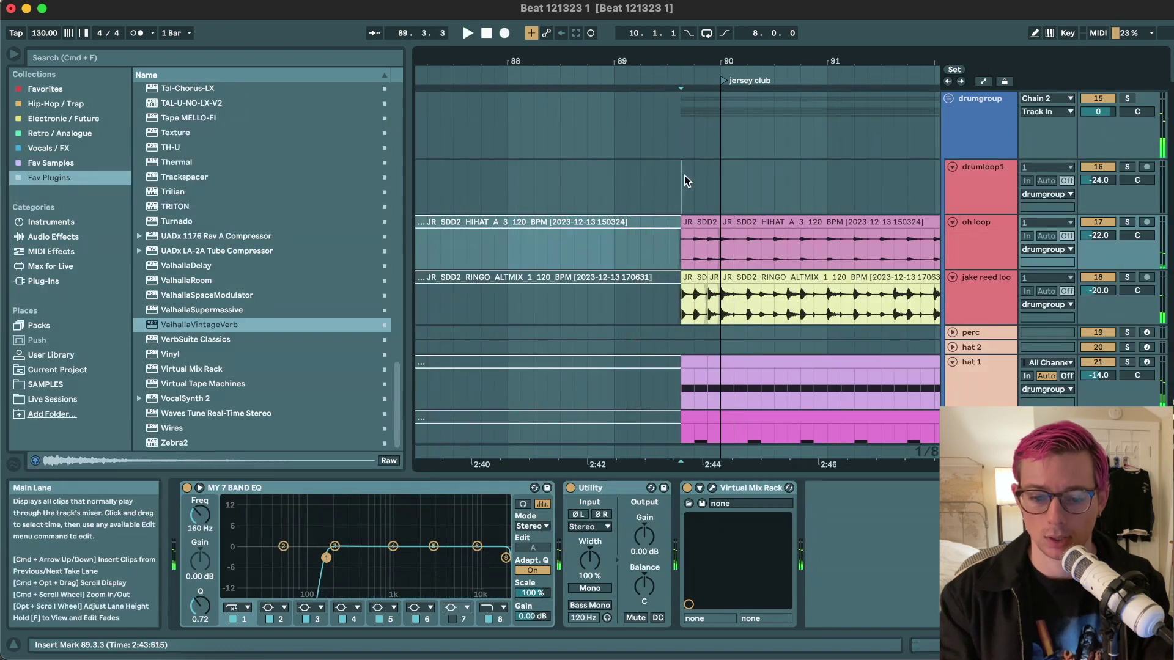
# - Deactivate the guitar, lead and bass clips from 89.3.3 to 90.1.1 and play the transition into jersey club
pyautogui.click(684, 175)
pyautogui.scroll(8, 684, 175)
pyautogui.scroll(-5, 689, 302)
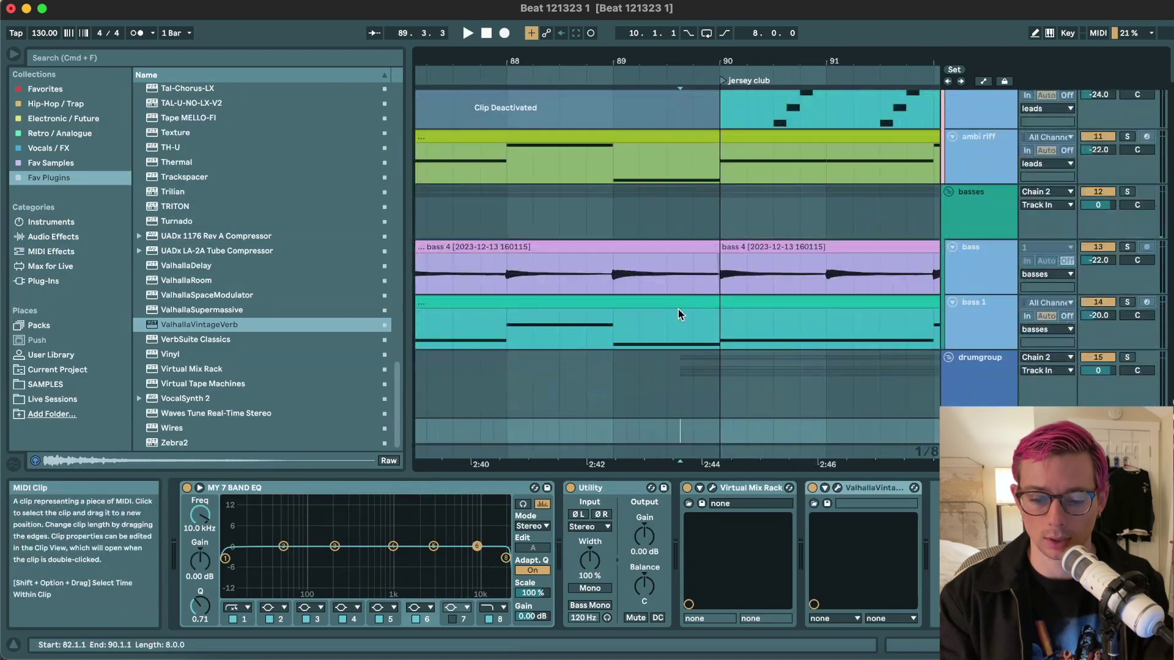
pyautogui.click(684, 323)
pyautogui.scroll(5, 683, 323)
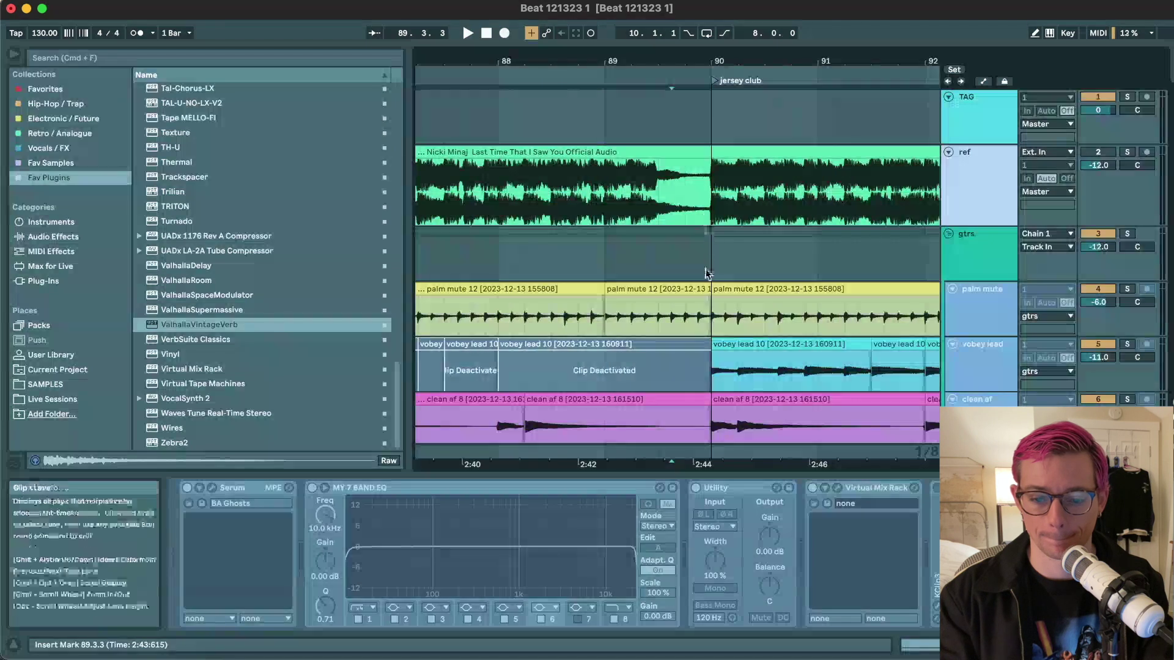
pyautogui.keyDown('shift'); pyautogui.click(707, 259); pyautogui.keyUp('shift')
pyautogui.press('0')
pyautogui.click(593, 261)
pyautogui.press('space')
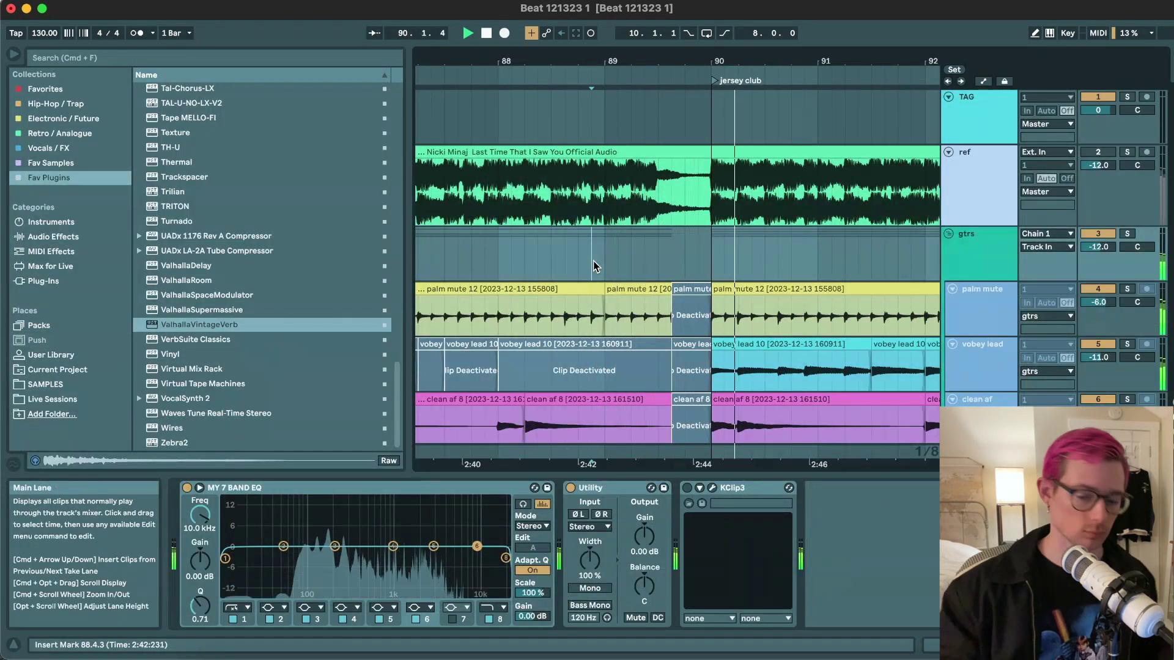
# - Rename the jersey club locator to x2 and move the dropout crs locator to bar 98, where the clips end
pyautogui.scroll(-4, 658, 254)
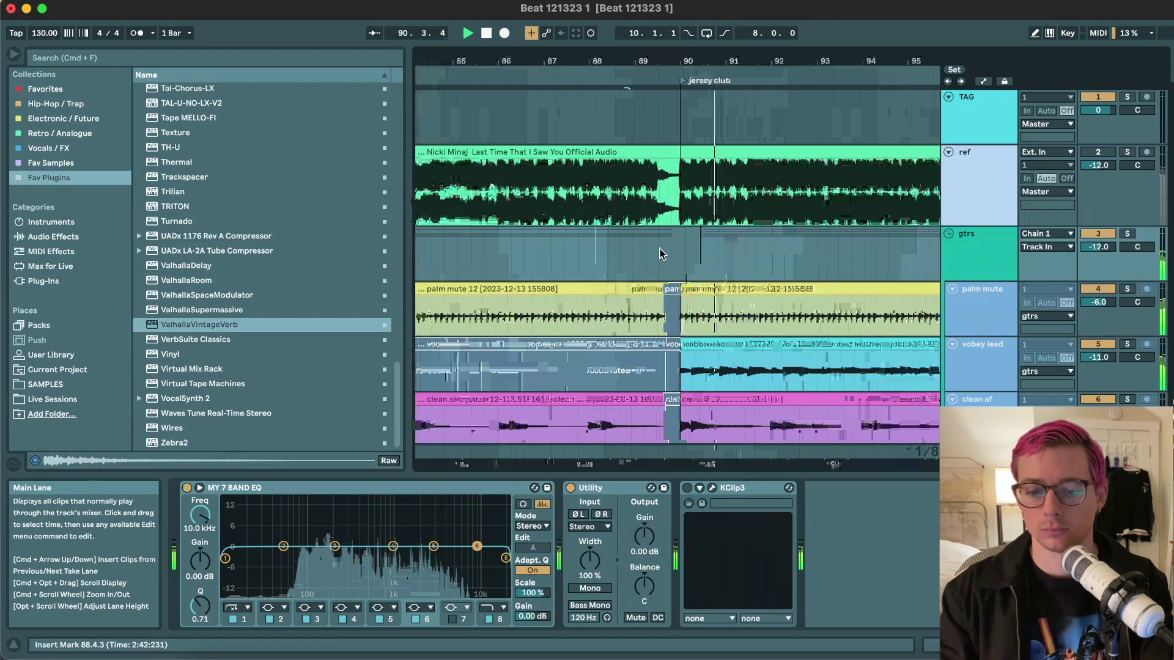
pyautogui.rightClick(684, 82)
pyautogui.click(698, 101)
pyautogui.write('x2')
pyautogui.press('Return')
pyautogui.scroll(-4, 698, 103)
pyautogui.scroll(-2, 749, 193)
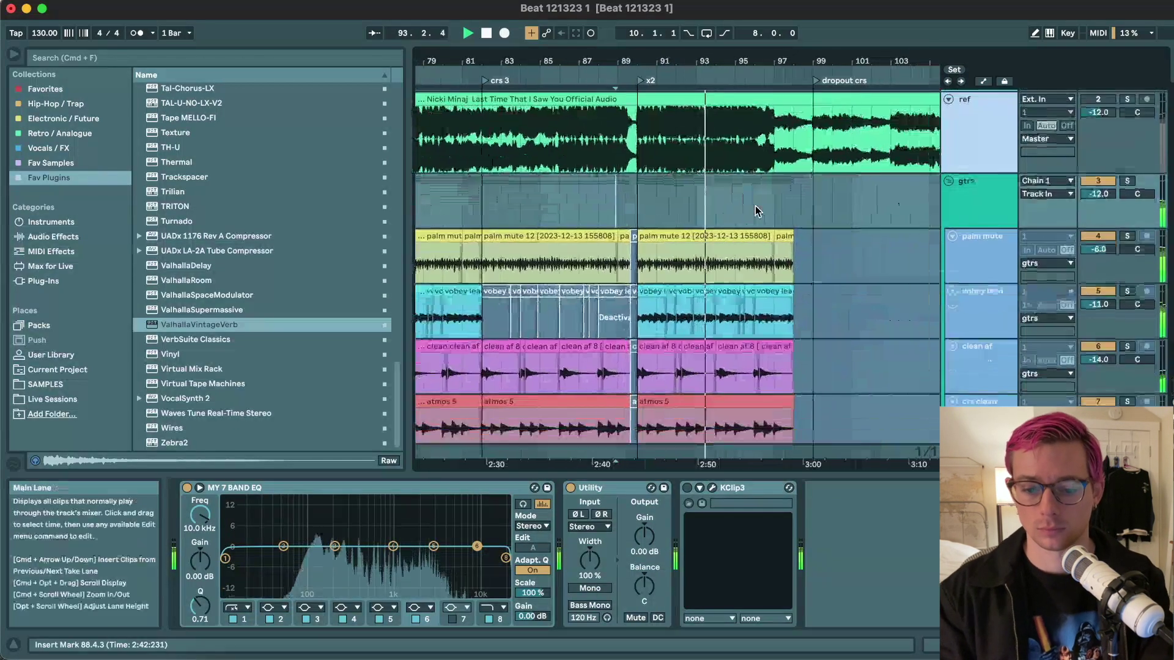
pyautogui.moveTo(817, 80); pyautogui.dragTo(798, 81)
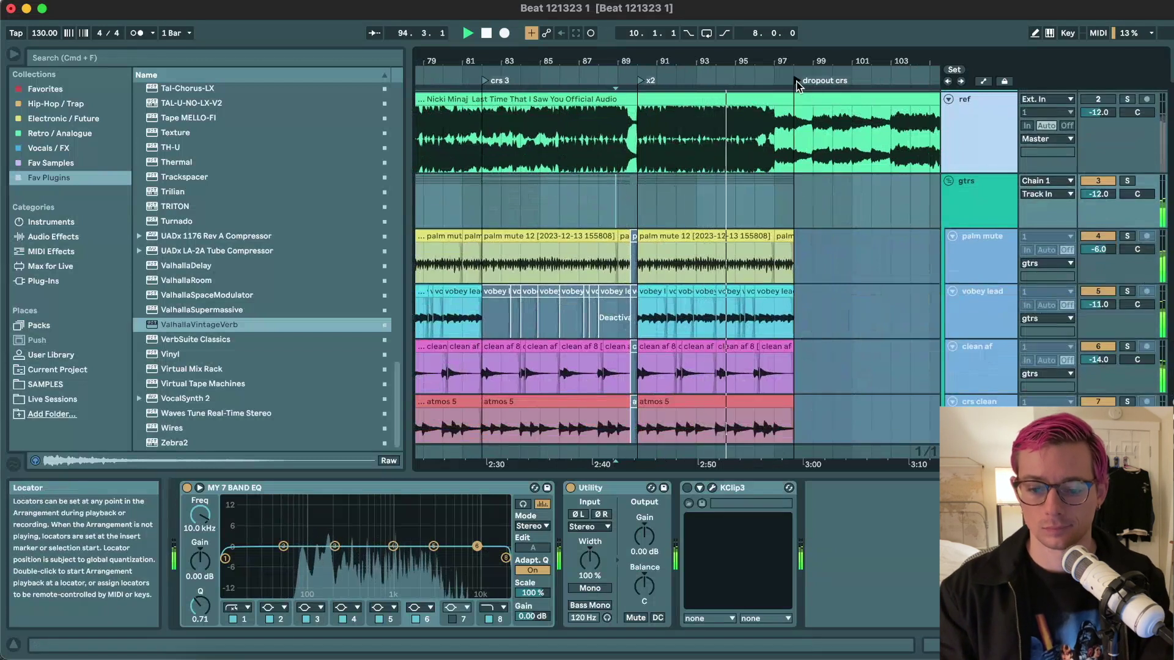
# - Duplicate the eight-bar x2 section on all instrument and drum tracks so the copy starts at bar 98
pyautogui.scroll(-10, 688, 247)
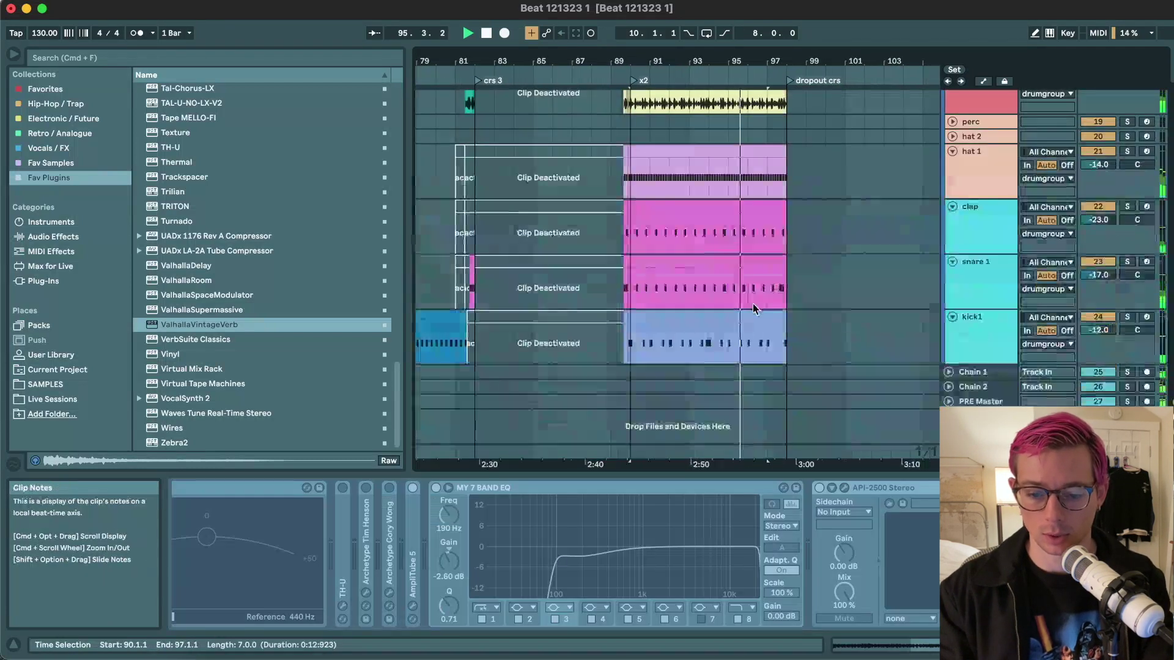
pyautogui.click(752, 314)
pyautogui.press('super+d')
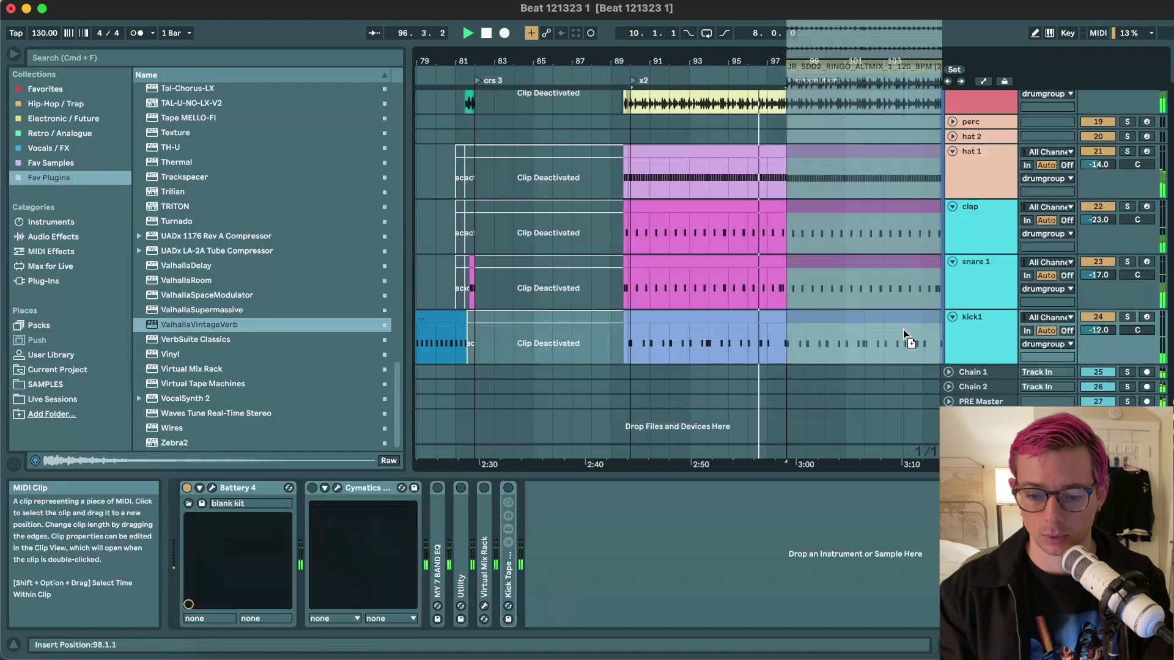
pyautogui.click(827, 261)
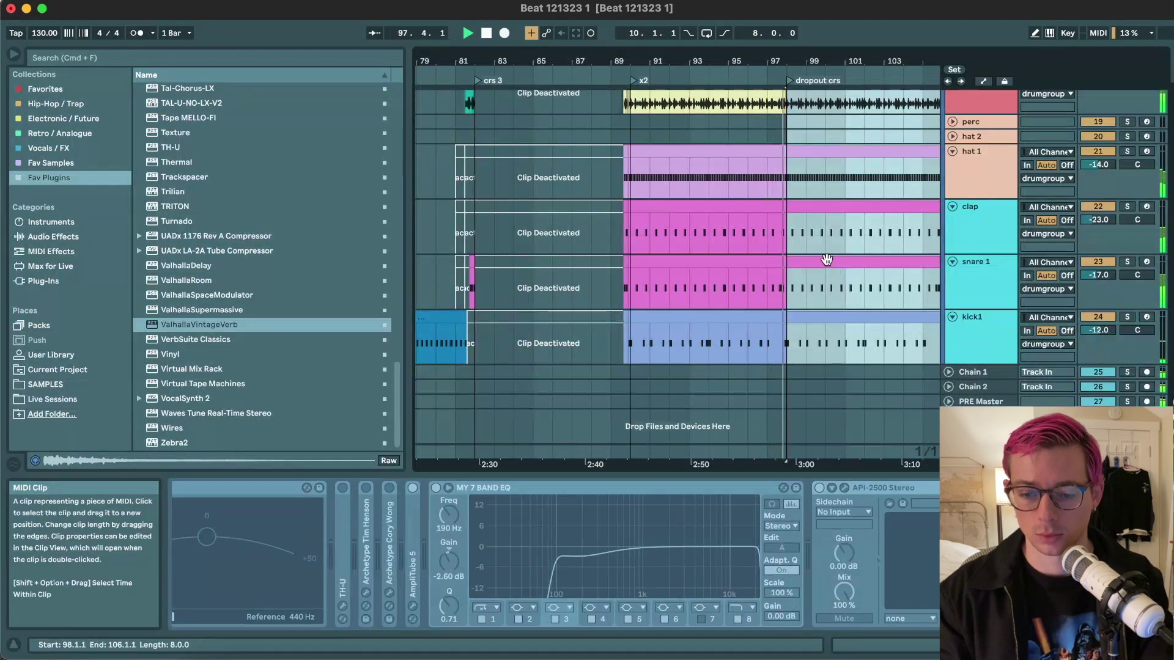
# - Rename the dropout crs locator to triple crs
pyautogui.scroll(10, 826, 261)
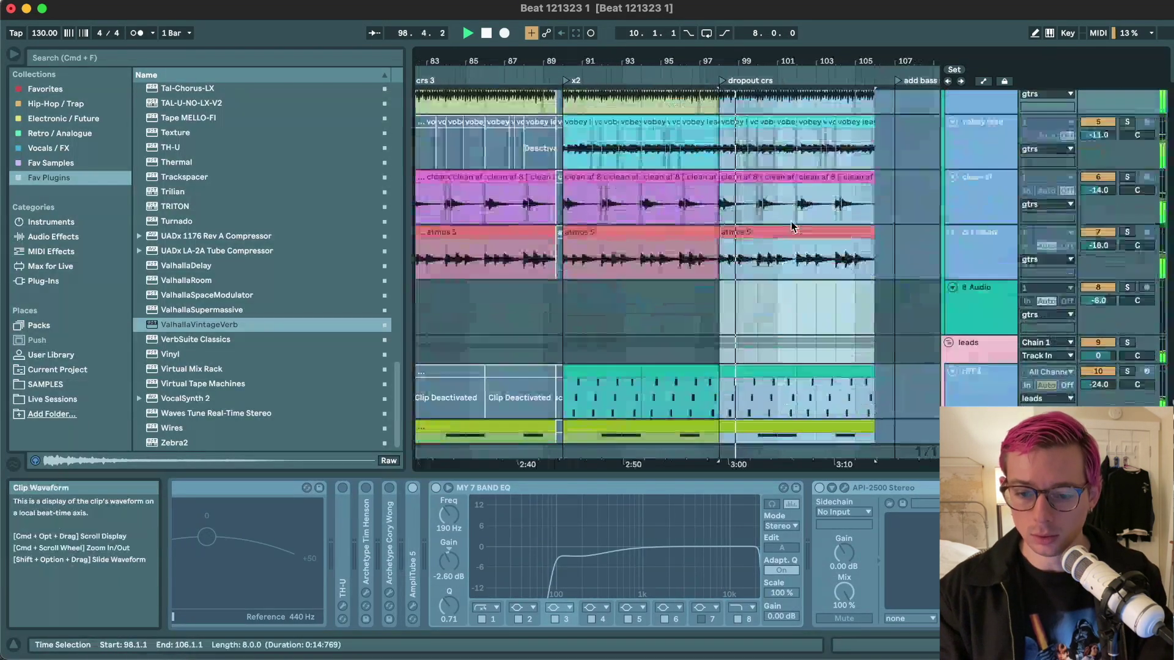
pyautogui.scroll(5, 791, 225)
pyautogui.rightClick(700, 85)
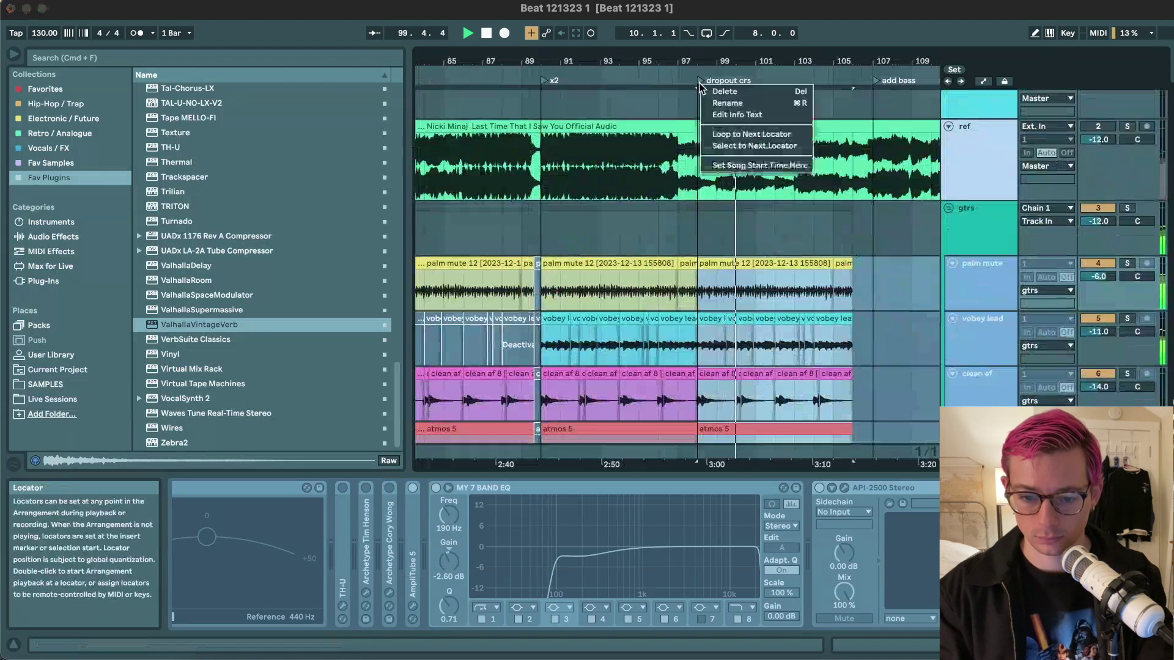
pyautogui.click(727, 103)
pyautogui.write('triple crs')
pyautogui.press('Return')
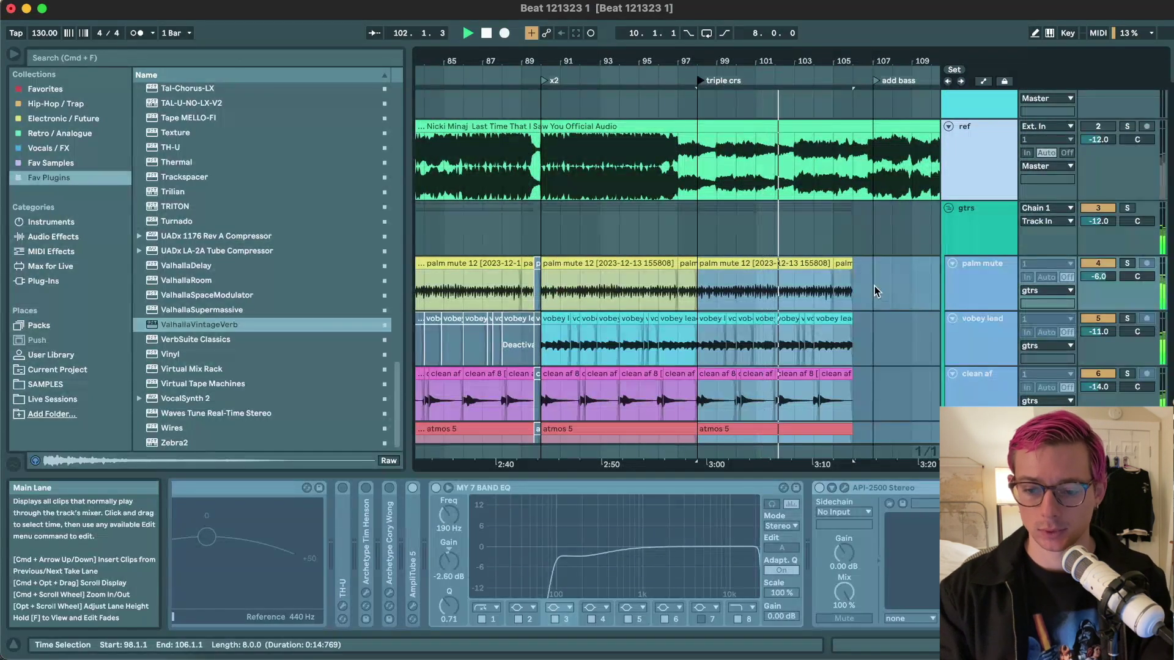
# - Move the add bass locator to bar 106, where the copied clips end, and rename it outro
pyautogui.hscroll(1, 874, 285)
pyautogui.moveTo(859, 81); pyautogui.dragTo(850, 80)
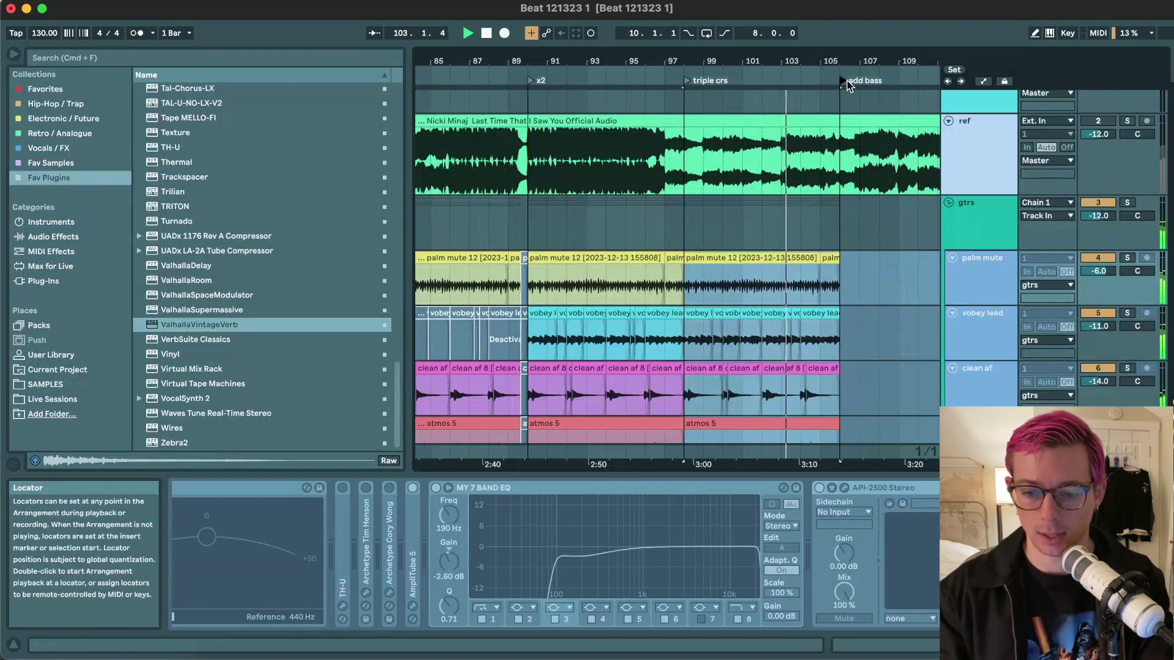
pyautogui.rightClick(841, 80)
pyautogui.click(858, 104)
pyautogui.write('outro')
pyautogui.press('Return')
# - Deactivate the kick1 clip over the last half bar before the outro locator and play the ending
pyautogui.click(757, 222)
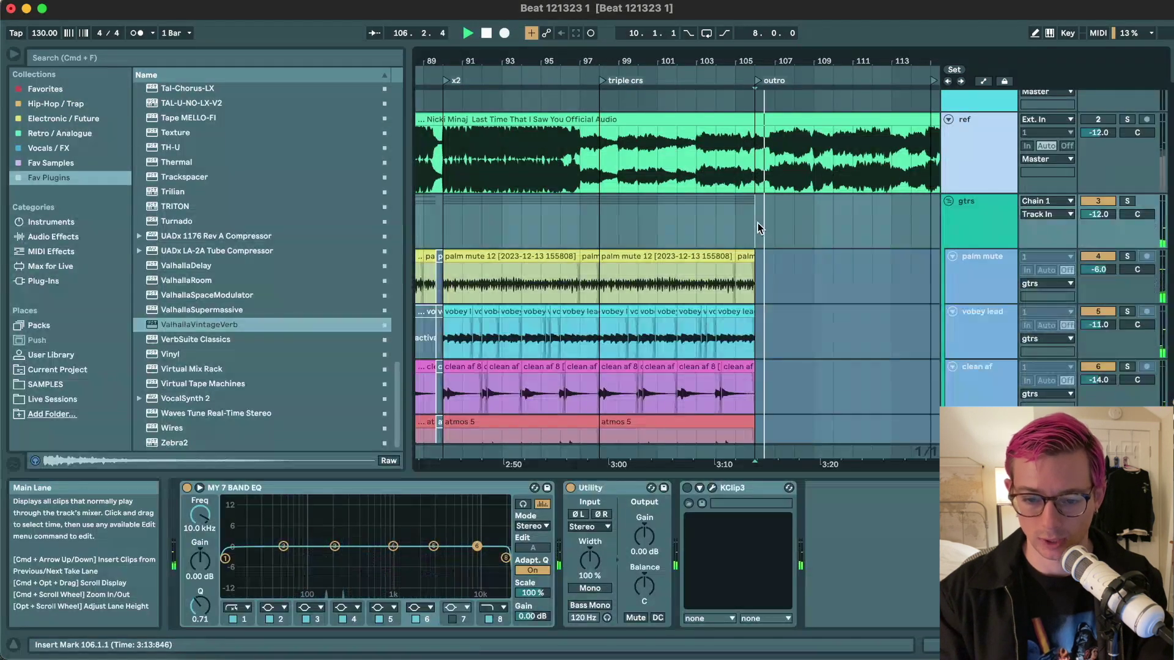
pyautogui.hscroll(3, 758, 228)
pyautogui.scroll(-15, 717, 251)
pyautogui.press('space')
pyautogui.scroll(4, 717, 251)
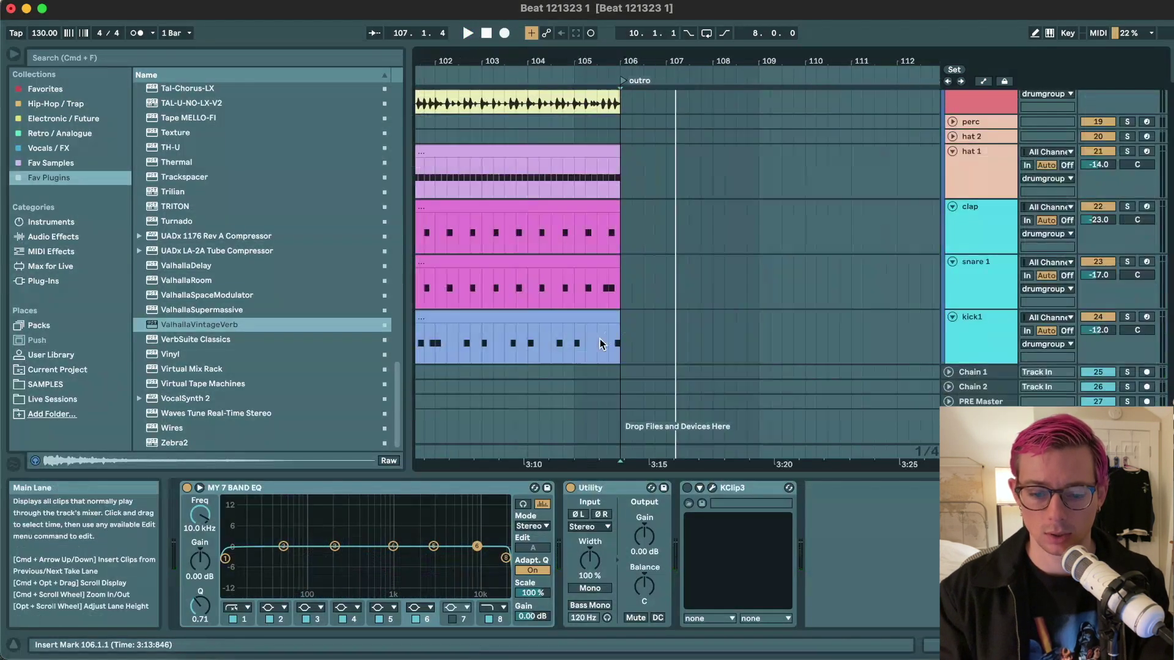
pyautogui.moveTo(598, 346); pyautogui.dragTo(642, 346)
pyautogui.press('0')
pyautogui.click(564, 340)
pyautogui.press('space')
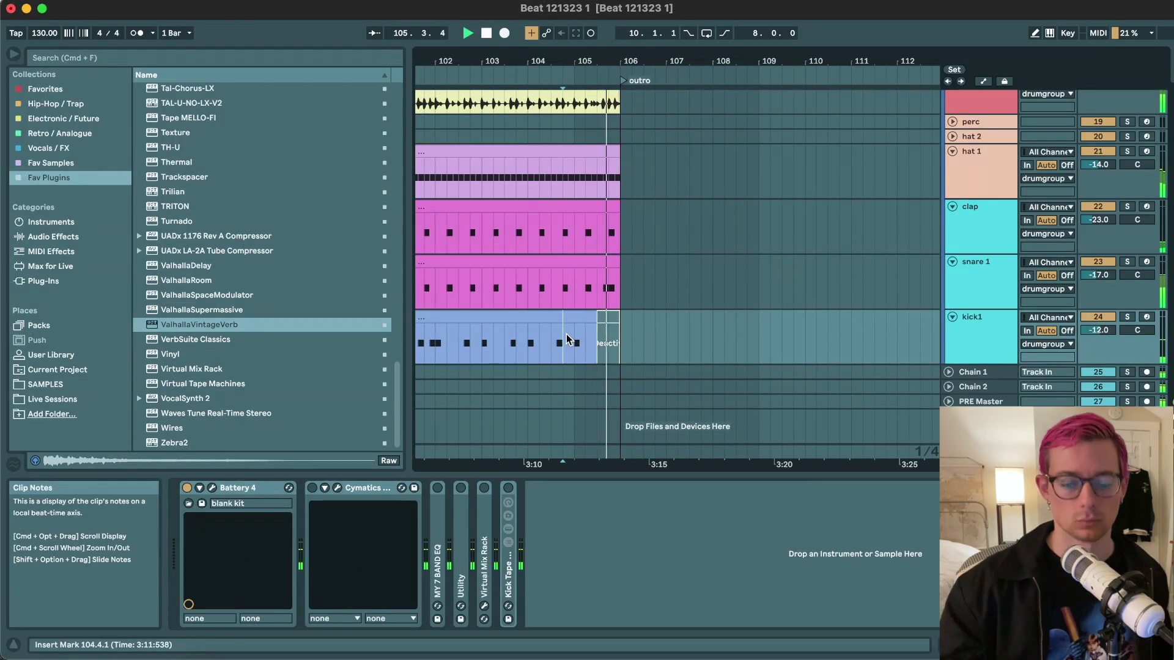
pyautogui.scroll(3, 576, 314)
pyautogui.press('space')
# - Deactivate the oh loop, jake reed loo and hat 1 clips from 105.4.3 to the outro, play the ending and save the project
pyautogui.scroll(4, 592, 295)
pyautogui.moveTo(619, 294); pyautogui.dragTo(665, 172)
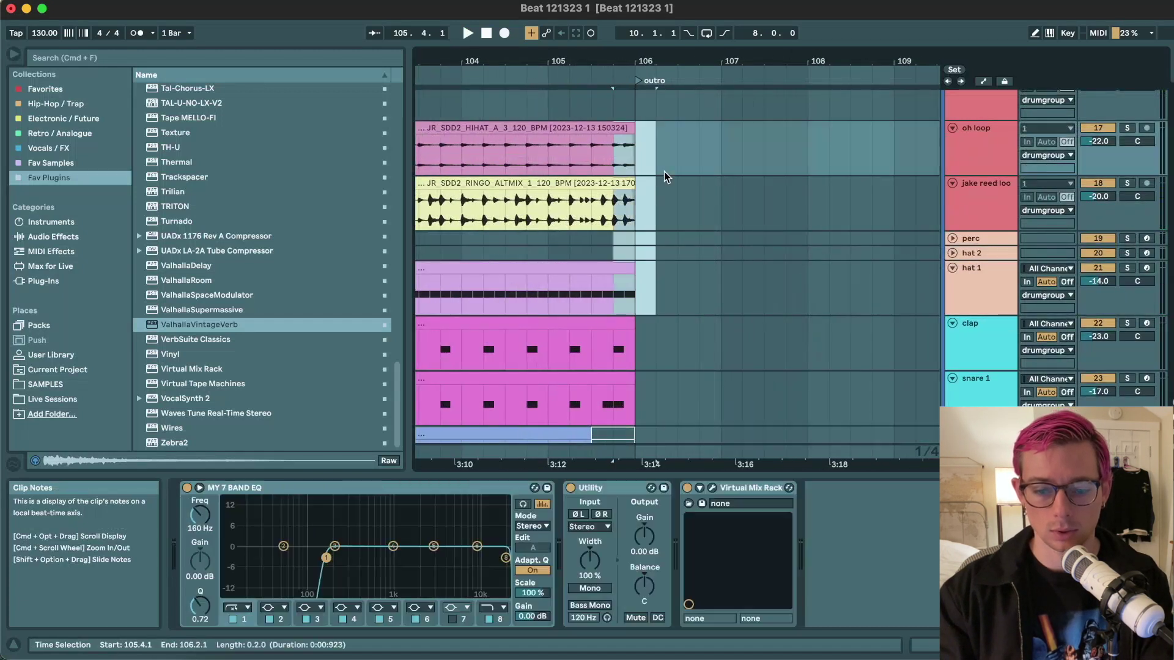
pyautogui.scroll(3, 664, 171)
pyautogui.moveTo(569, 159); pyautogui.dragTo(633, 312)
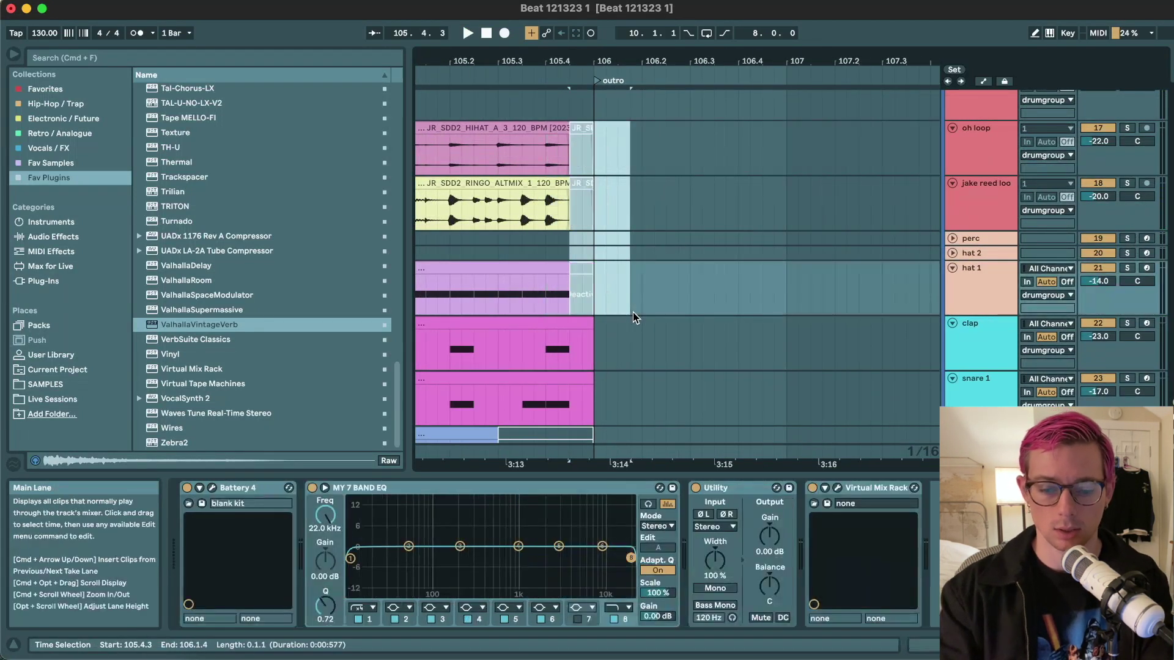
pyautogui.scroll(-5, 633, 312)
pyautogui.click(565, 211)
pyautogui.press('space')
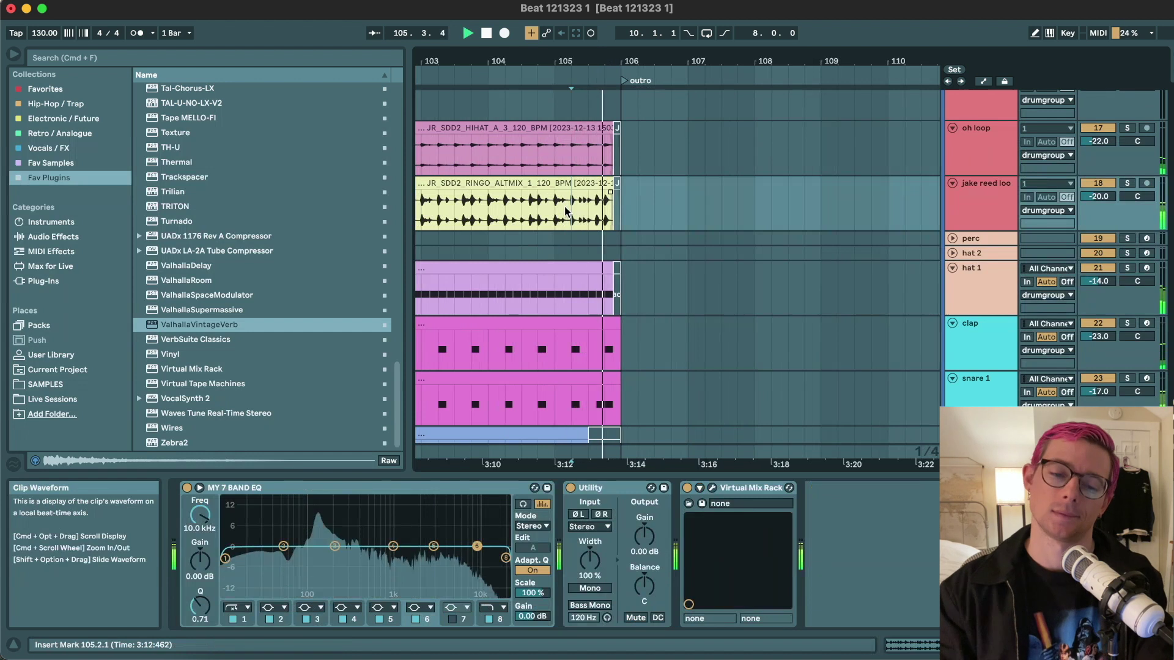
pyautogui.press('space')
pyautogui.press('super+s')
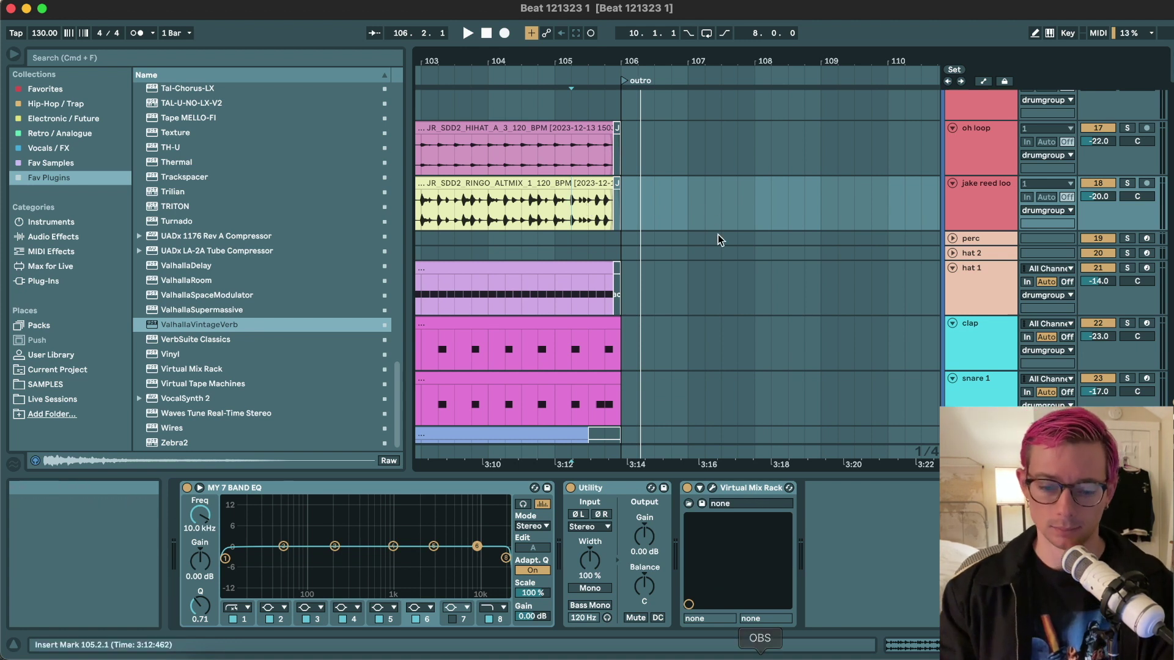
# - Play the arrangement from the intro at bar 10 and review the bass, lead and guitar tracks
pyautogui.scroll(-3, 717, 234)
pyautogui.scroll(-6, 718, 234)
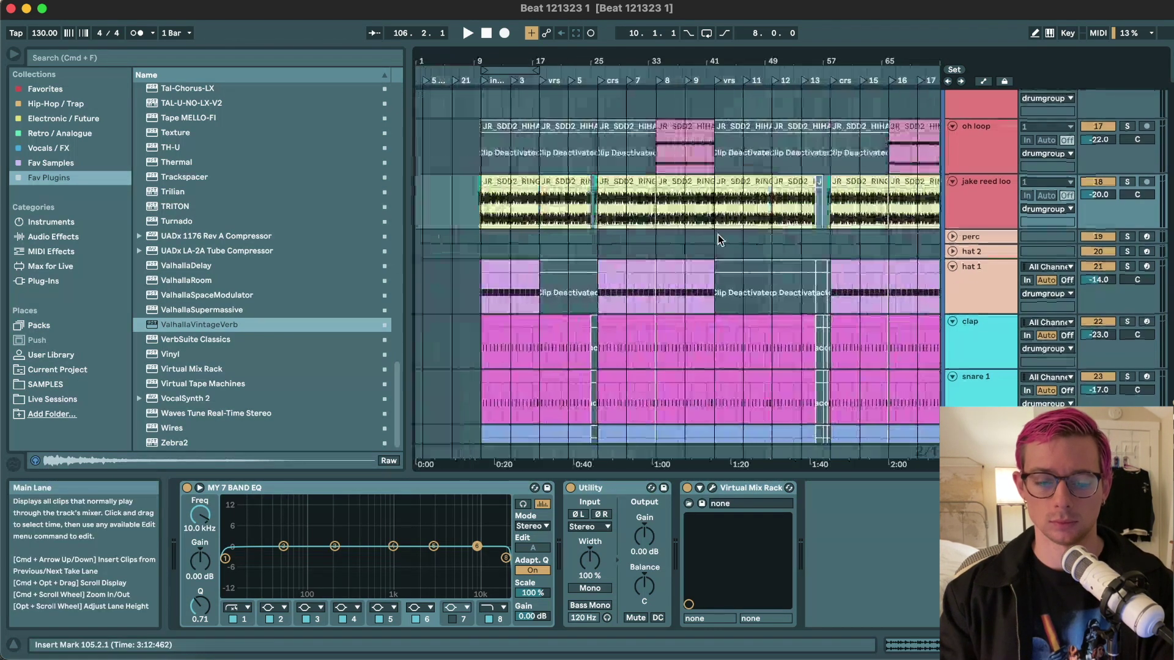
pyautogui.click(493, 181)
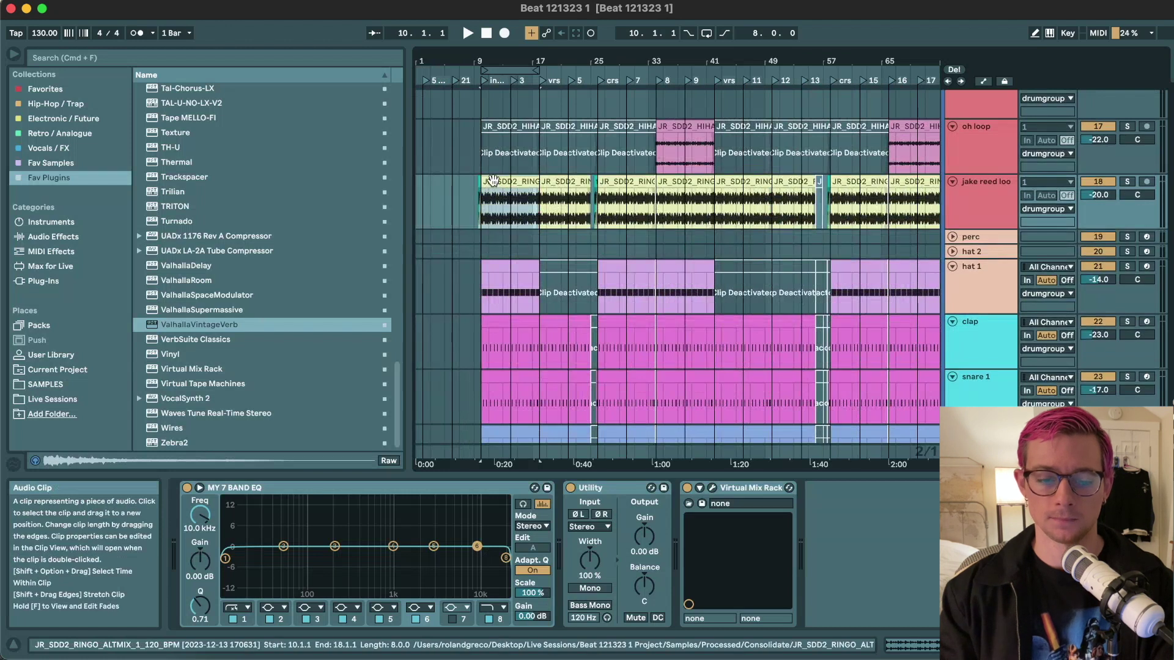
pyautogui.press('space')
pyautogui.scroll(10, 496, 181)
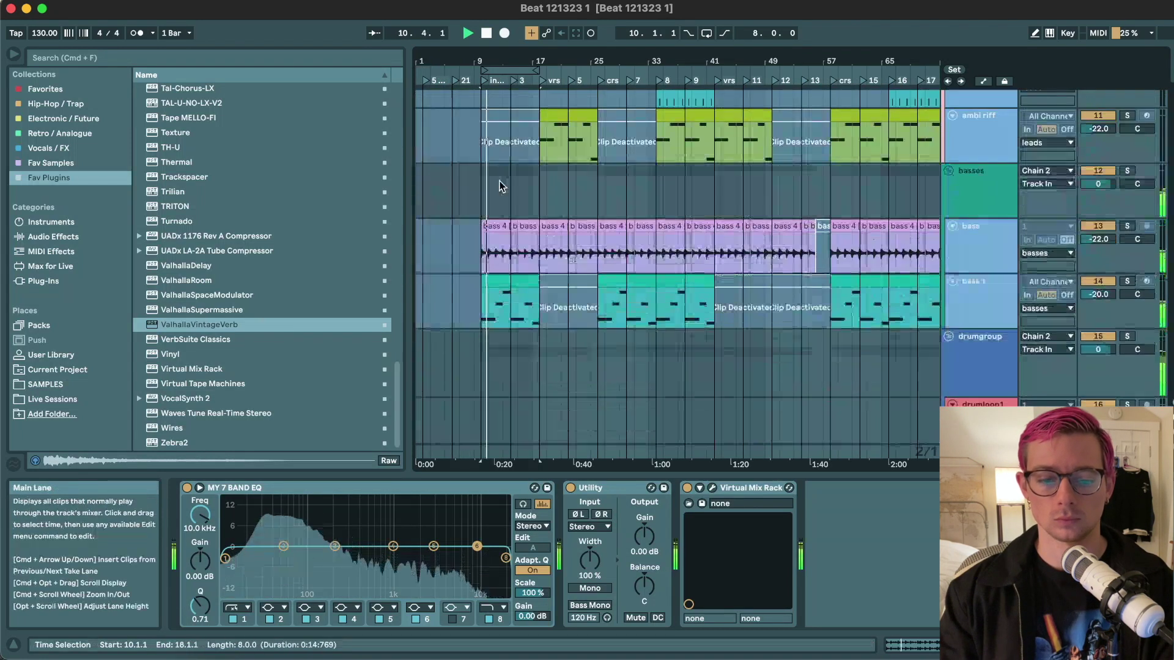
pyautogui.scroll(5, 499, 181)
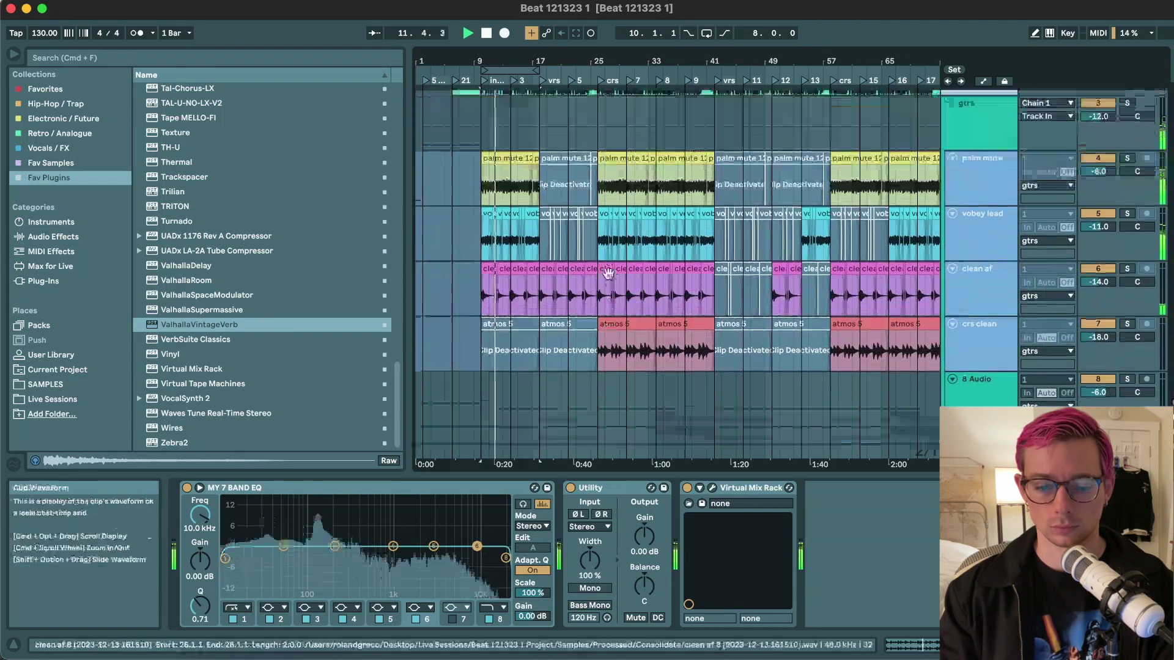
pyautogui.press('space')
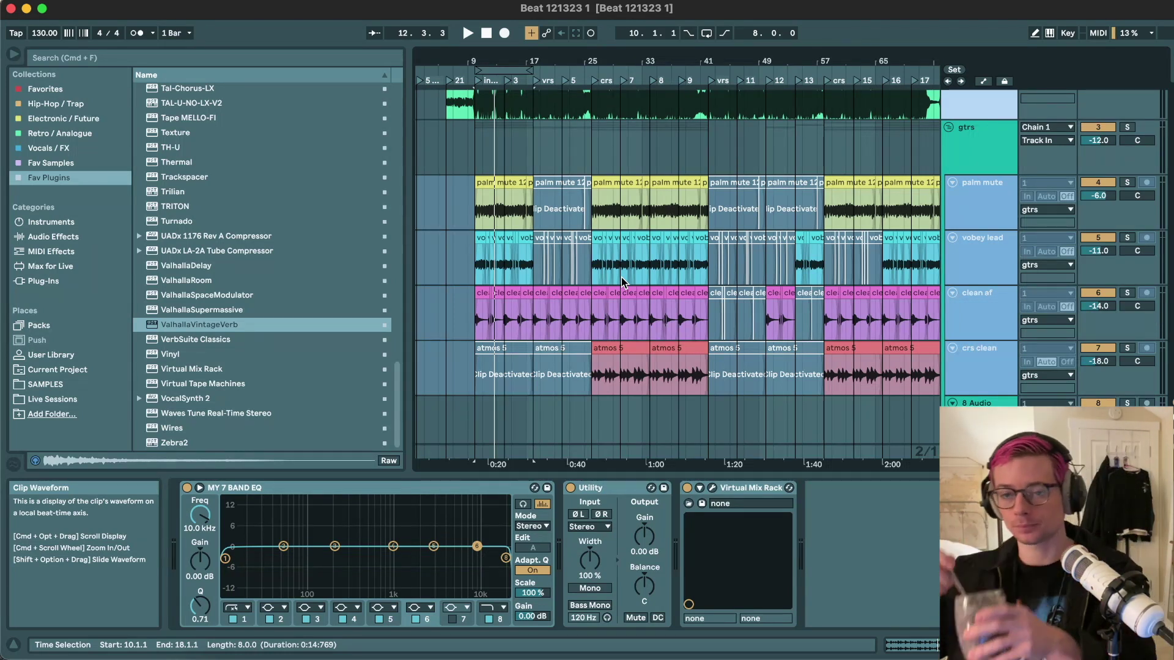
pyautogui.click(483, 179)
pyautogui.press('space')
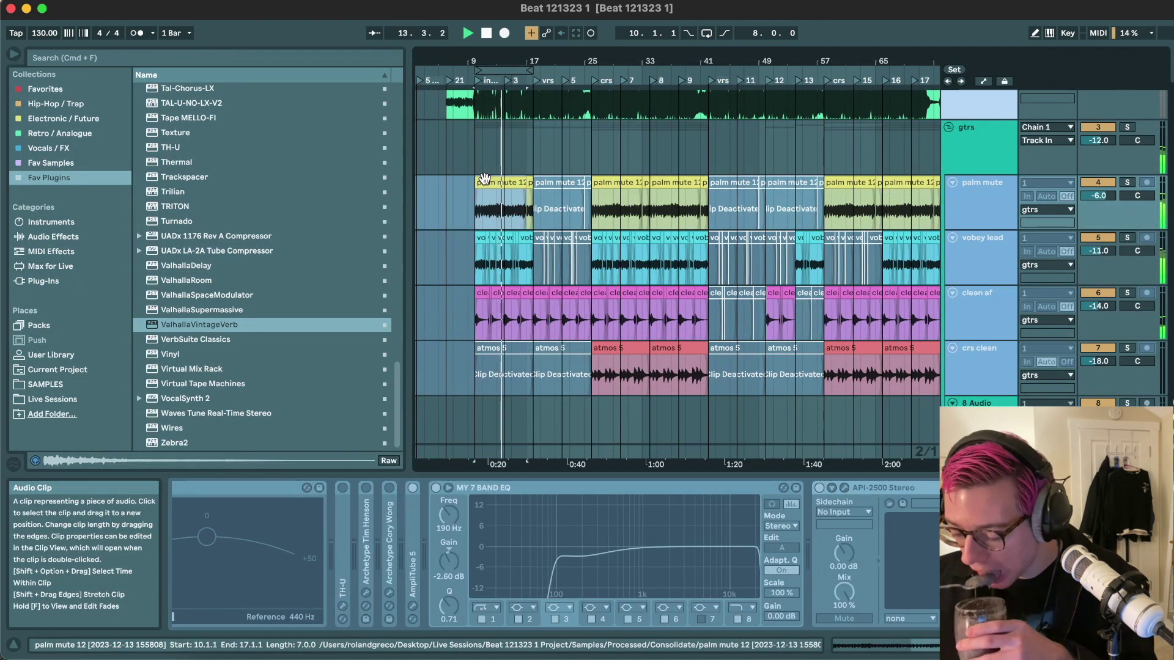
# - Unfreeze the vobey lead track and stop playback
pyautogui.click(979, 258)
pyautogui.rightClick(969, 258)
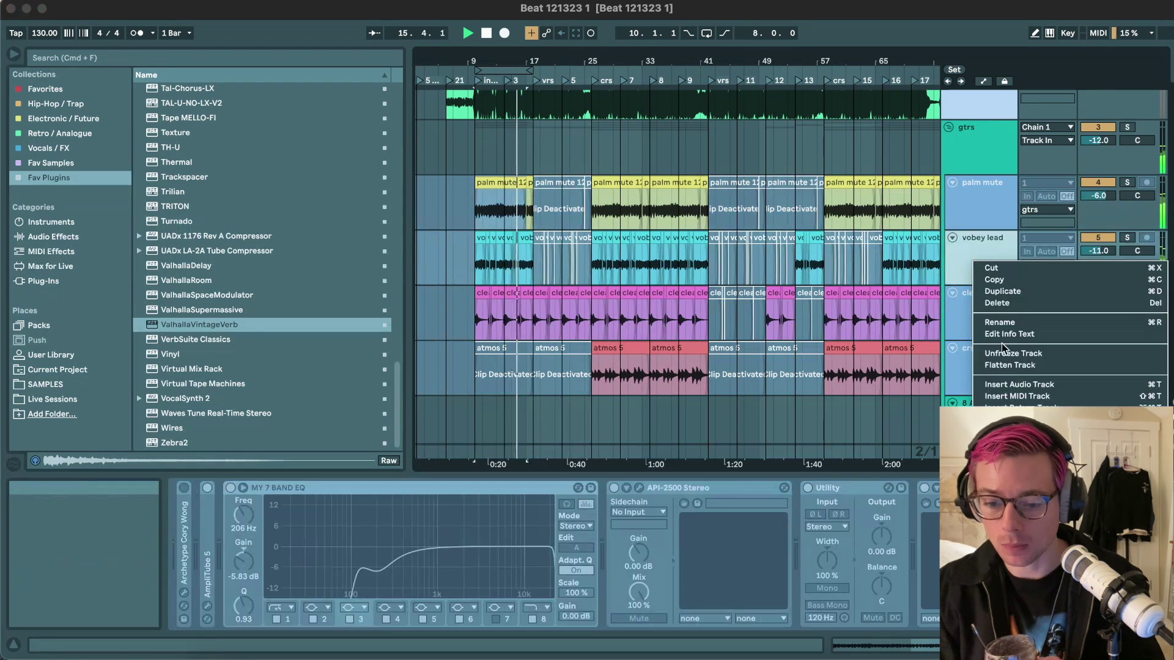
pyautogui.click(1003, 348)
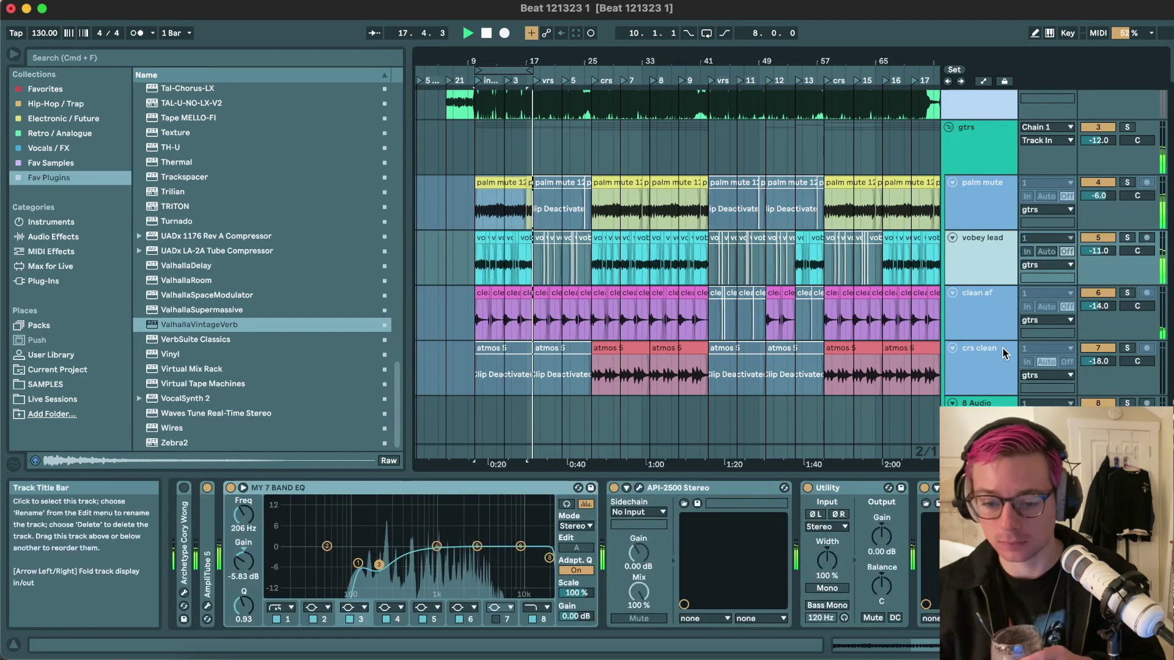
pyautogui.doubleClick(979, 267)
pyautogui.press('space')
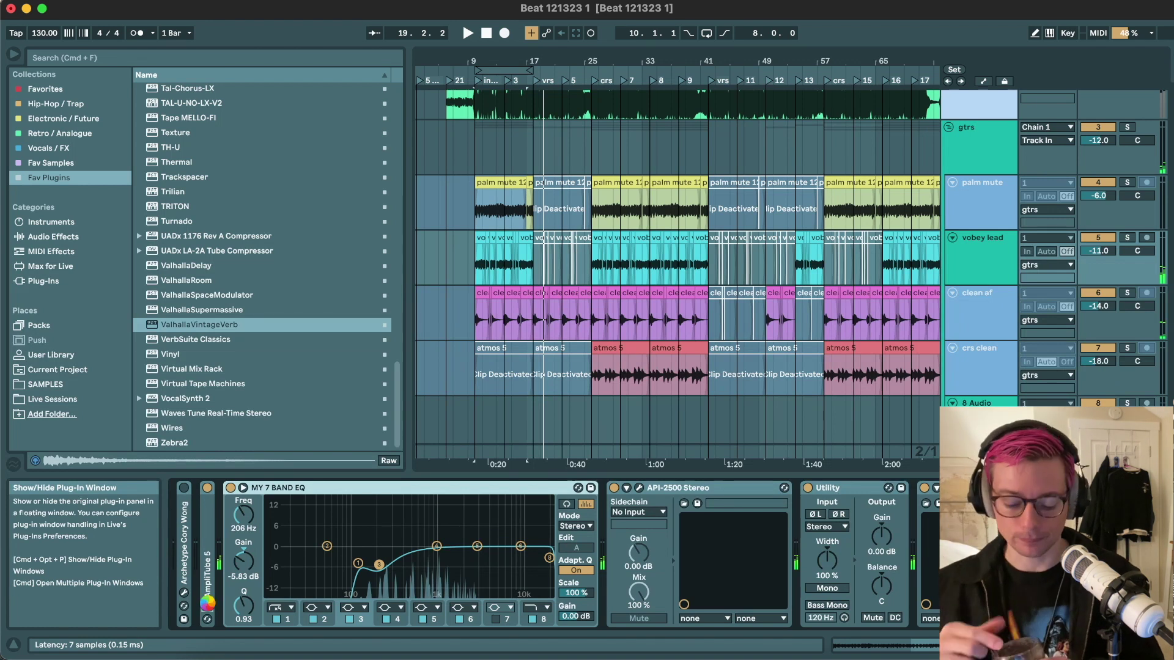
# - Inspect the amp chain and the Digital Delay times in both effect racks of the vobey lead track's AmpliTube 5
pyautogui.click(208, 606)
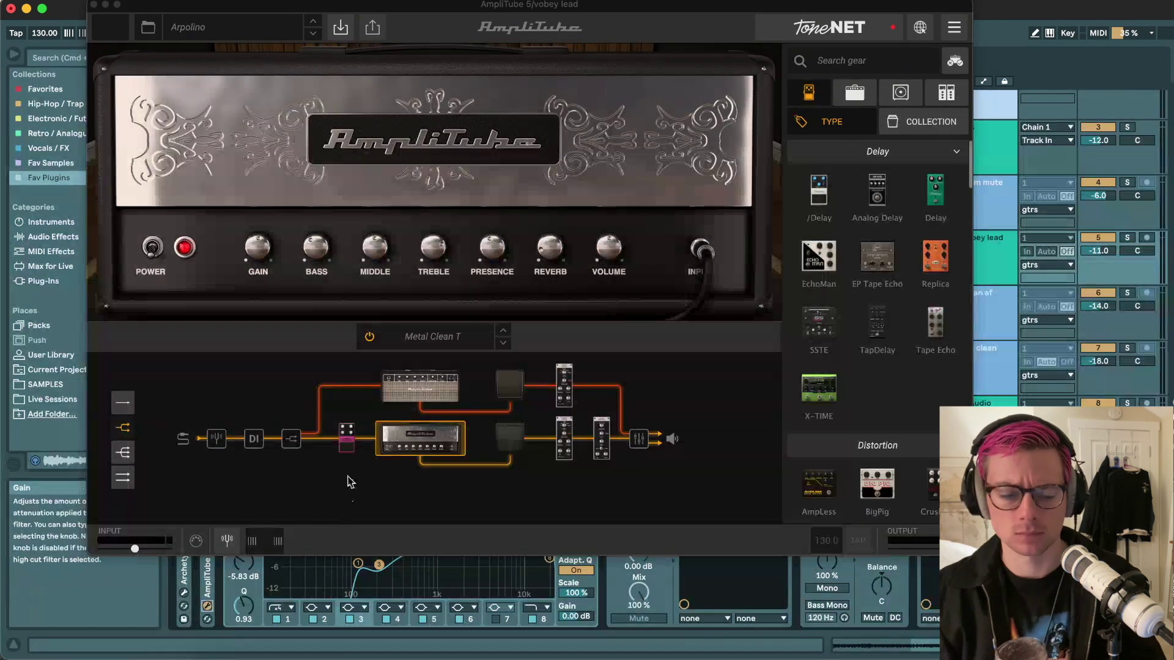
pyautogui.click(347, 441)
pyautogui.click(563, 442)
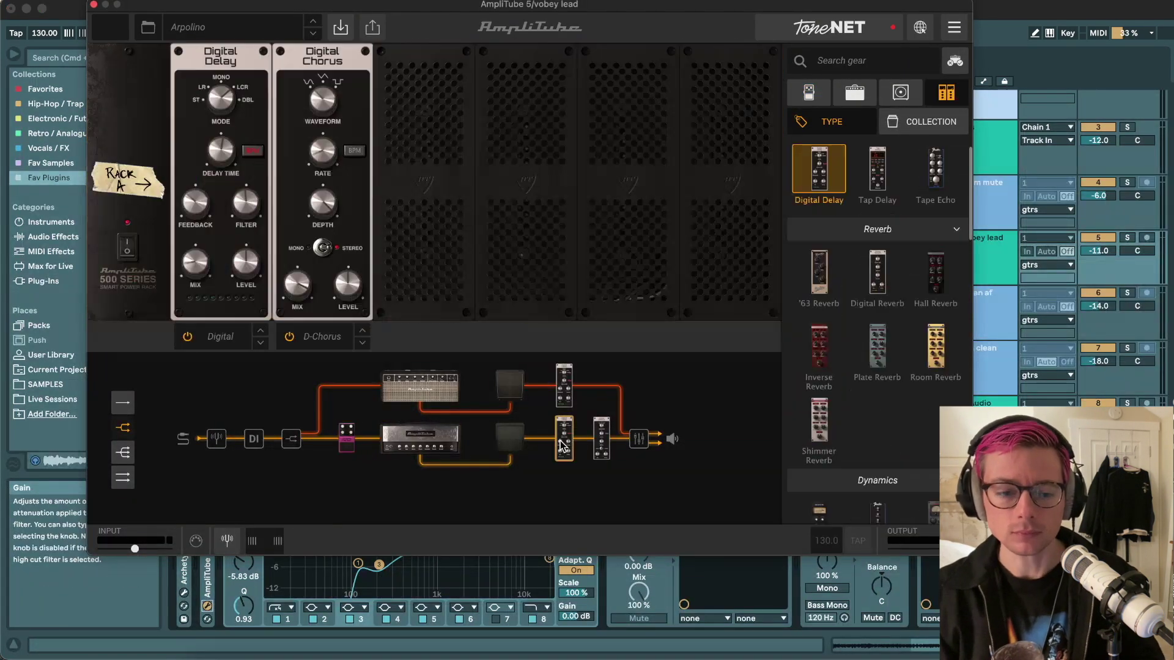
pyautogui.click(564, 392)
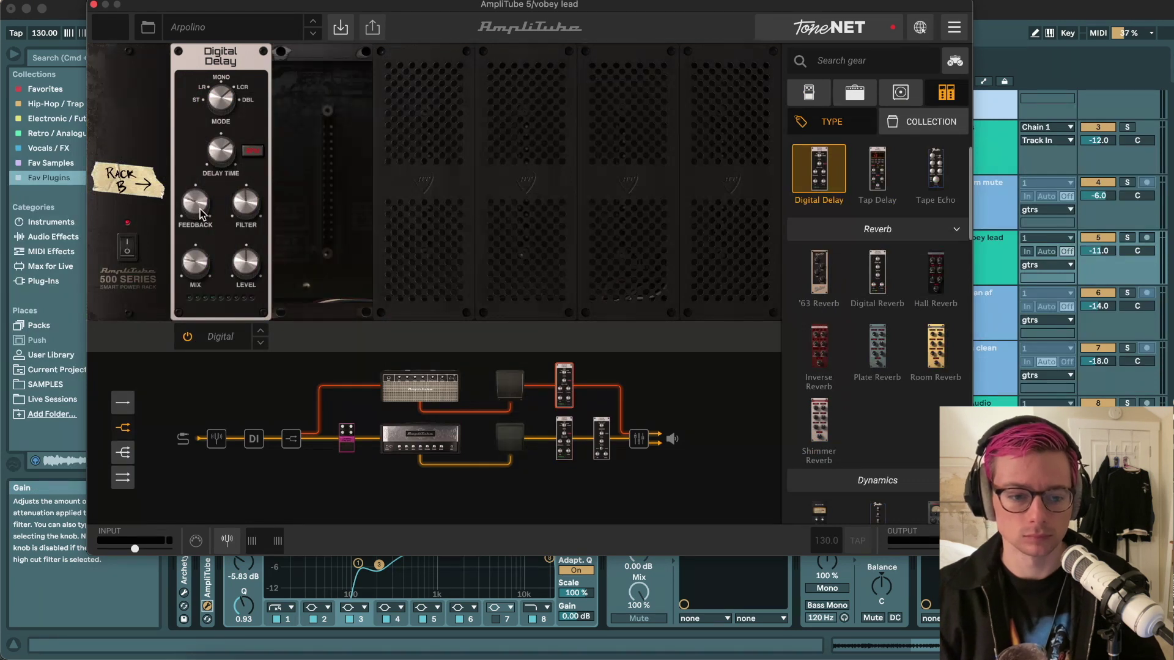
pyautogui.moveTo(223, 153)
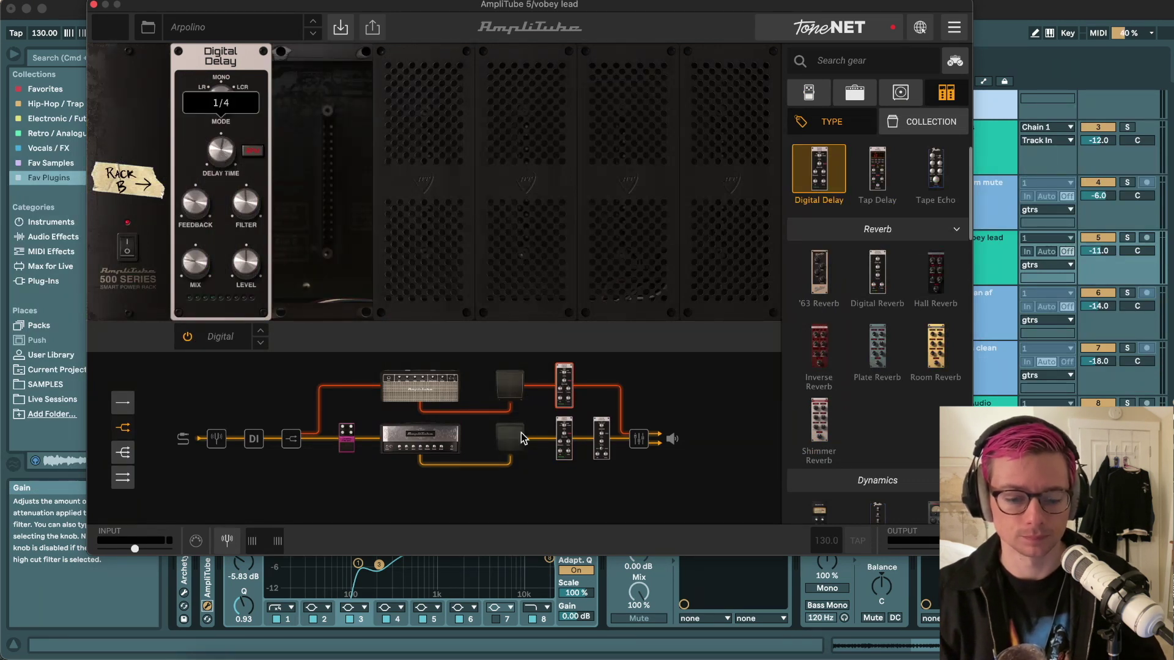
pyautogui.click(566, 450)
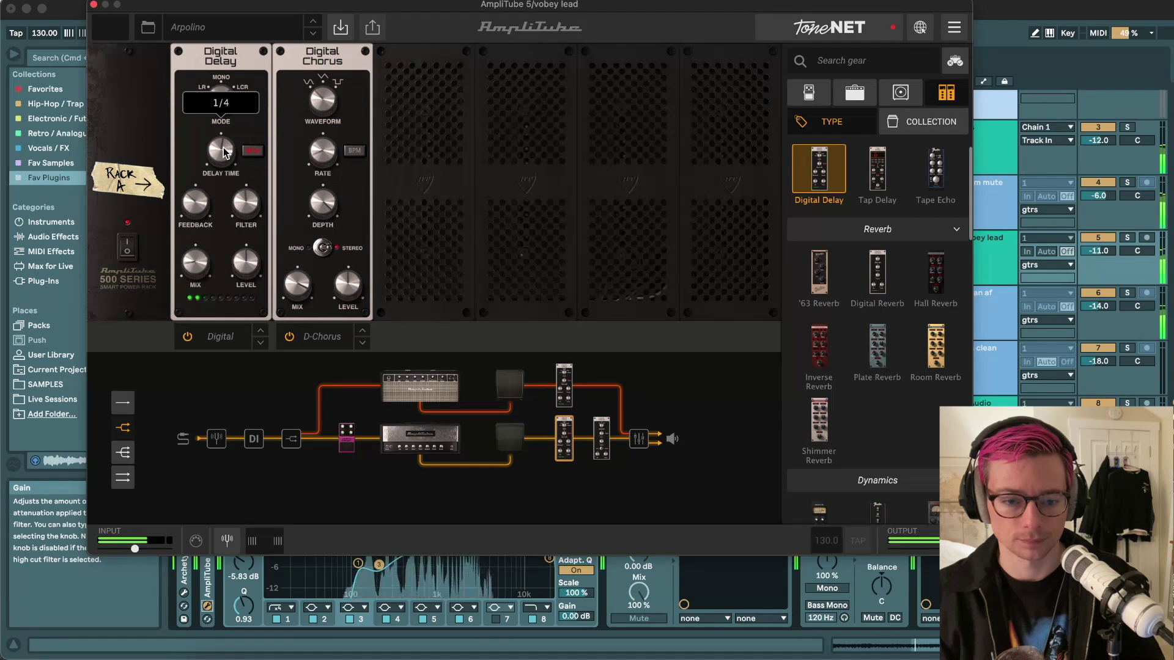
pyautogui.click(94, 5)
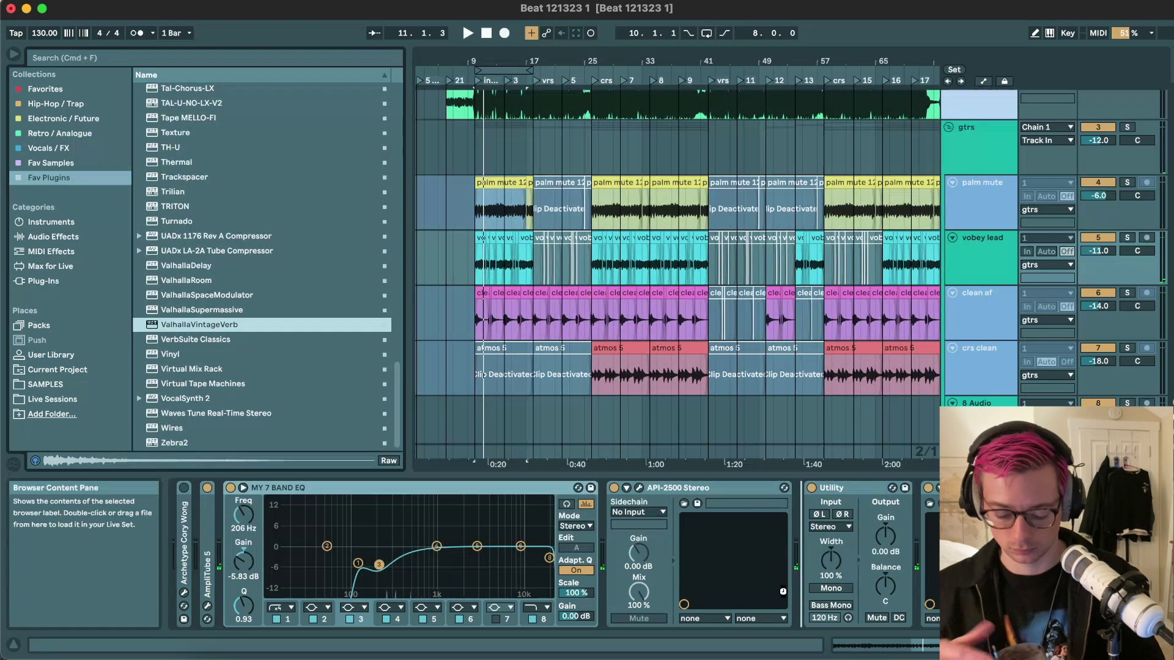
# - Insert ValhallaVintageVerb after API-2500 on the vobey lead track, load the A Plate preset and set its mix to 31.1 %
pyautogui.moveTo(782, 592); pyautogui.dragTo(784, 592)
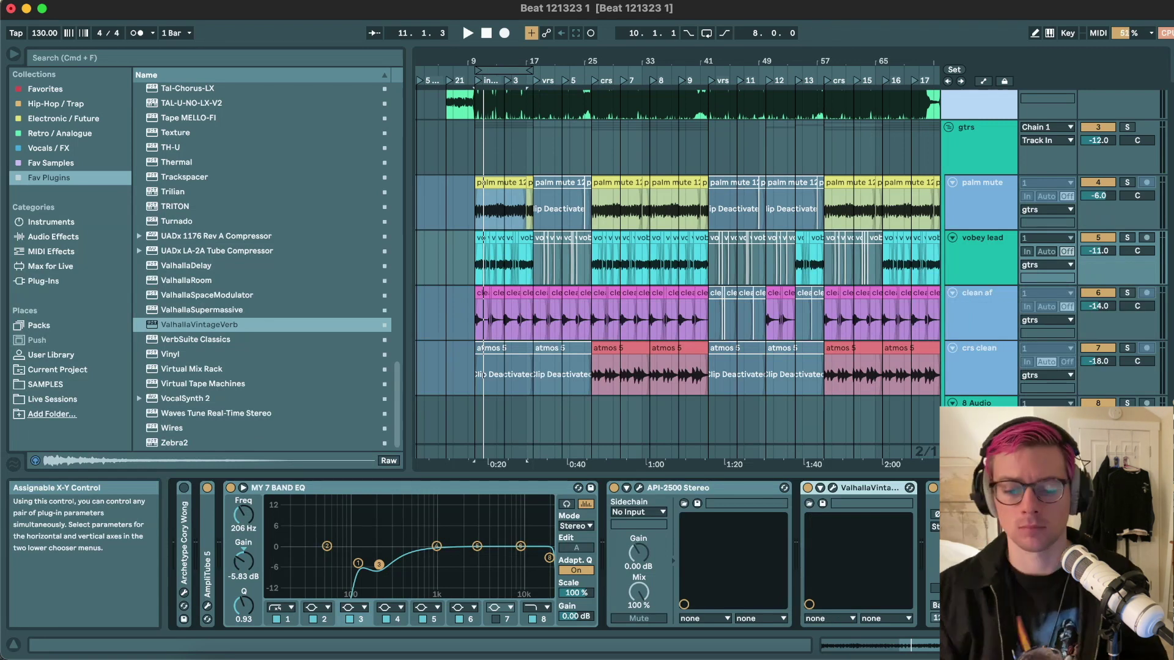
pyautogui.click(832, 487)
pyautogui.click(606, 291)
pyautogui.moveTo(608, 562)
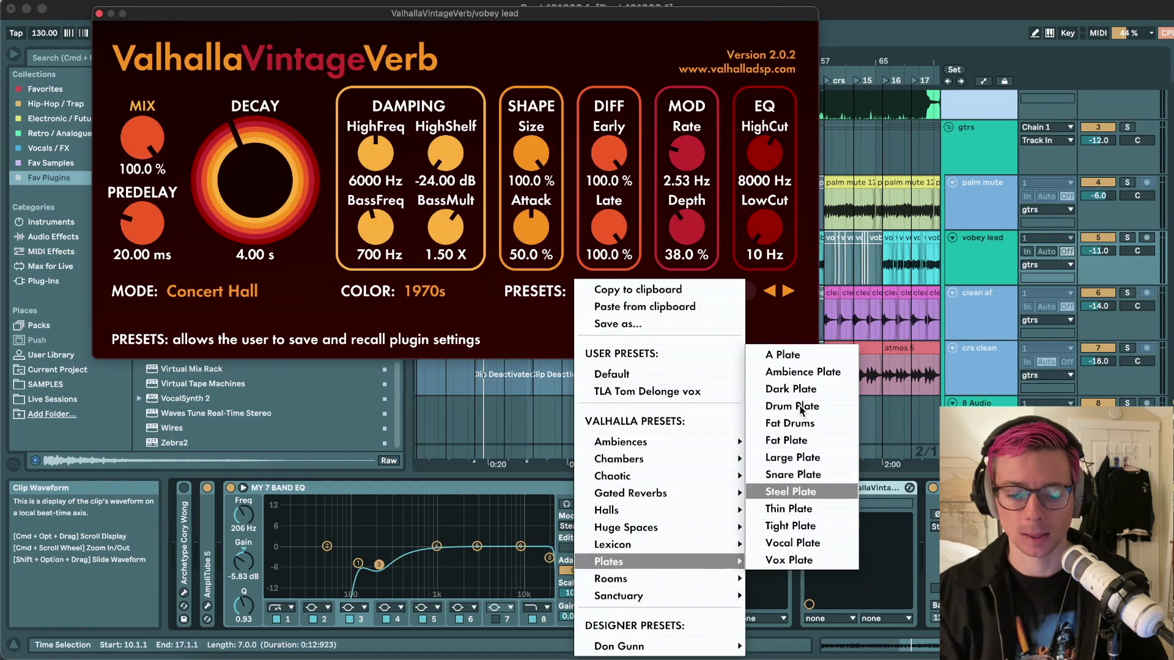
pyautogui.click(788, 354)
pyautogui.moveTo(144, 139); pyautogui.dragTo(153, 176)
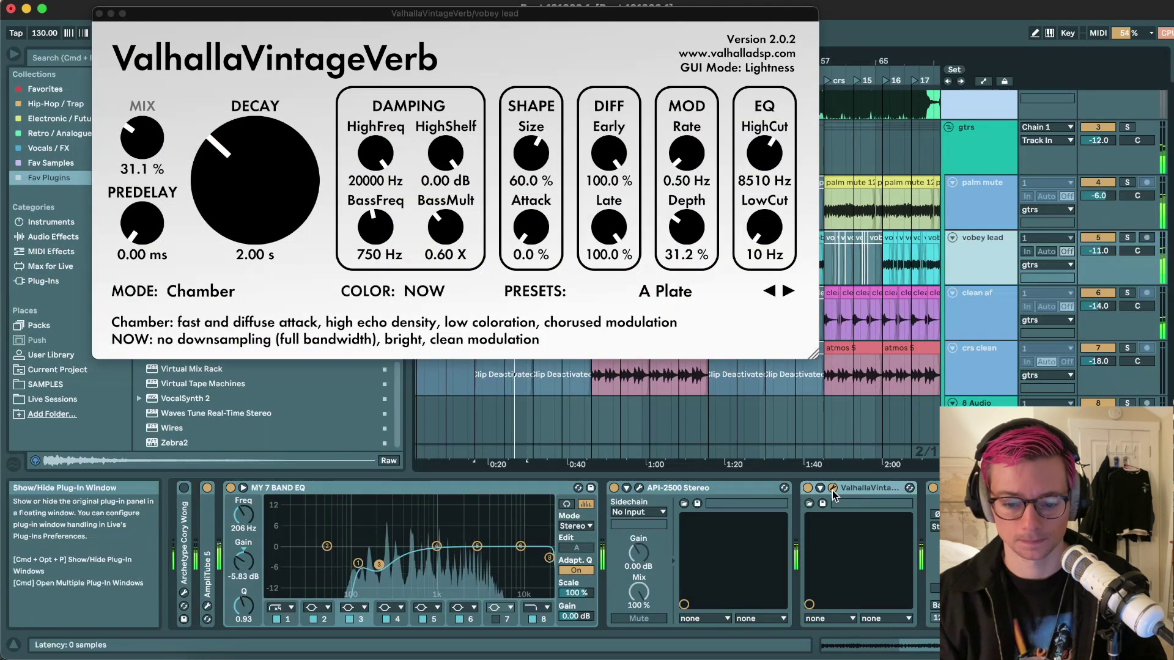
pyautogui.click(832, 489)
# - Lower the high-frequency gain in the vobey lead track's SSLChannel plug-in
pyautogui.click(1090, 488)
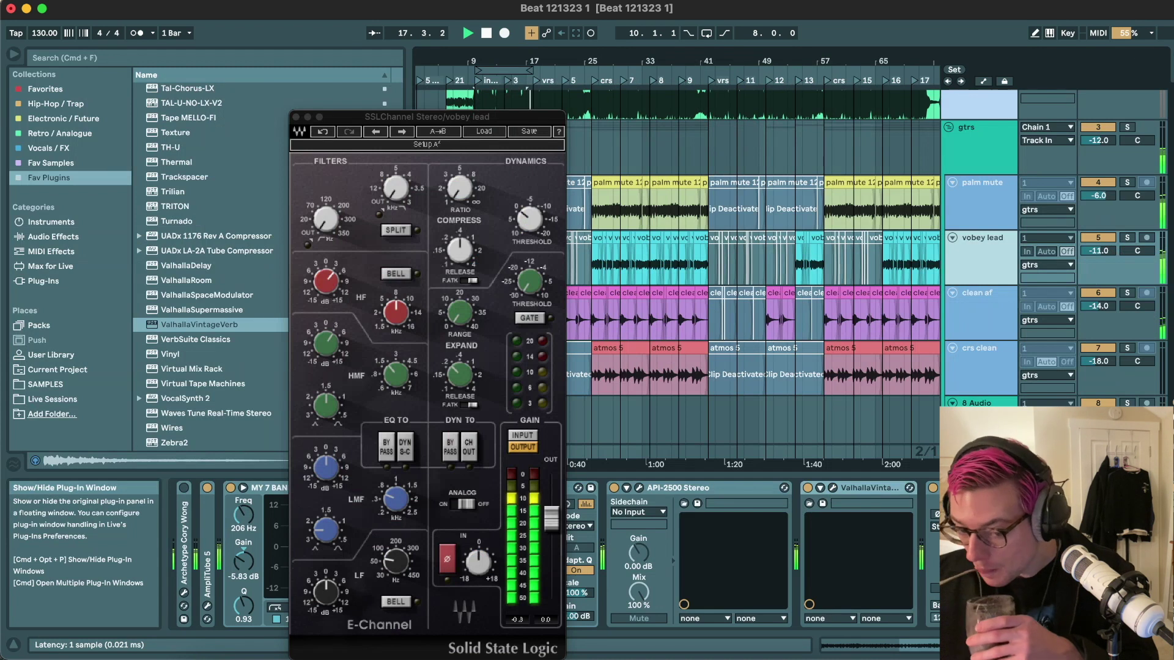
pyautogui.moveTo(326, 282); pyautogui.dragTo(326, 306)
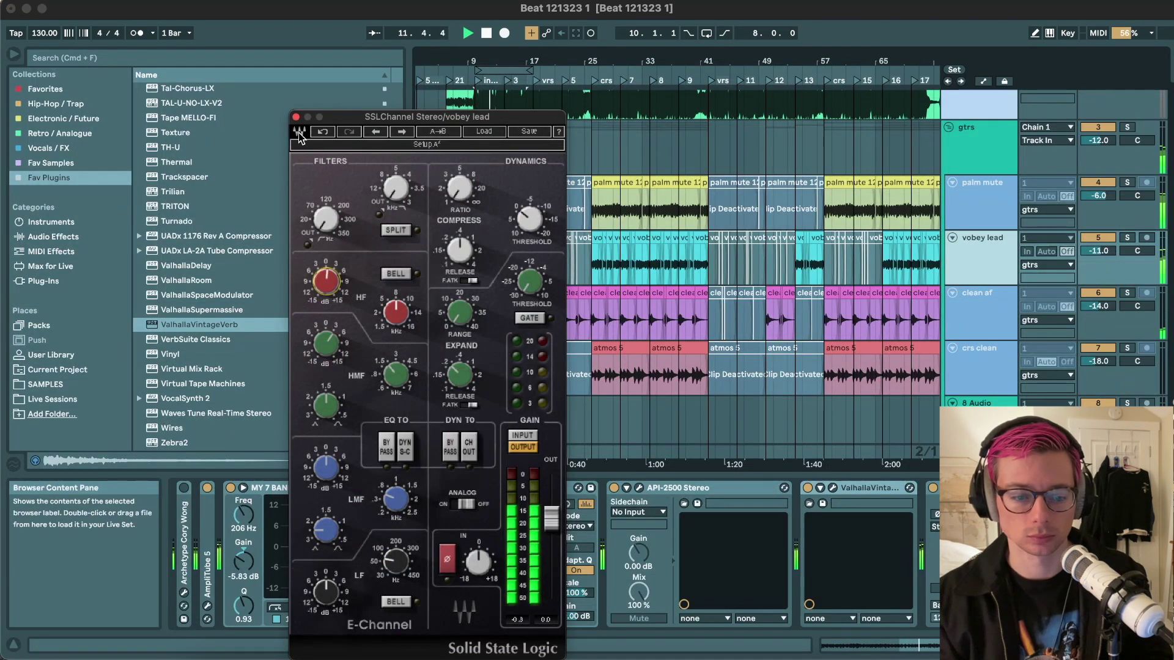
pyautogui.click(296, 116)
# - Unfreeze the clean af track and slightly adjust the Crystallizer mix in its EffectRack
pyautogui.click(977, 304)
pyautogui.rightClick(977, 304)
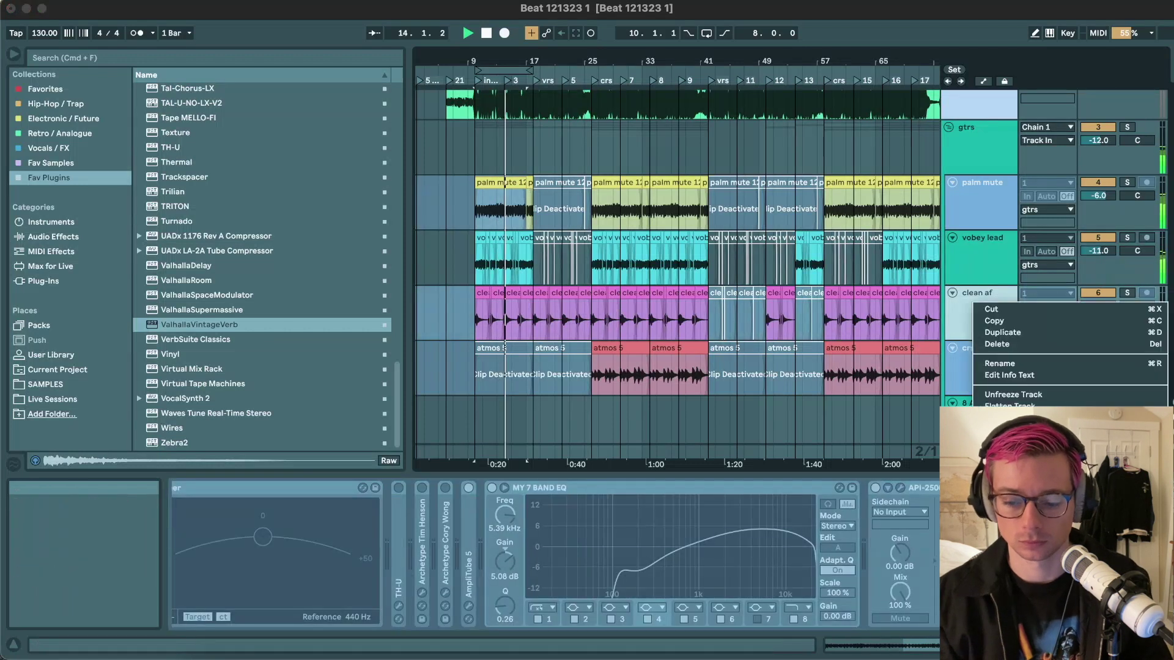
pyautogui.click(997, 396)
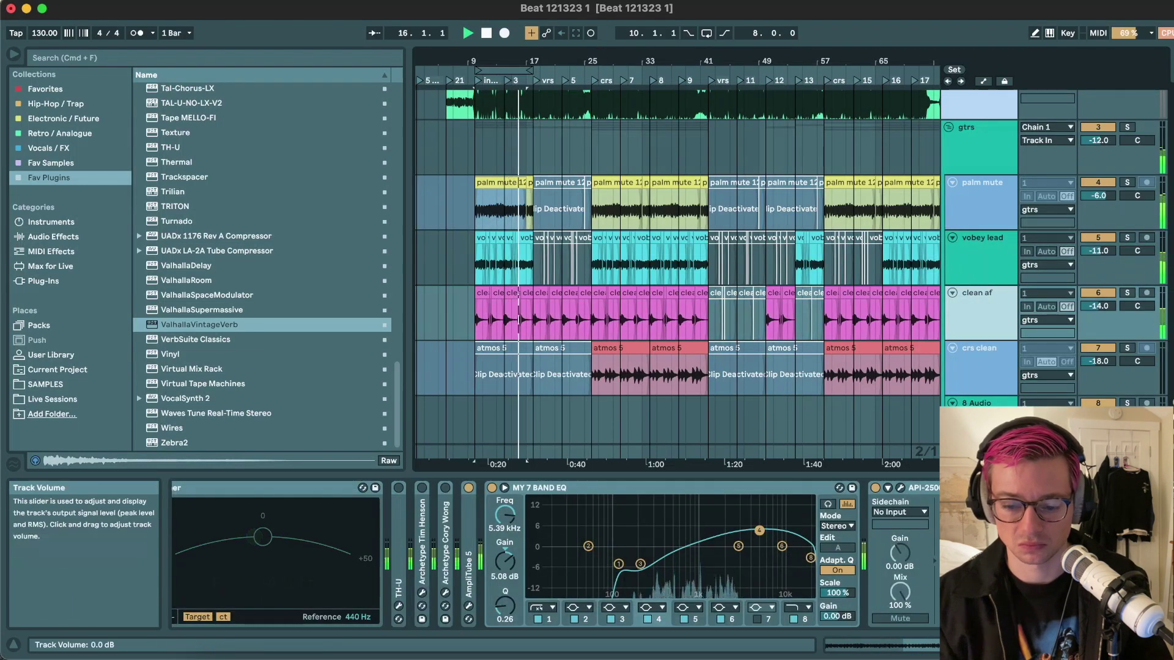
pyautogui.click(978, 488)
pyautogui.moveTo(353, 370); pyautogui.dragTo(354, 374)
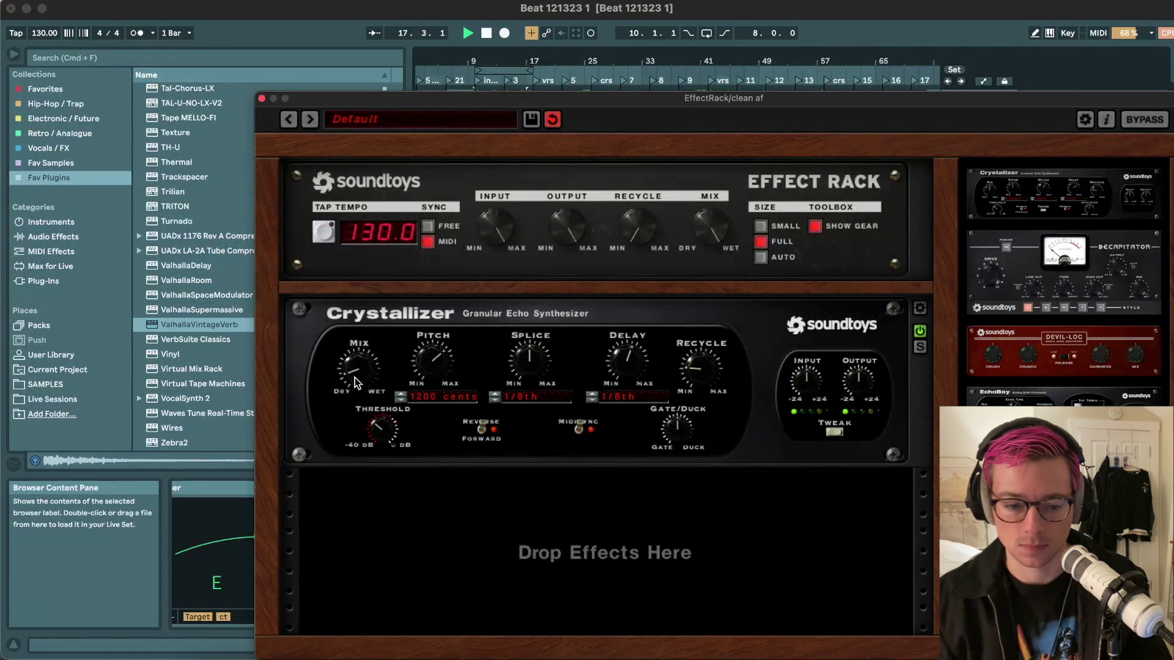
pyautogui.click(262, 98)
# - Raise the ValhallaVintageVerb mix on the clean af track to 60.8 %
pyautogui.hscroll(5, 621, 551)
pyautogui.click(840, 488)
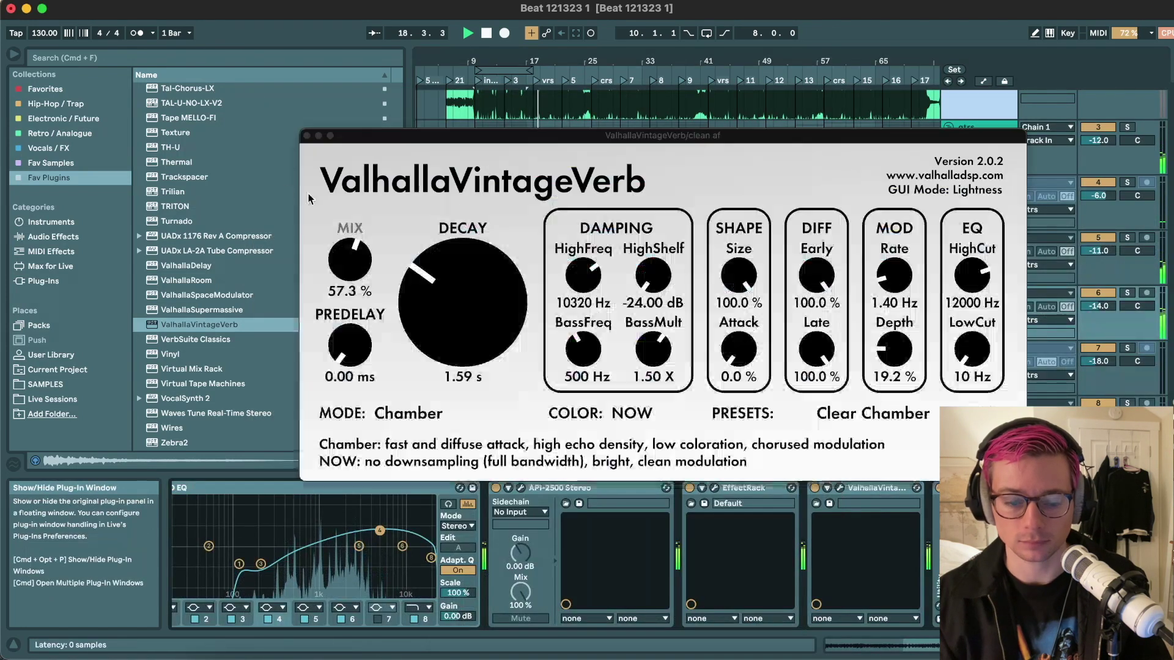
pyautogui.moveTo(347, 269)
pyautogui.mouseDown()
pyautogui.moveTo(339, 255)
pyautogui.moveTo(339, 271)
pyautogui.mouseUp()
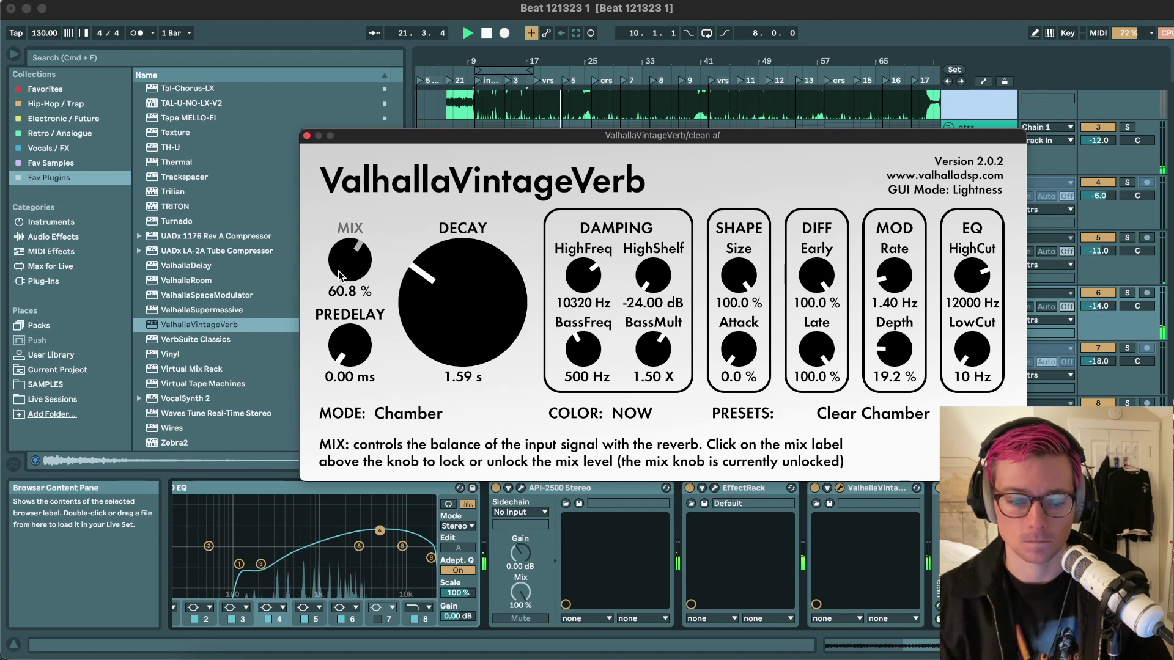
pyautogui.click(306, 136)
# - Unfreeze the palm mute and crs clean tracks and save the project
pyautogui.rightClick(999, 204)
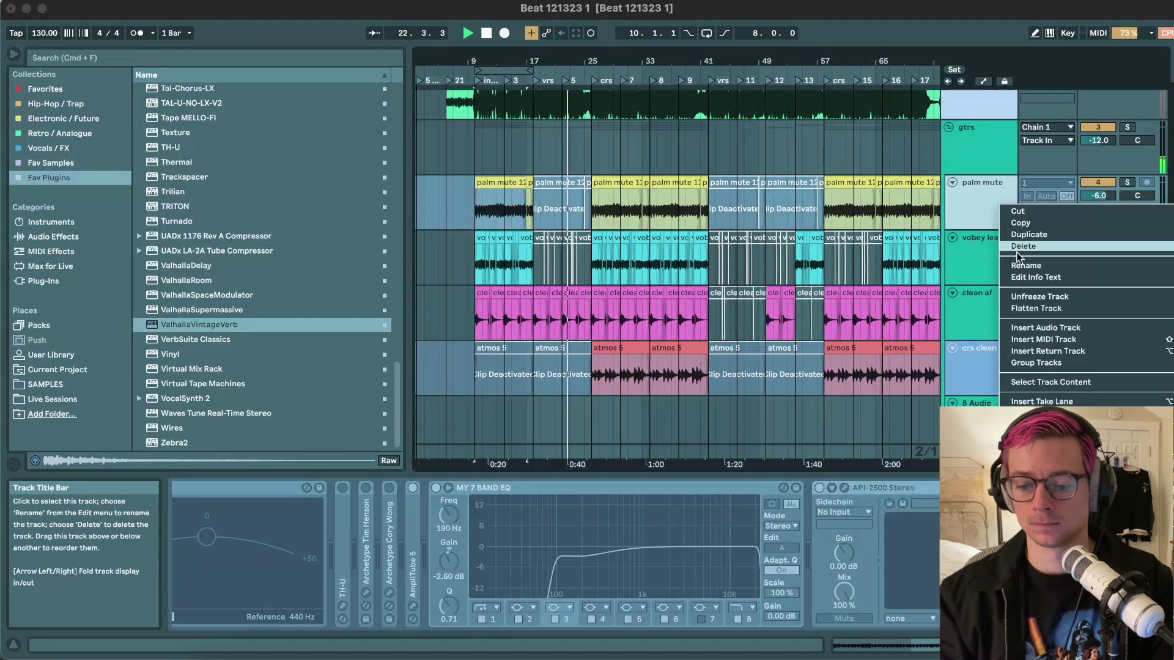
pyautogui.click(1028, 297)
pyautogui.press('space')
pyautogui.rightClick(977, 380)
pyautogui.click(1012, 109)
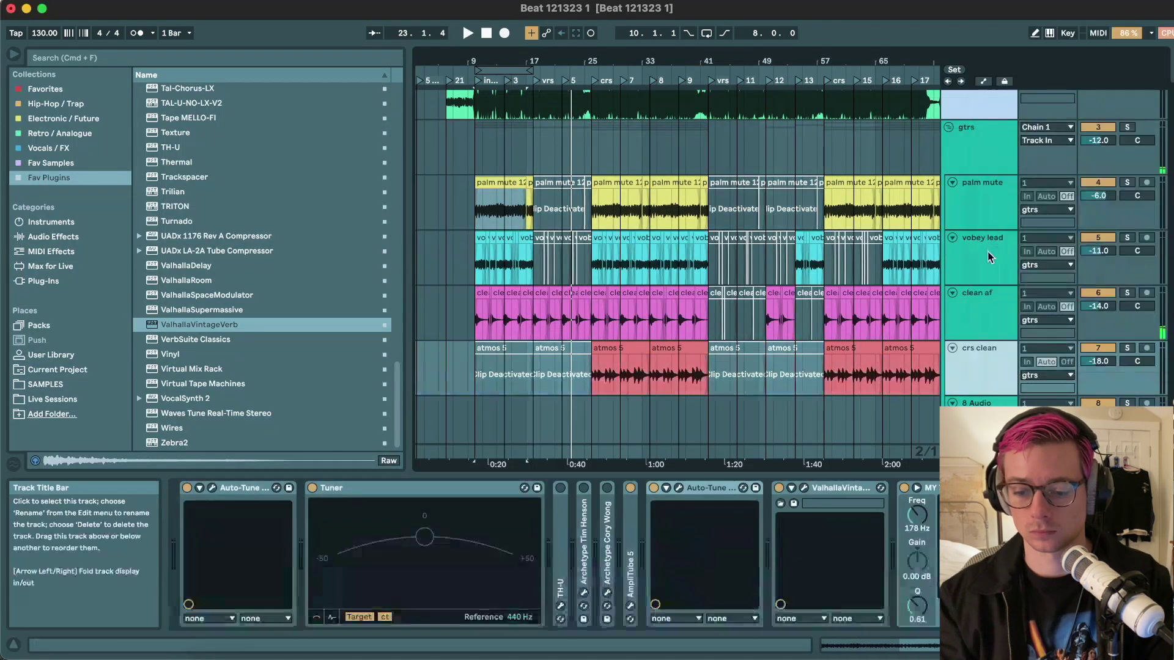
pyautogui.press('super+s')
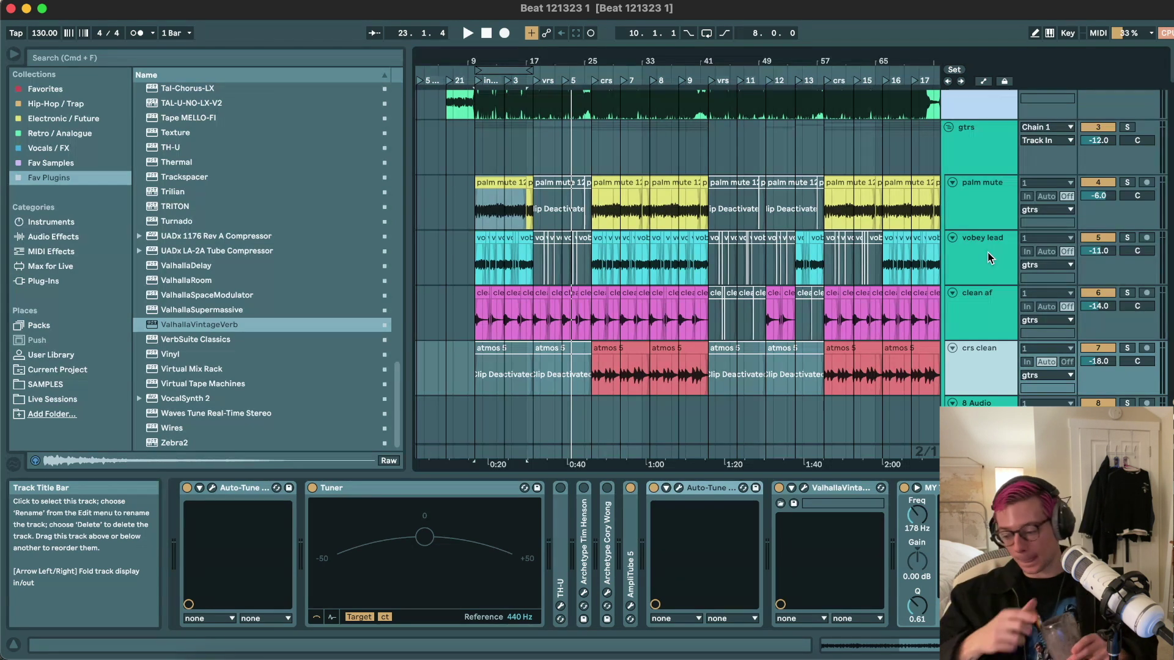
# - Freeze the palm mute, vobey lead, clean af and crs clean tracks together
pyautogui.click(989, 206)
pyautogui.rightClick(988, 204)
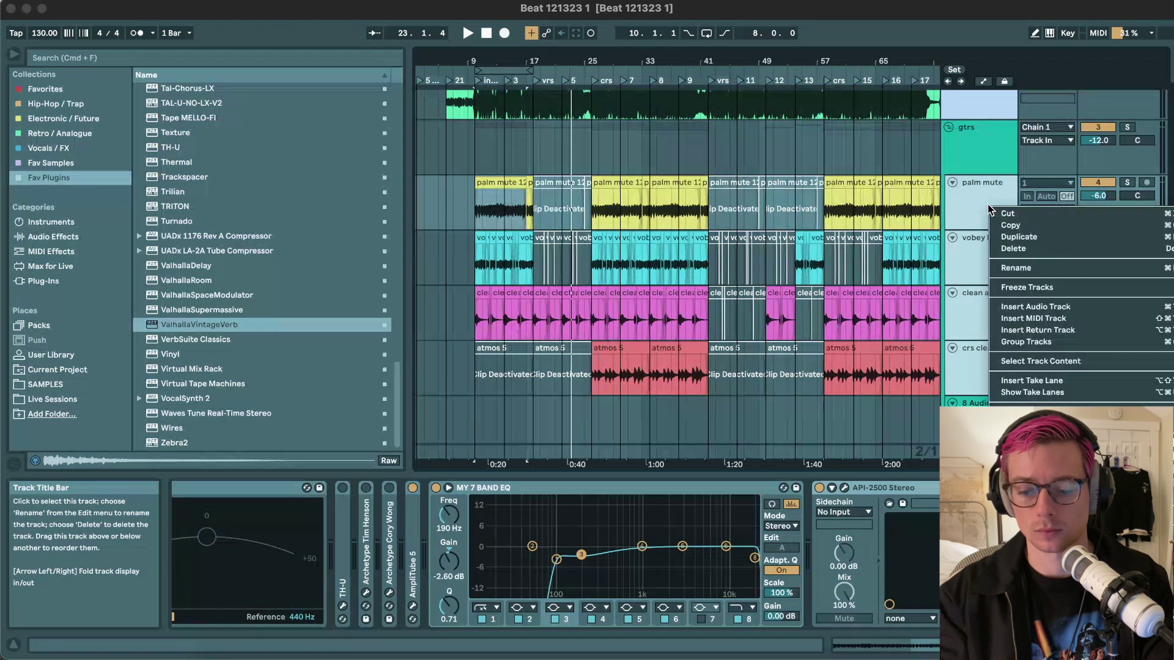
pyautogui.click(1012, 288)
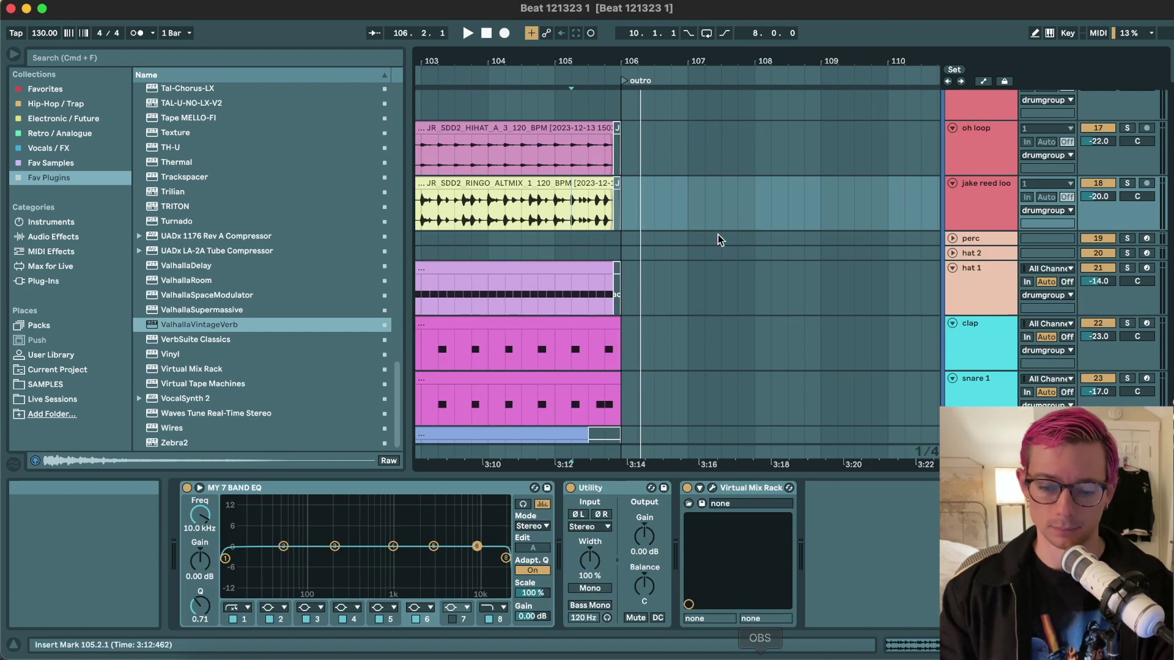
# - Play the arrangement from bar 10 and review how the drum, bass, lead and guitar tracks sound together
pyautogui.scroll(-3, 720, 238)
pyautogui.scroll(-10, 718, 234)
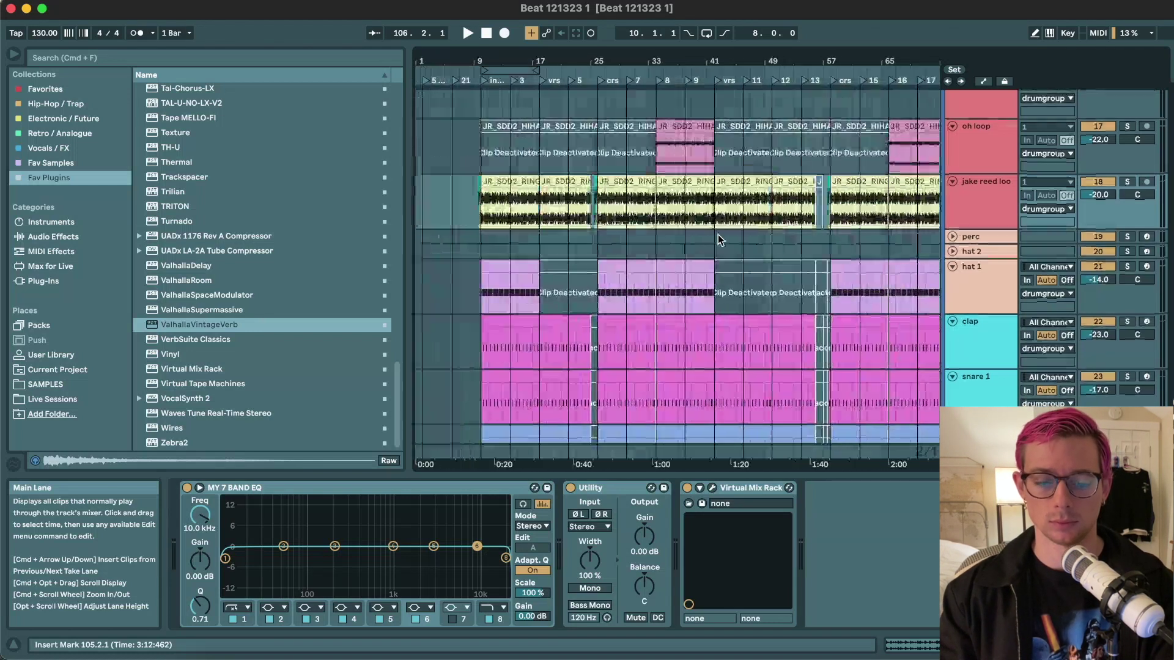
pyautogui.click(493, 181)
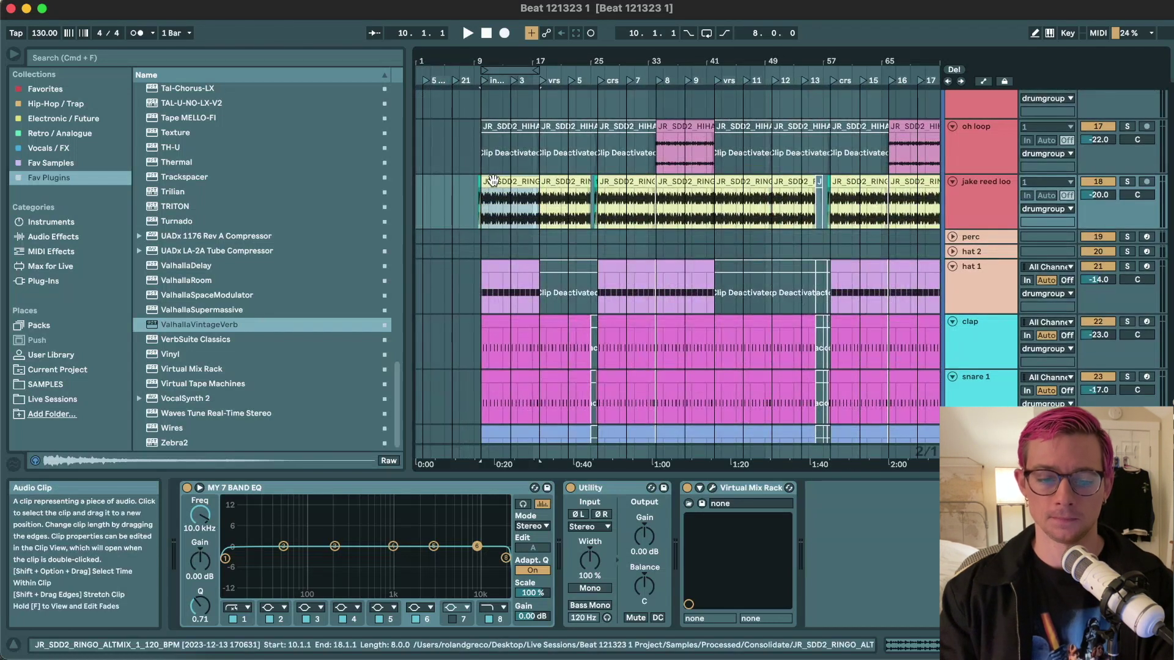
pyautogui.press('space')
pyautogui.scroll(10, 497, 180)
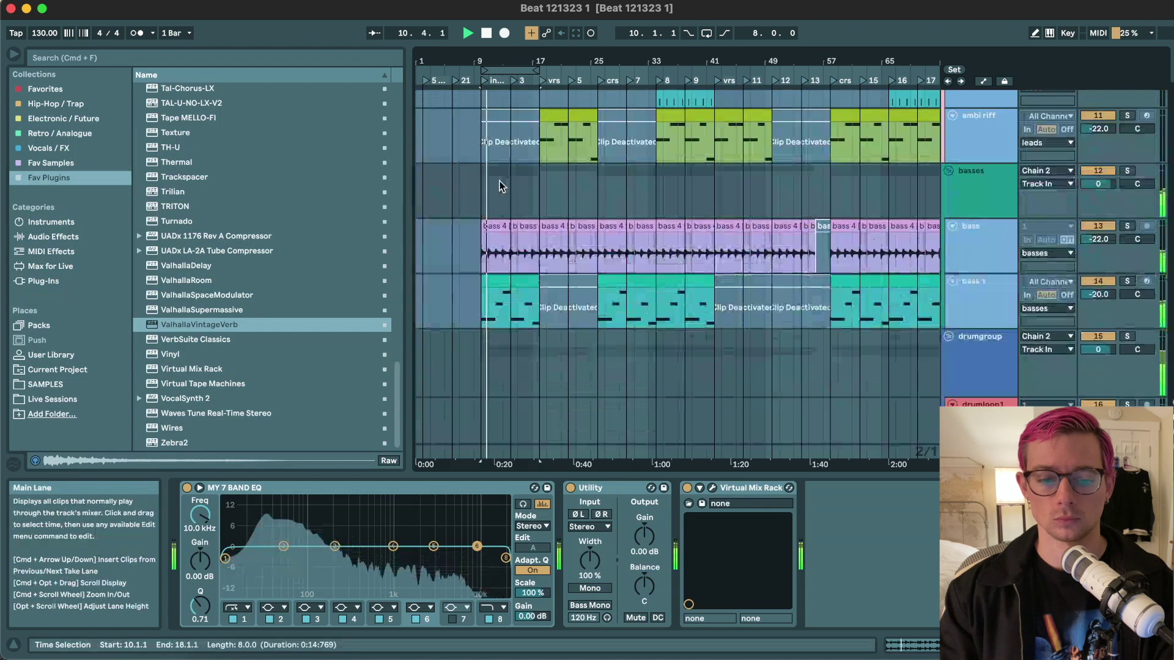
pyautogui.scroll(4, 499, 181)
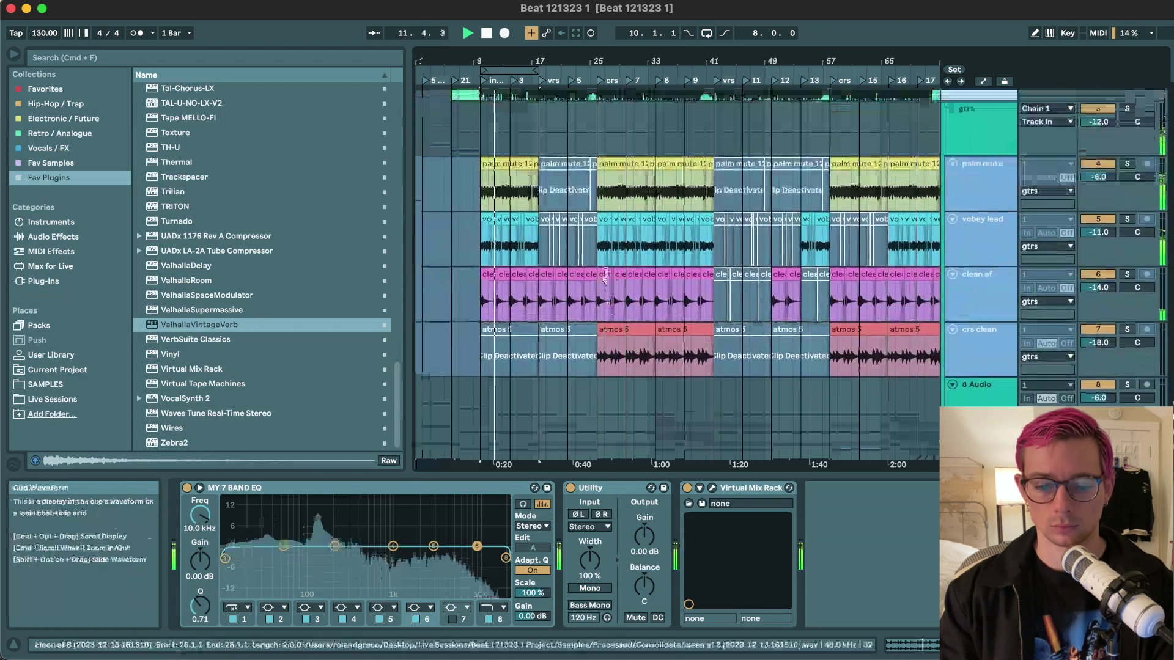
pyautogui.press('space')
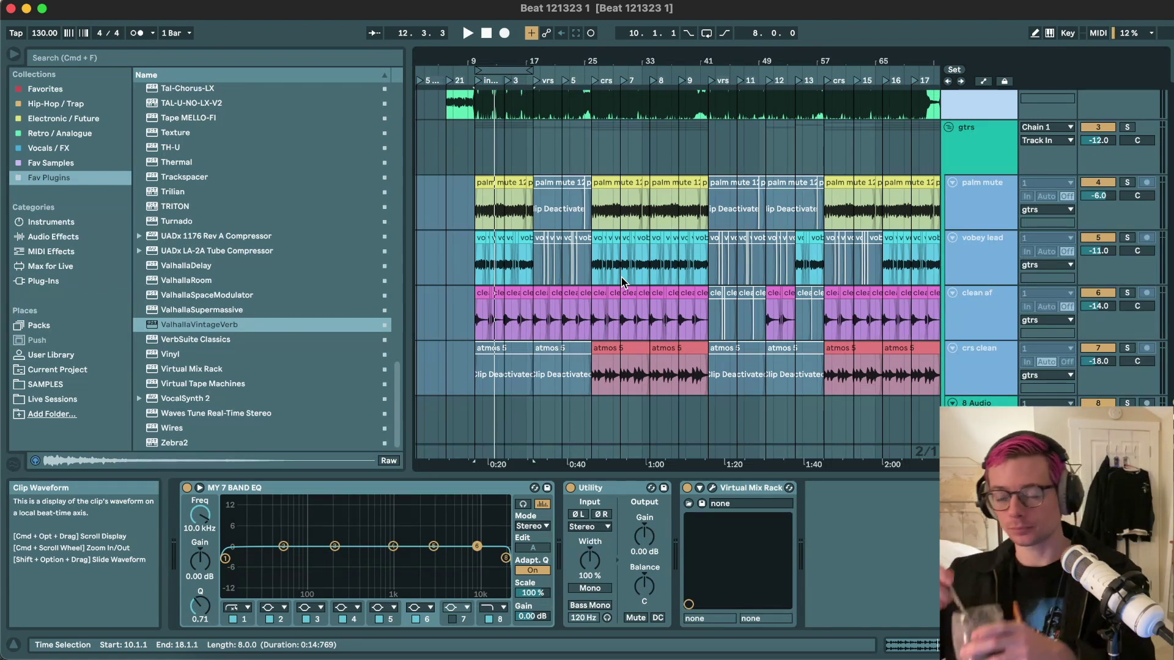
pyautogui.click(484, 182)
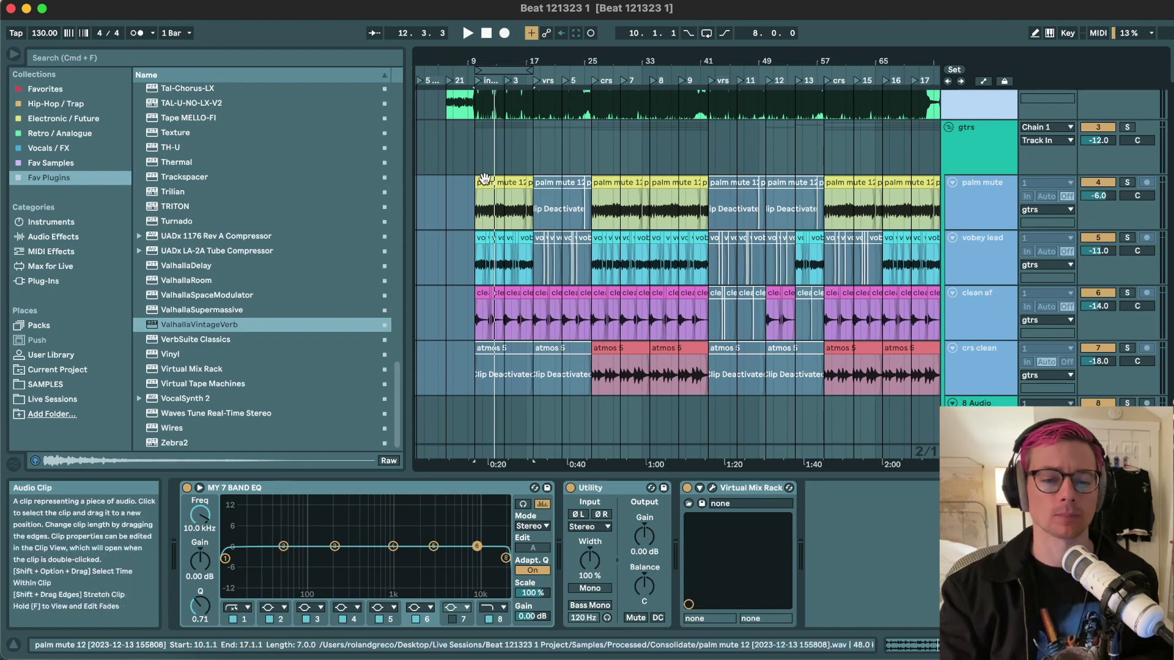
pyautogui.press('space')
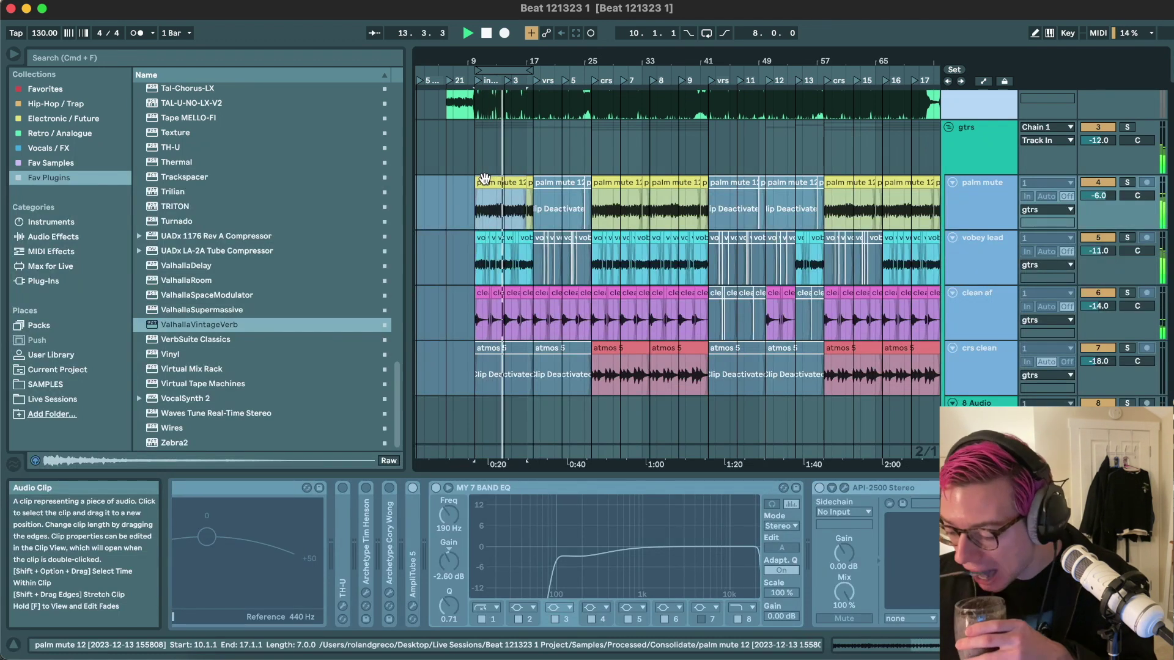
# - Unfreeze the vobey lead track and stop playback
pyautogui.click(981, 259)
pyautogui.rightClick(975, 264)
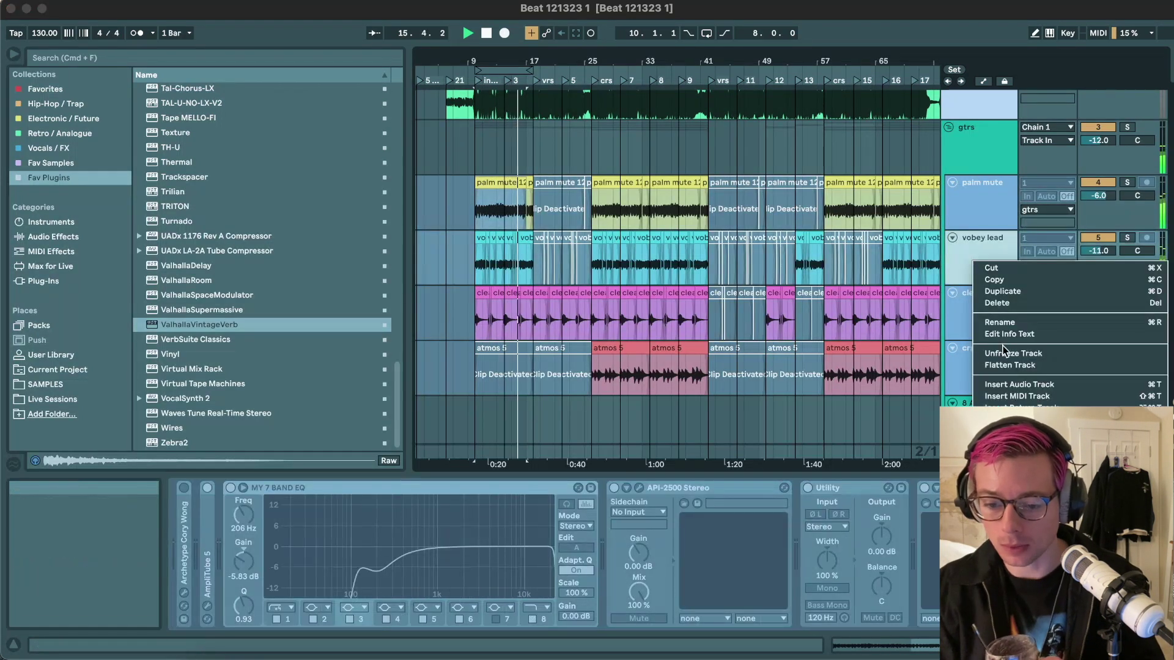
pyautogui.click(1003, 348)
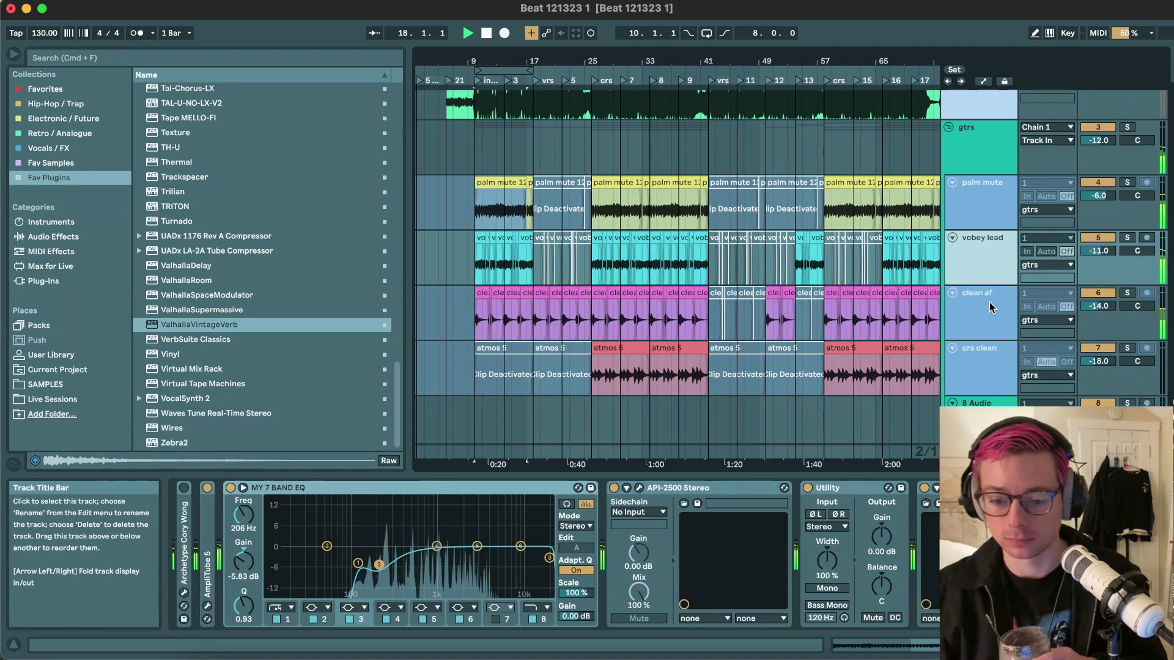
pyautogui.press('space')
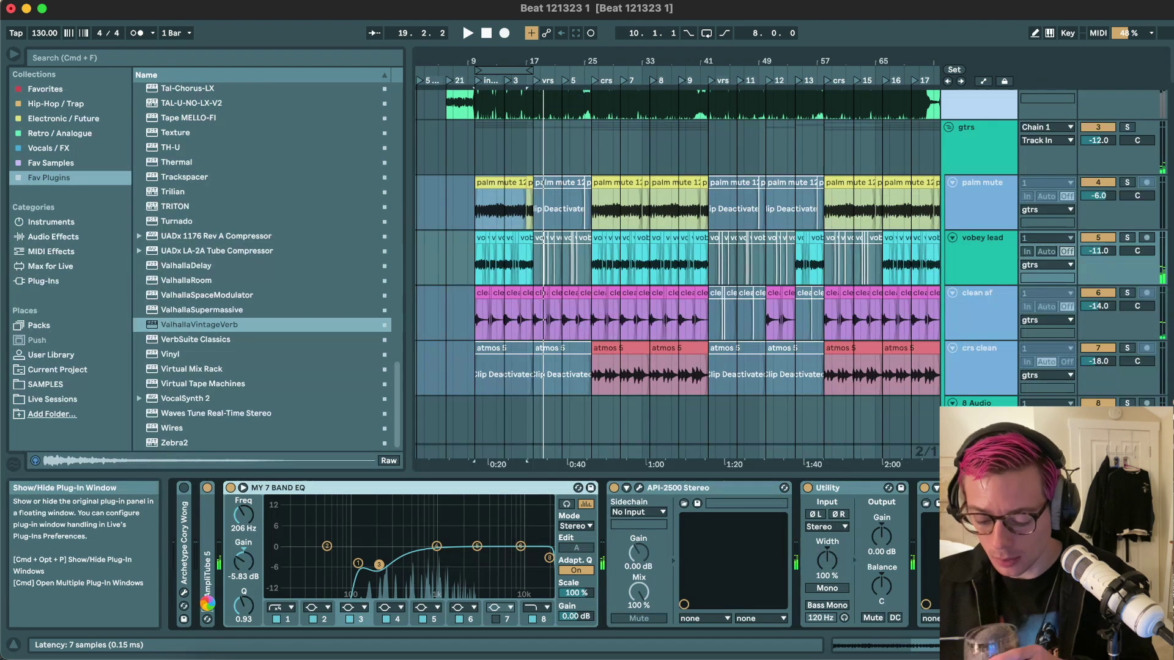
# - Inspect the vobey lead's AmpliTube 5 chain, checking the pedal and the delay and chorus settings in racks A and B
pyautogui.click(207, 605)
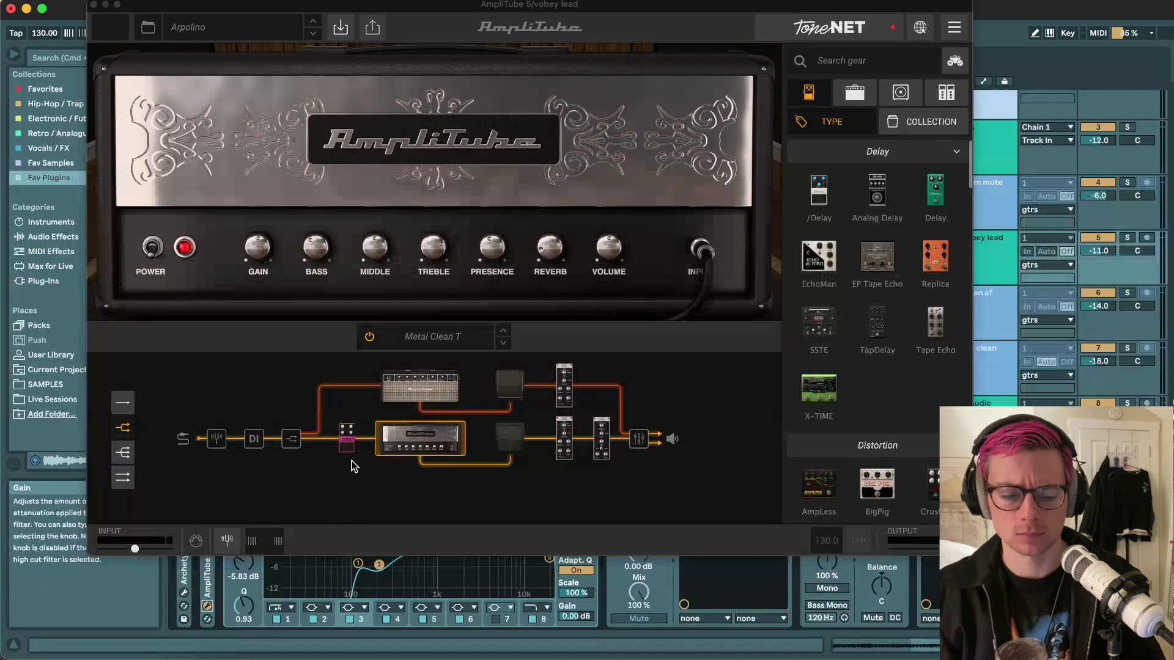
pyautogui.click(348, 441)
pyautogui.click(563, 441)
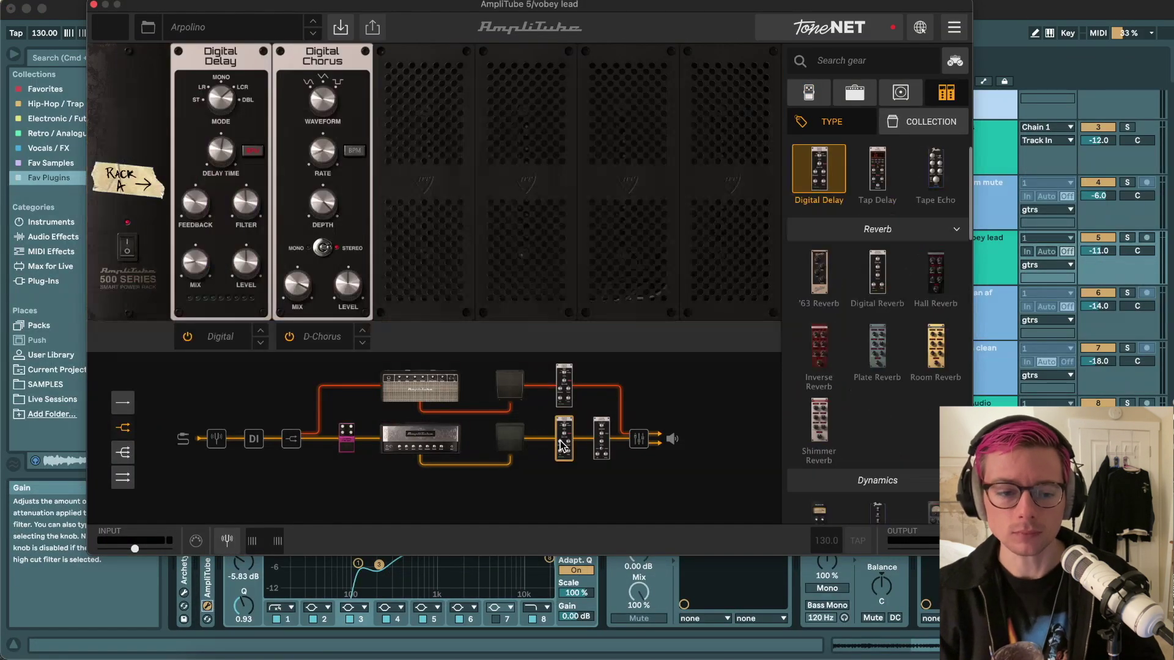
pyautogui.click(565, 403)
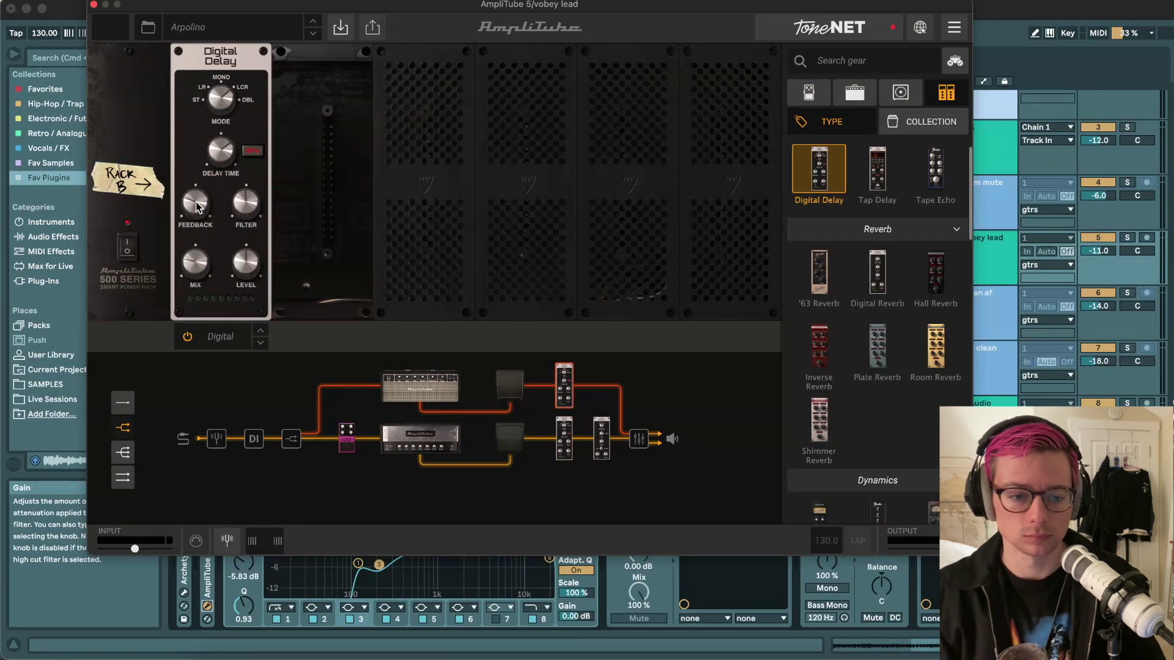
pyautogui.moveTo(223, 152)
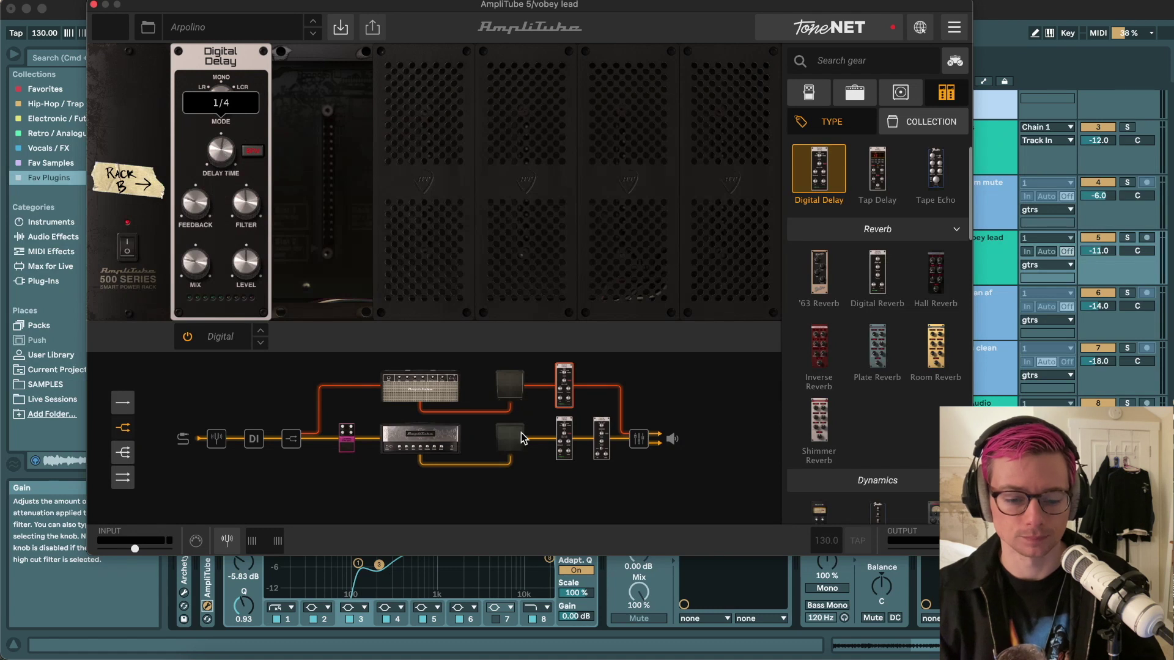
pyautogui.click(563, 439)
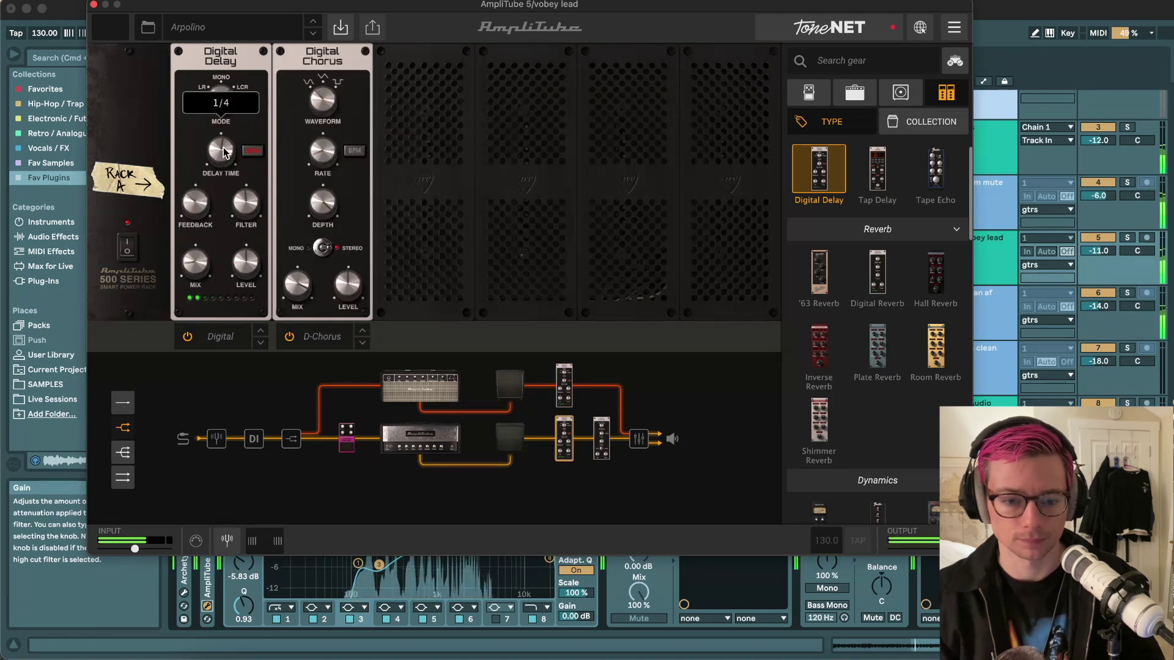
pyautogui.click(93, 5)
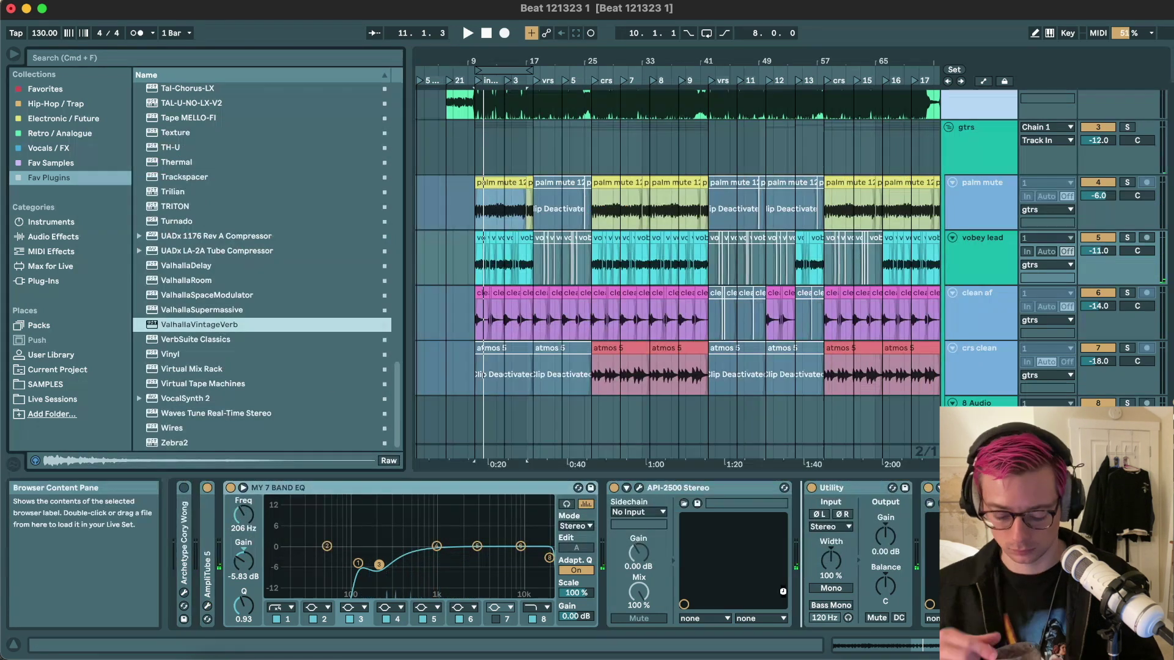
# - Insert ValhallaVintageVerb after the API-2500 on the vobey lead track, load the A Plate preset and play the arrangement
pyautogui.moveTo(783, 591); pyautogui.dragTo(784, 592)
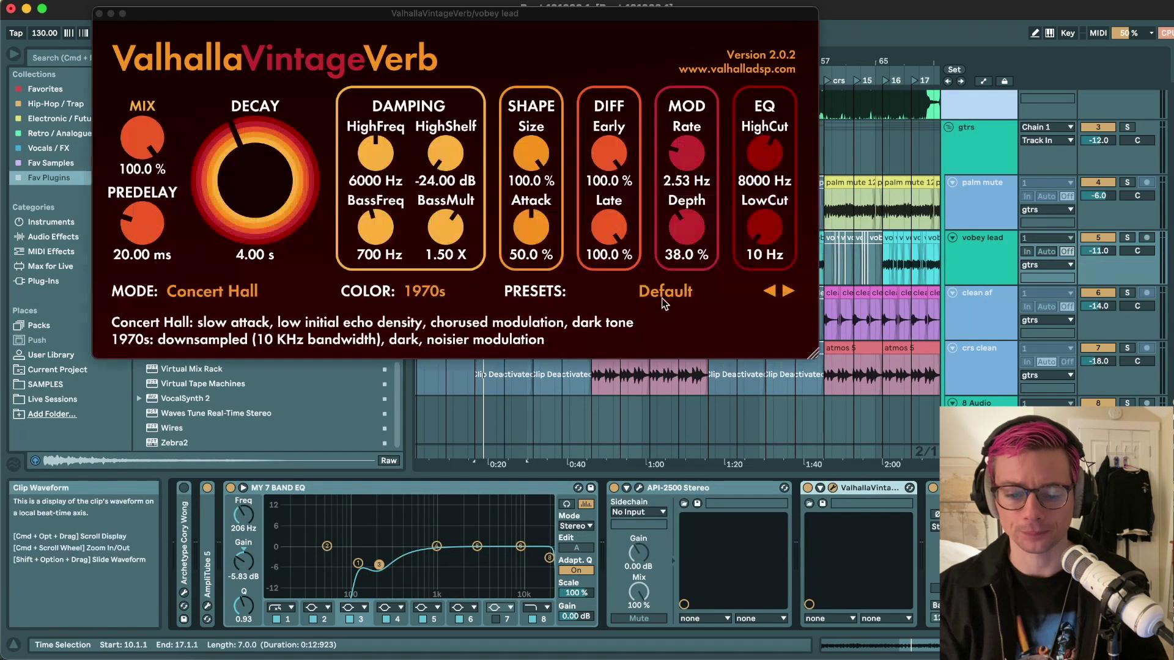
pyautogui.click(660, 291)
pyautogui.moveTo(611, 561)
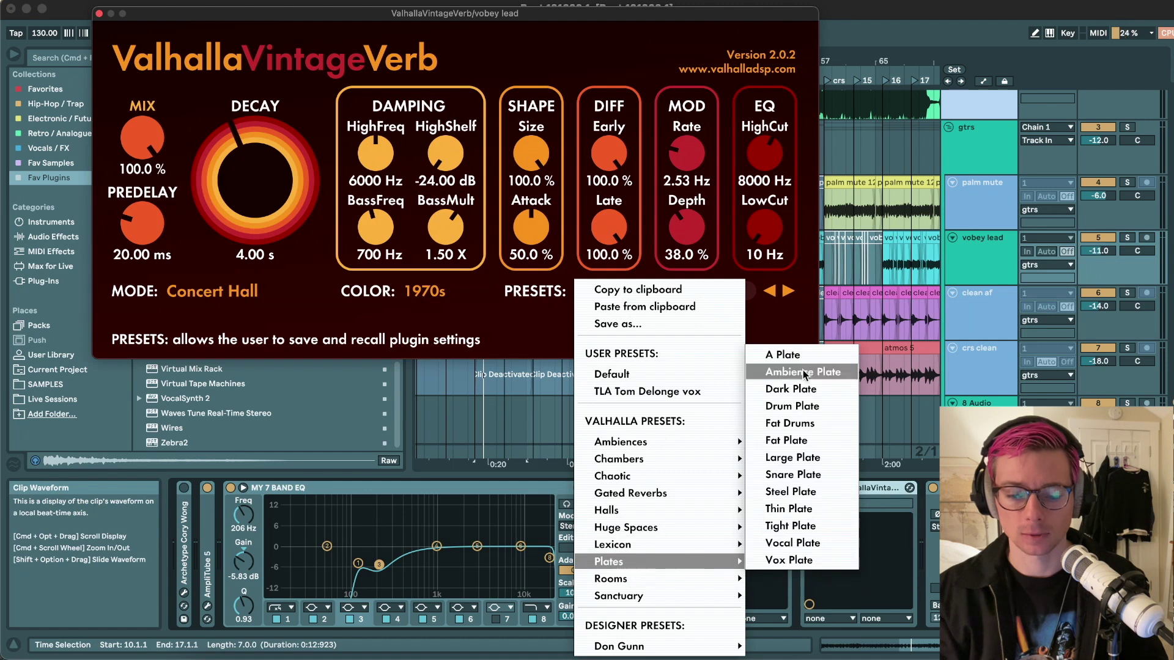
pyautogui.click(784, 355)
pyautogui.press('space')
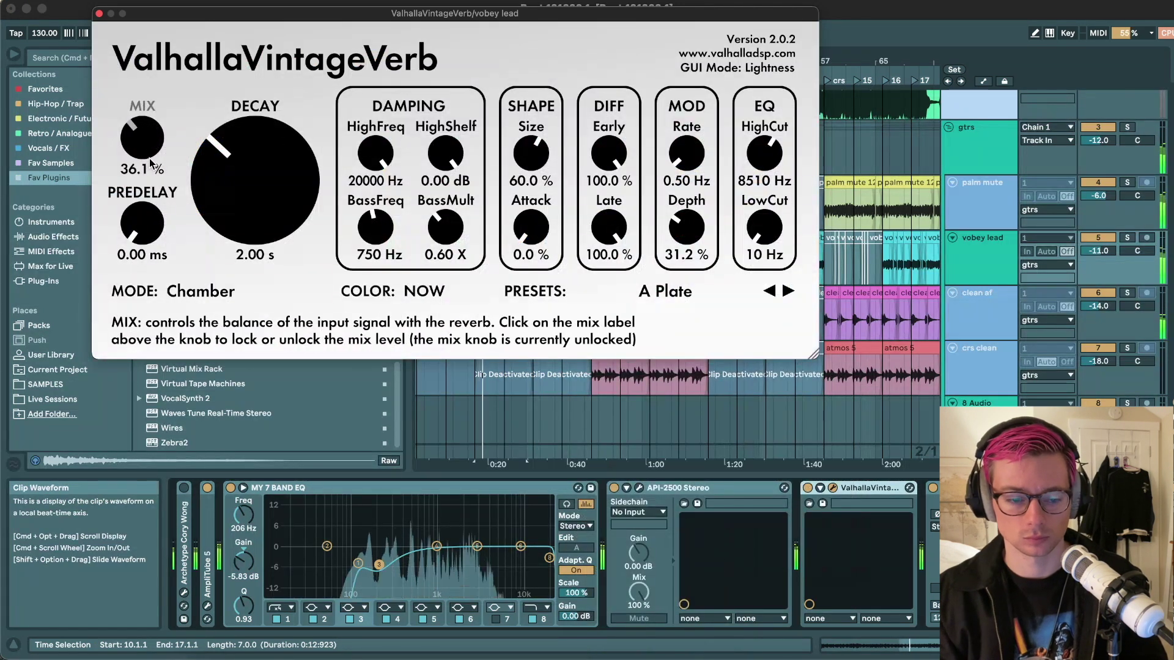